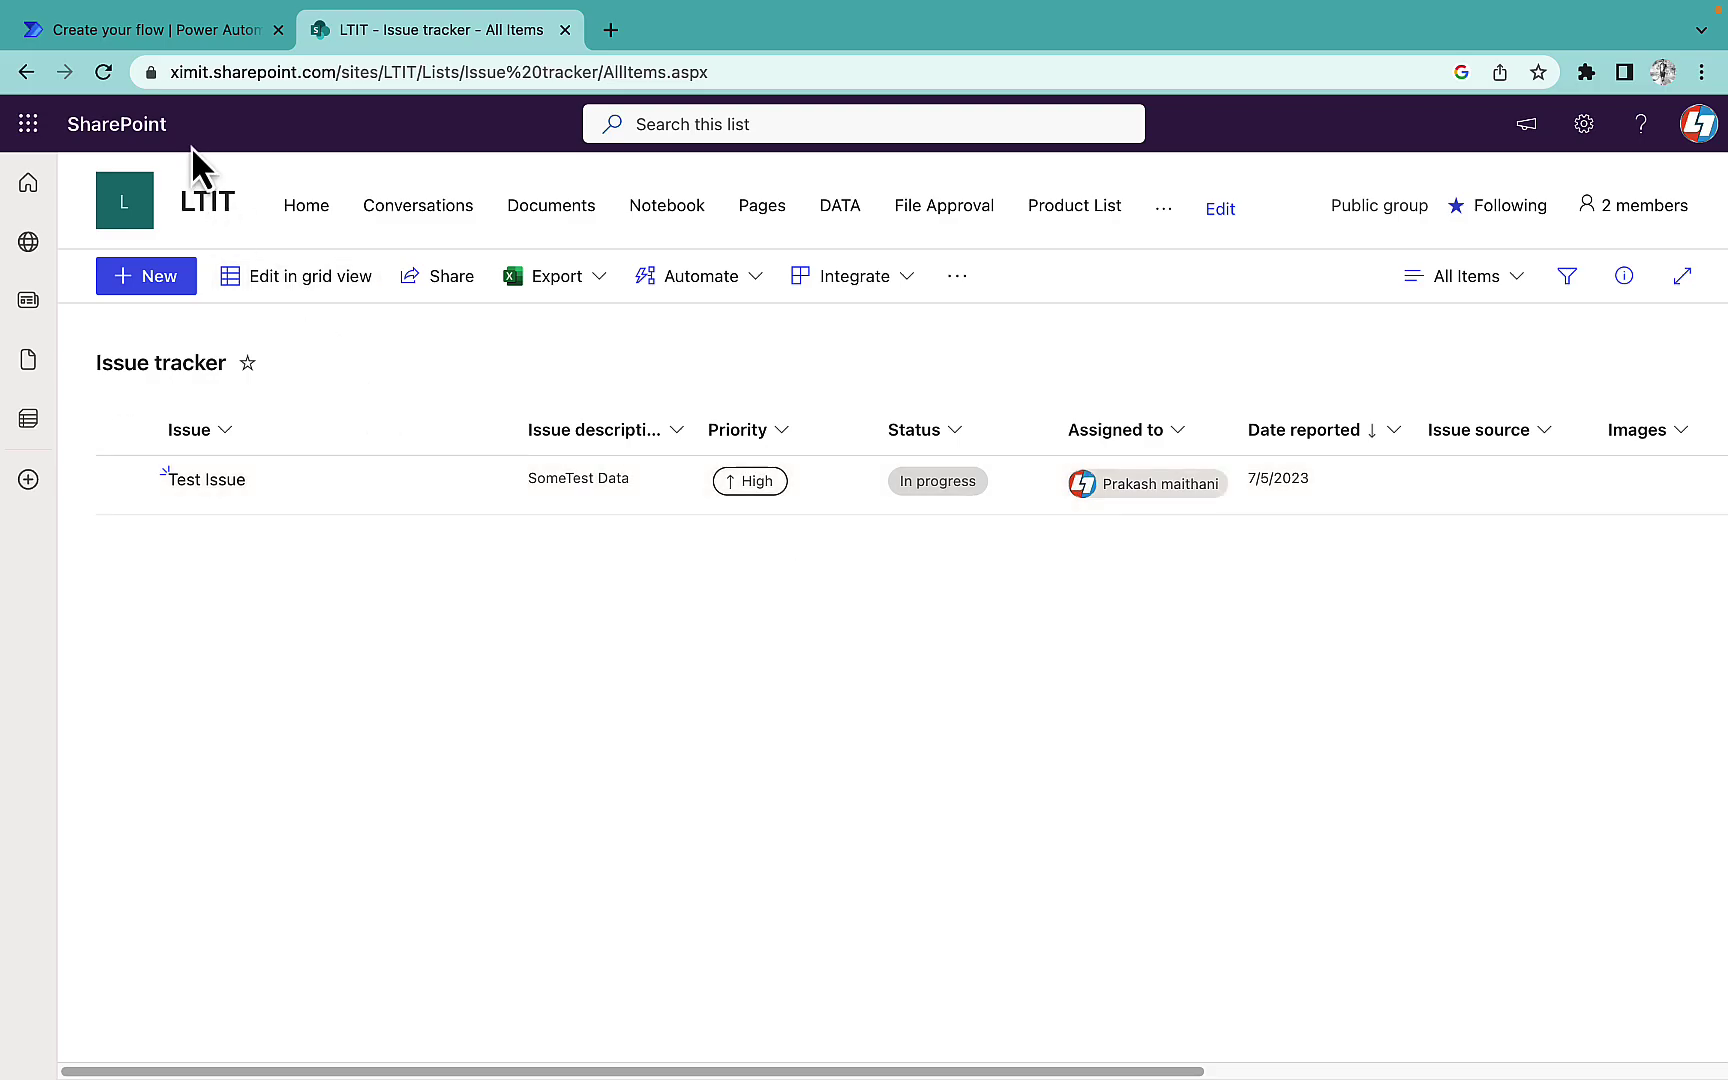
- In Power Automate, create an automated cloud flow named "Version History" with the SharePoint trigger "When an item or a file is modified"
left_click(176, 32)
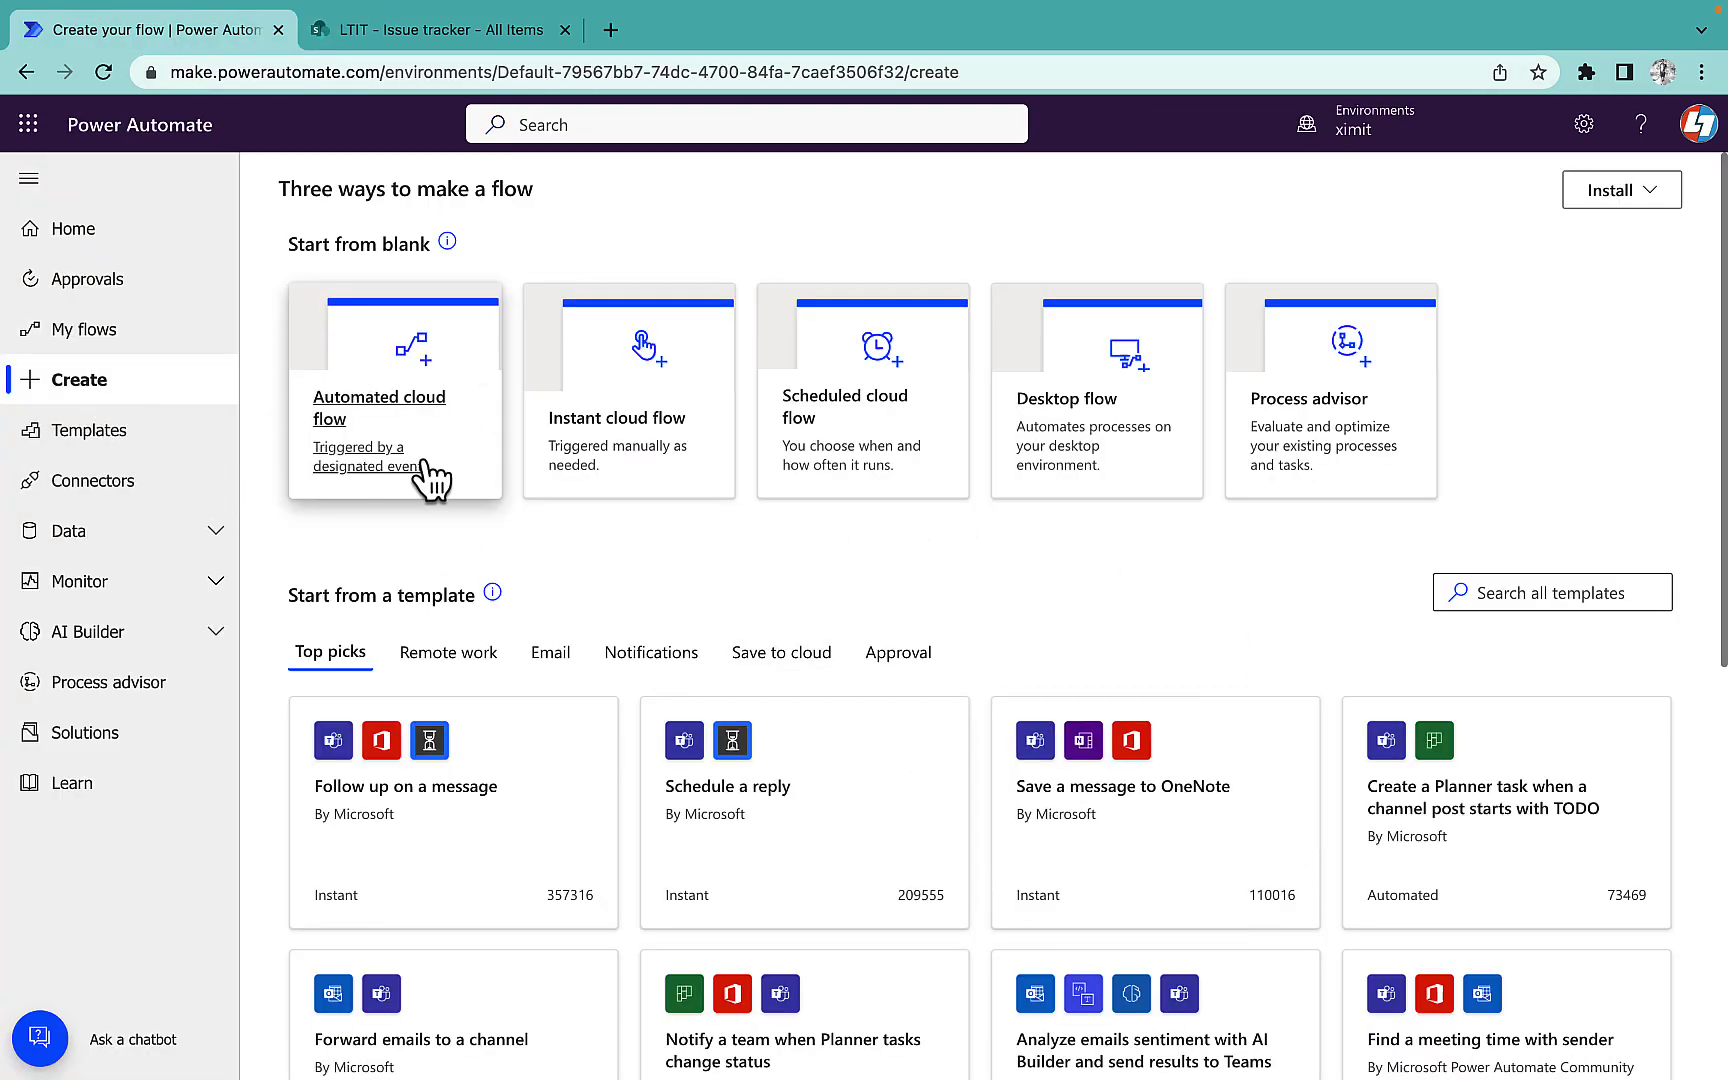
left_click(400, 455)
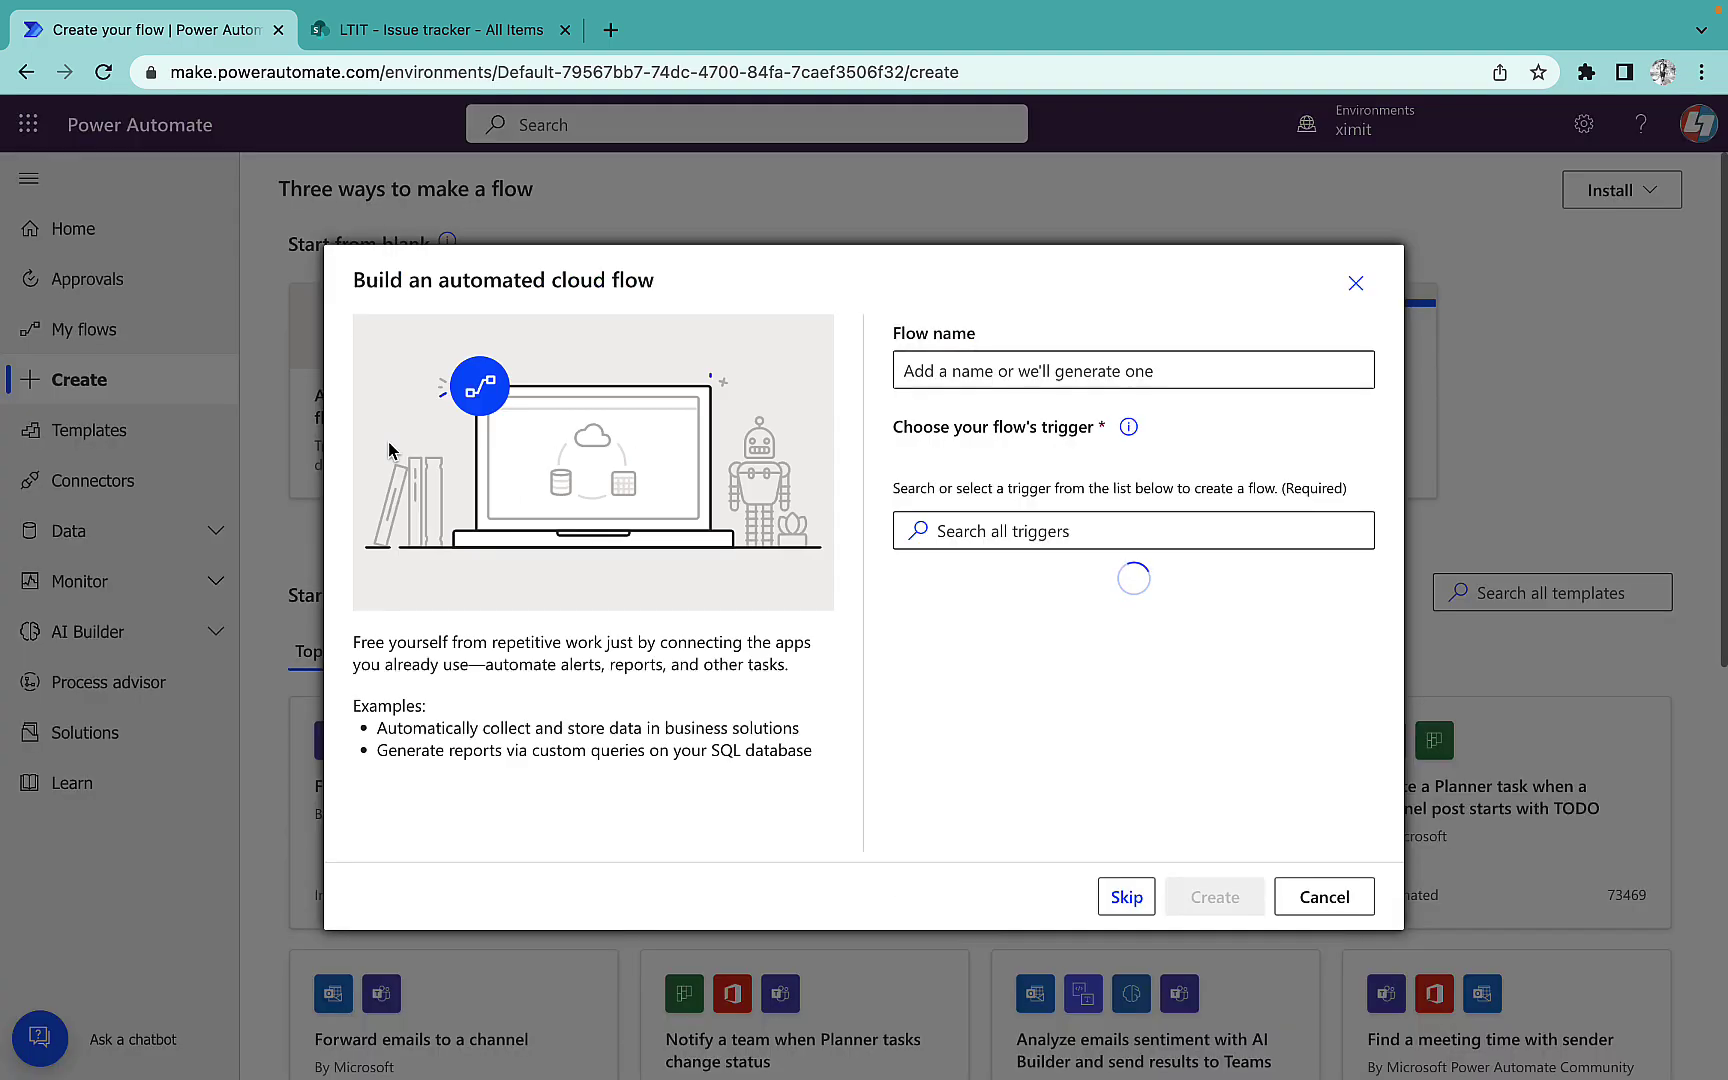
left_click(960, 375)
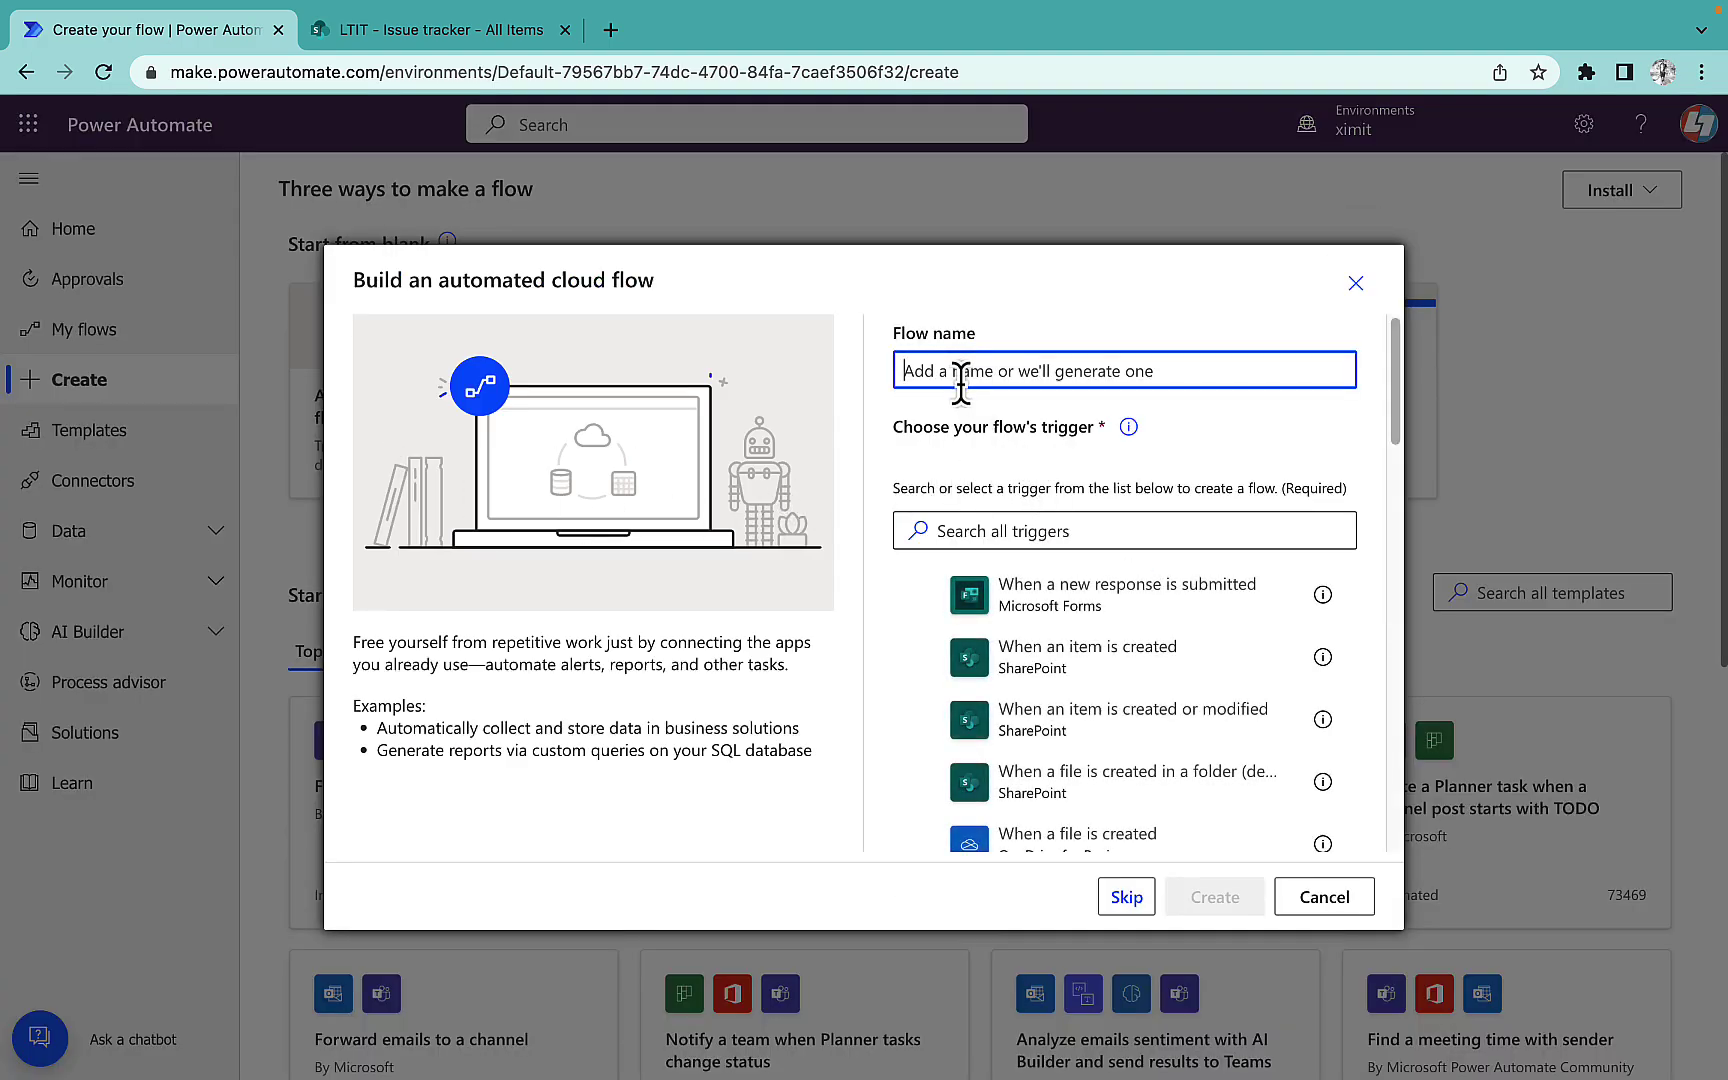
type("Version History")
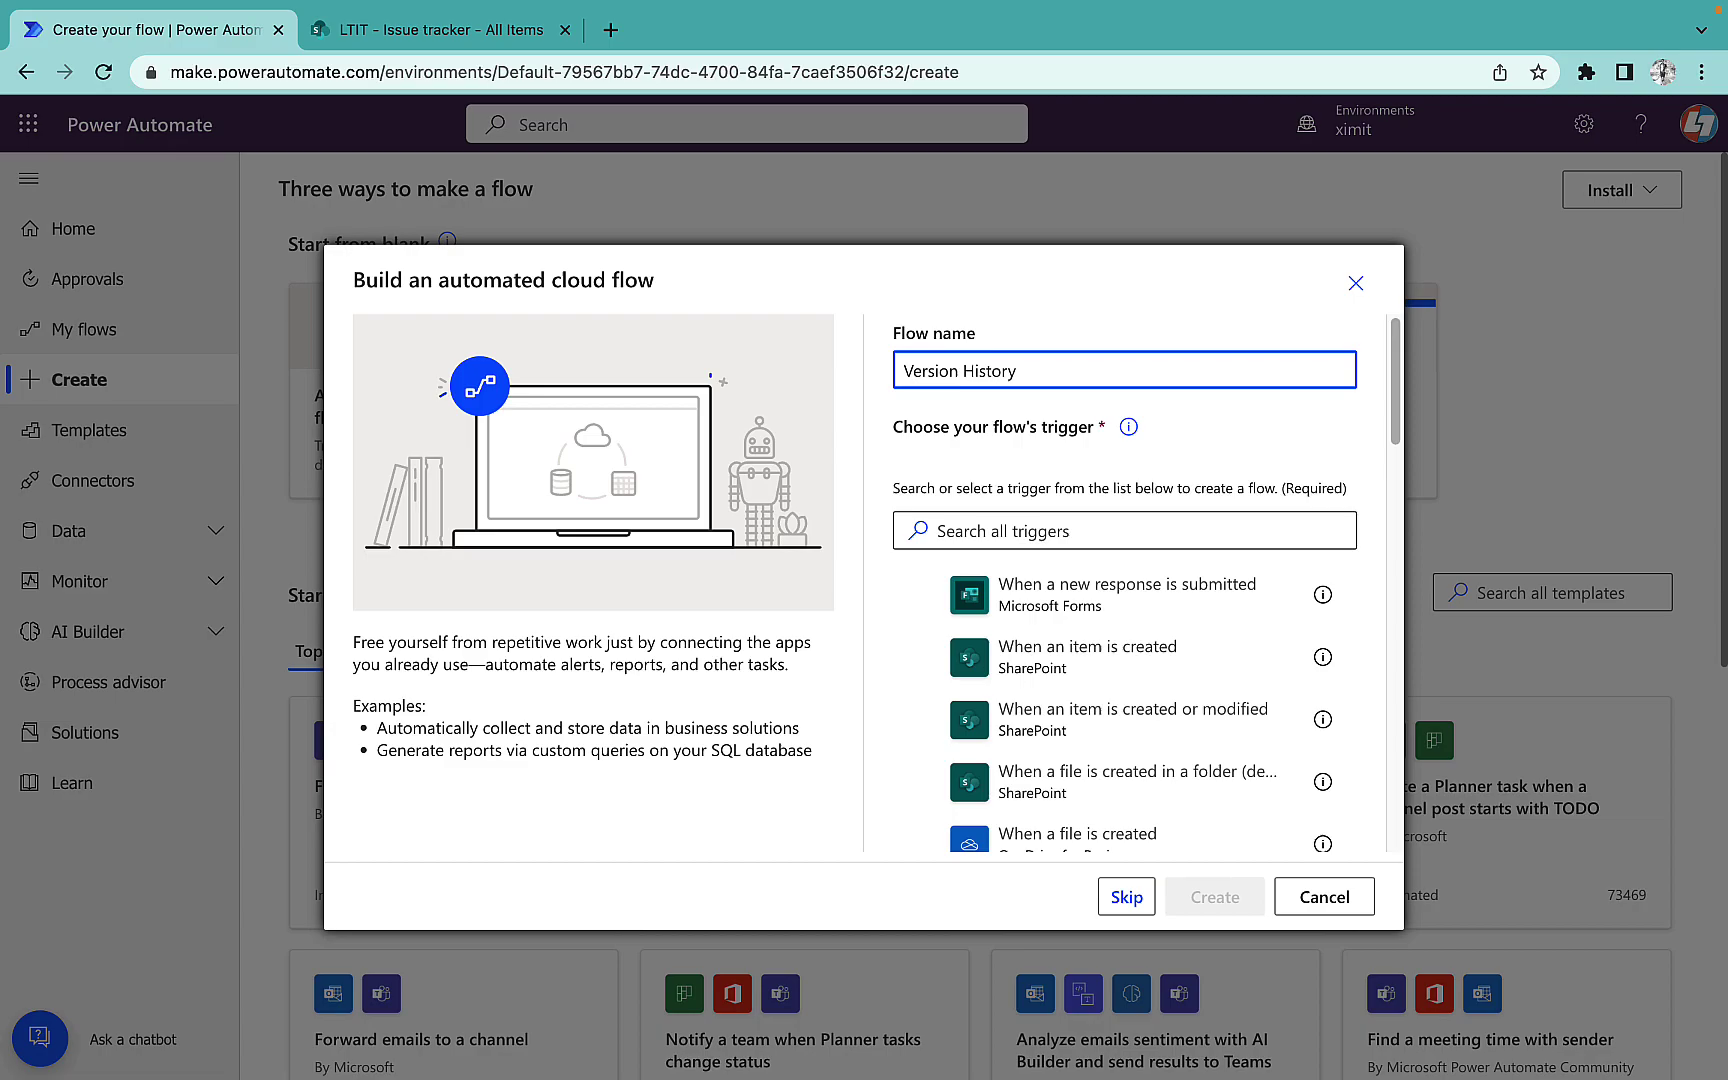
left_click(1025, 522)
type("modi")
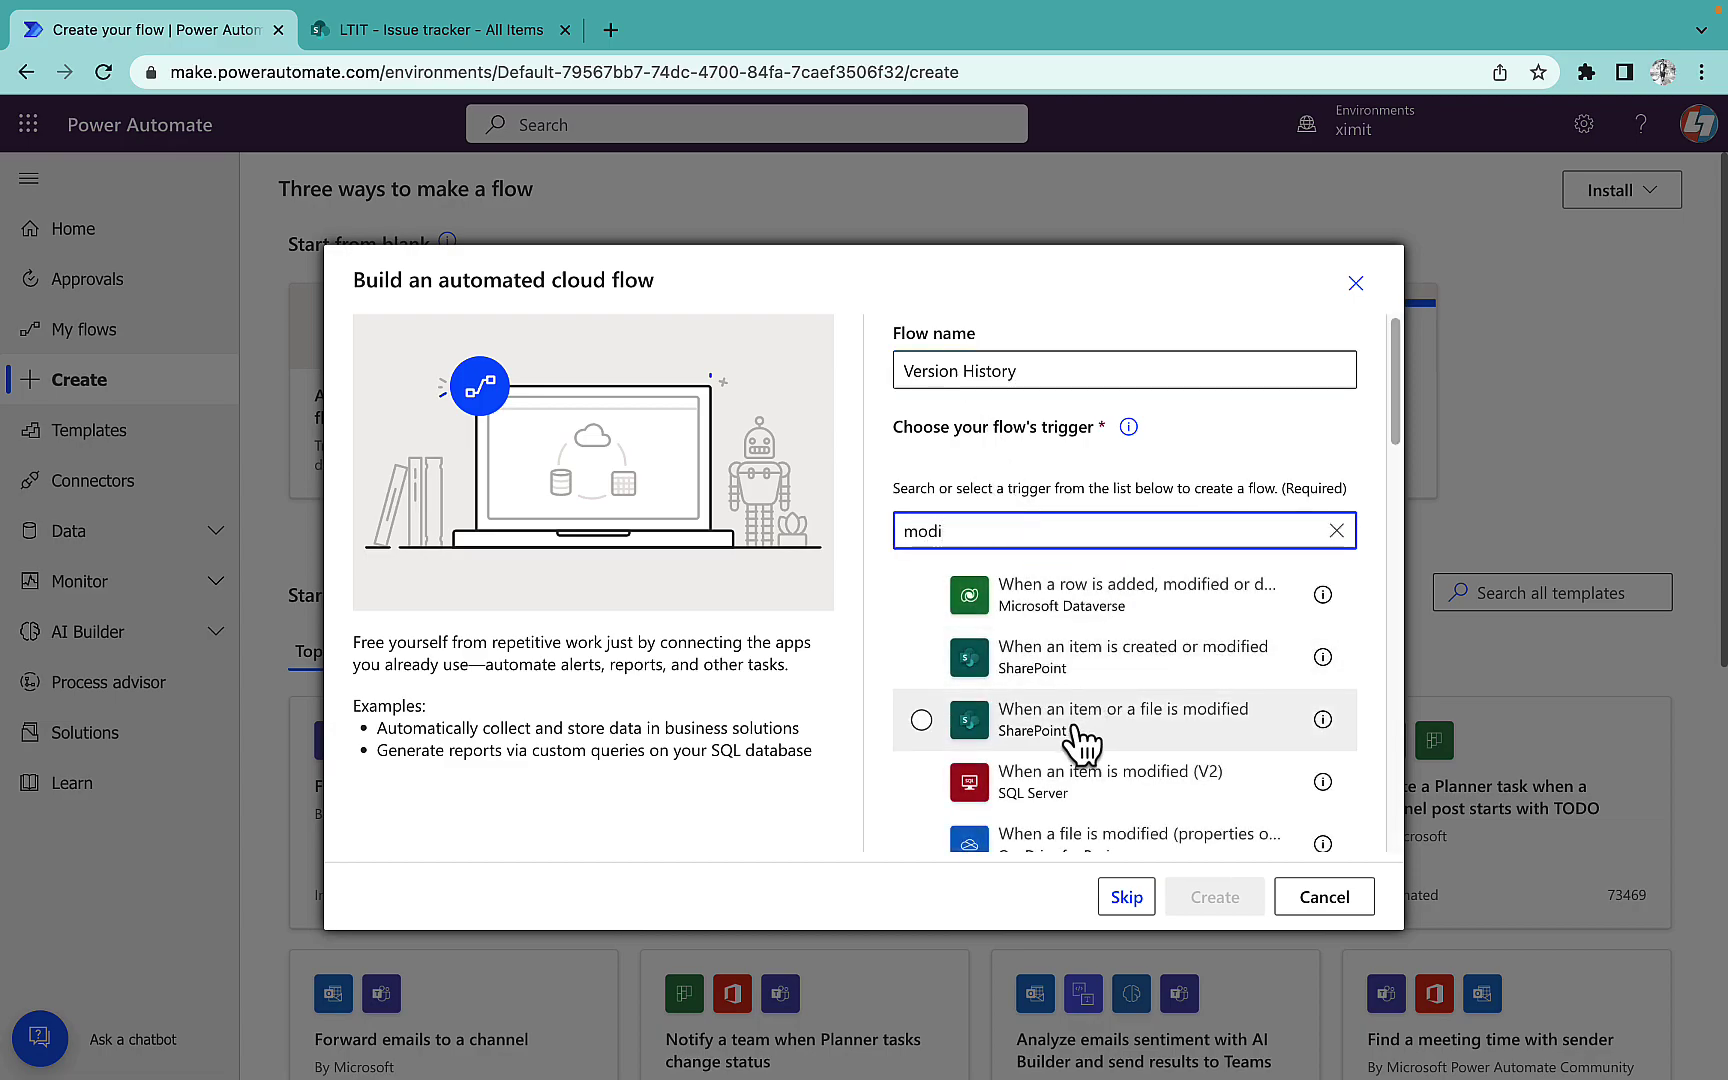
left_click(1080, 742)
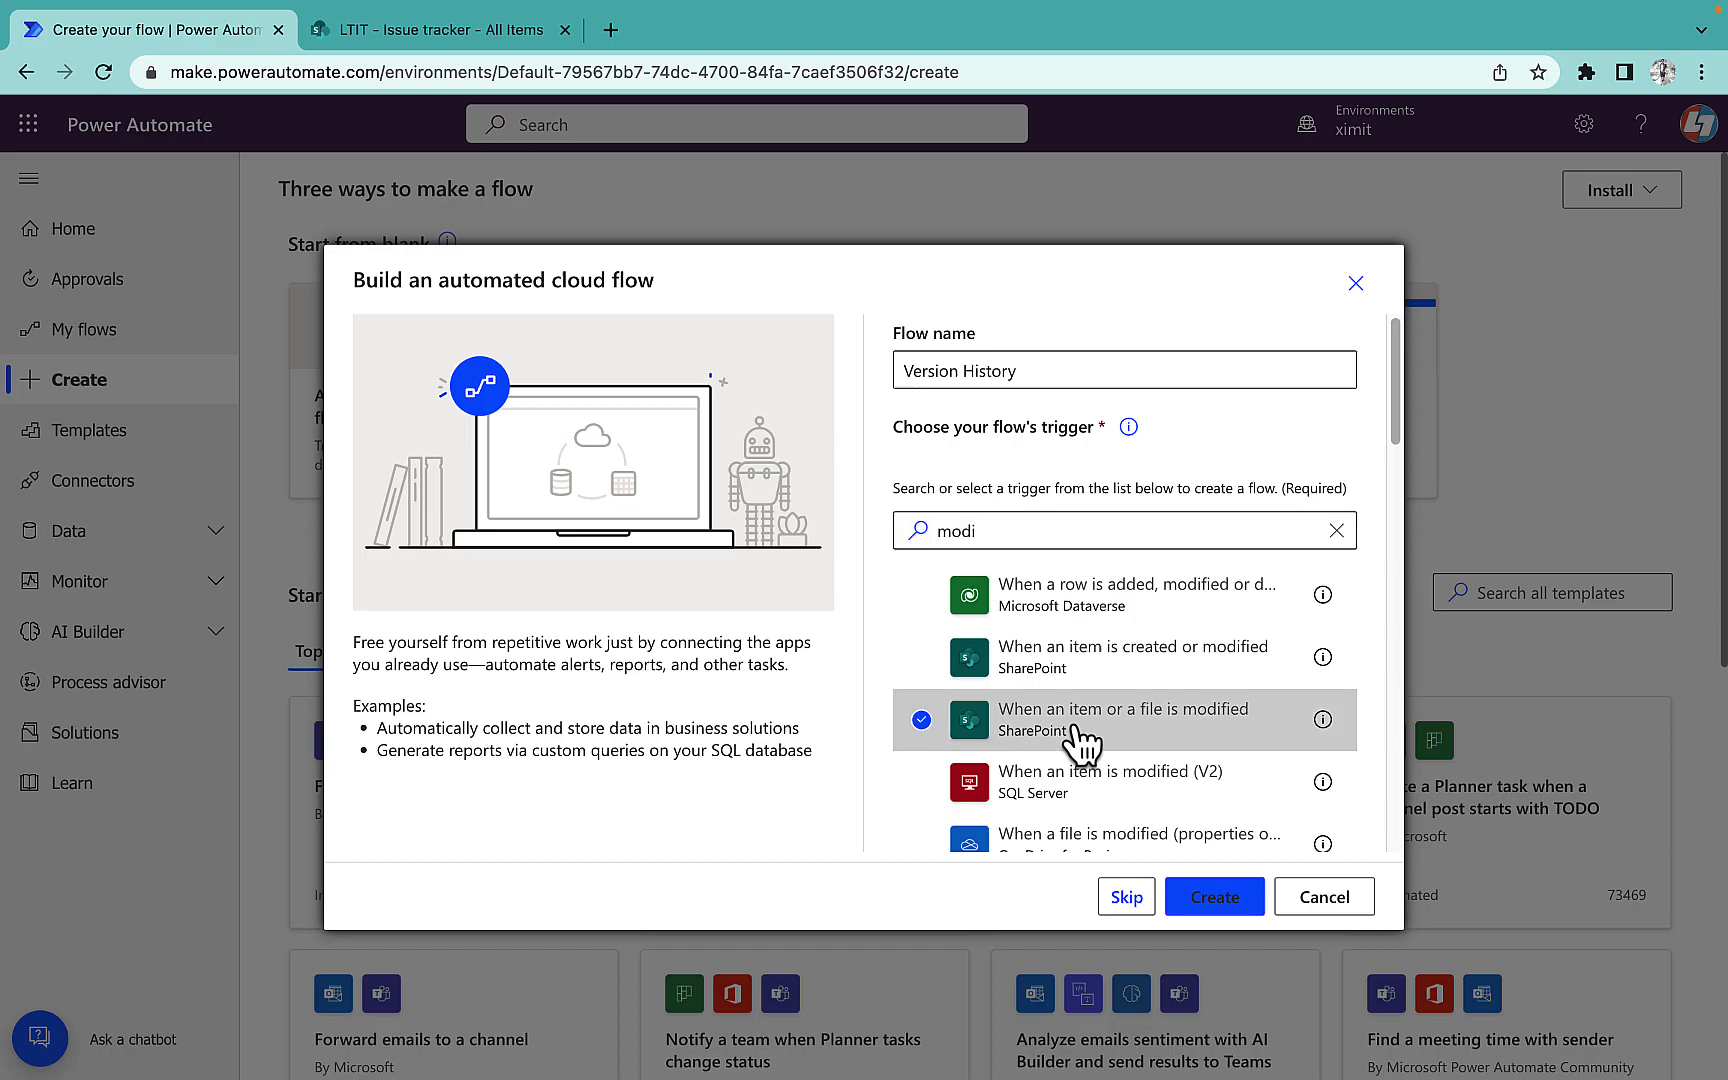
left_click(1218, 900)
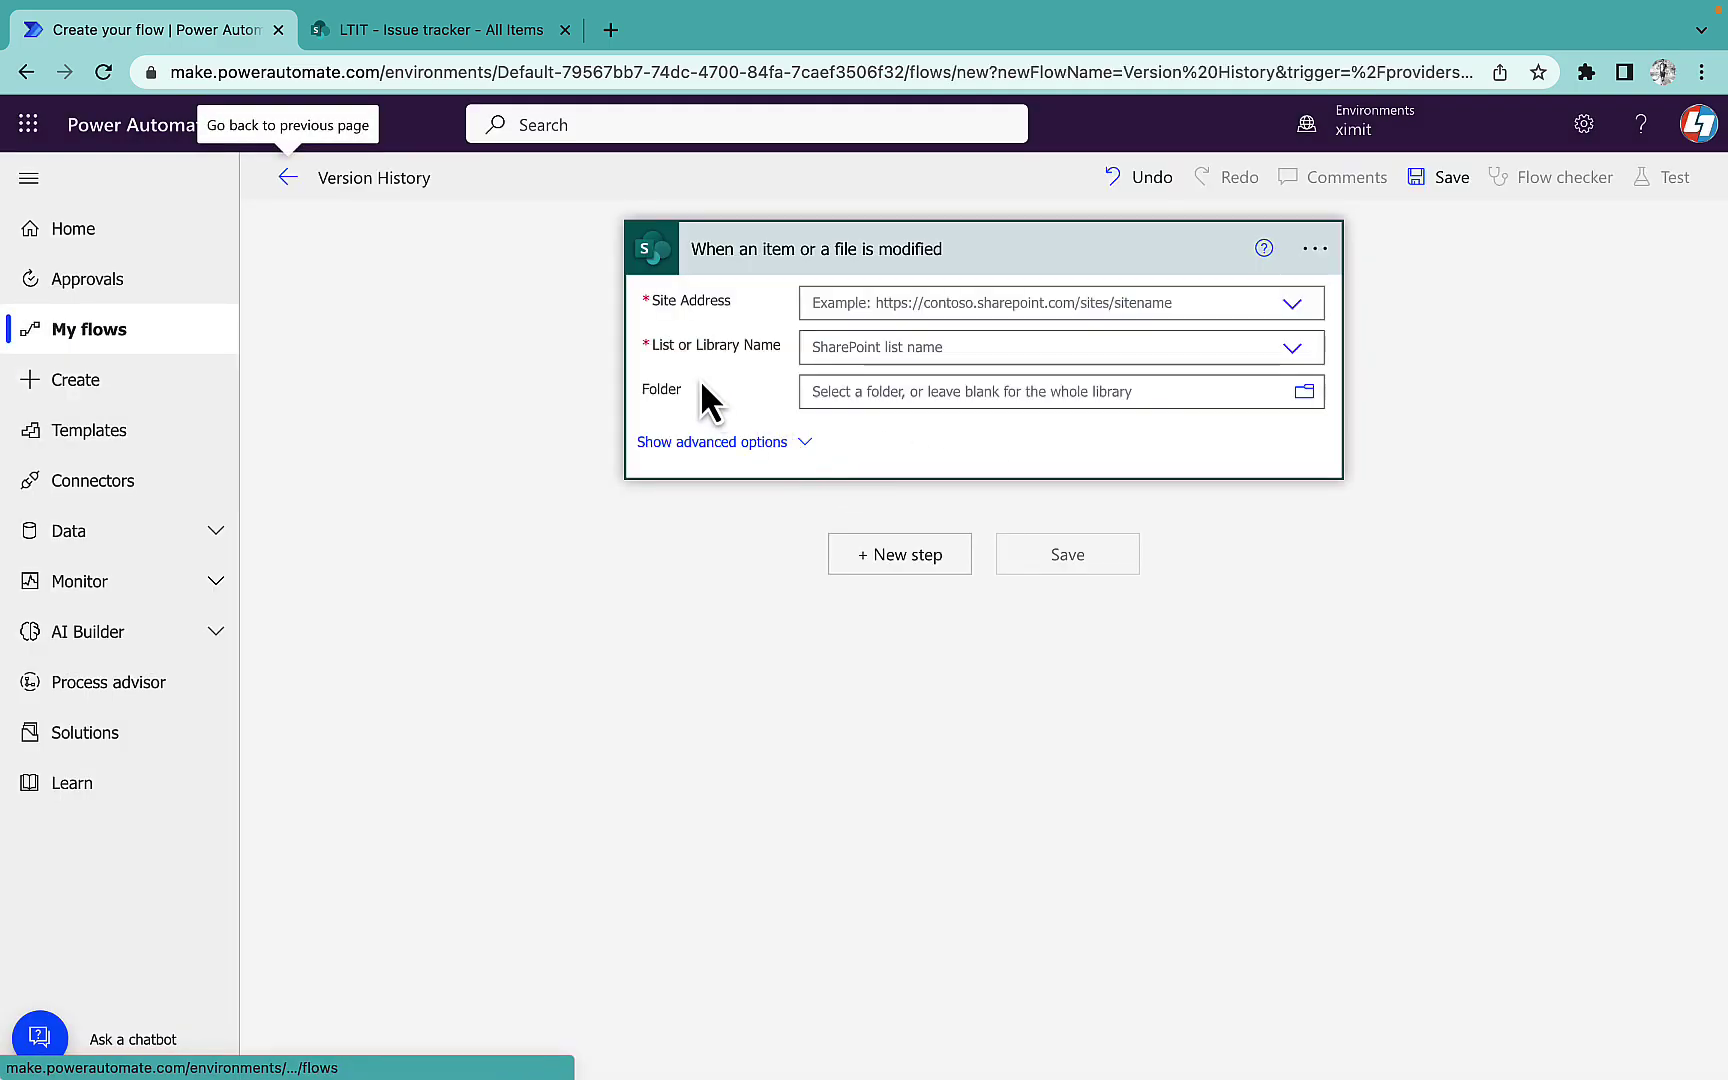
- Point the trigger to the LTIT site and its Issue tracker list
left_click(1292, 305)
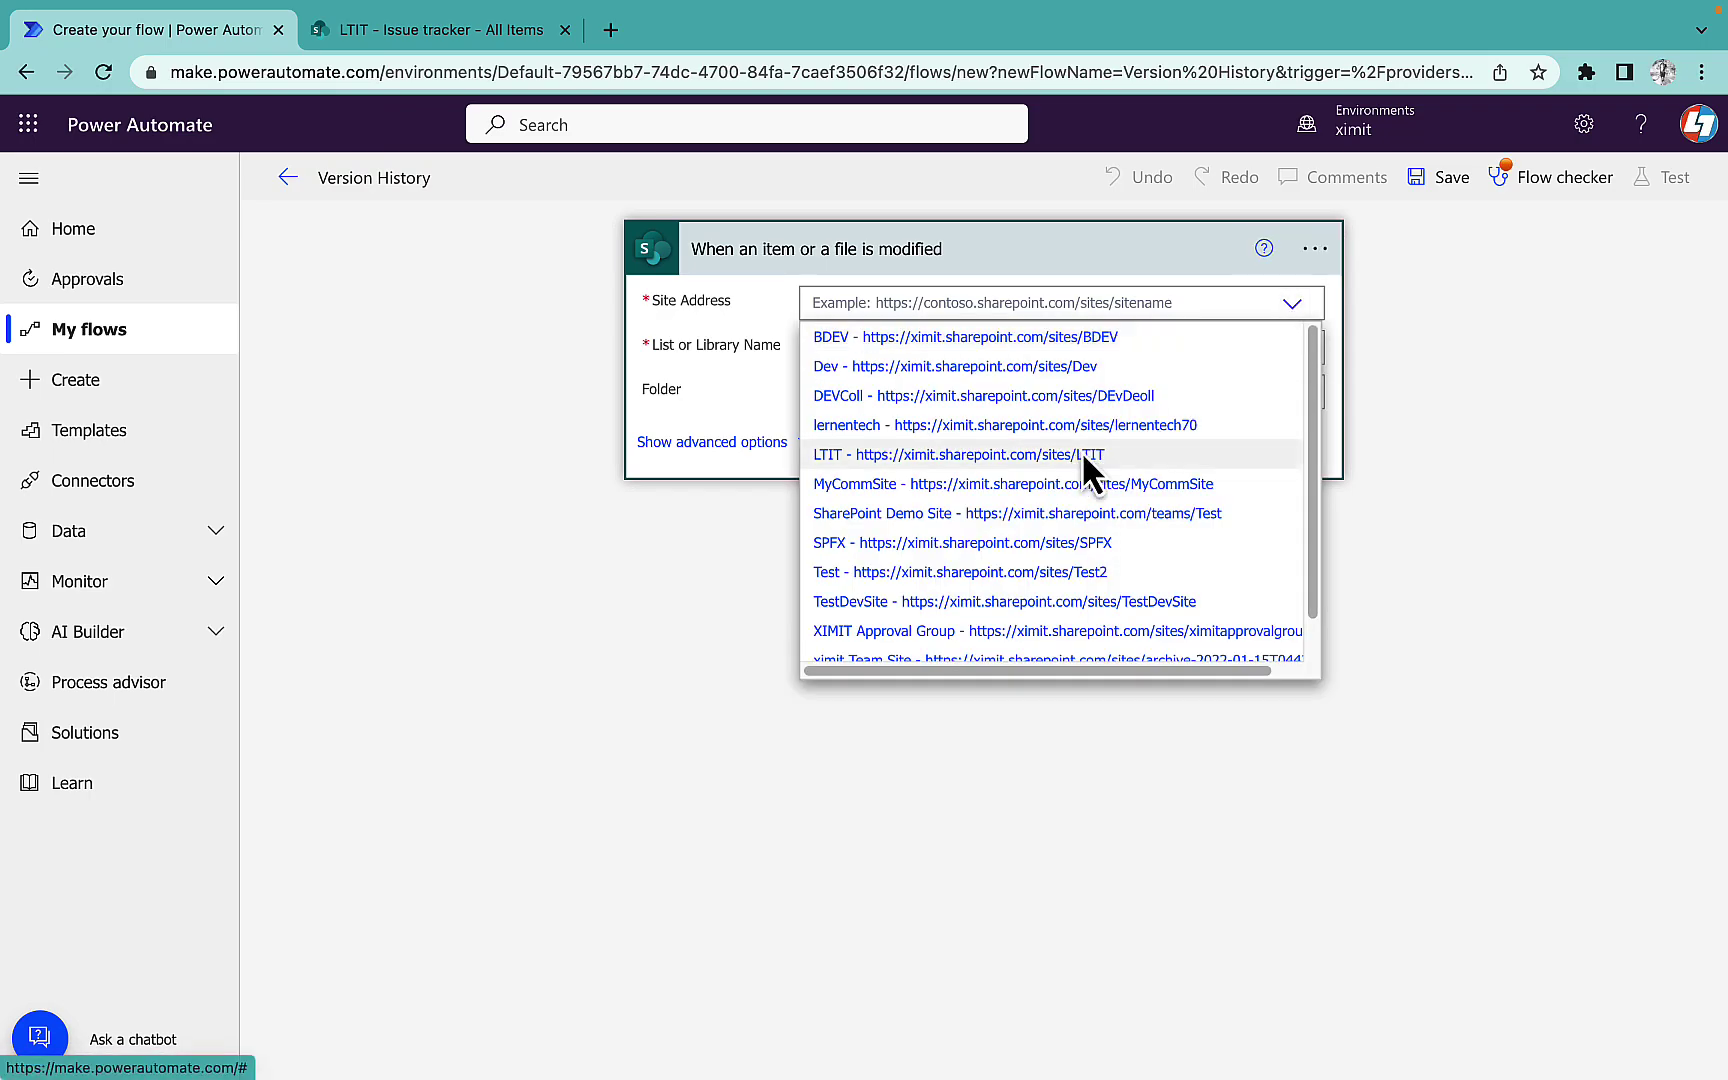
left_click(1083, 453)
left_click(1290, 349)
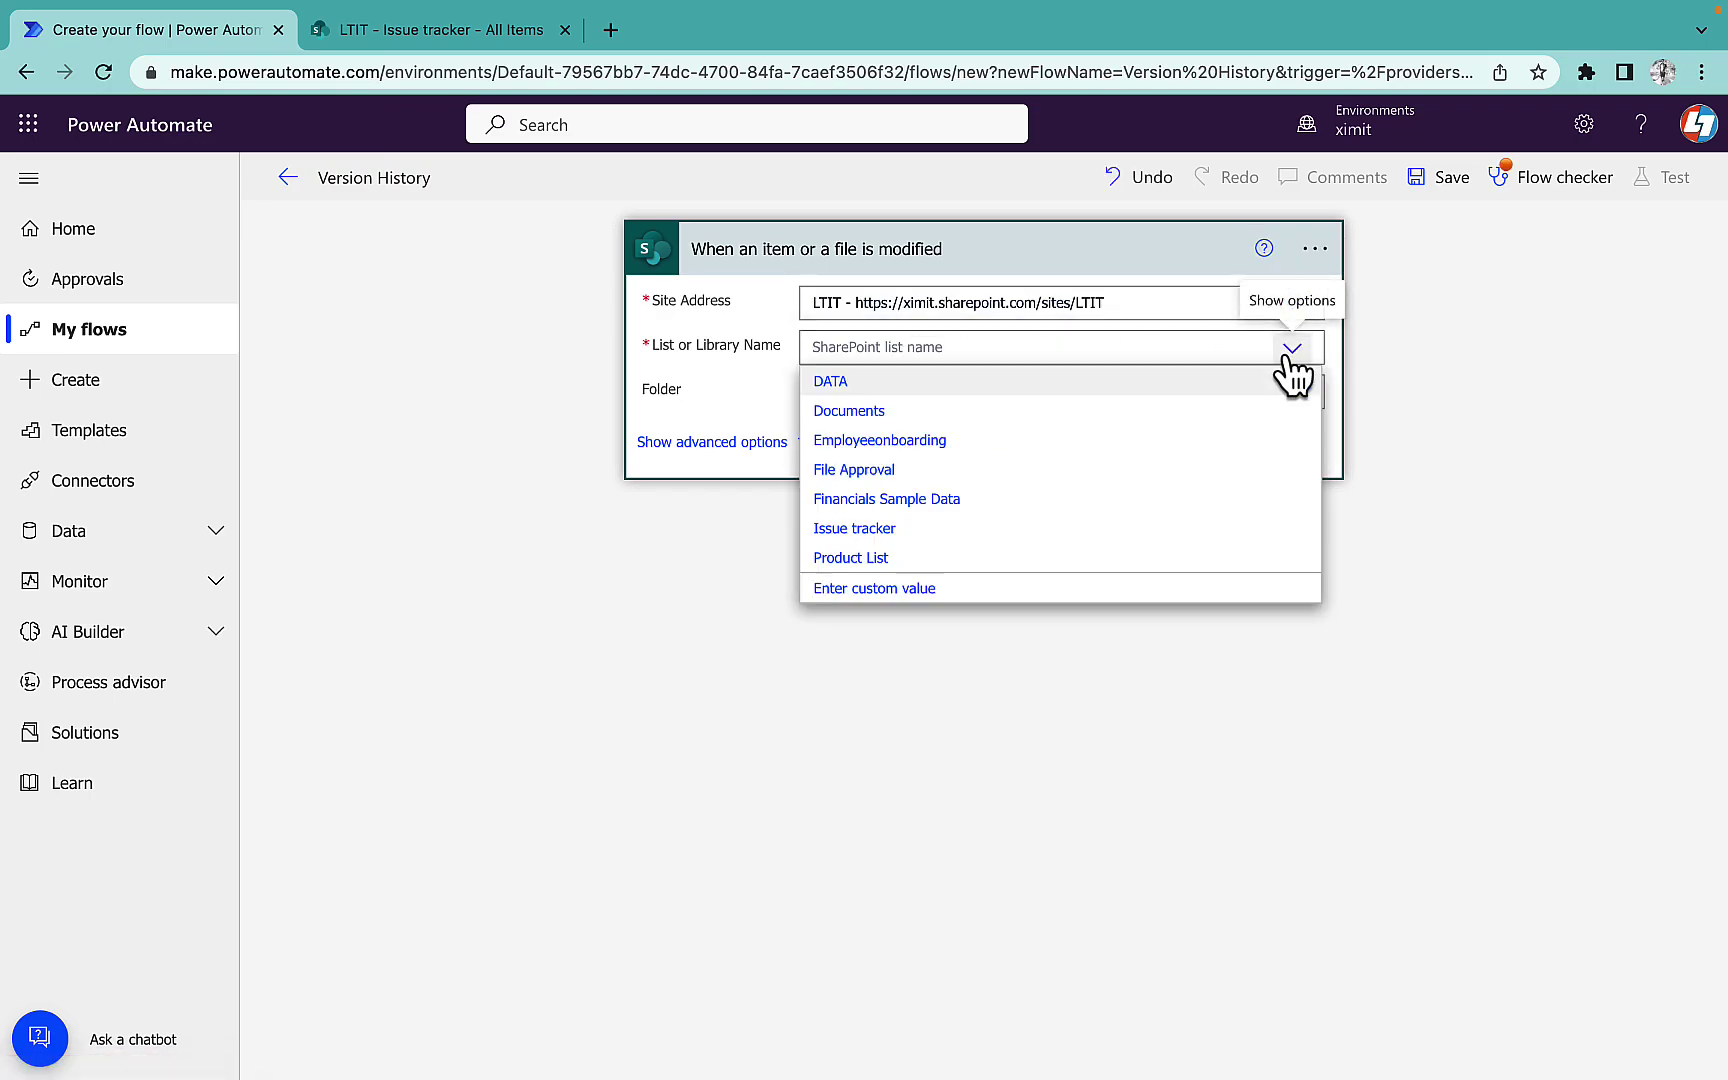
left_click(898, 530)
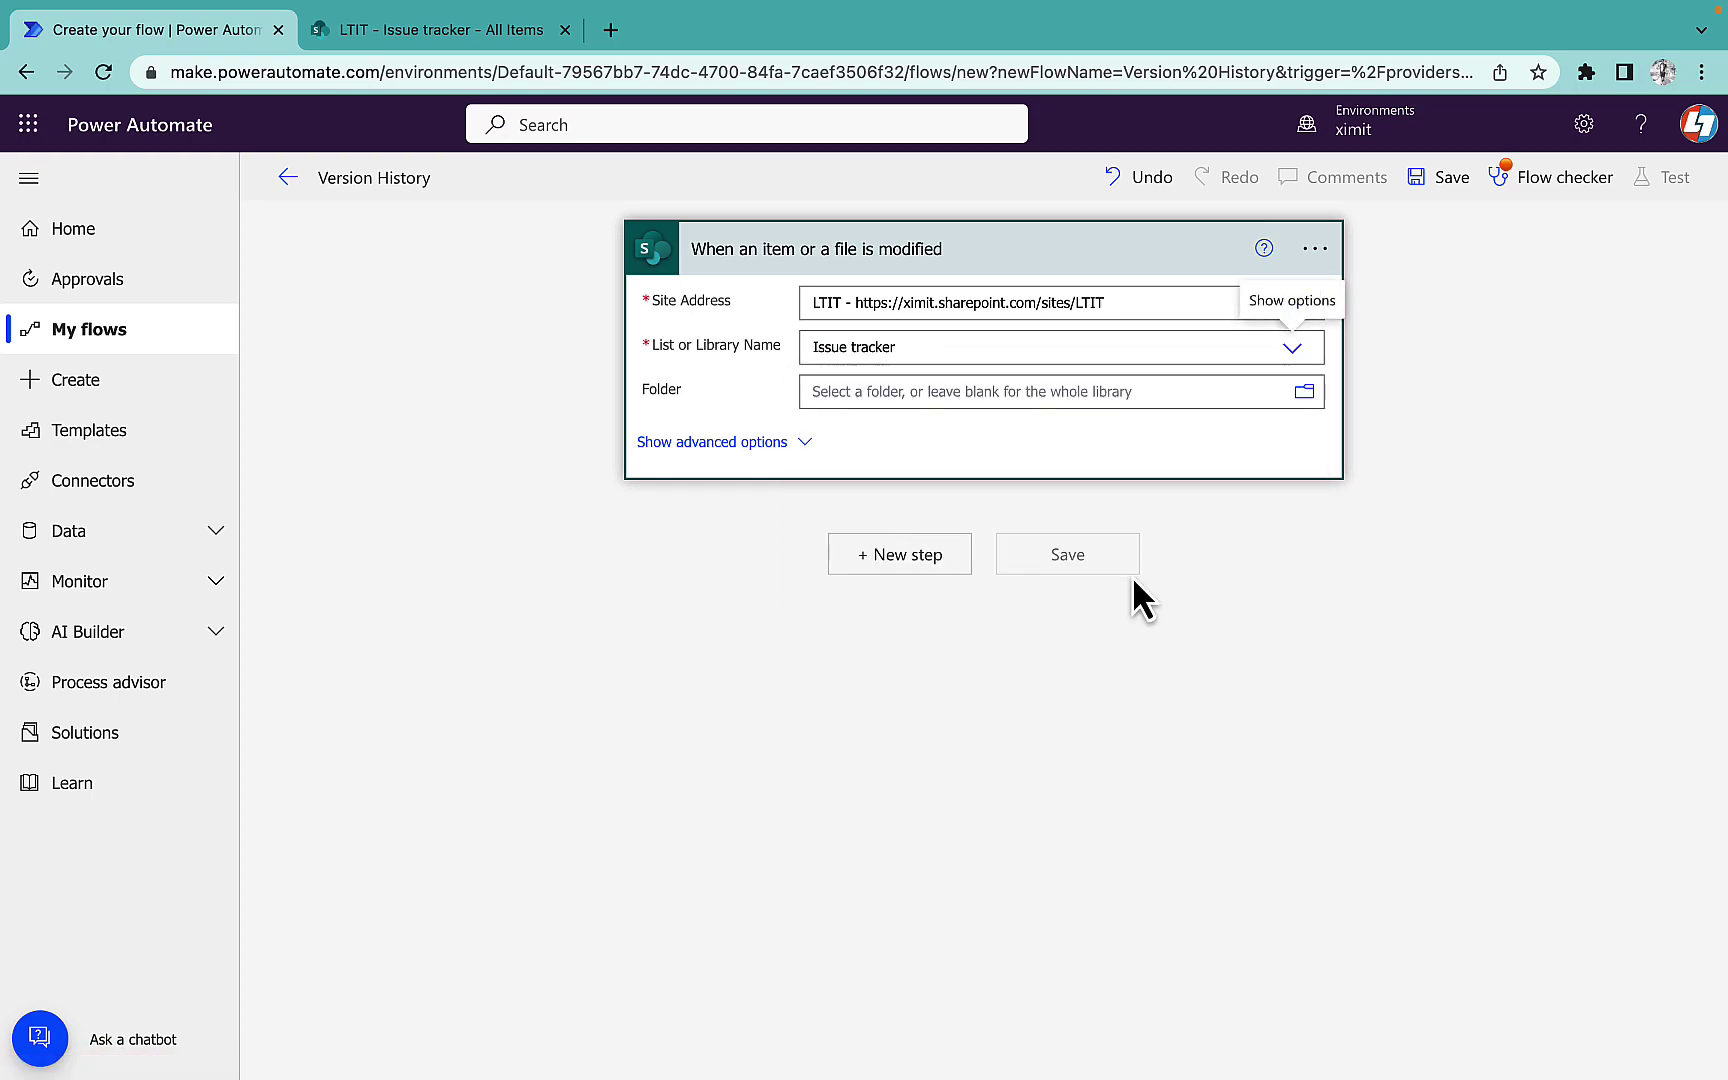
- Add the SharePoint action "Get changes for an item or a file (properties only)" after the trigger
left_click(885, 560)
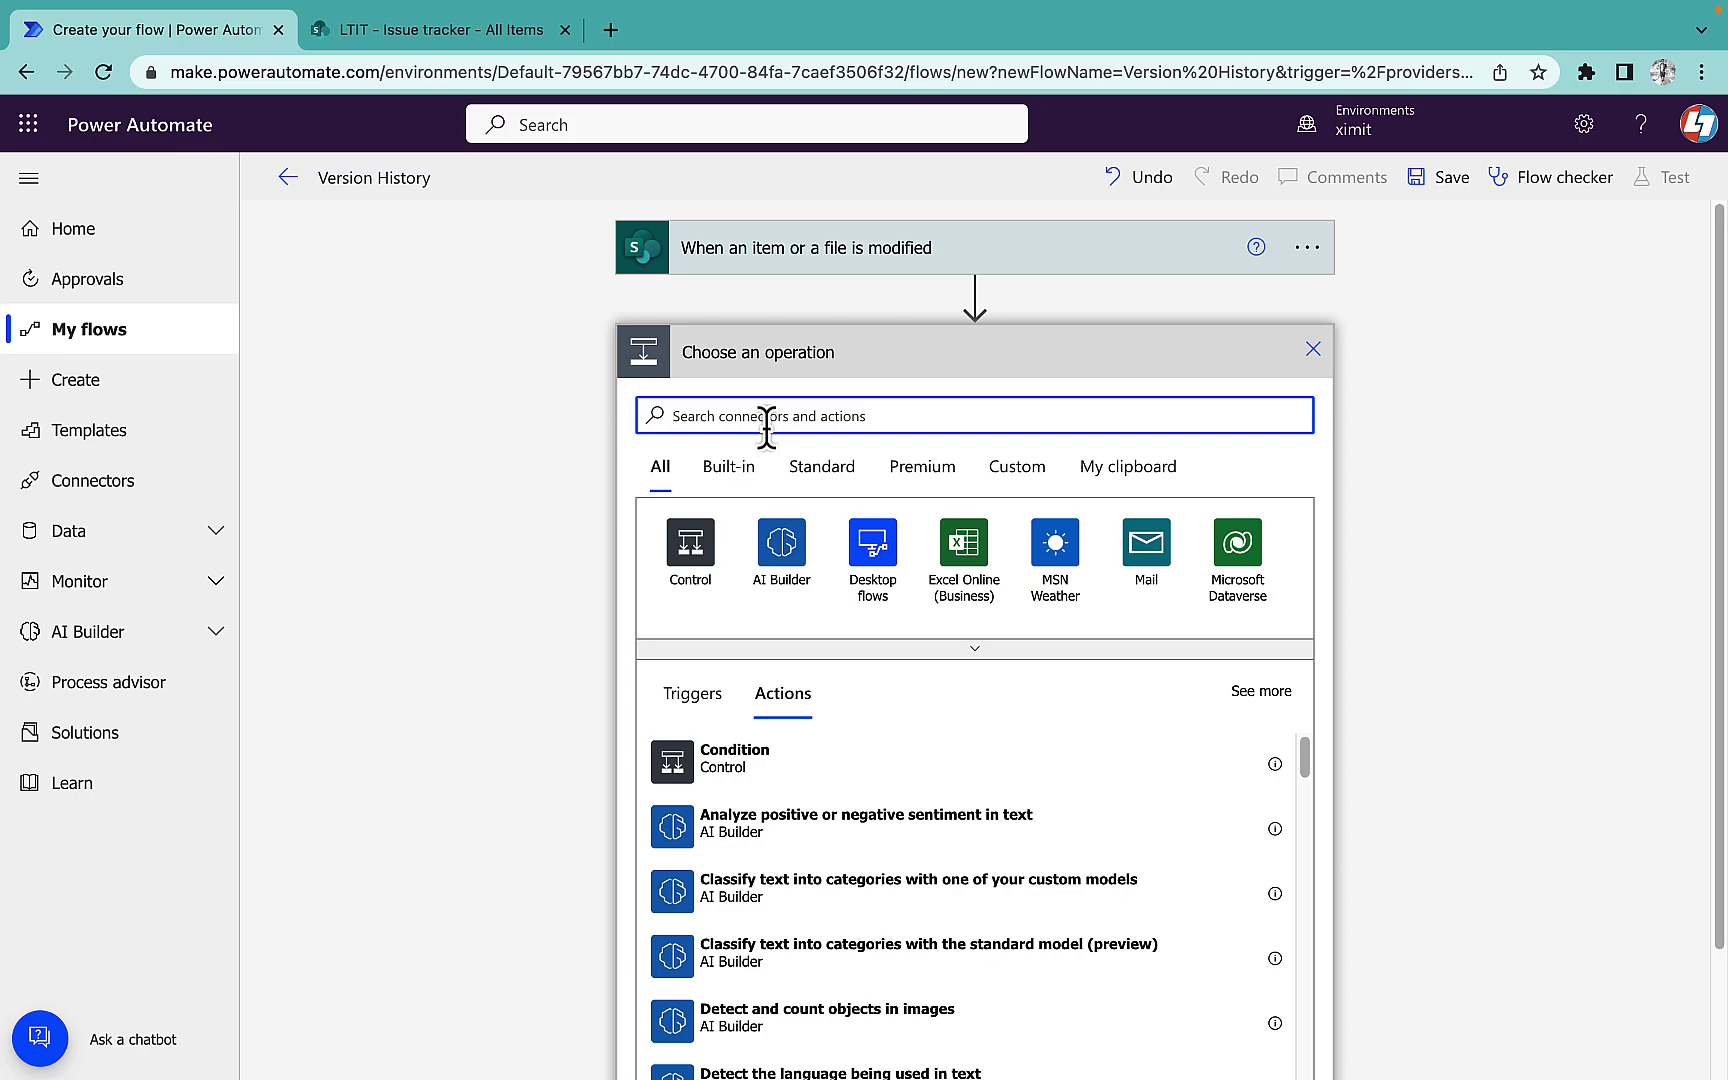
type("share")
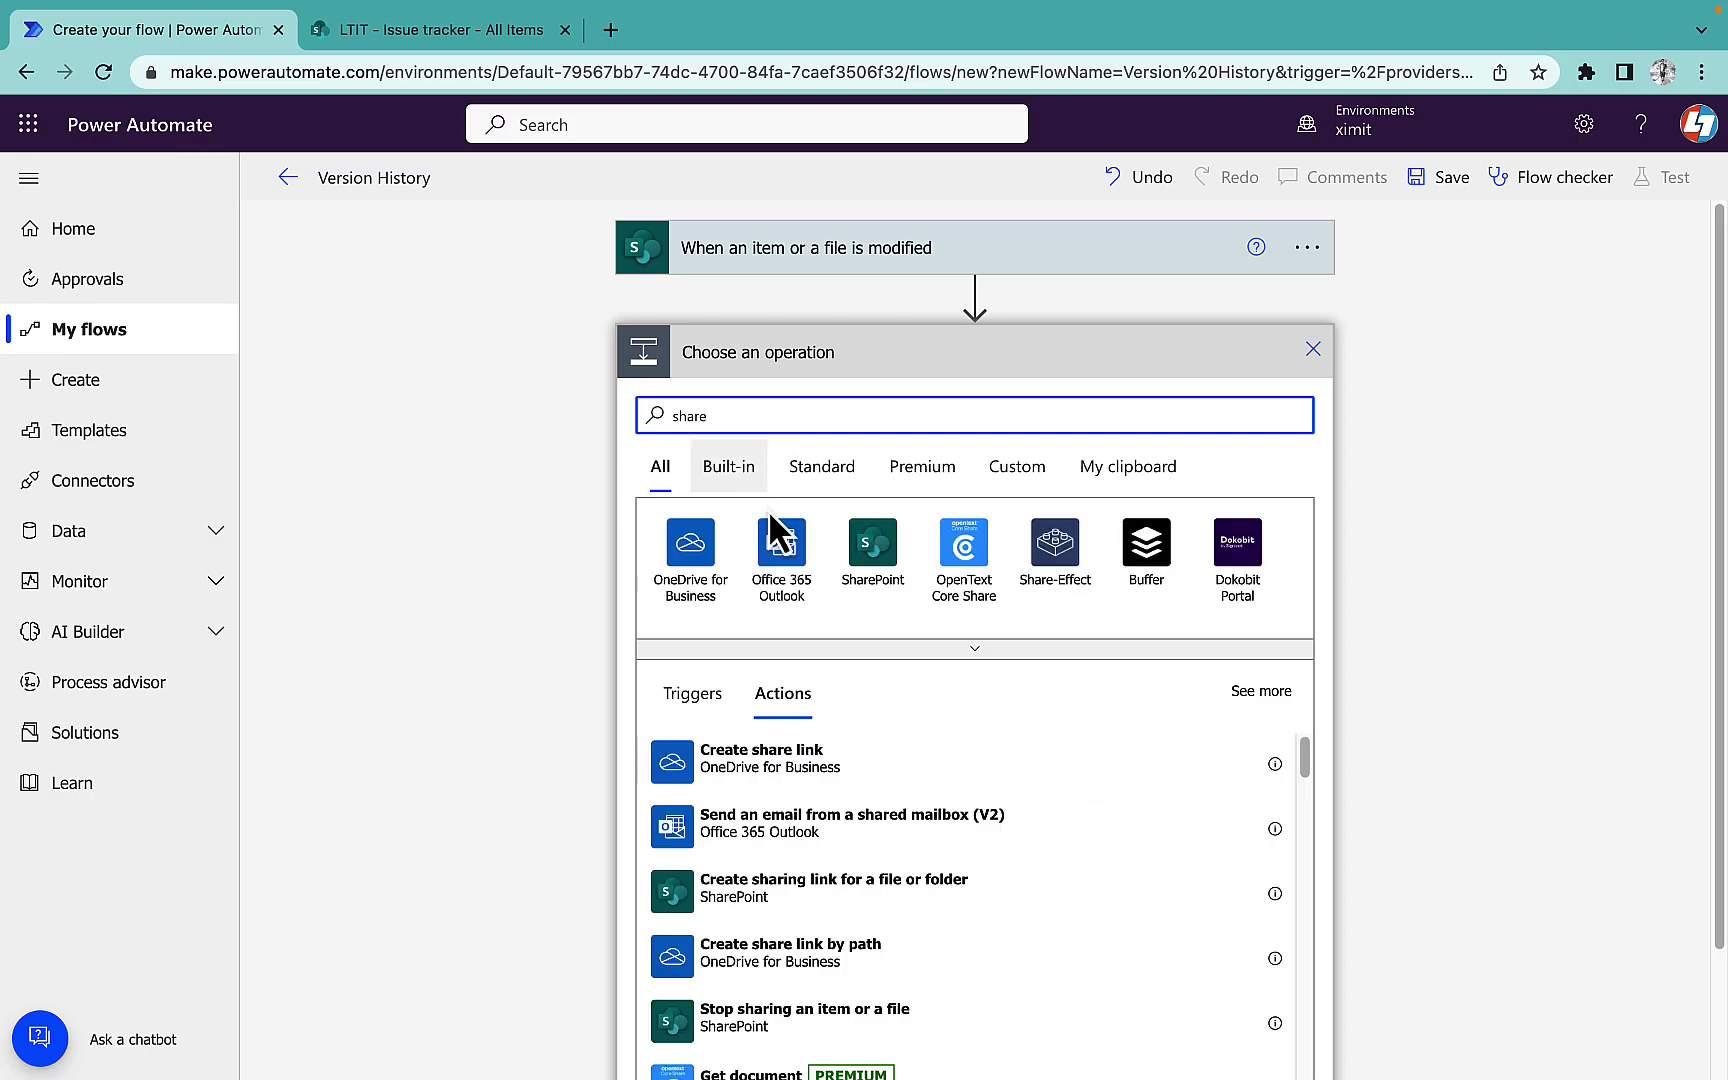
left_click(872, 560)
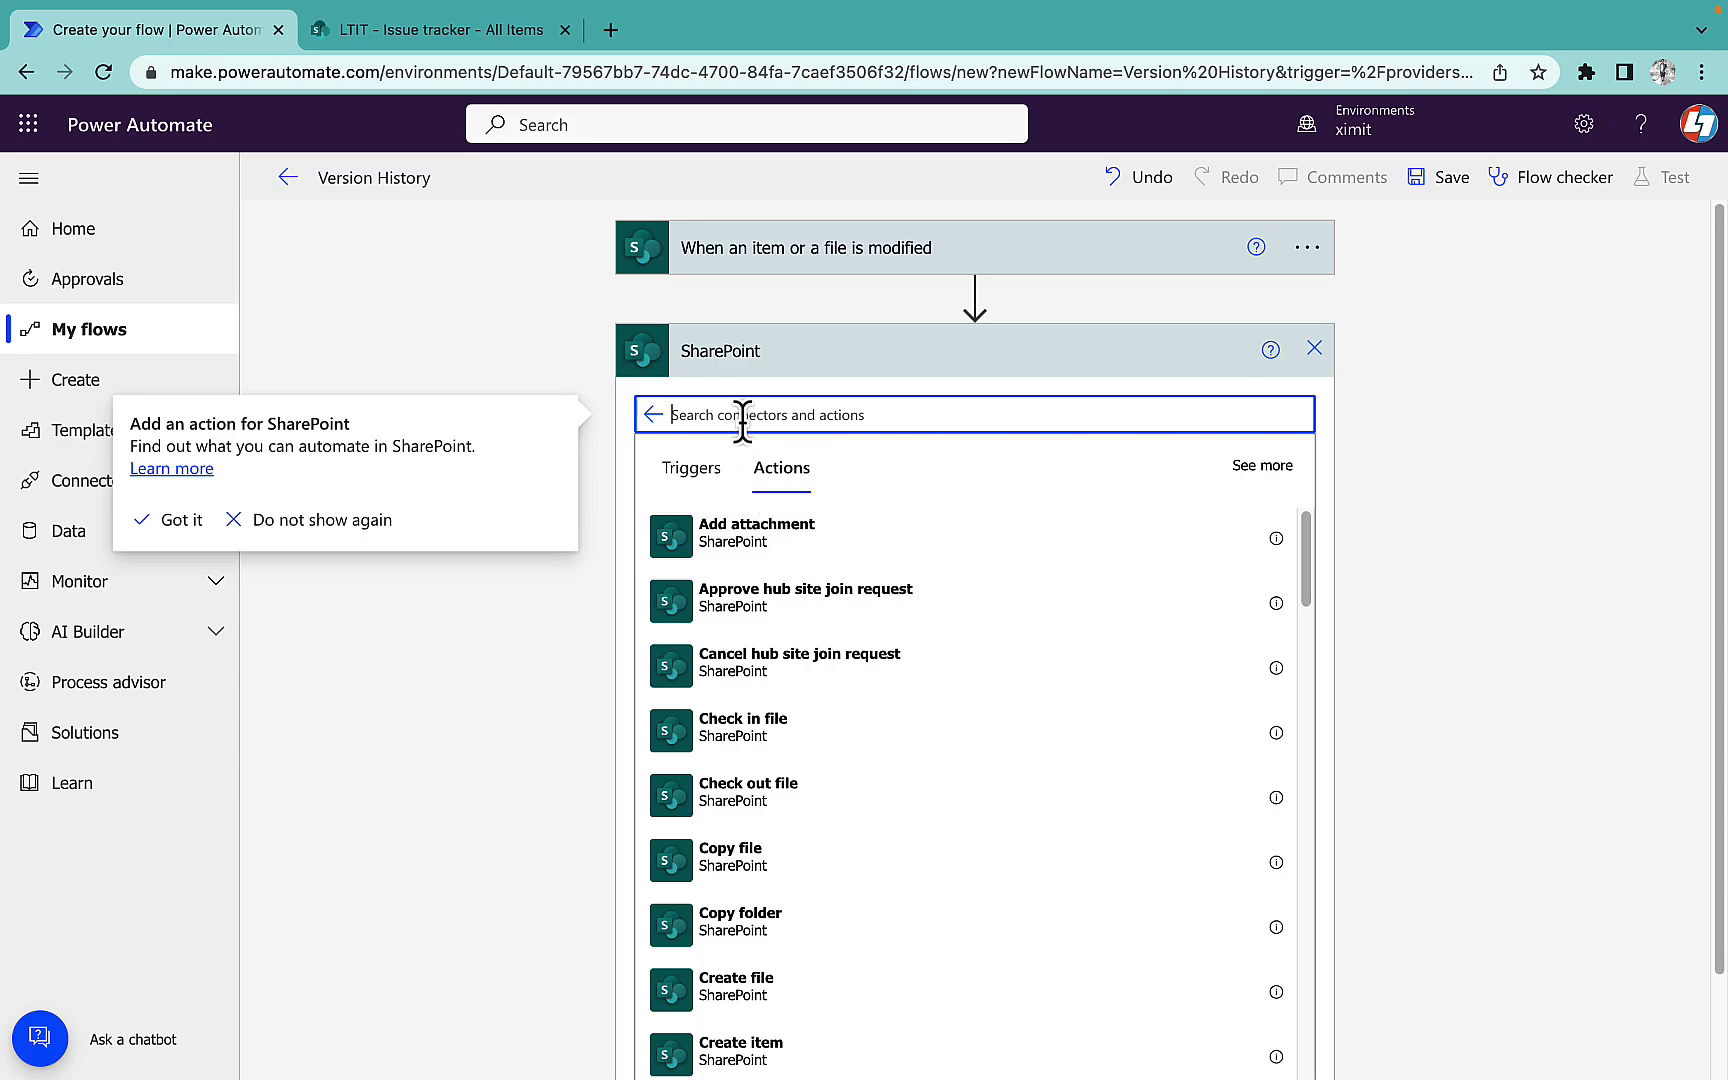
type("get c")
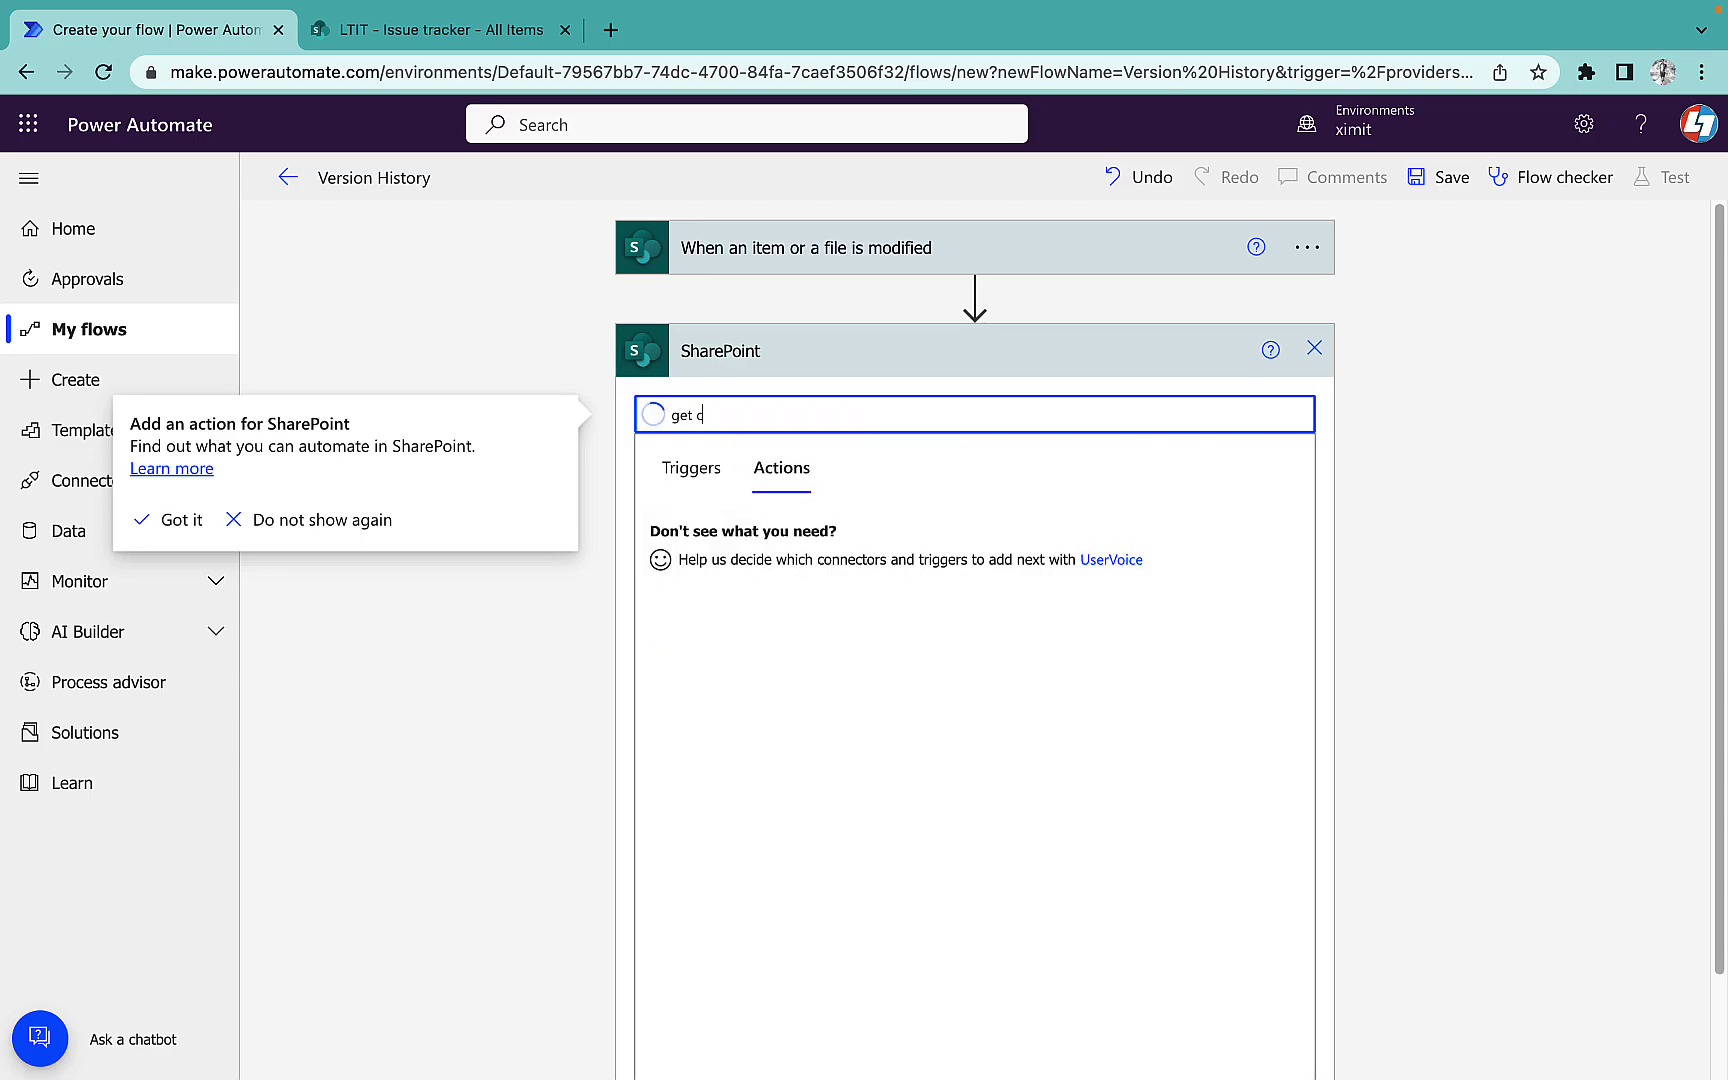
type("h")
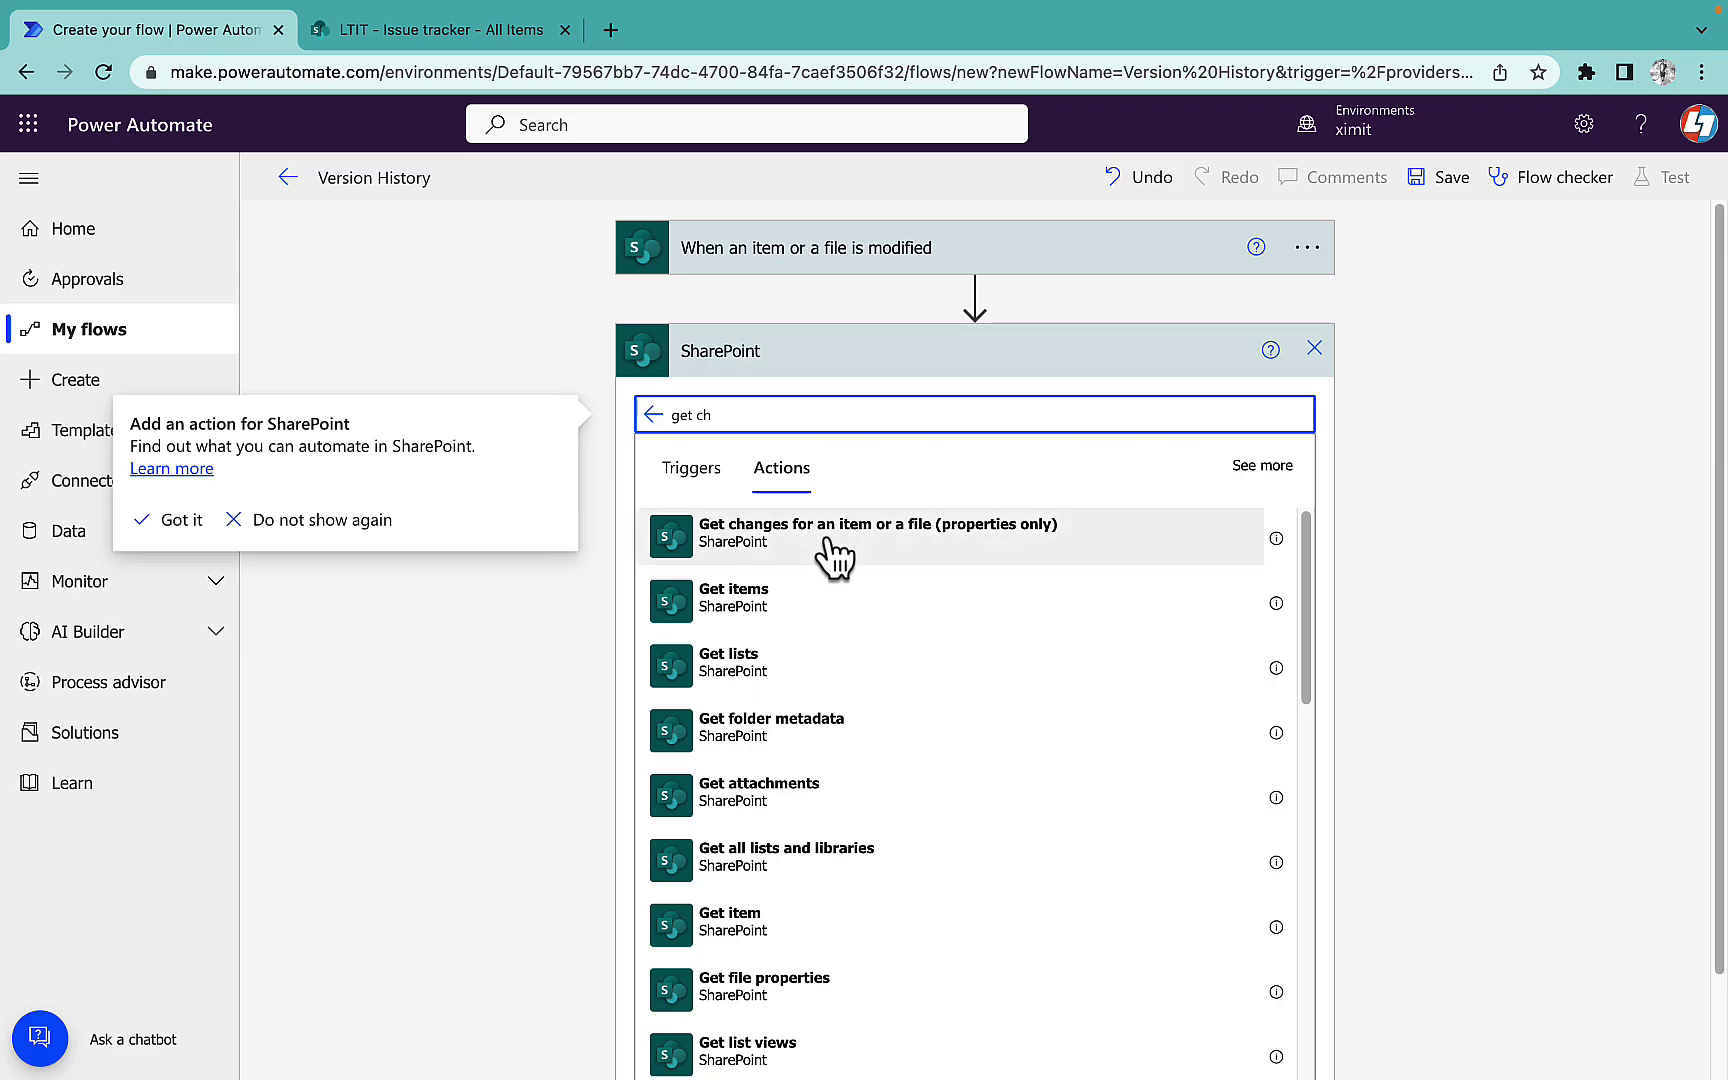
left_click(835, 550)
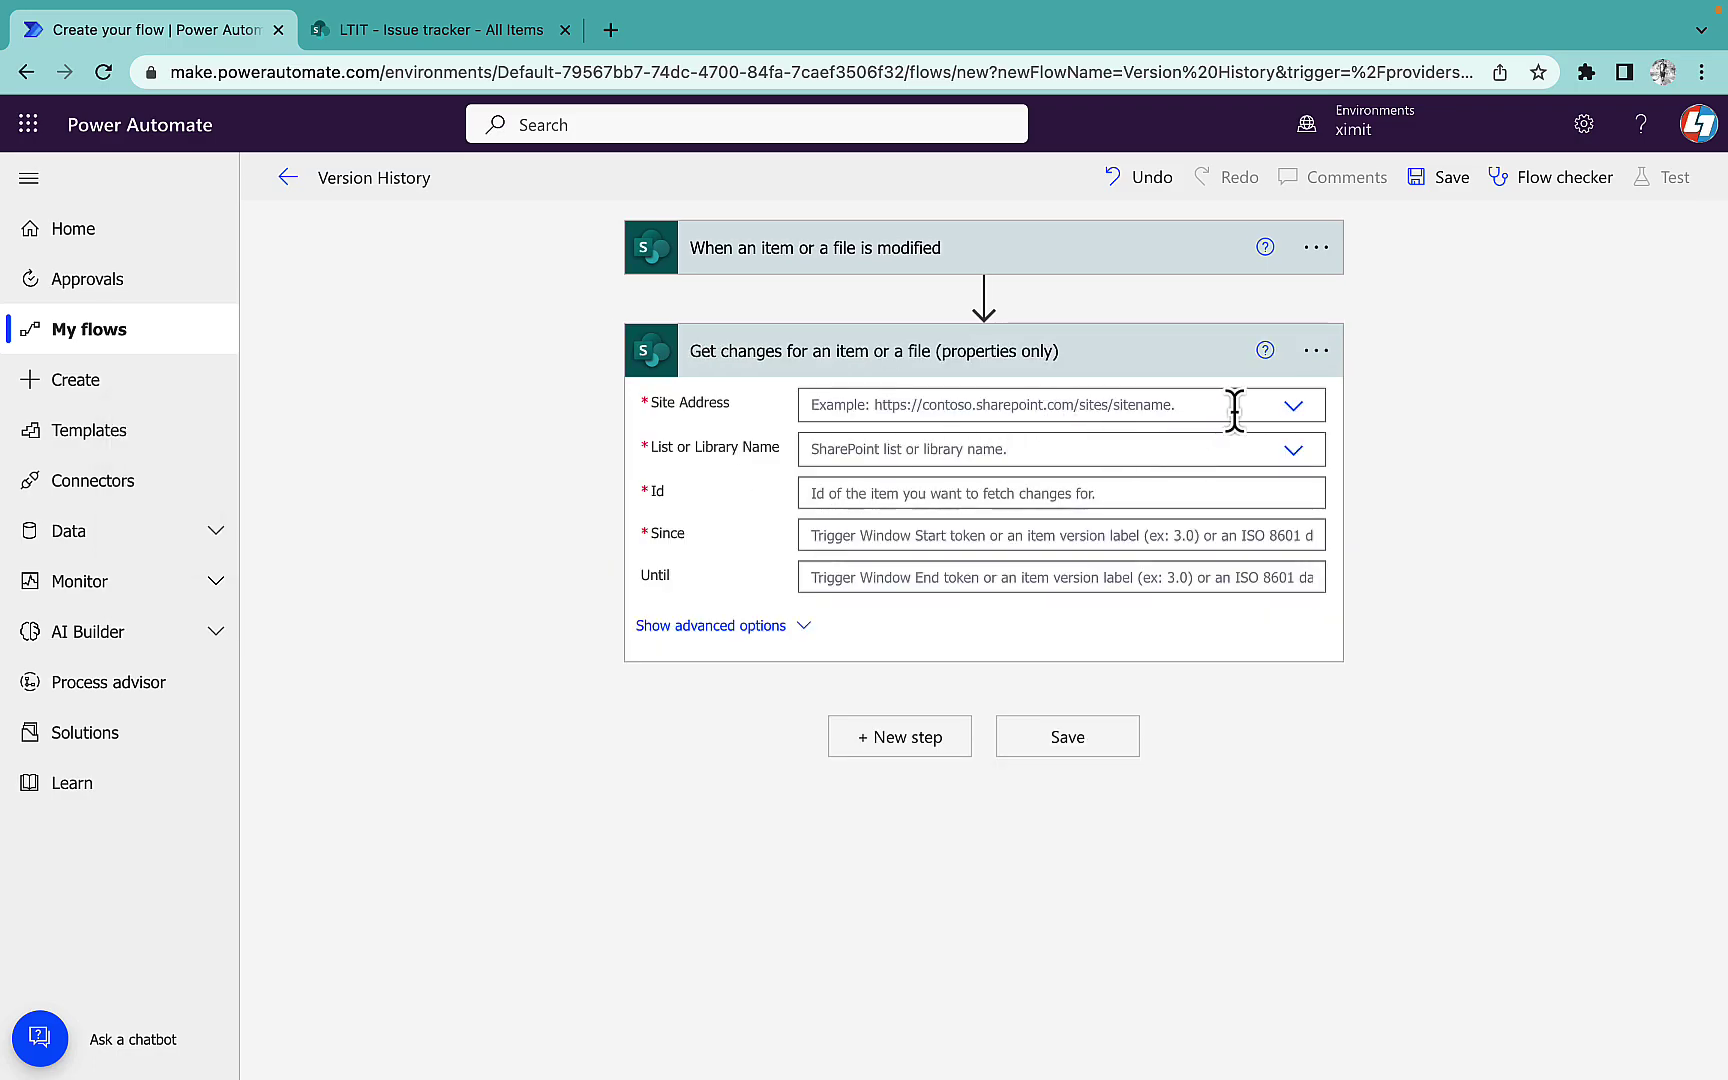
- Point the Get changes action to the LTIT site's Issue tracker list and set its Id to the trigger's ID
left_click(1234, 406)
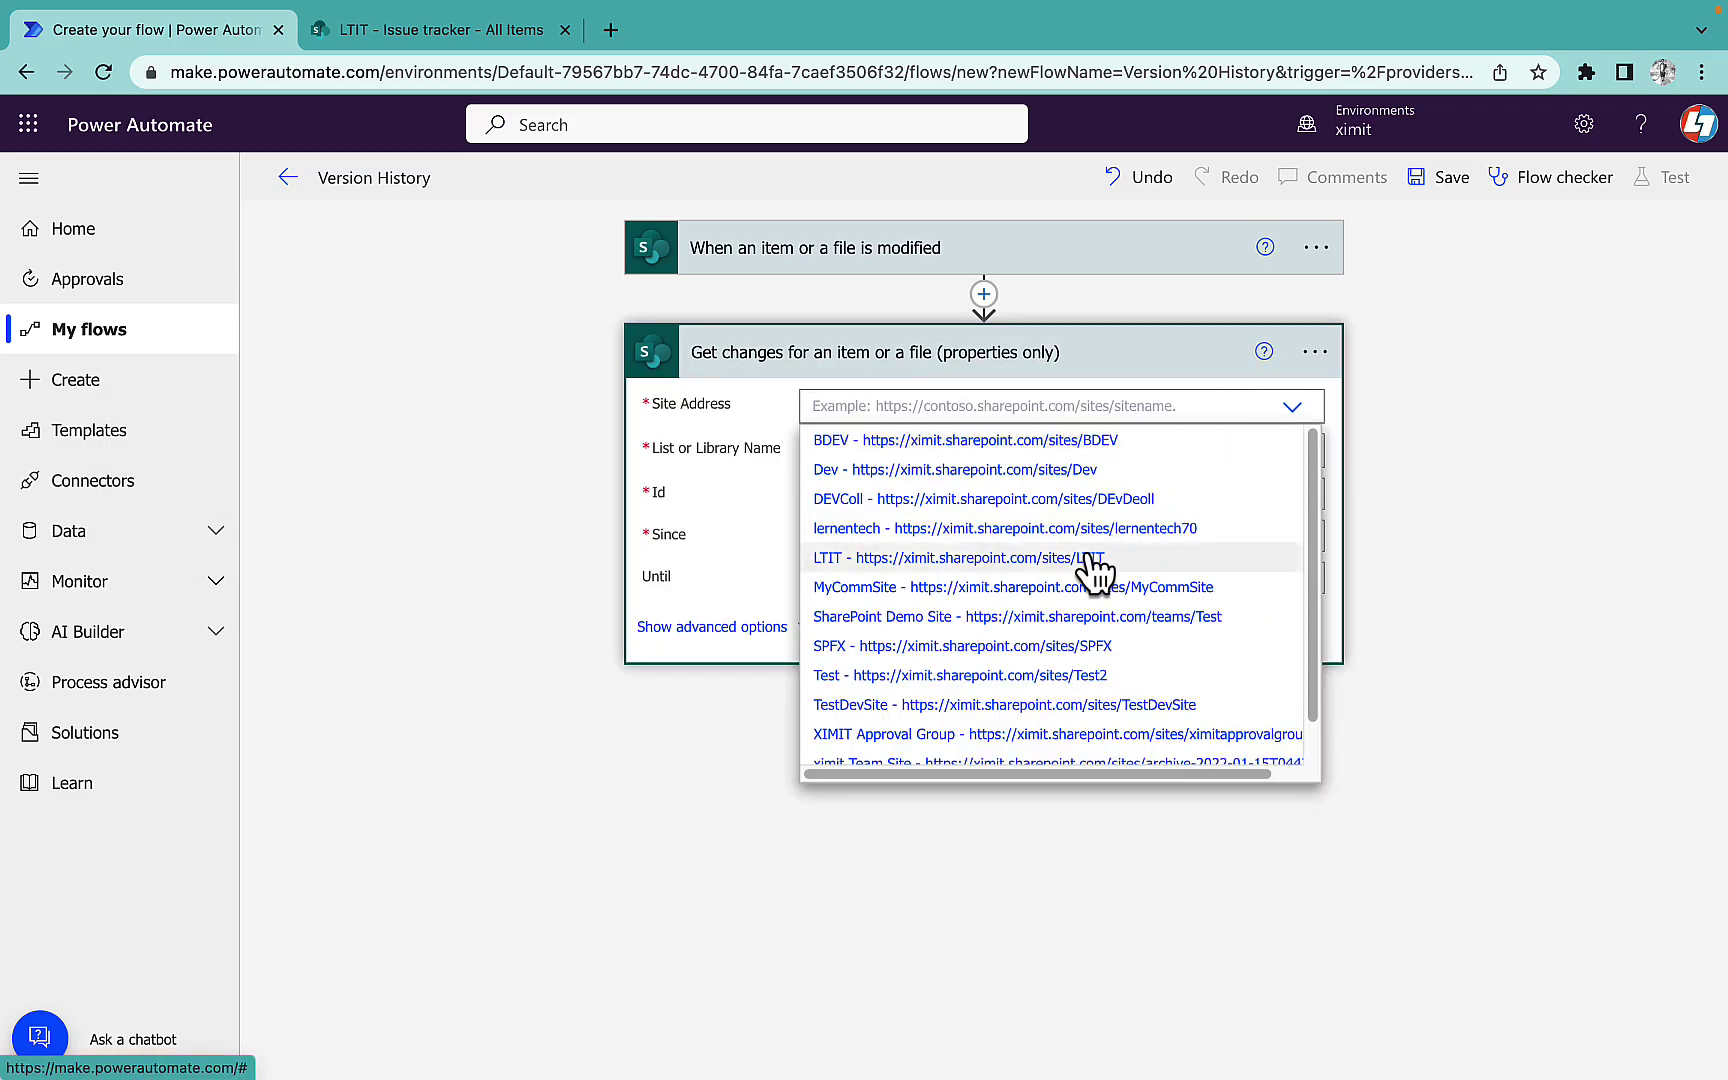
left_click(1088, 558)
left_click(1200, 447)
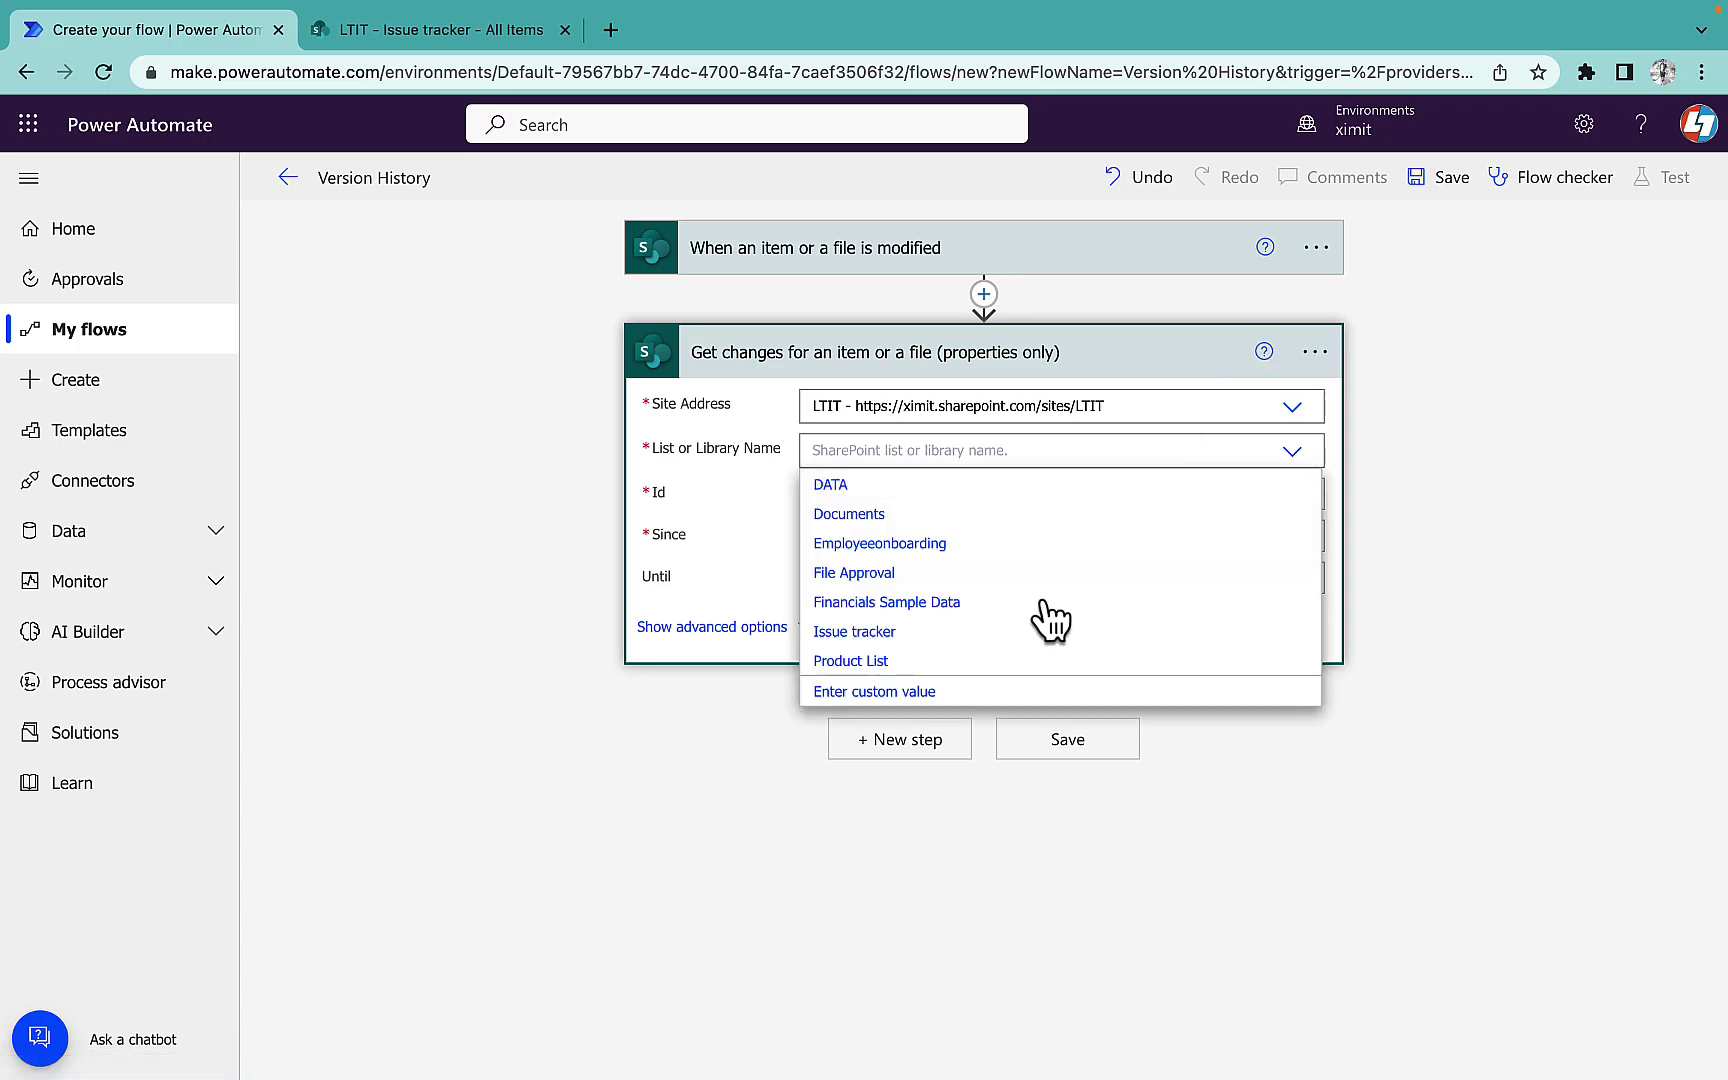
left_click(945, 636)
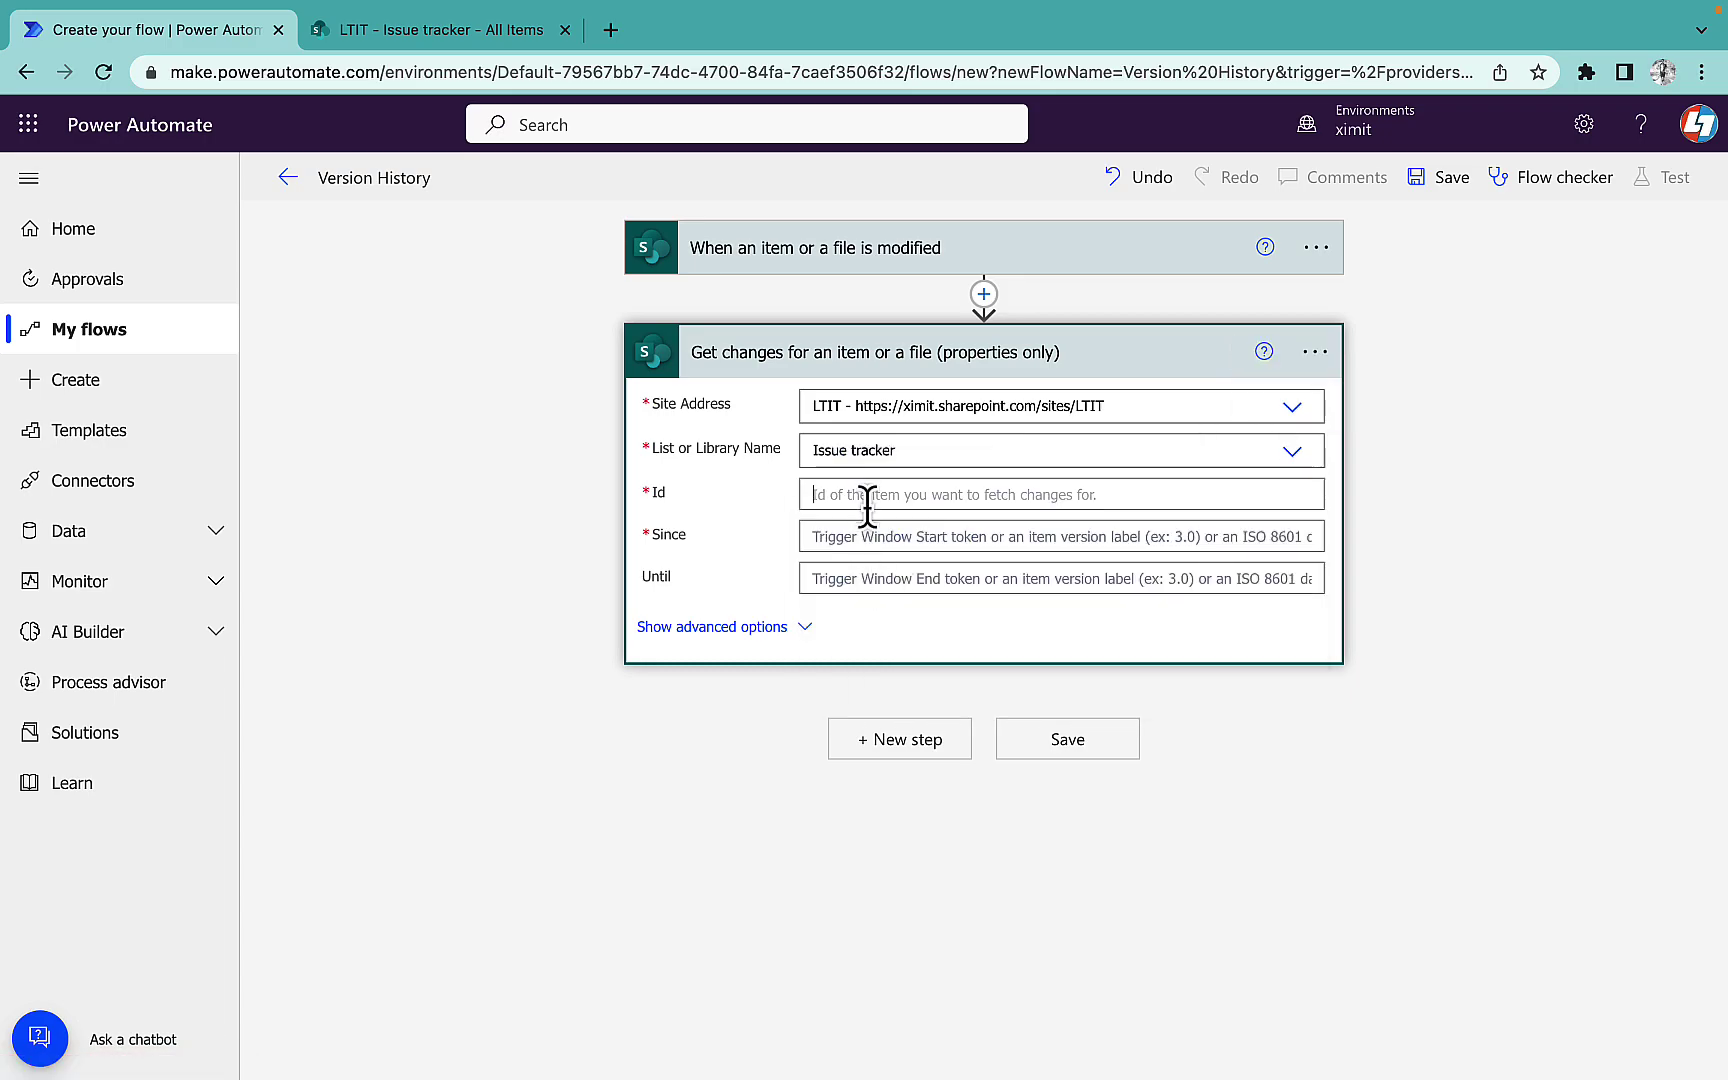
left_click(866, 494)
left_click(1390, 815)
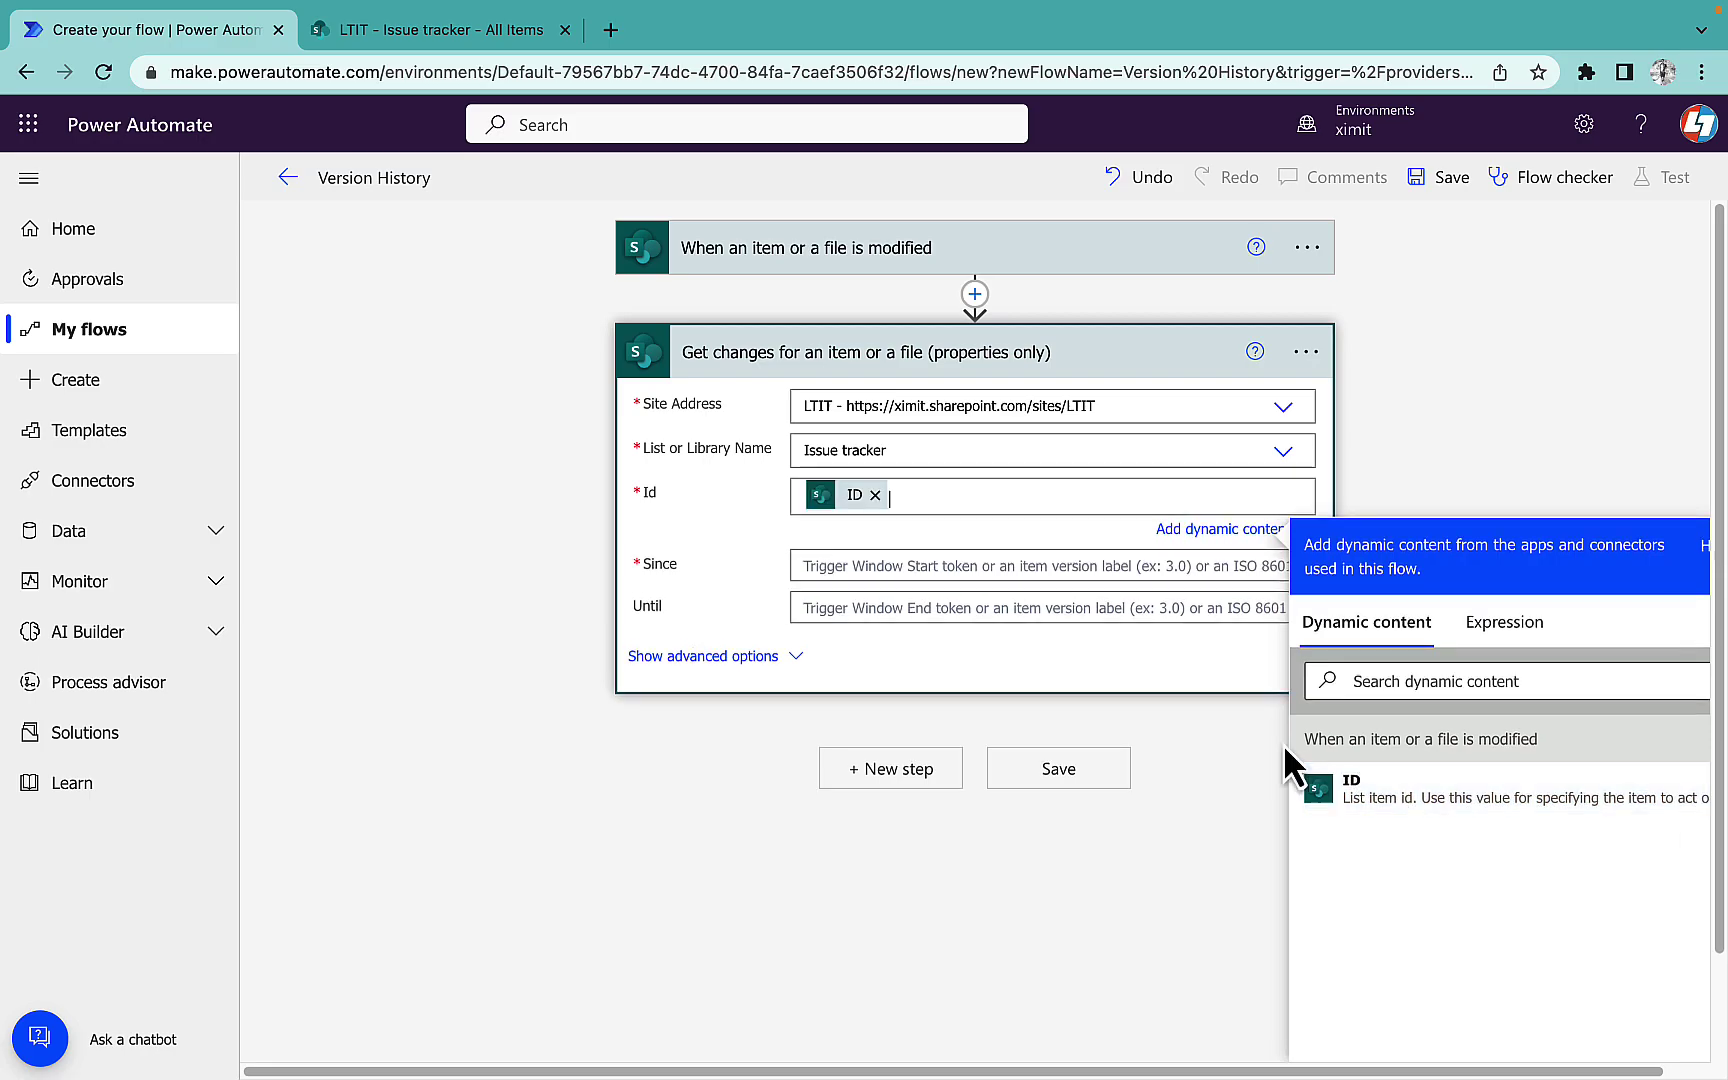
left_click(676, 570)
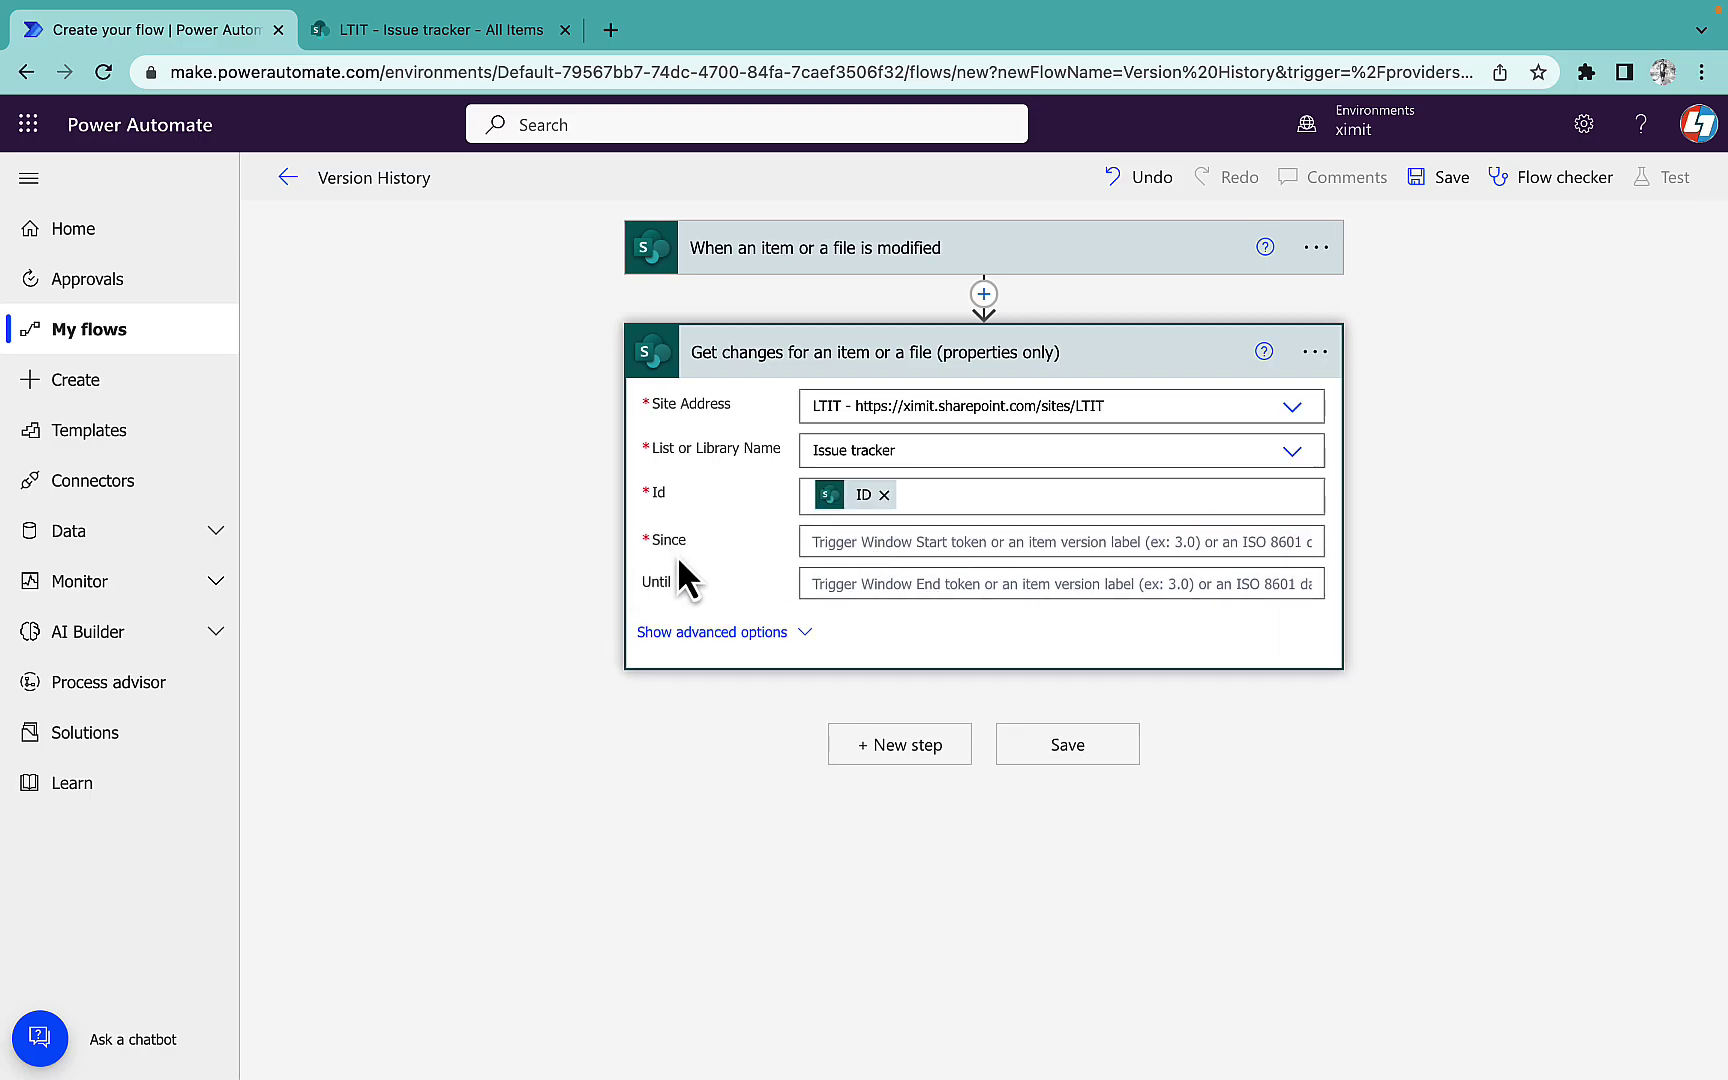
- Set the action's Since value to the dynamic content Trigger Window Start Token and save the flow
left_click(848, 542)
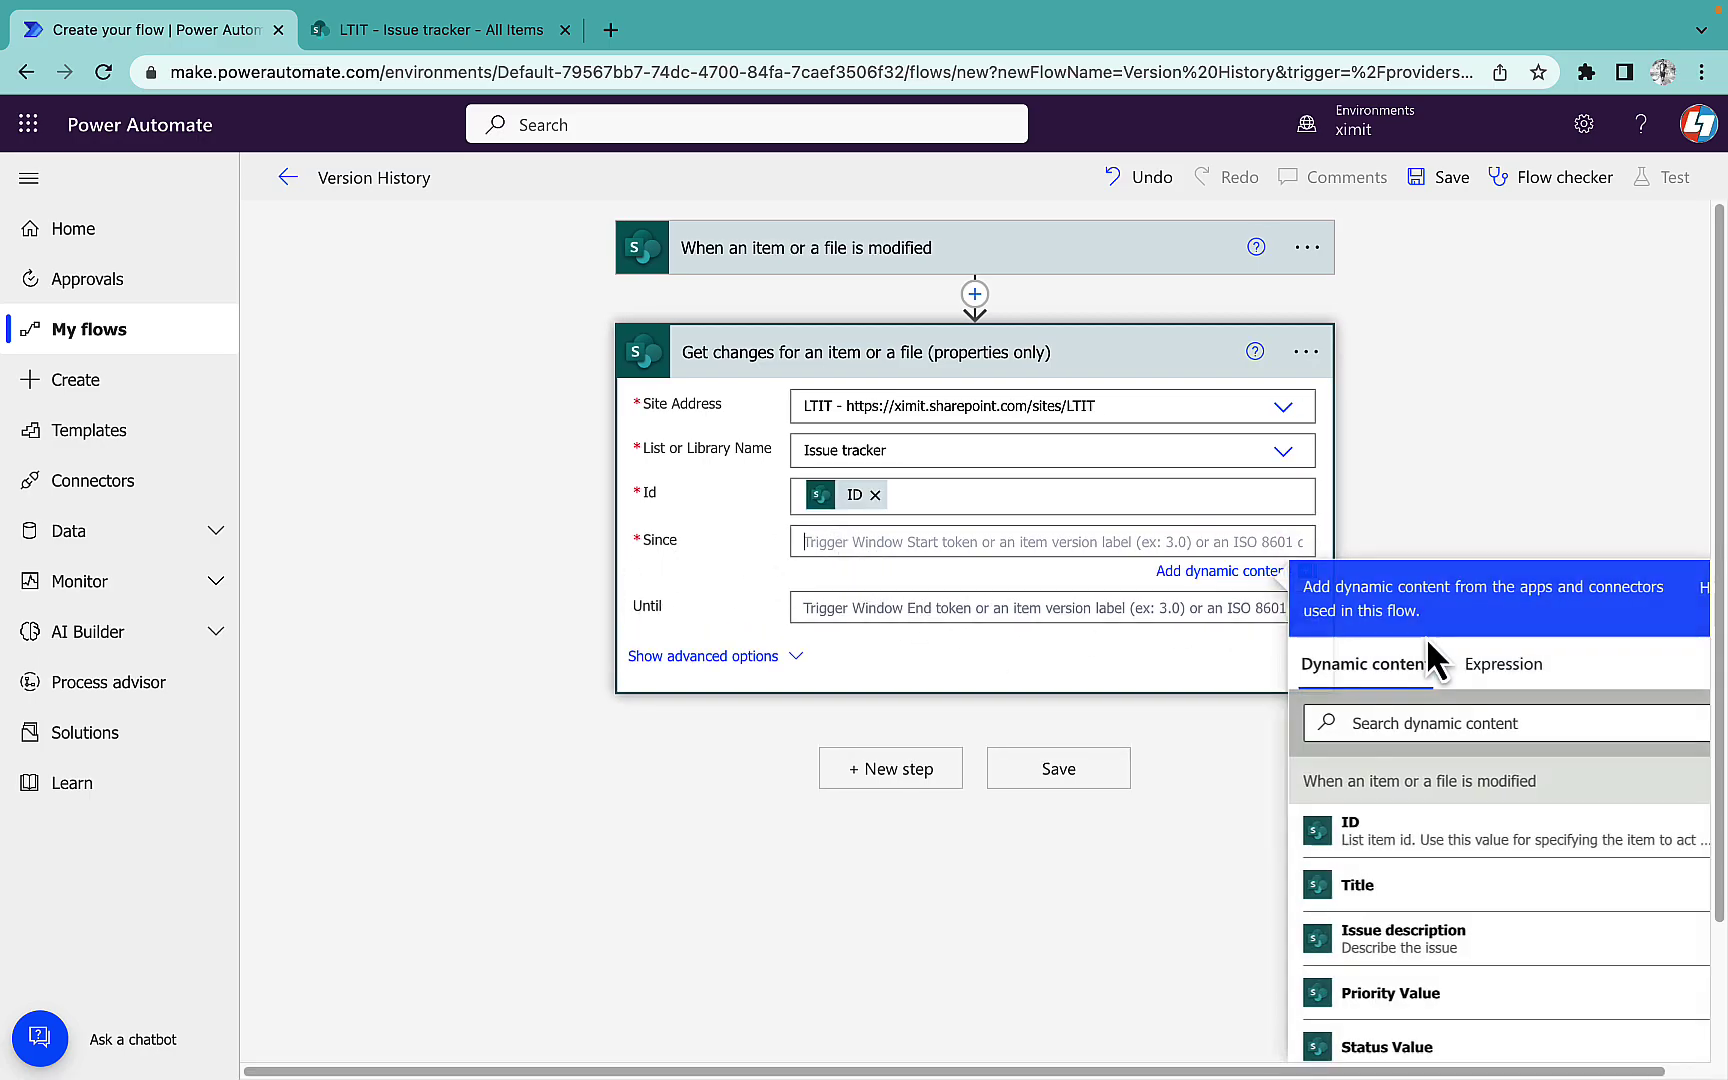
left_click(1414, 720)
type("trig")
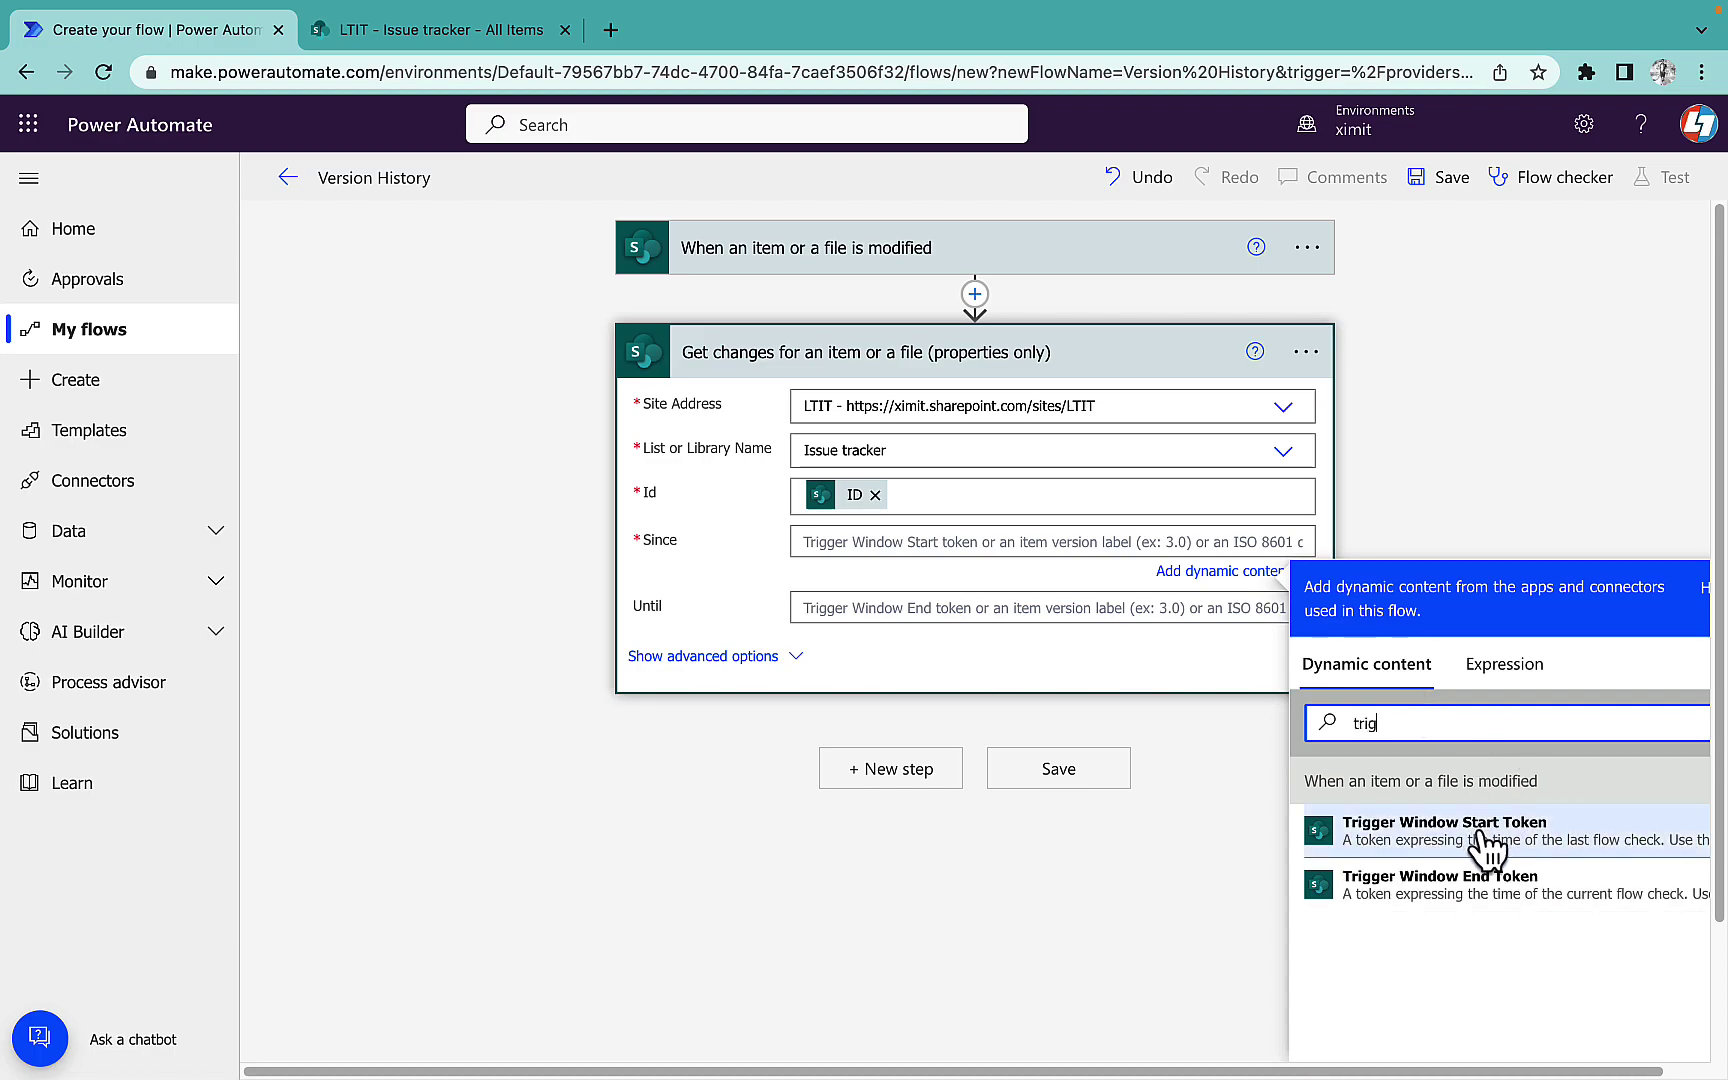
left_click(1487, 845)
left_click(1511, 458)
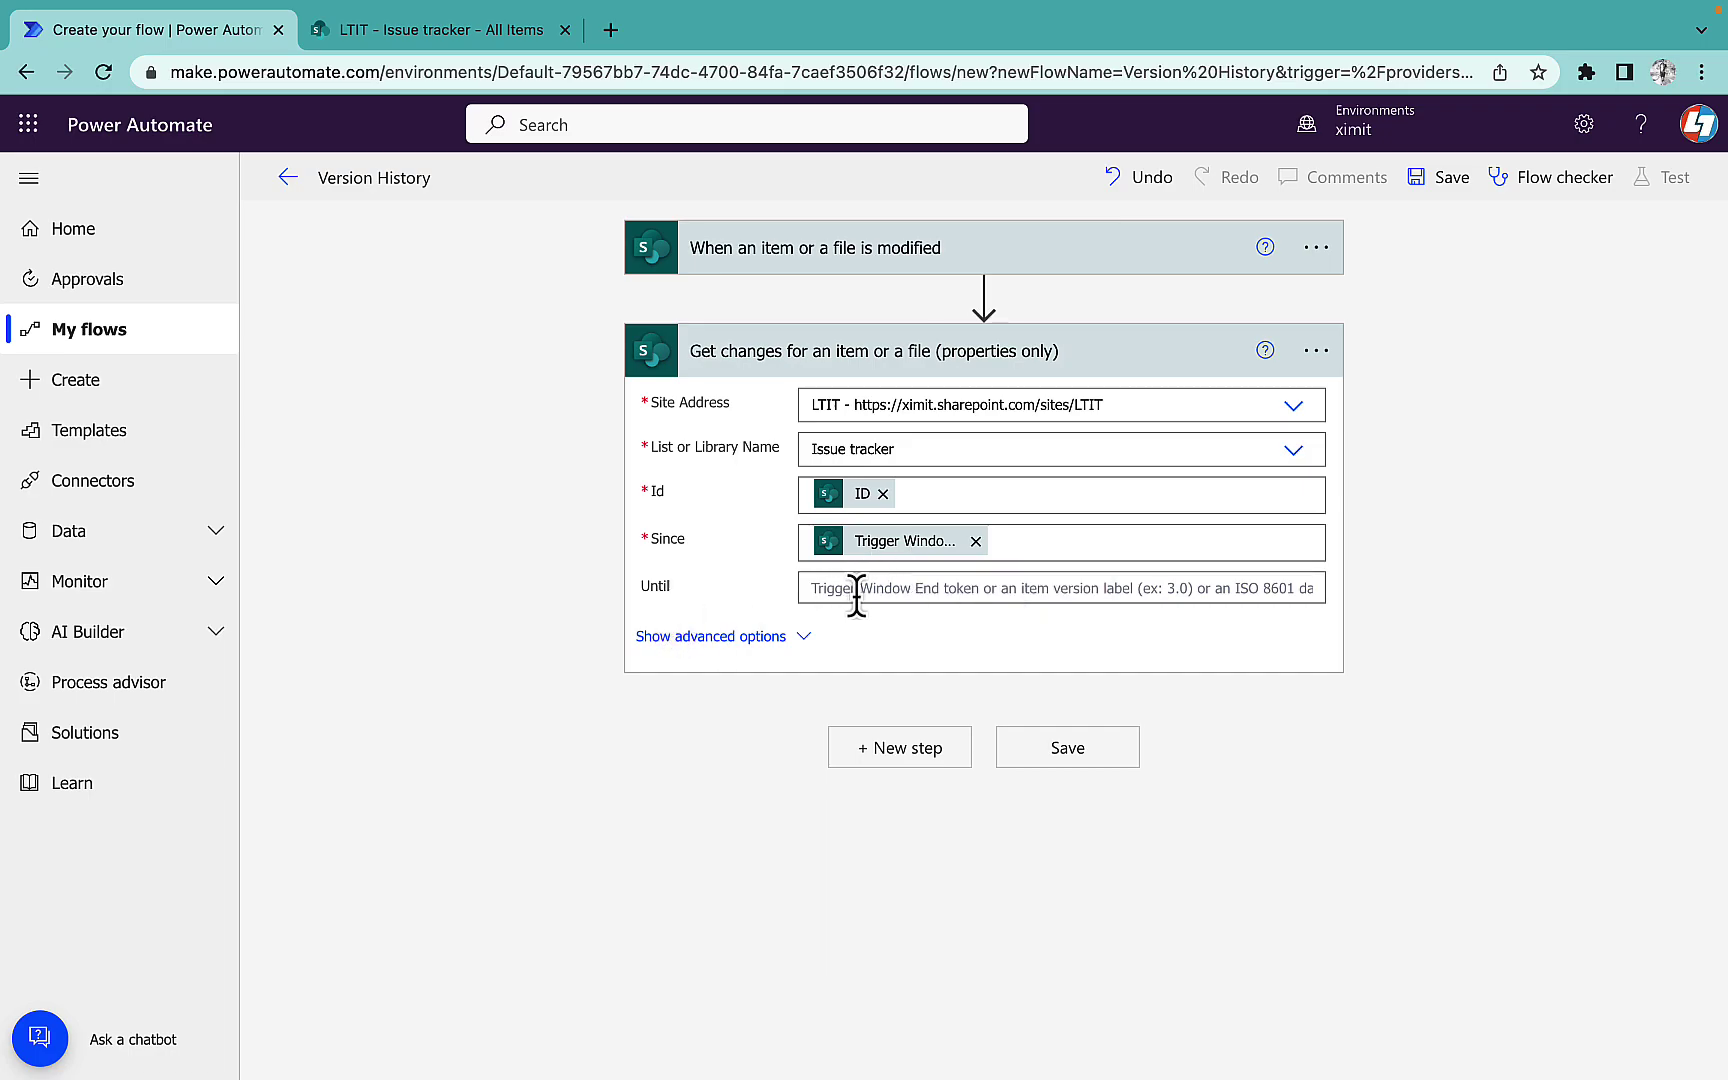
left_click(1446, 180)
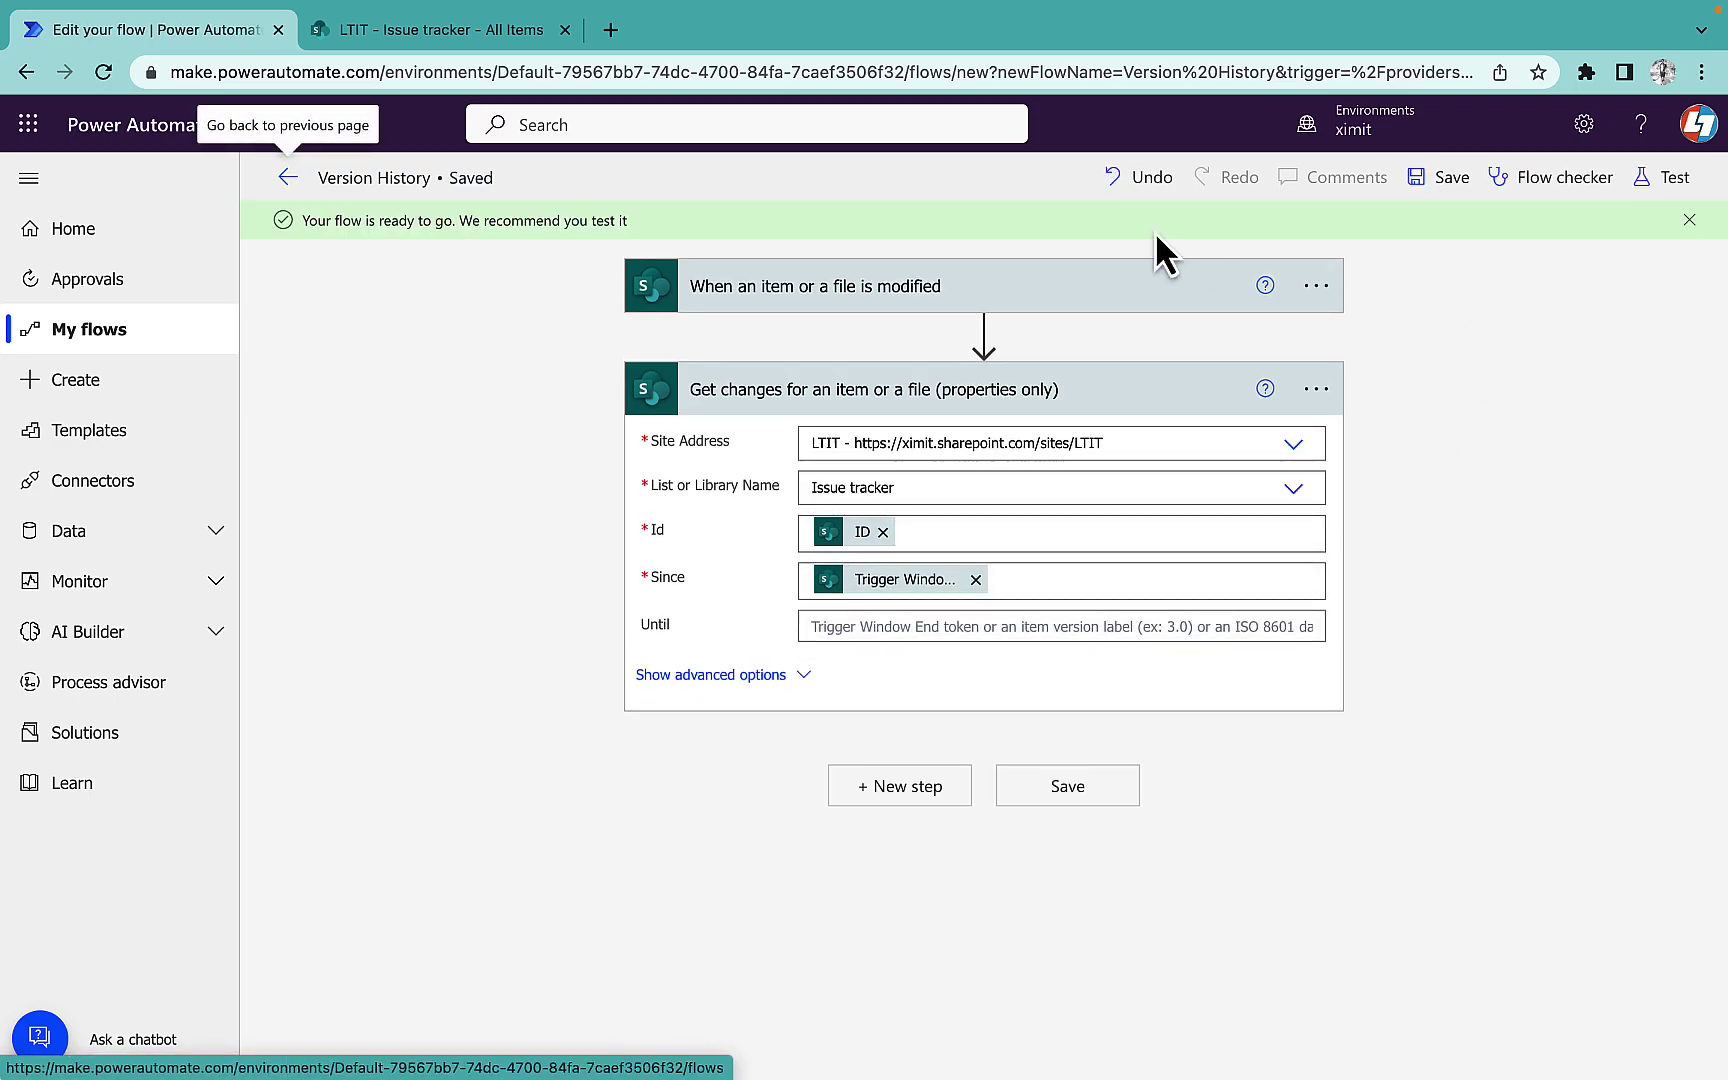
- In the SharePoint Issue tracker list, edit Test Issue: set Issue to "Test Issue New Test case" and the description to "SomeTest Data Test Data"
left_click(402, 33)
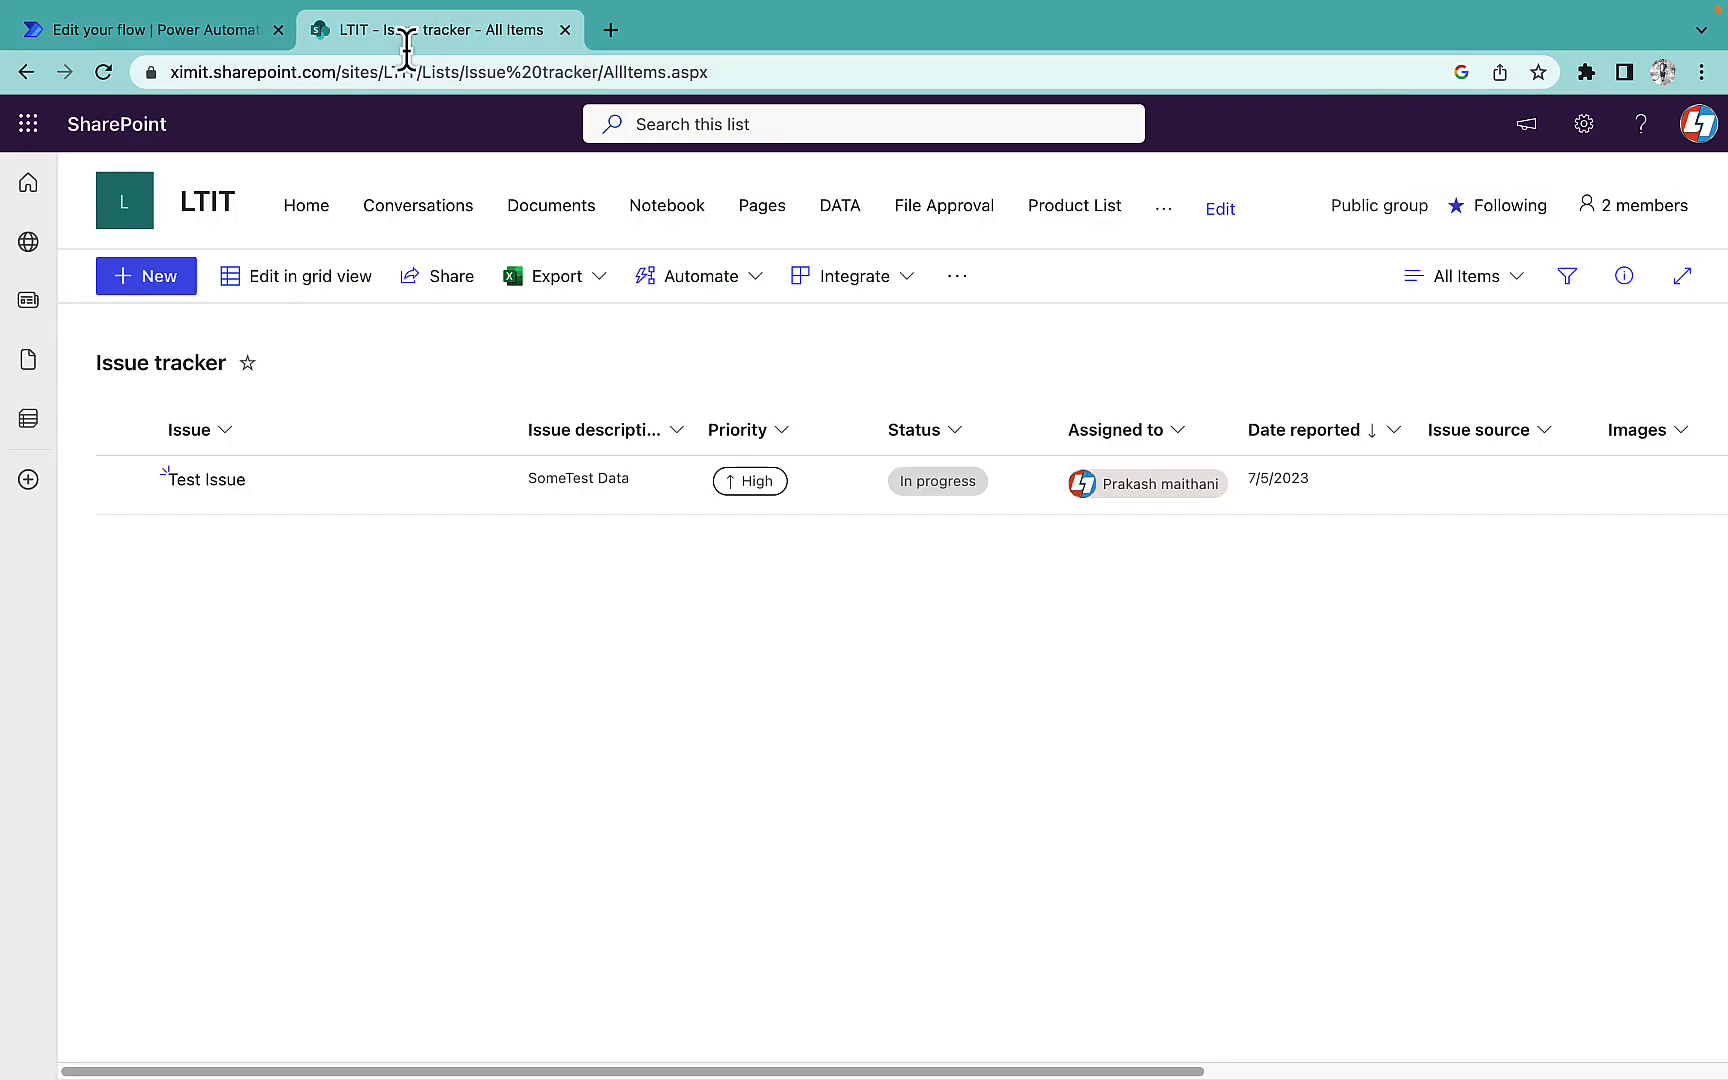
left_click(122, 484)
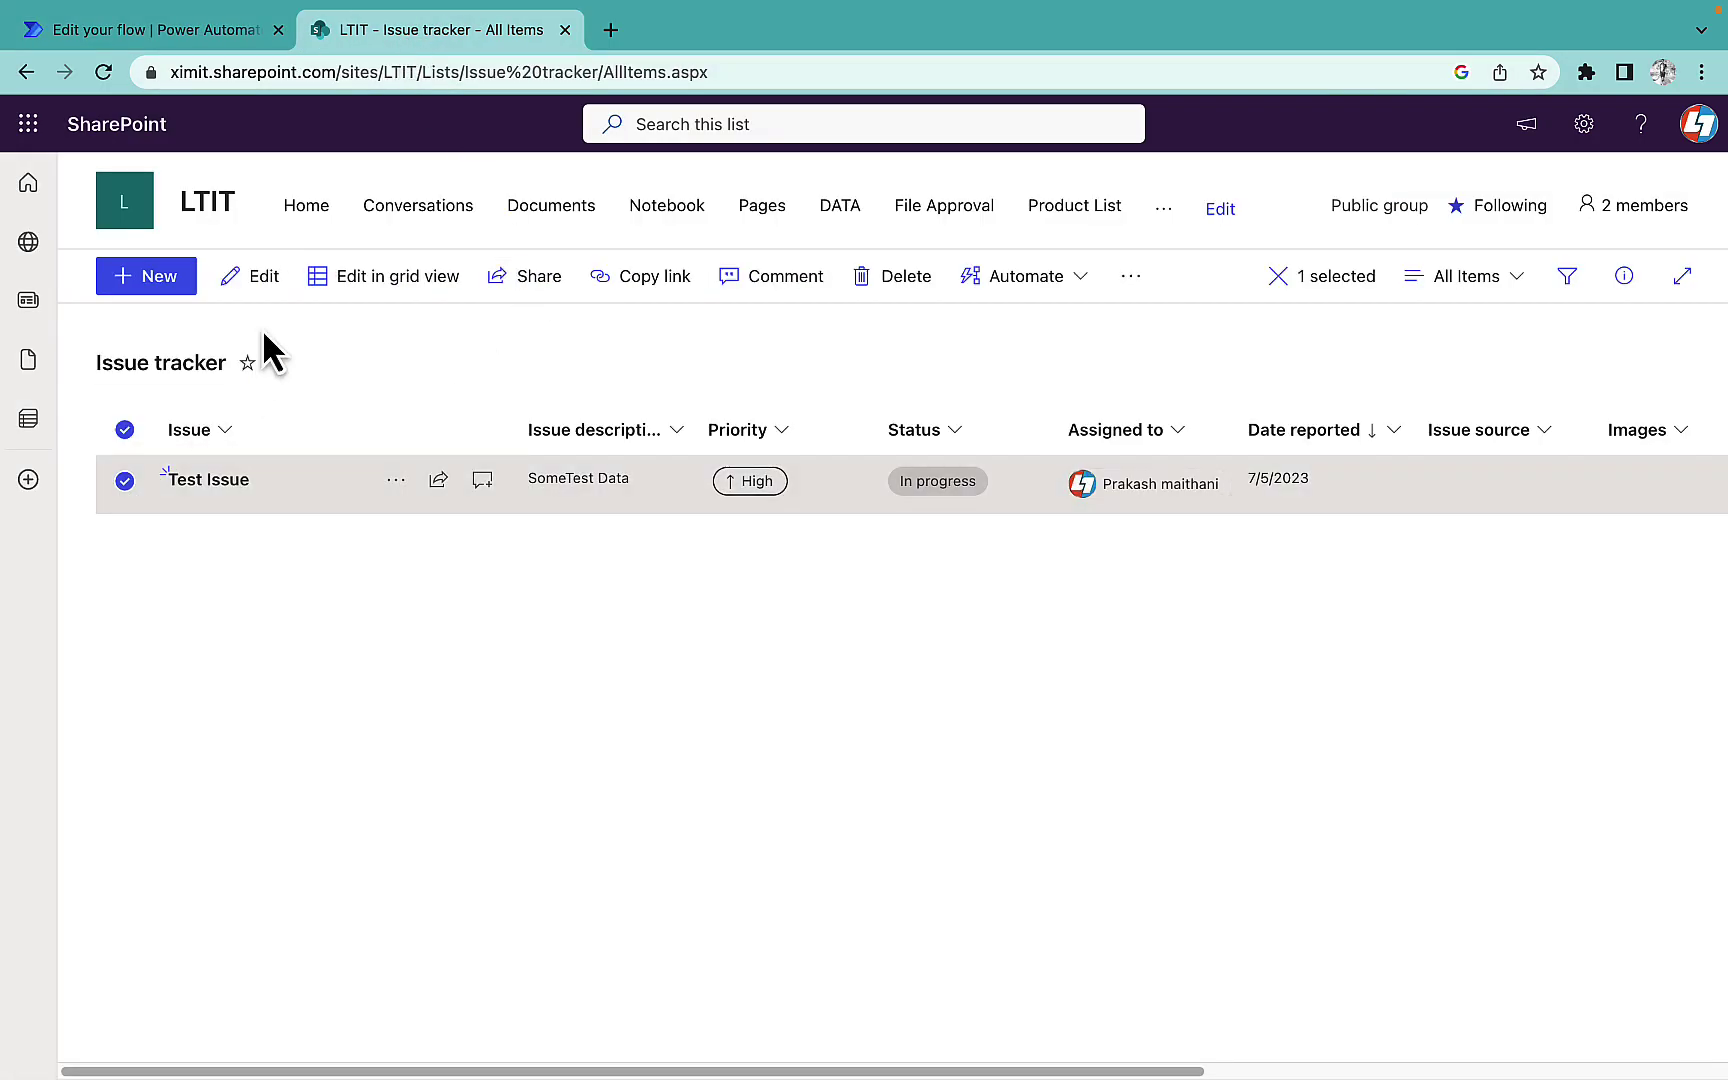
left_click(266, 288)
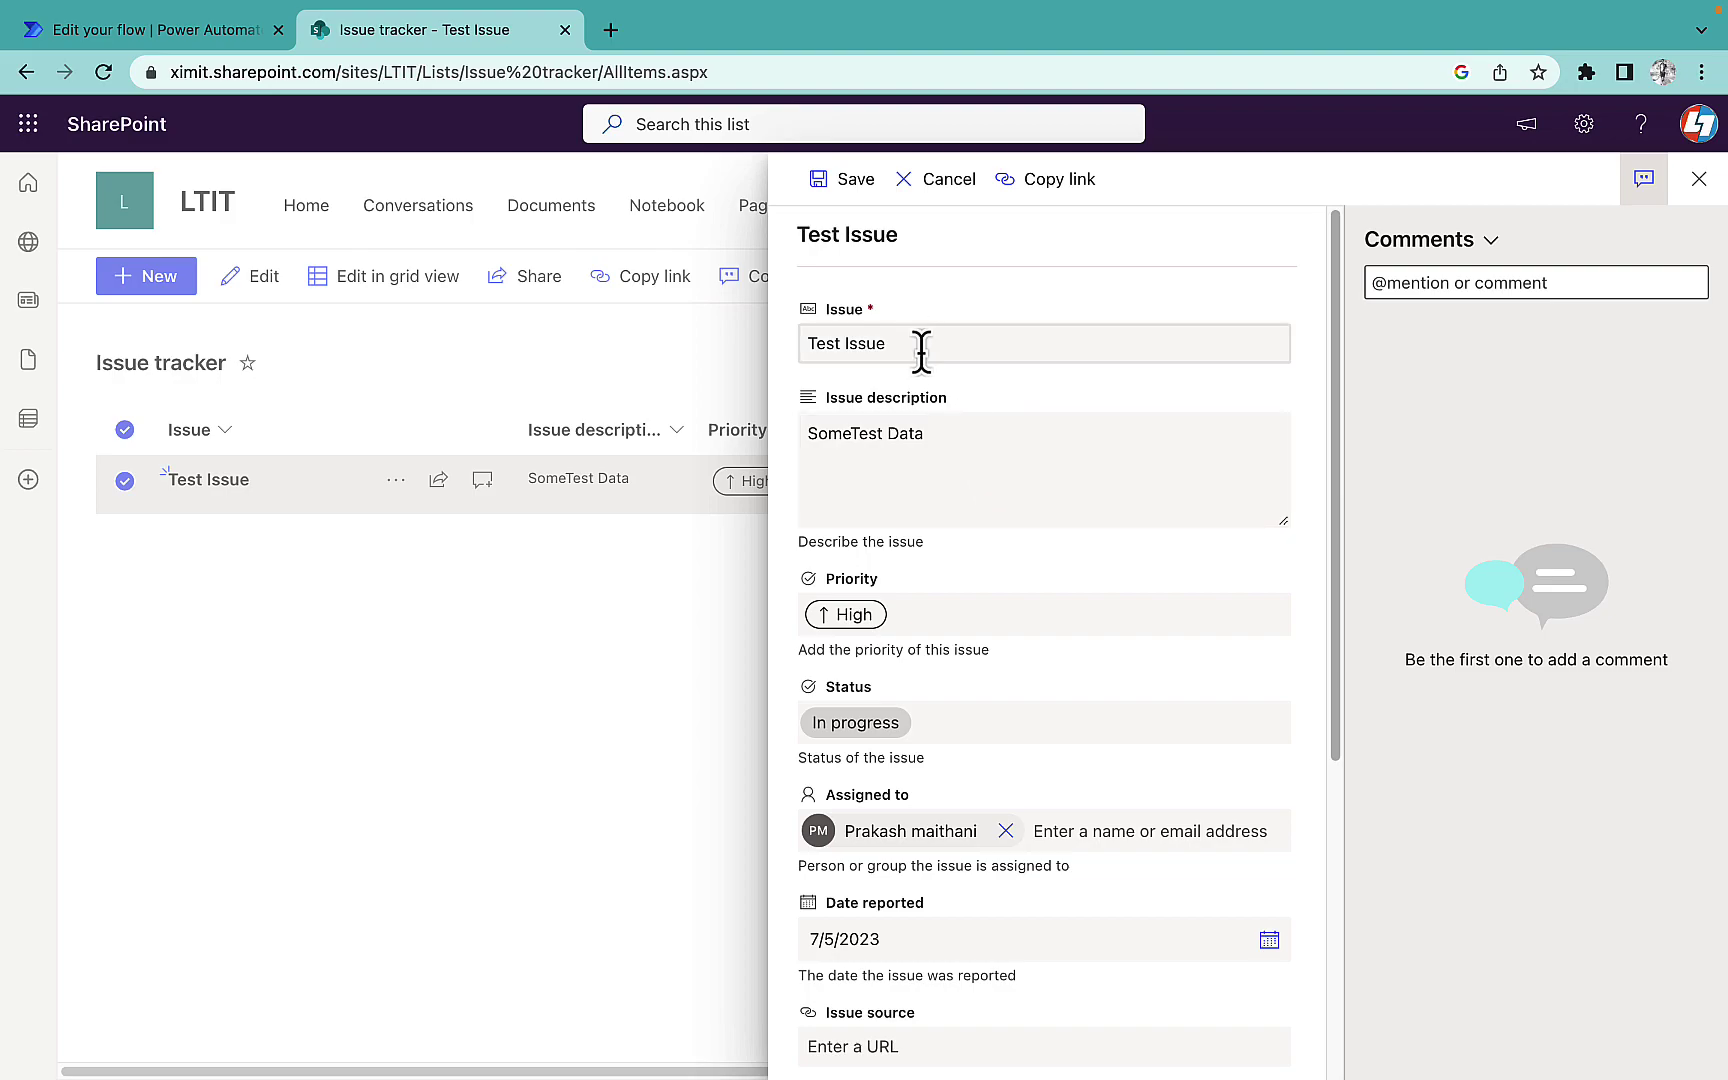
triple_click(922, 345)
key("Right")
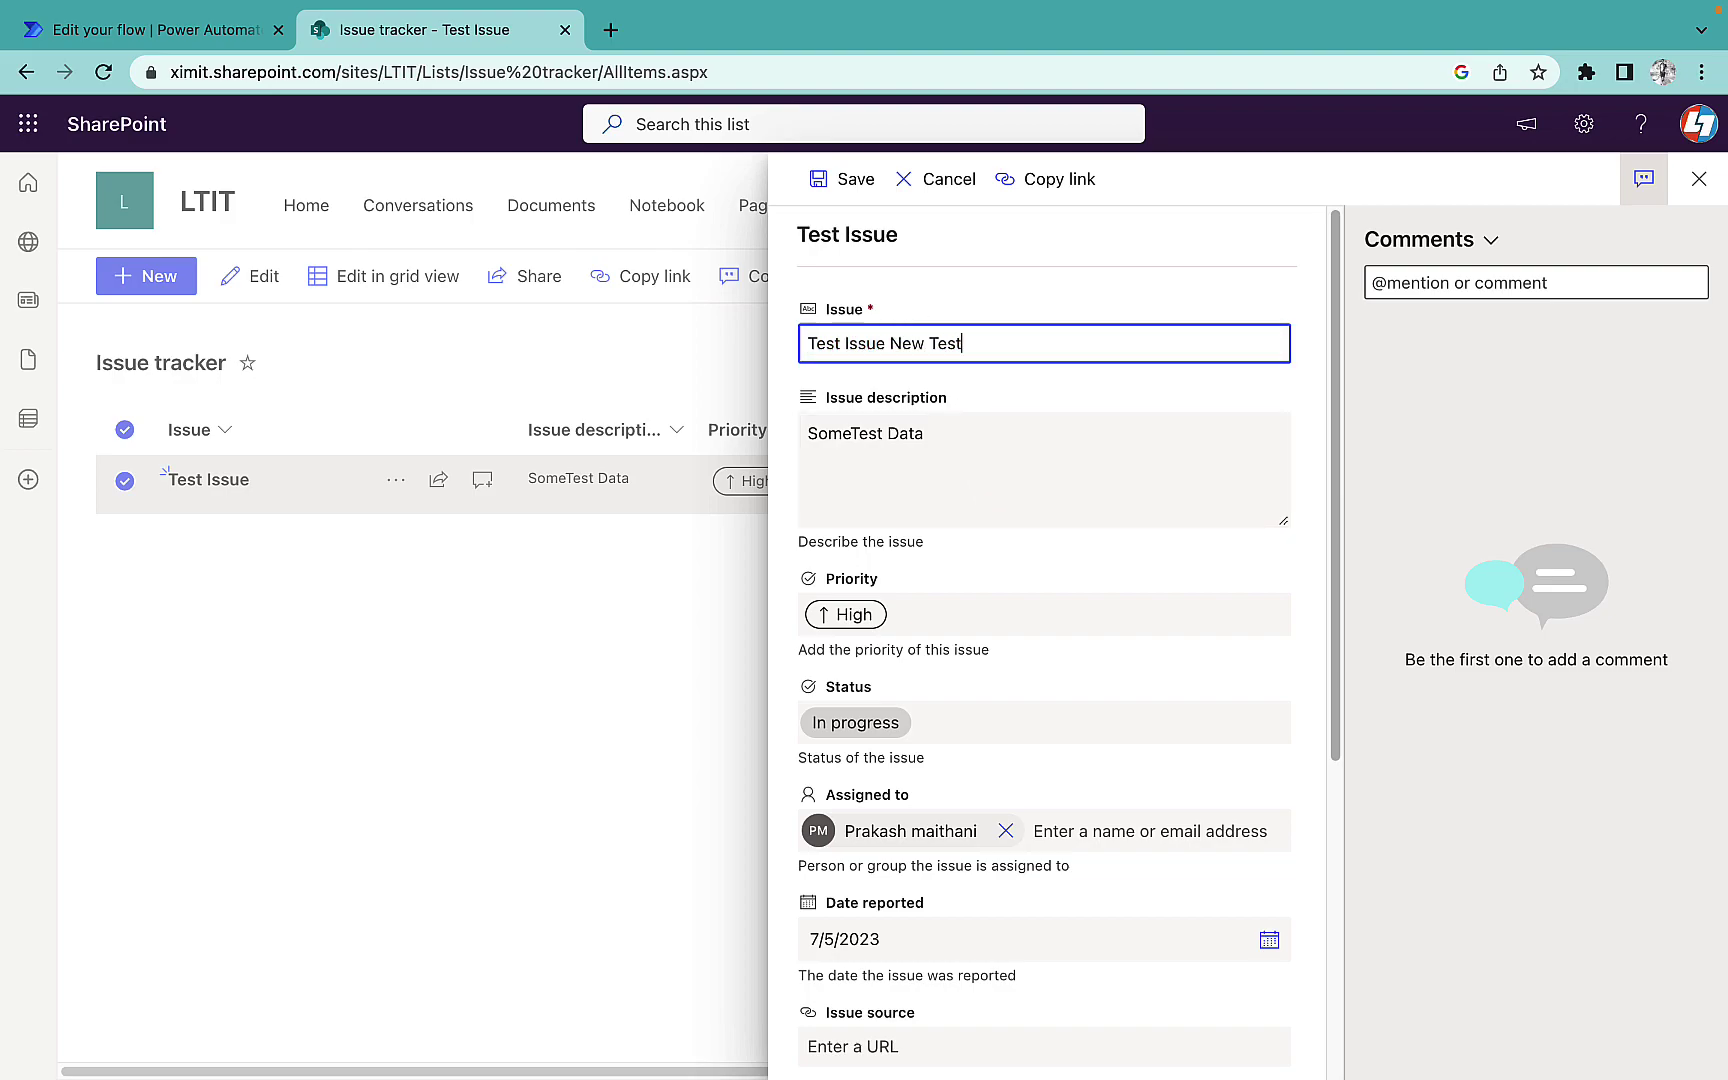
type("New Test case")
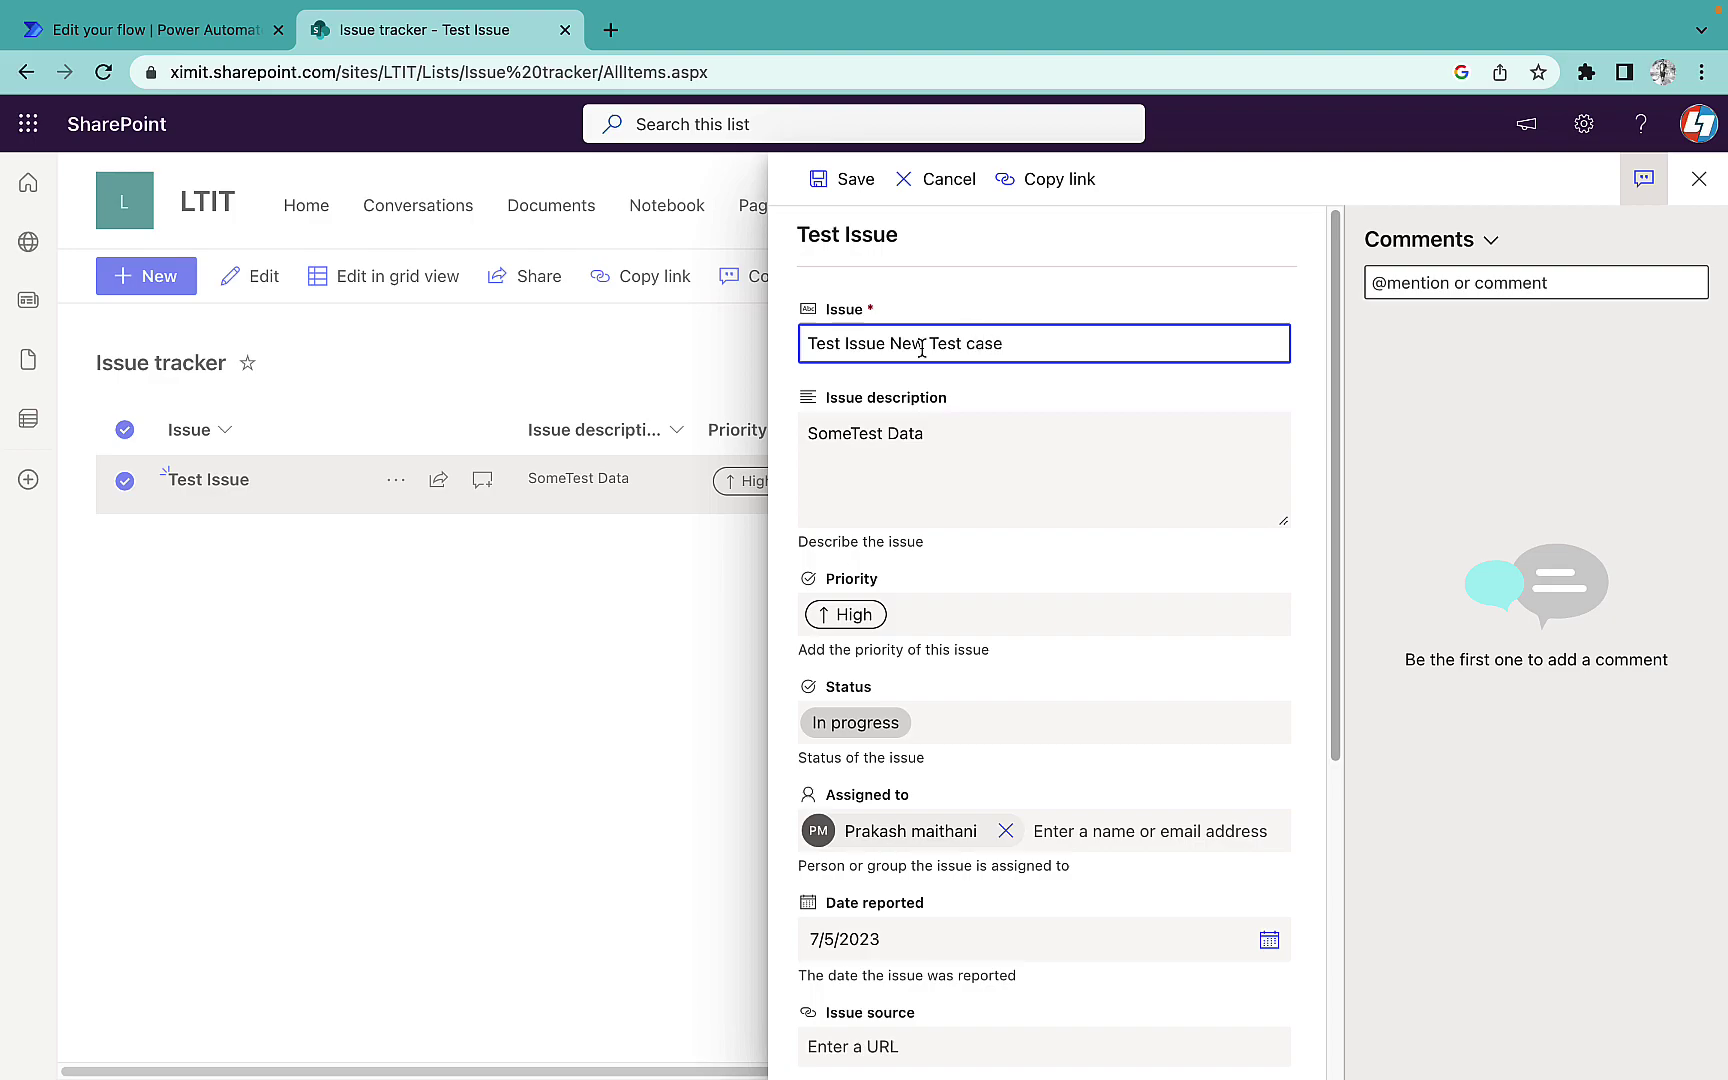
left_click(953, 436)
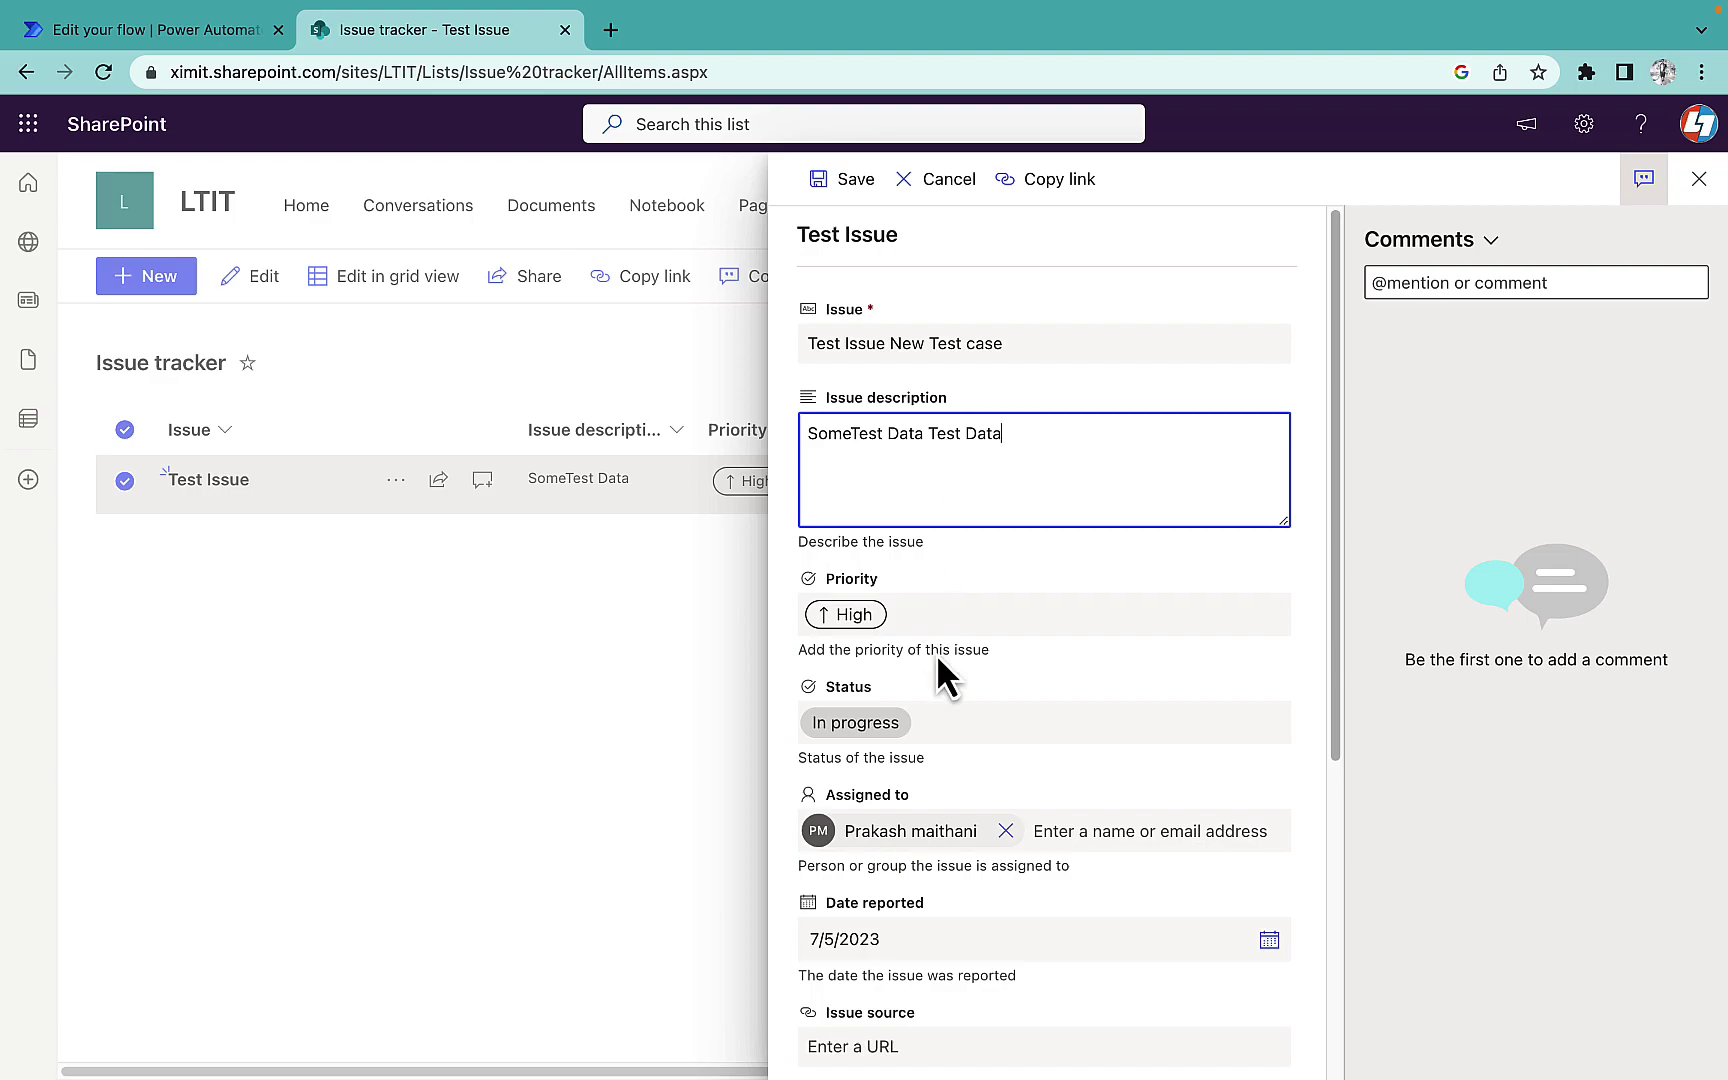
- Set the issue's priority to Low and its status to Duplicate
left_click(945, 612)
left_click(925, 830)
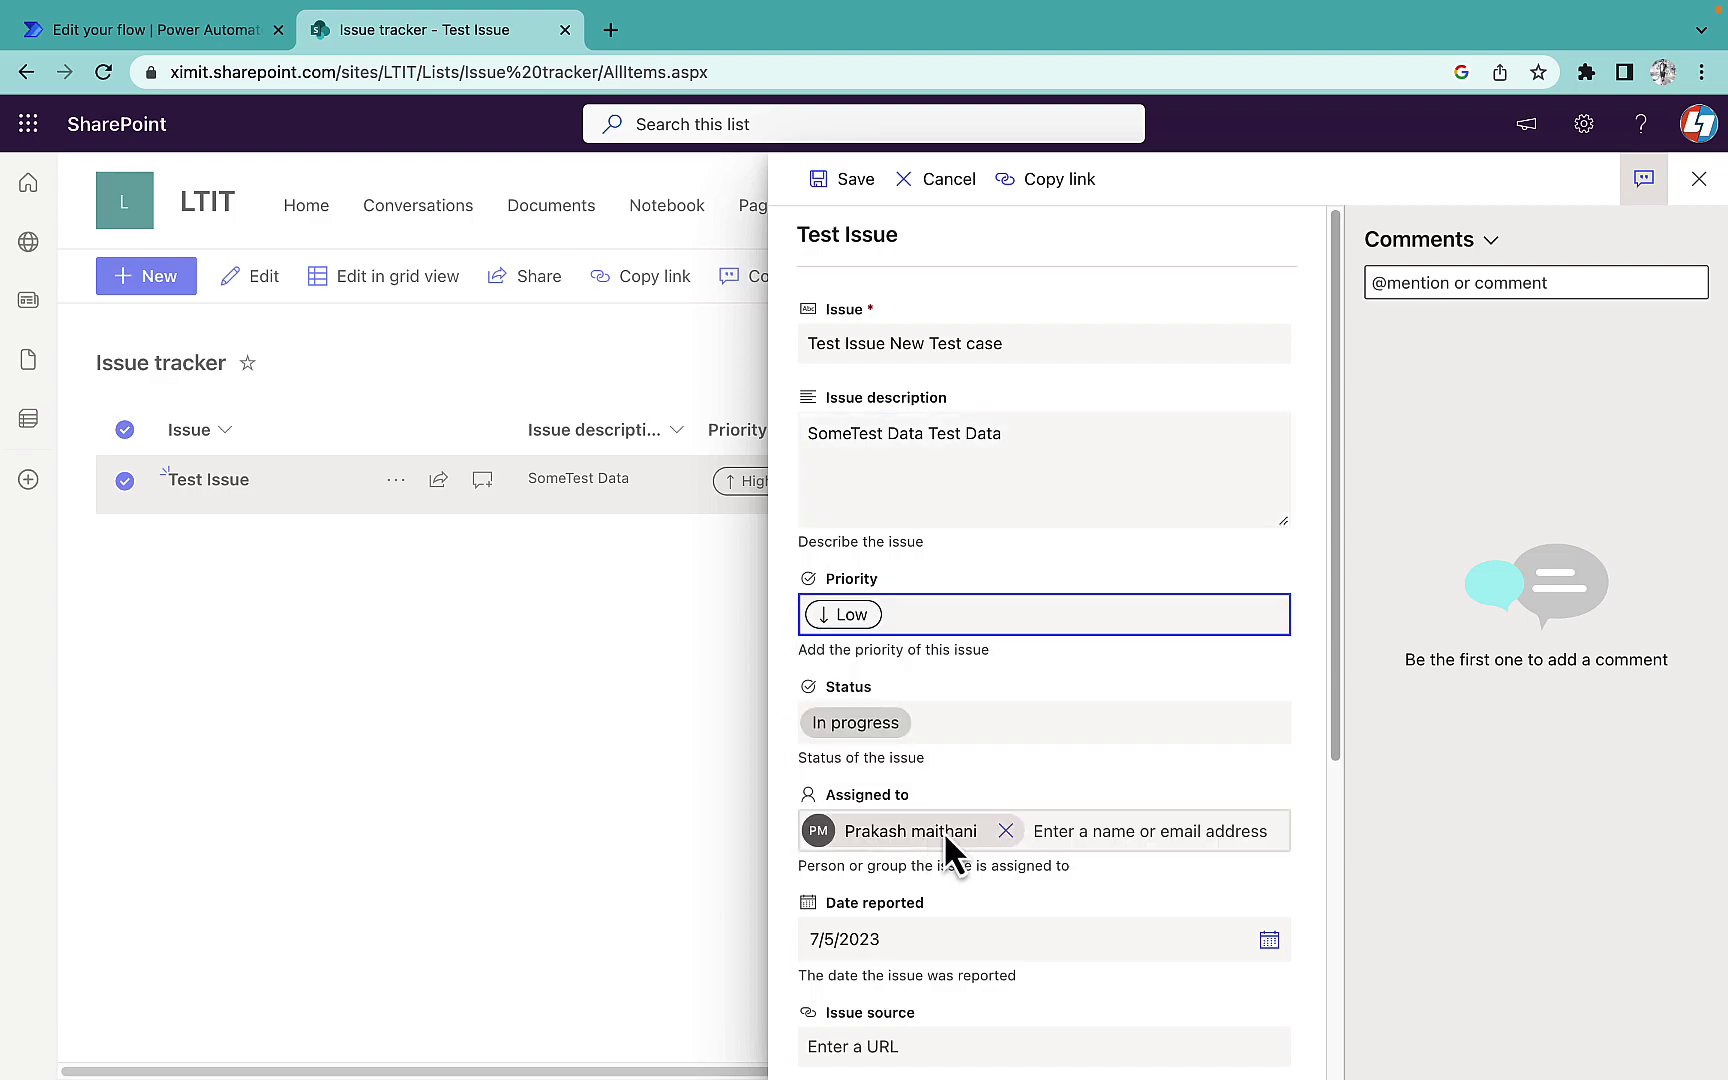
left_click(971, 738)
left_click(926, 893)
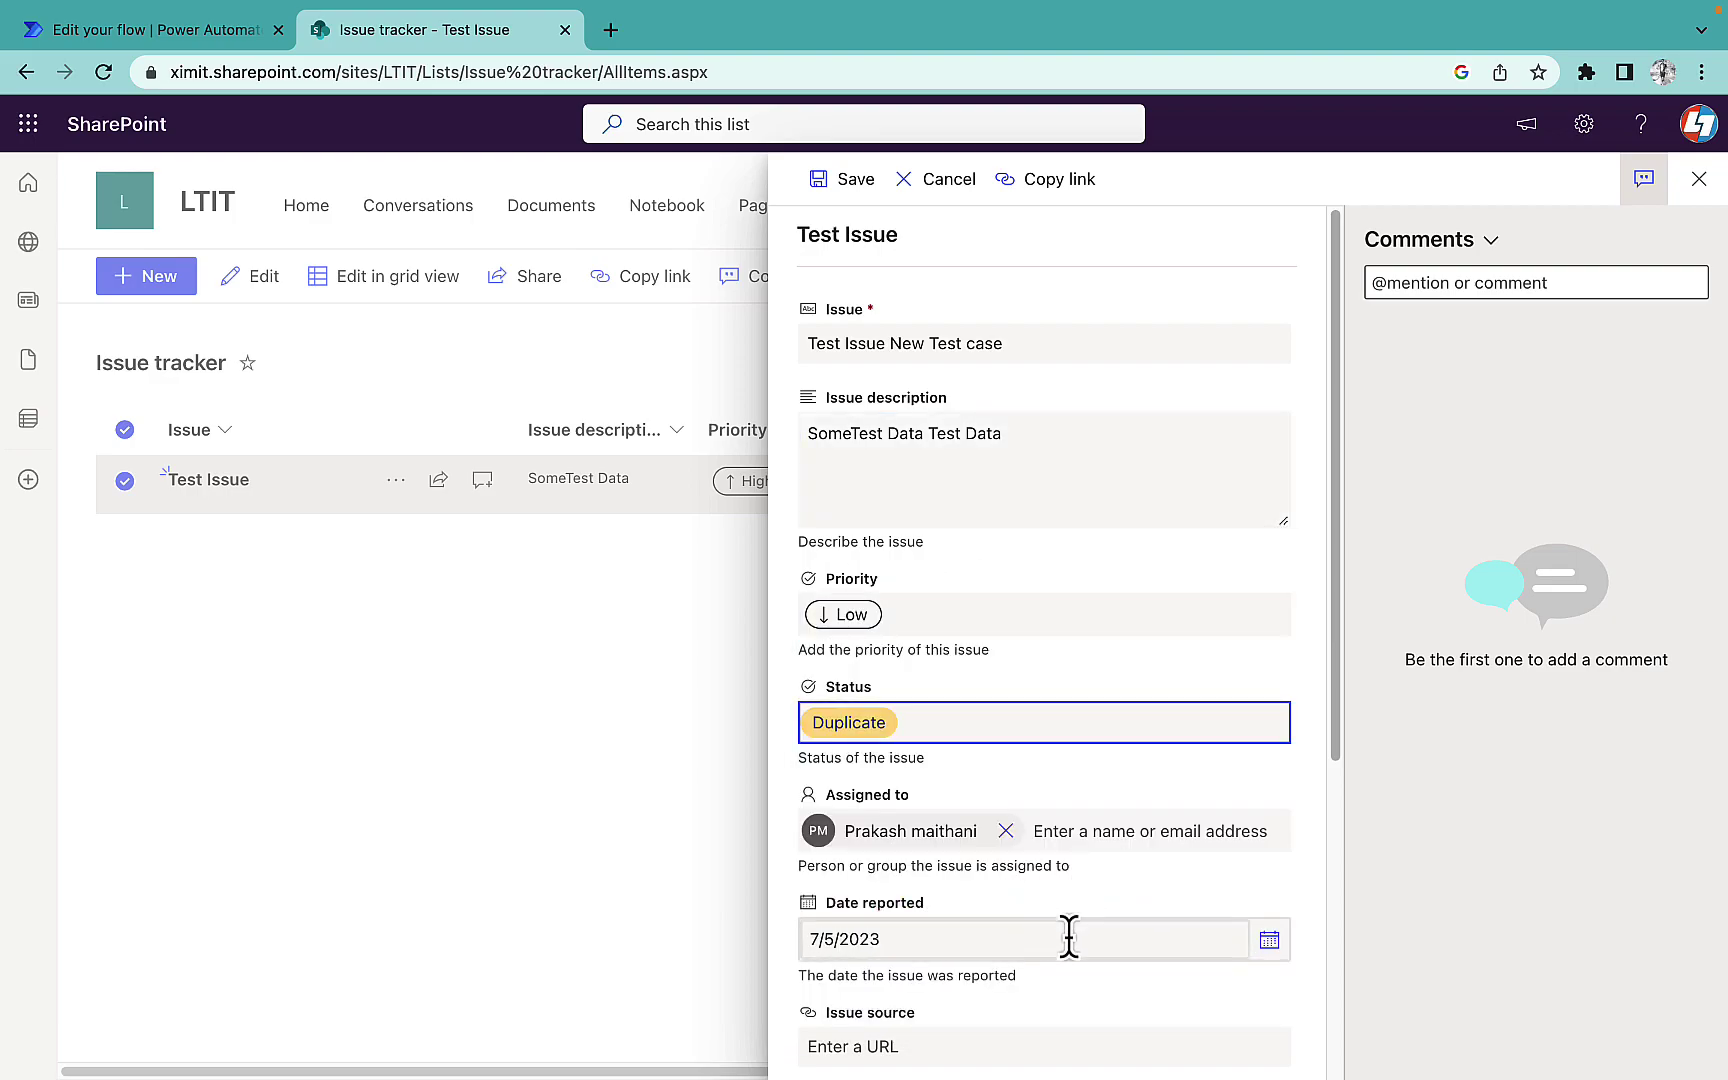
- Set the issue's reported date to 7/12/2023
left_click(1269, 940)
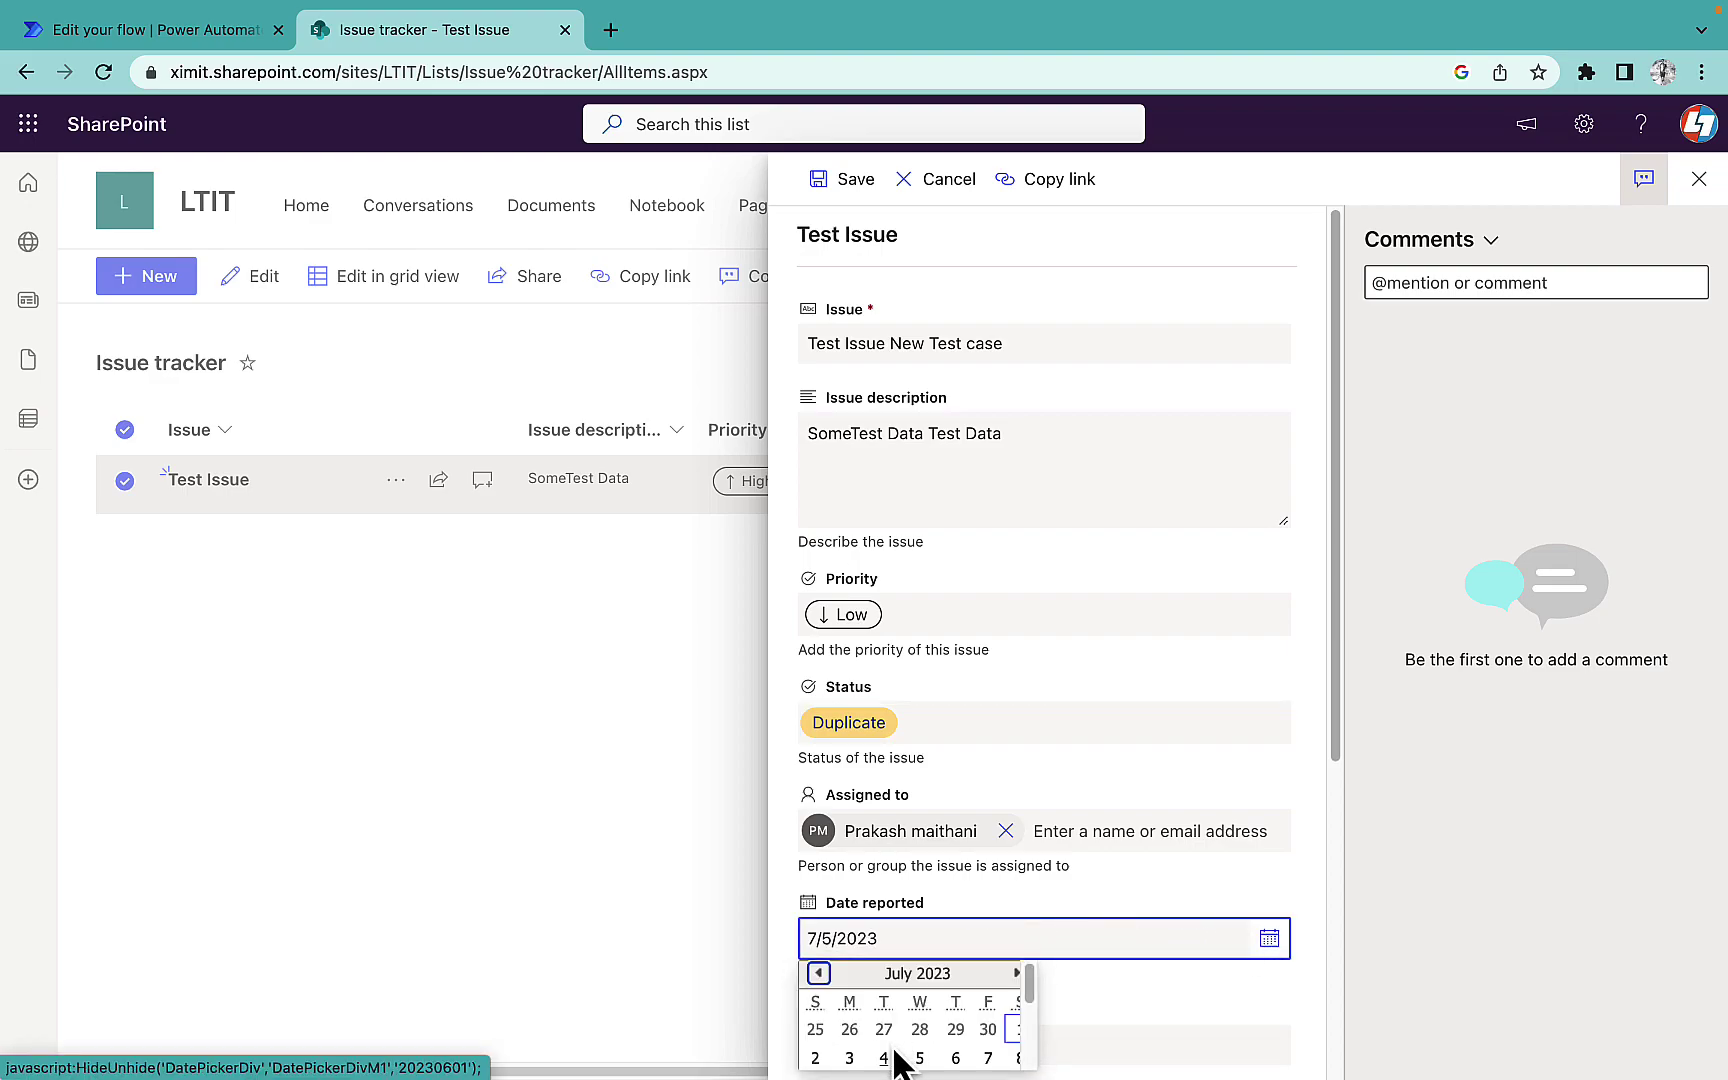
scroll(957, 1017, "down", 2)
left_click(917, 1024)
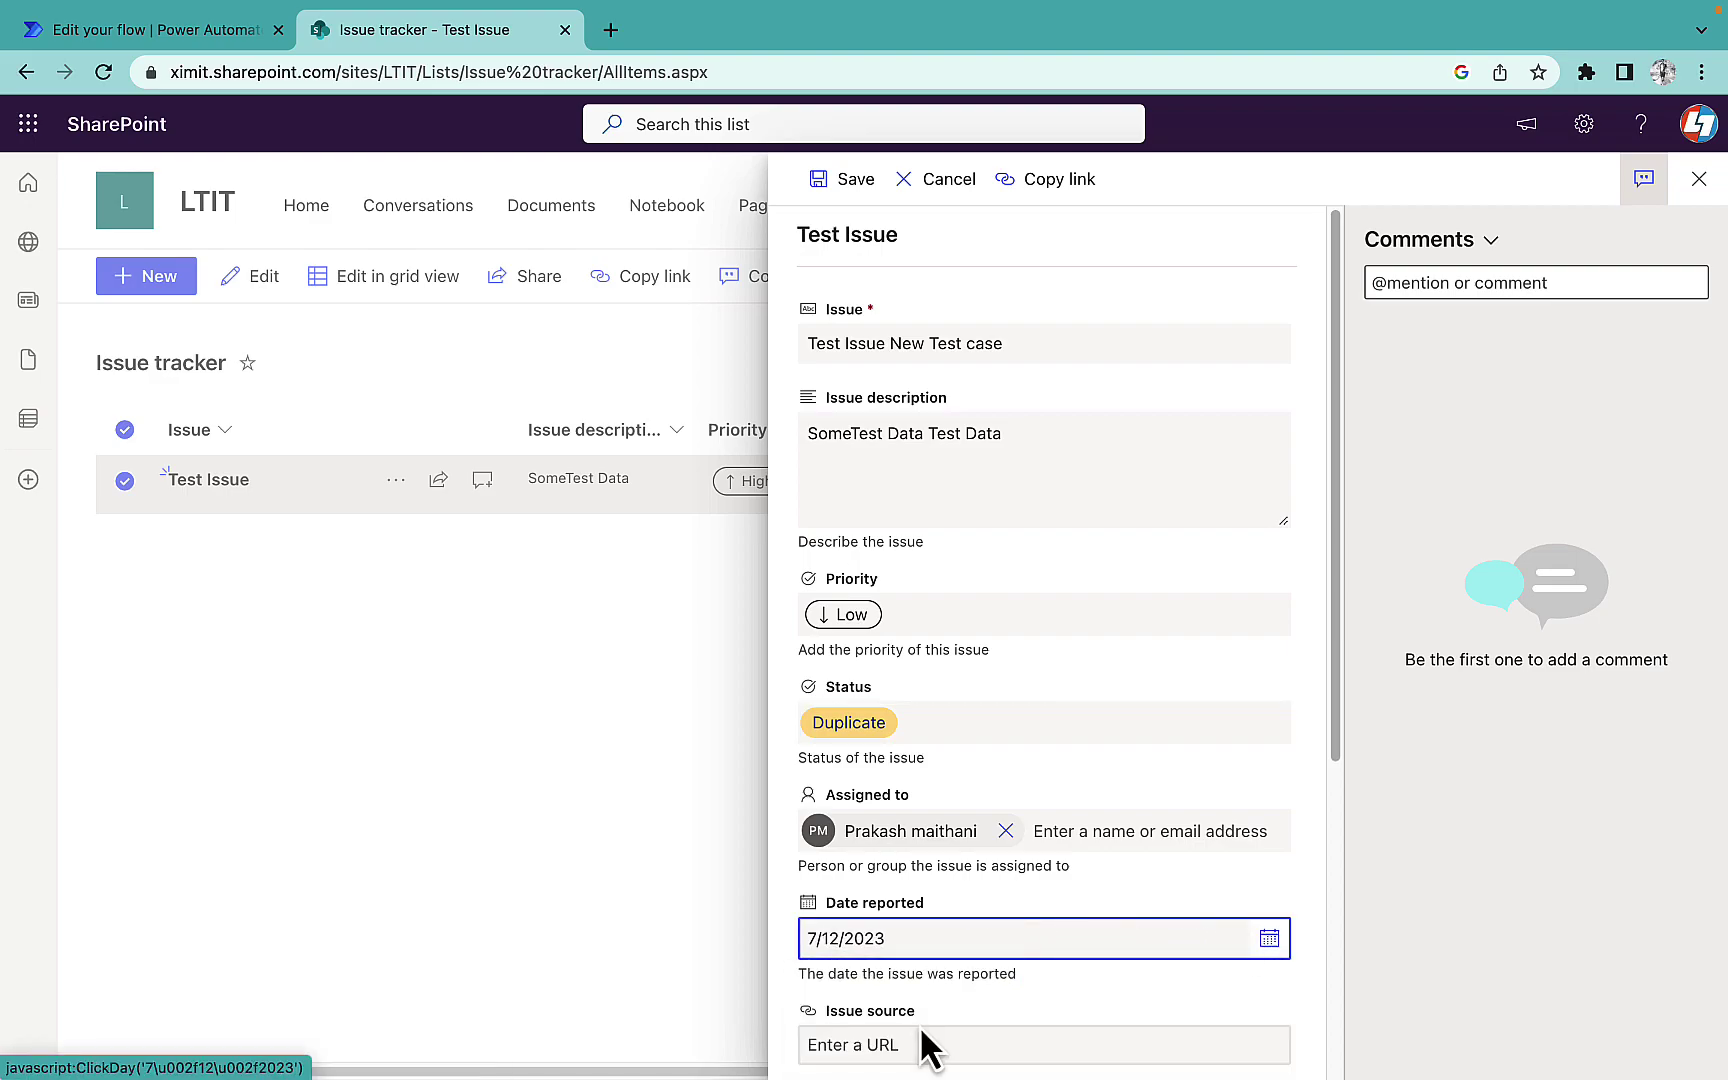
- Save the edited issue and open the Version History flow's latest run in Power Automate
left_click(848, 180)
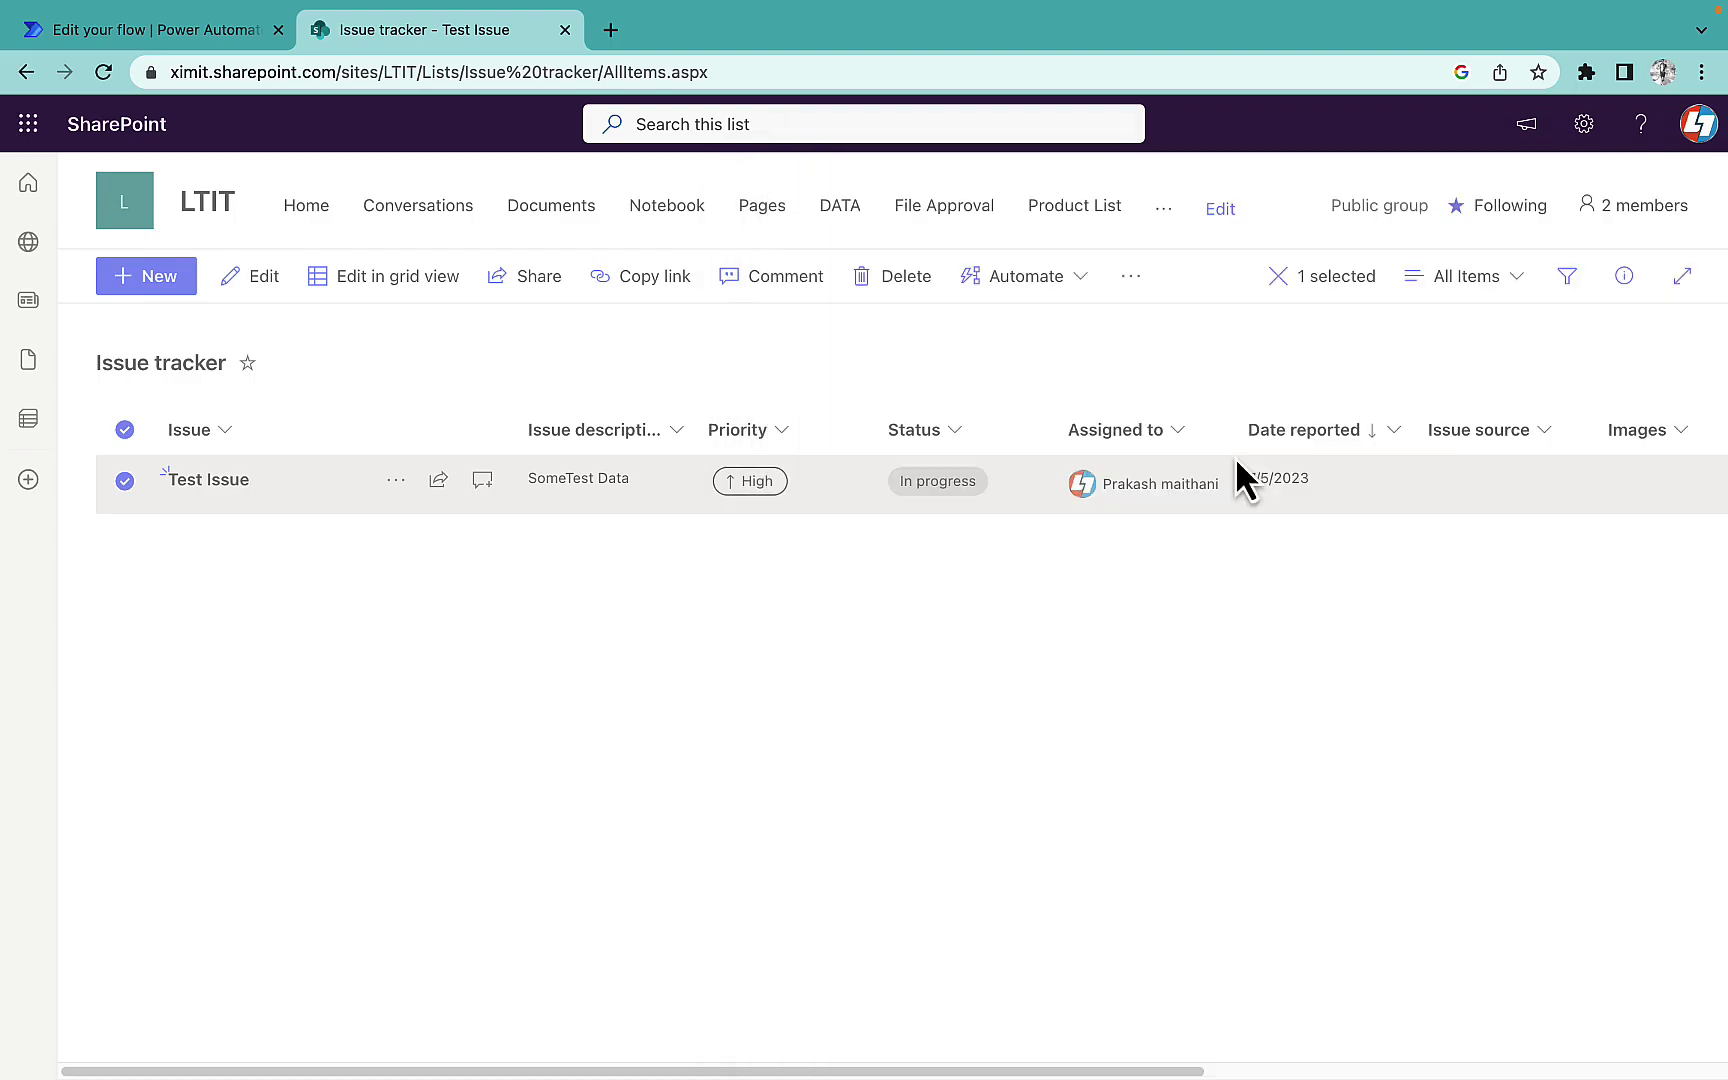
left_click(204, 35)
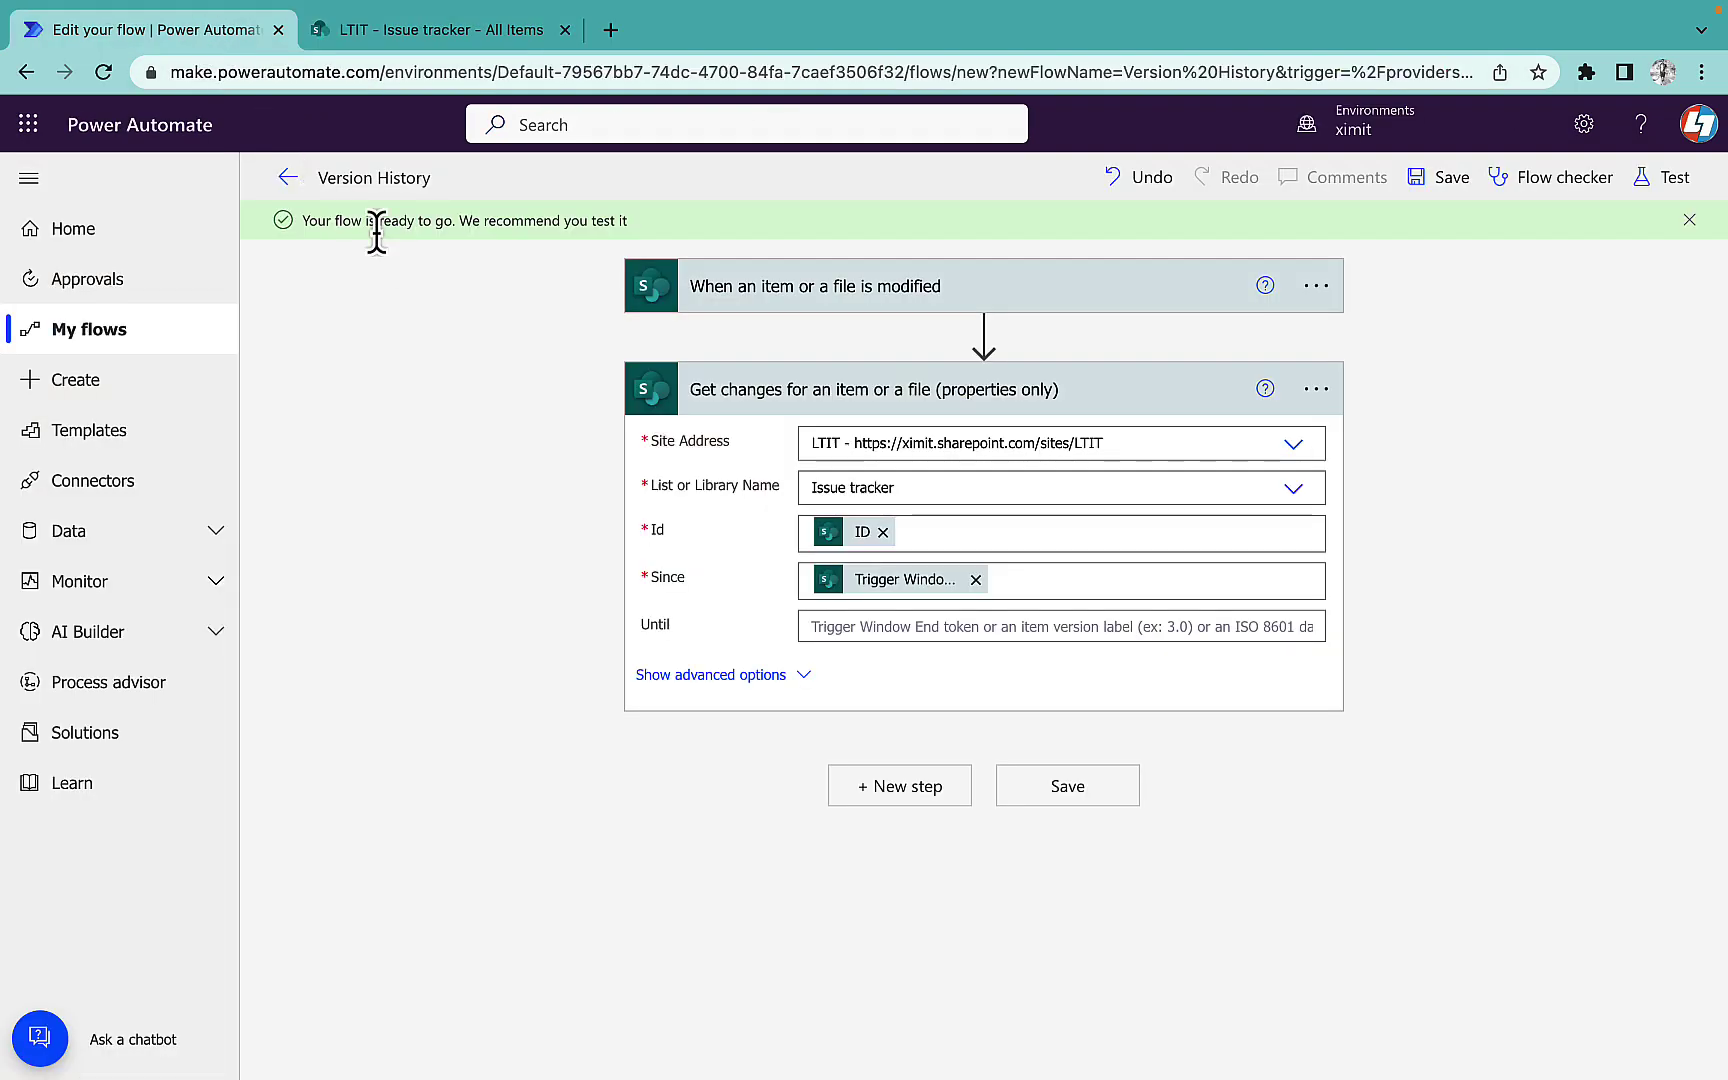
left_click(288, 178)
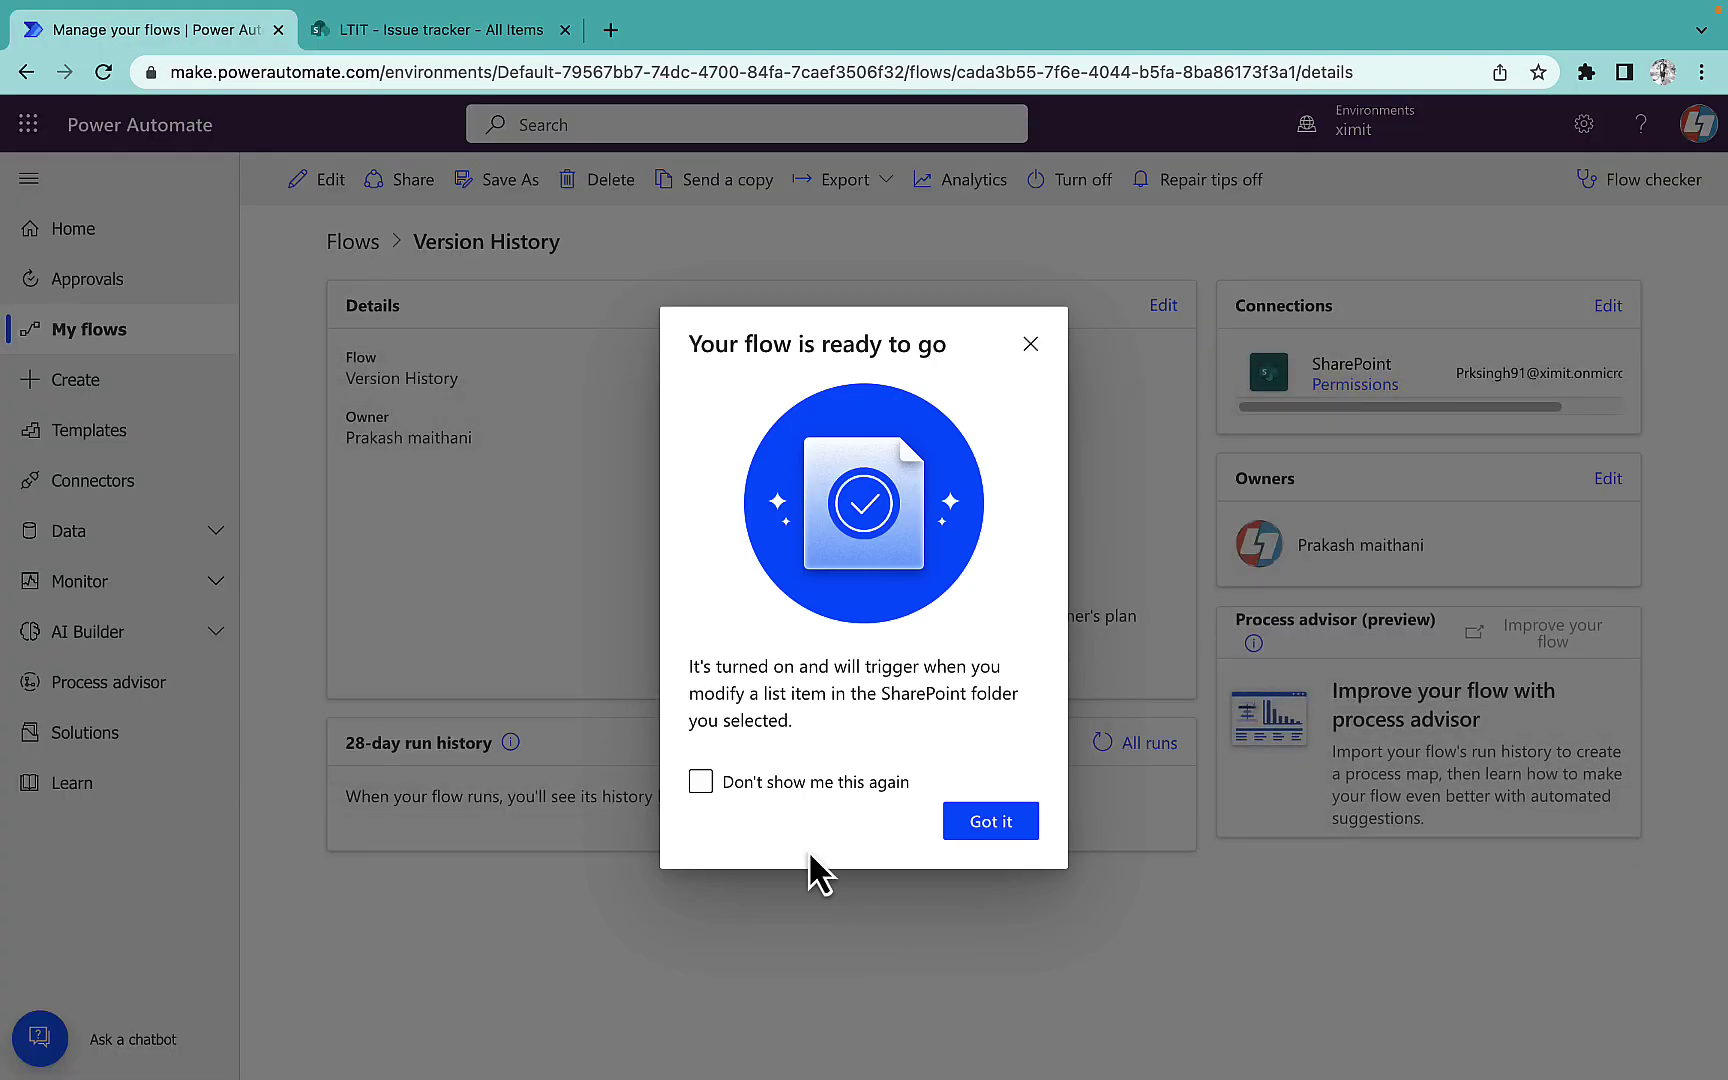
left_click(622, 489)
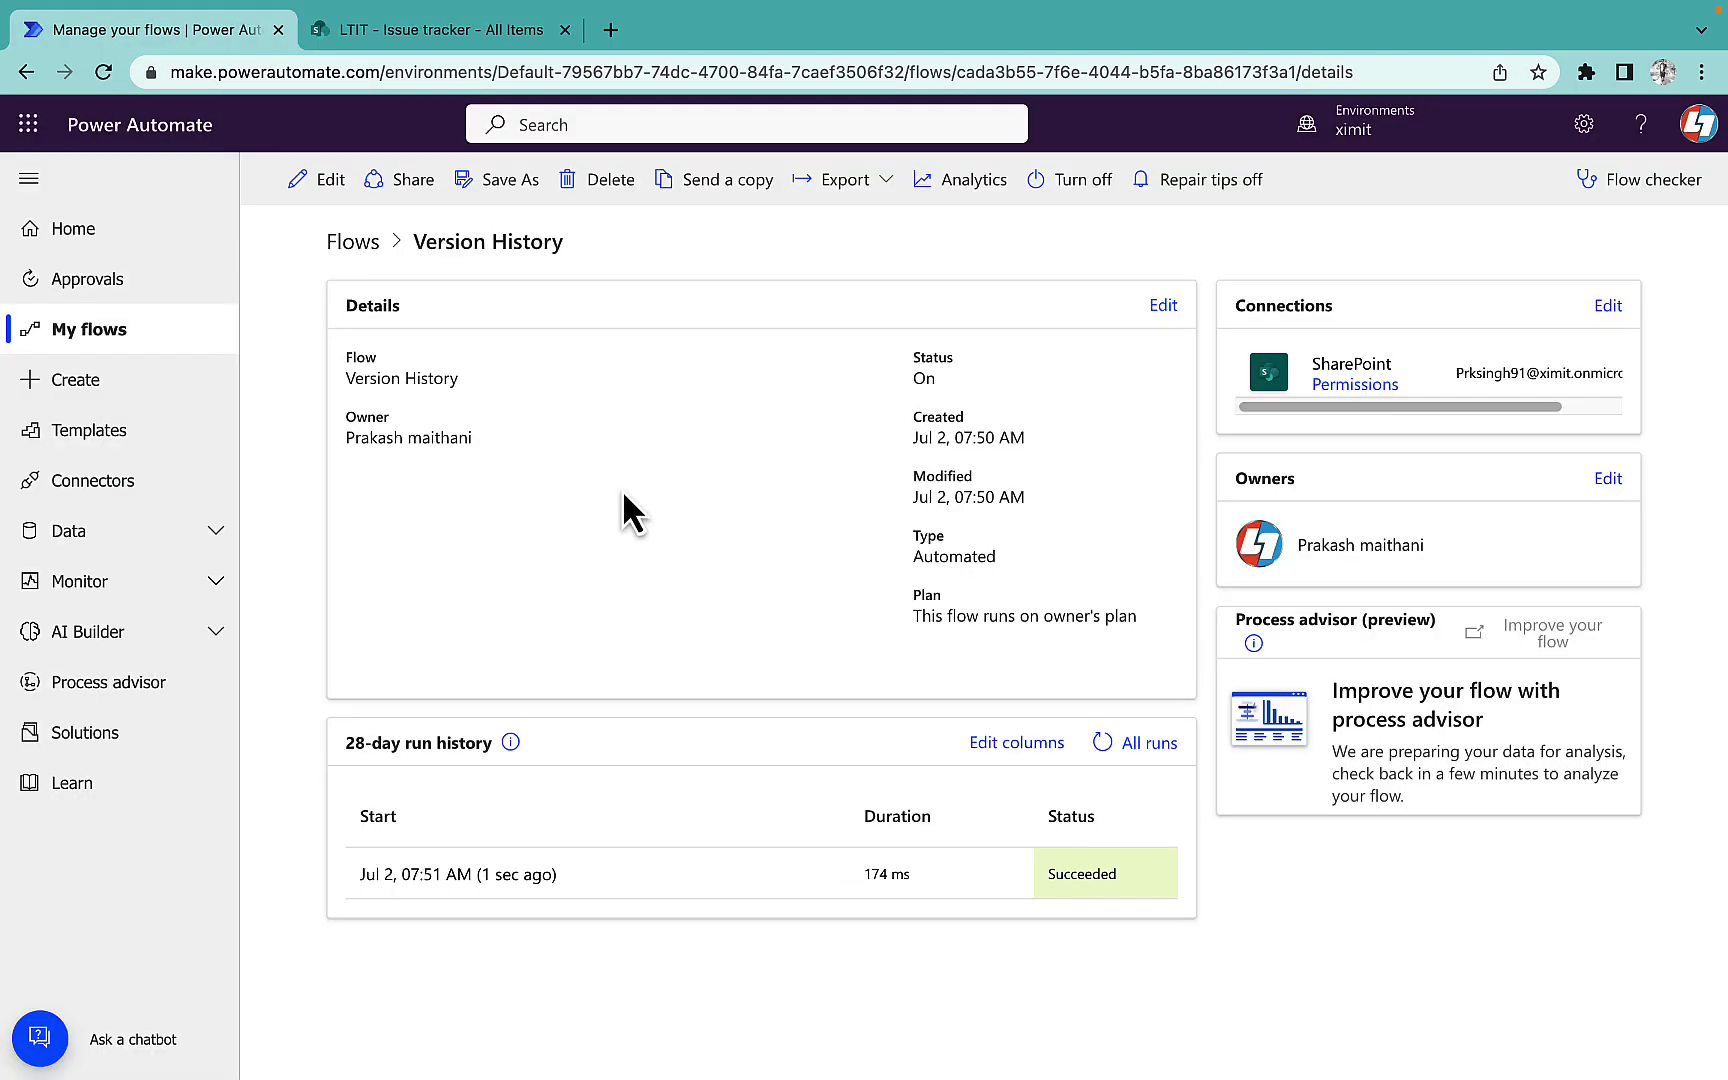
left_click(490, 876)
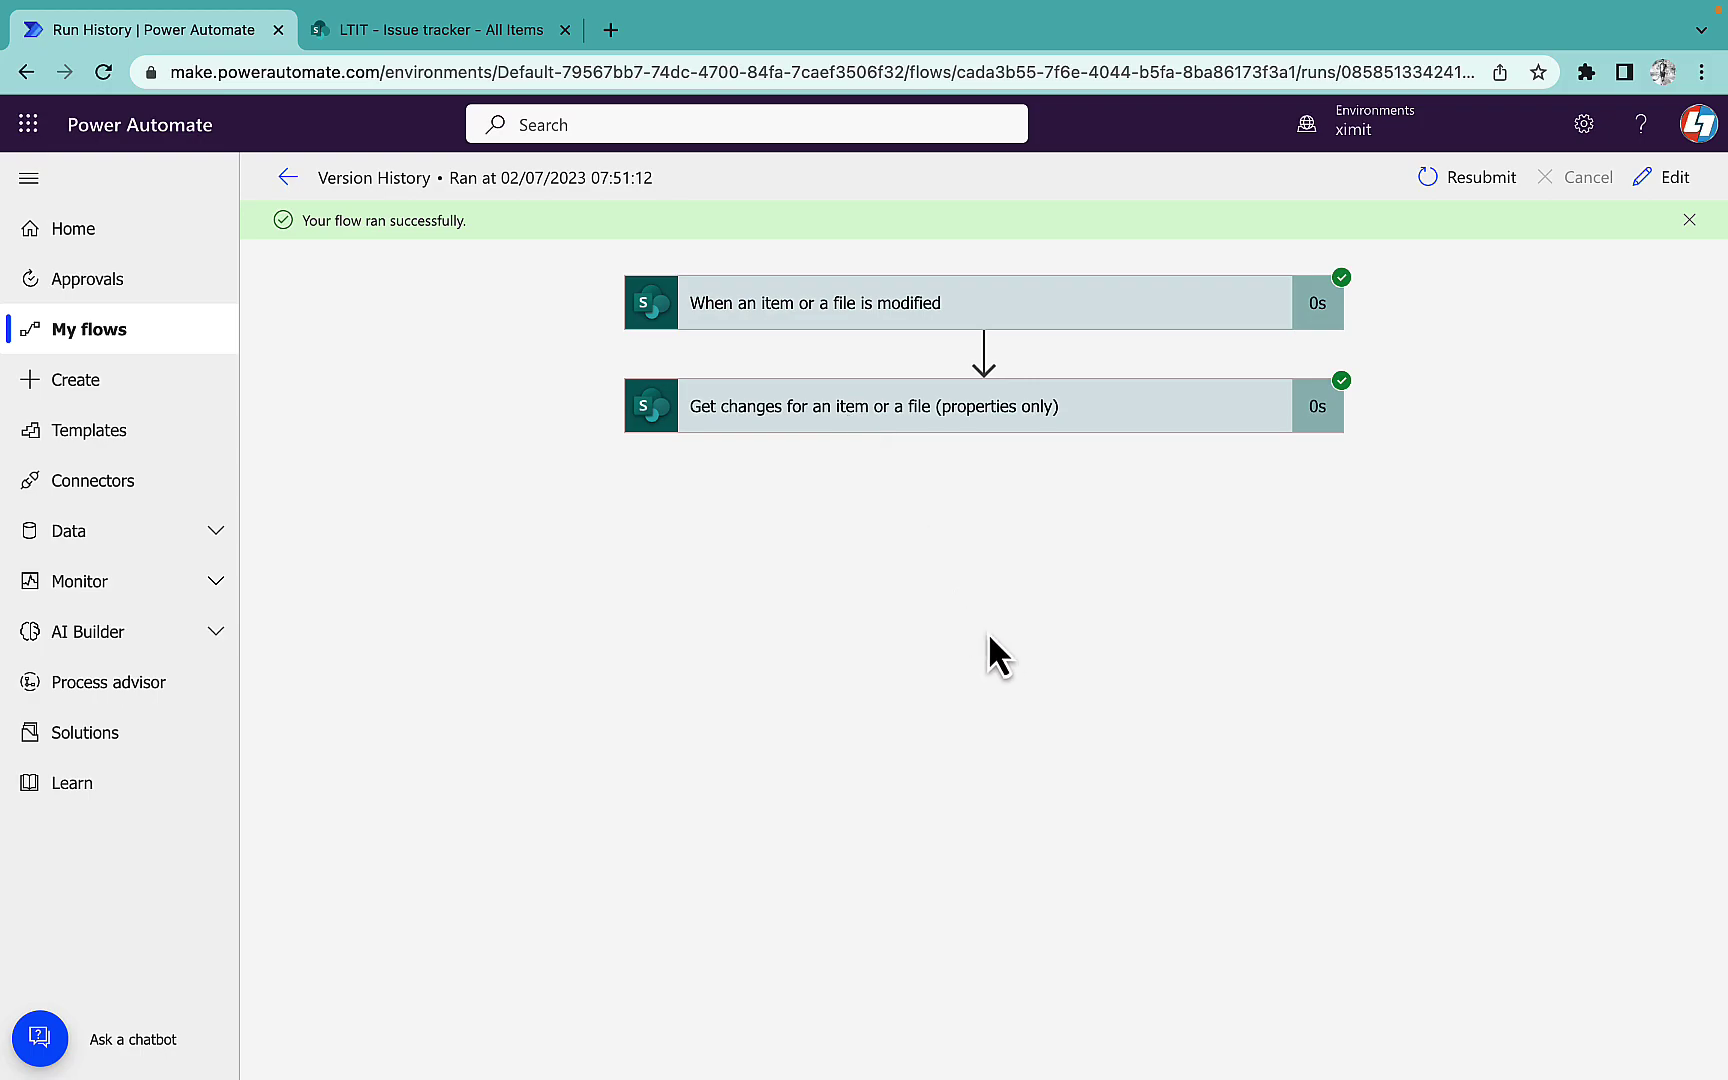
- Examine the raw outputs of the Get changes action, particularly the ColumnHasChanged section of the body
left_click(798, 410)
scroll(1079, 686, "down", 5)
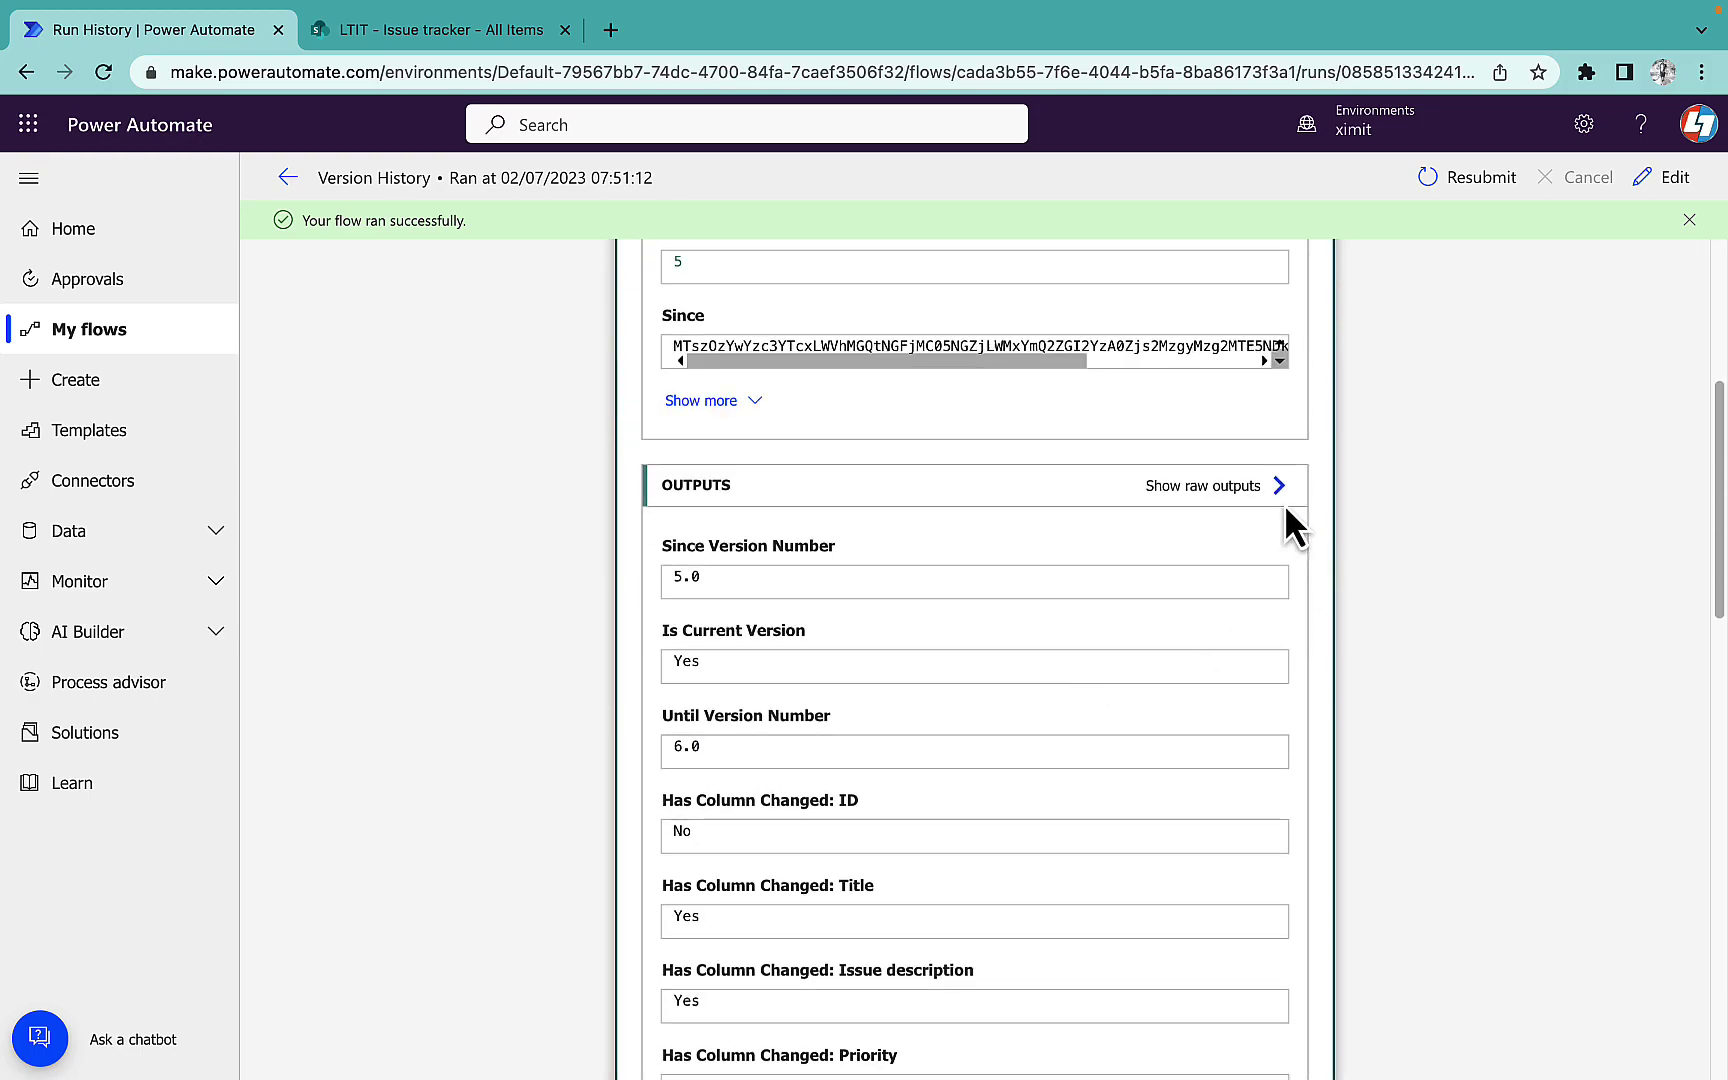
left_click(1256, 488)
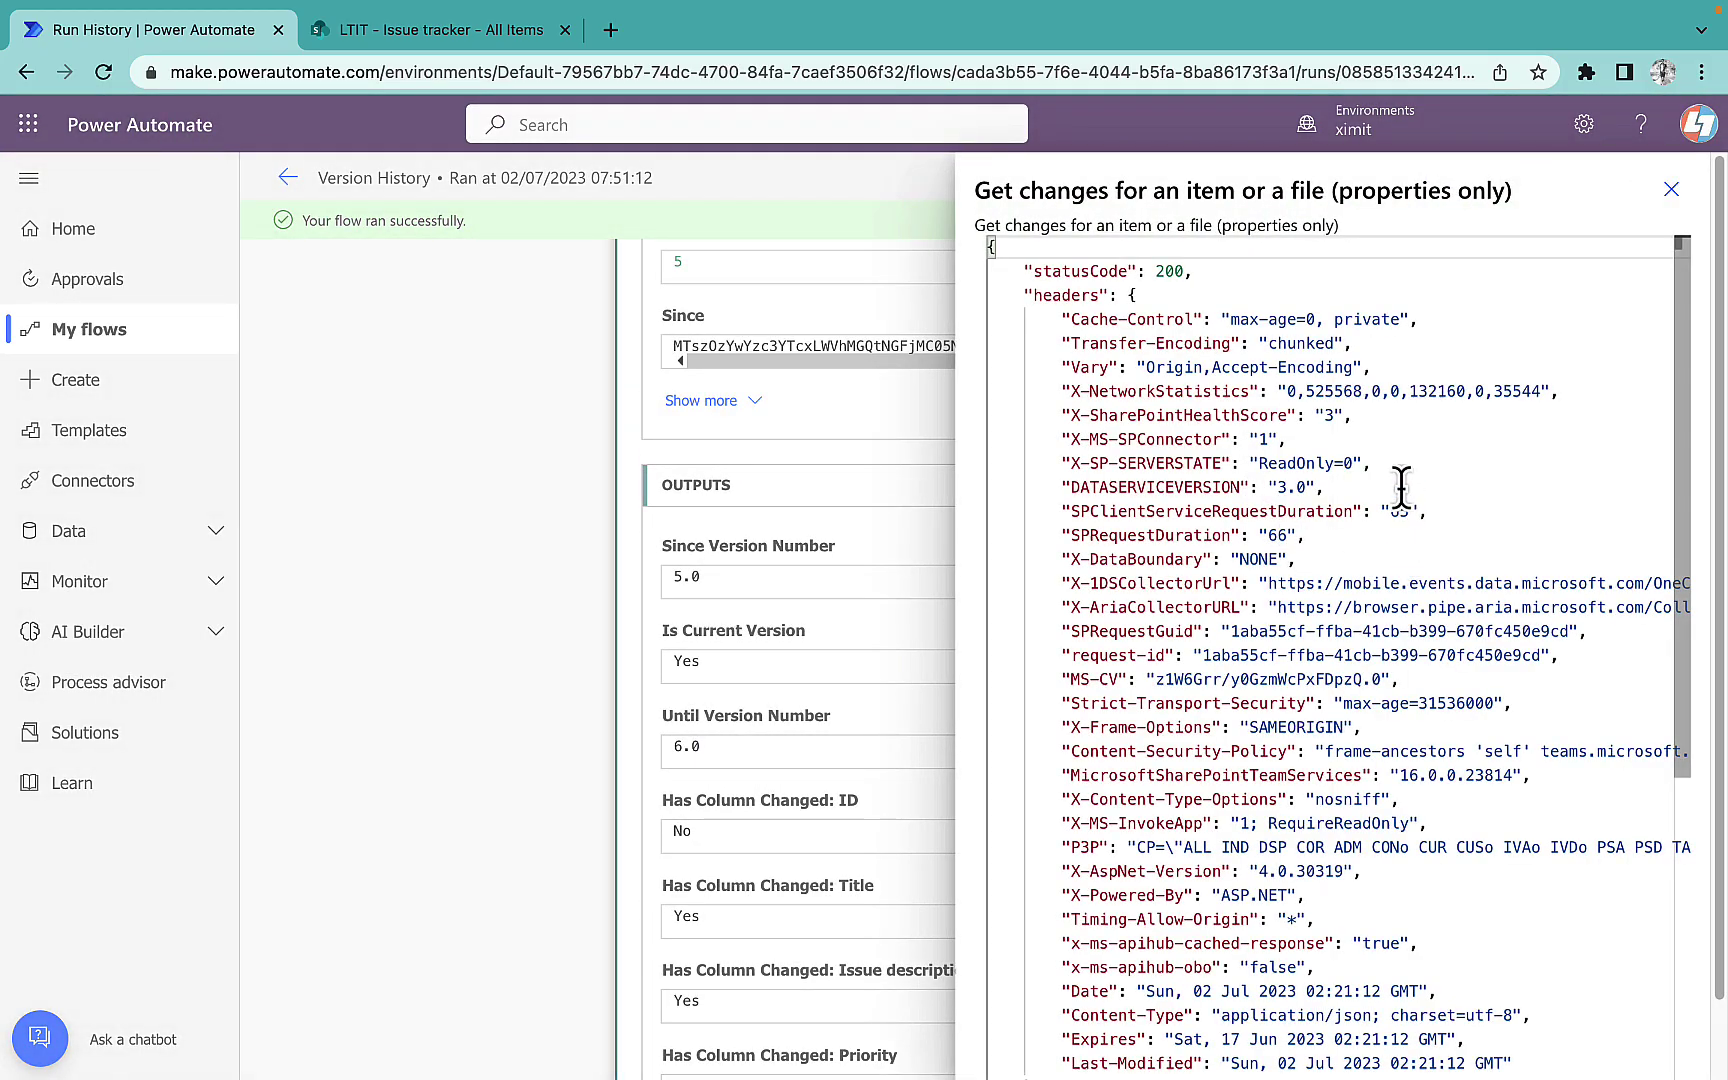
scroll(1343, 657, "down", 5)
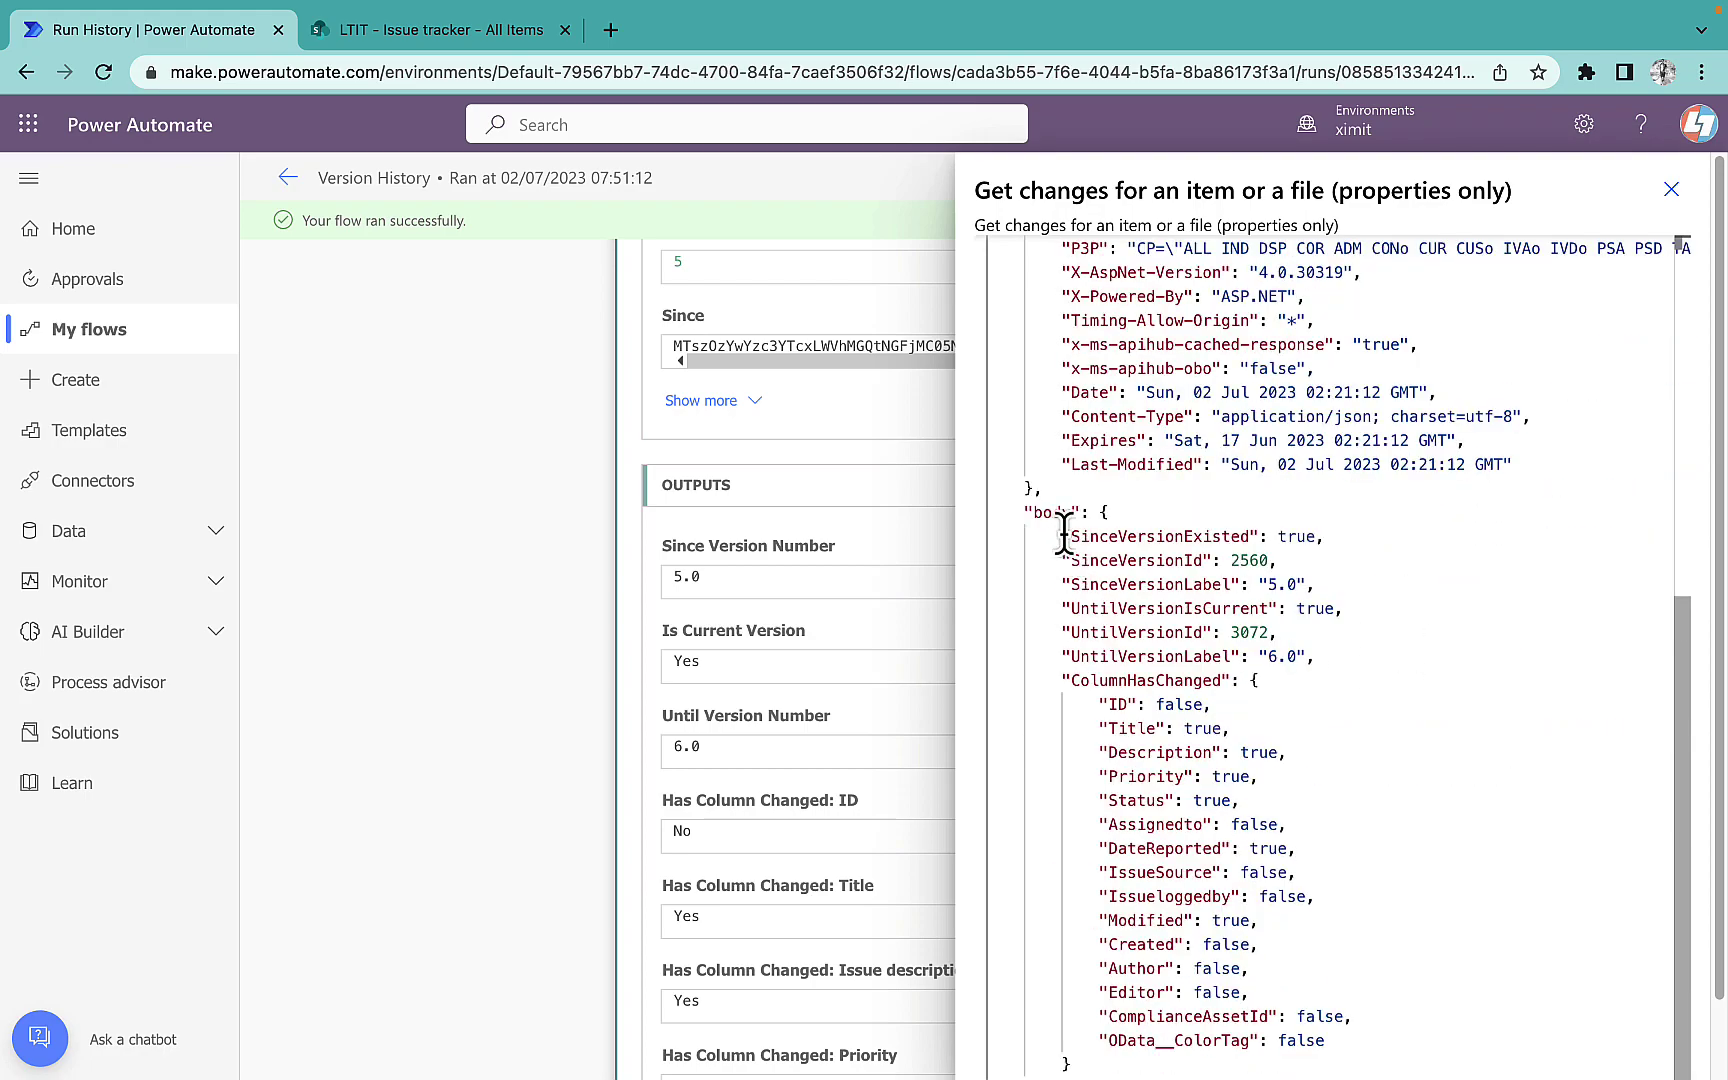
left_click(1074, 684)
left_click_drag(1074, 688, 1223, 688)
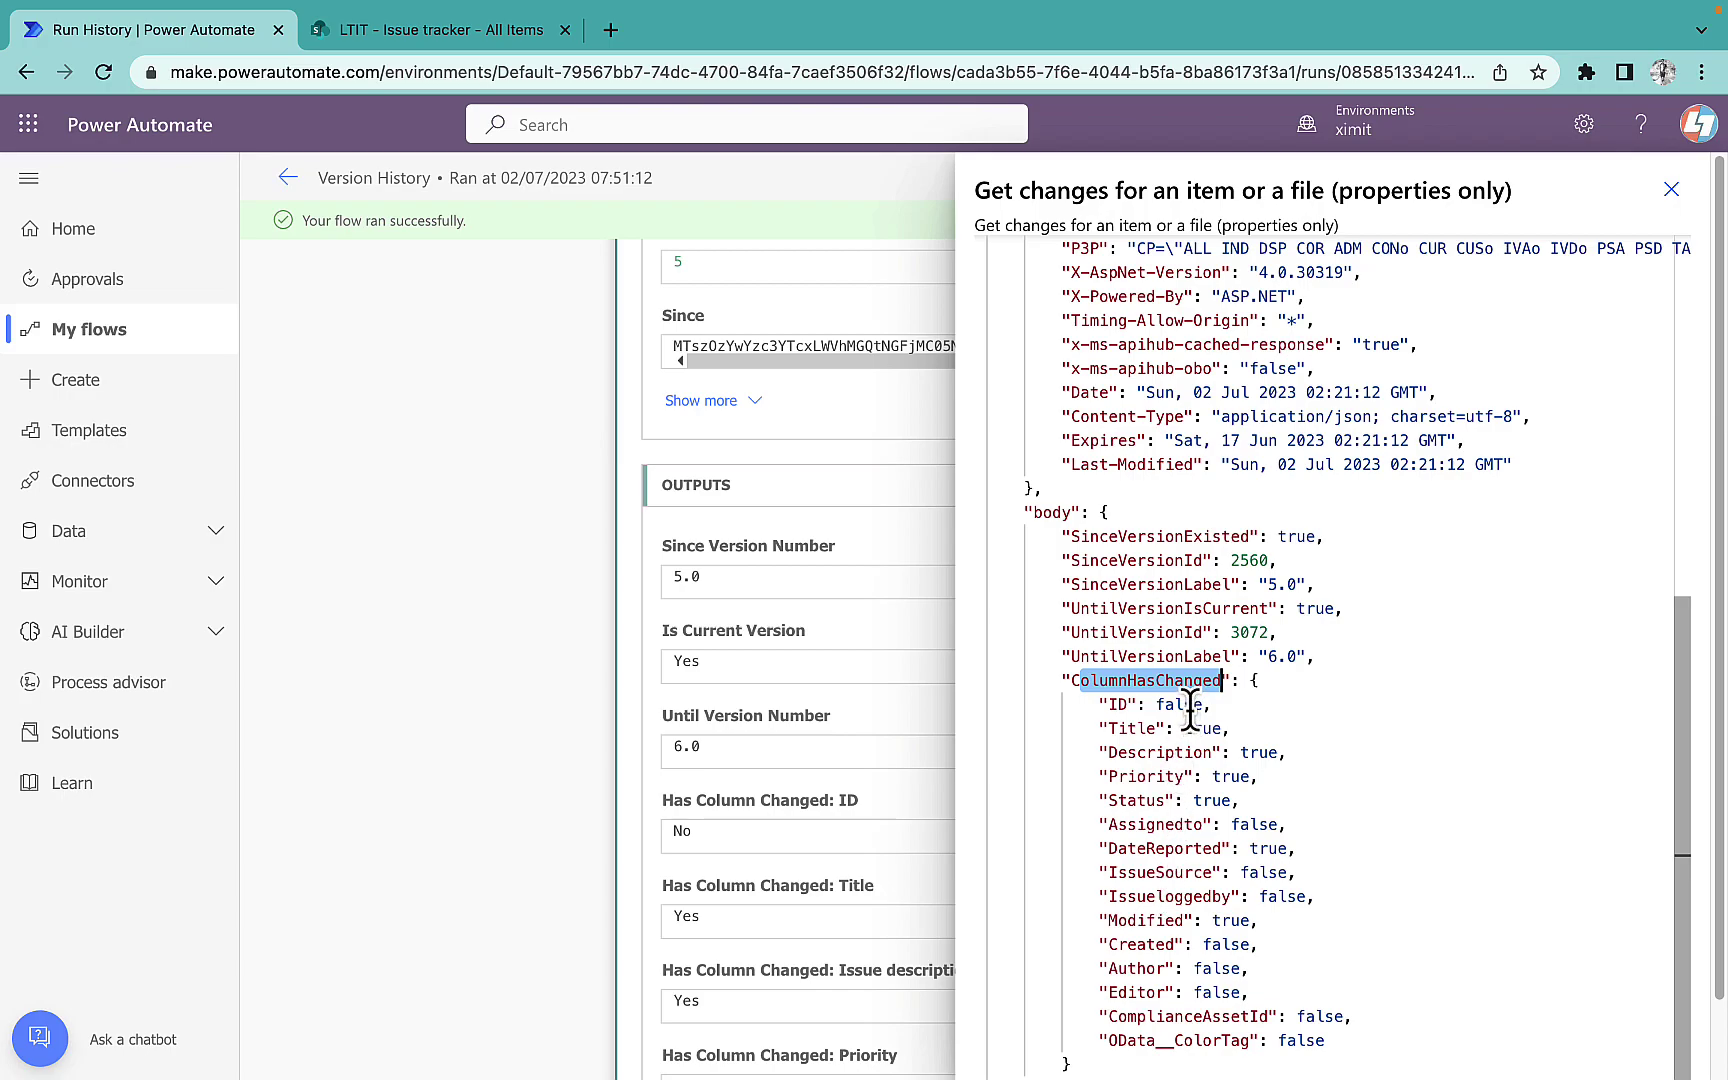
left_click(1212, 668)
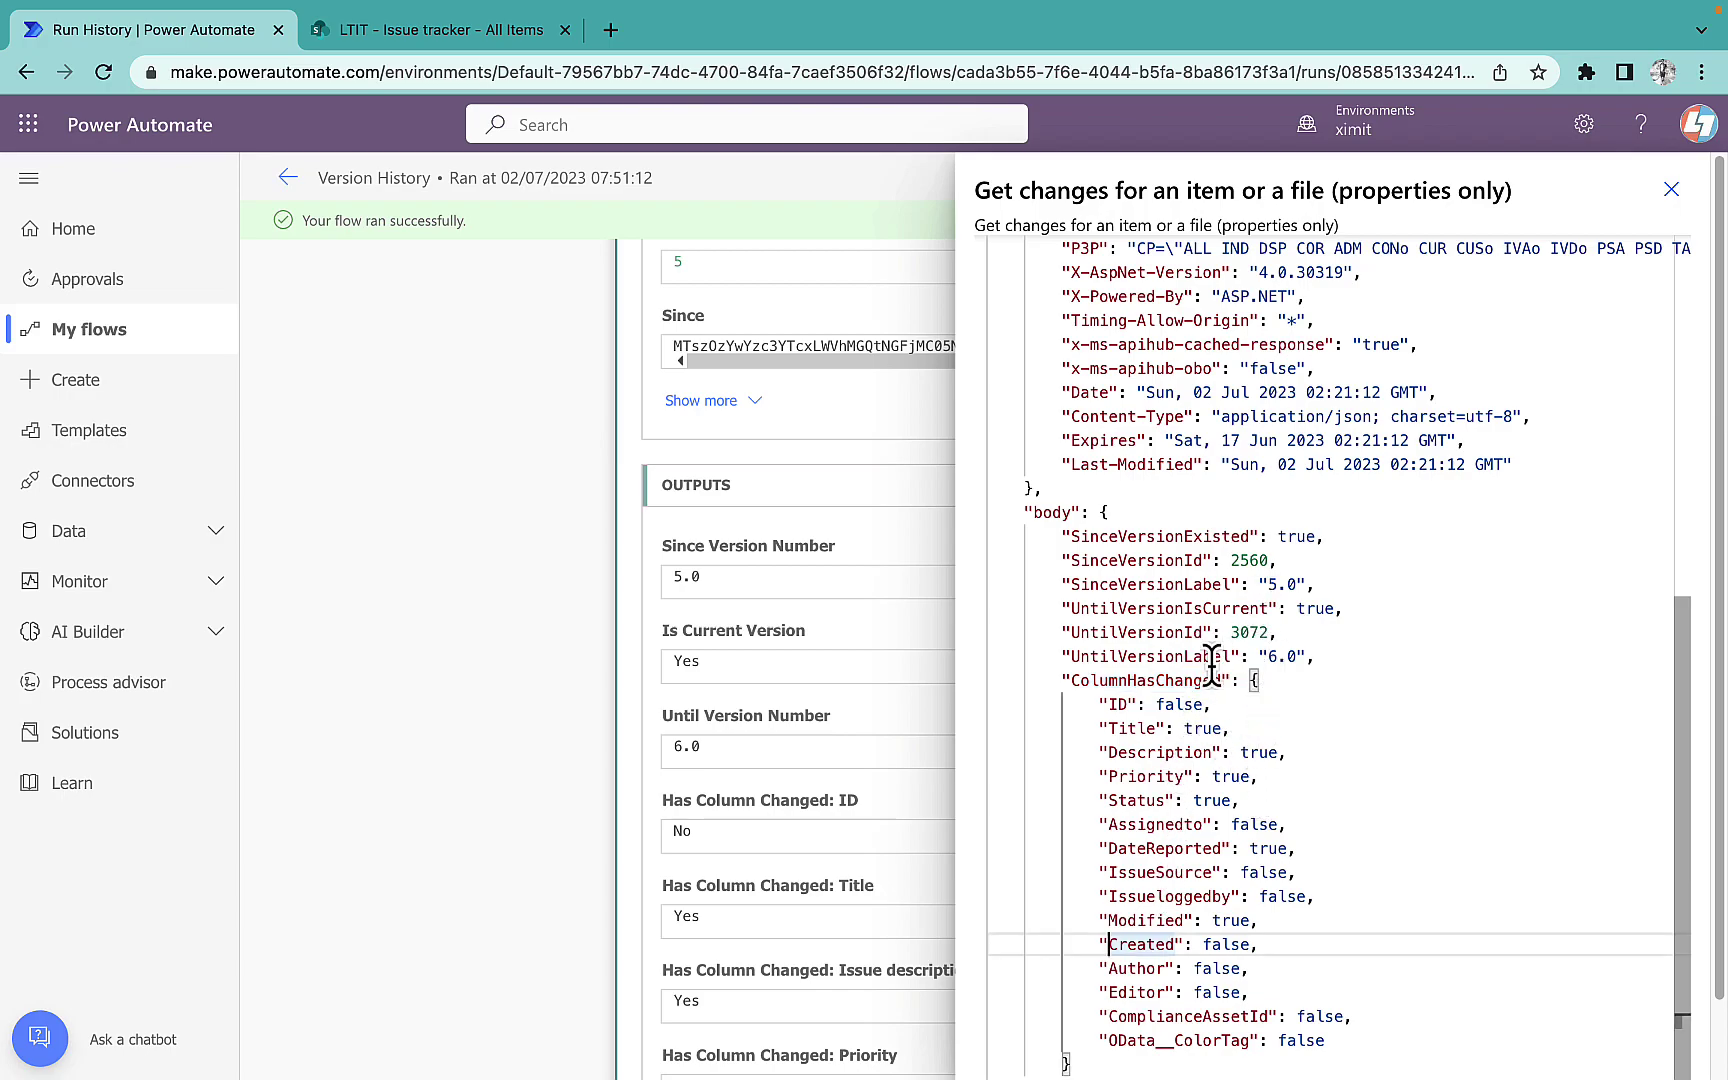
left_click_drag(1068, 684, 1223, 690)
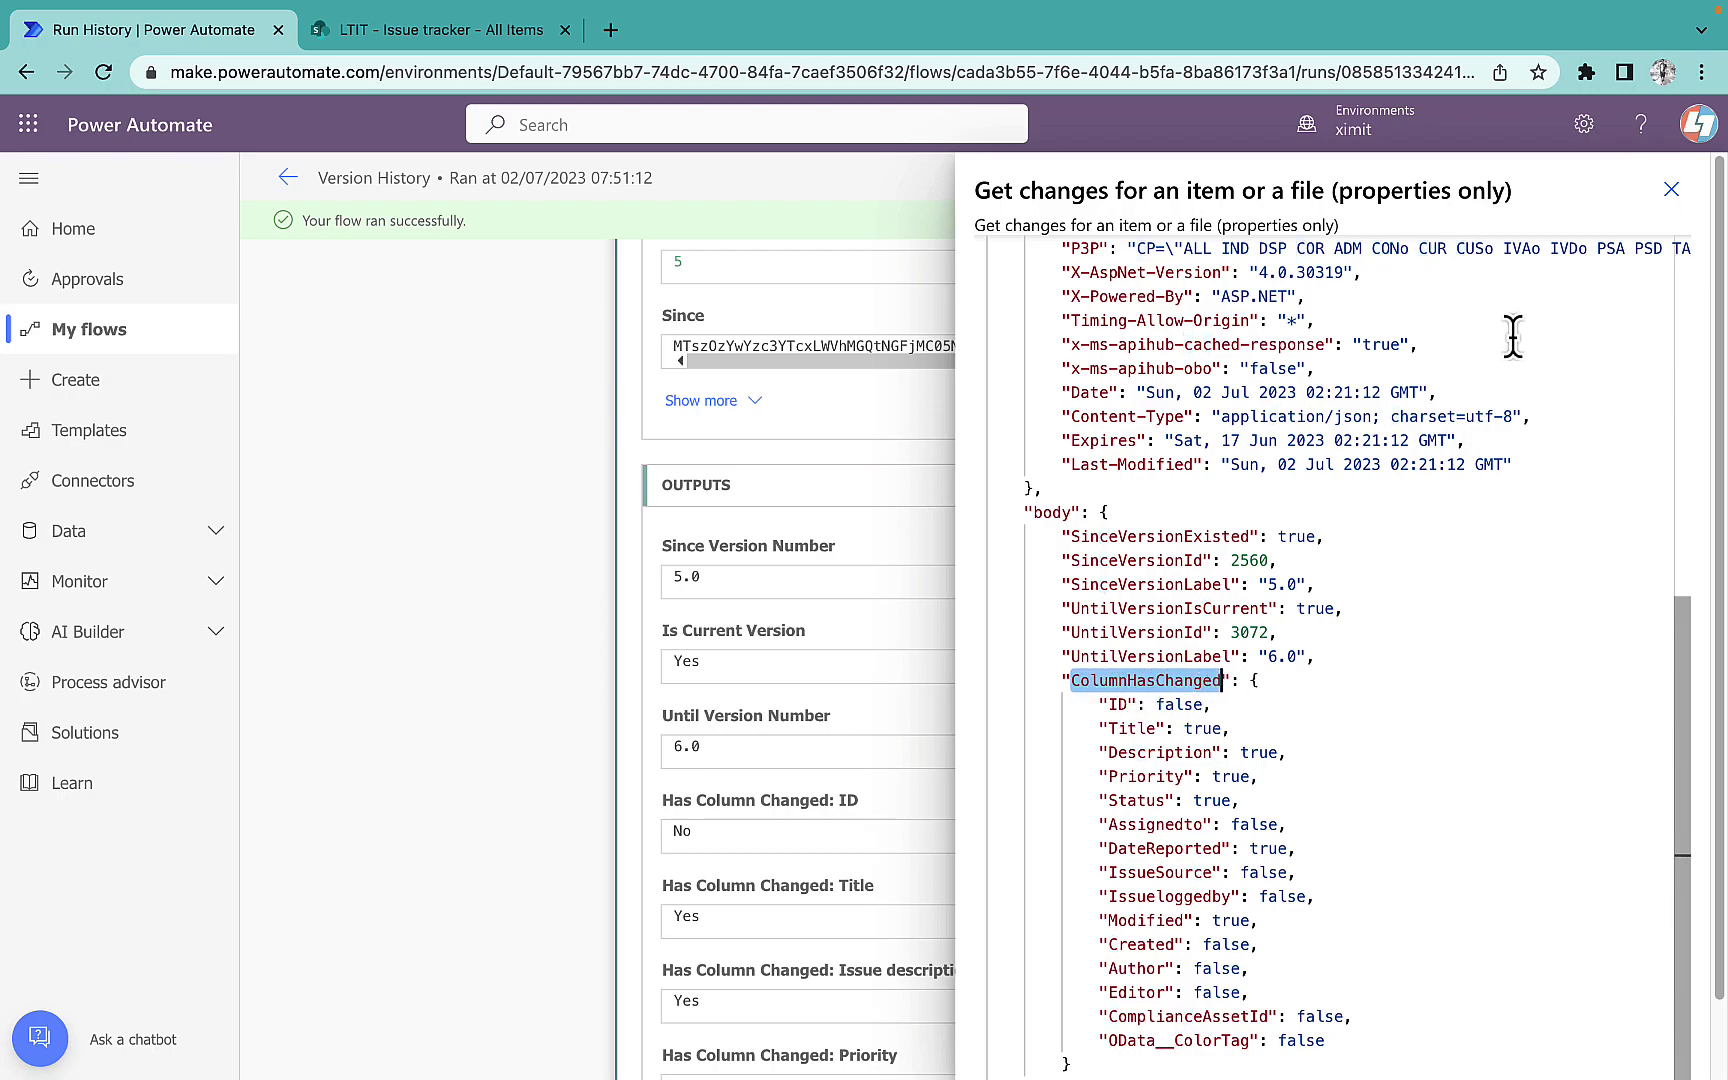
left_click(1671, 190)
scroll(1250, 430, "up", 5)
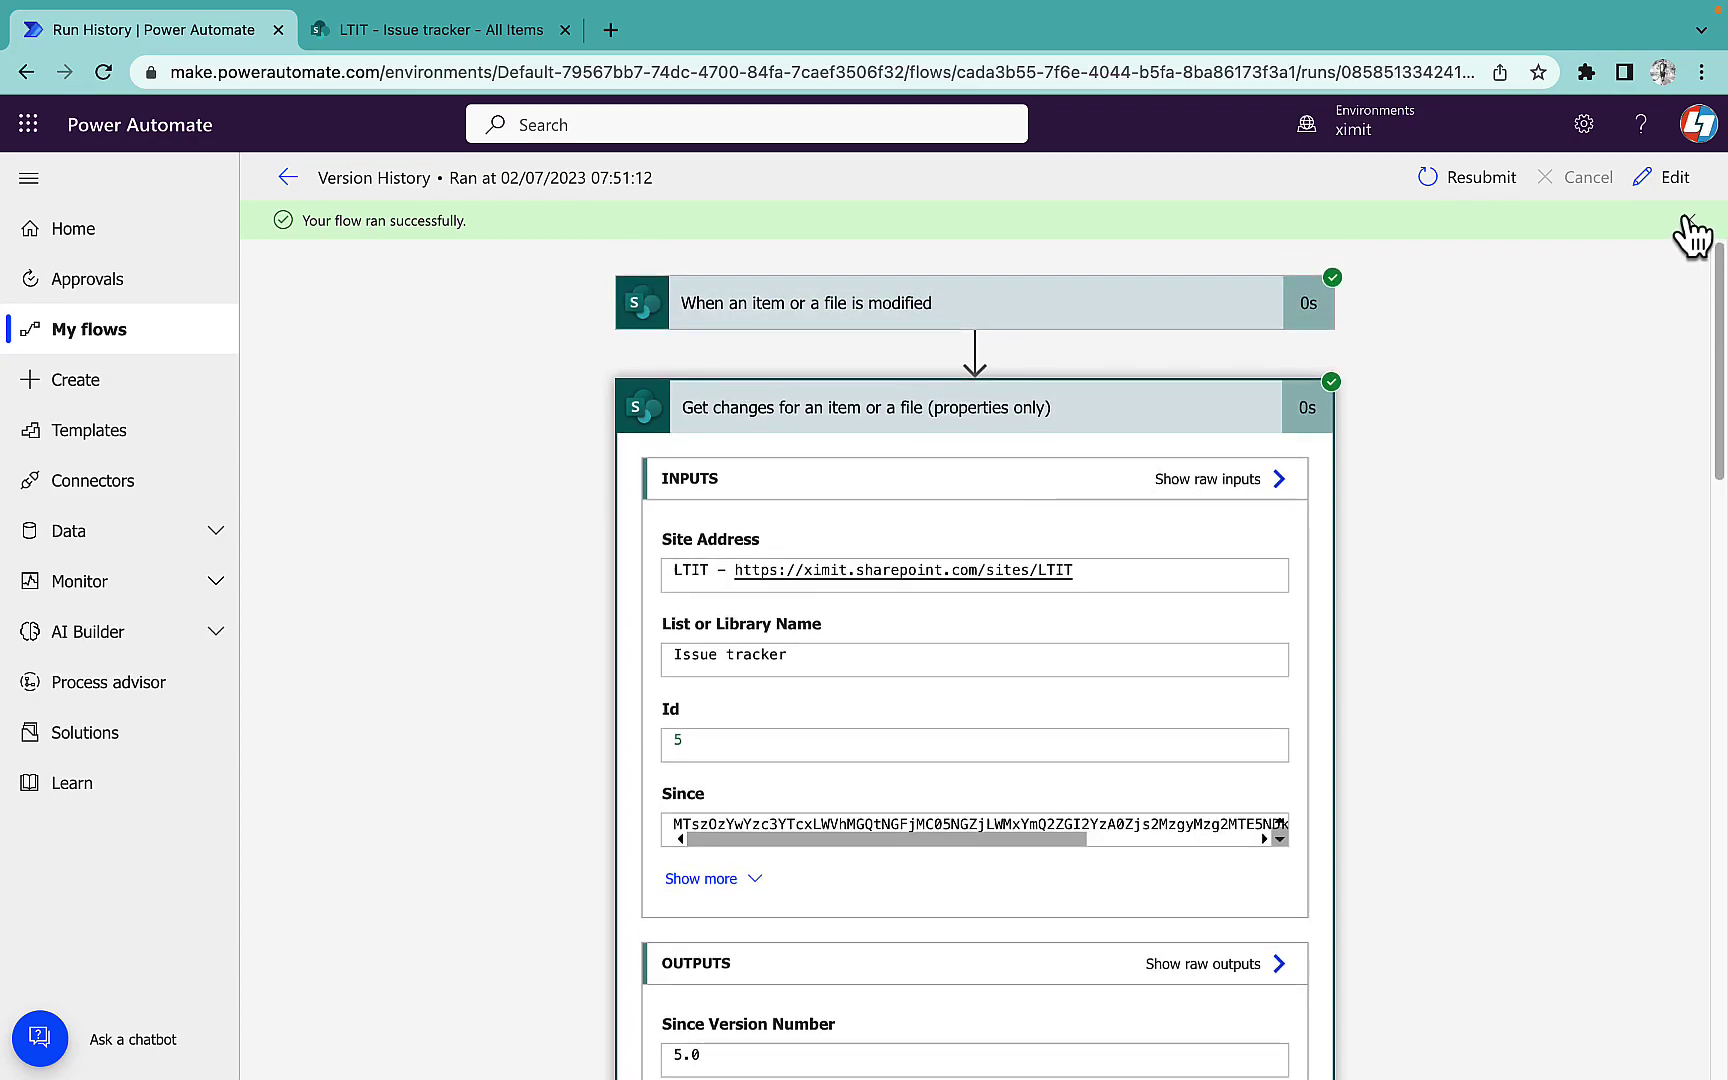
- Edit the flow and add a Select data operation after the Get changes action
left_click(1665, 184)
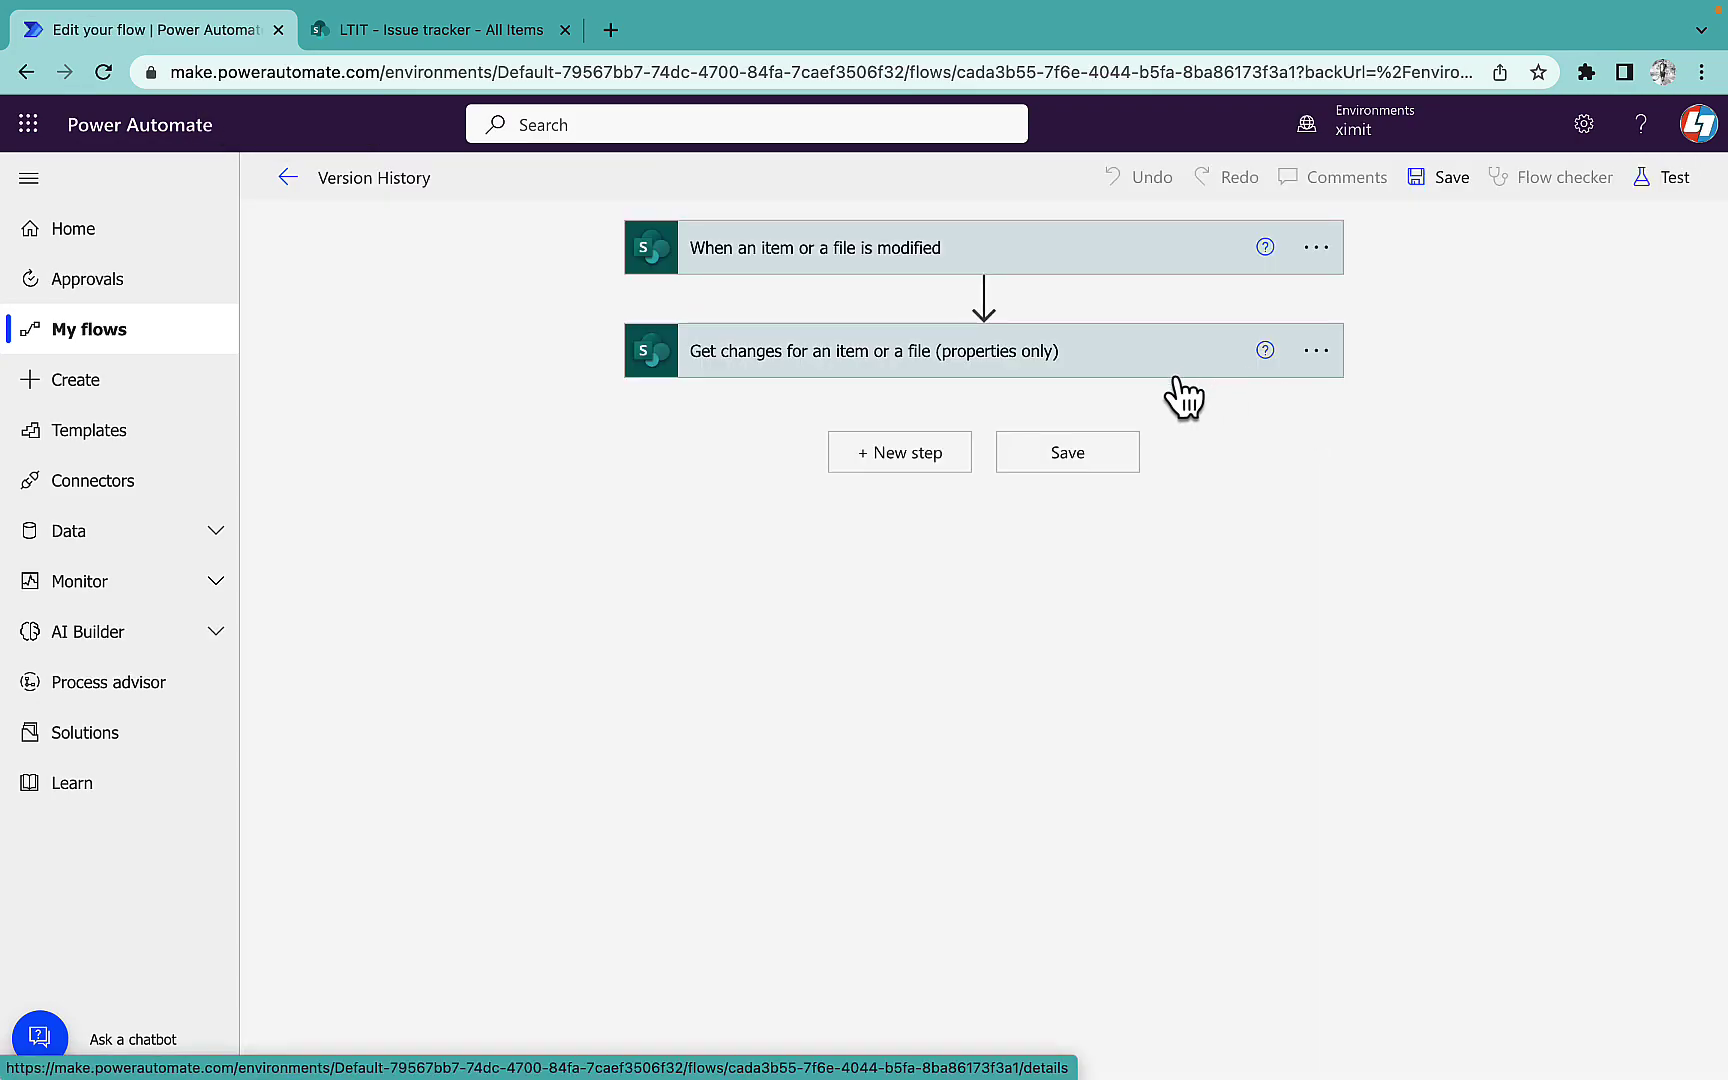
left_click(897, 452)
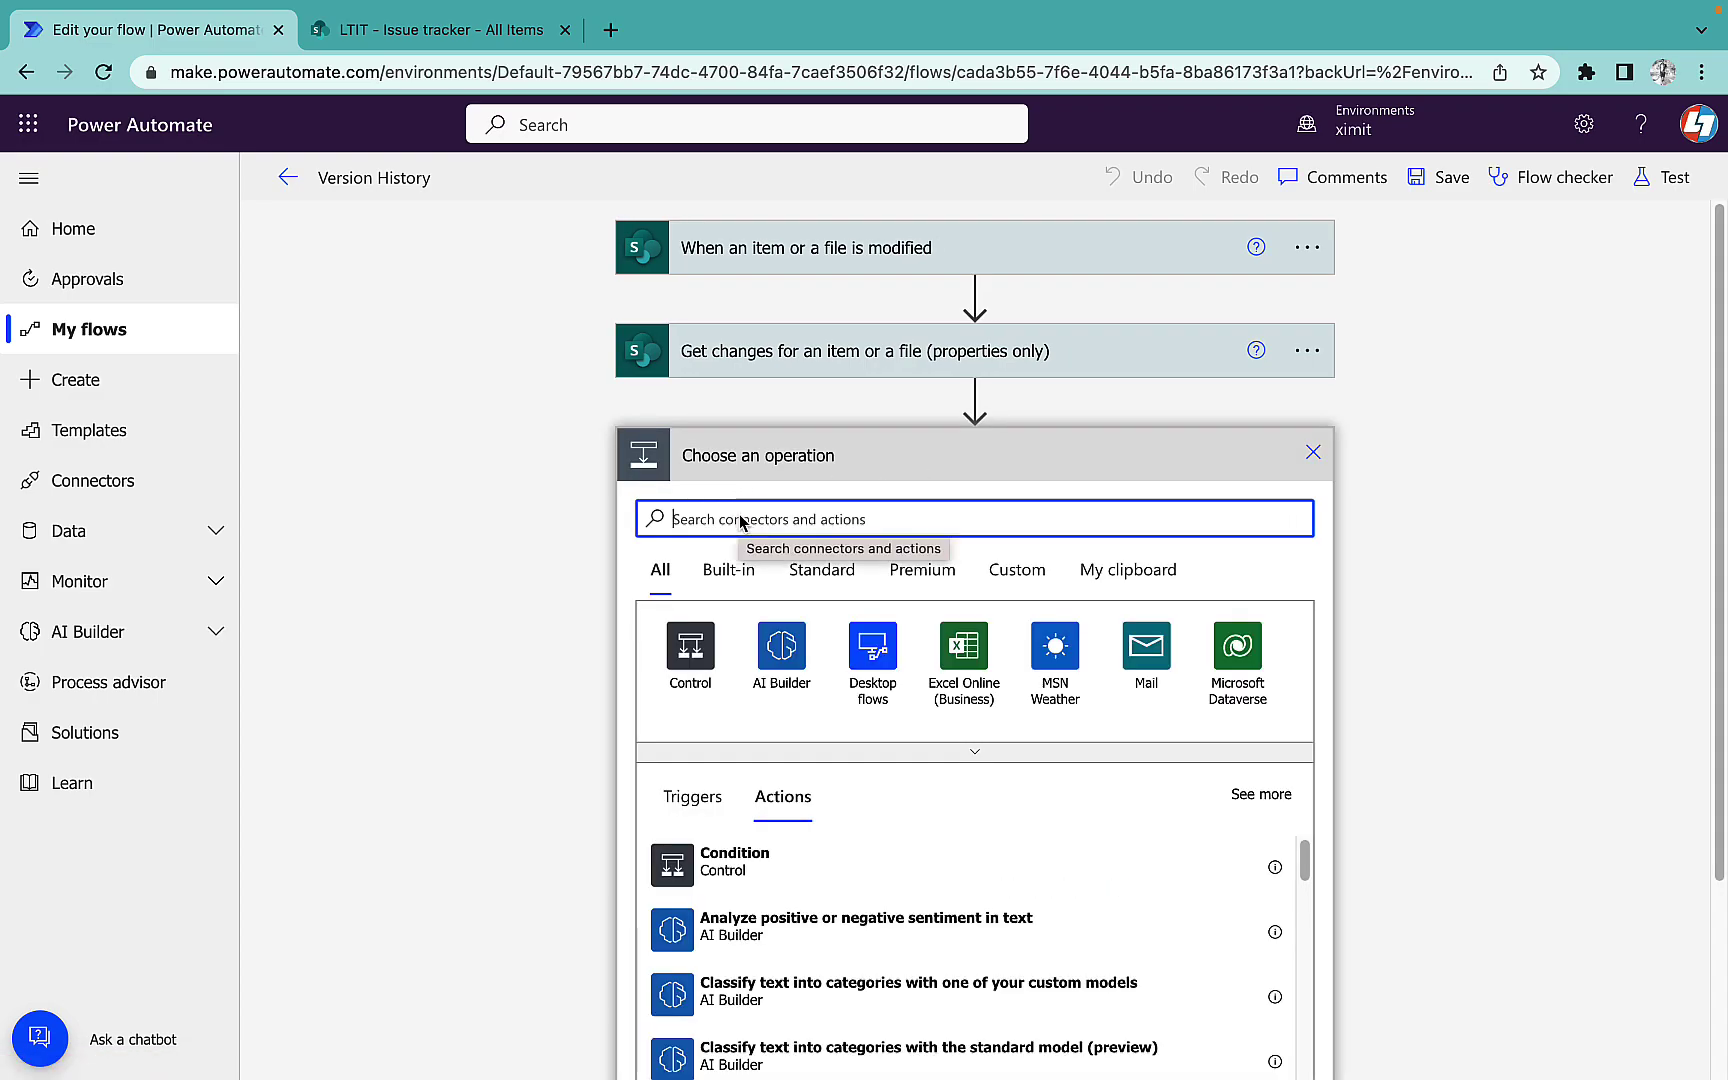
type("select")
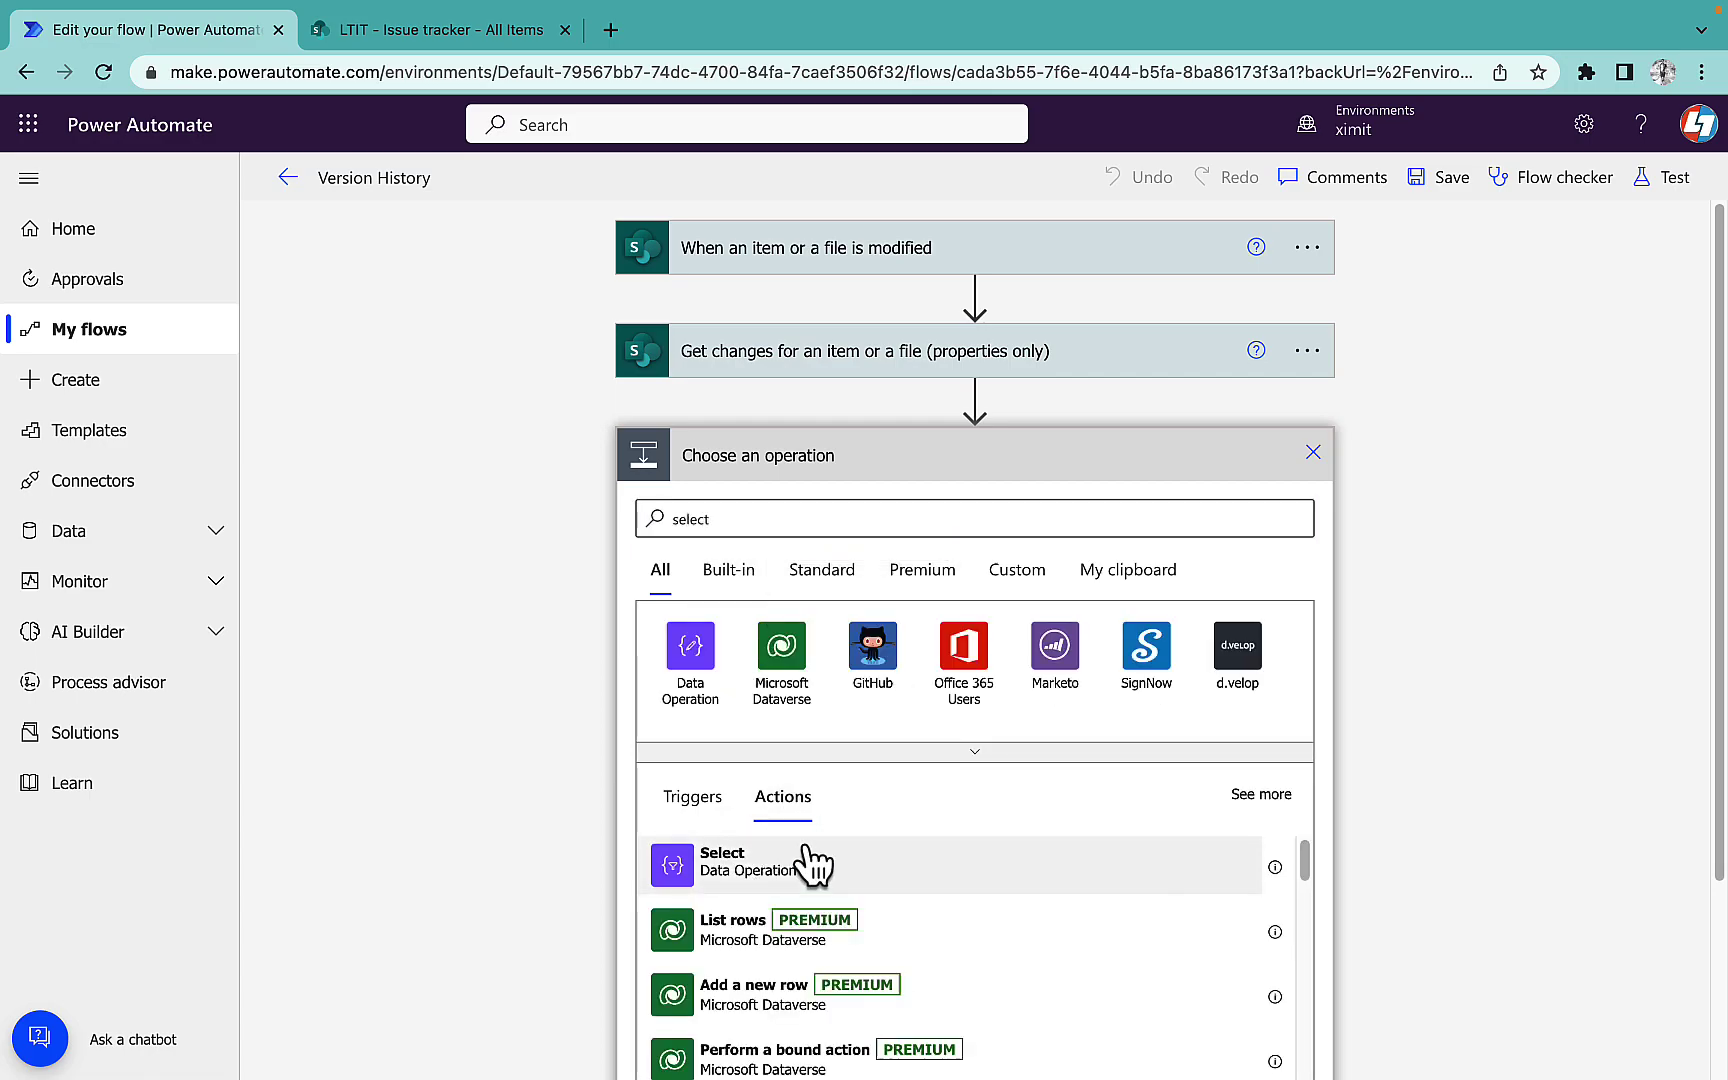
left_click(812, 862)
- Generate the Has Column Changed reference in the expression for Select's From, move it to the text editor and remove its outer parentheses
left_click(933, 507)
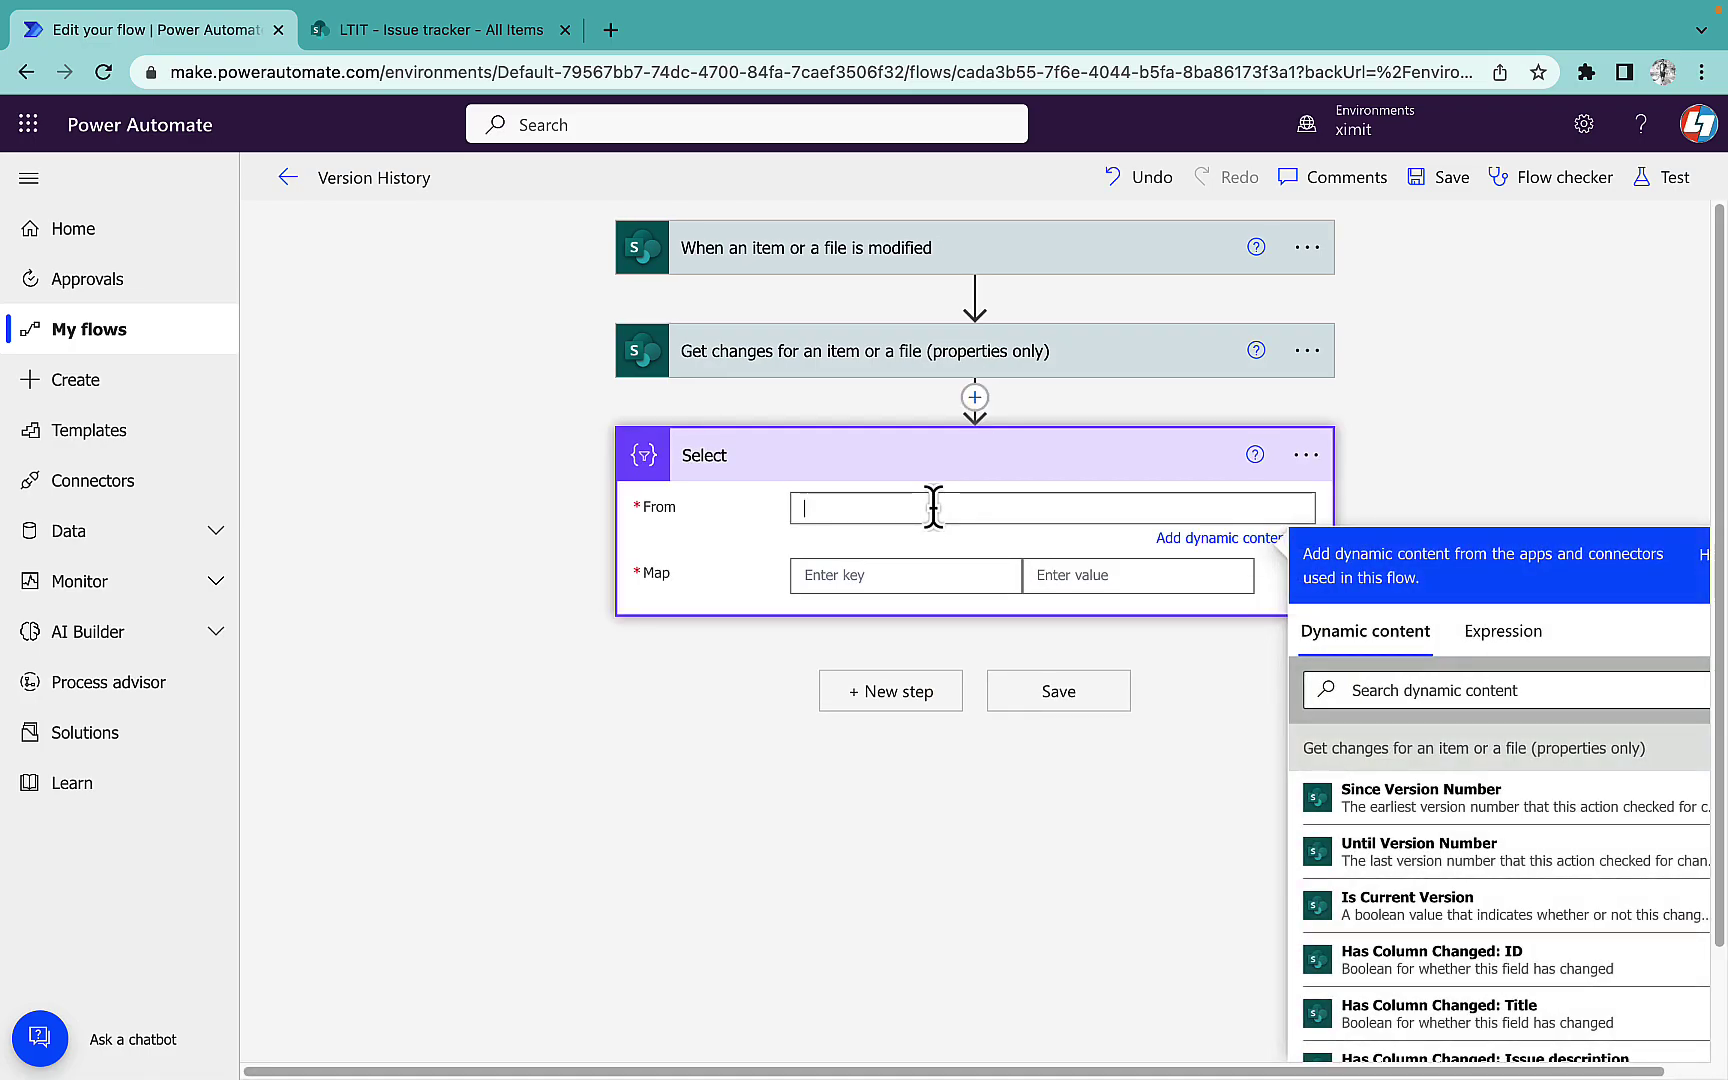
left_click(1510, 640)
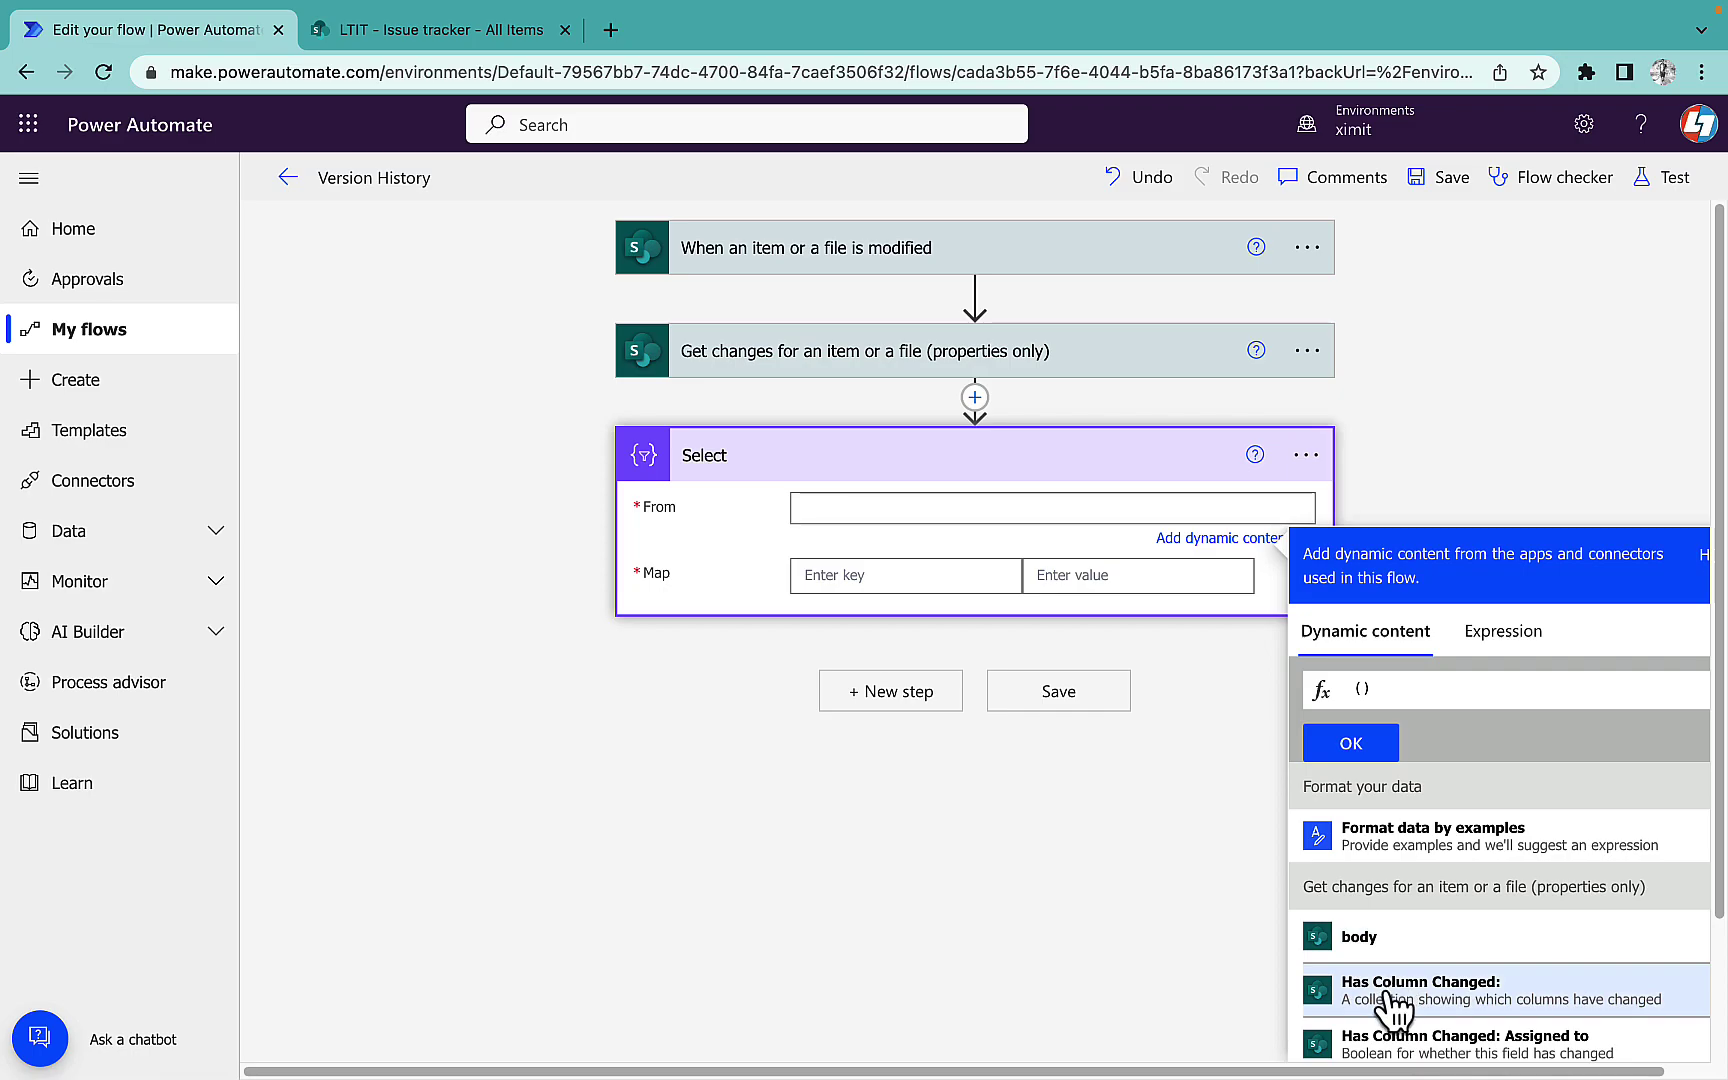
left_click(1386, 992)
triple_click(1519, 690)
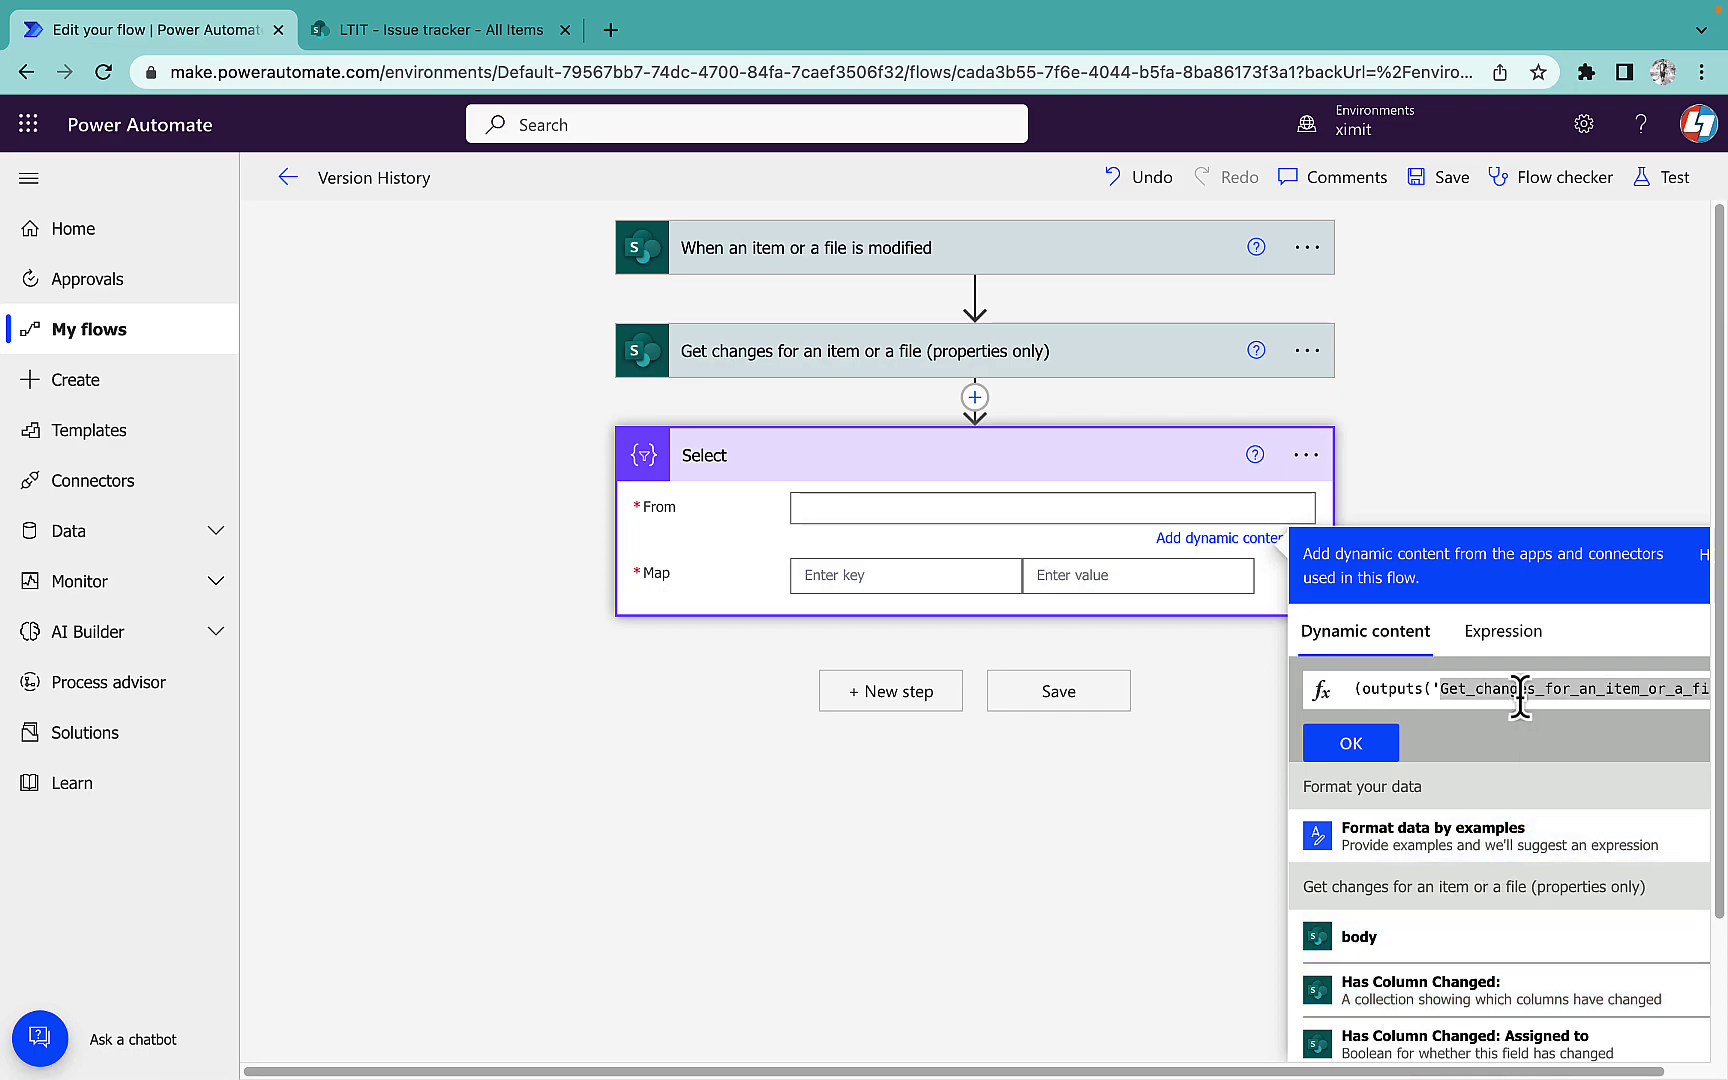
key("super+x")
key("super+Tab")
key("super+v")
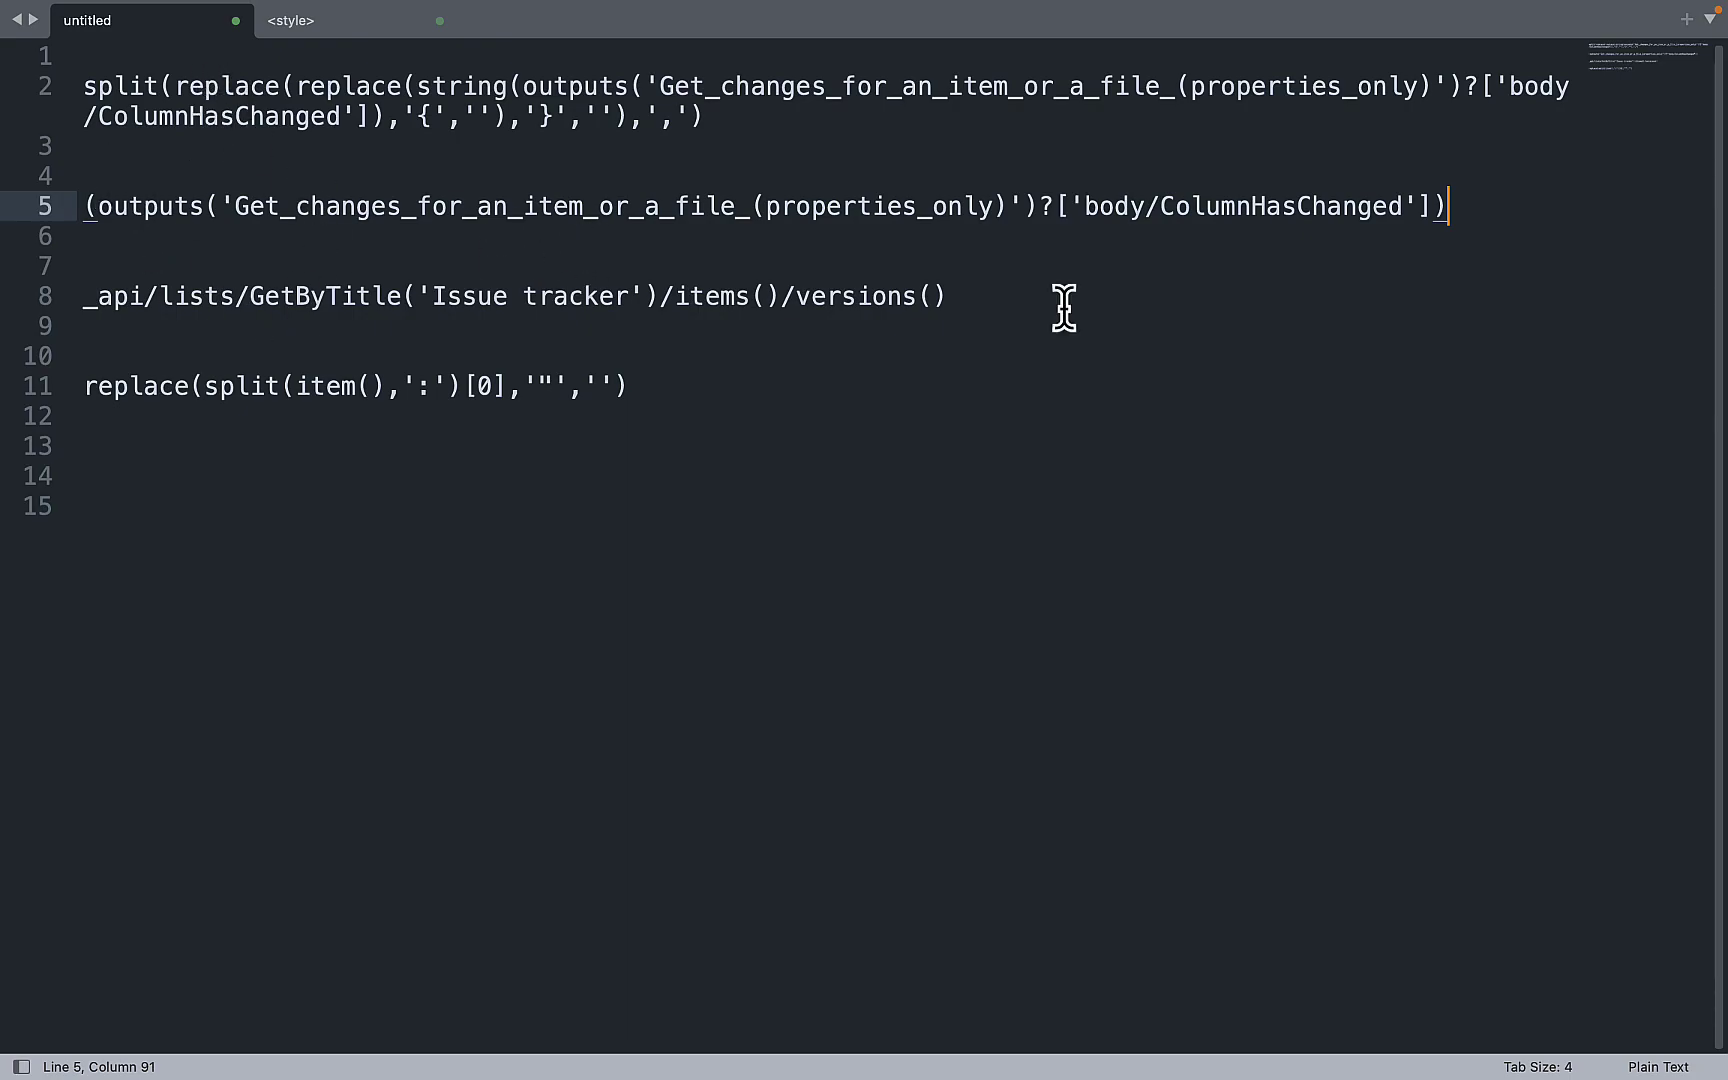
key("BackSpace")
key("BackSpace")
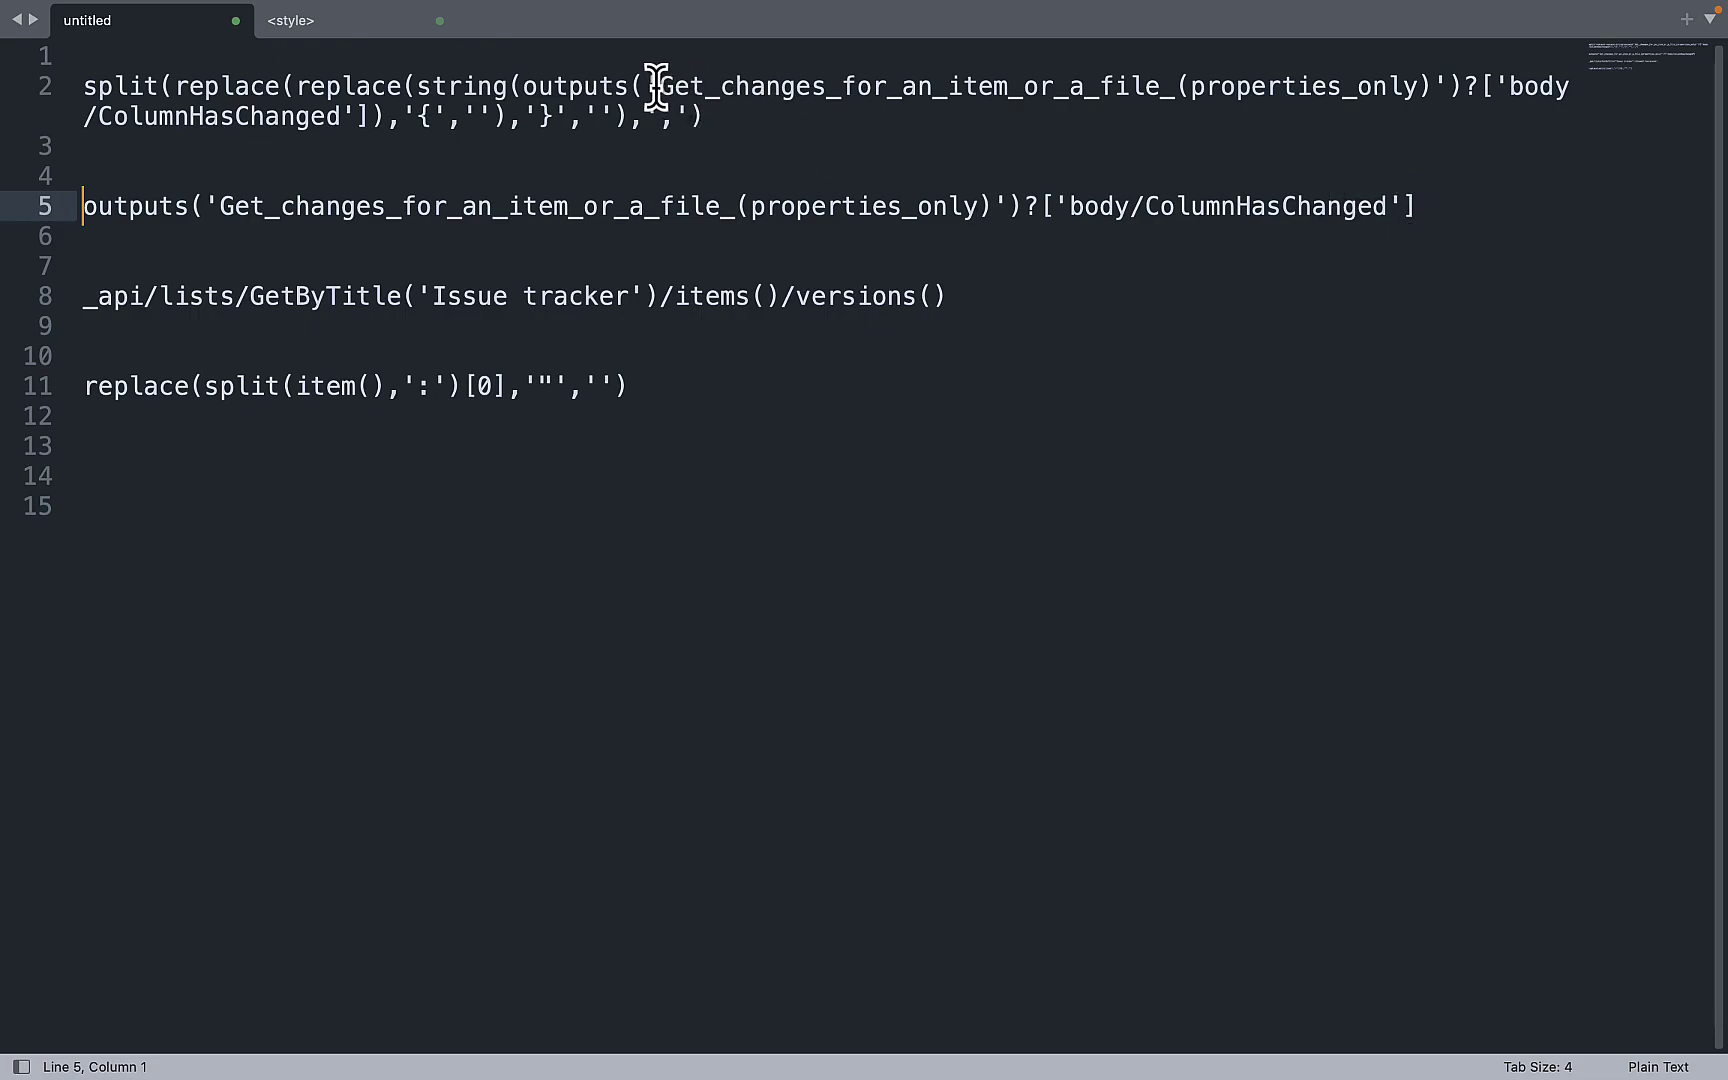
- Set Select's From to the expression split(replace(replace(string(outputs('Get_changes_for_an_item_or_a_file_(properties_only)')?['body/ColumnHasChanged']),'{',''),'}',''),',') copied from the text editor
left_click_drag(519, 86, 378, 118)
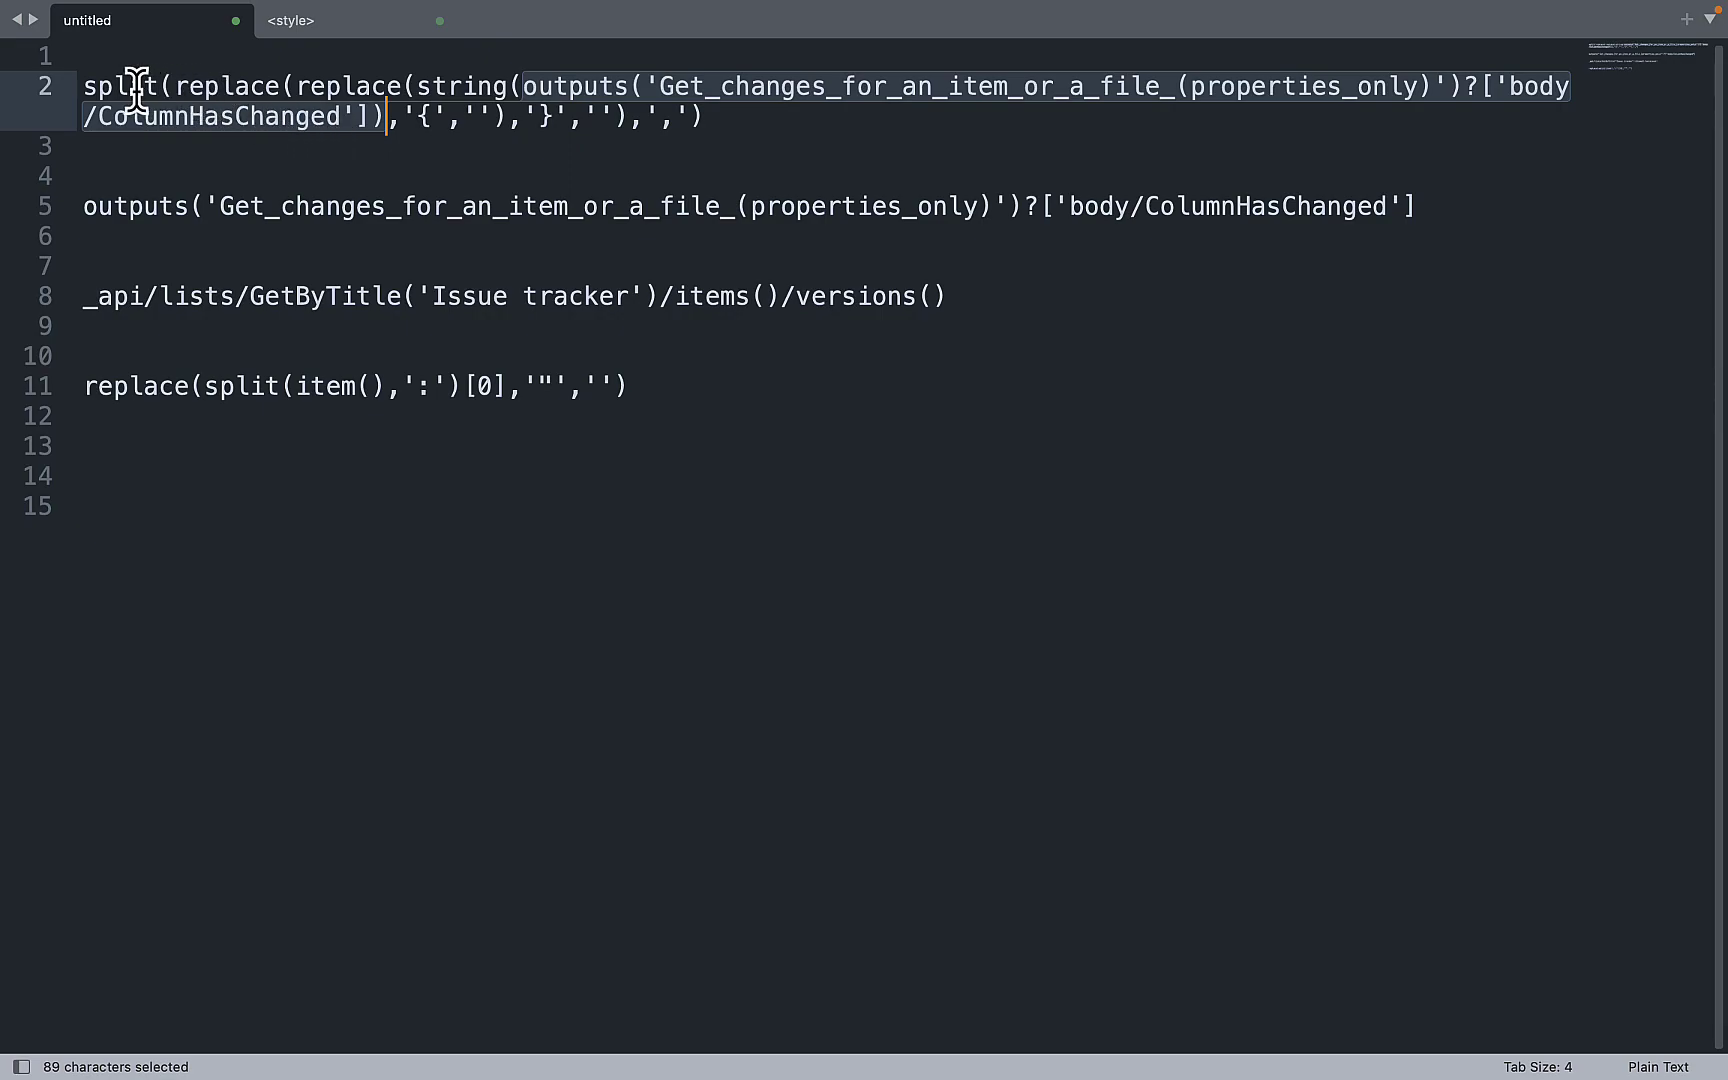
left_click(712, 122)
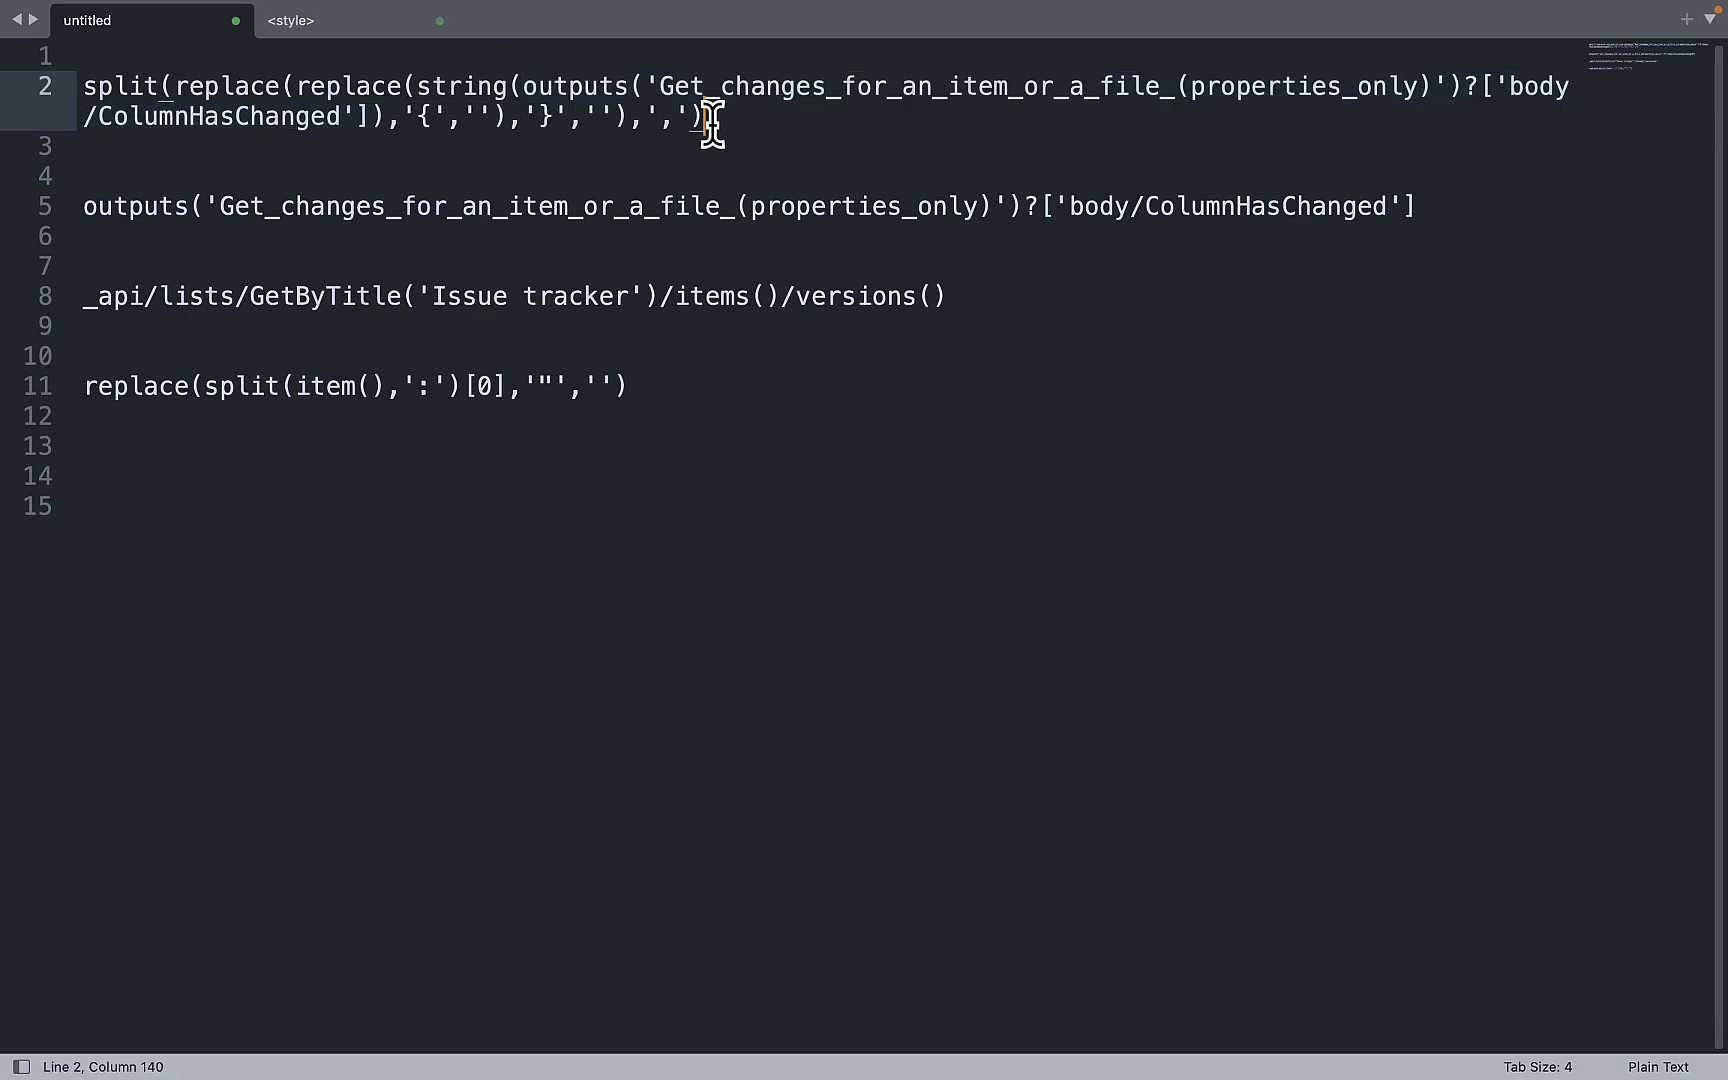
left_click_drag(712, 122, 80, 85)
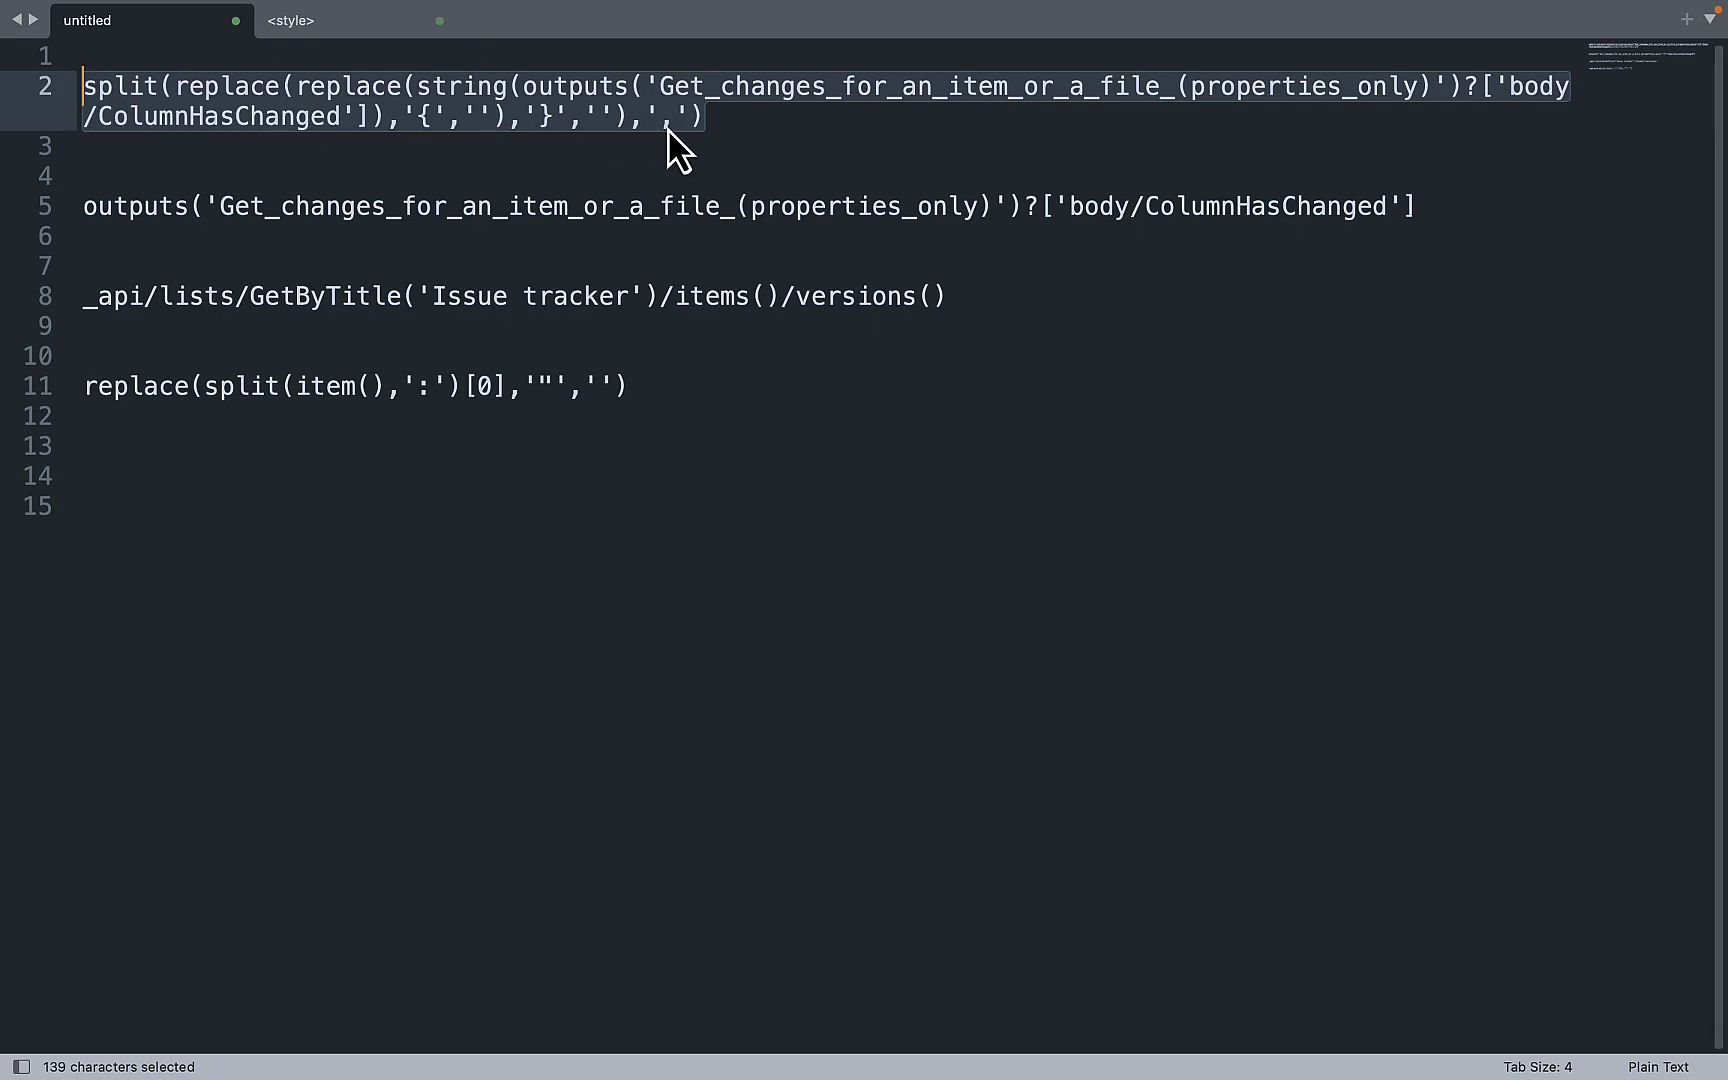
key("super+c")
key("super+Tab")
left_click(1510, 652)
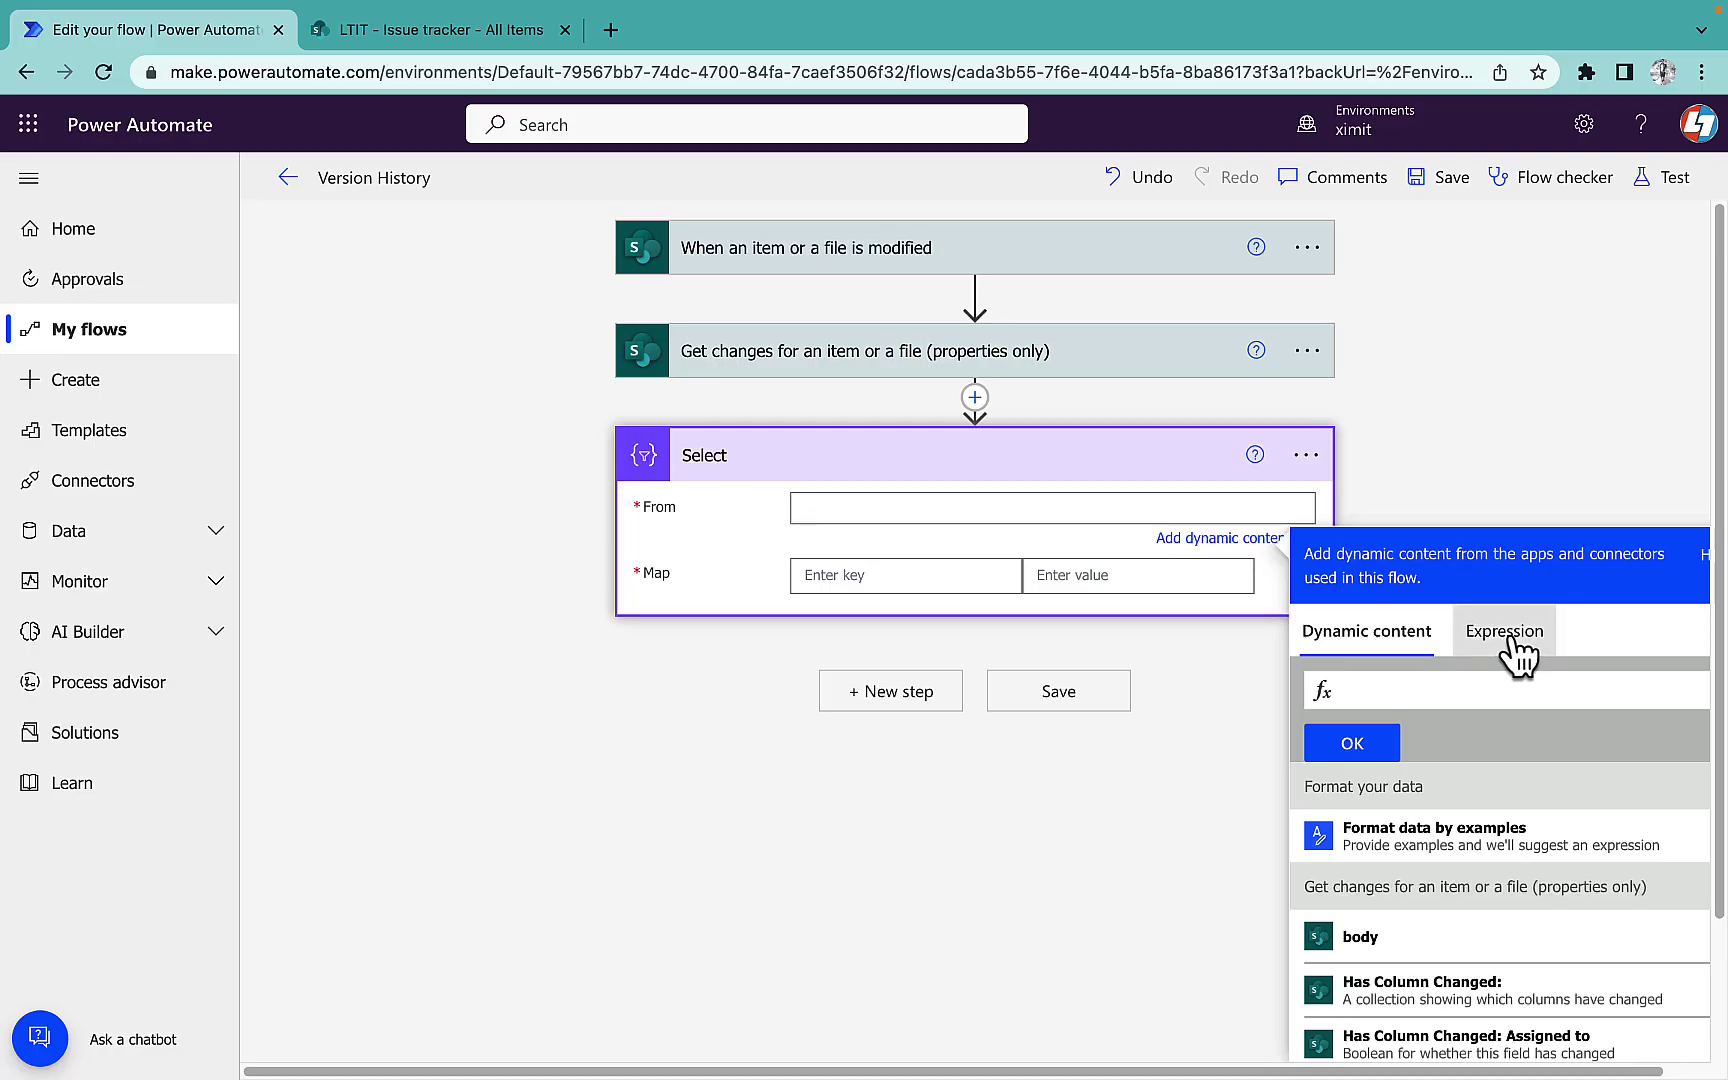
key("super+v")
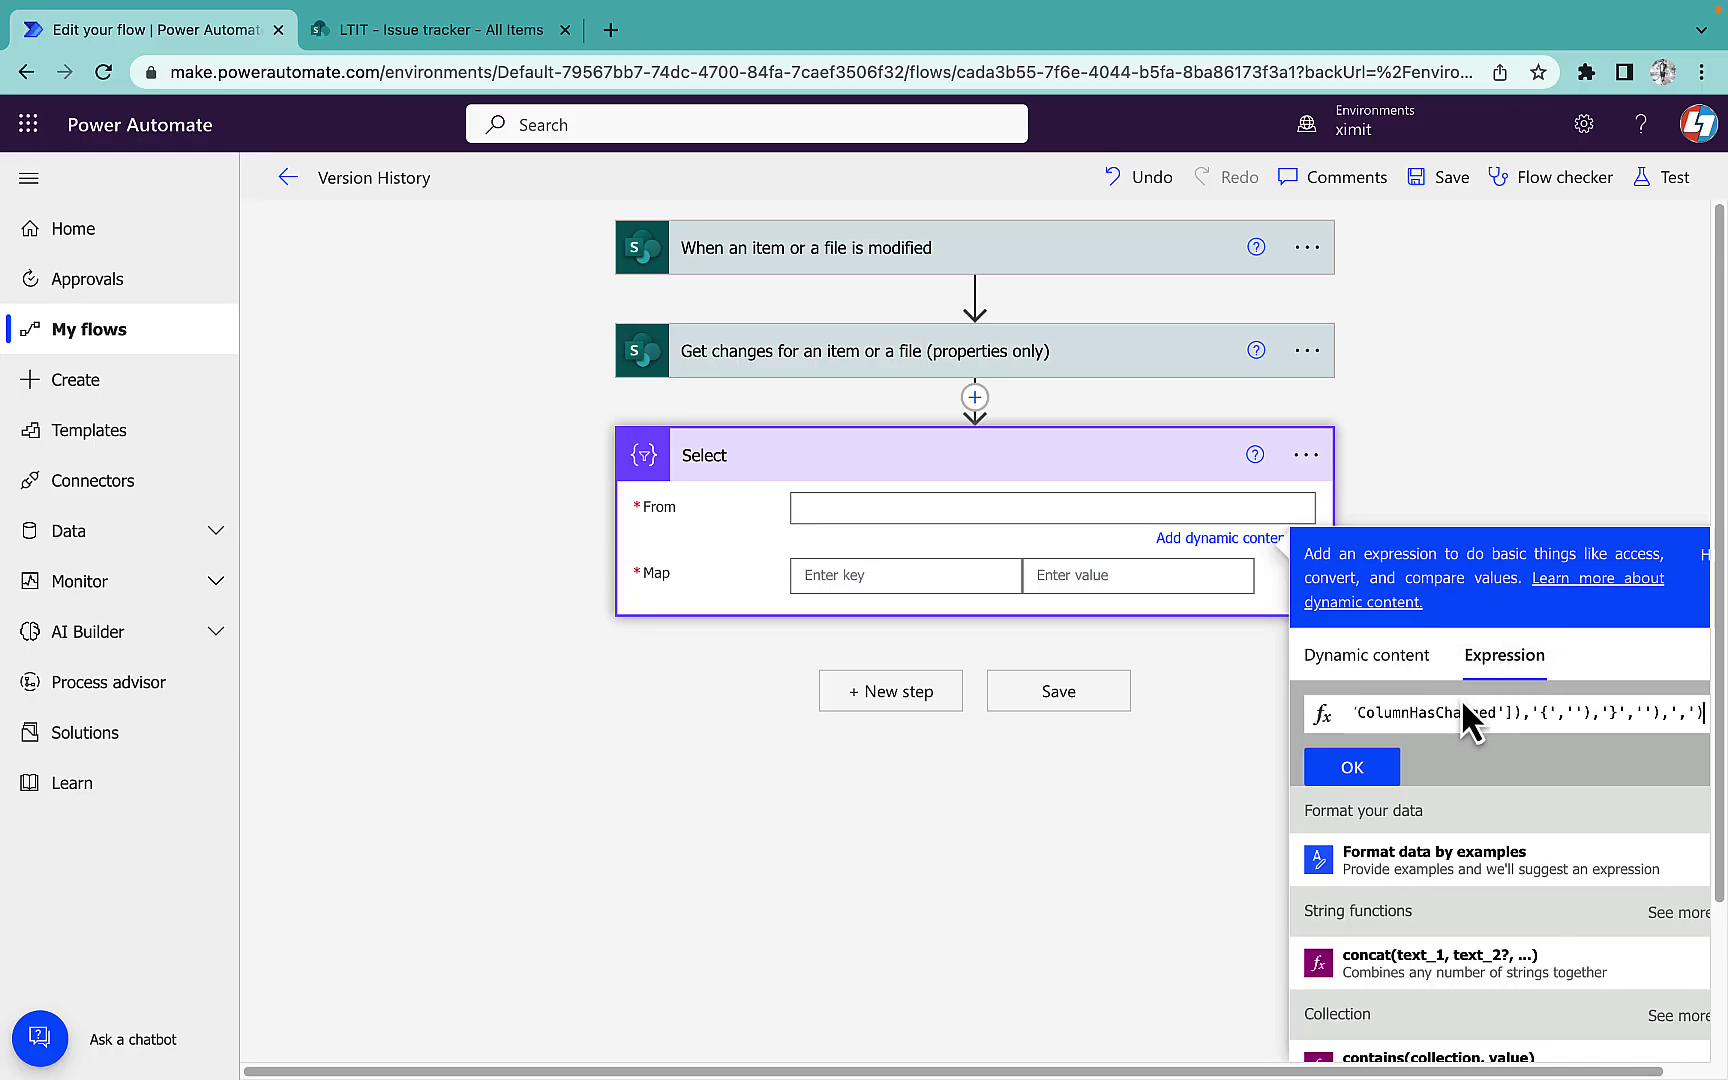
left_click(1385, 773)
left_click(1480, 437)
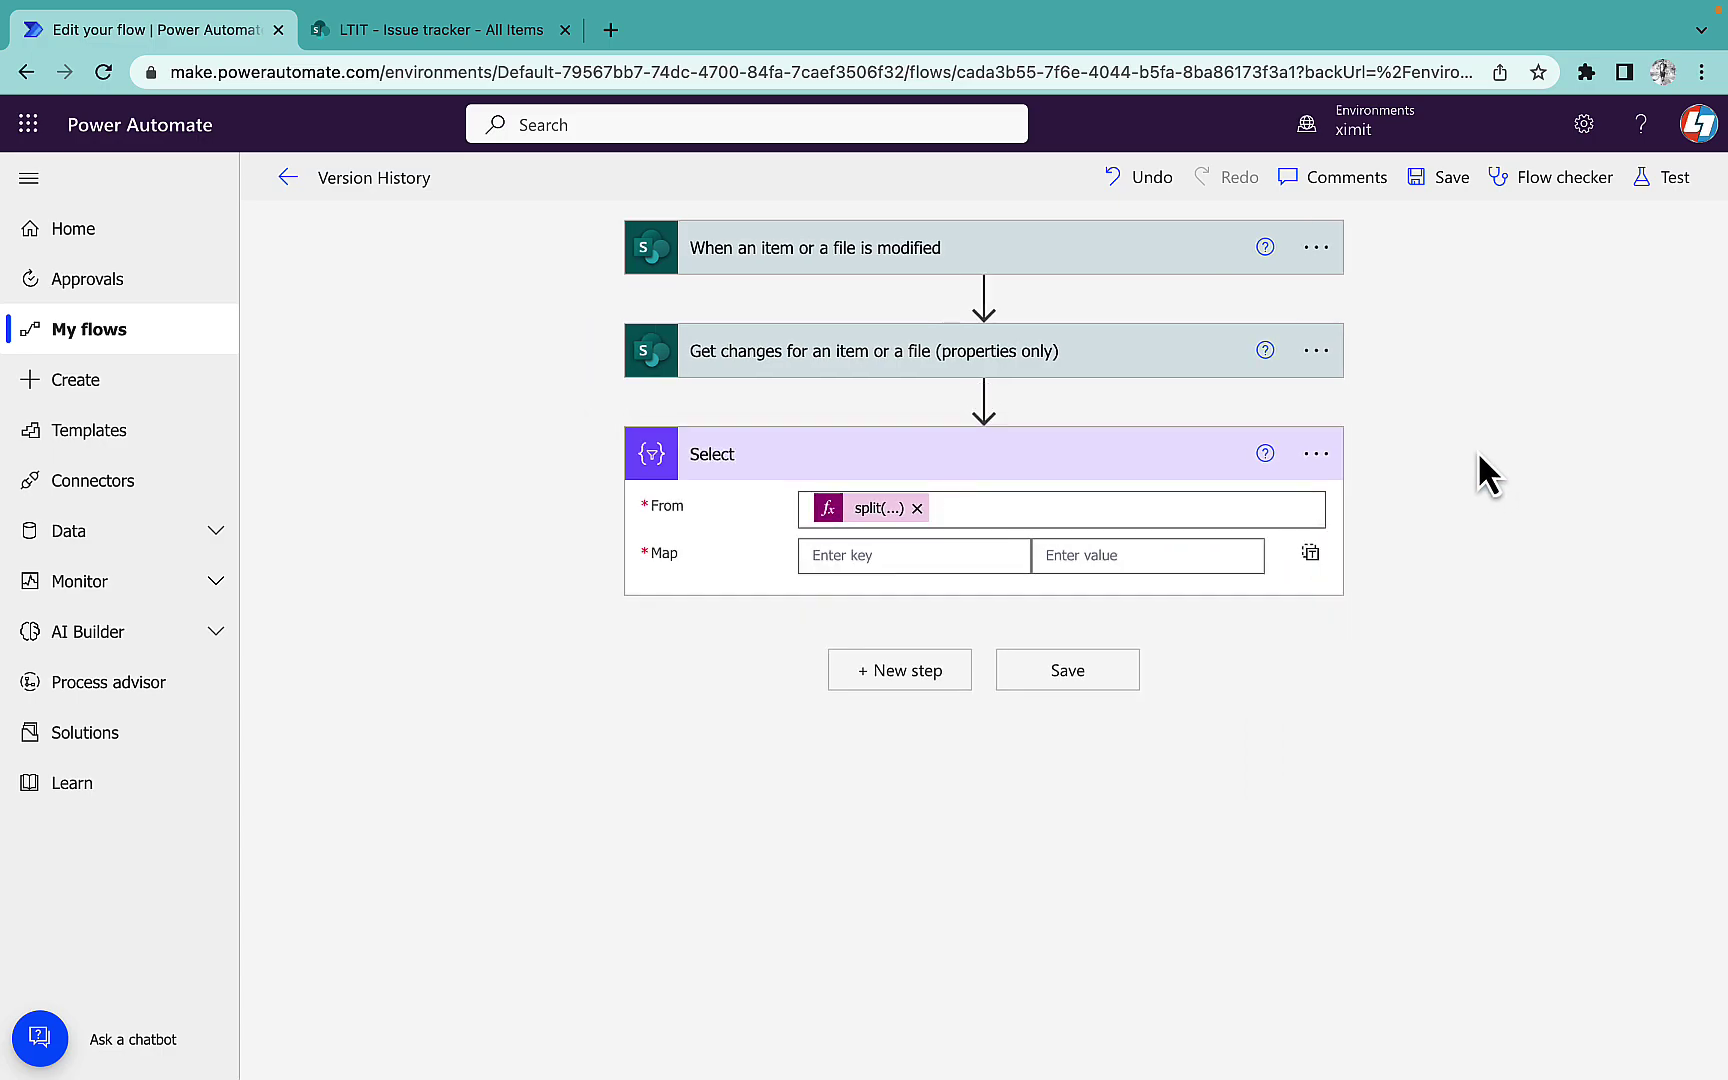
- Add a Name key to Select's Map with the expression replace(split(item(),':')[0],'"','') copied from the text editor as its value
left_click(866, 562)
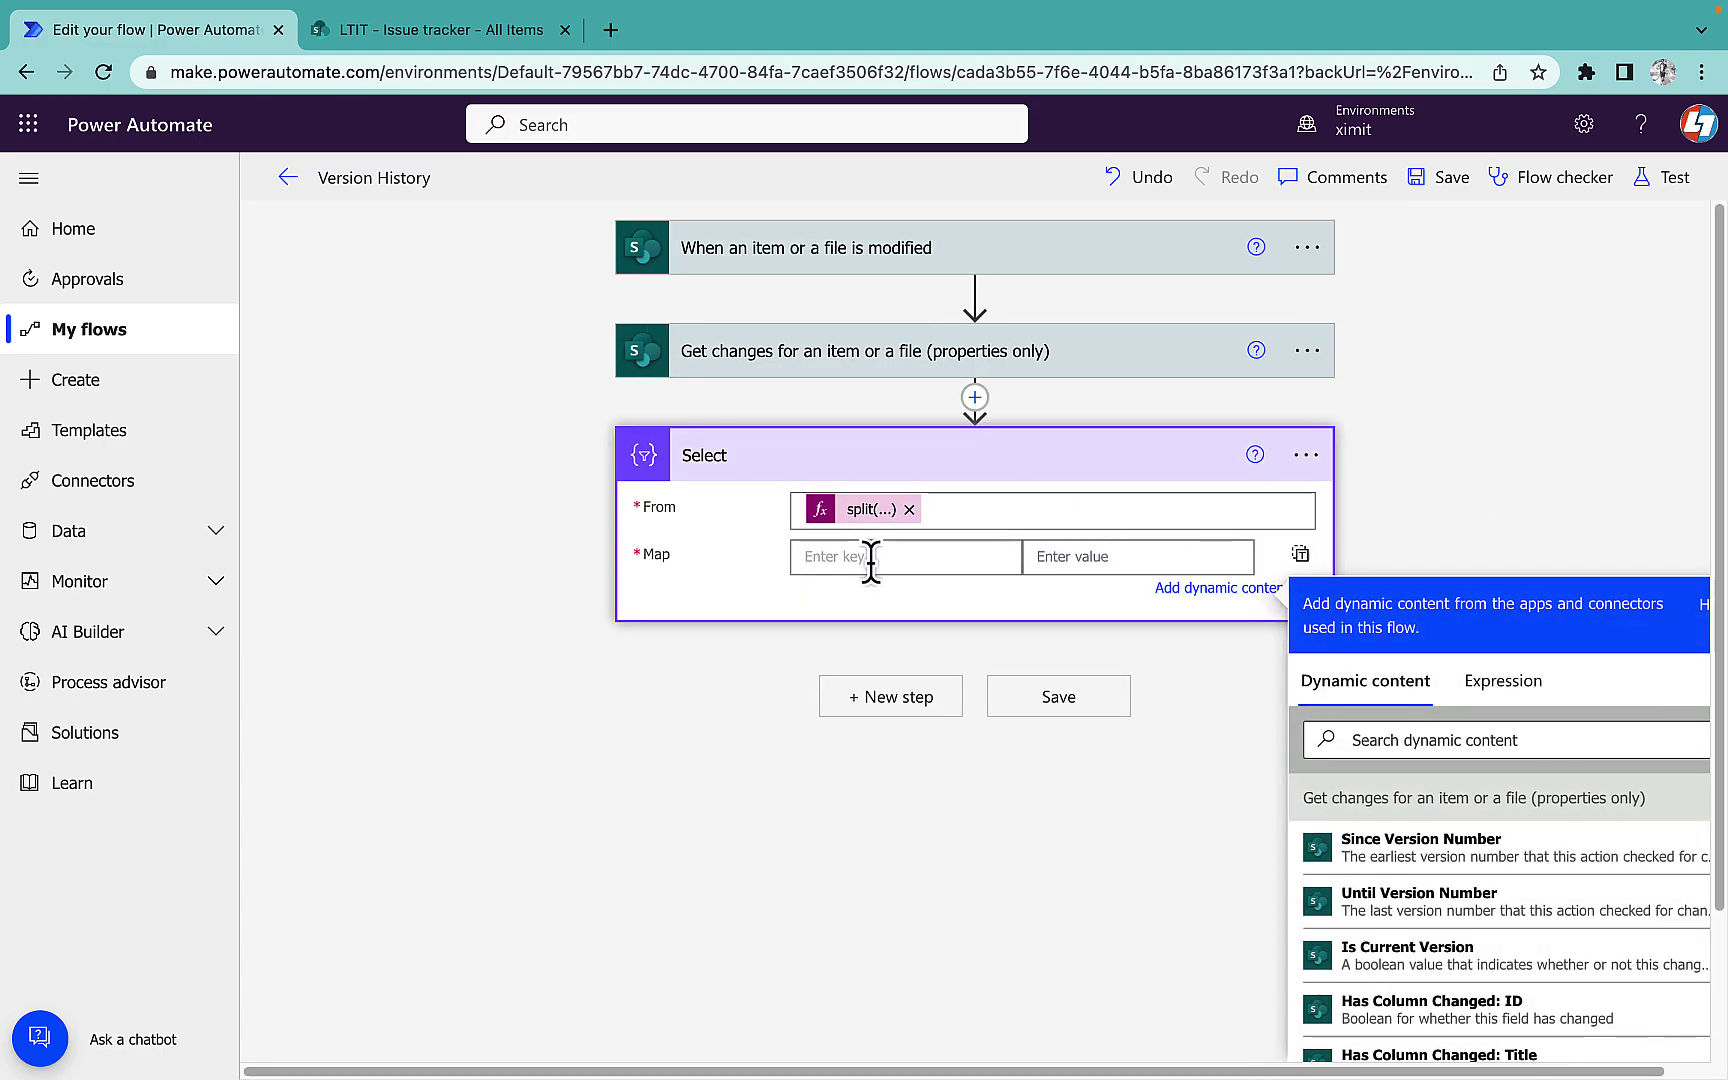
type("Name")
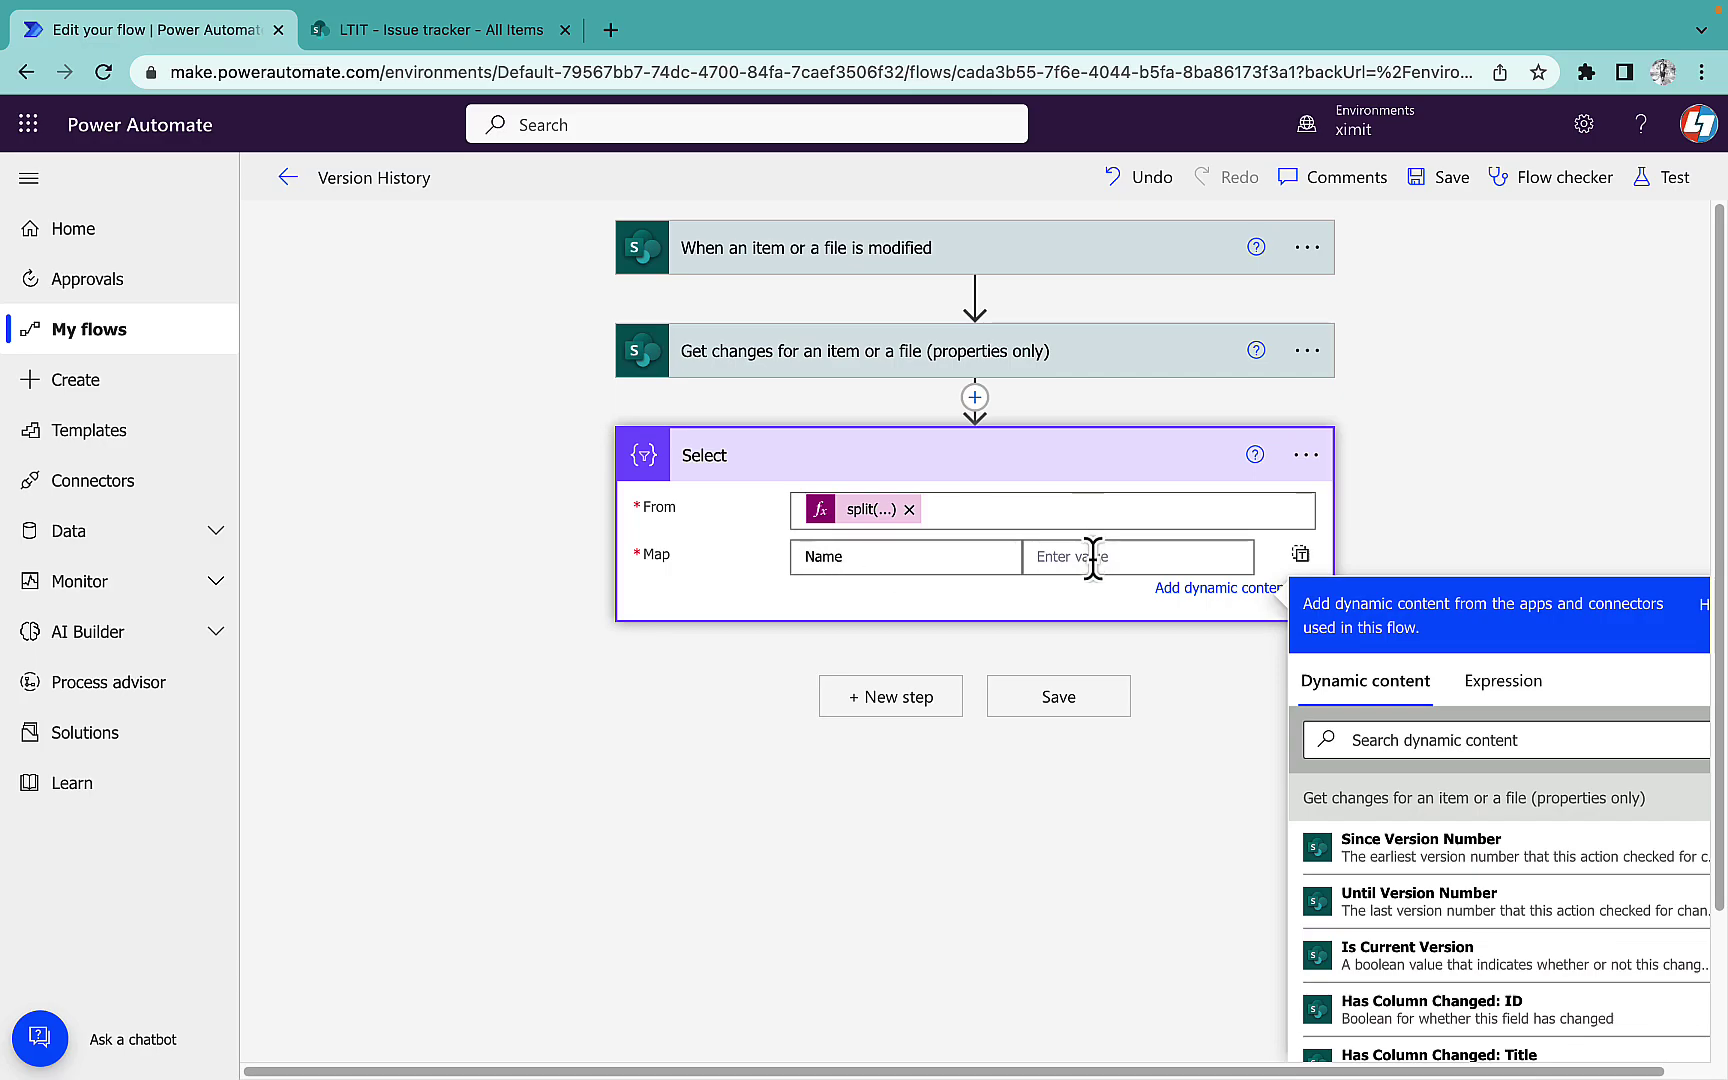
left_click(1093, 558)
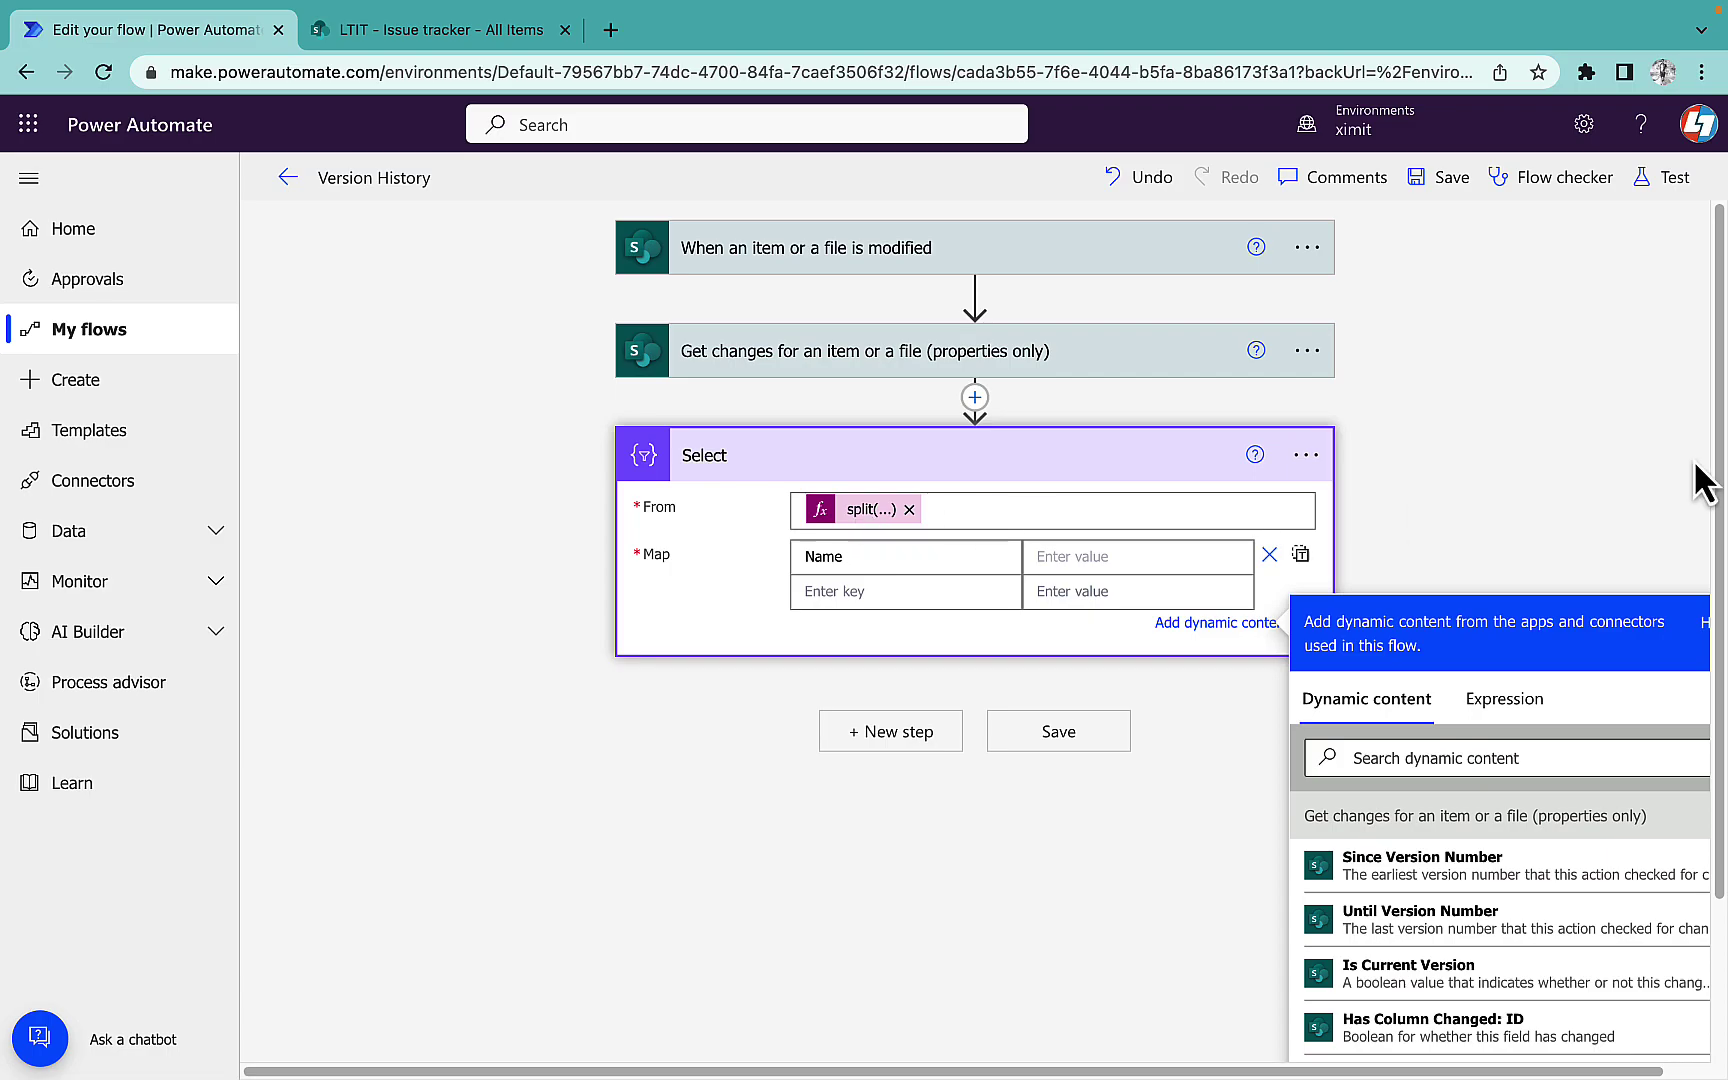
scroll(1585, 470, "down", 1)
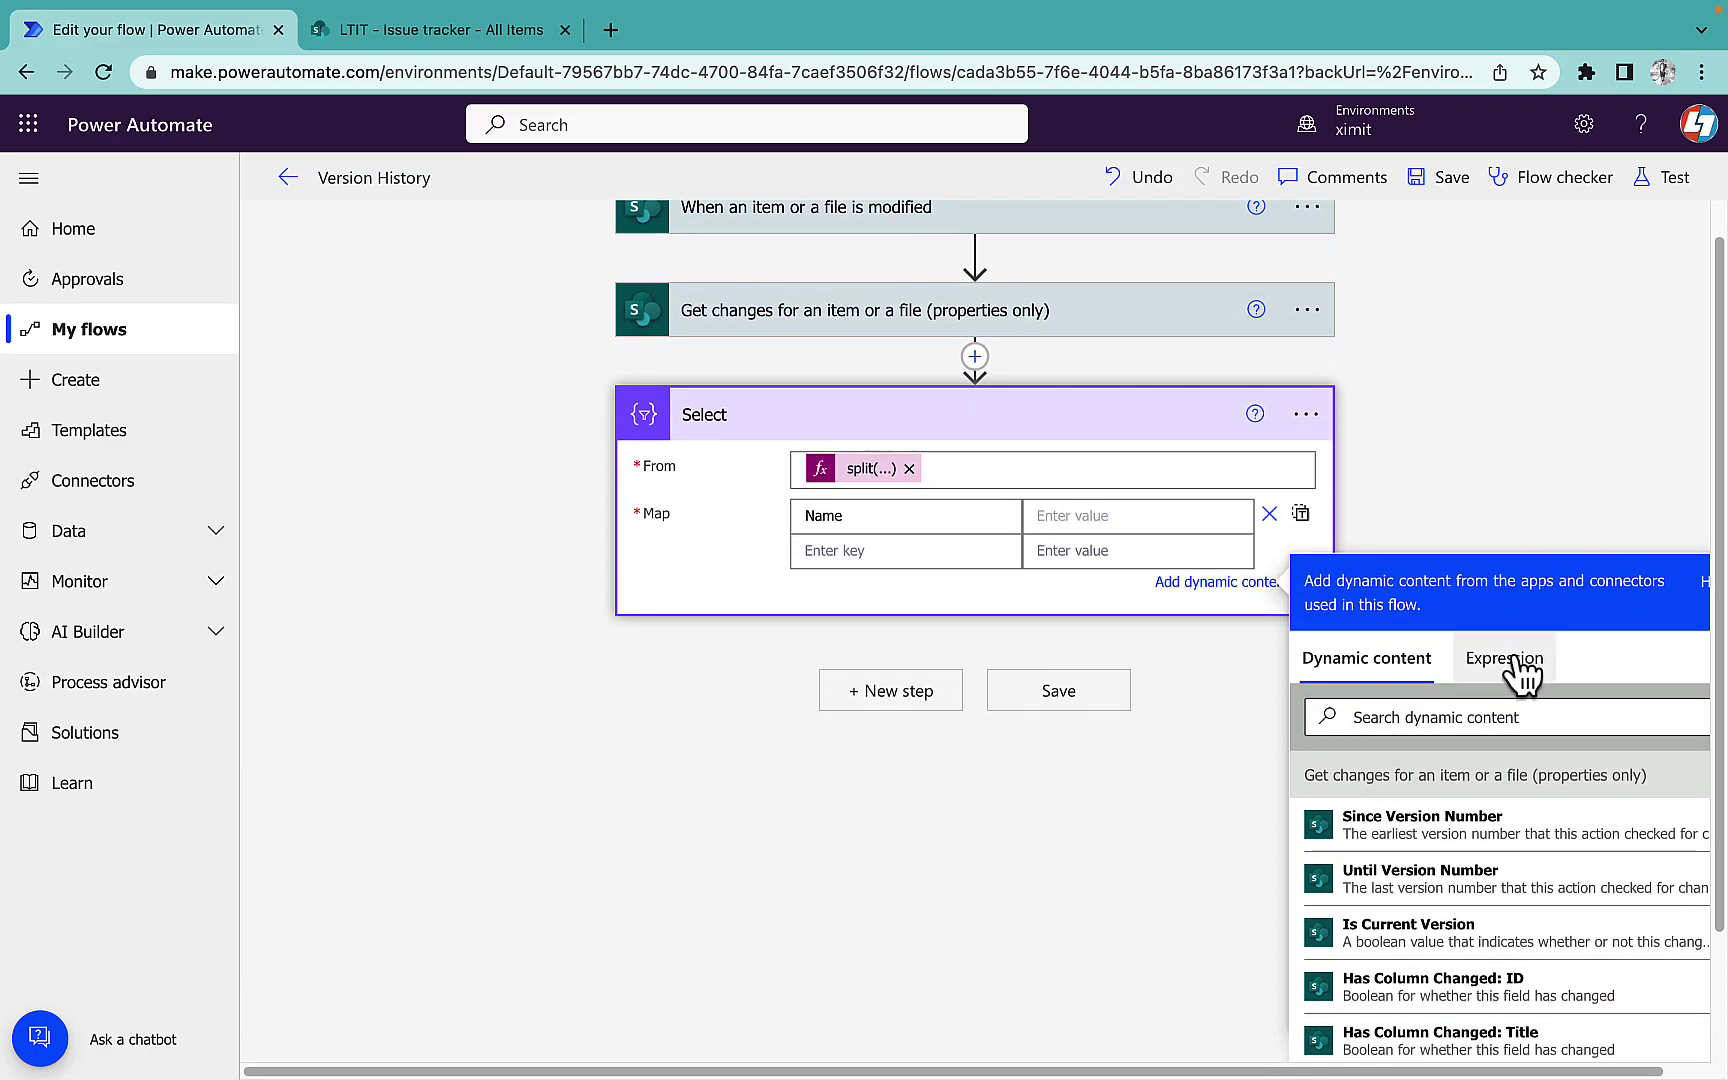
left_click(1518, 664)
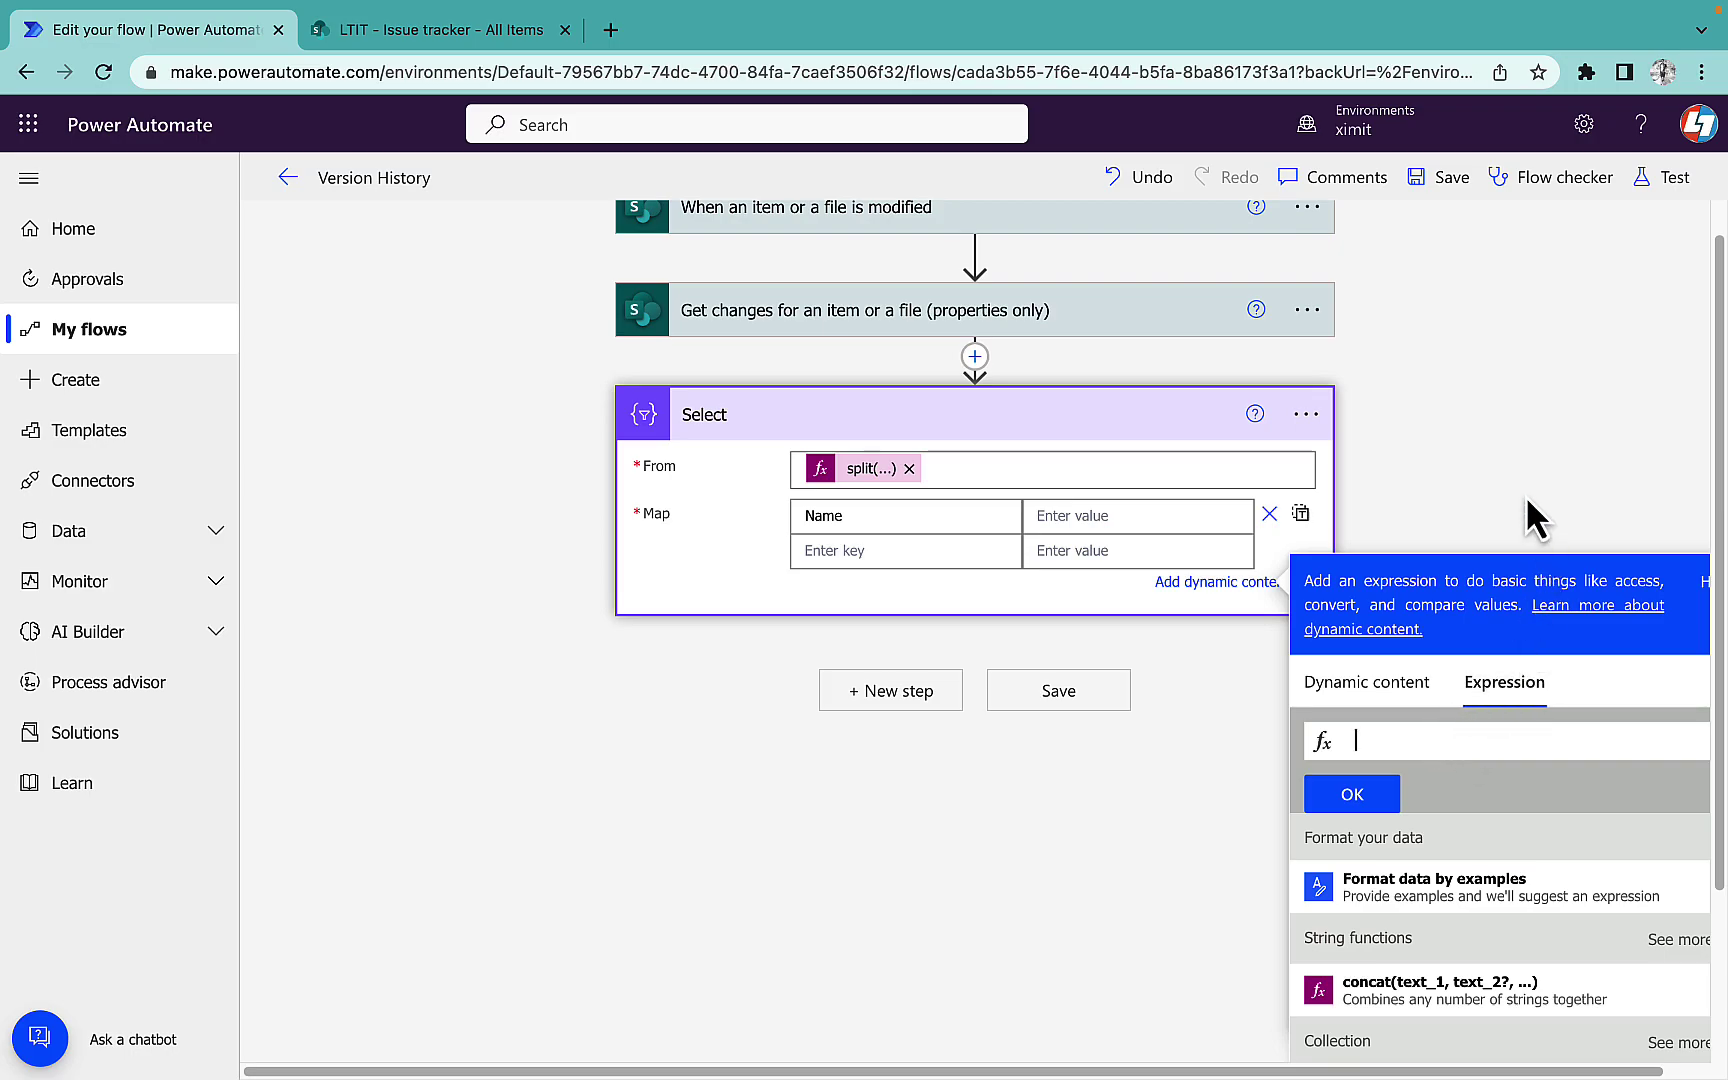
key("super+Tab")
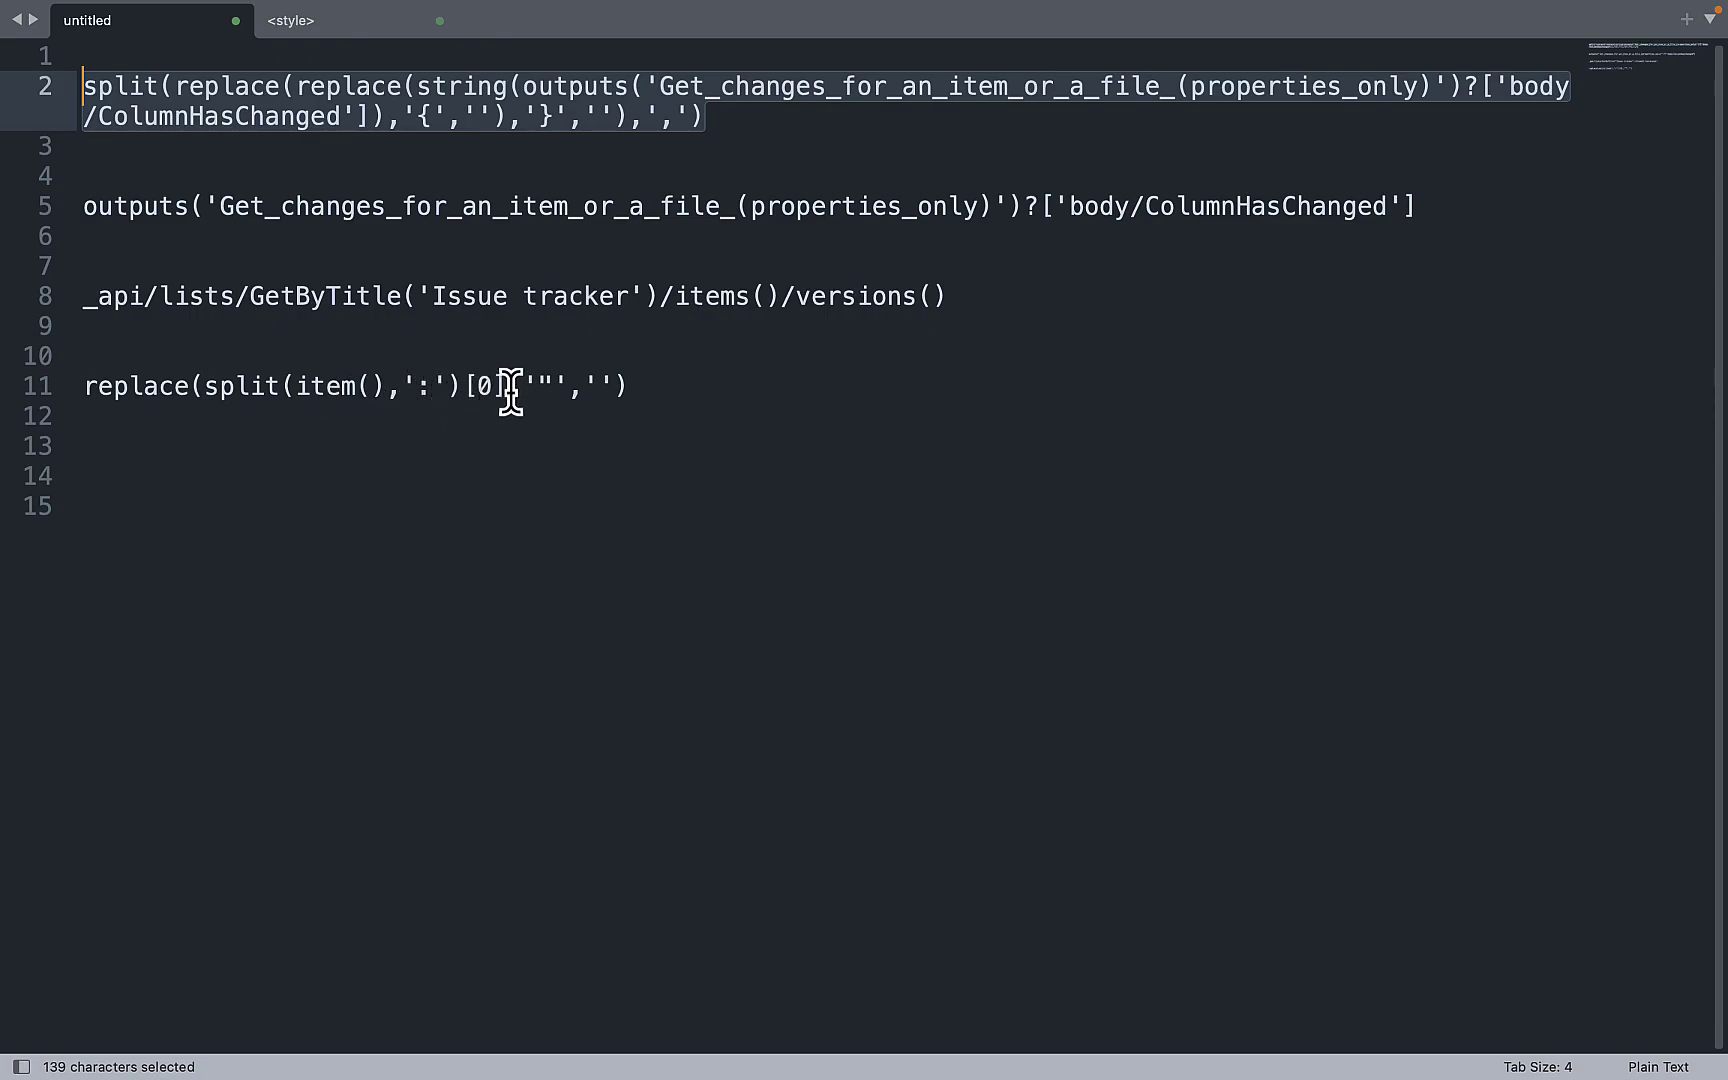
left_click_drag(506, 386, 219, 386)
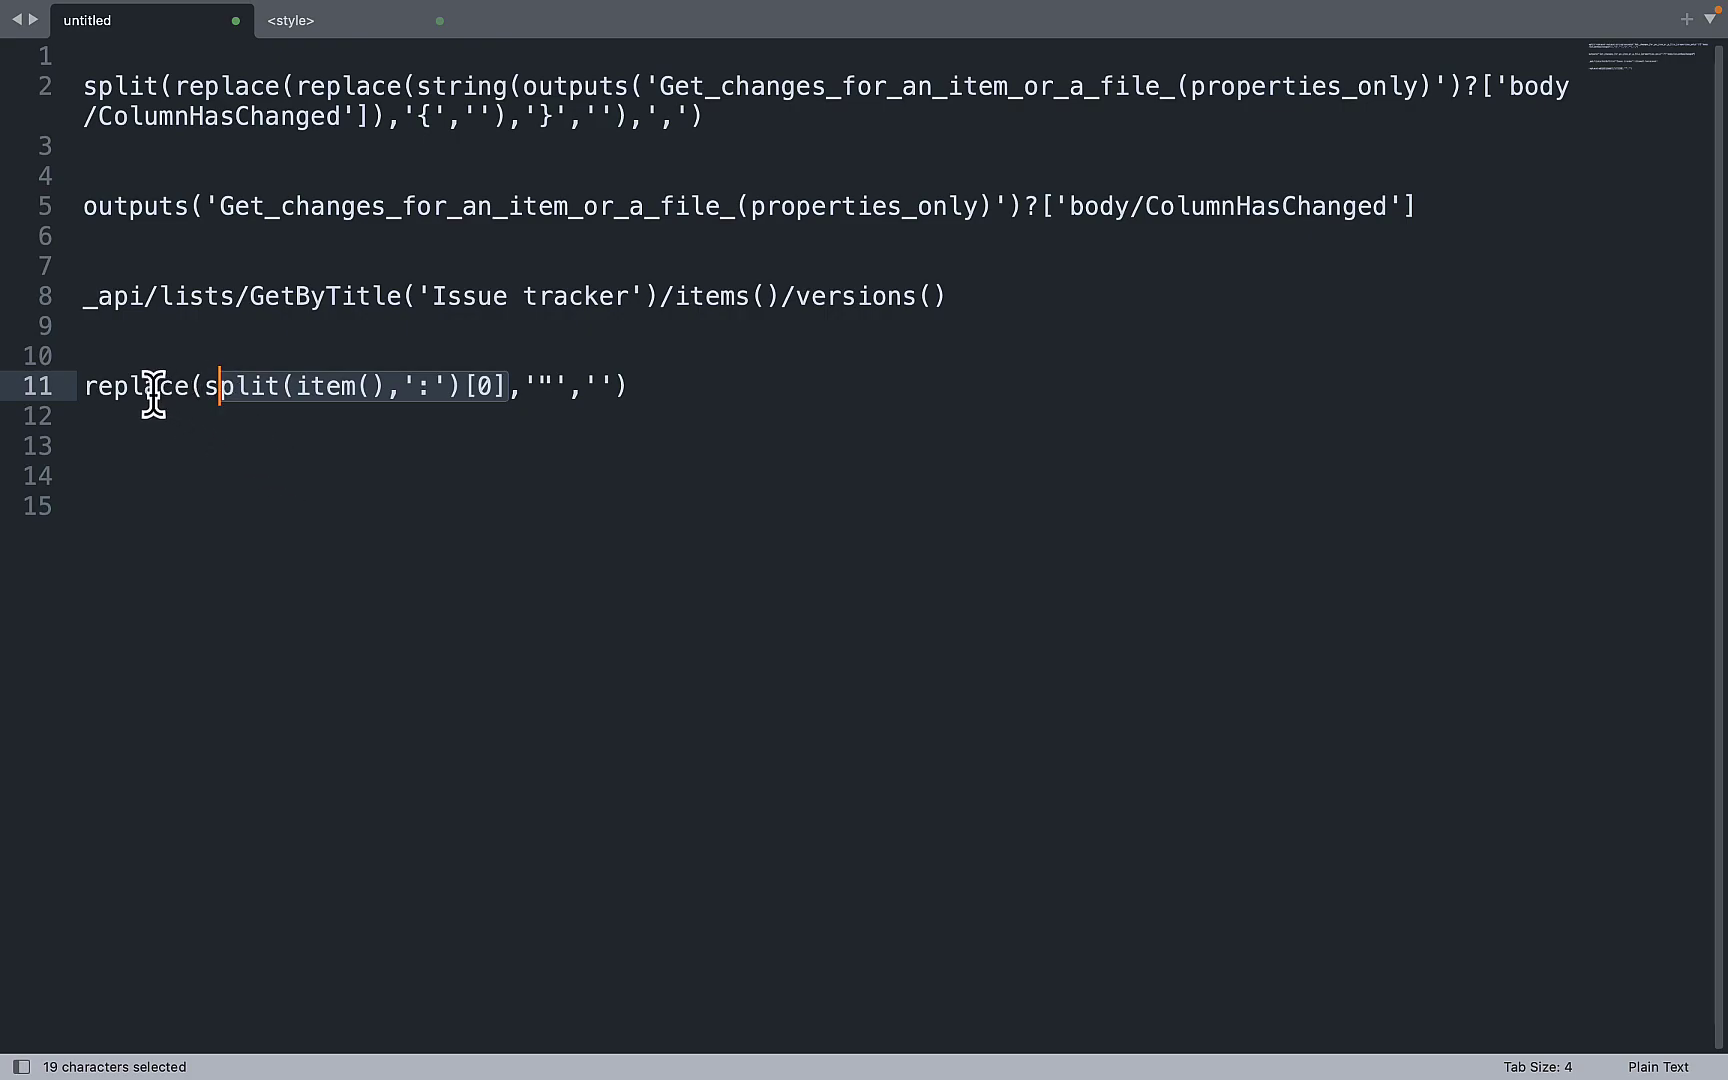
left_click(625, 388)
left_click_drag(625, 388, 88, 390)
key("super+c")
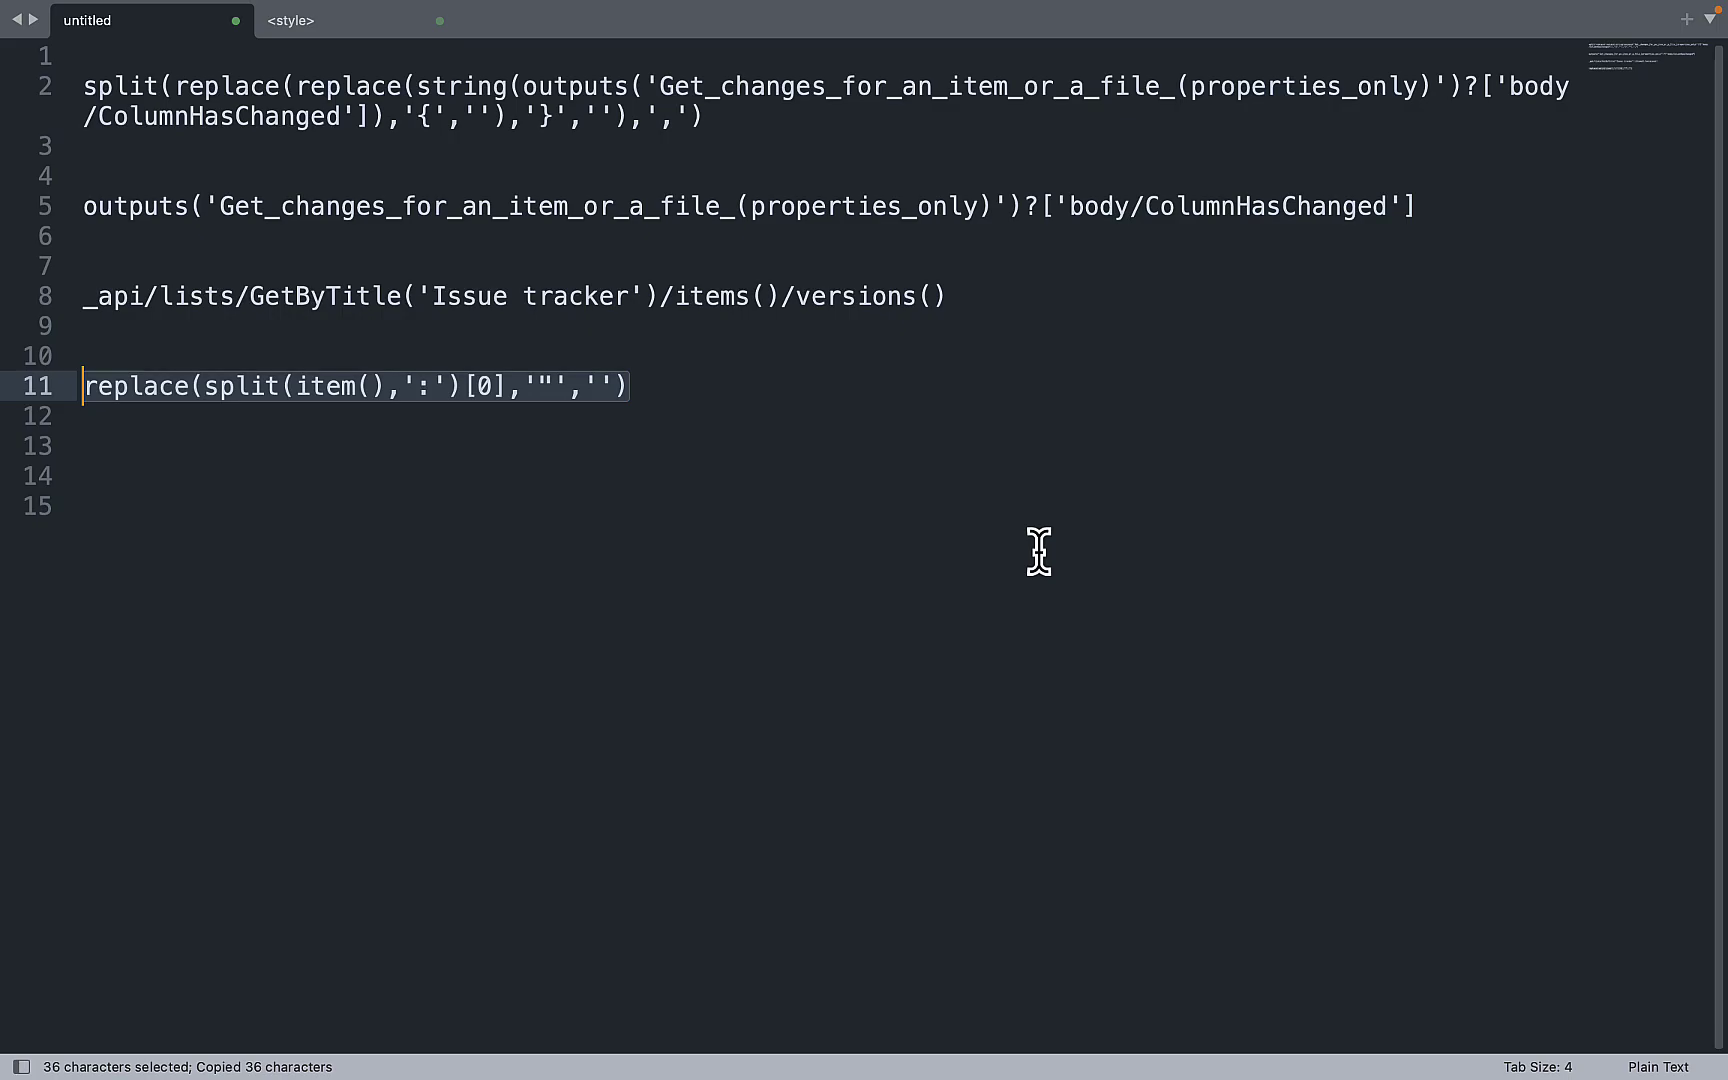
key("super+Tab")
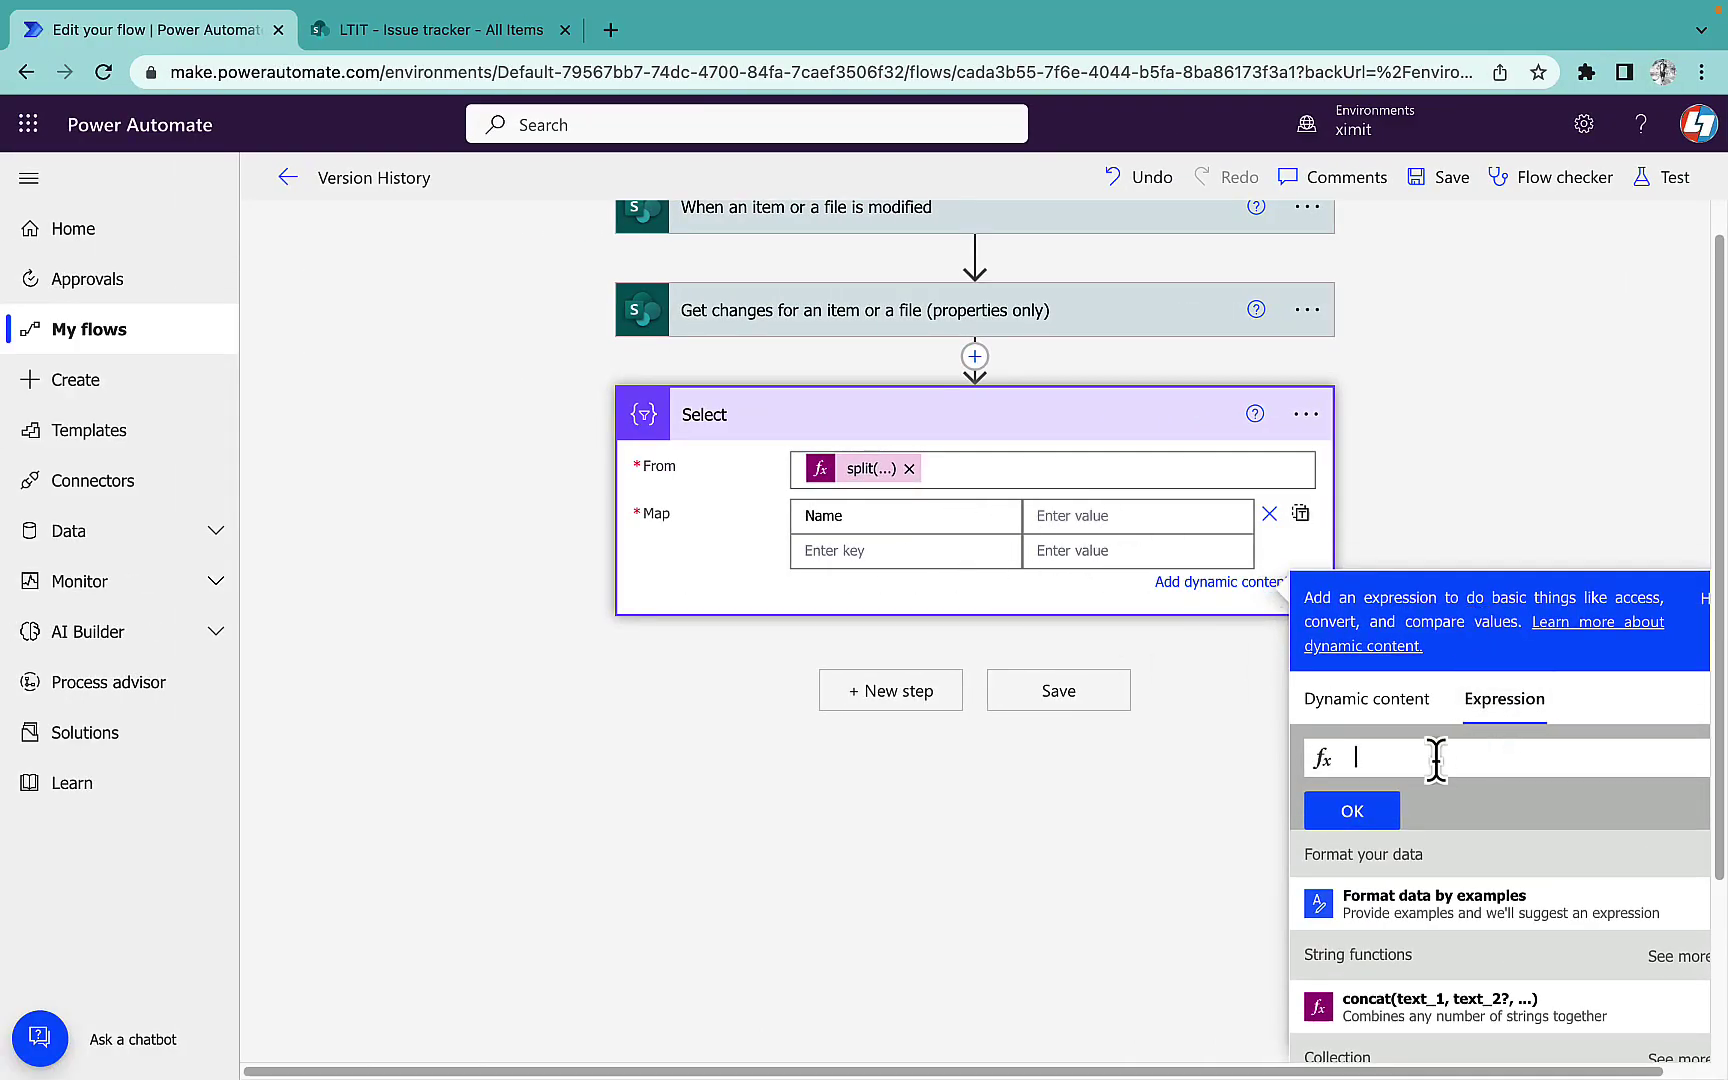
key("super+v")
left_click(1368, 818)
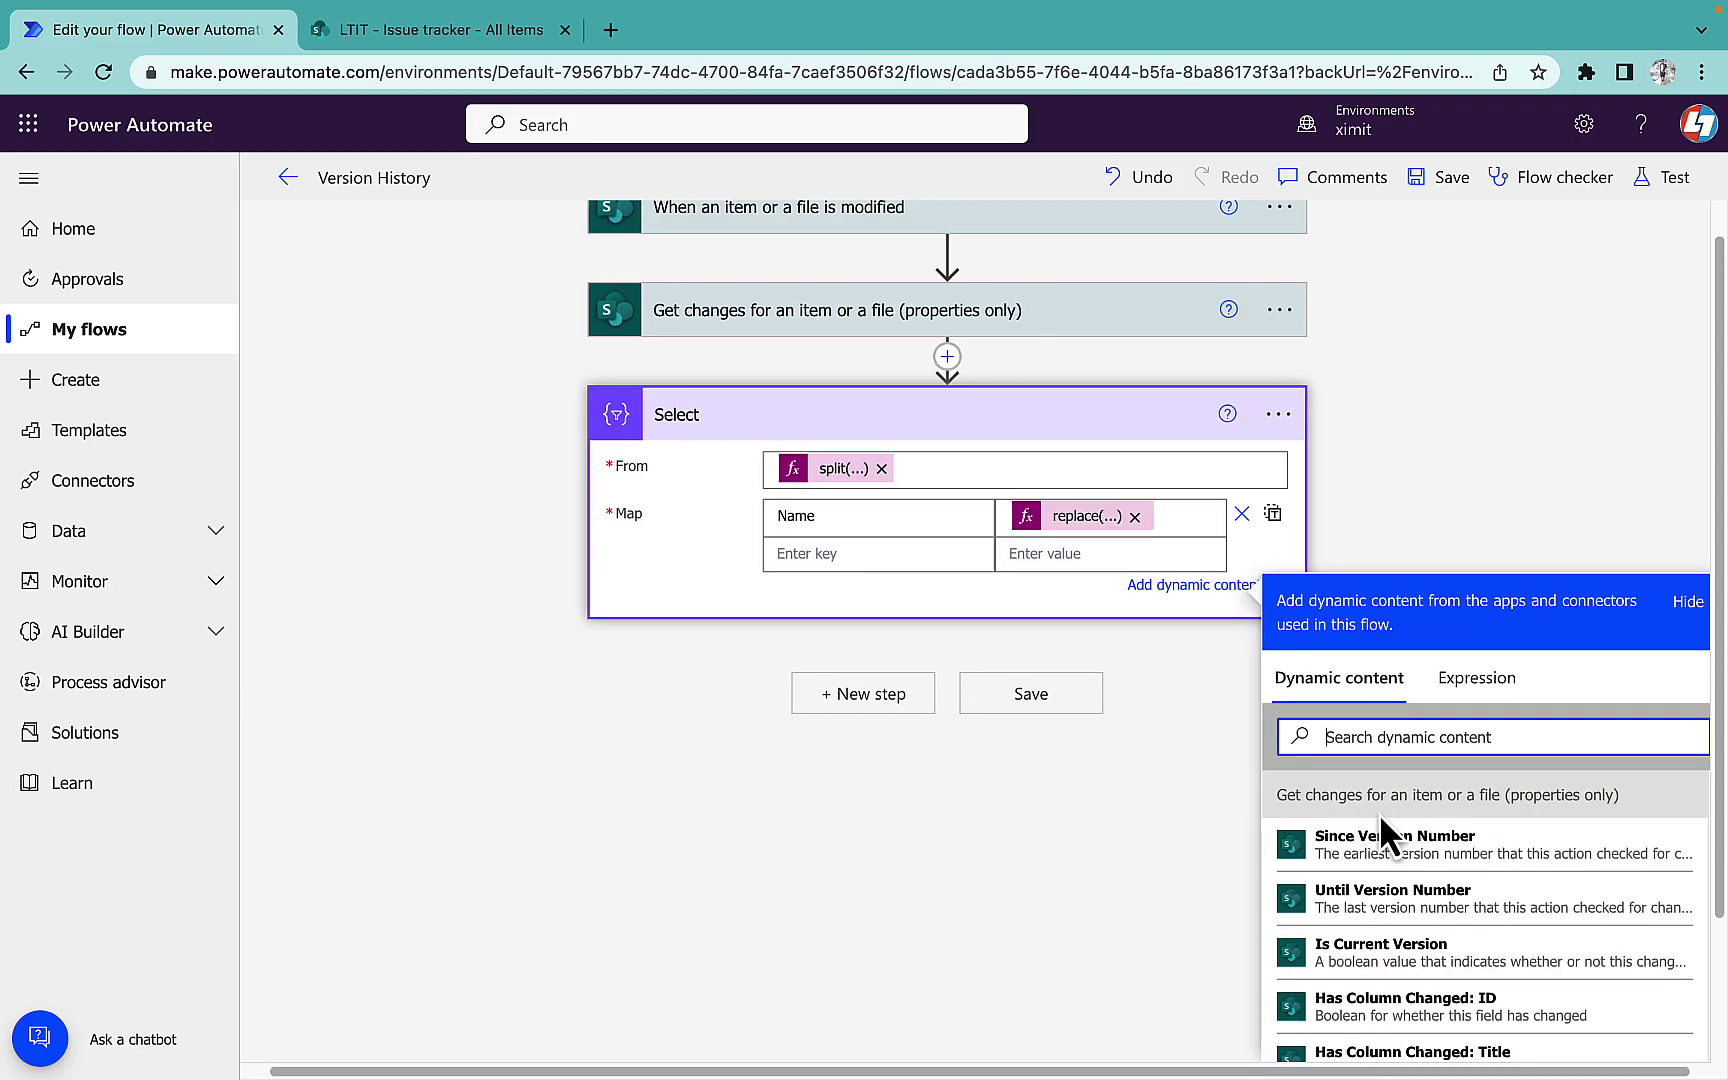
- Add a Value key to Select's Map using the same replace(split(item(),':')) expression, changing its index to return the part after the colon
left_click(892, 553)
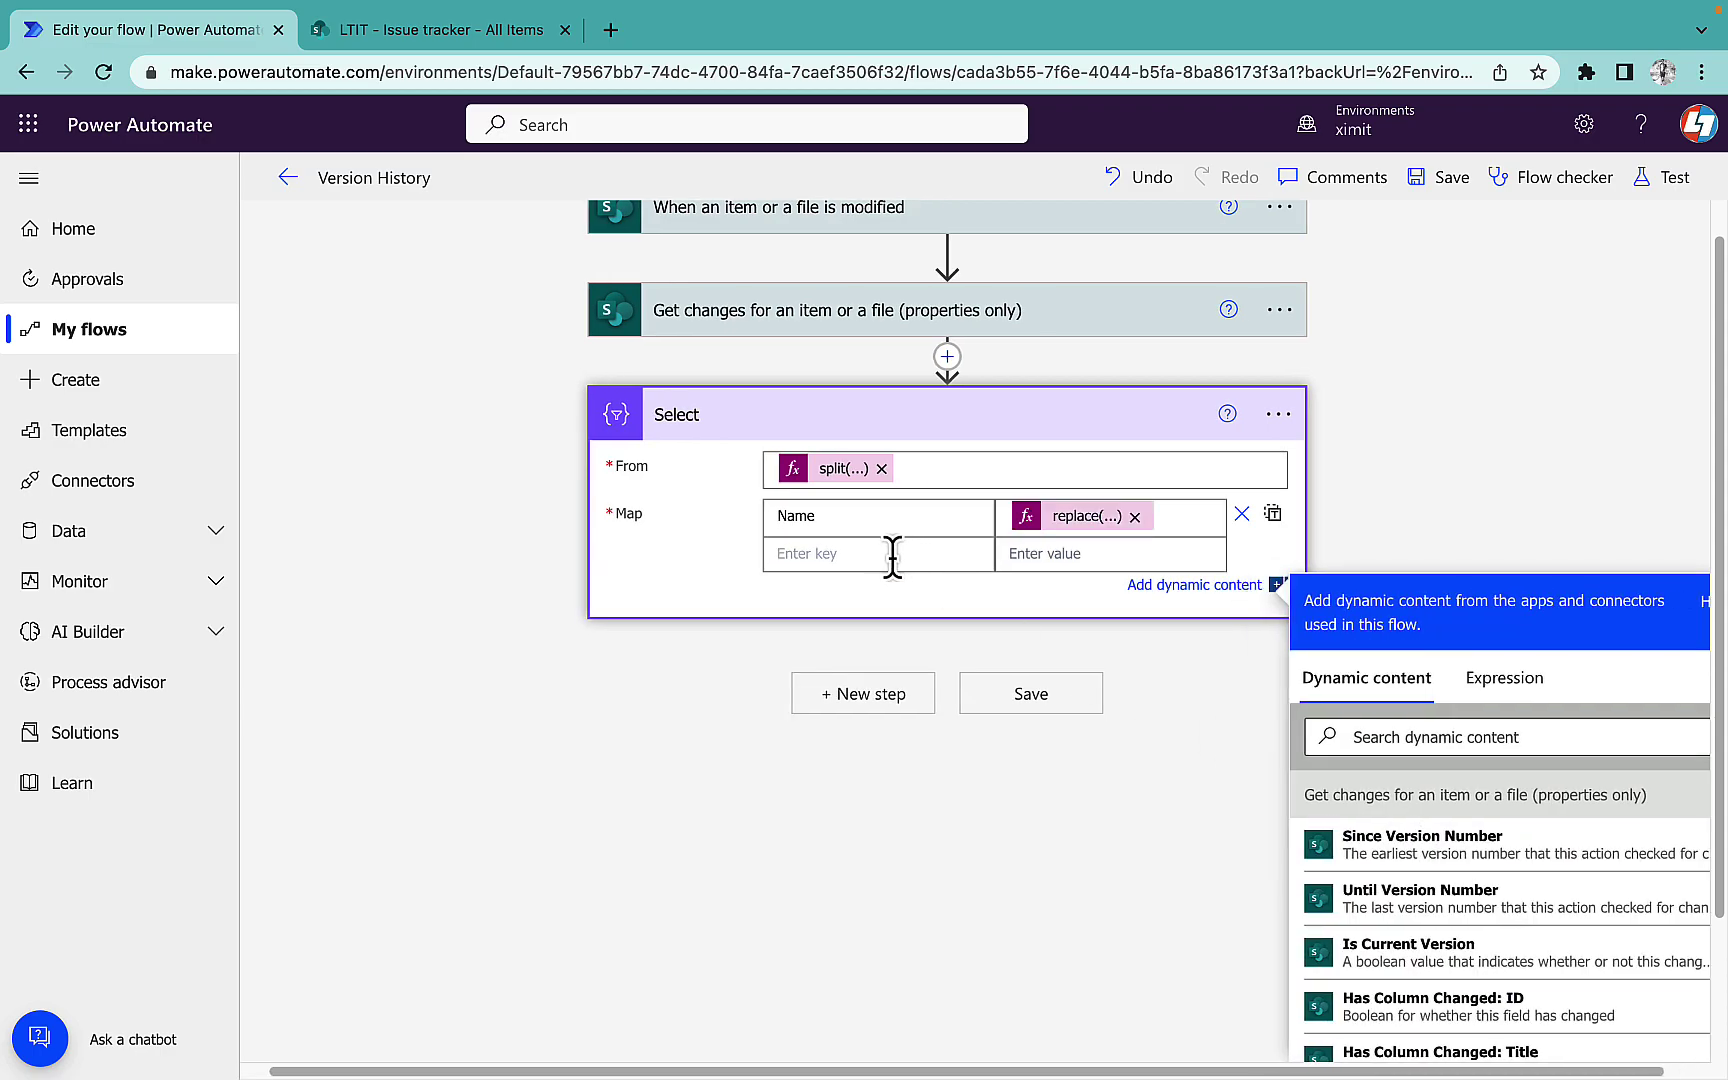
type("Value")
left_click(1075, 551)
left_click(1487, 712)
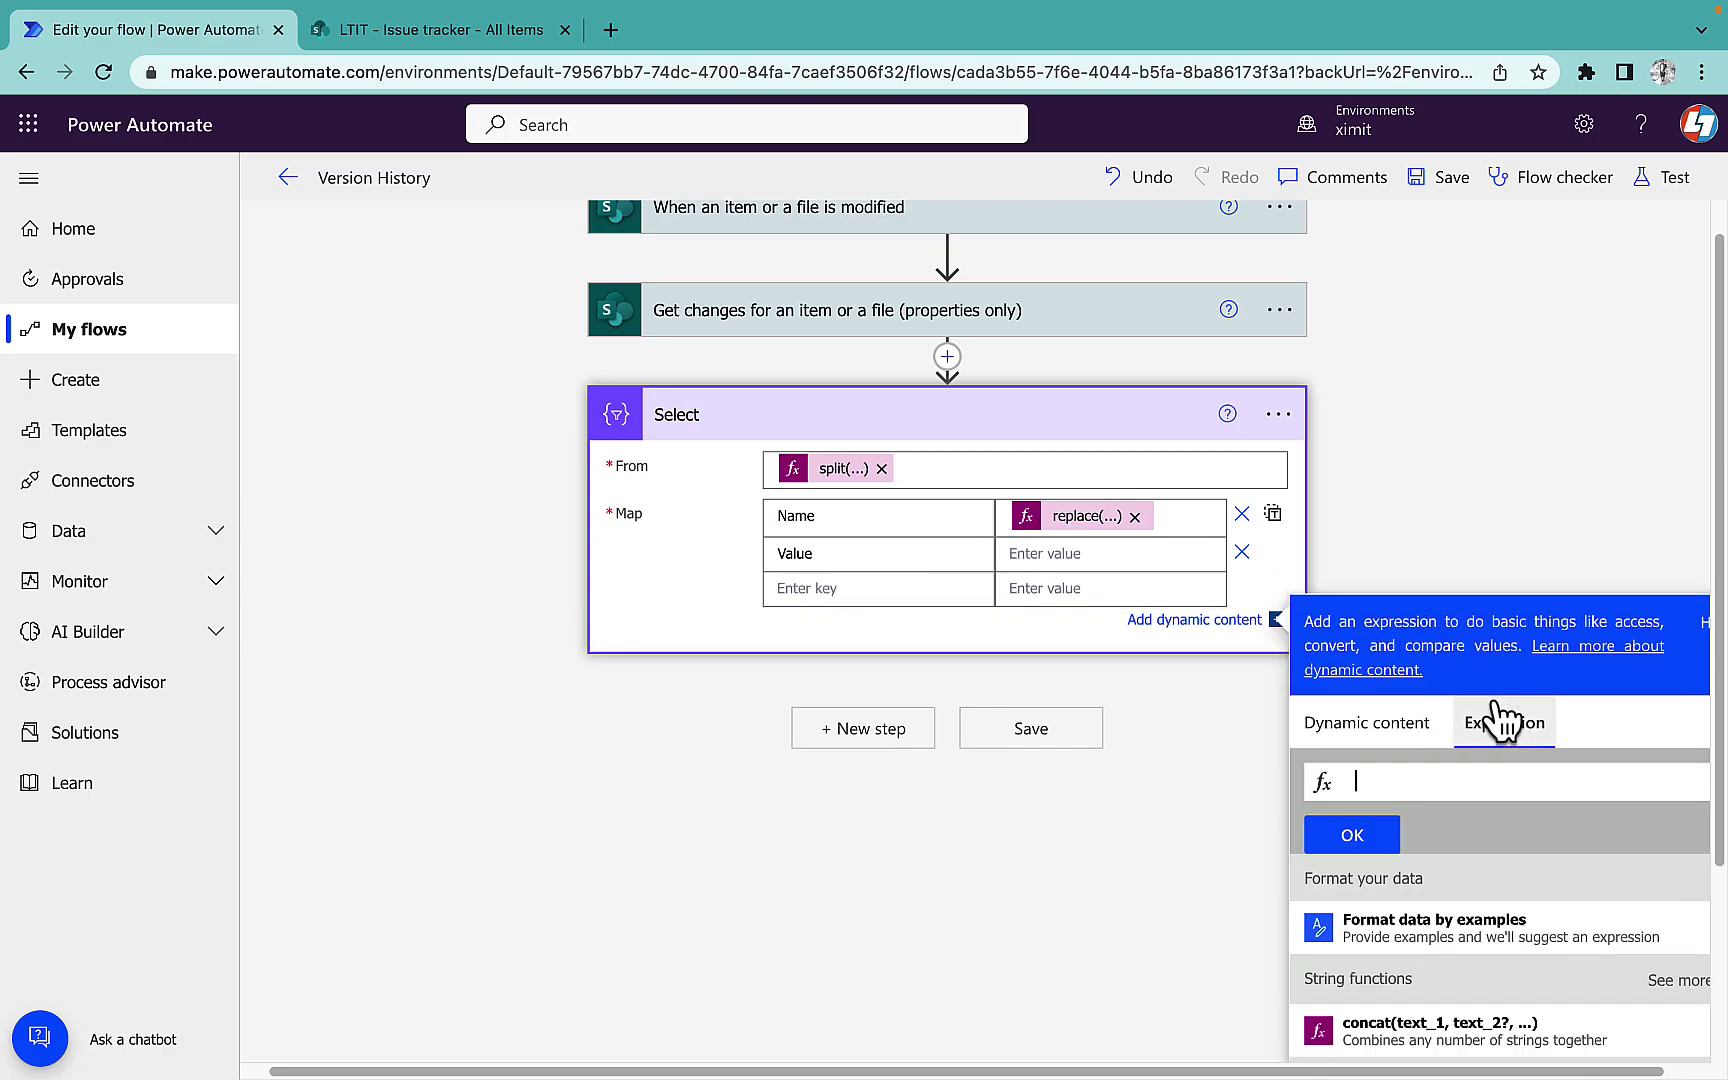
key("super+v")
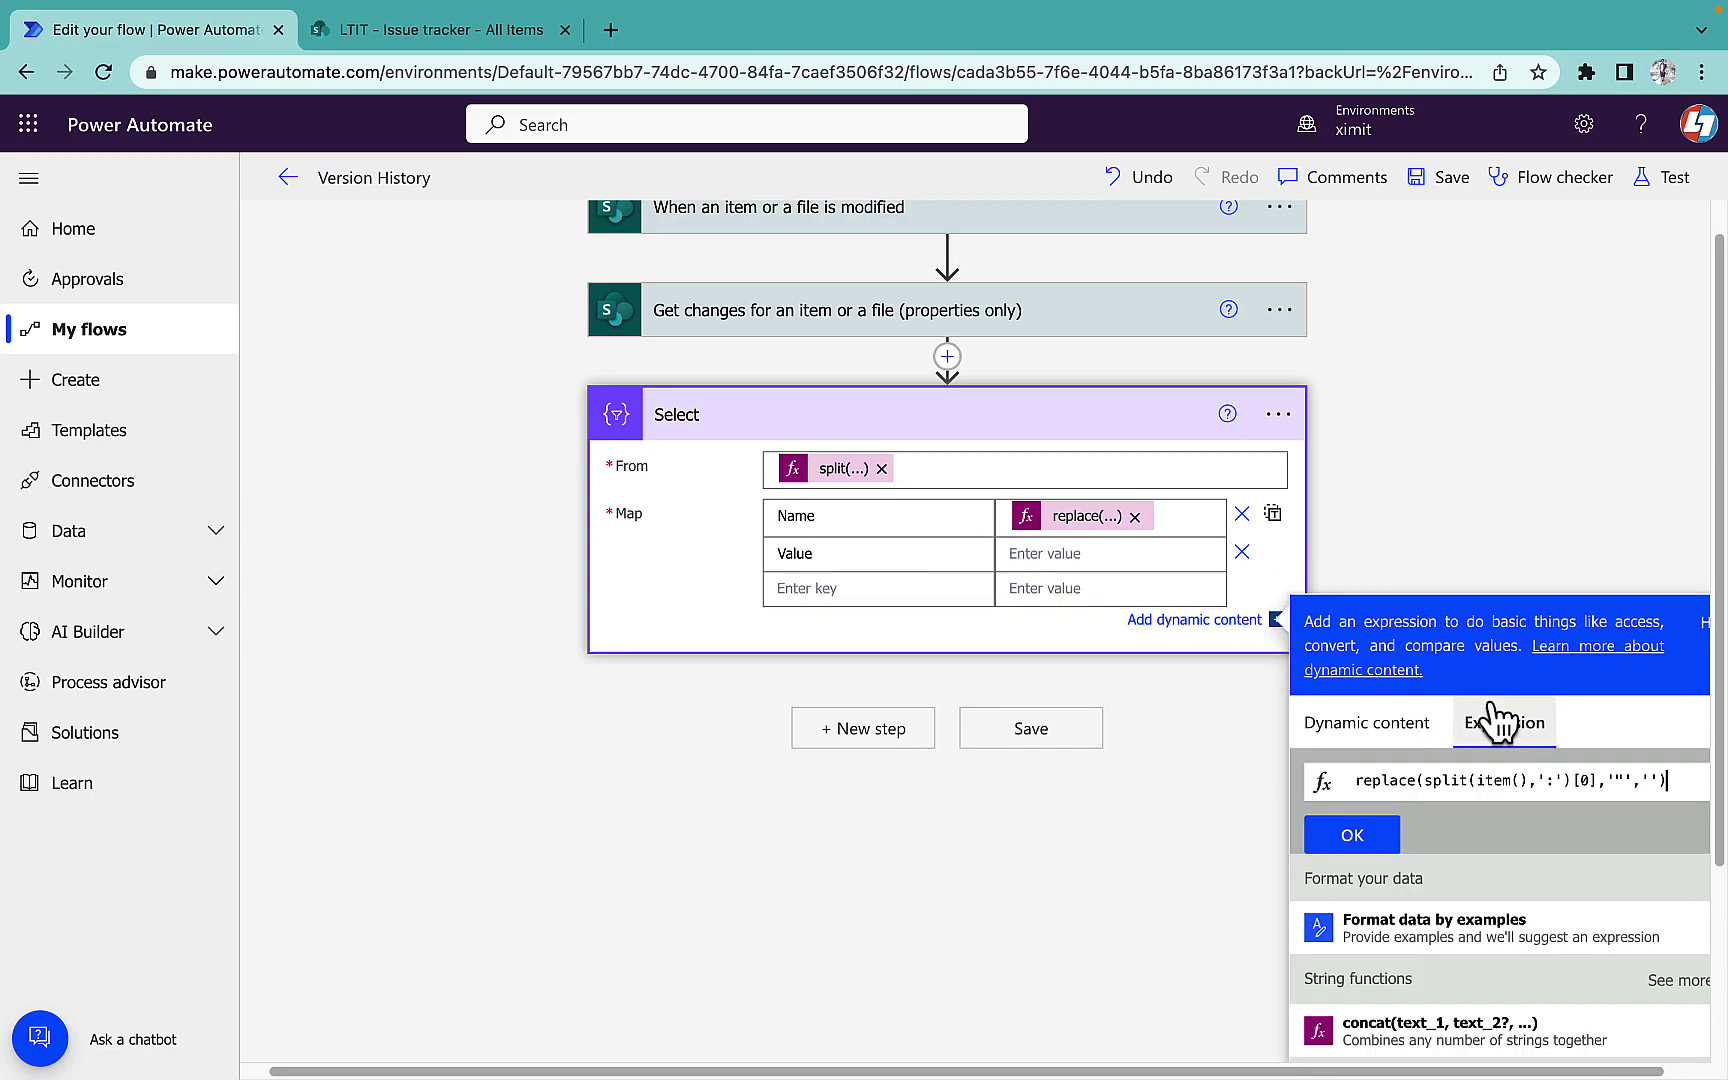
double_click(1586, 780)
key("Right")
key("Right")
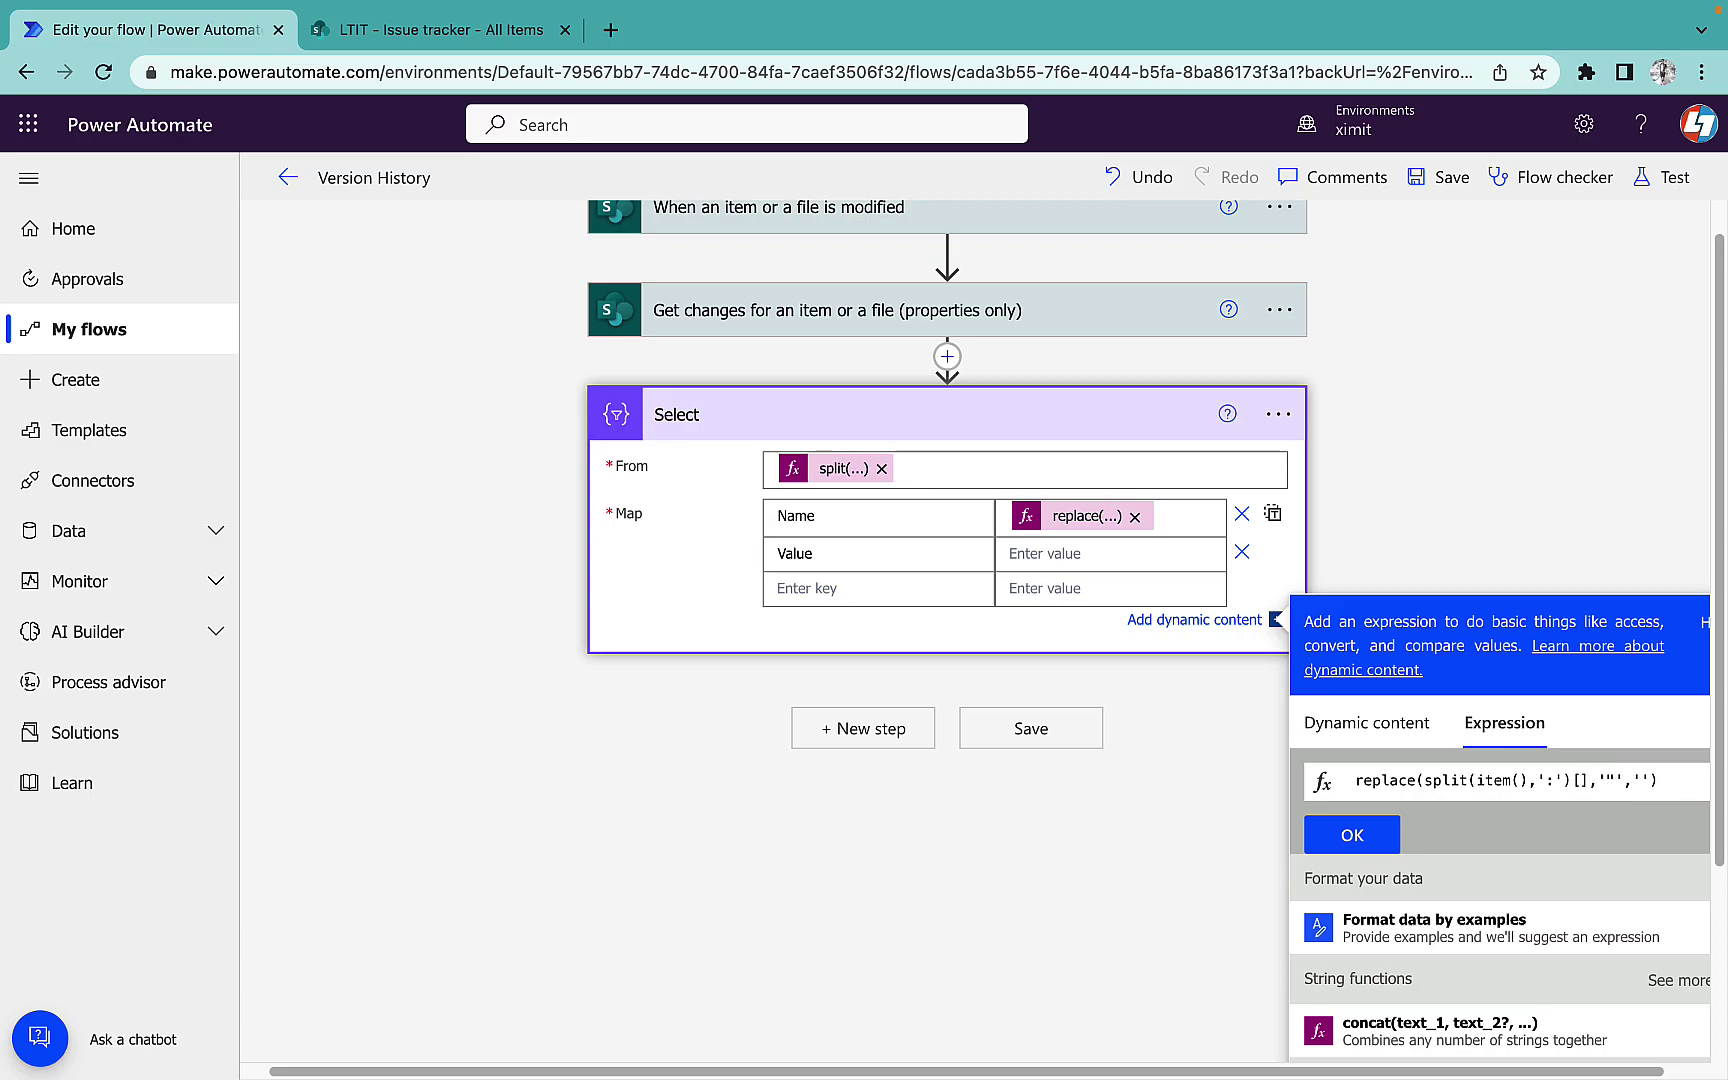
left_click(1376, 840)
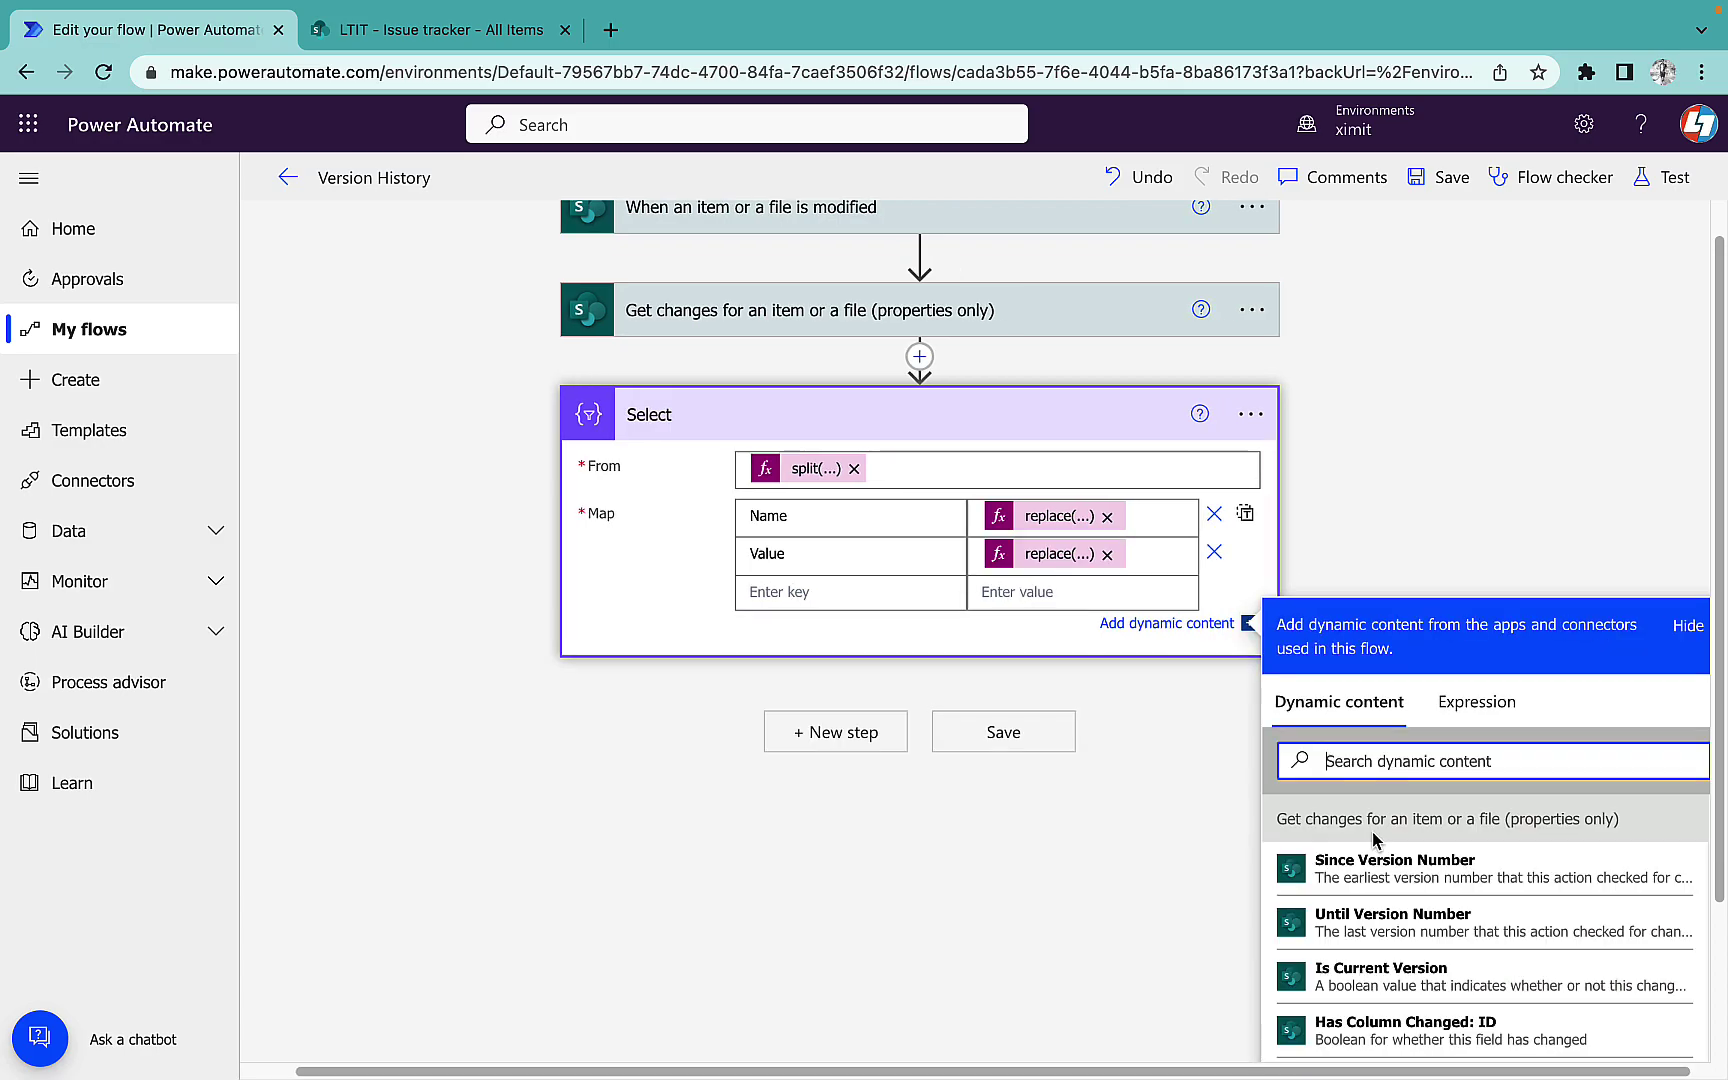
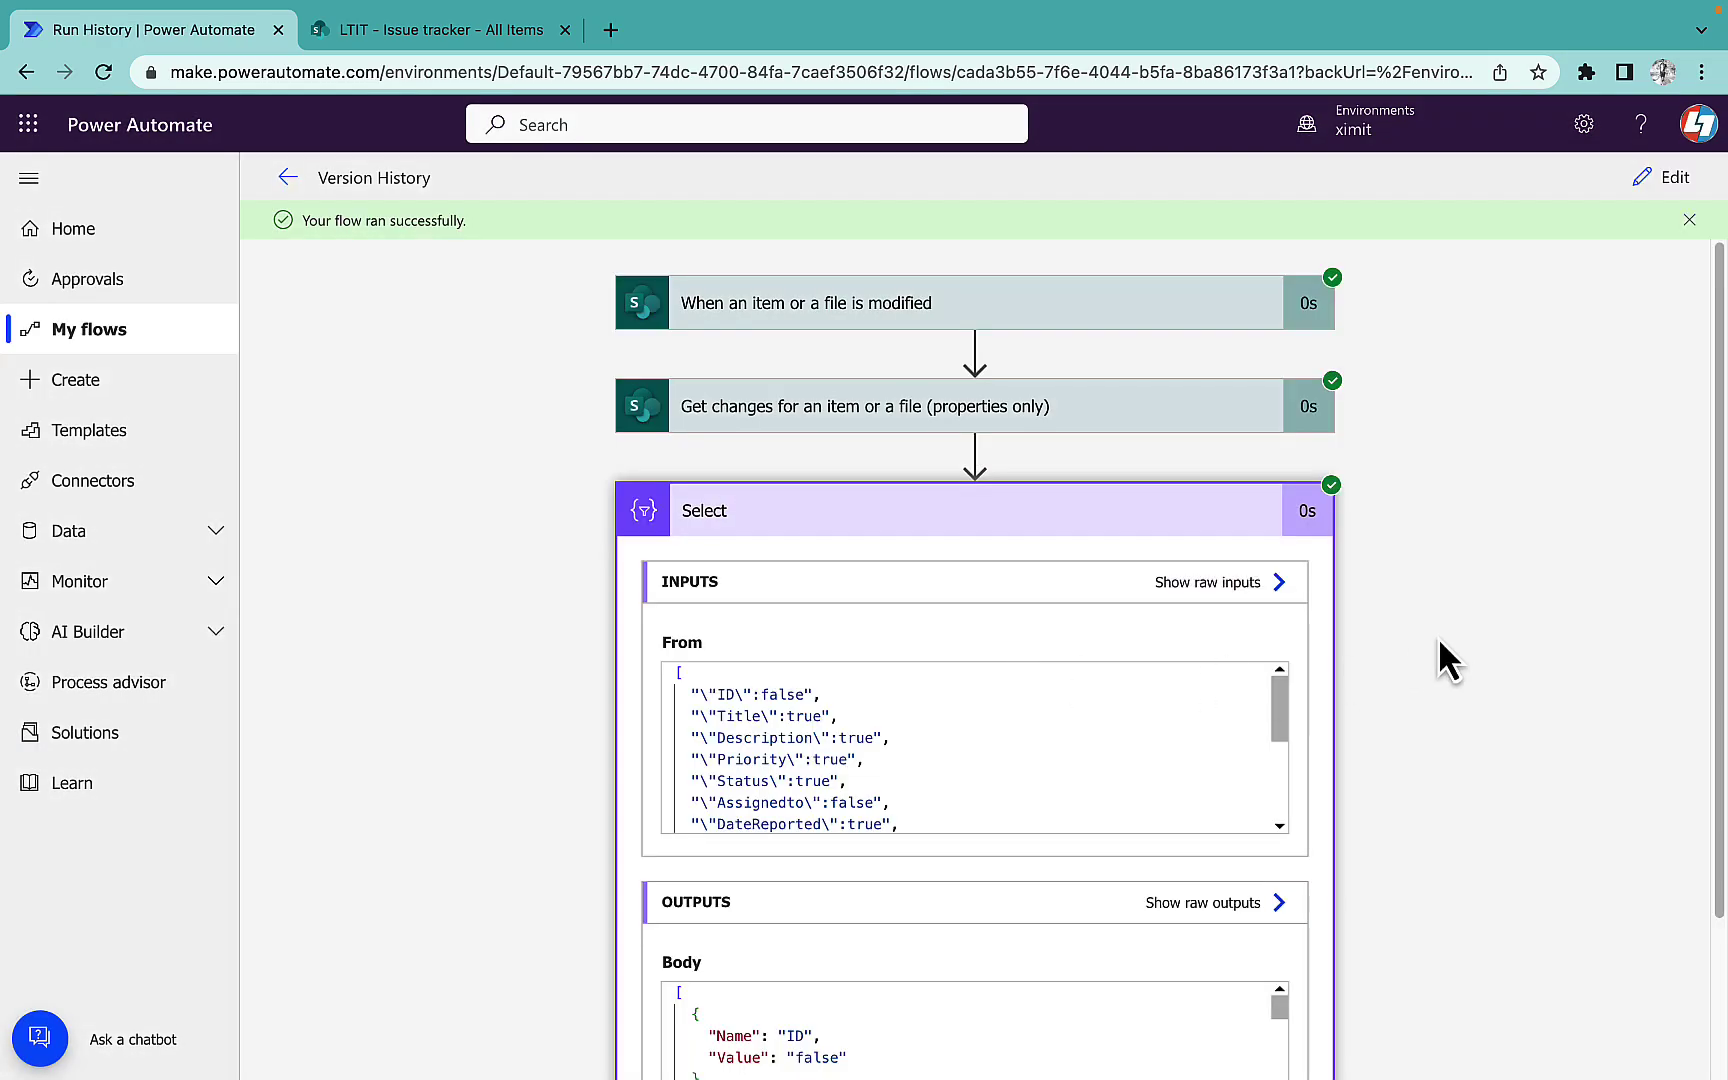
- Examine the Name and Value pairs in the Select action's raw outputs from the test run
scroll(1451, 634, "down", 2)
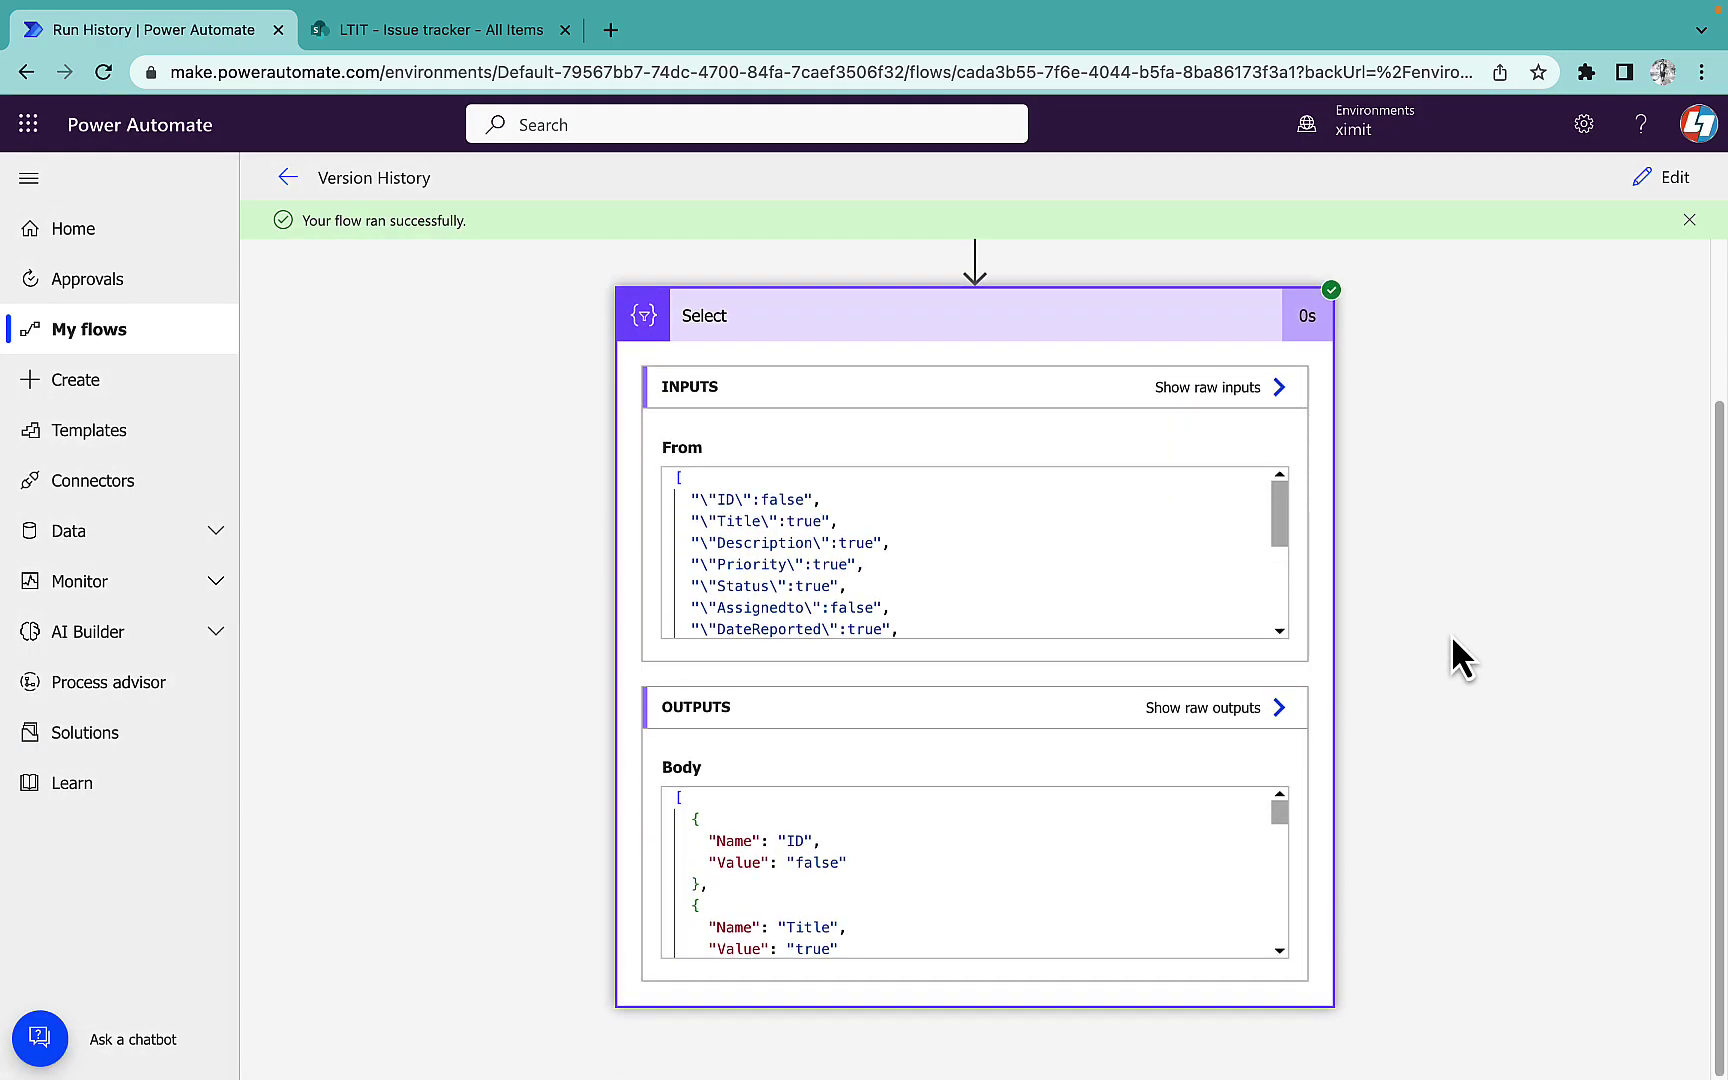
left_click(1203, 708)
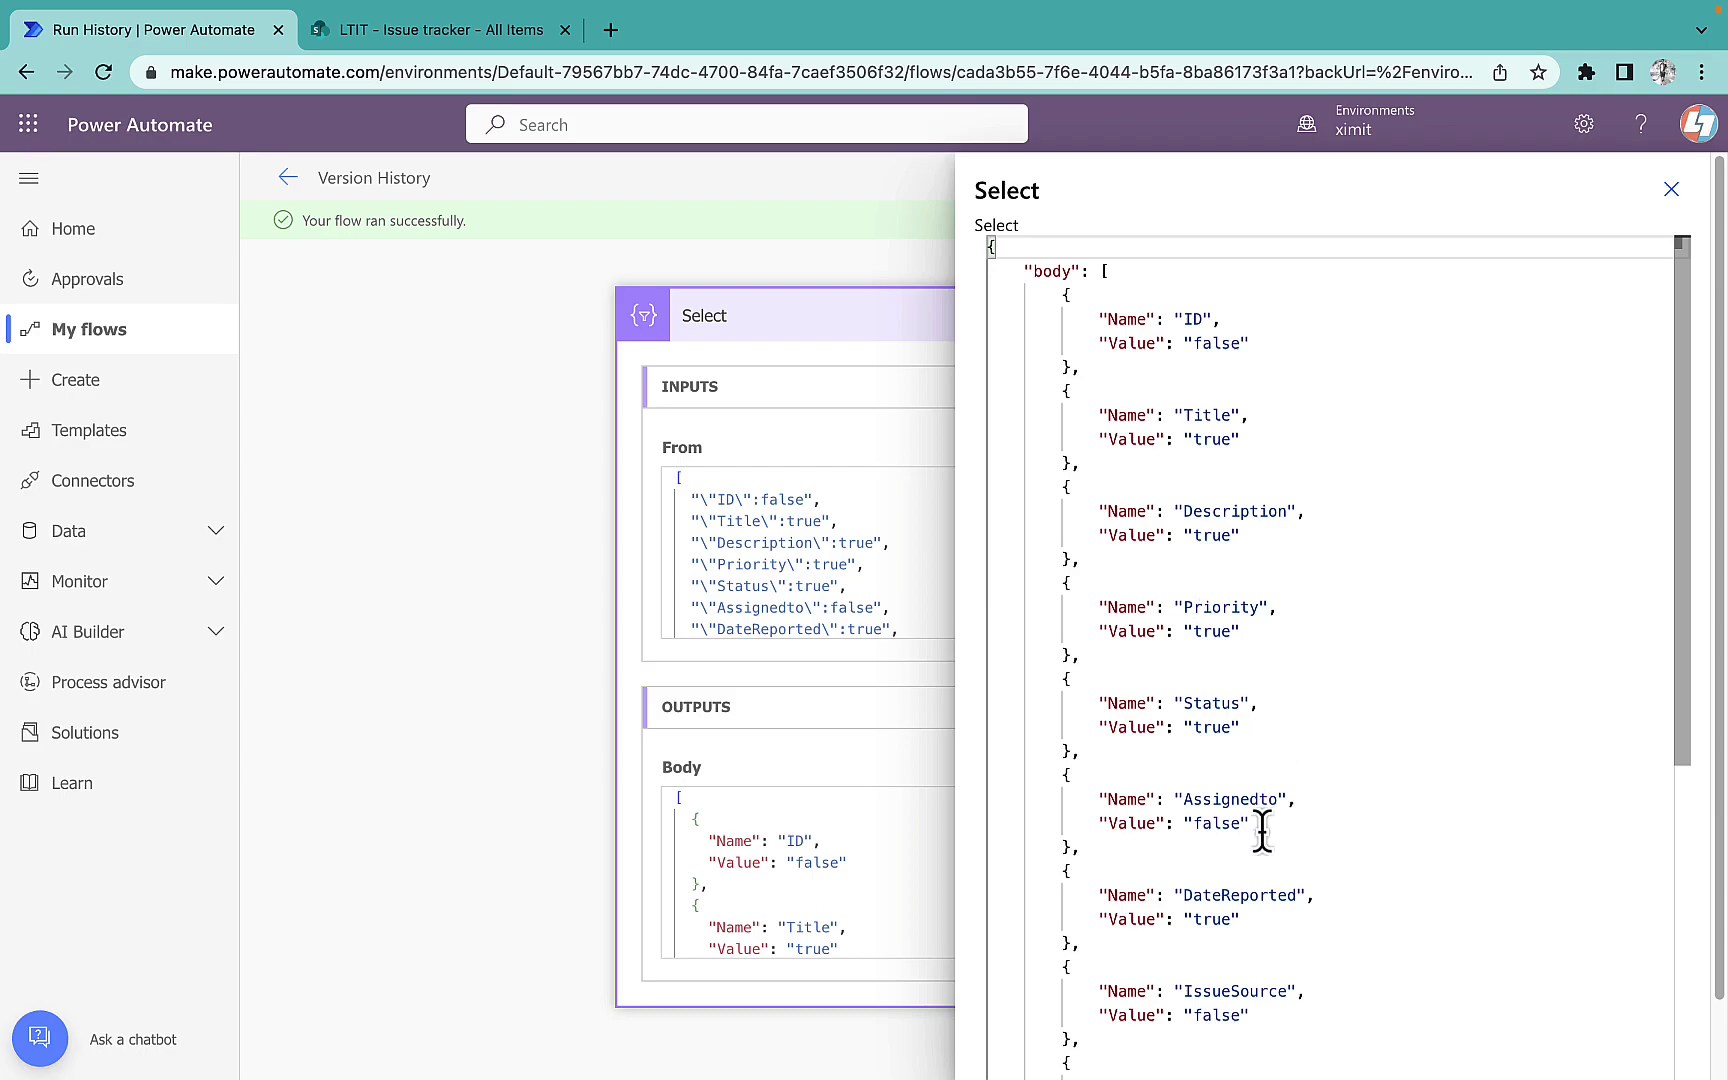
scroll(1275, 877, "down", 6)
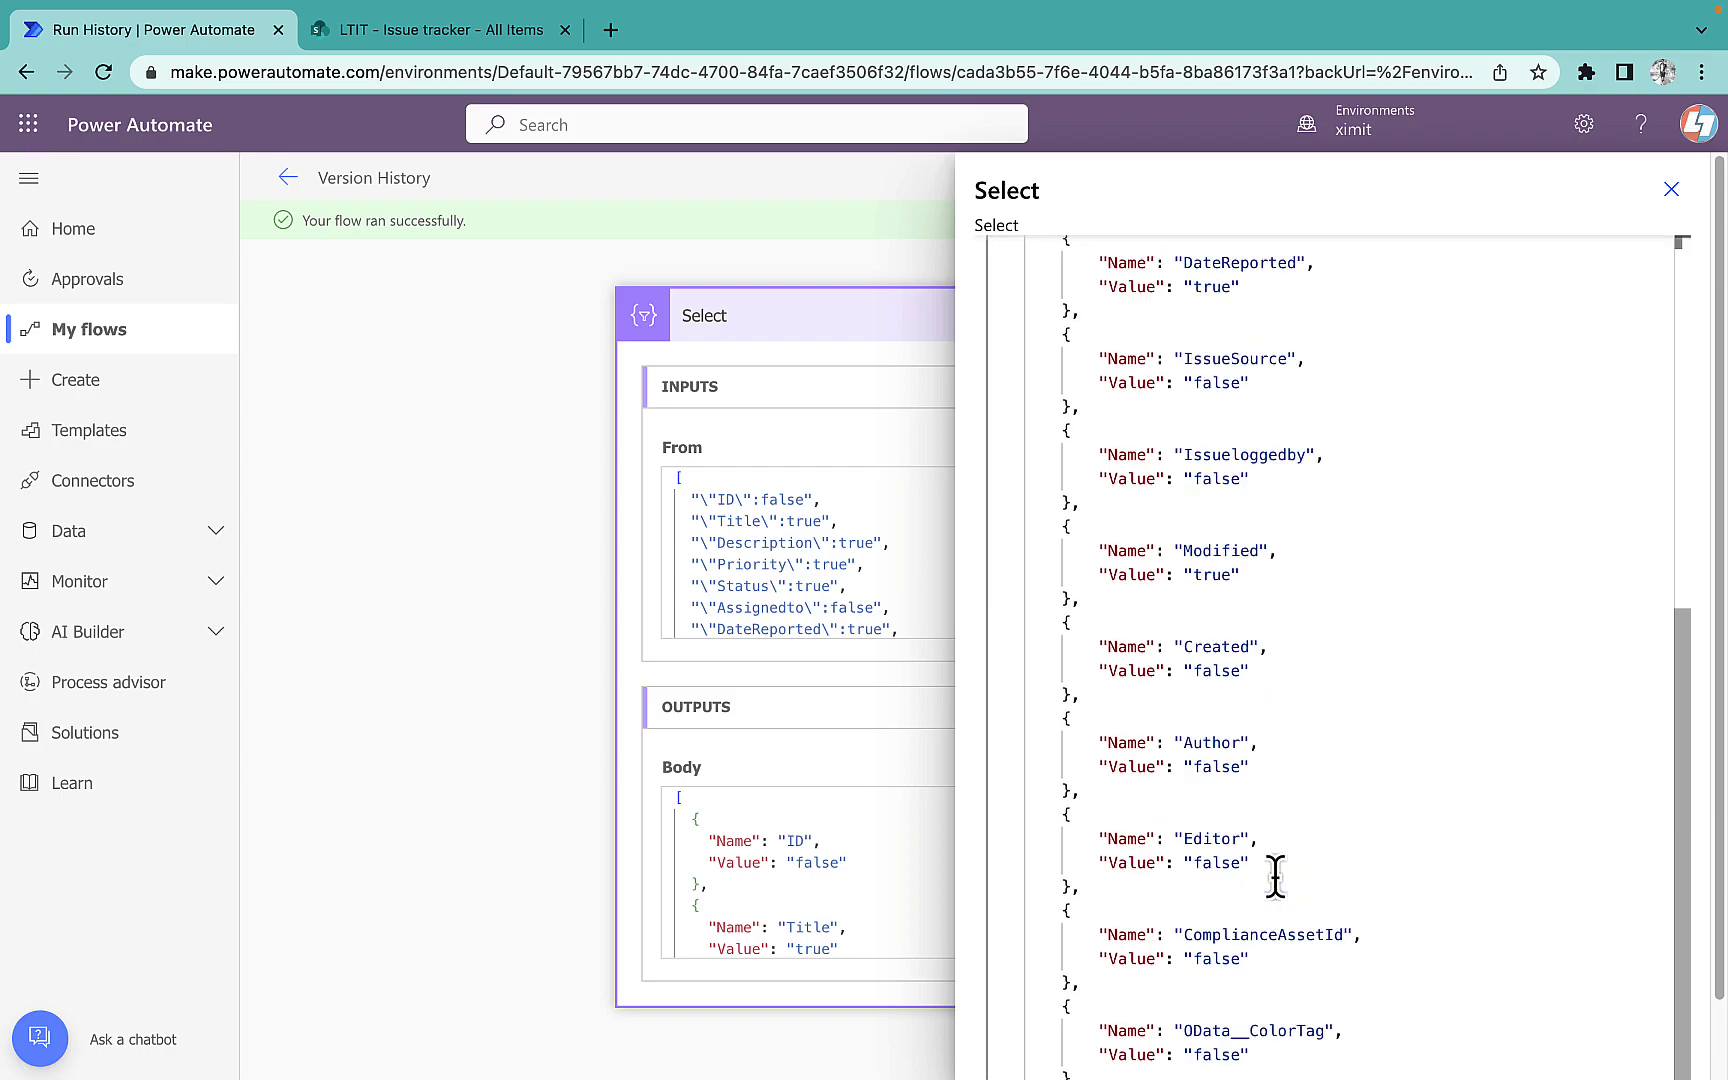
scroll(1224, 622, "up", 7)
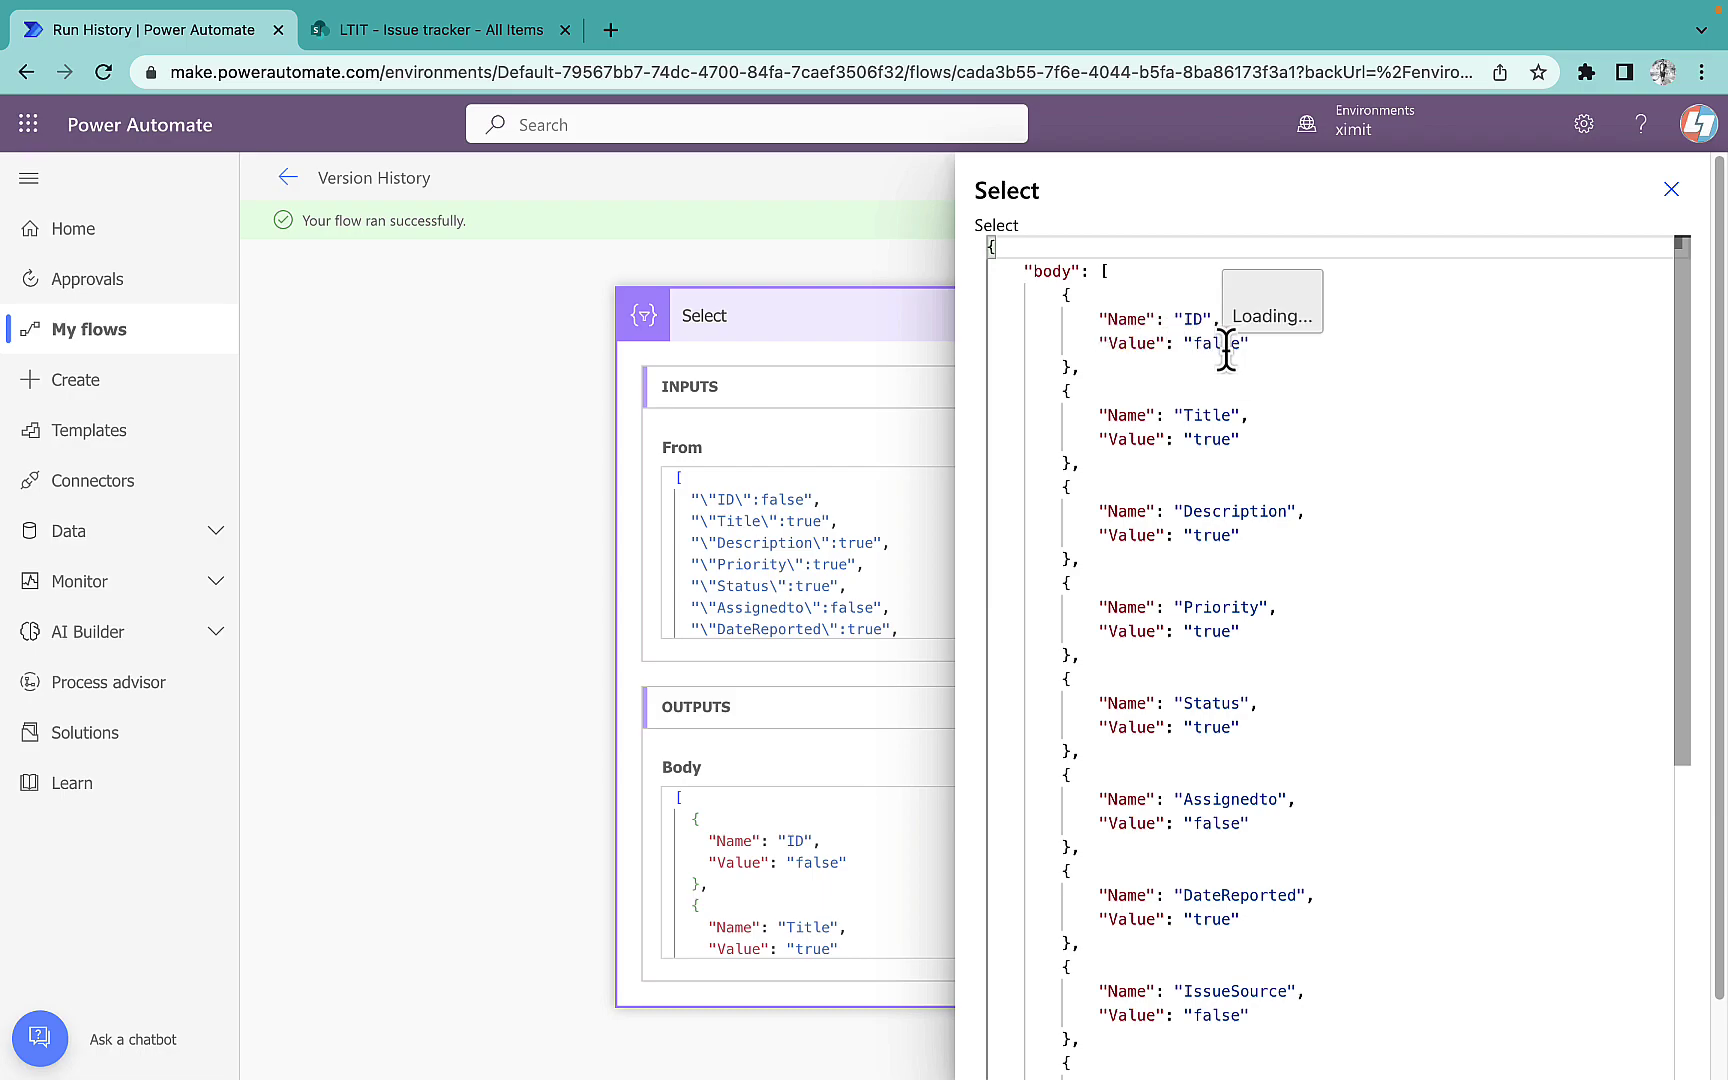
left_click(1671, 189)
- Edit the flow and add a Filter array action after Select
left_click(1645, 180)
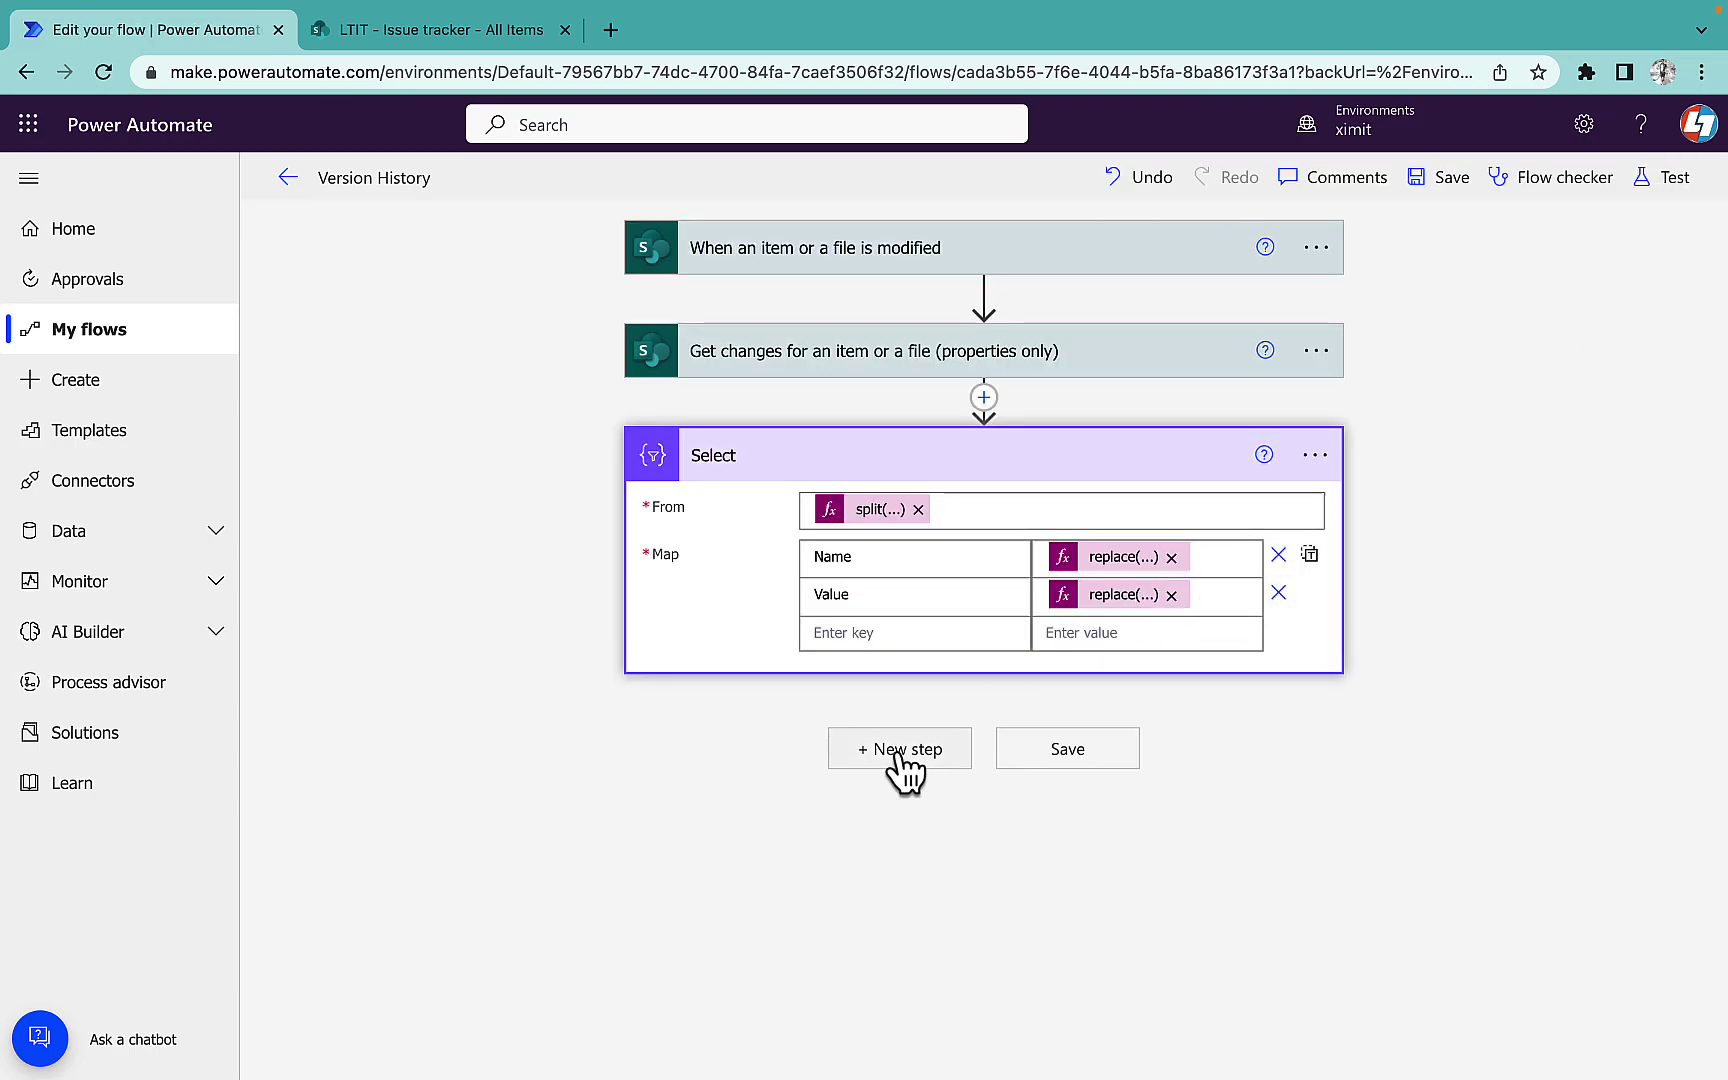
left_click(897, 753)
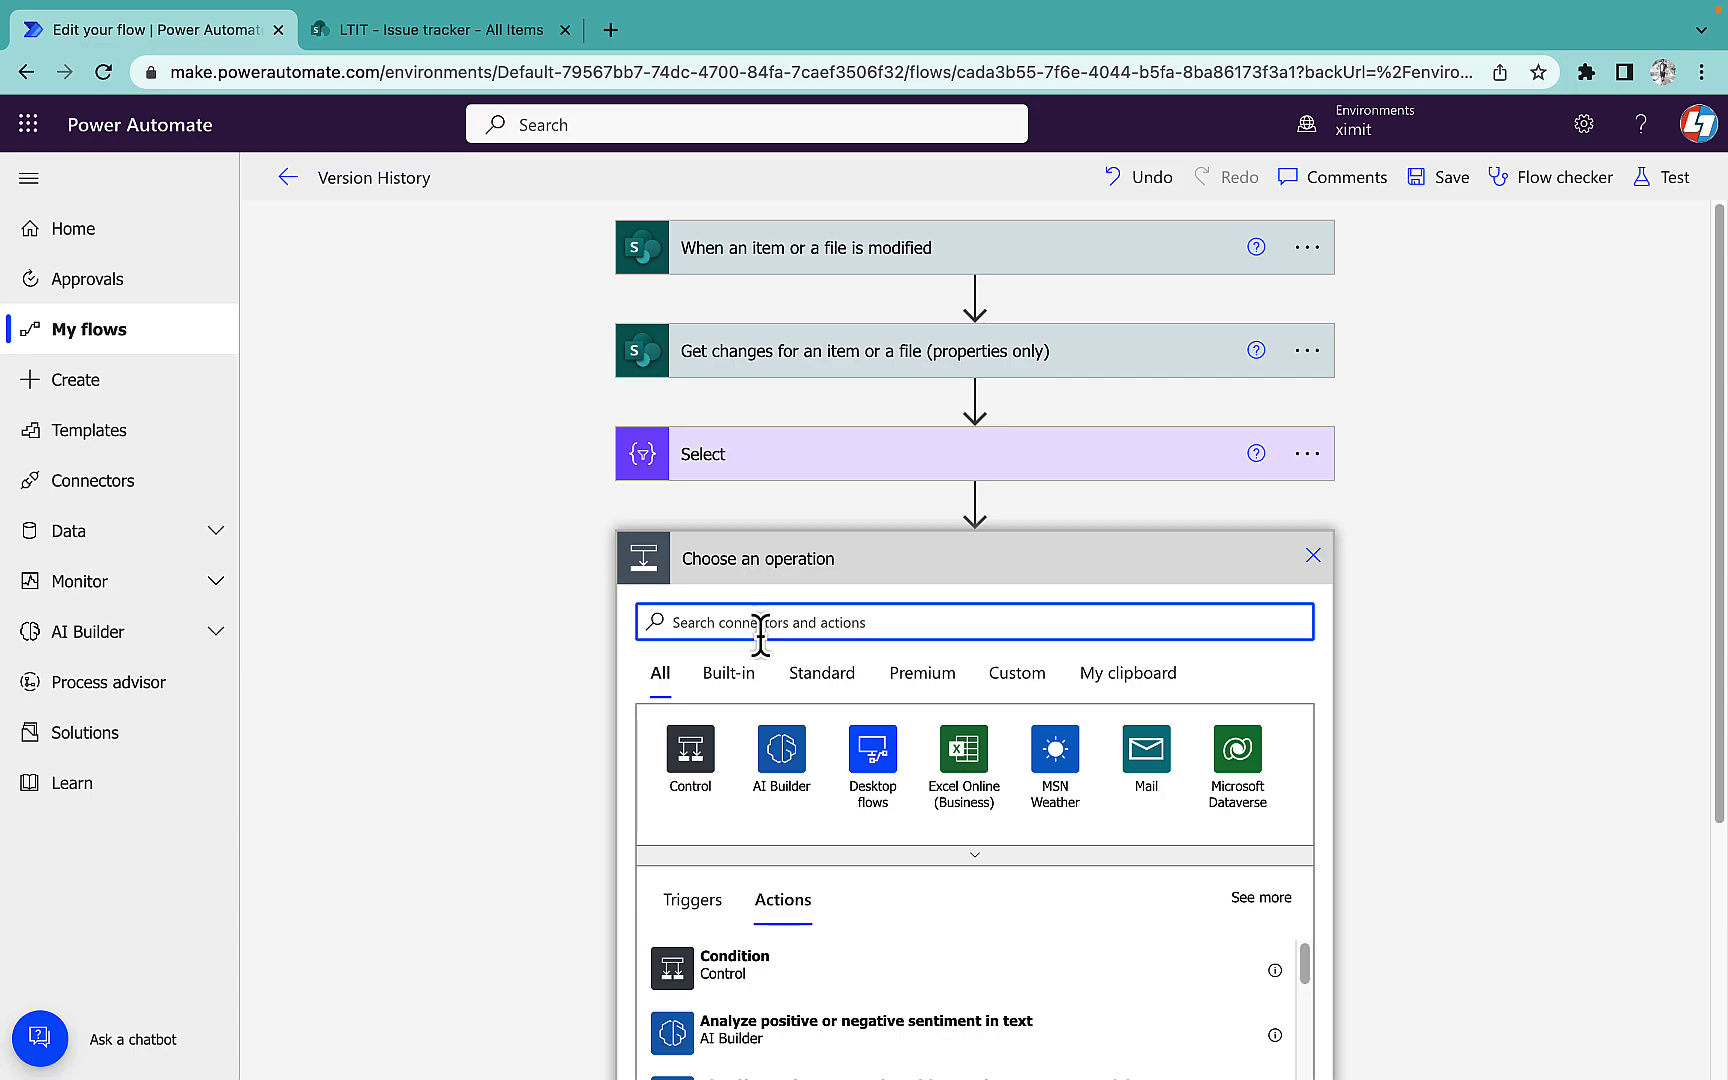
type("filter")
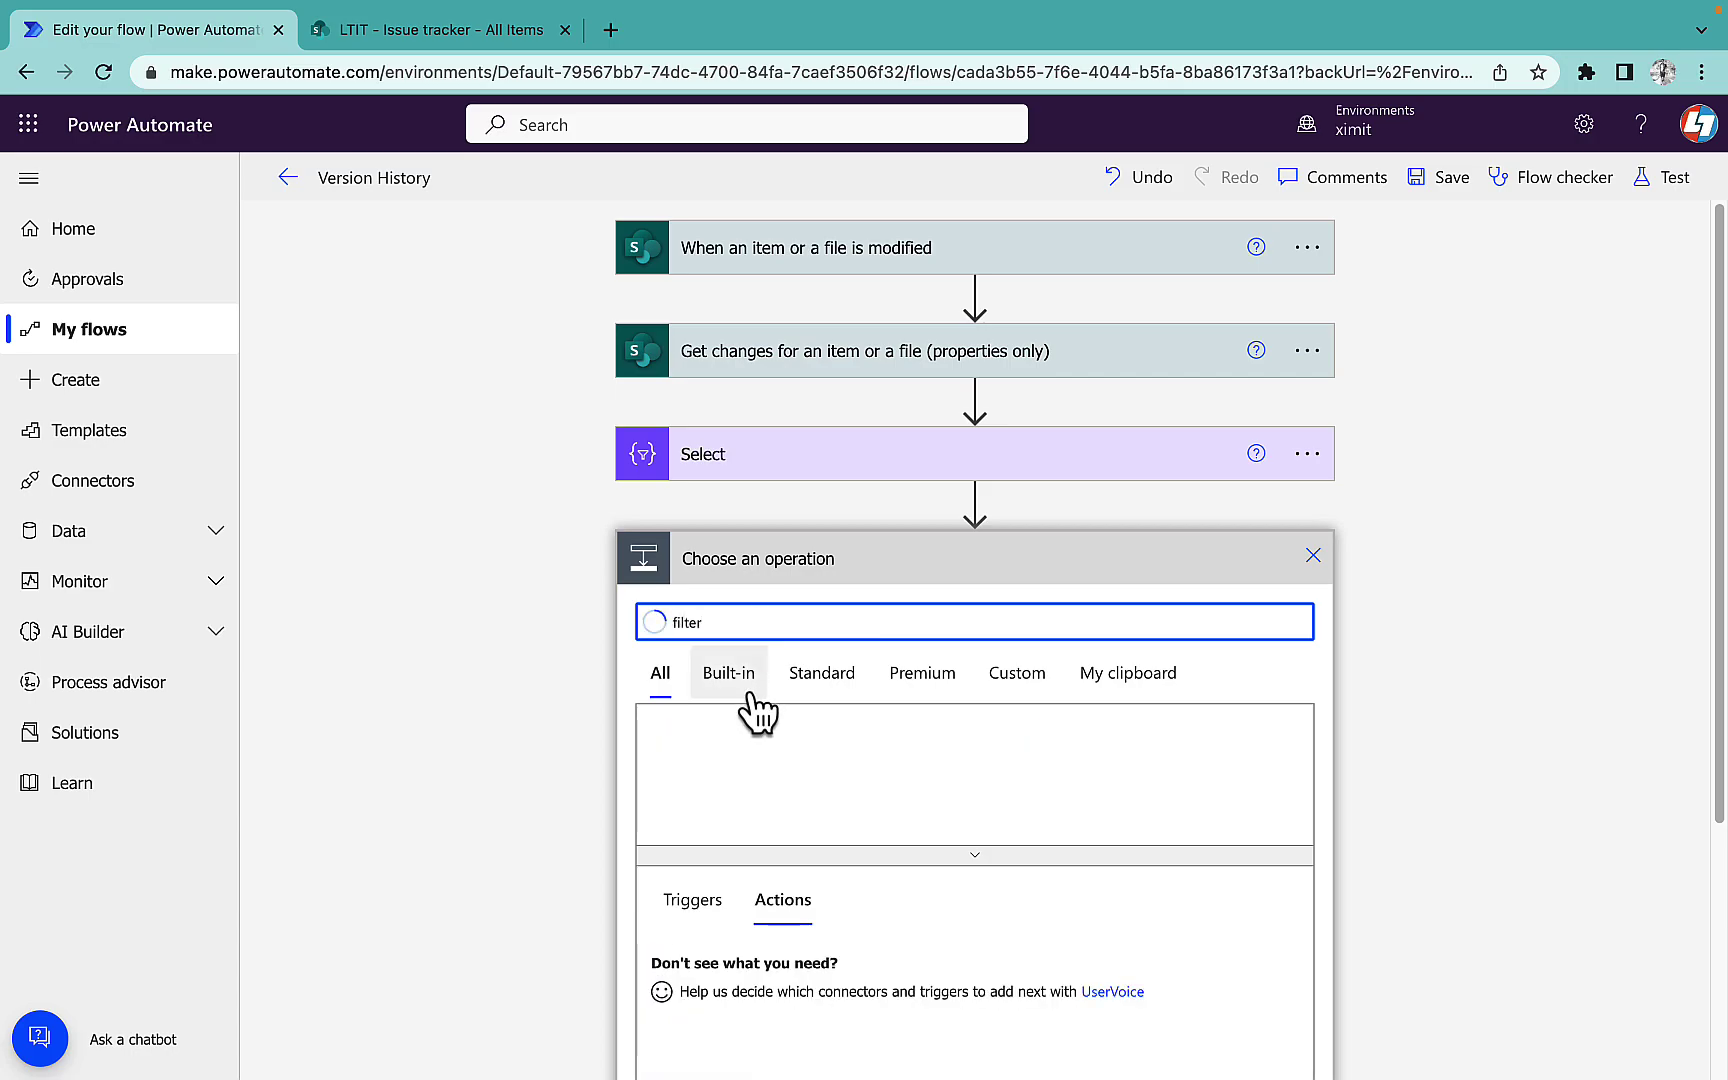
left_click(768, 972)
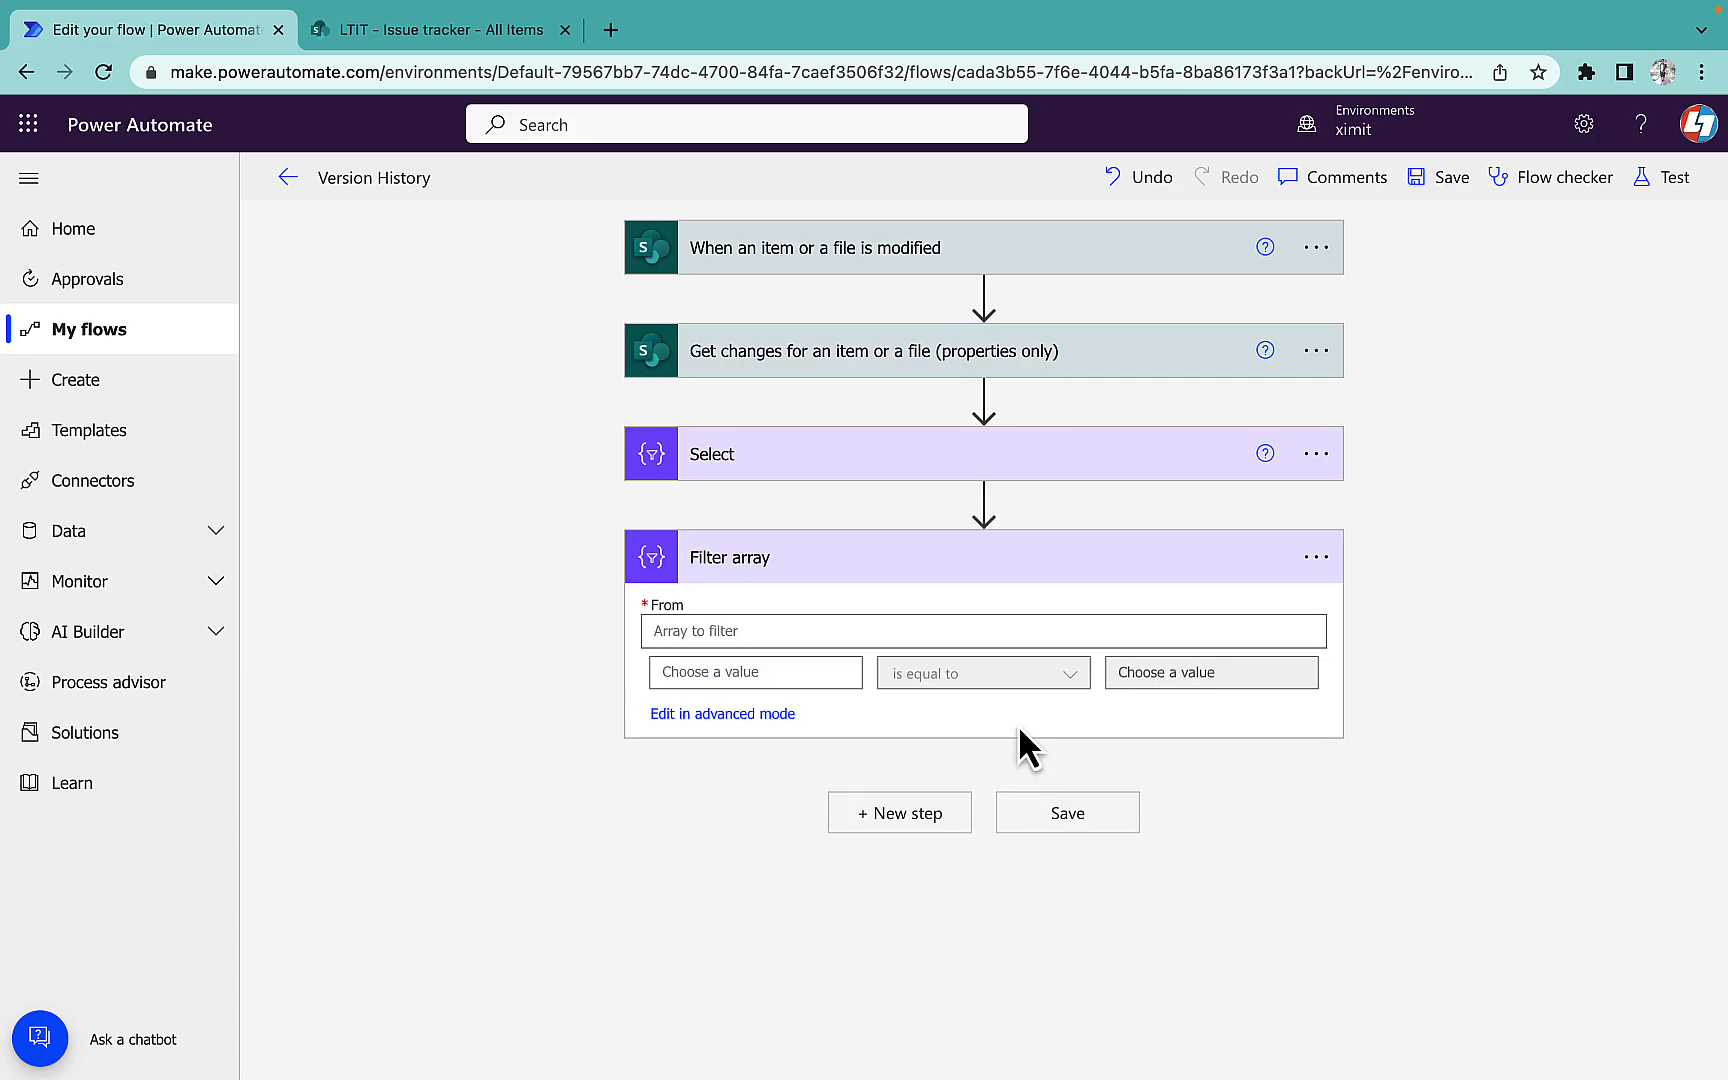
- Set Filter array's From to Select's Output and its first comparison value to the expression item()?['Value']
left_click(773, 632)
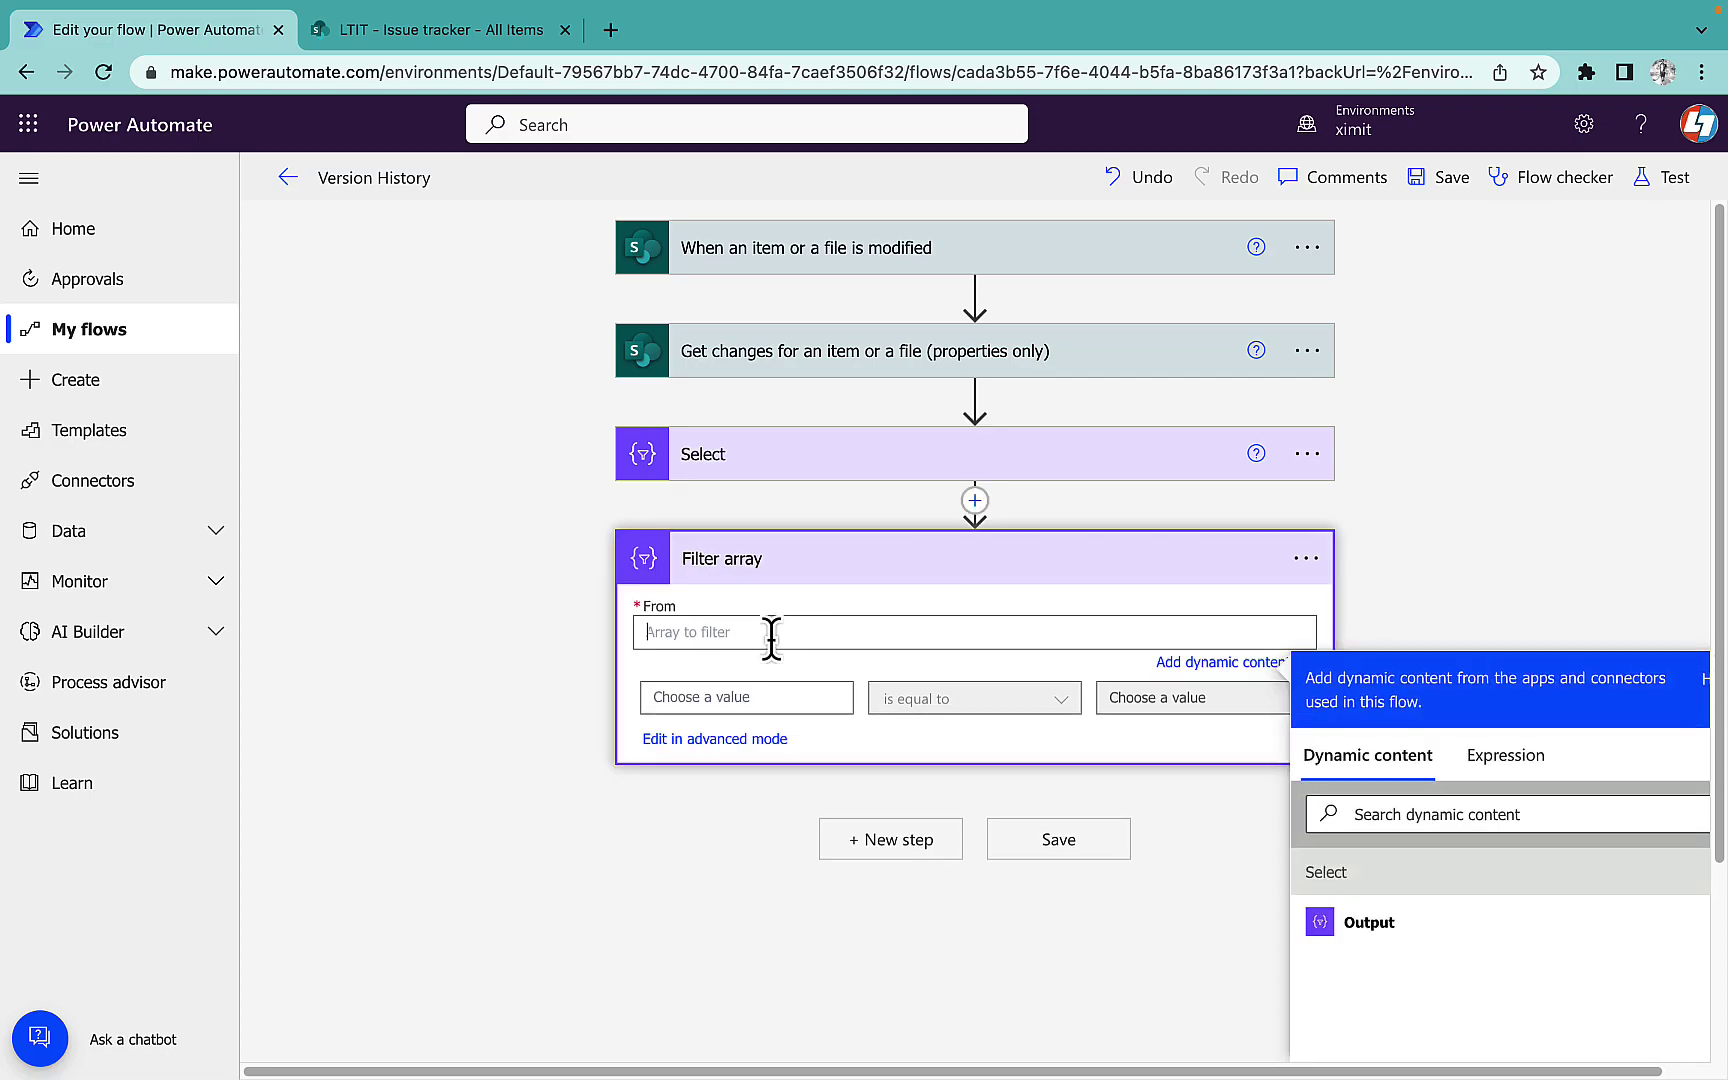
left_click(1370, 928)
left_click(740, 702)
left_click(1118, 799)
type("item()?['Value")
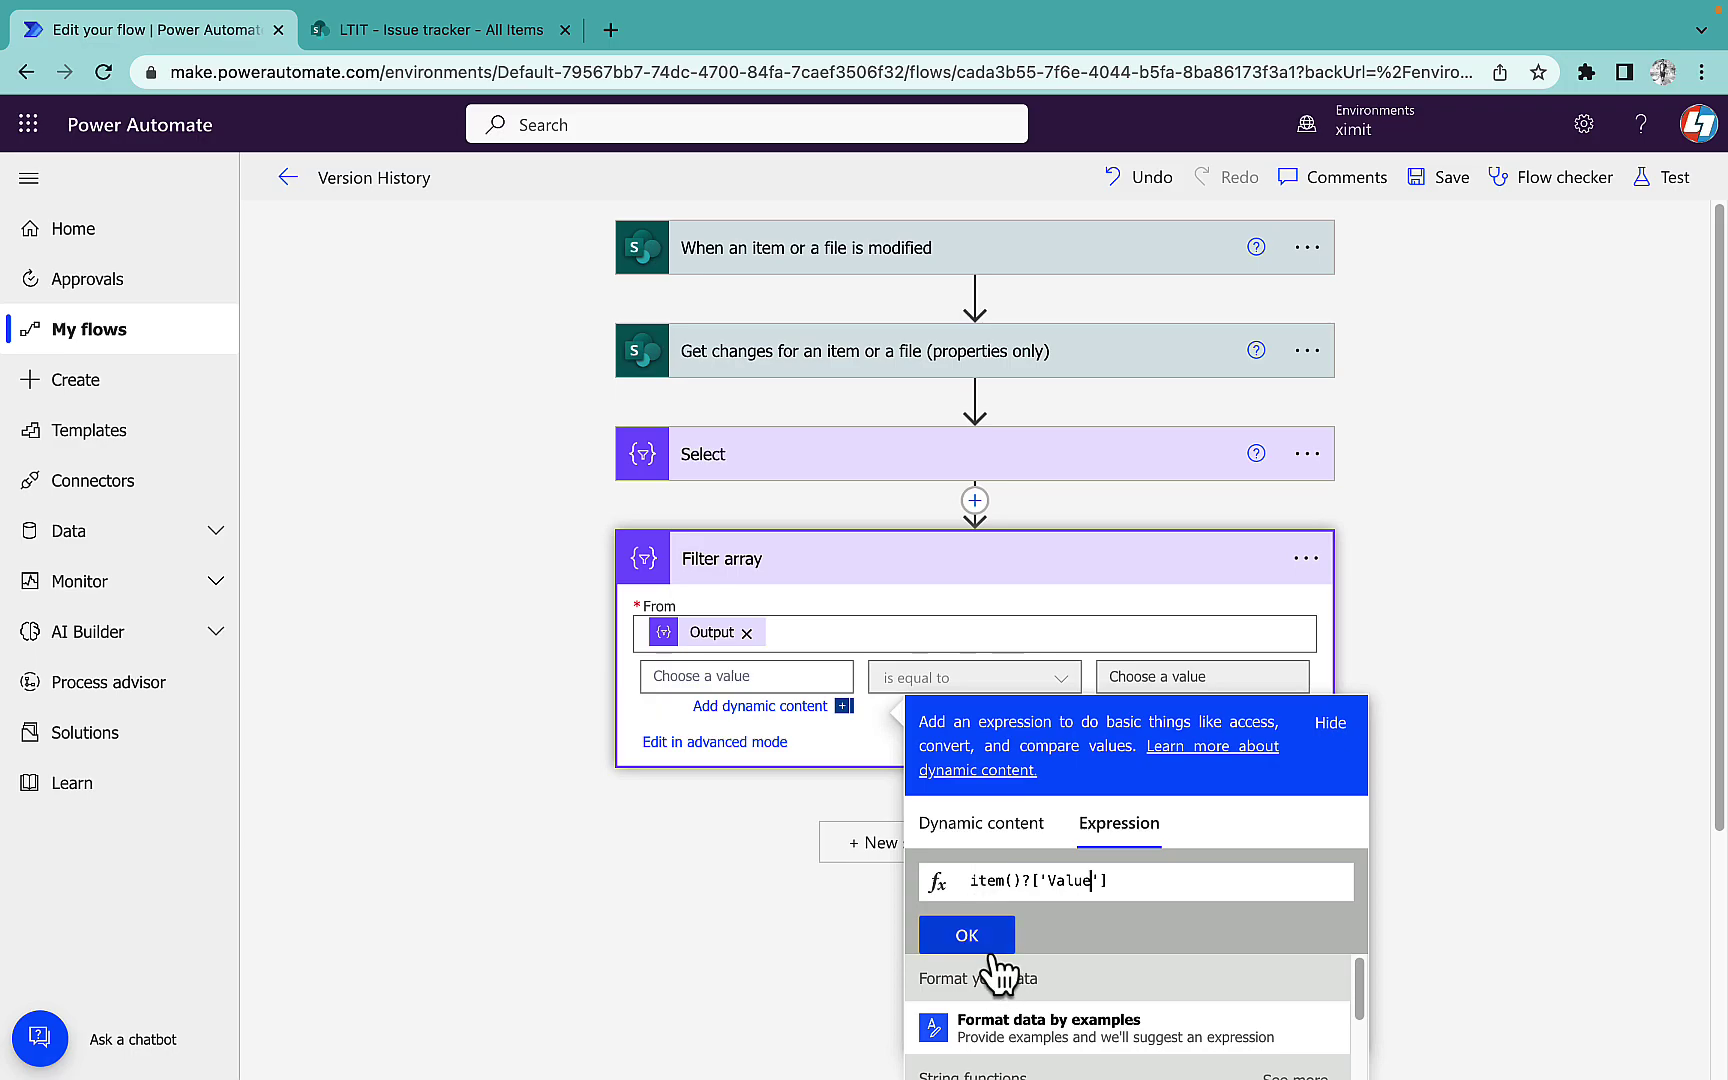
left_click(990, 952)
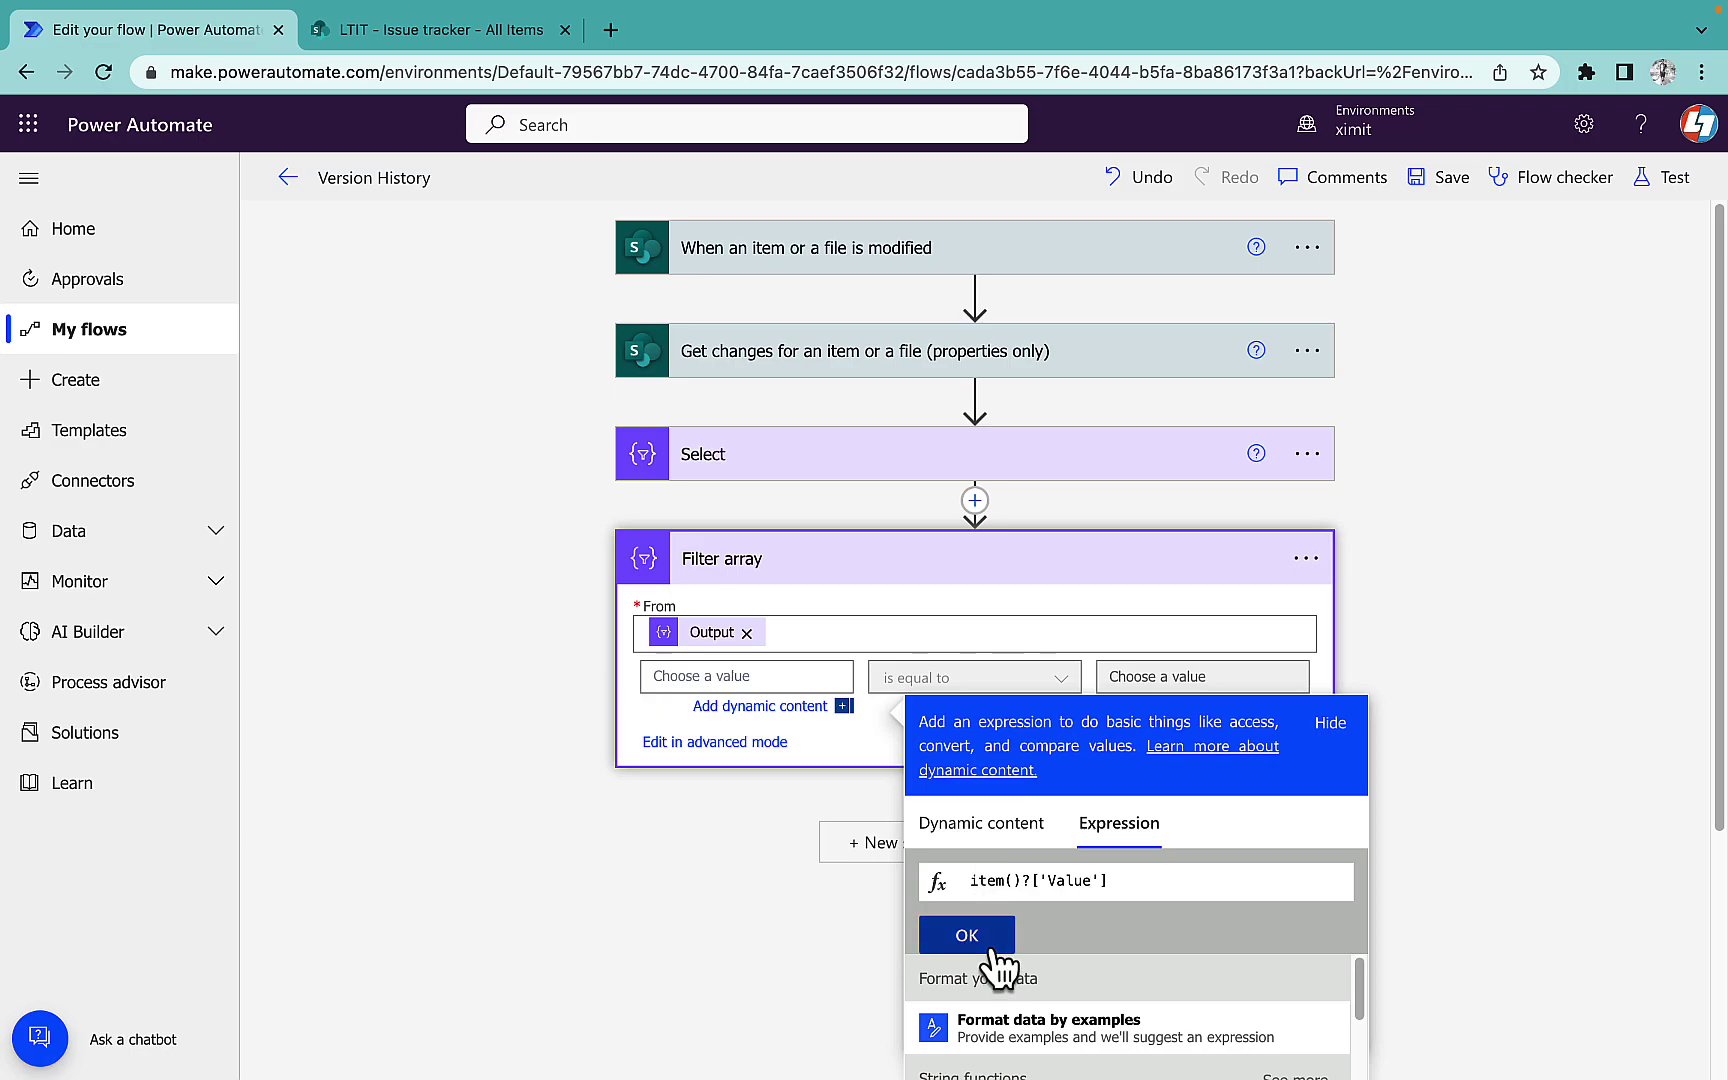
- Set the value that Filter array's item expression must equal to the expression 'true'
left_click(1157, 677)
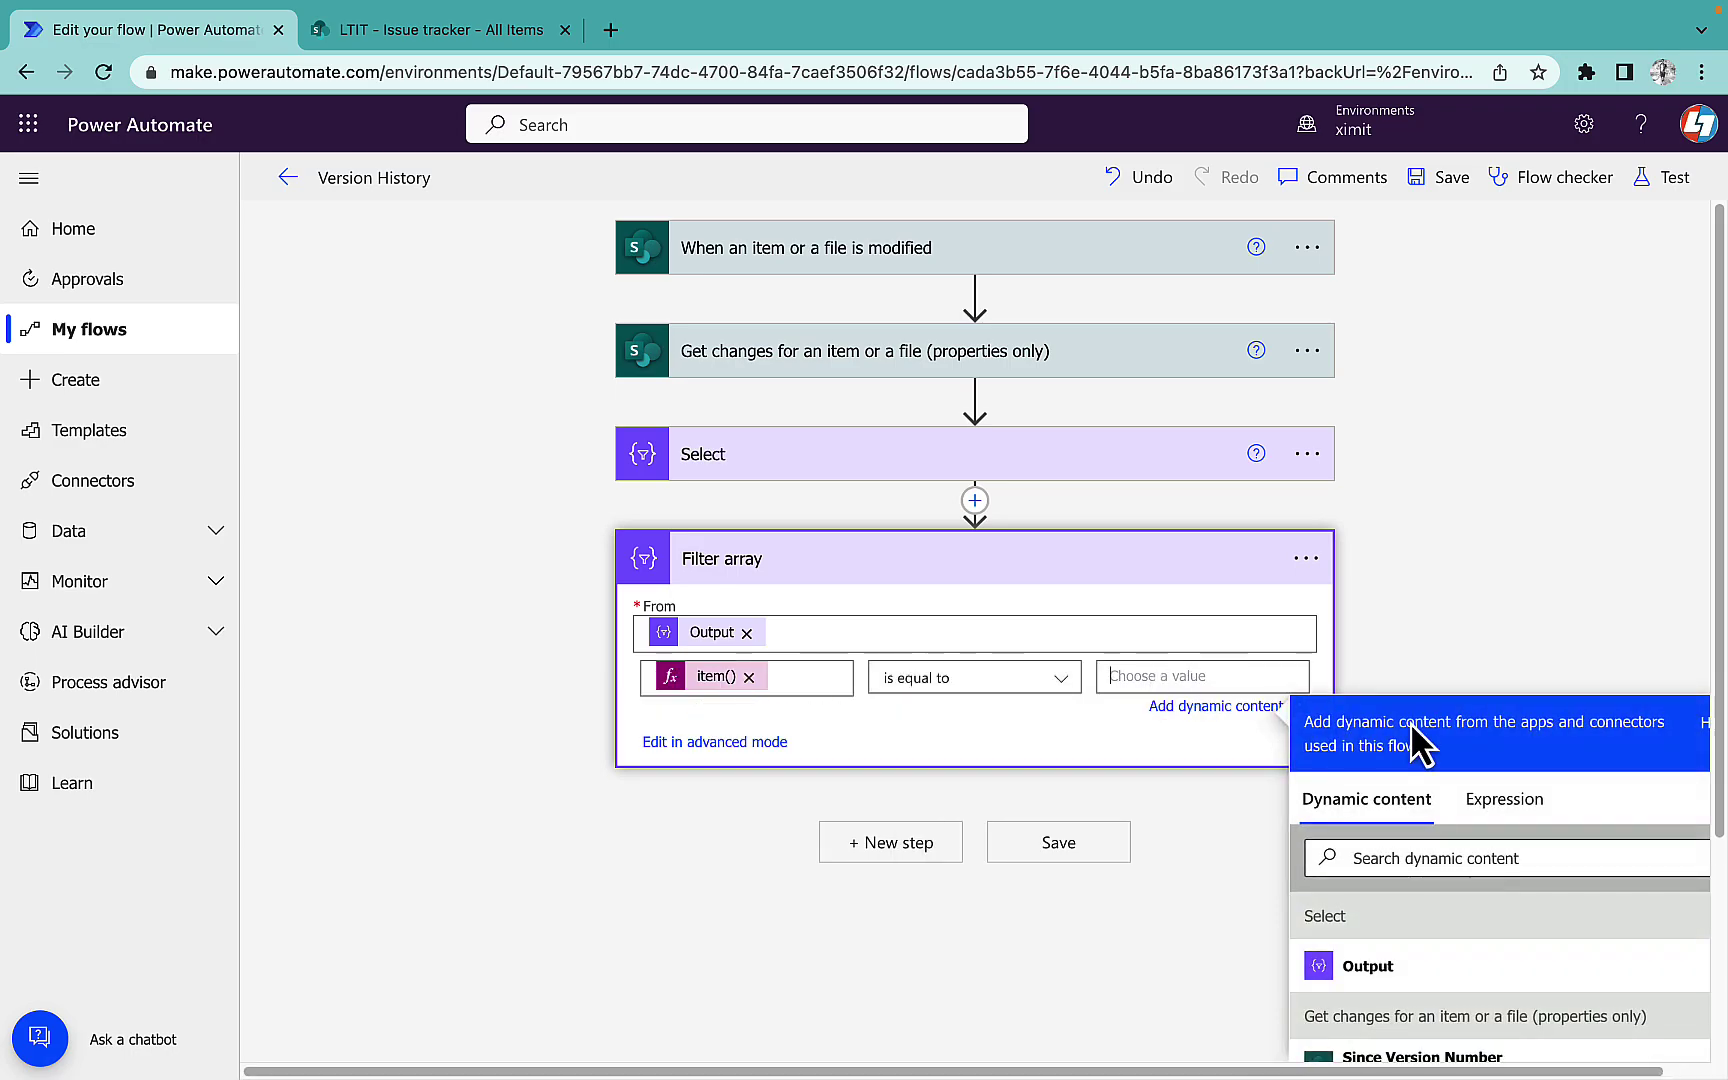
left_click(1533, 820)
type("'true")
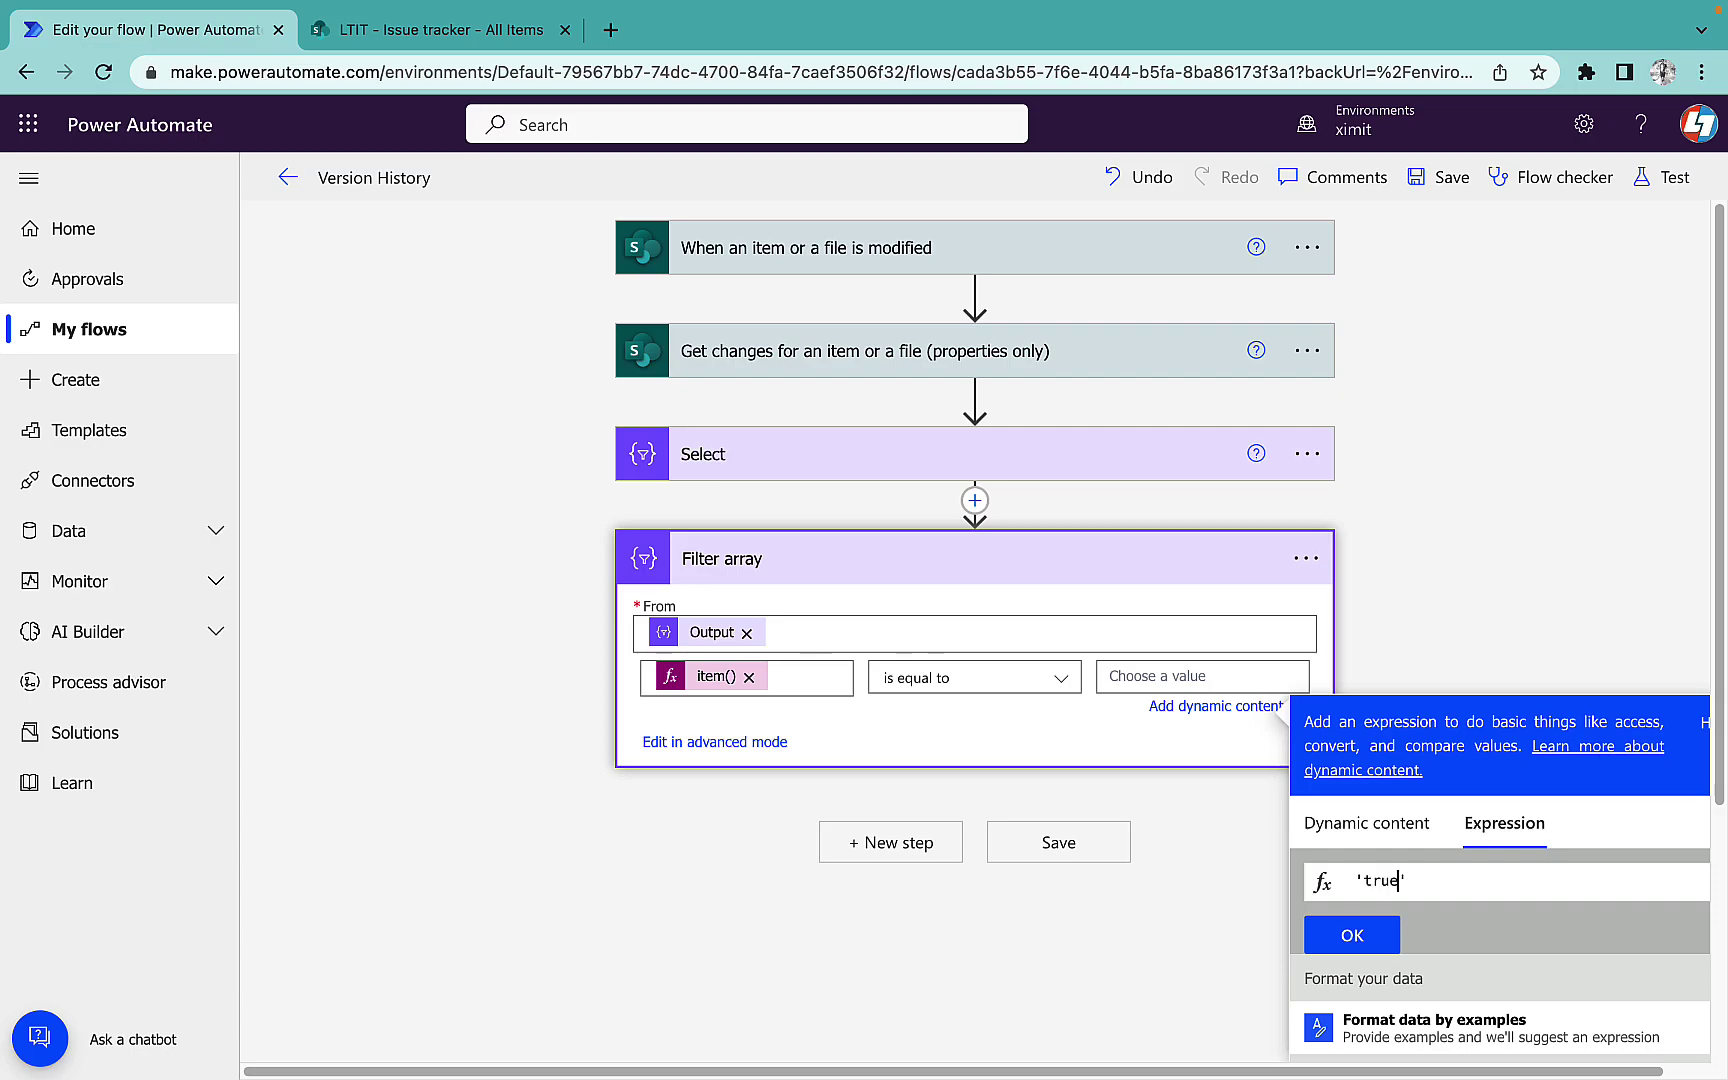
left_click(1374, 930)
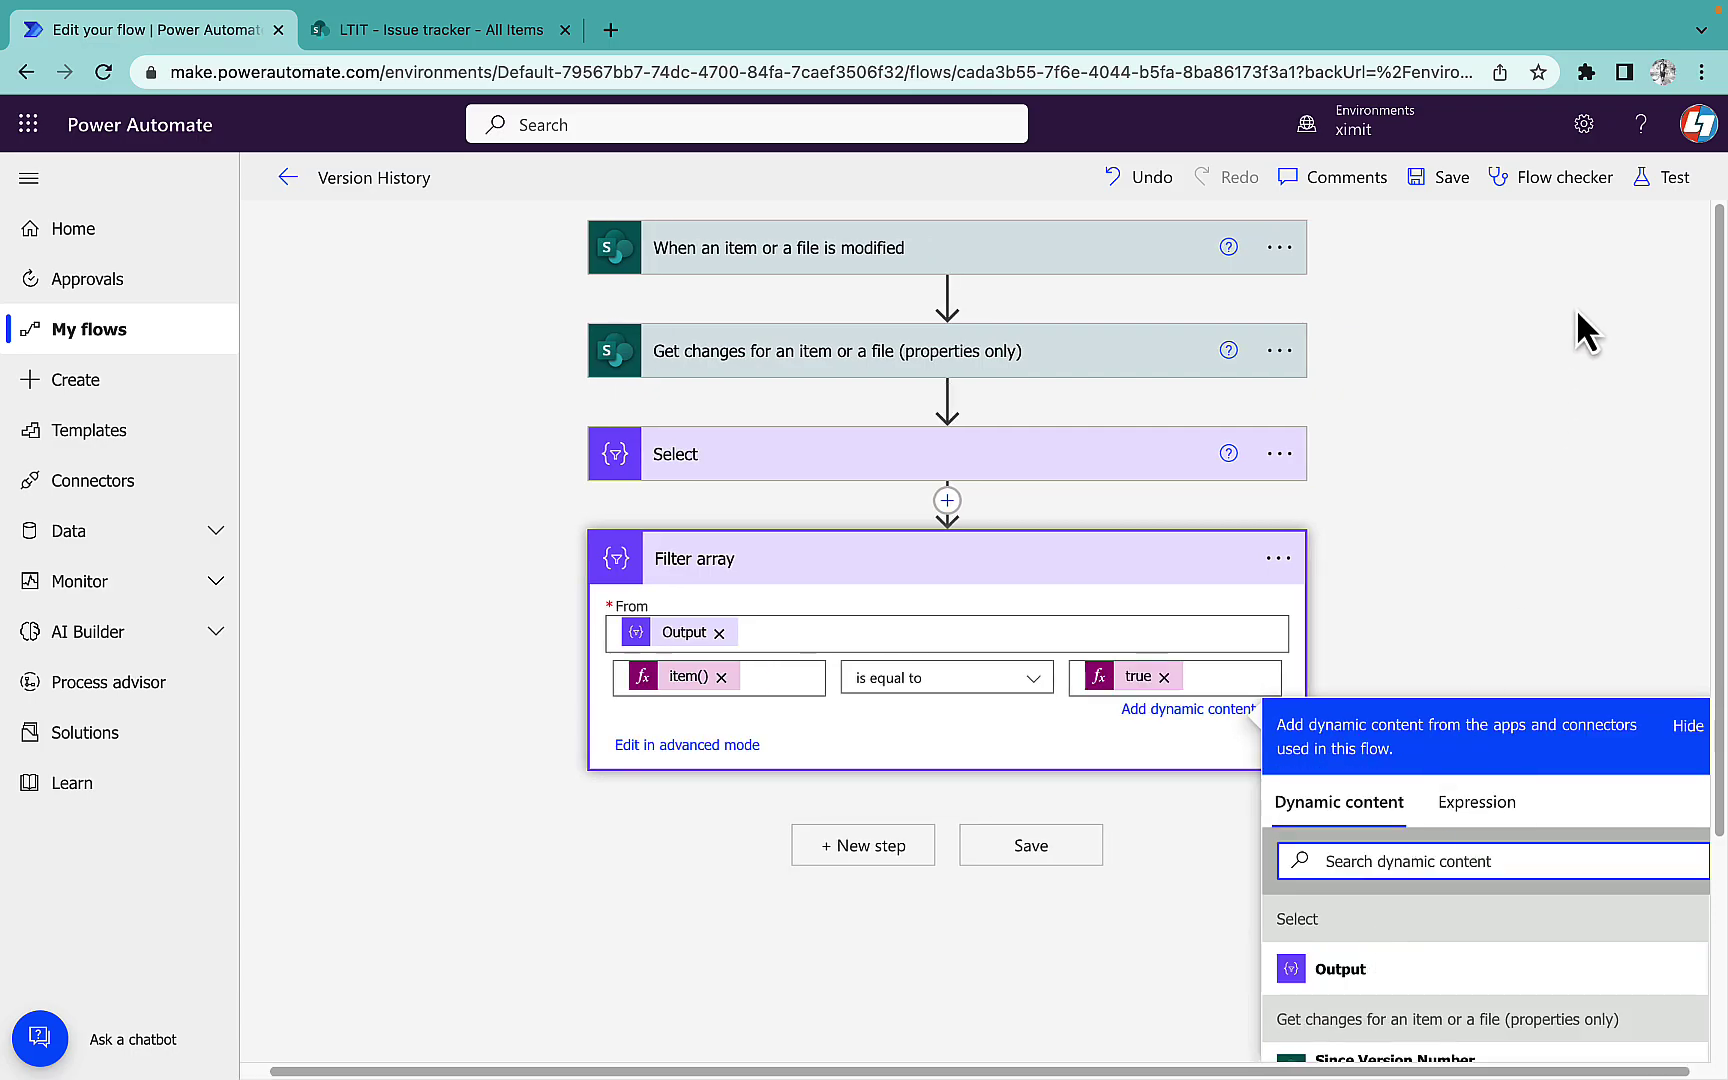
- Save the flow and run a test of it
left_click(1440, 178)
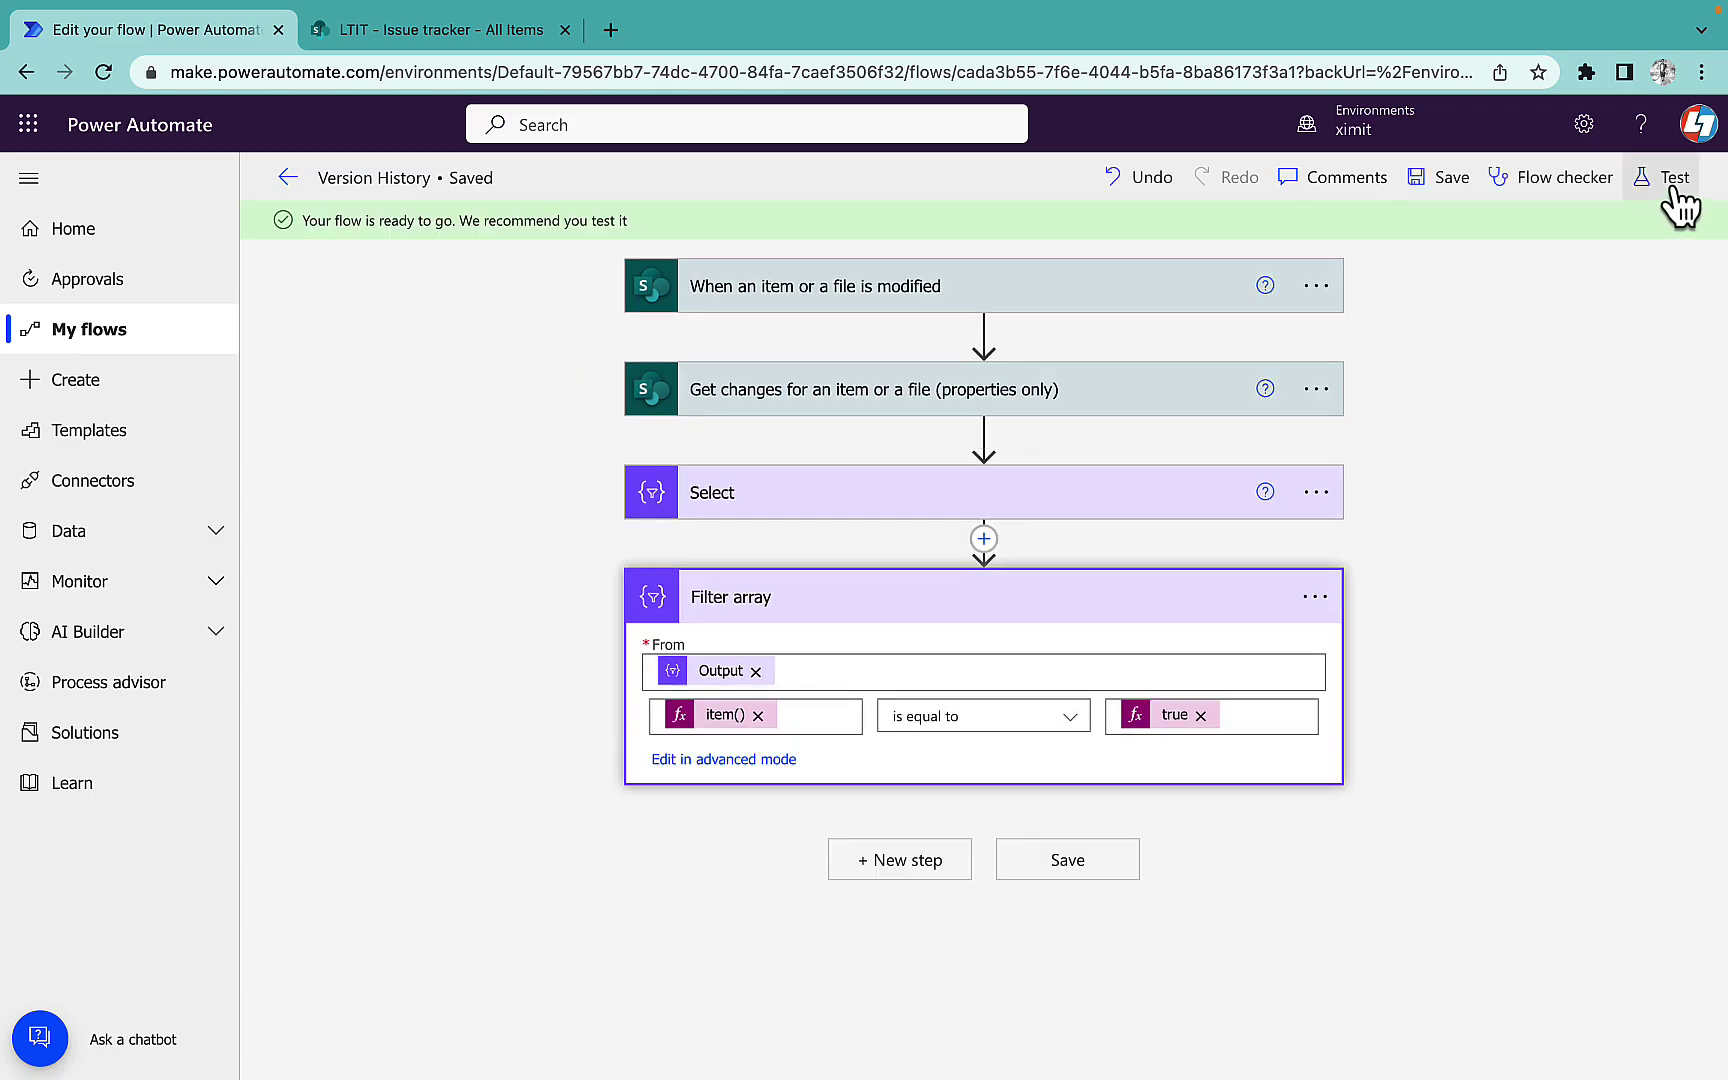
left_click(1672, 180)
left_click(1448, 418)
left_click(1381, 1034)
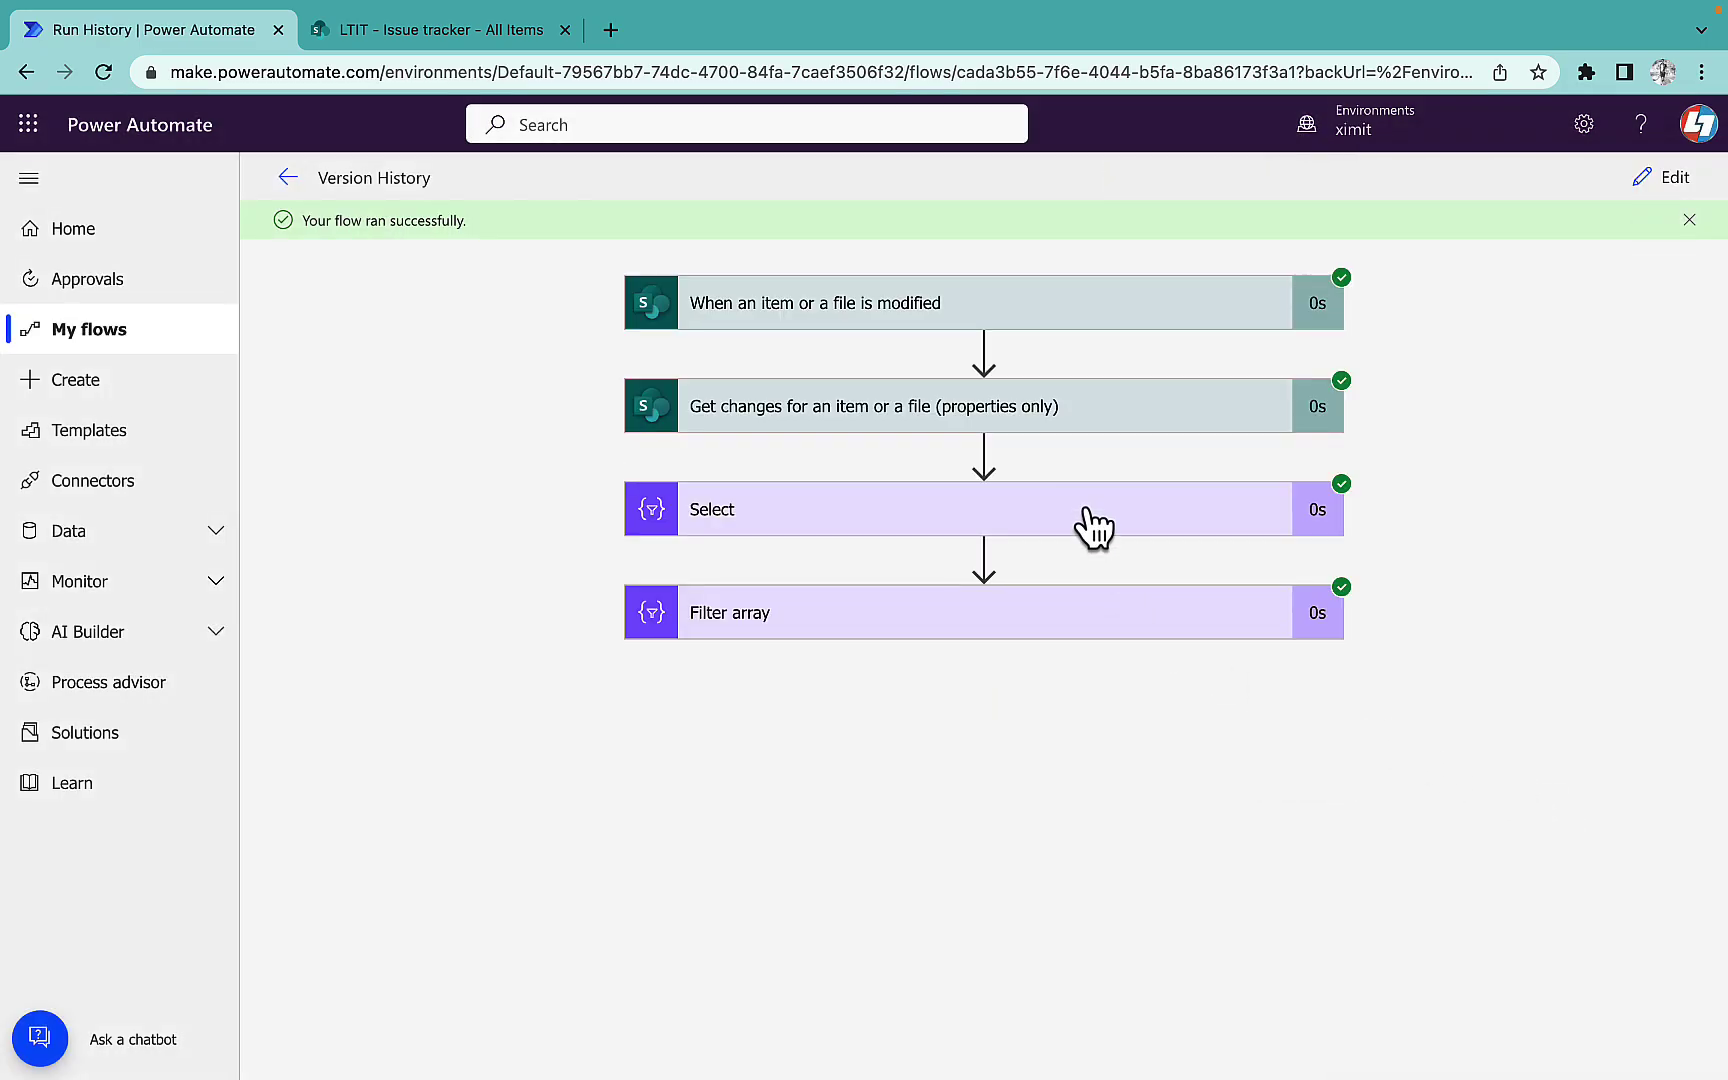
- Examine the outputs of the Select and Filter array actions in the test run to compare the full and filtered lists
left_click(1093, 521)
scroll(1393, 725, "down", 3)
scroll(817, 775, "down", 1)
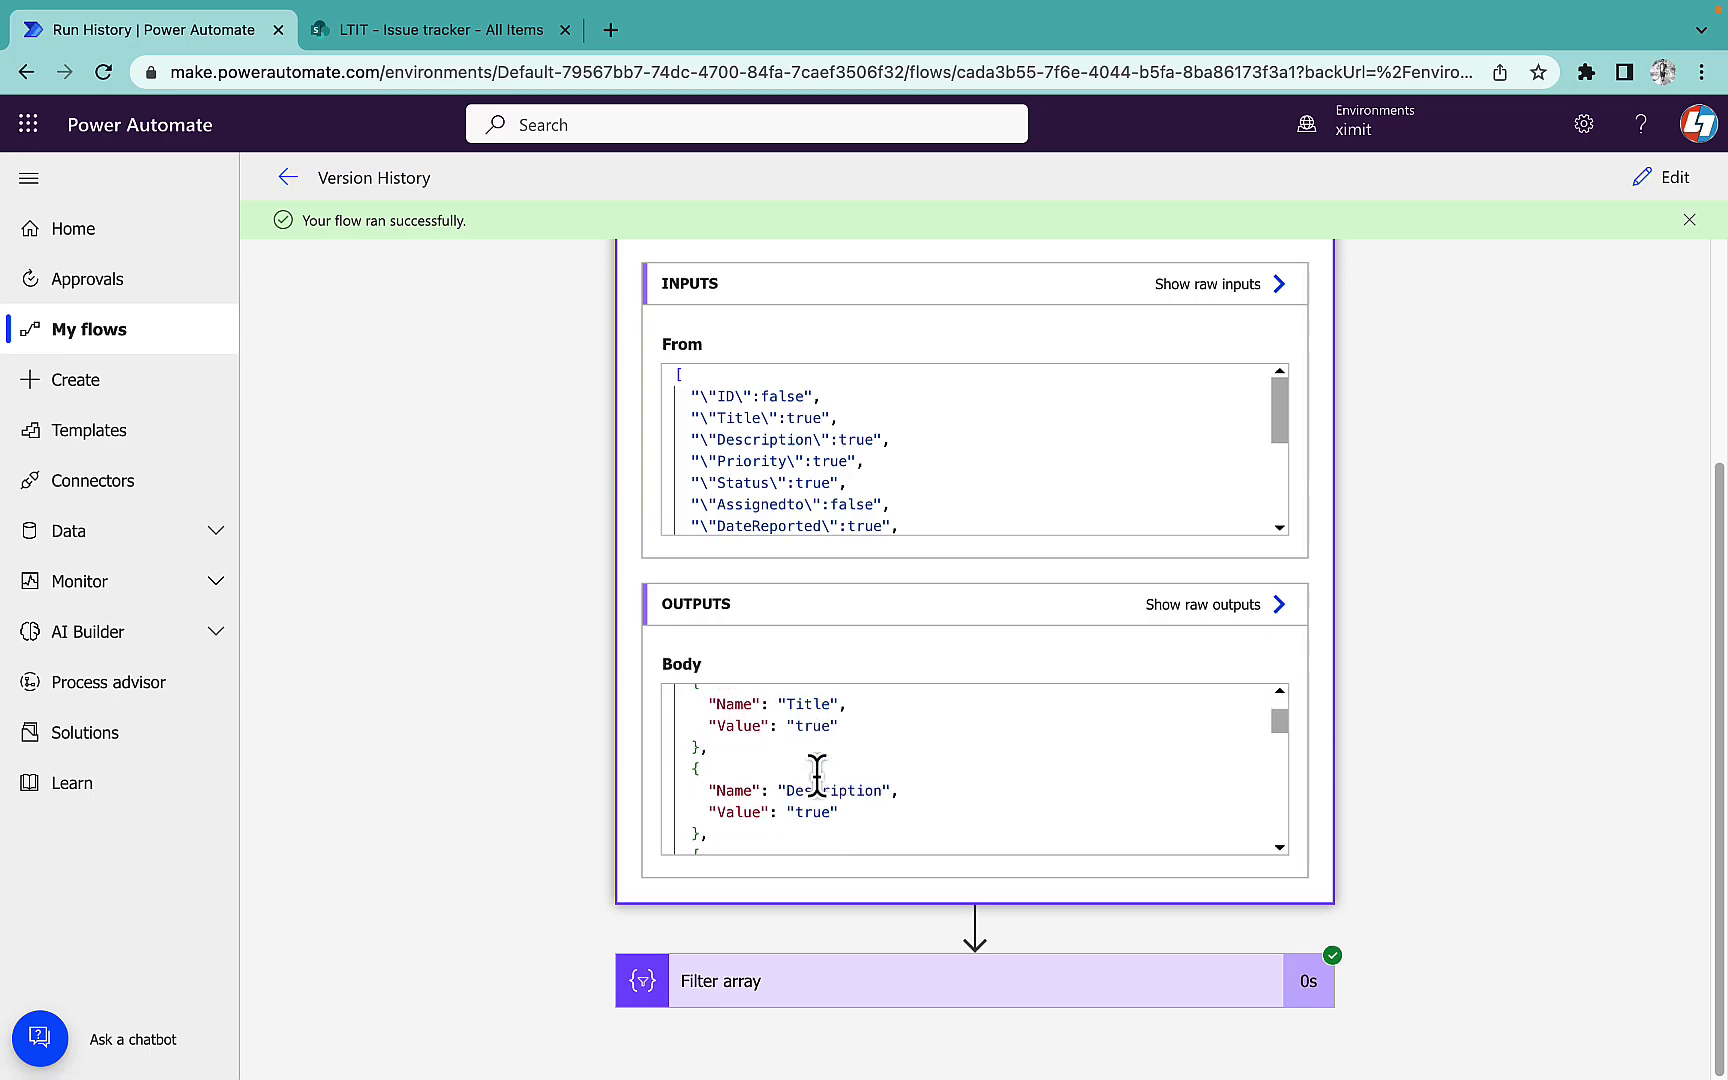
scroll(813, 779, "down", 3)
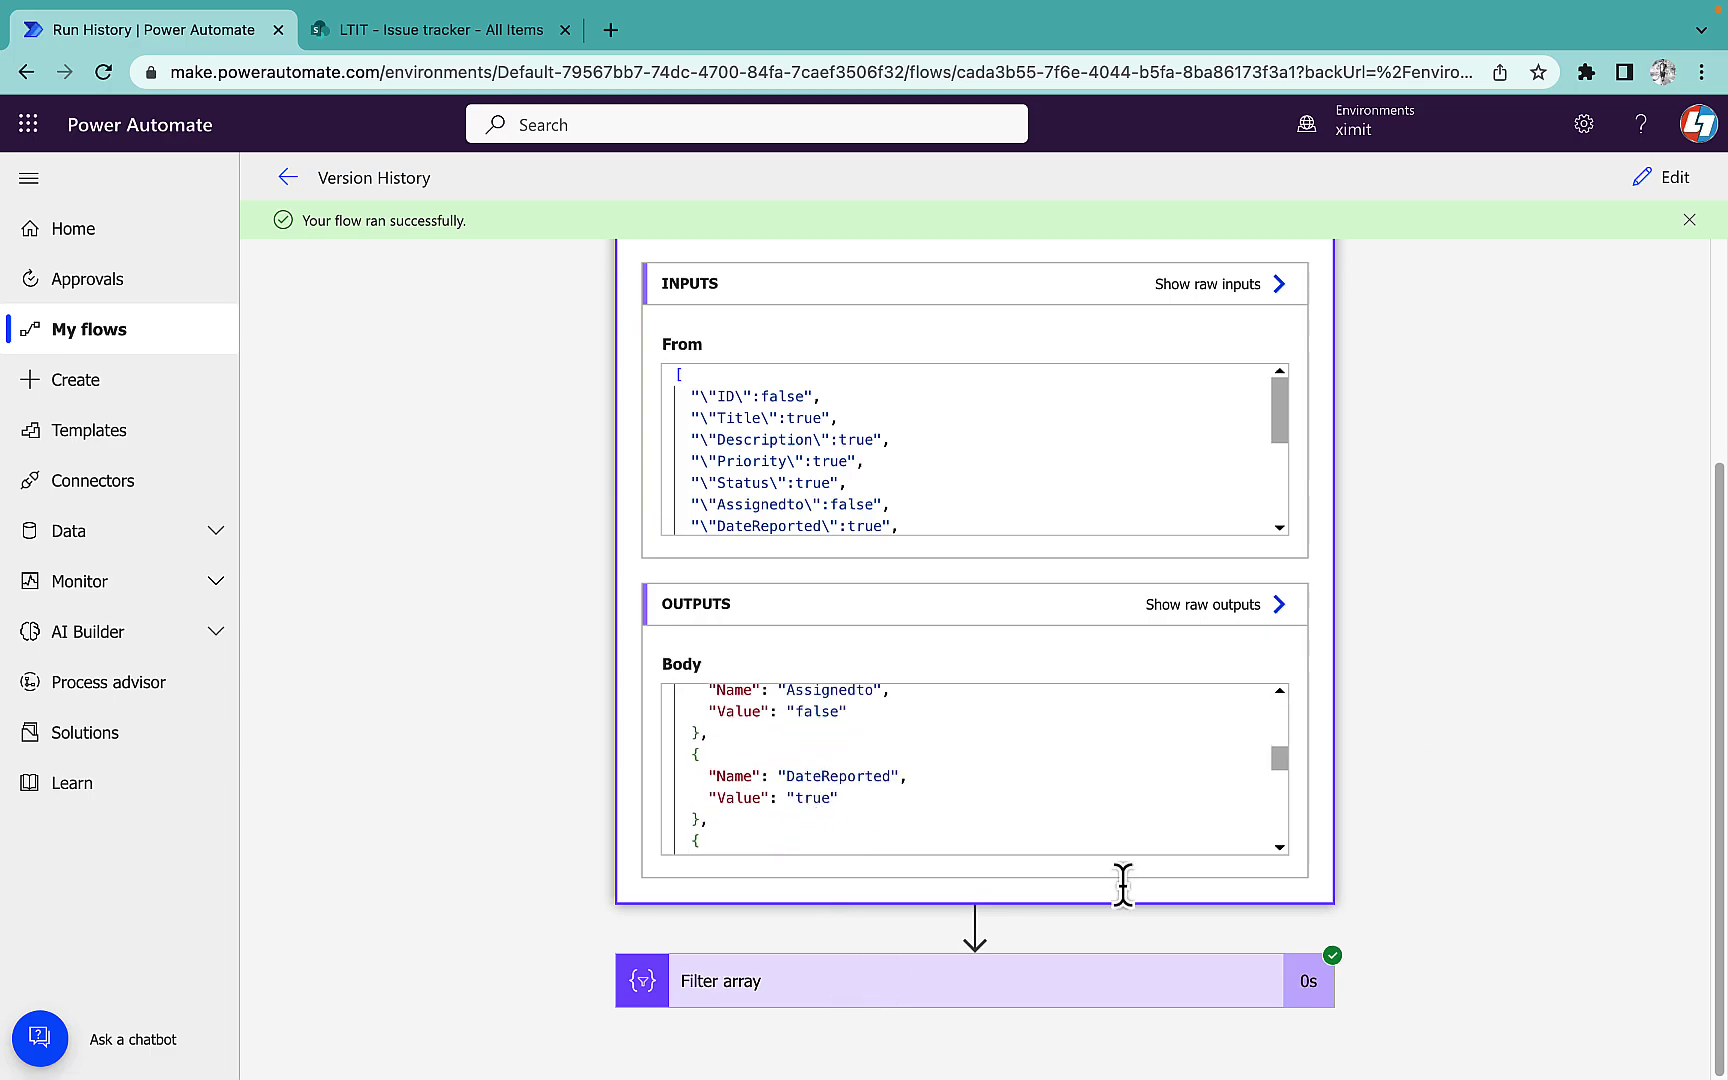
left_click(1022, 968)
scroll(1517, 674, "down", 5)
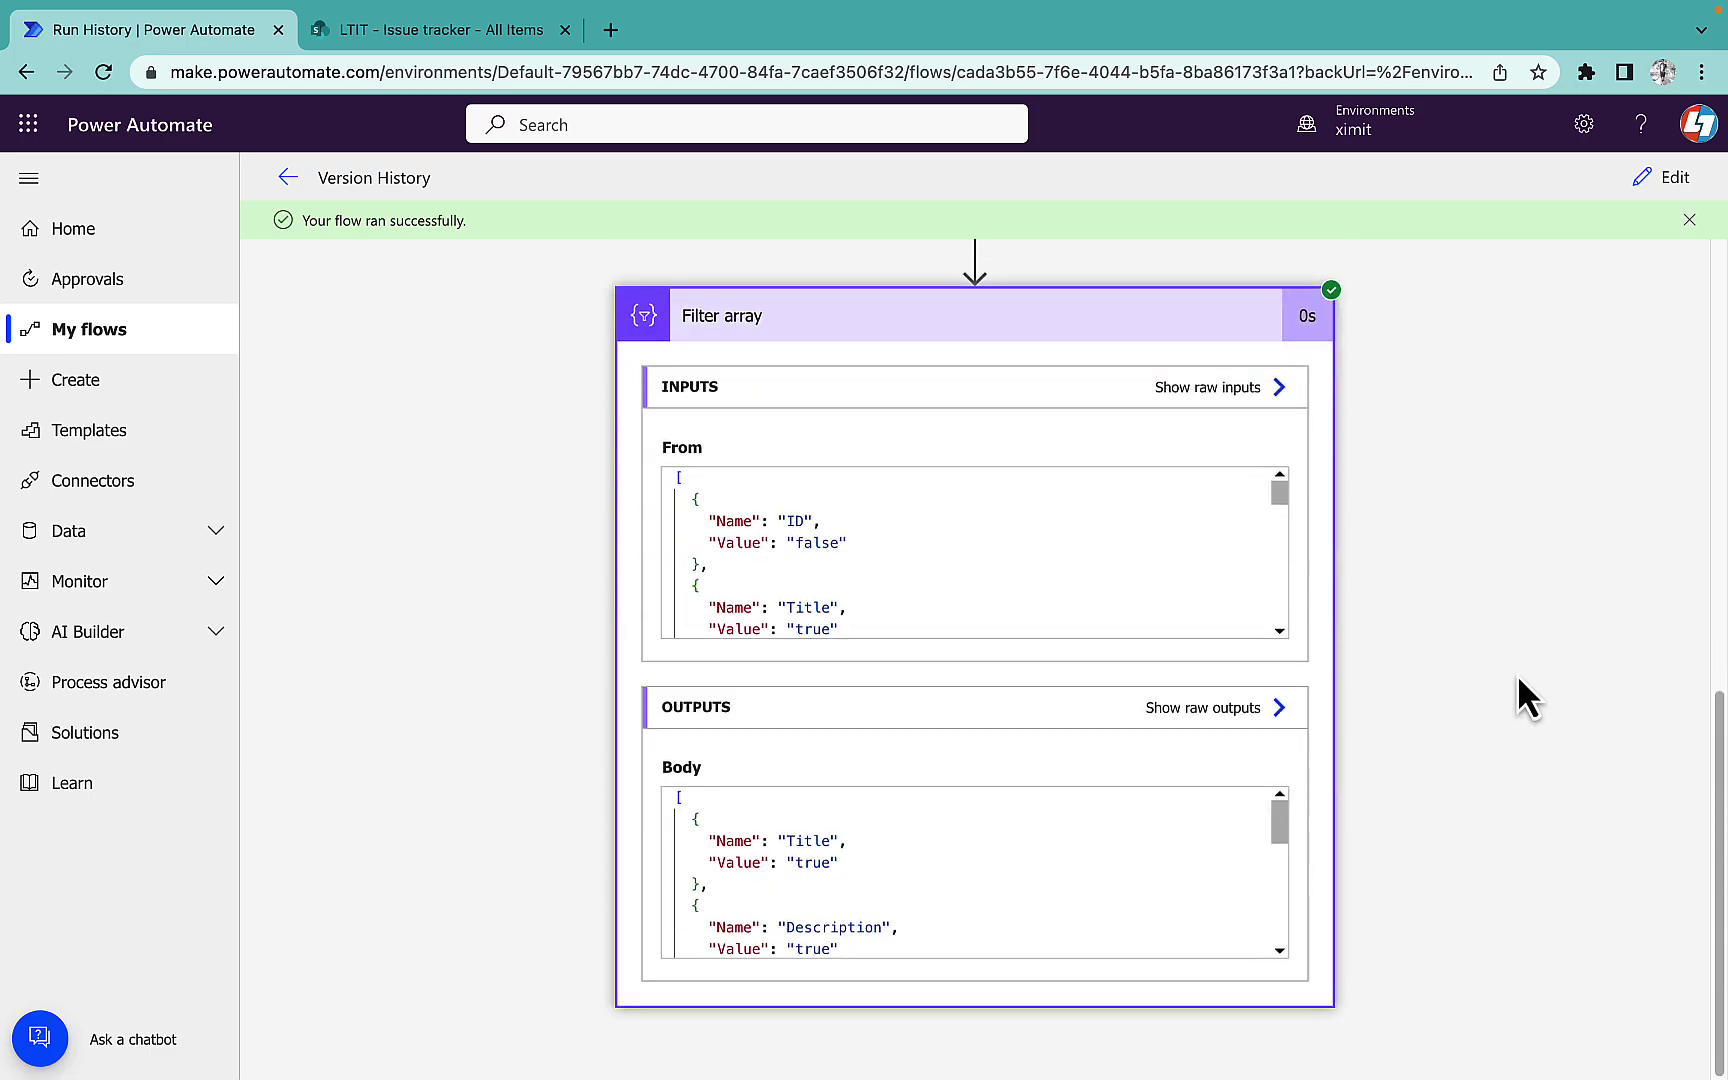
- Examine the raw outputs of the Filter array action in the test run and return to editing the flow
left_click(1210, 708)
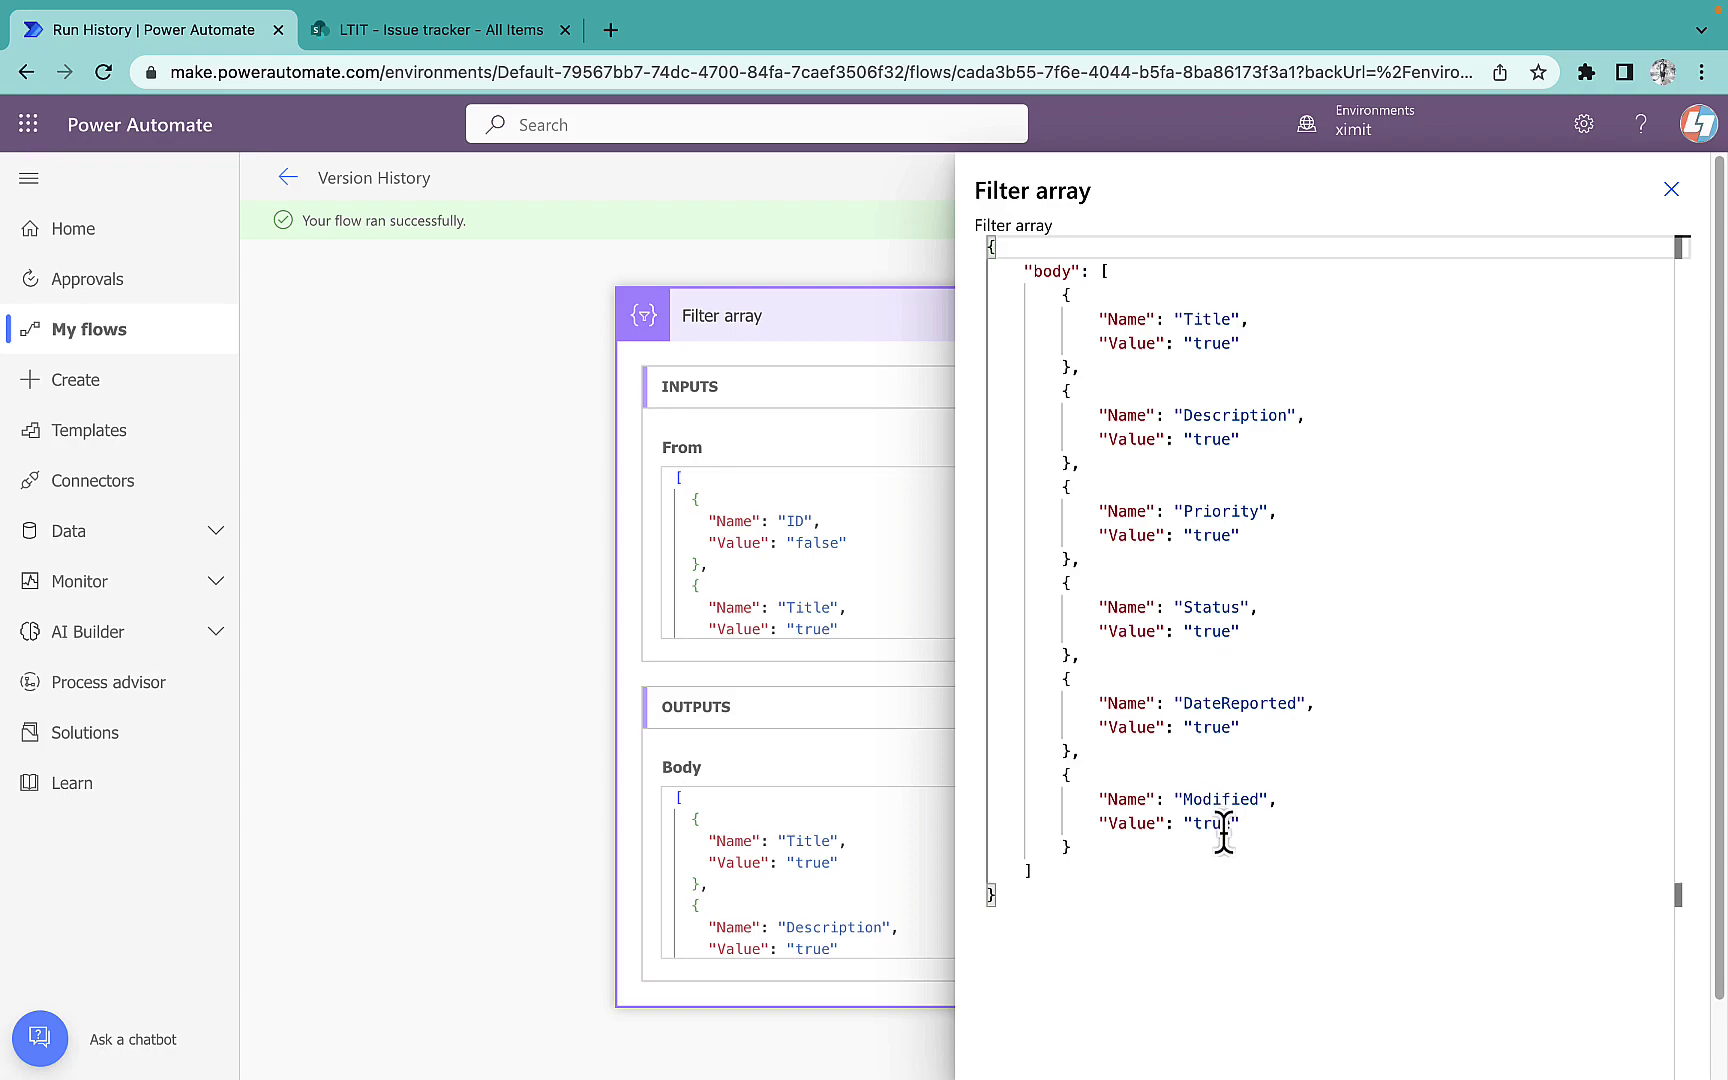
left_click(1671, 190)
left_click(1662, 180)
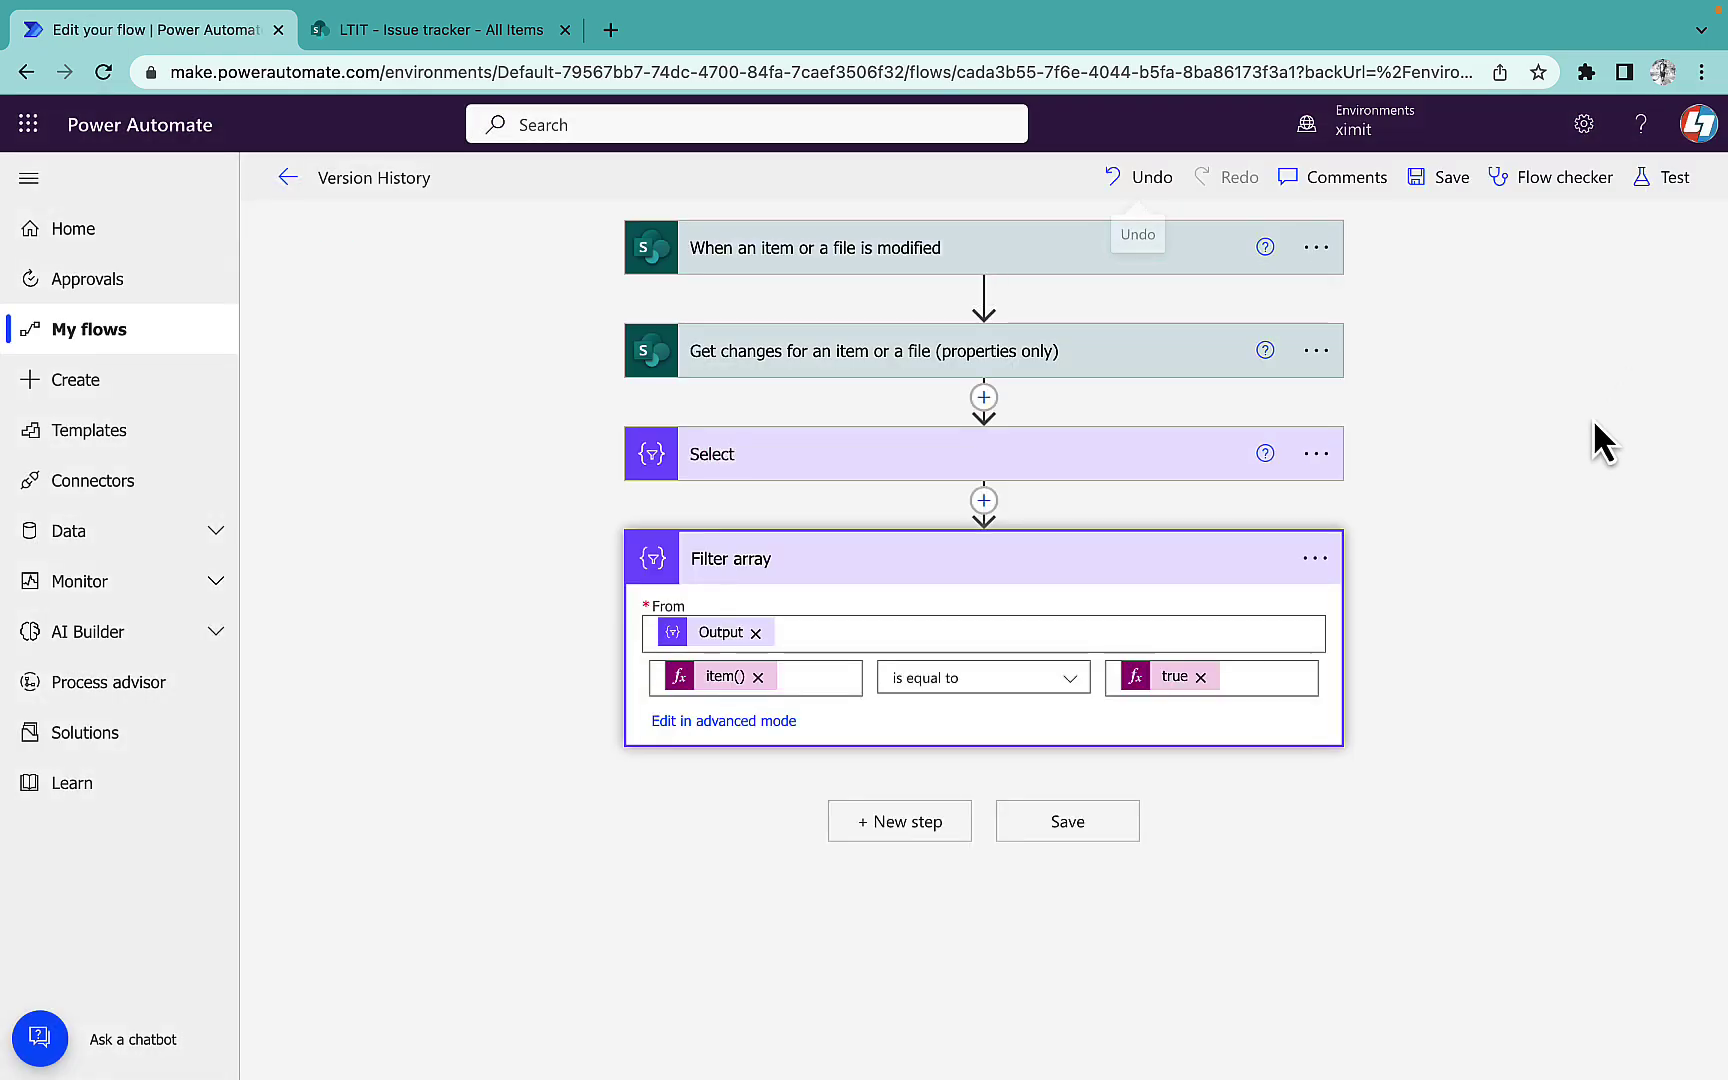
- Add a second Data Operation Select action after Filter array and set its From to Filter array's Body
left_click(1140, 570)
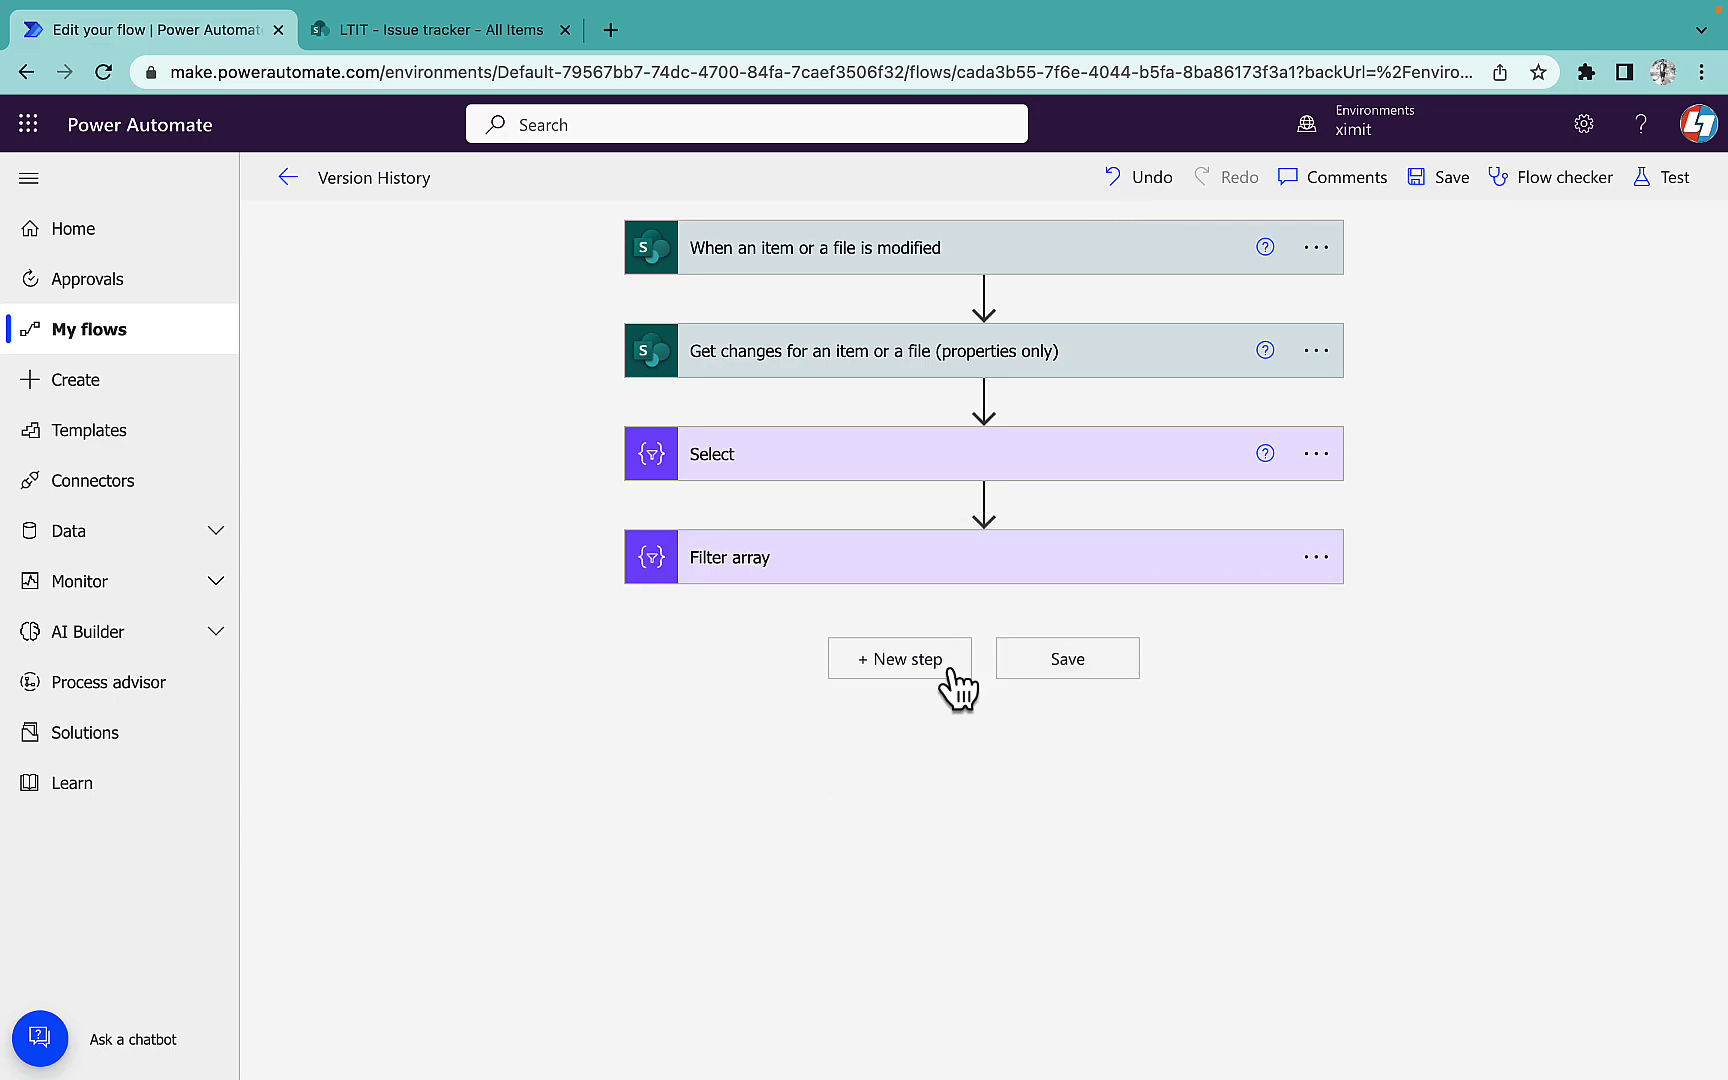
left_click(899, 660)
type("select")
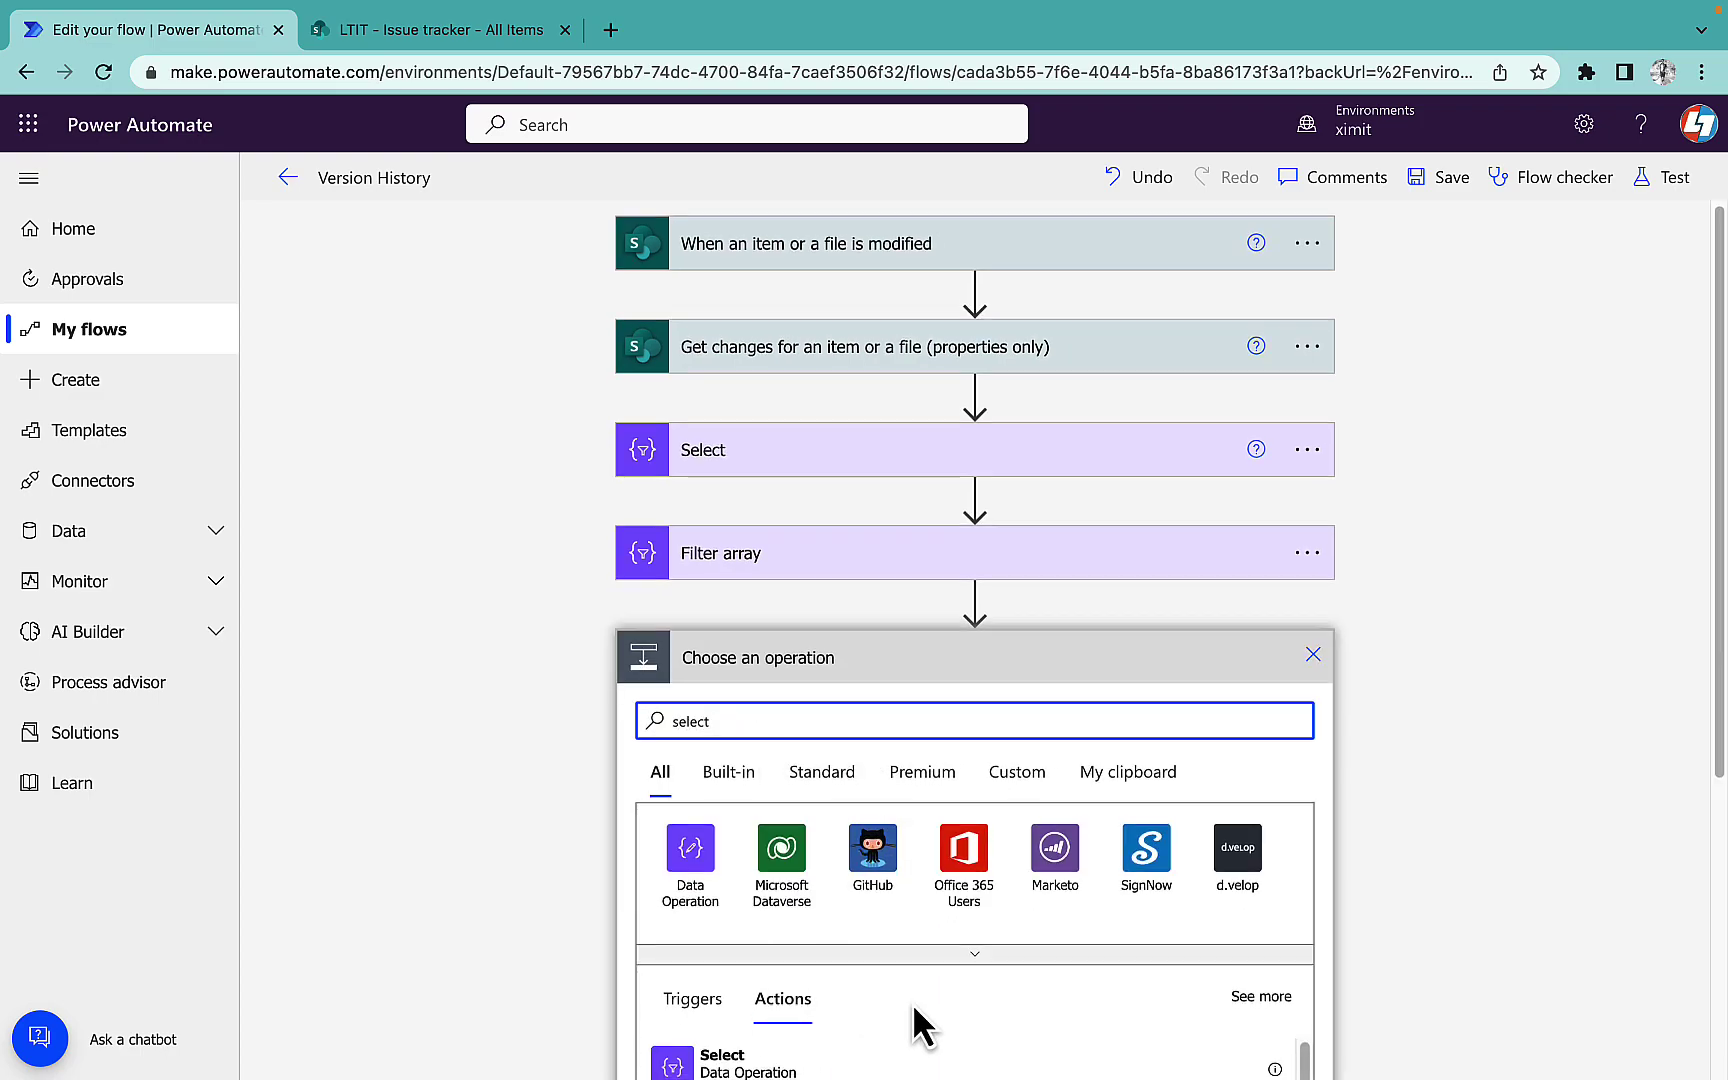
left_click(788, 1066)
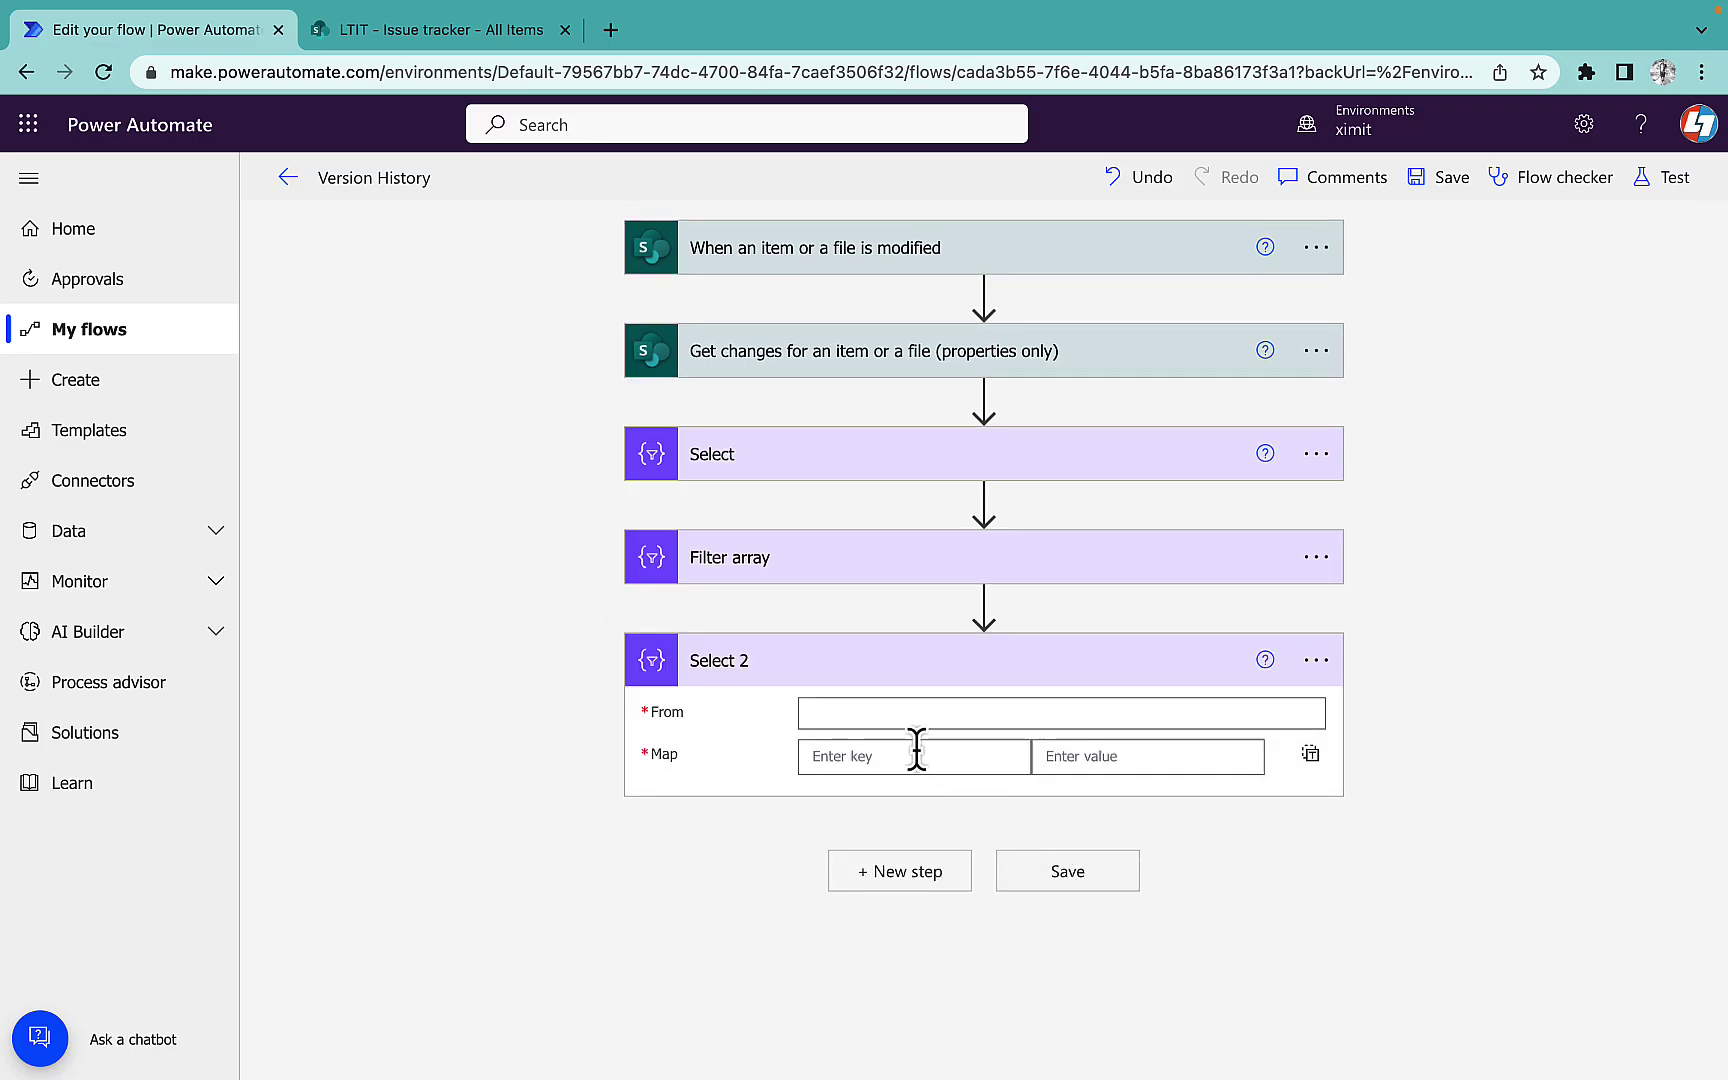
left_click(883, 712)
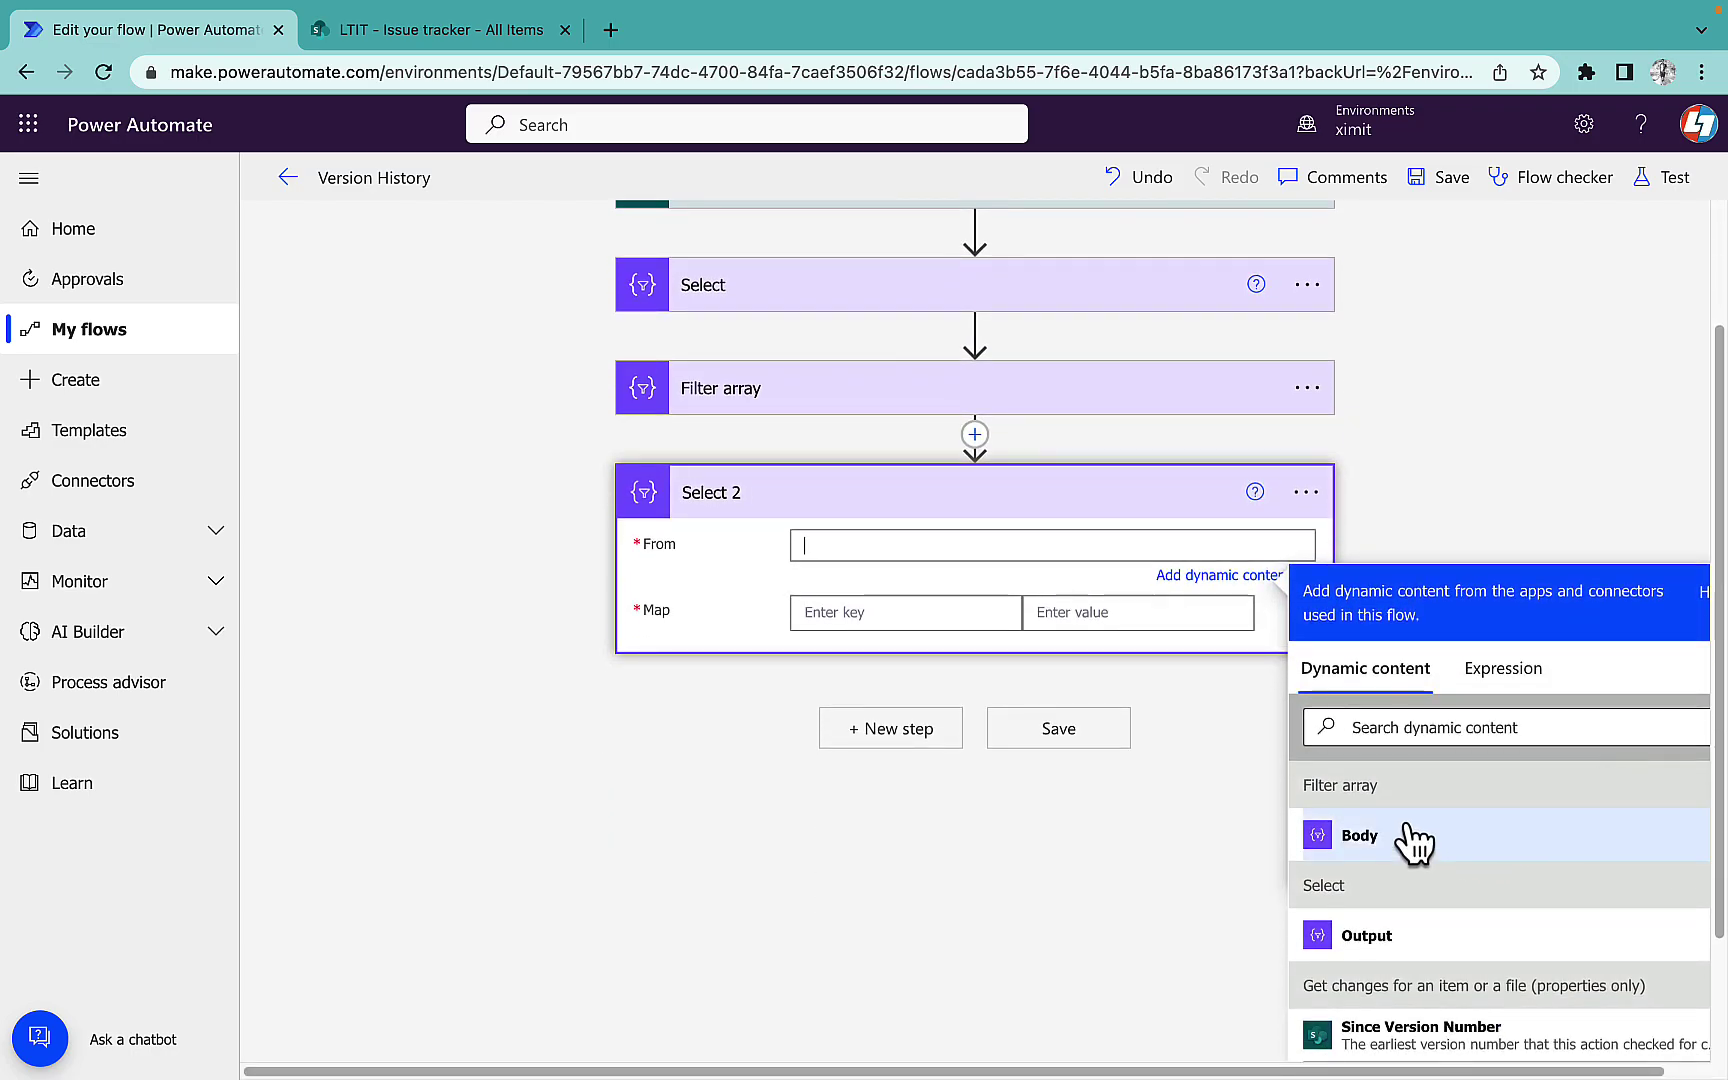
left_click(1385, 850)
- Switch Select 2's Map to text mode and set it to the expression item()?['Name']
left_click(829, 612)
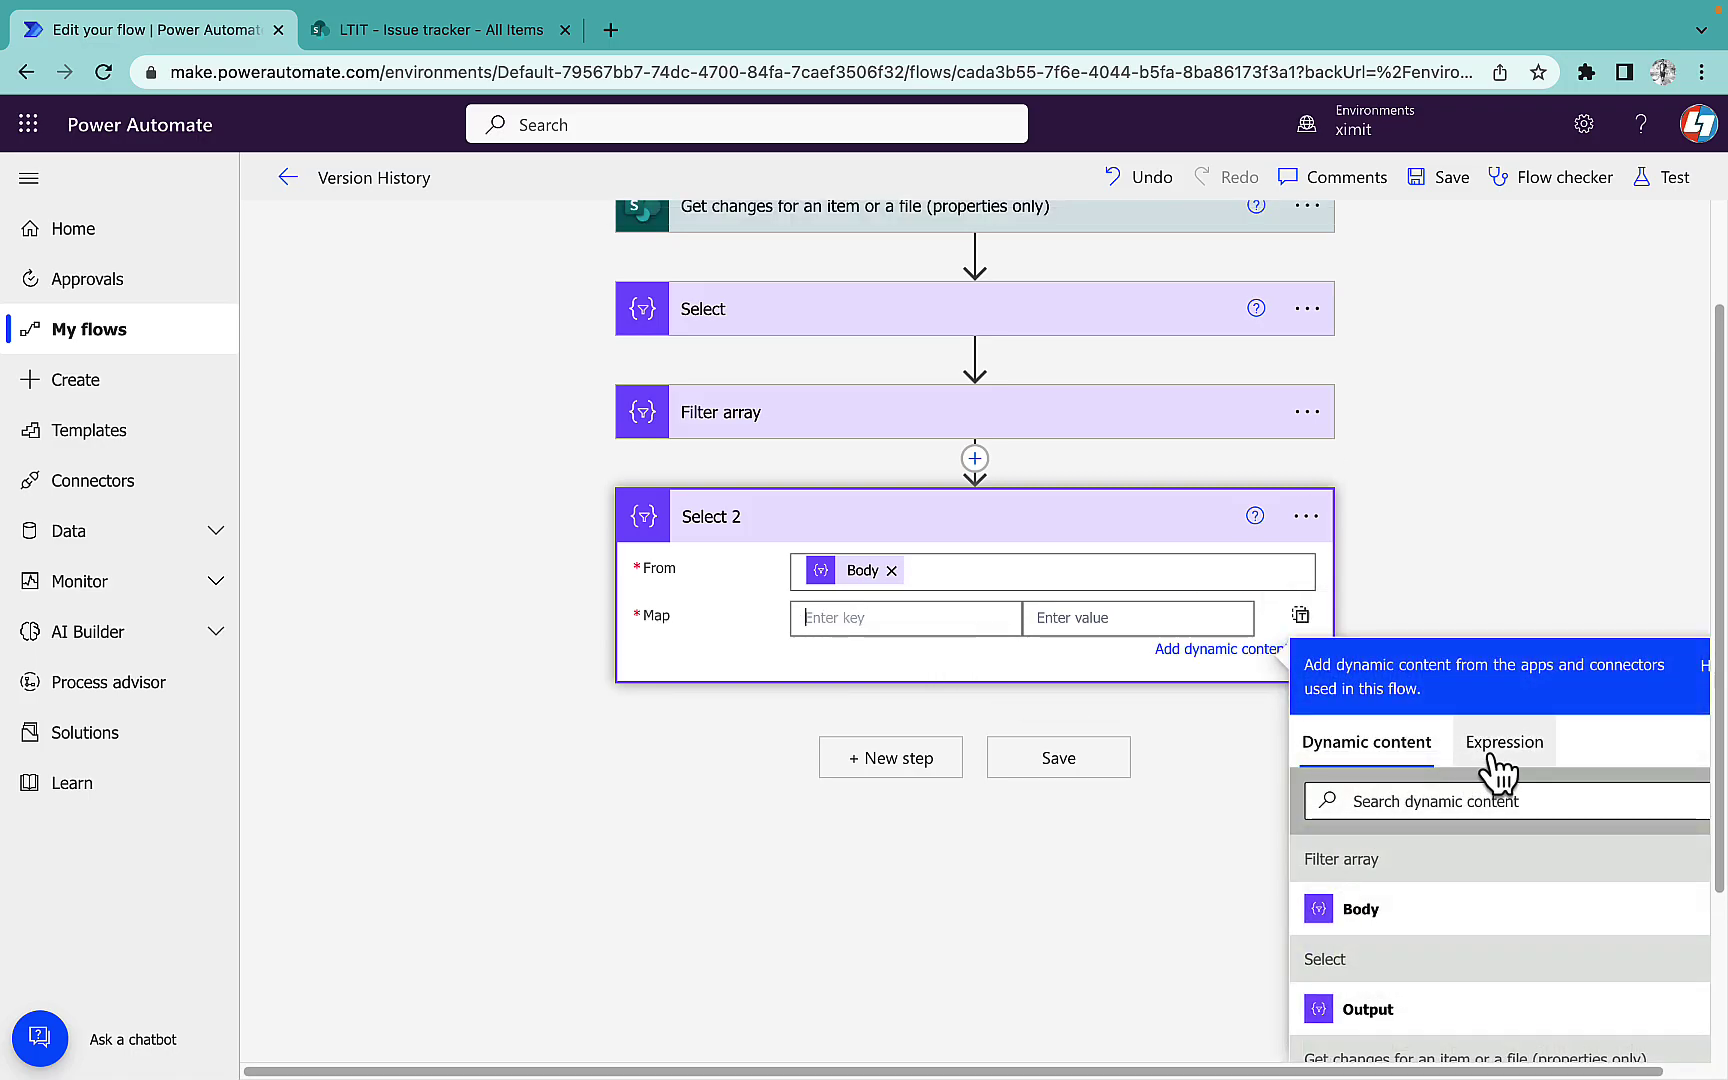
left_click(1300, 617)
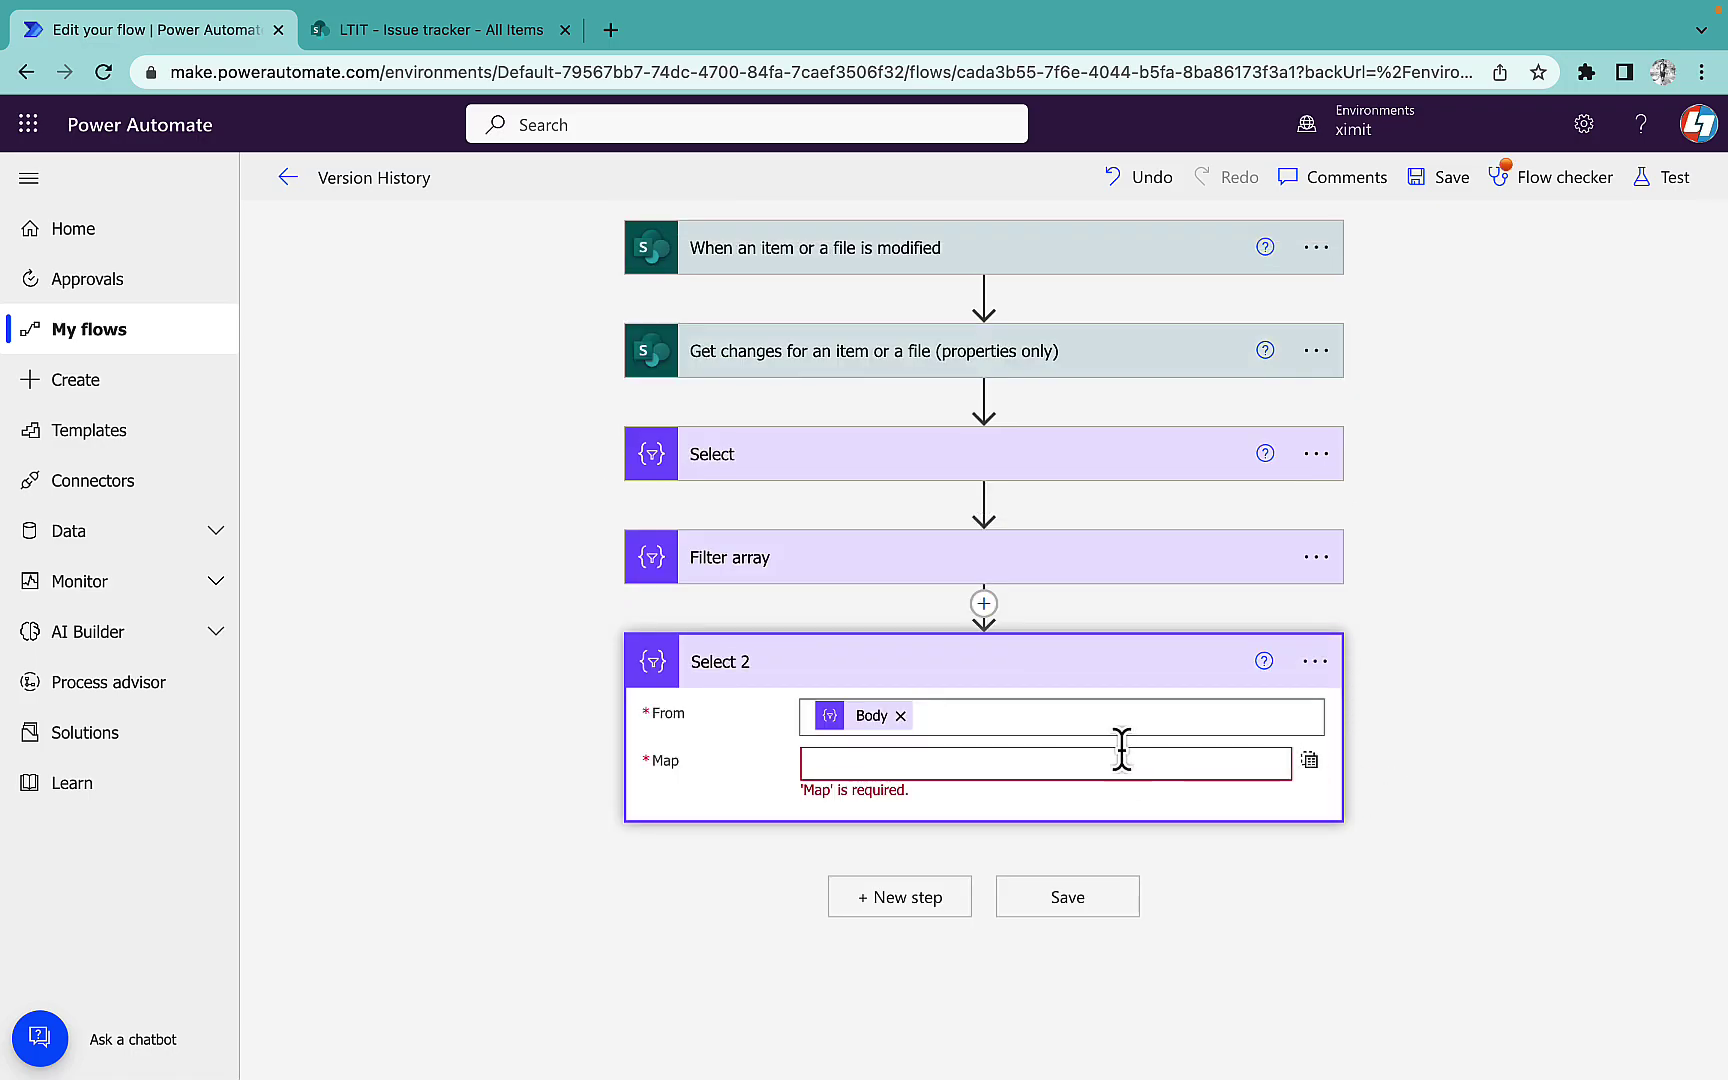
left_click(1125, 765)
left_click(1500, 912)
left_click(1422, 805)
type("item()?['Name")
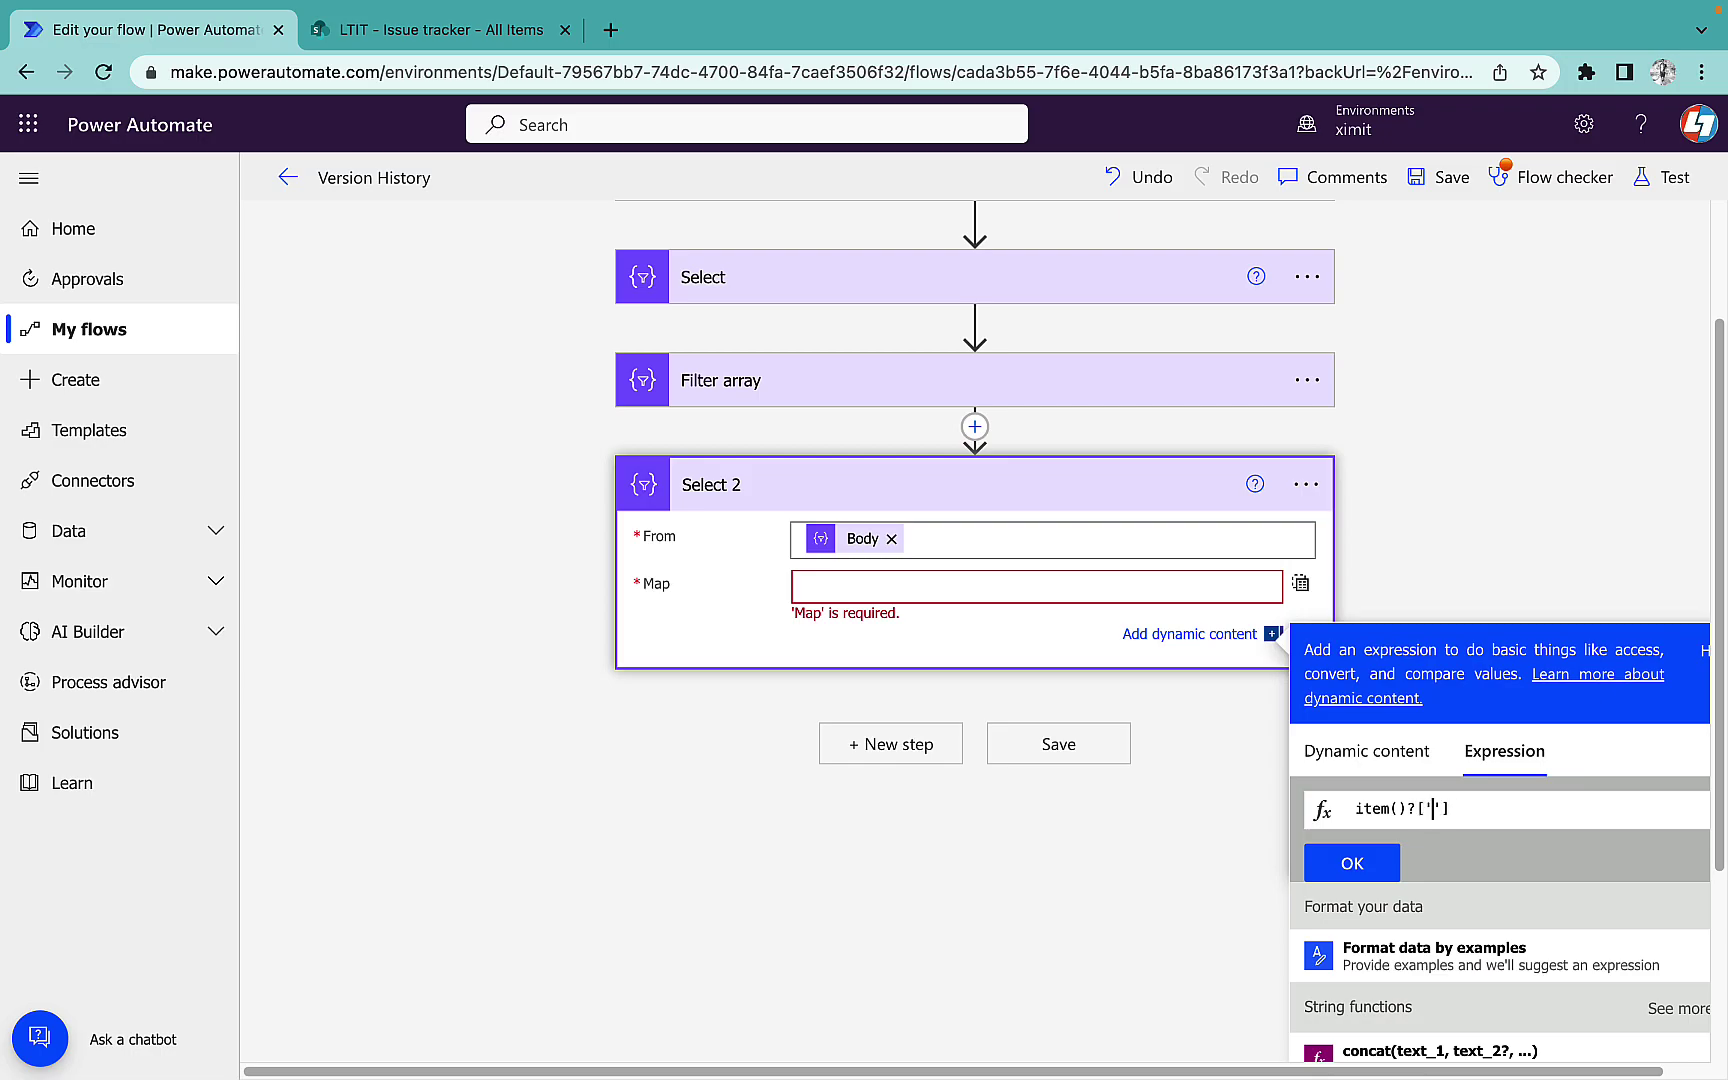
left_click(1385, 870)
- Save and test the flow, and open Select 2's results in the run
left_click(1459, 182)
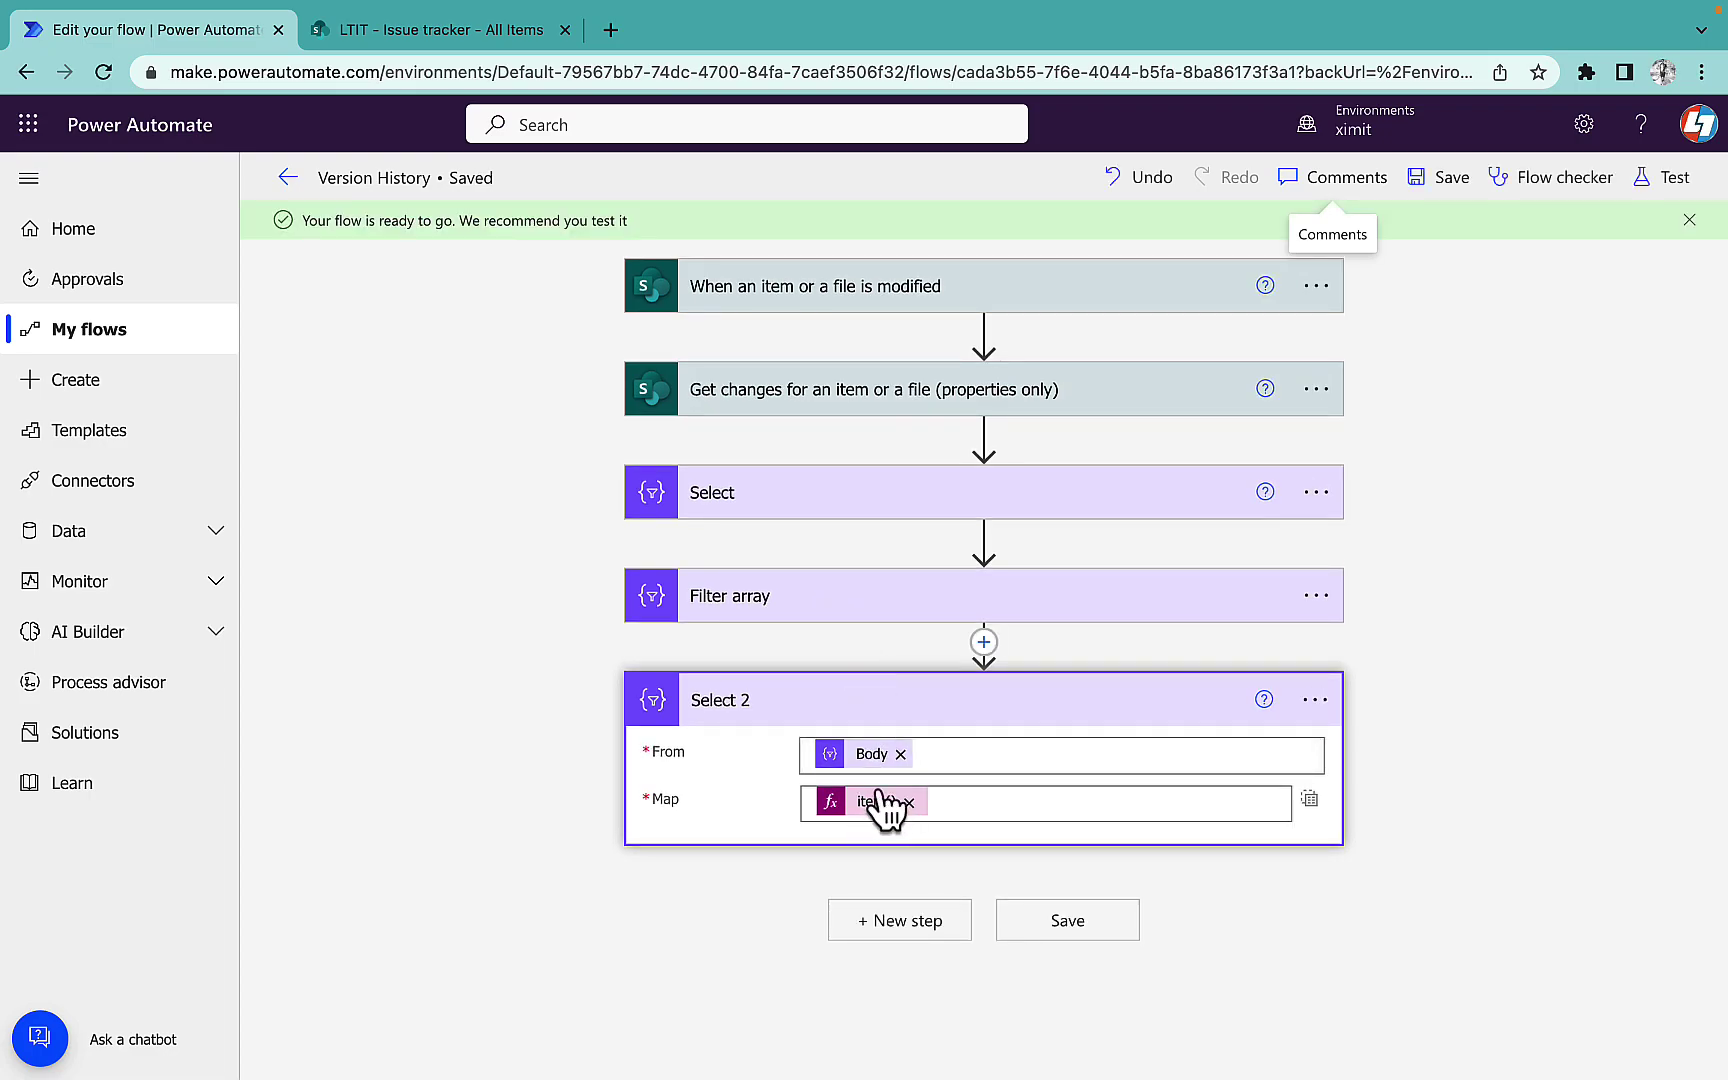
left_click(1662, 180)
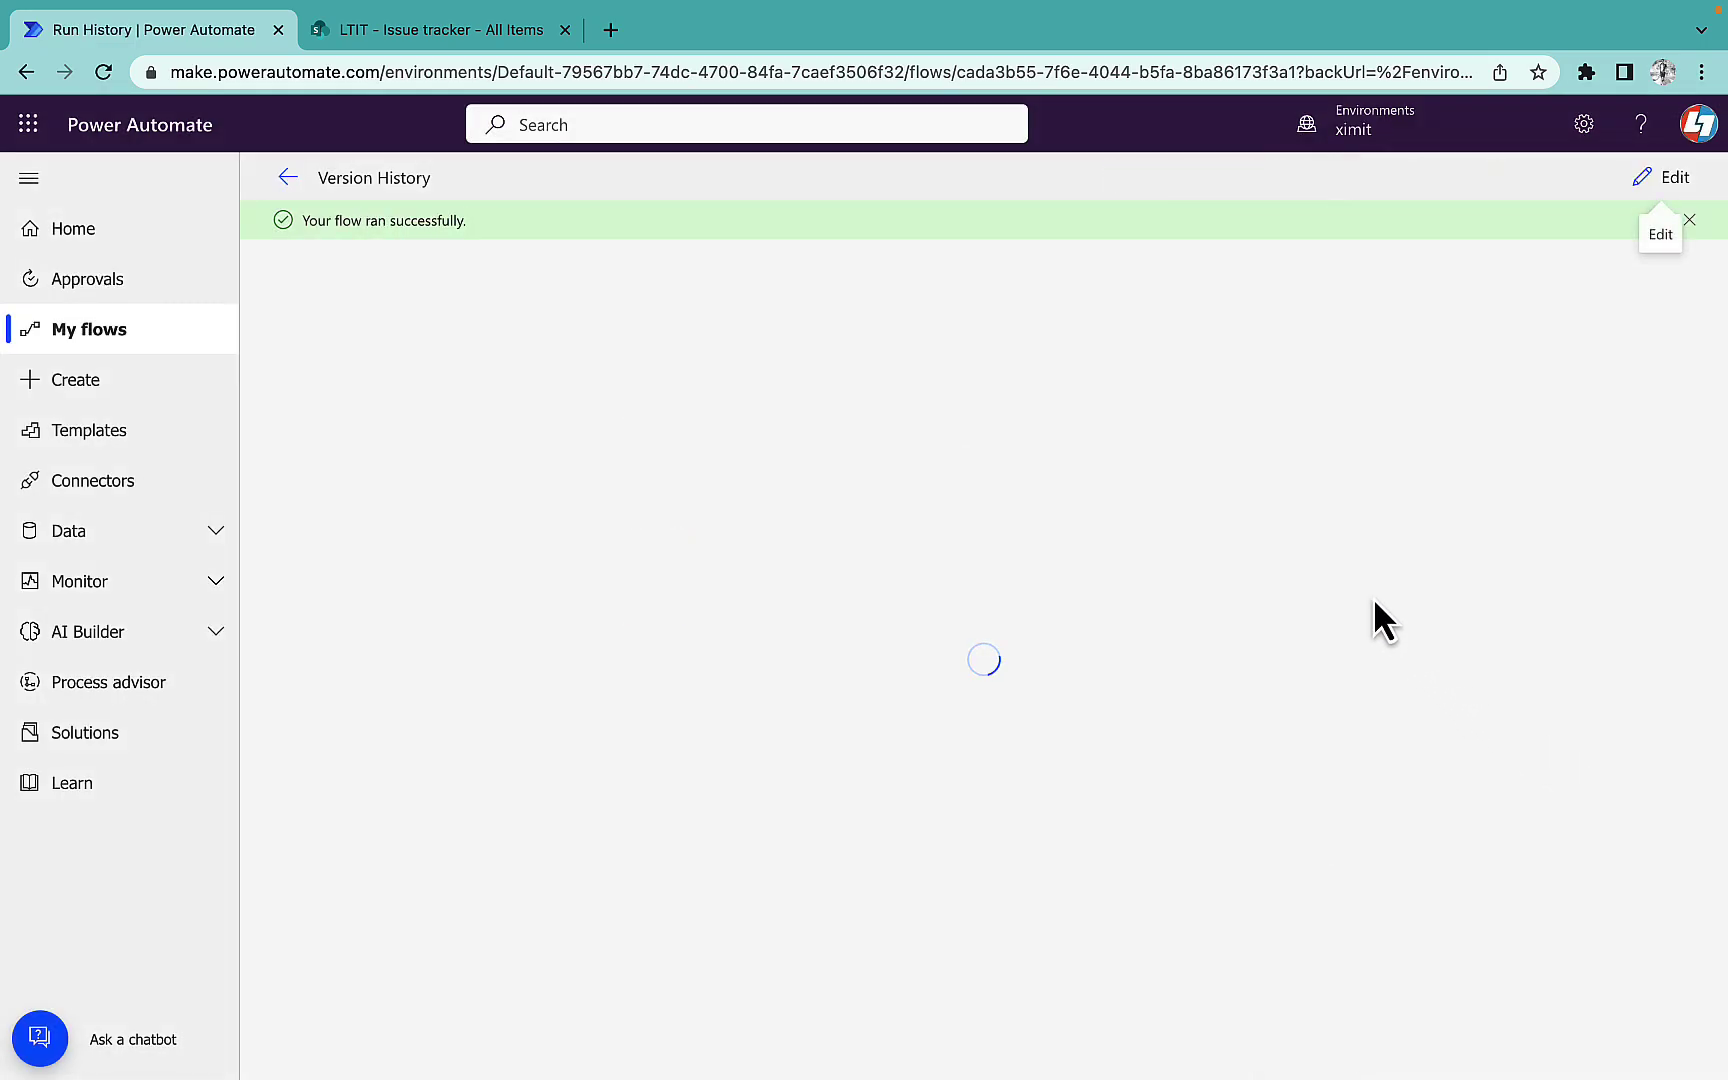
left_click(1046, 740)
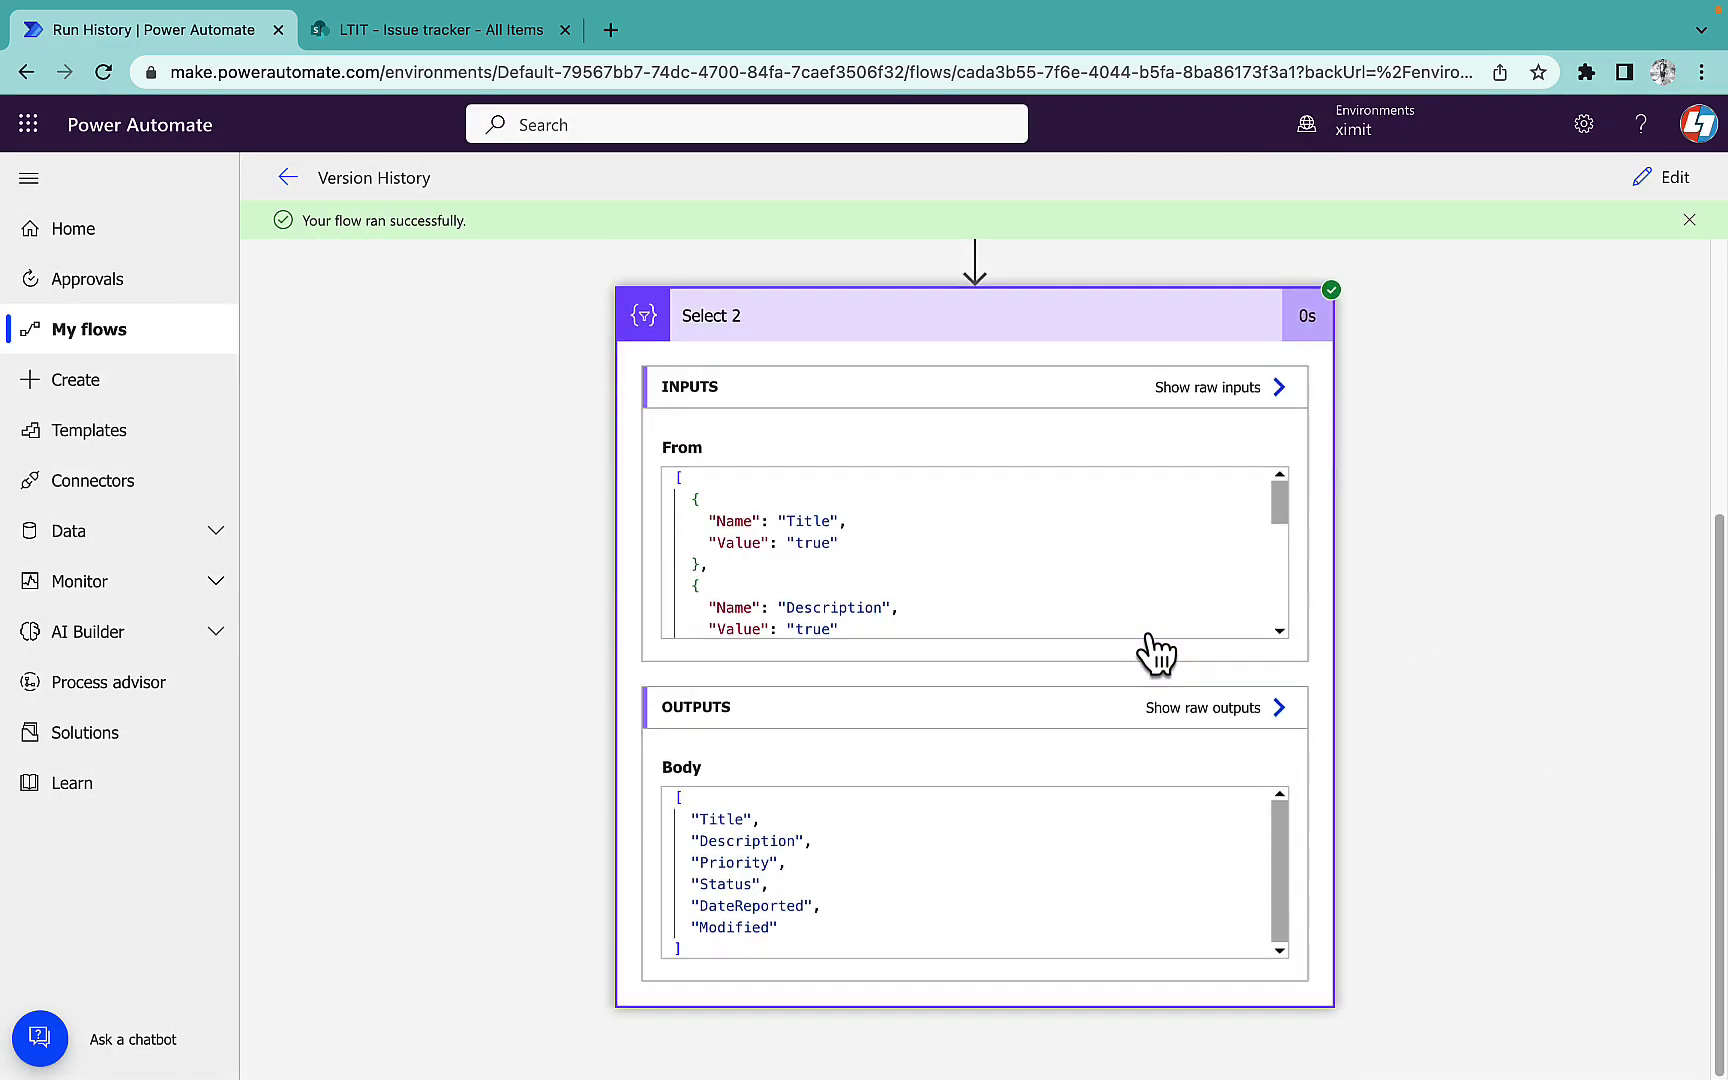
- Examine Select 2's raw outputs for the list of changed column names and return to editing the flow
left_click(1158, 712)
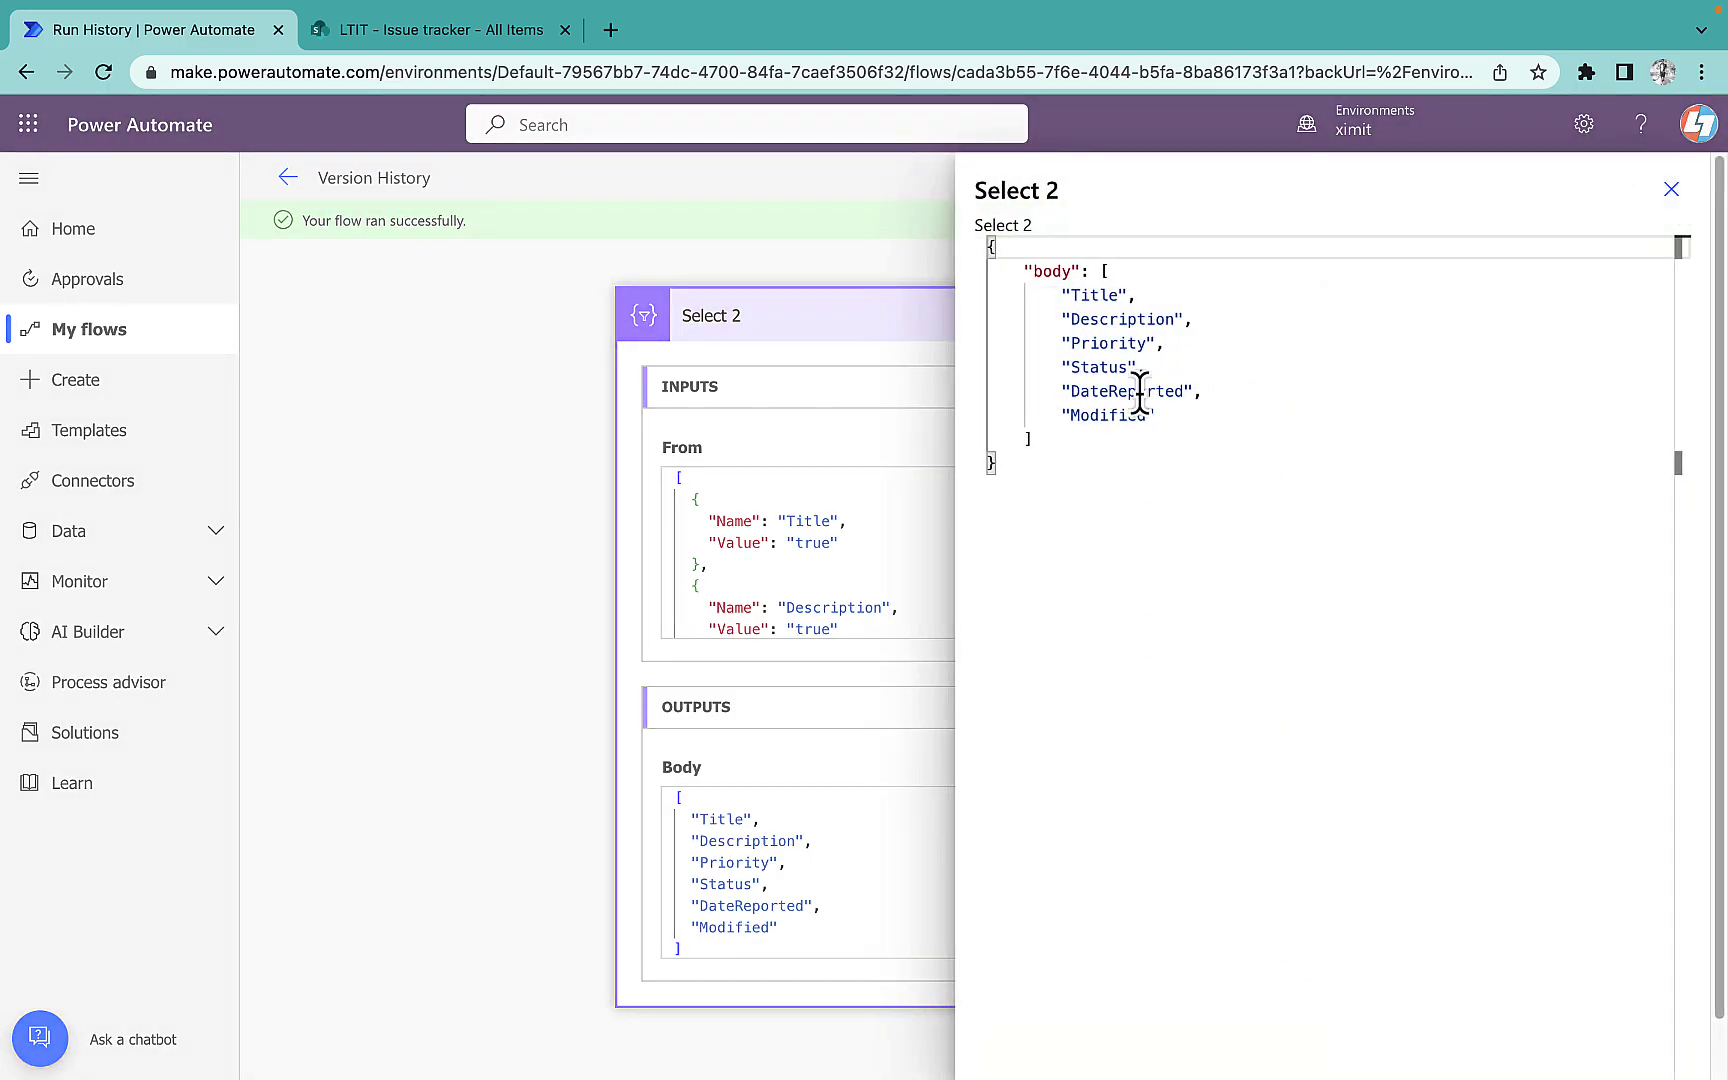
left_click_drag(1071, 296, 1157, 418)
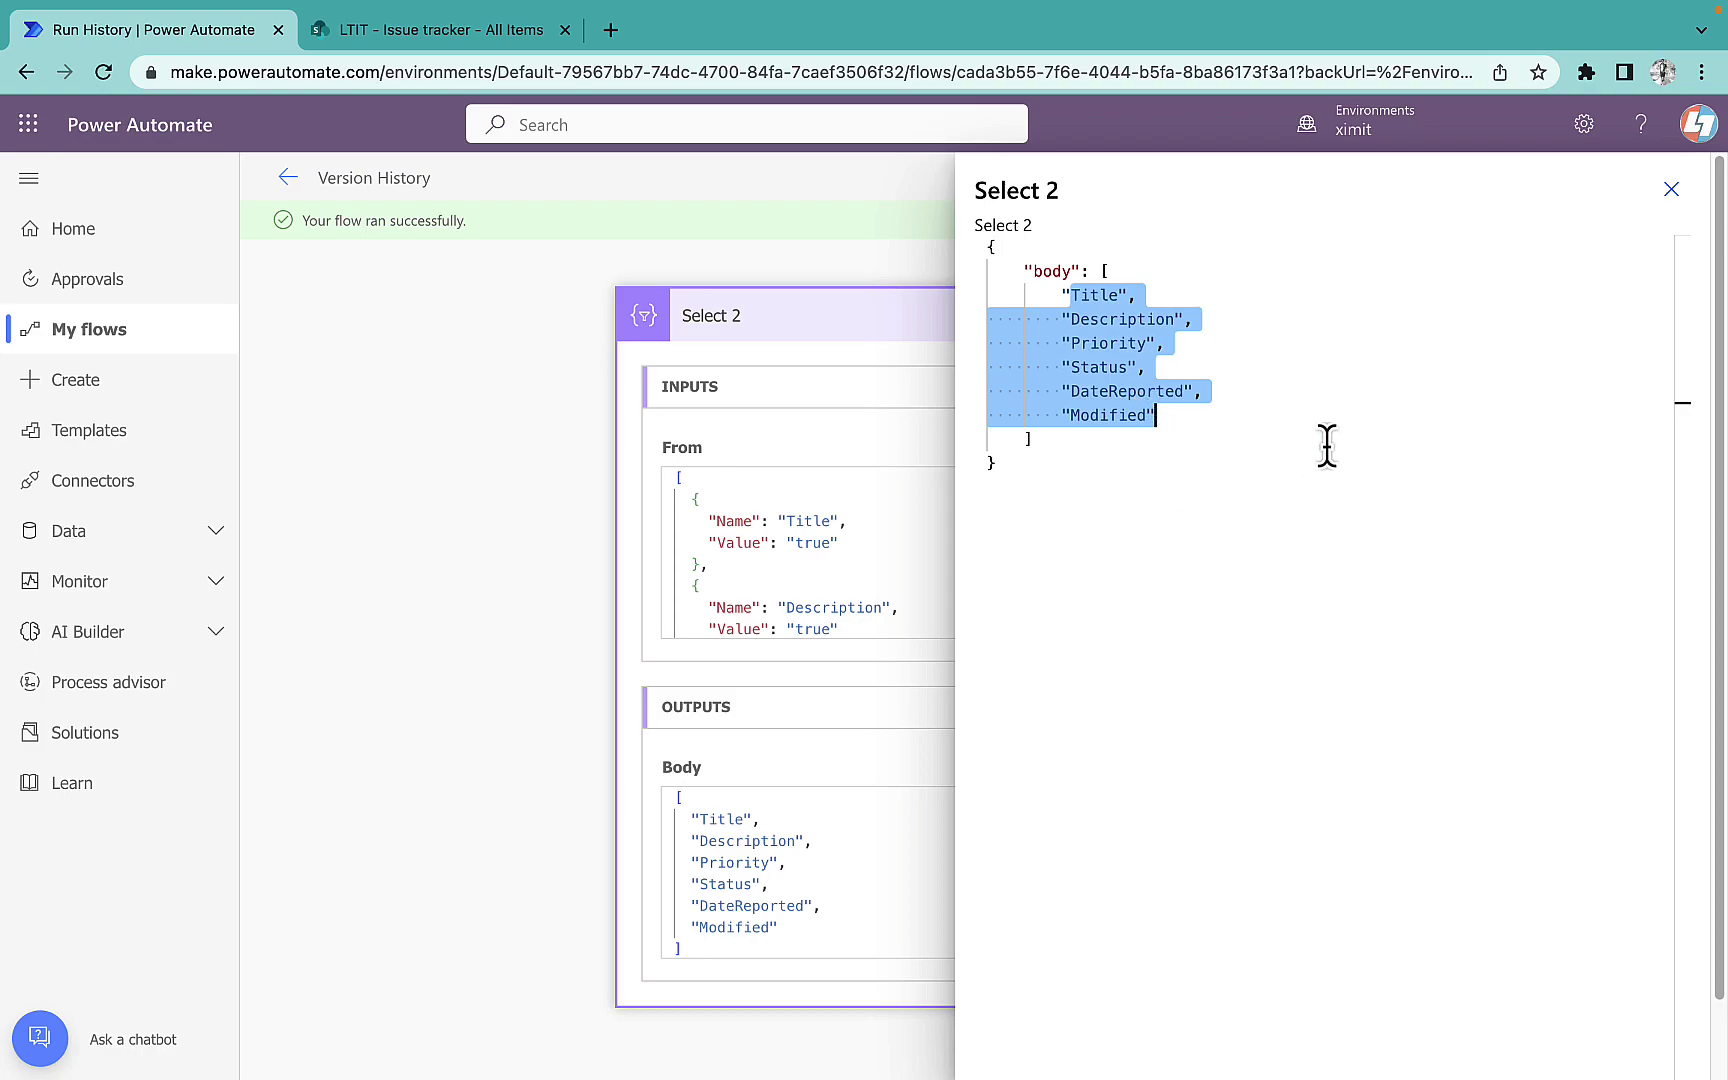
left_click(1671, 190)
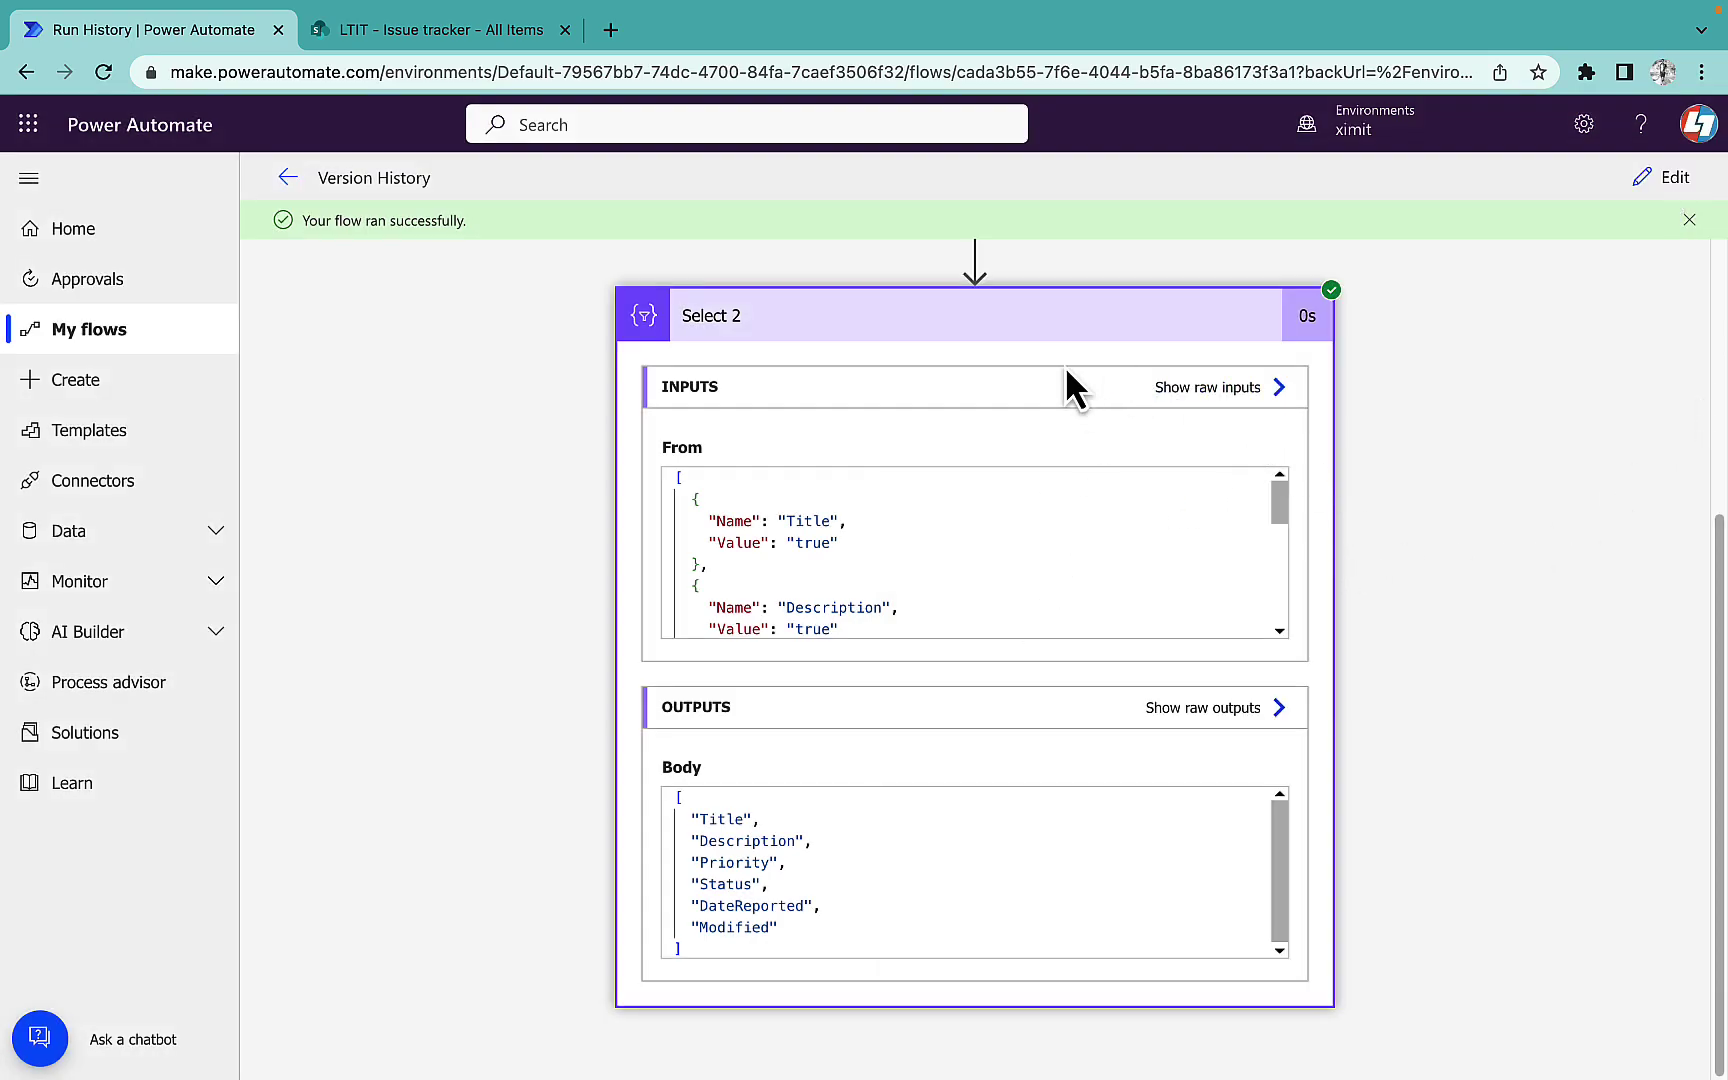
left_click(1665, 190)
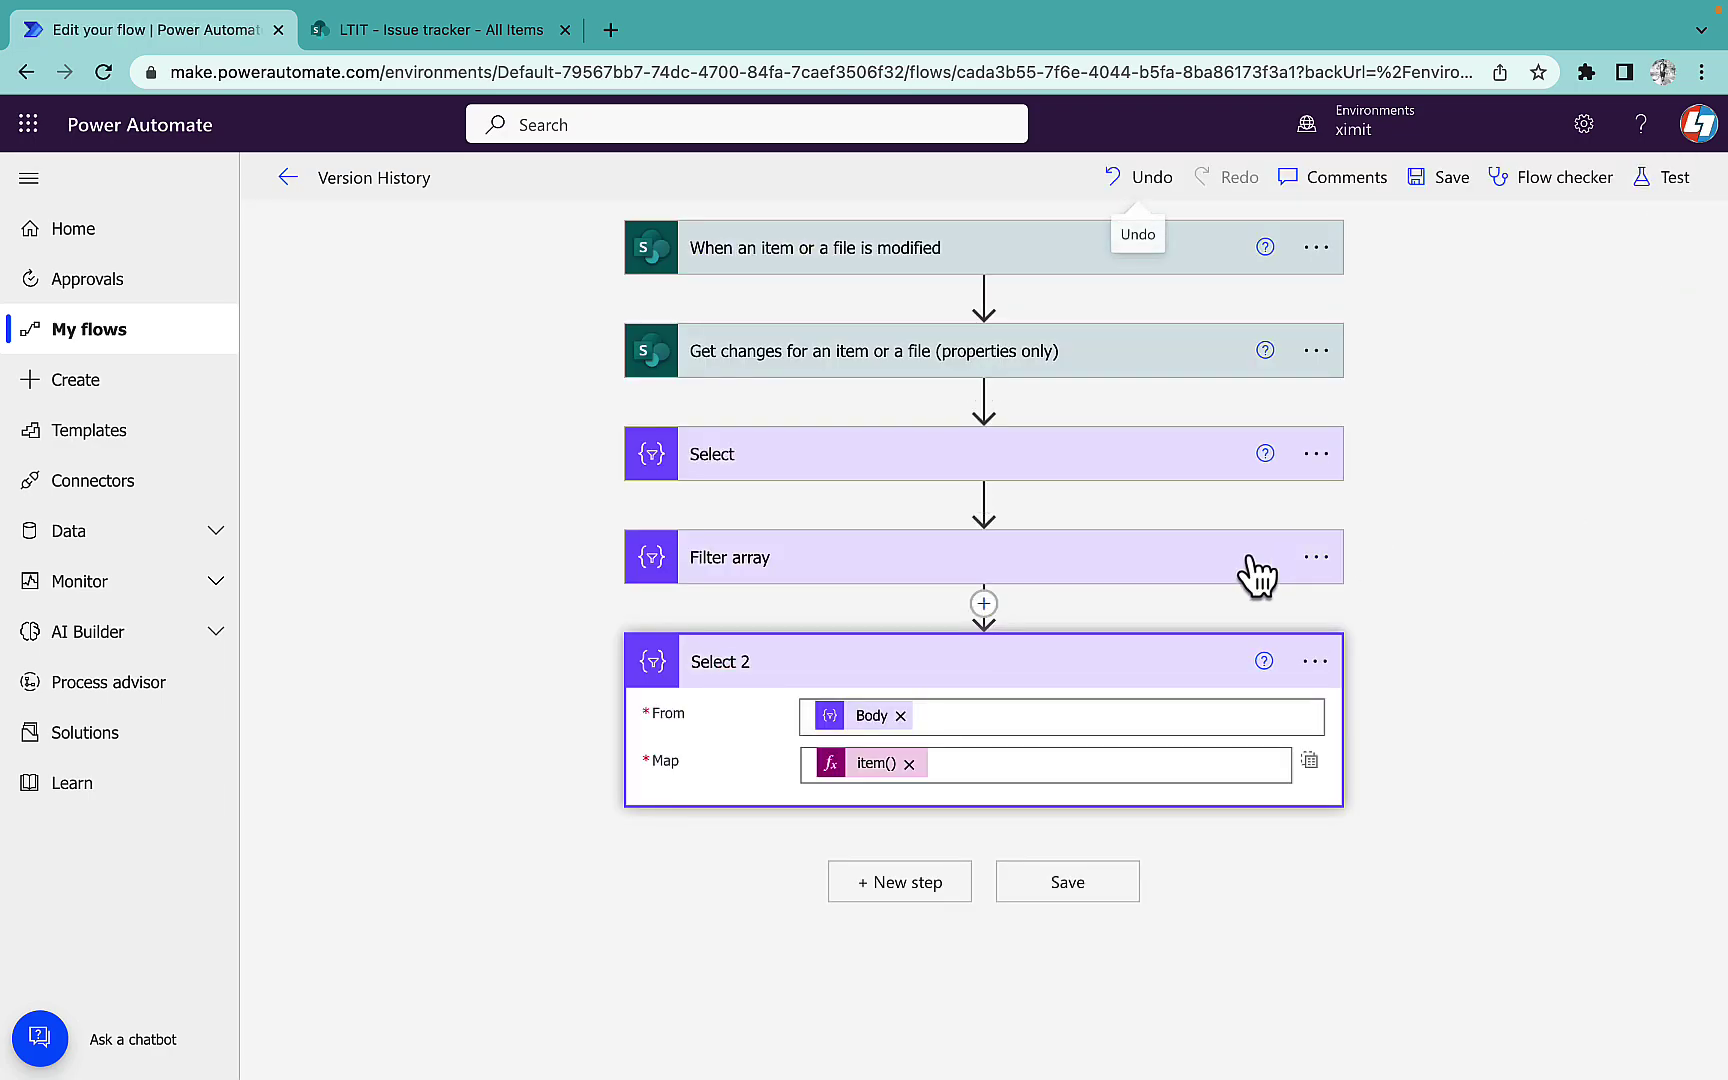
left_click(1026, 679)
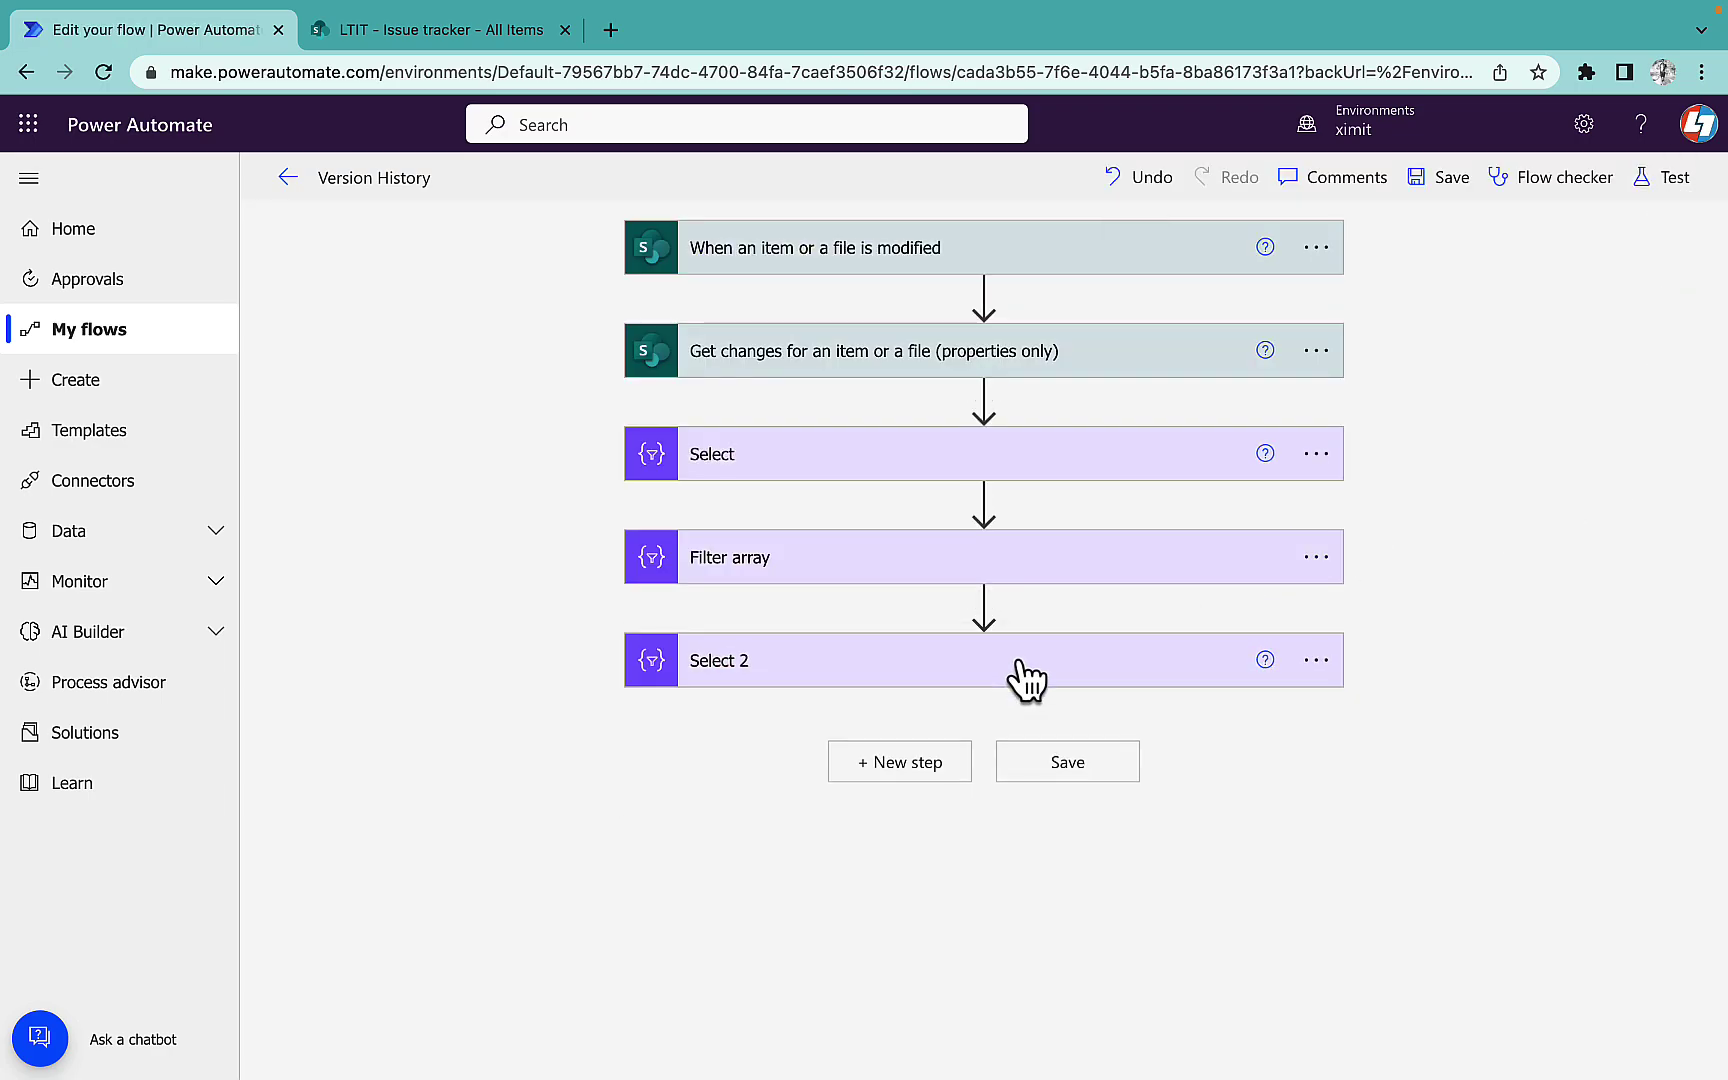
left_click(863, 770)
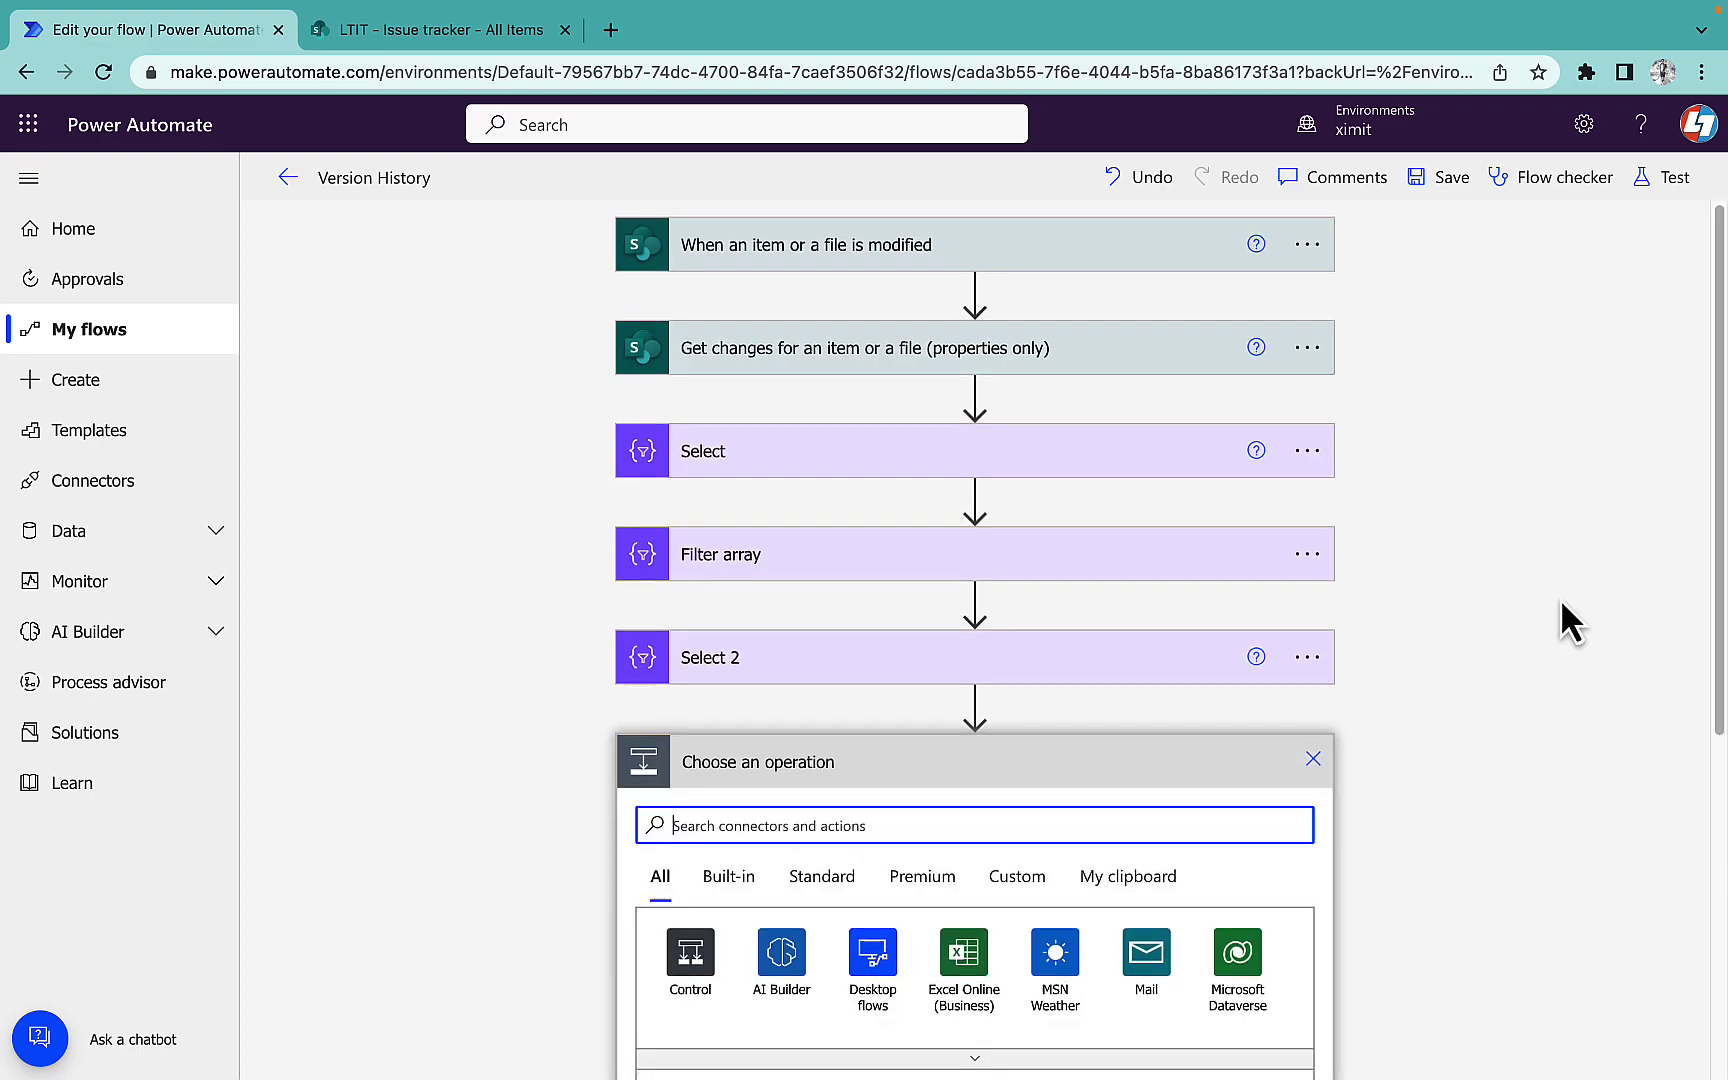
scroll(1561, 598, "down", 3)
type("send")
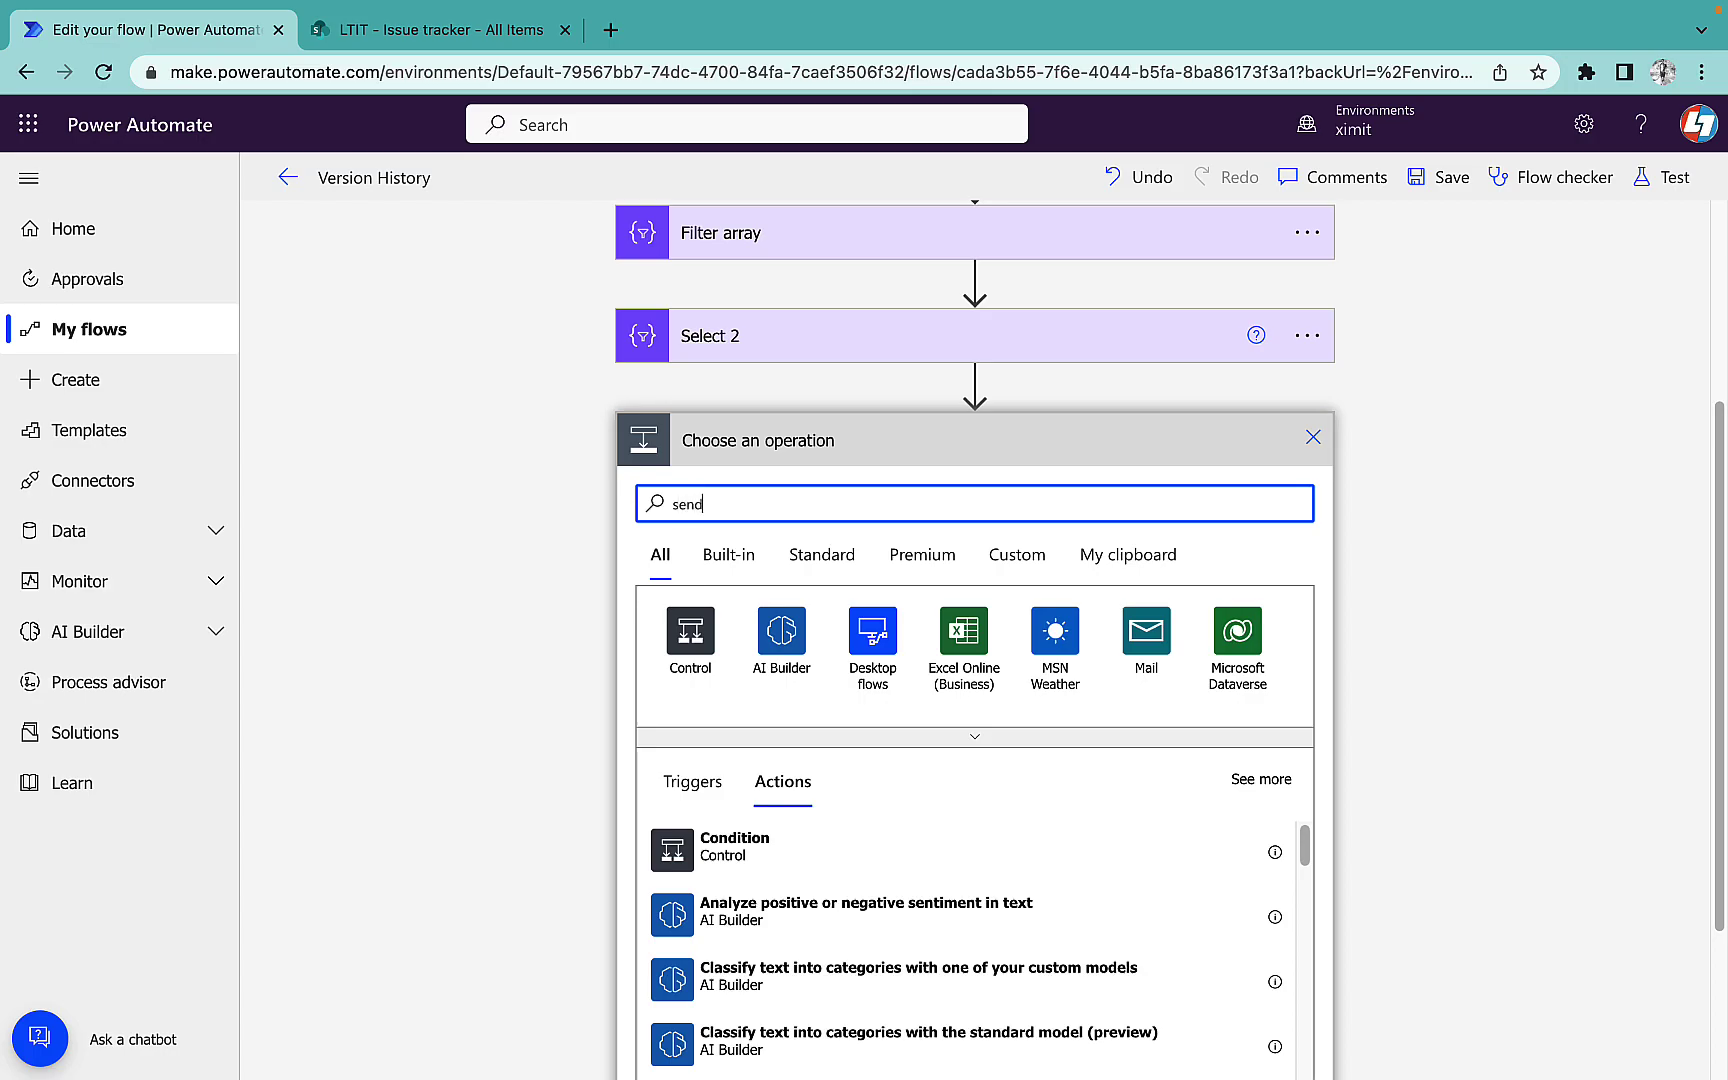
type(" http")
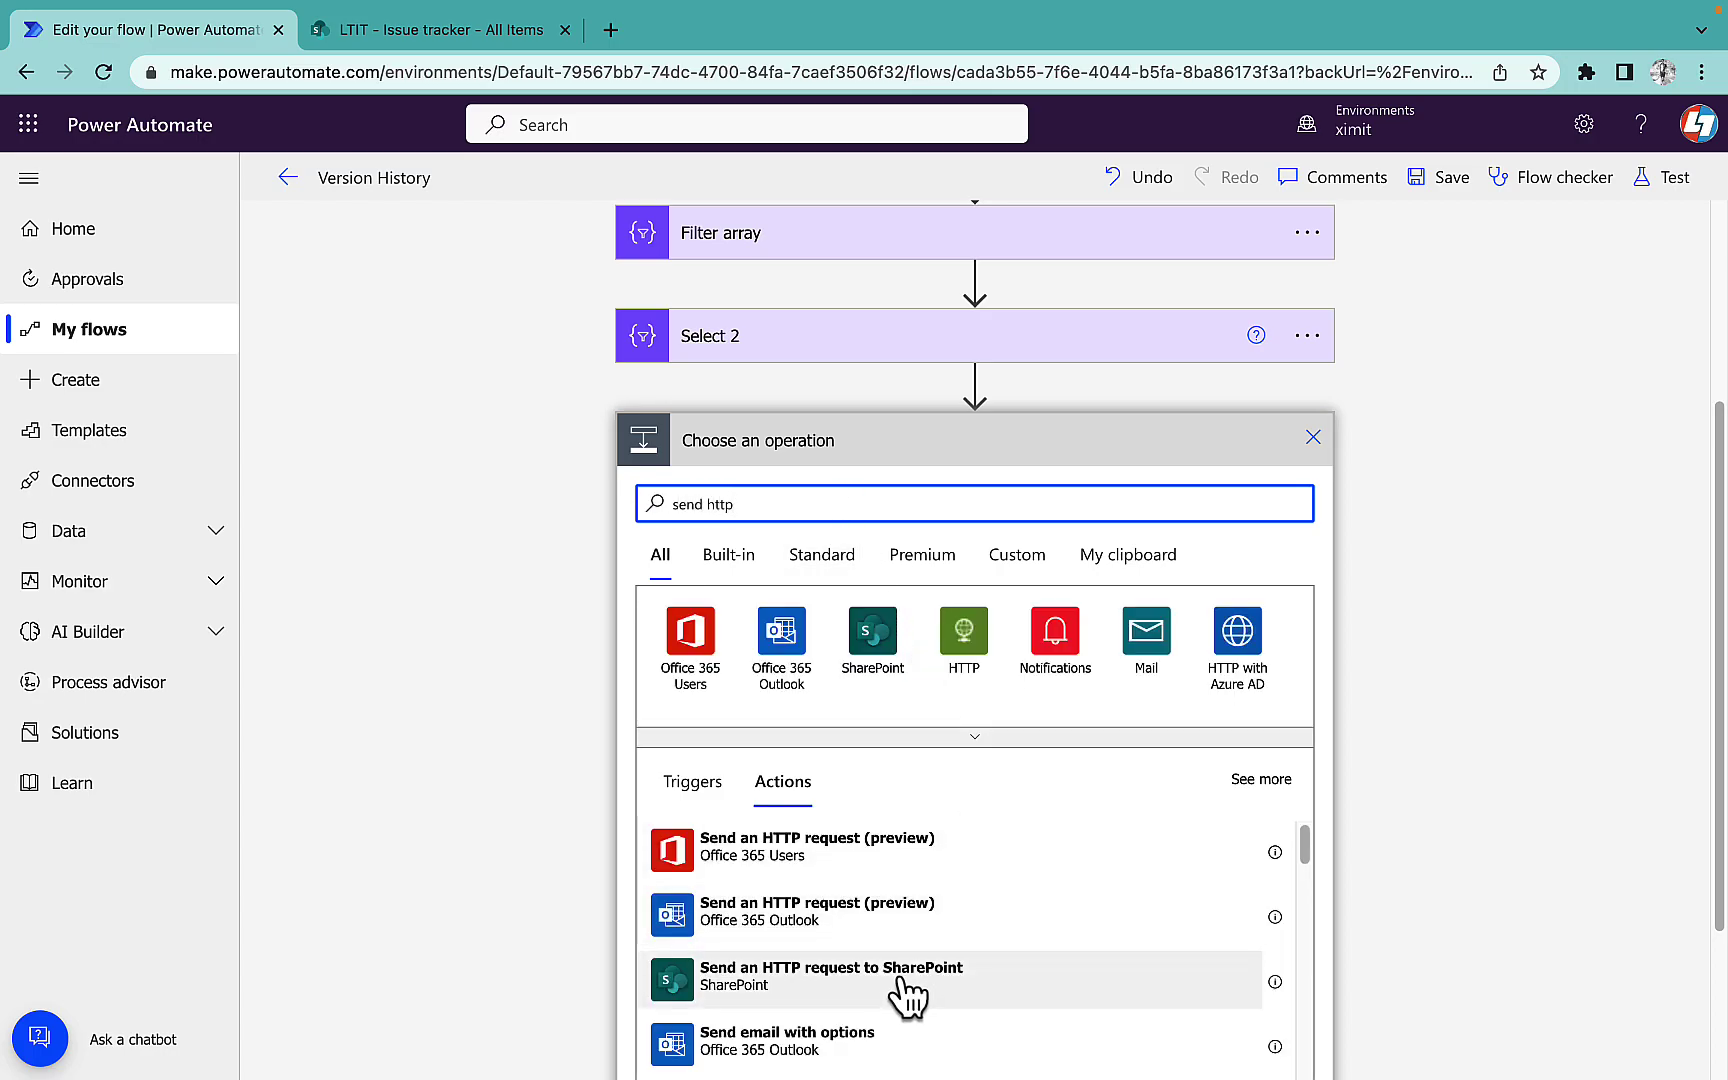
left_click(902, 980)
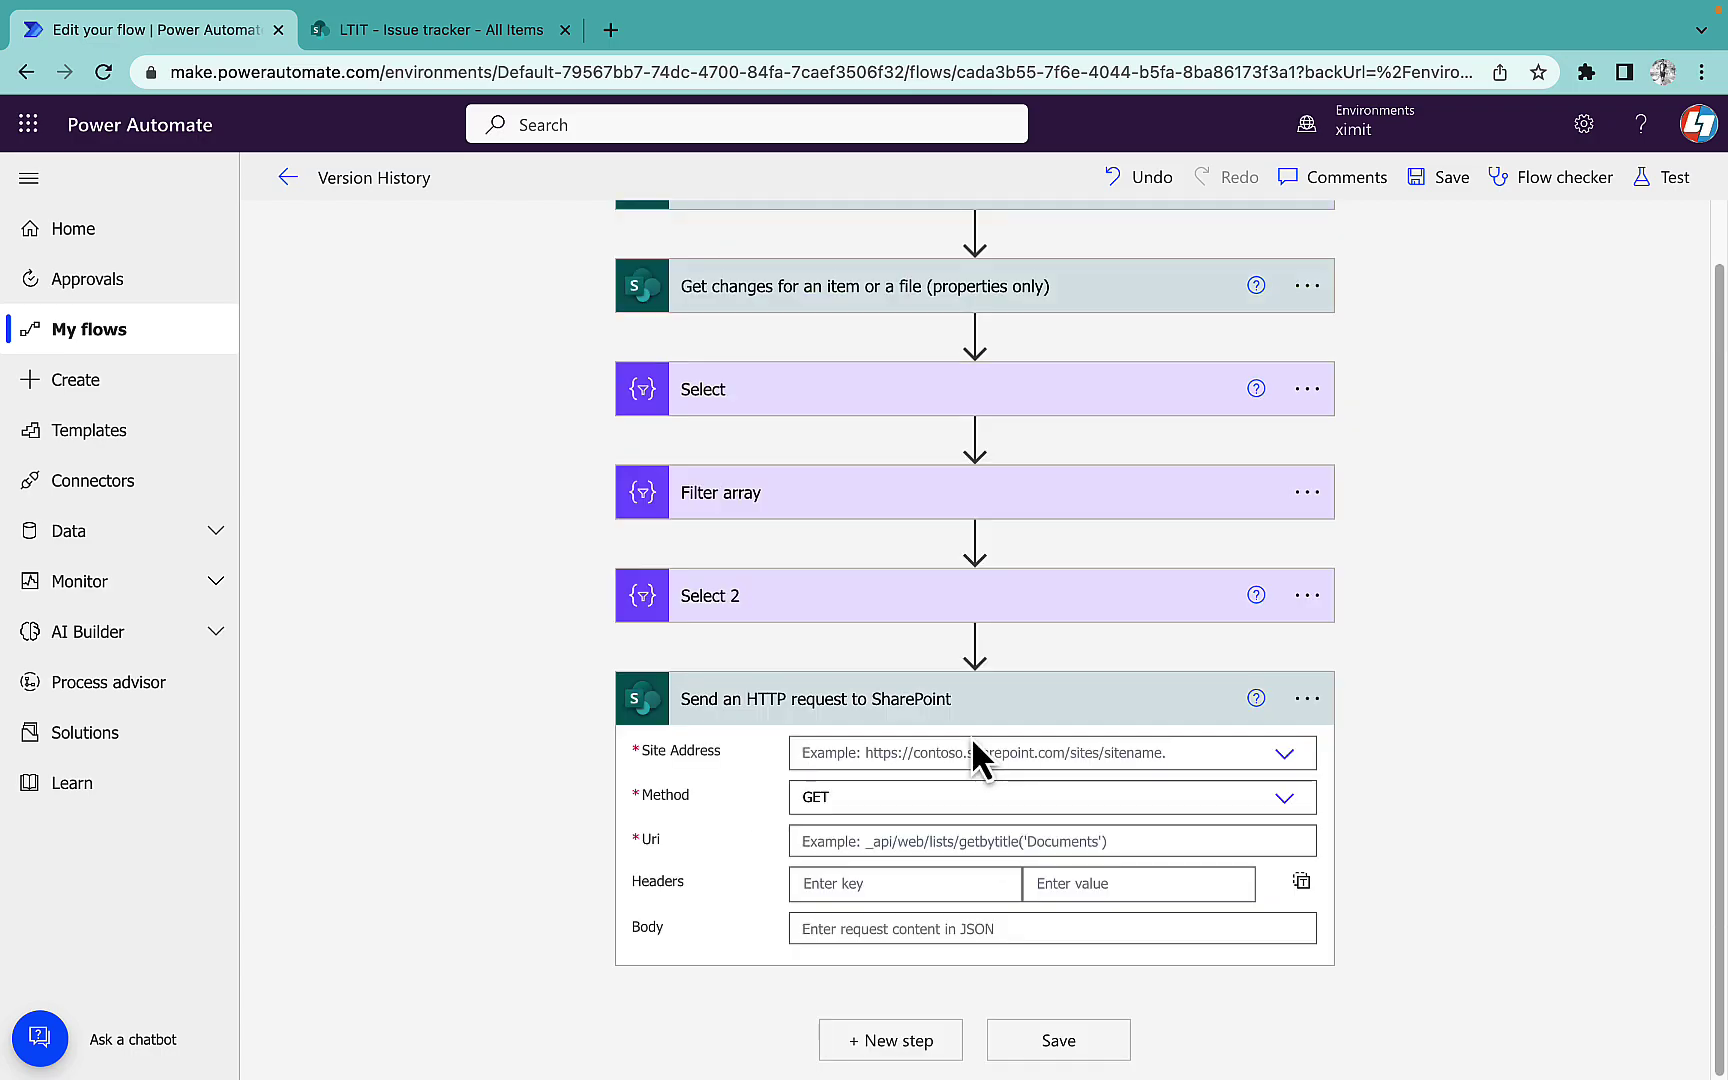
left_click(983, 753)
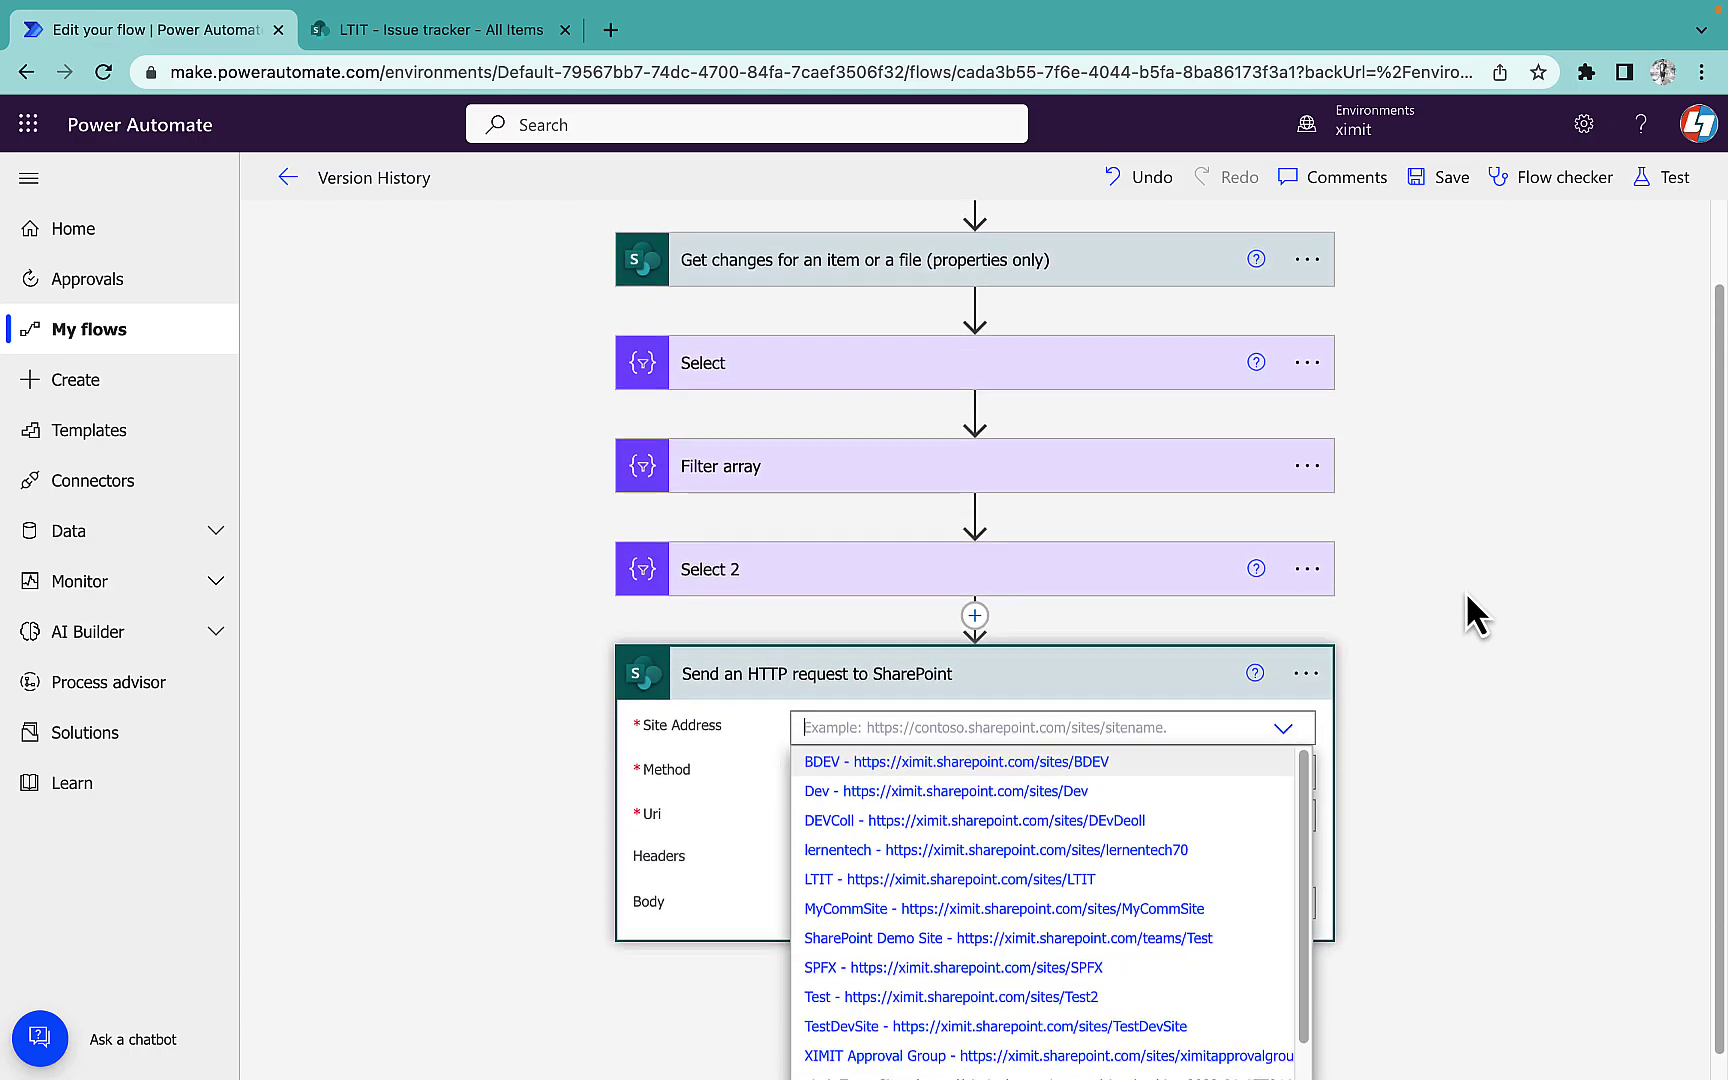
left_click(1092, 856)
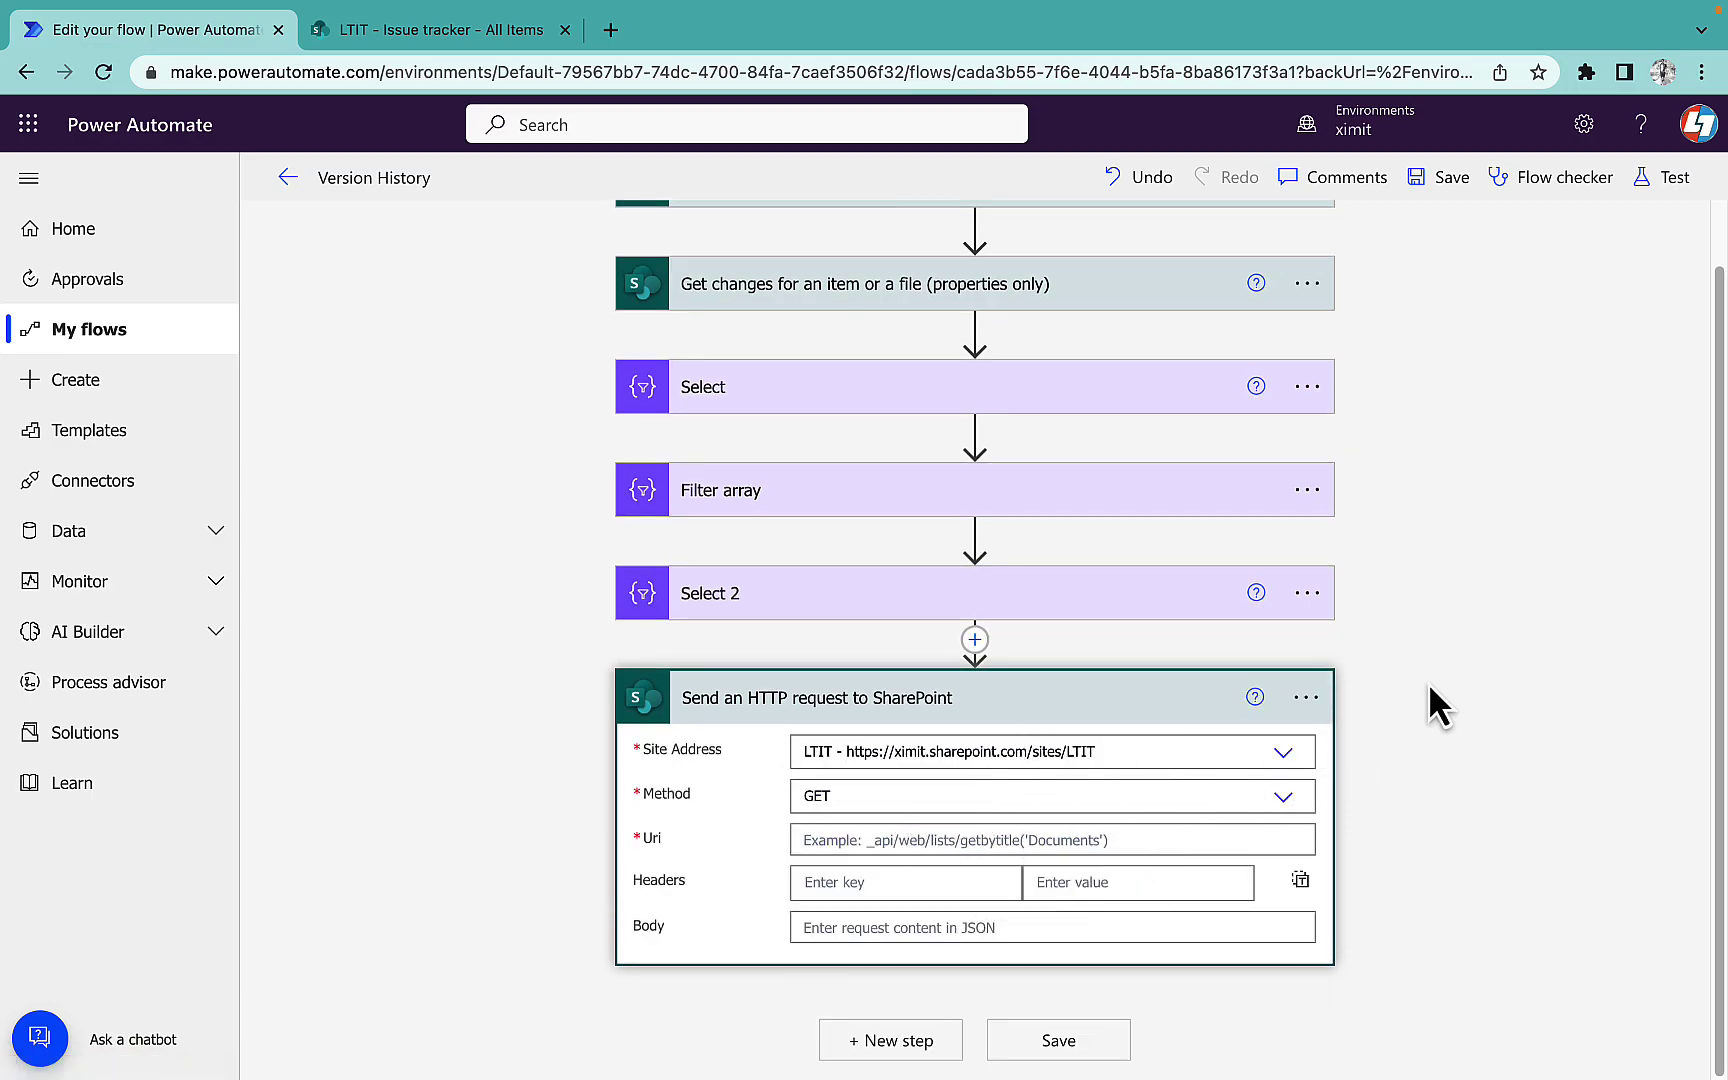
- Copy _api/lists/GetByTitle('Issue tracker')/items()/versions() from the text editor notes into the HTTP request's Uri
key("super+Tab")
left_click(822, 324)
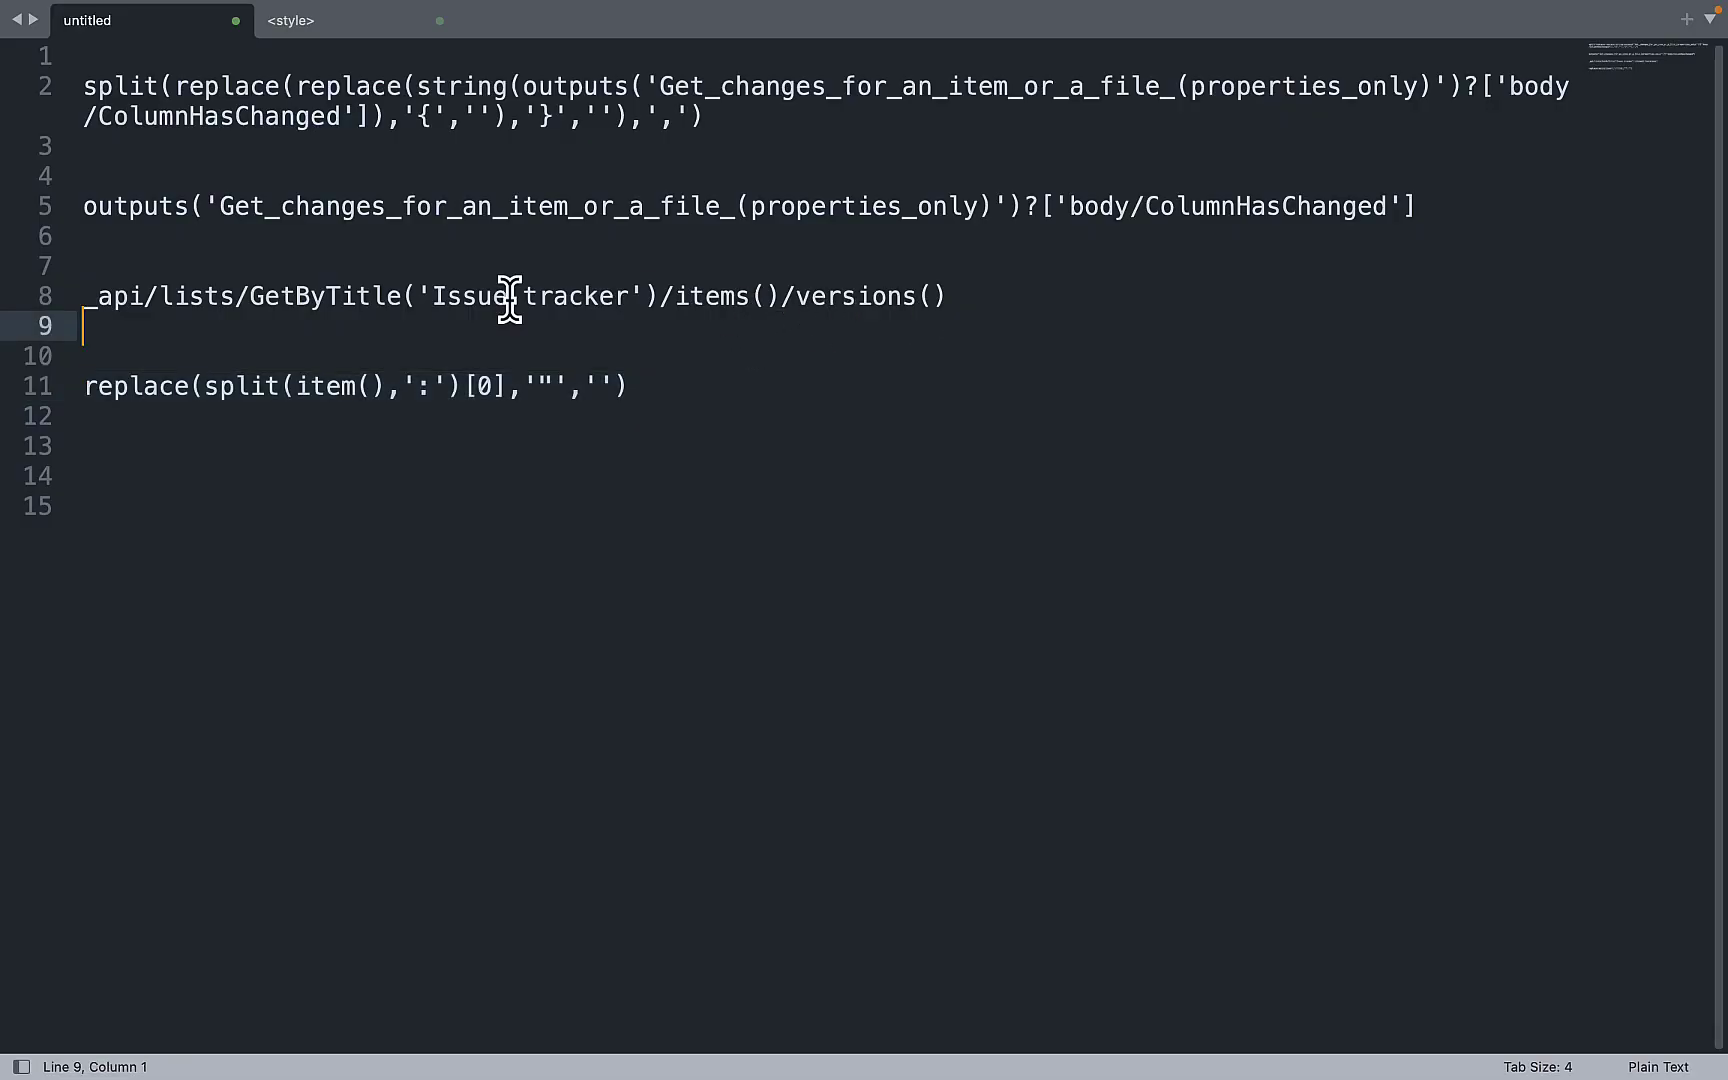
left_click_drag(947, 296, 83, 298)
key("super+c")
key("super+Tab")
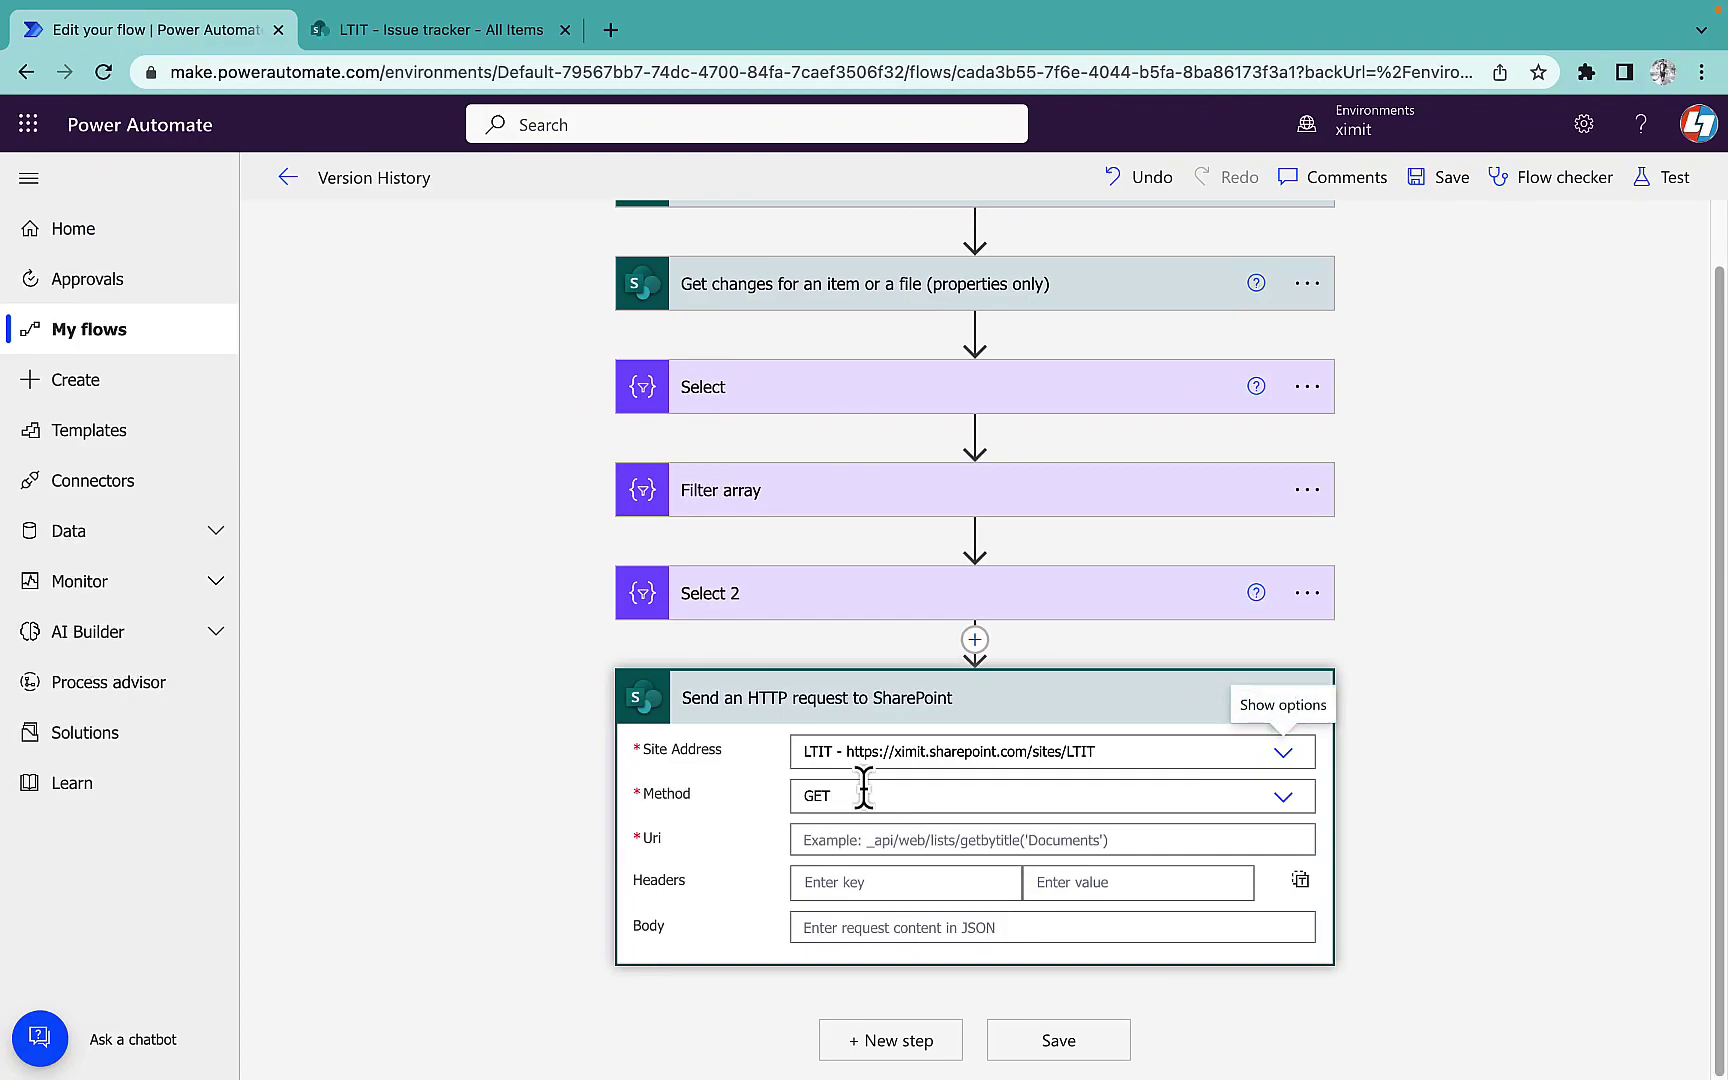
left_click(875, 830)
key("super+v")
- Insert the modified-item trigger's ID into the parentheses of items() in the Uri
scroll(1431, 652, "down", 4)
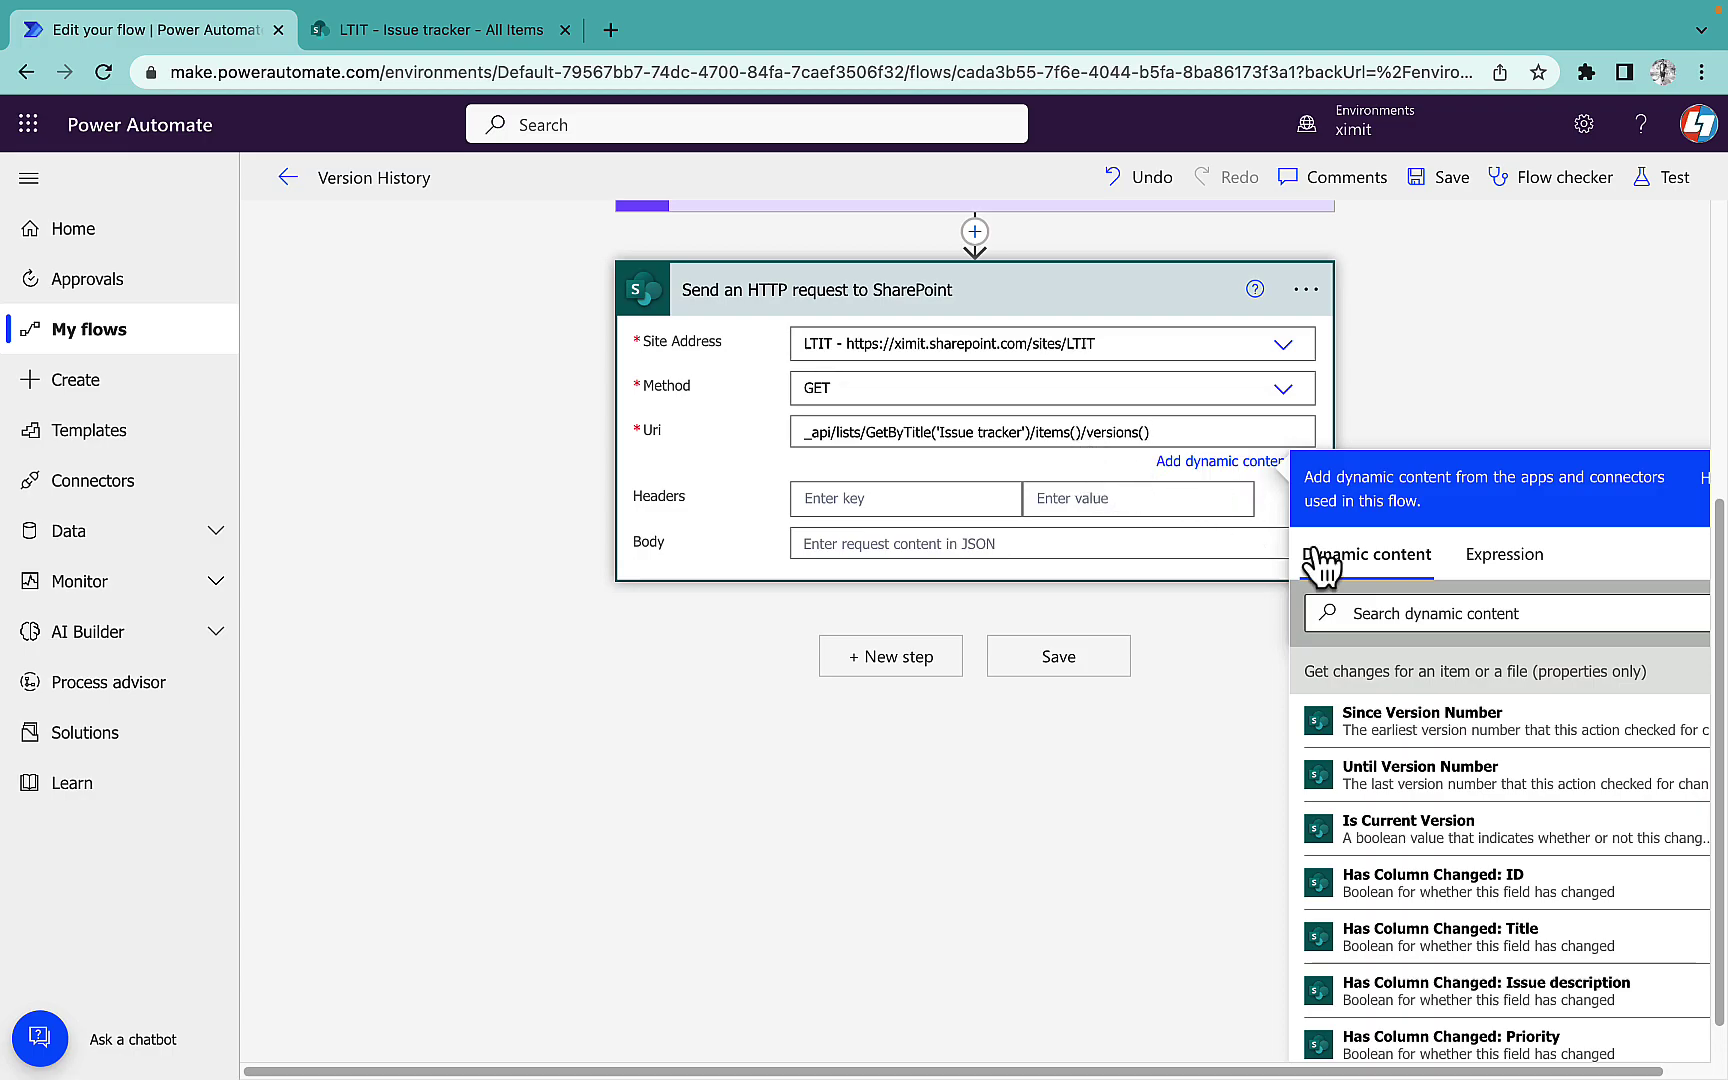
left_click(1394, 613)
type("id")
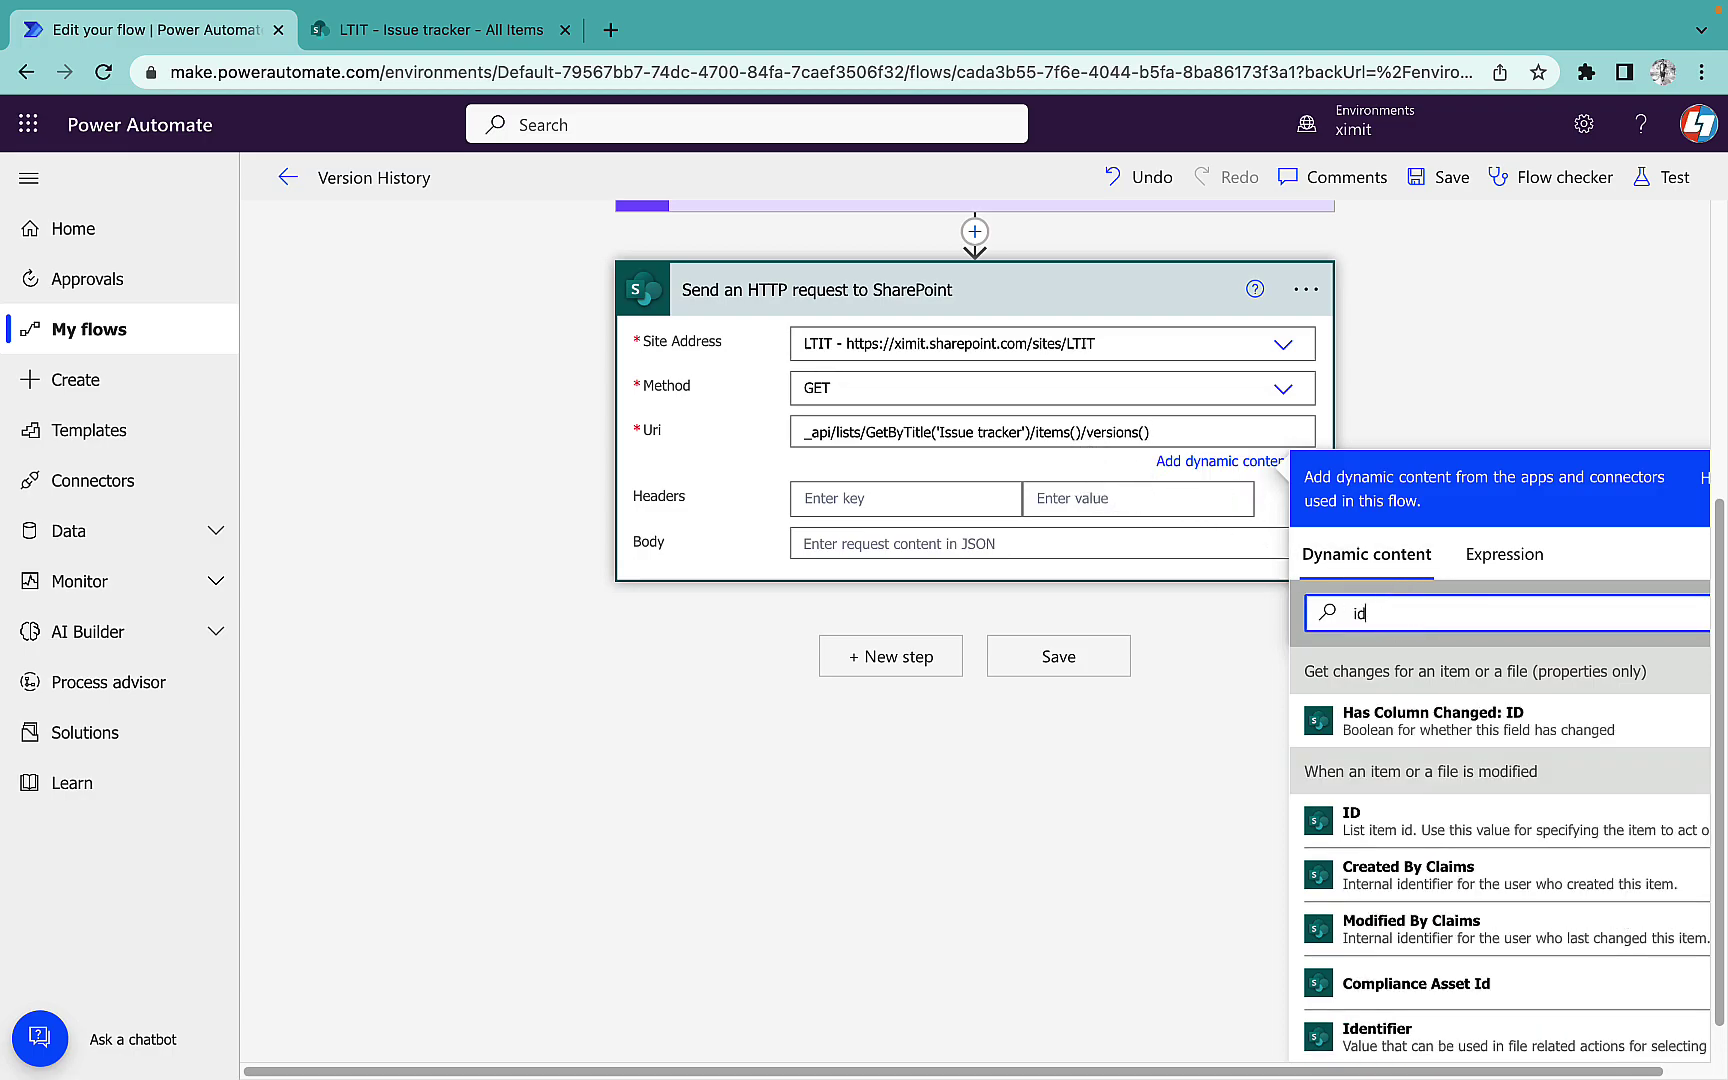
left_click(1396, 830)
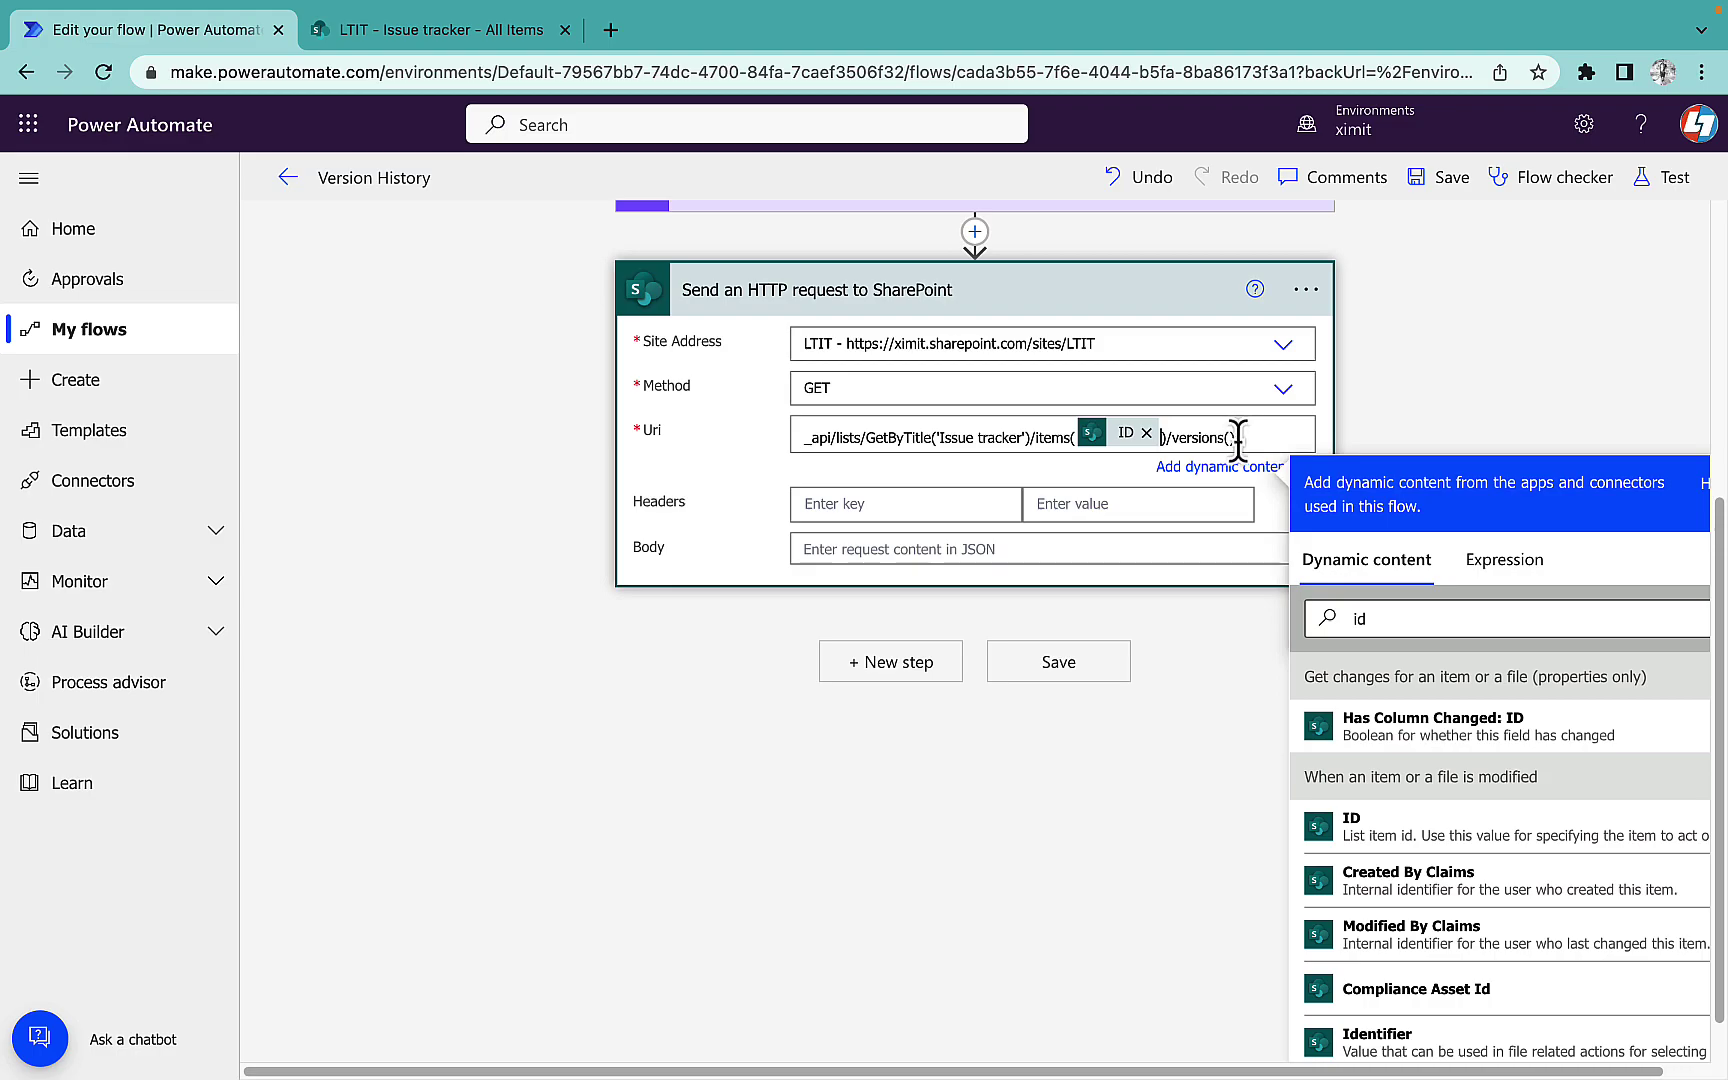
- Start an expression with an opening parenthesis for the Uri and insert the Since Version Number from Get changes into it
left_click(1510, 568)
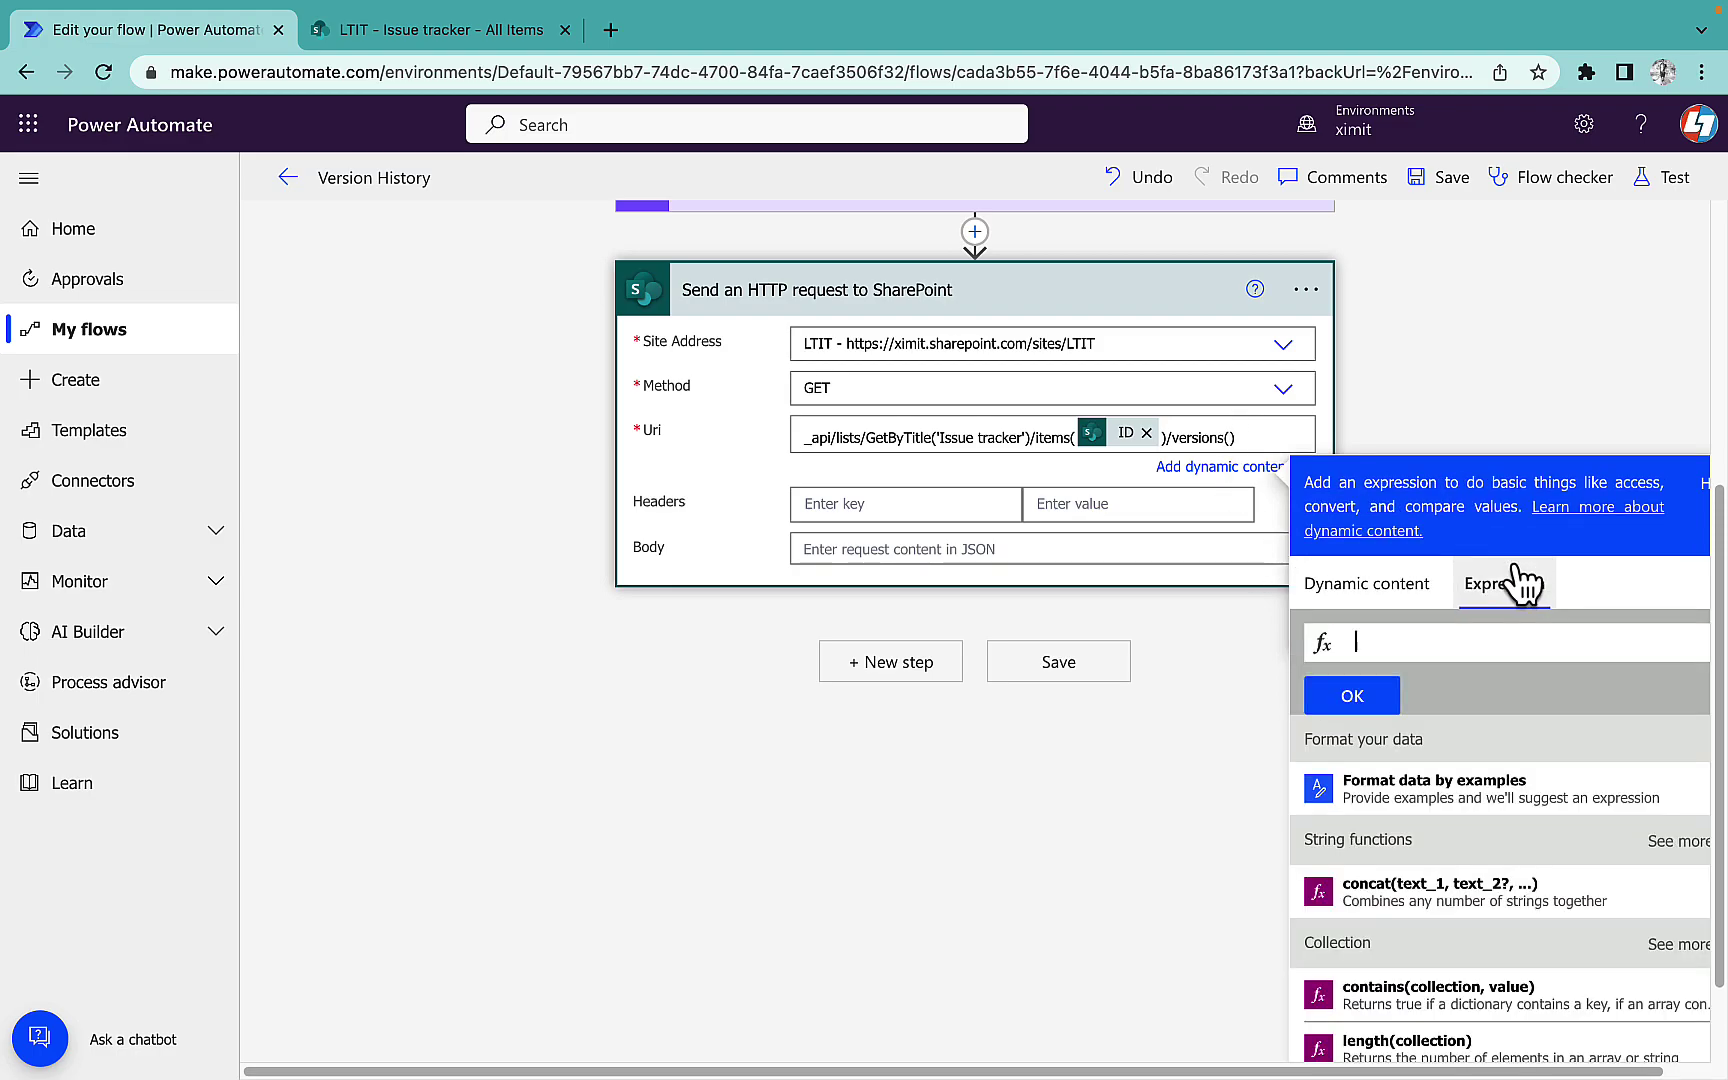
type("(")
left_click(1388, 585)
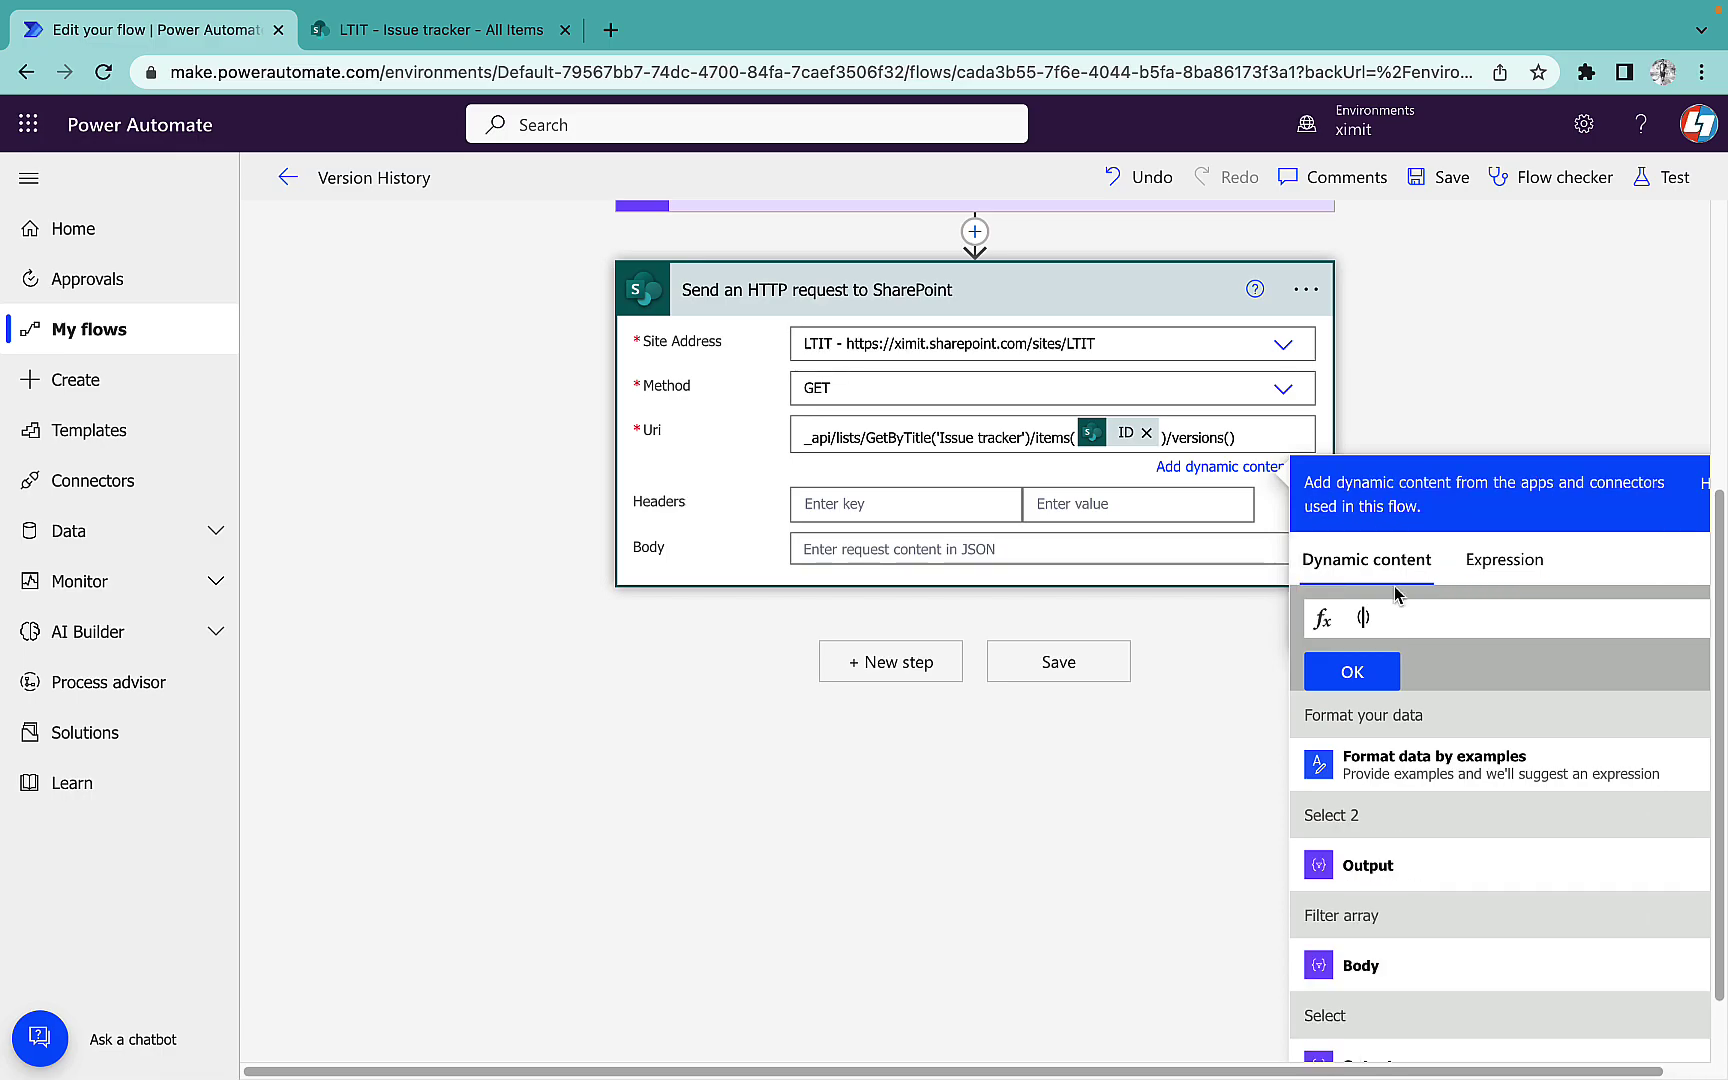
scroll(1525, 820, "down", 10)
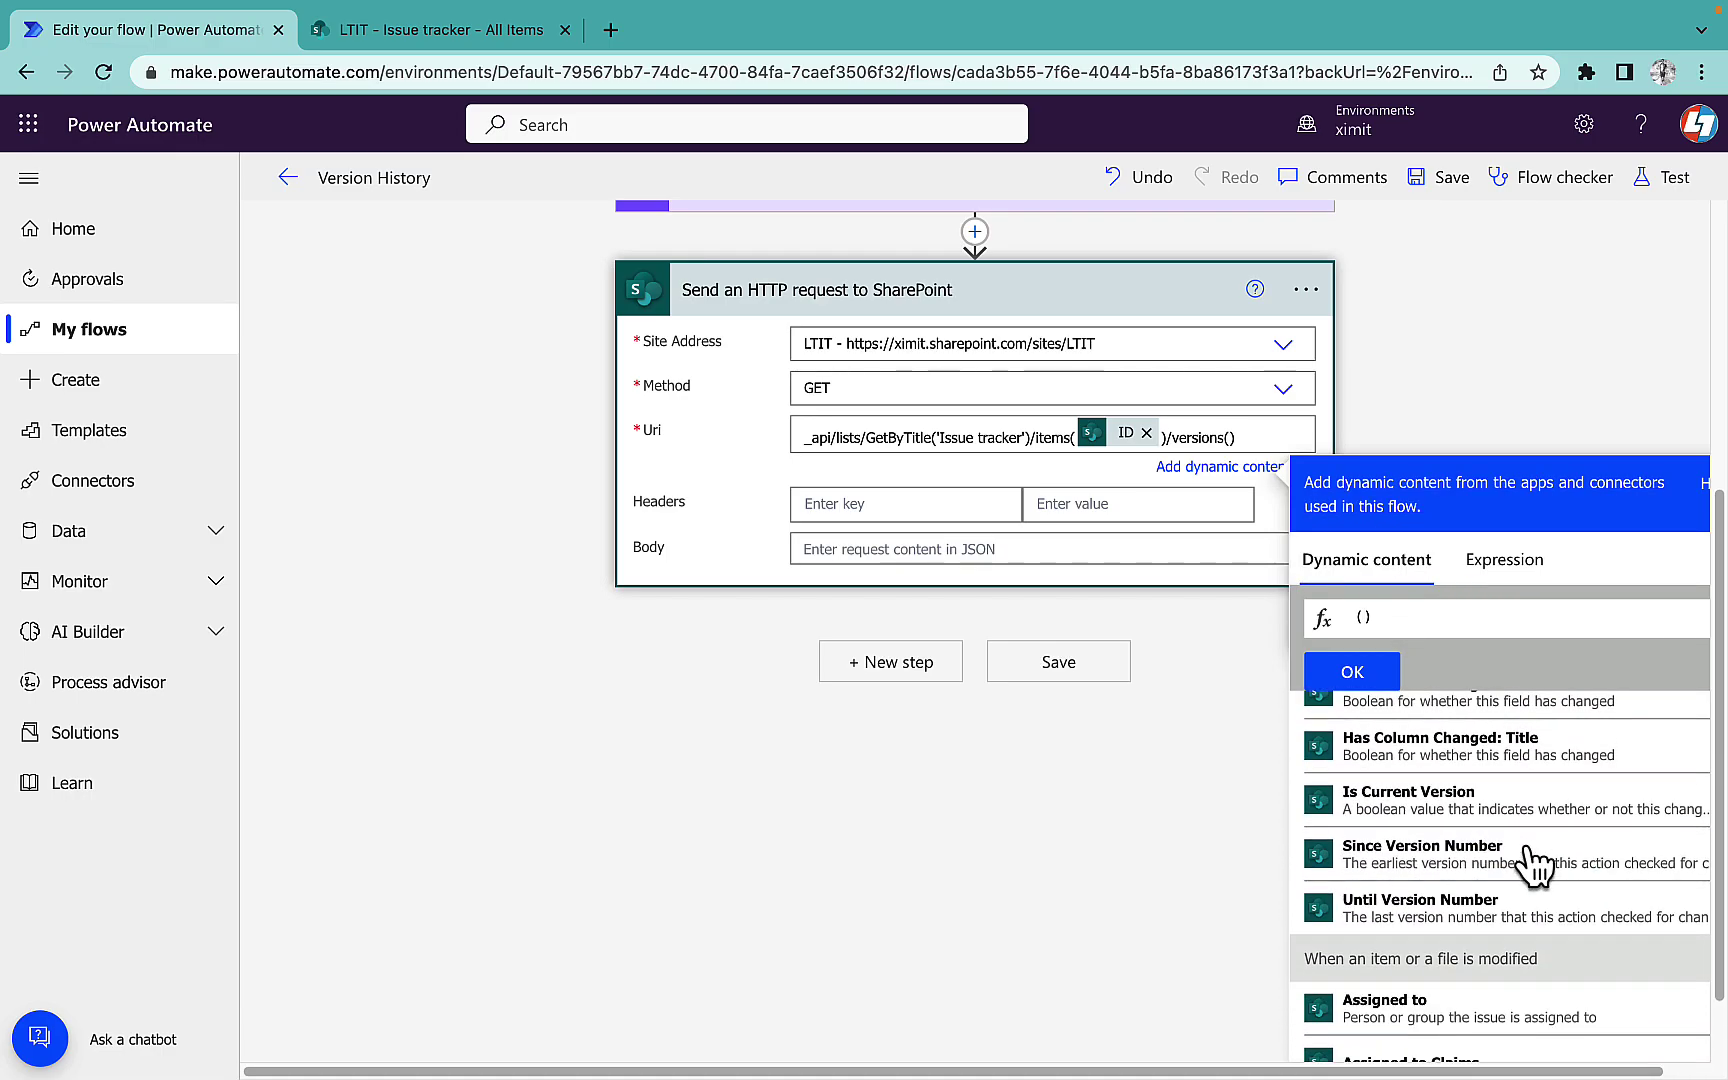
left_click(1472, 868)
- Move the SinceVersionLabel expression to line 15 of the text editor notes and remove its leading parenthesis
triple_click(1523, 630)
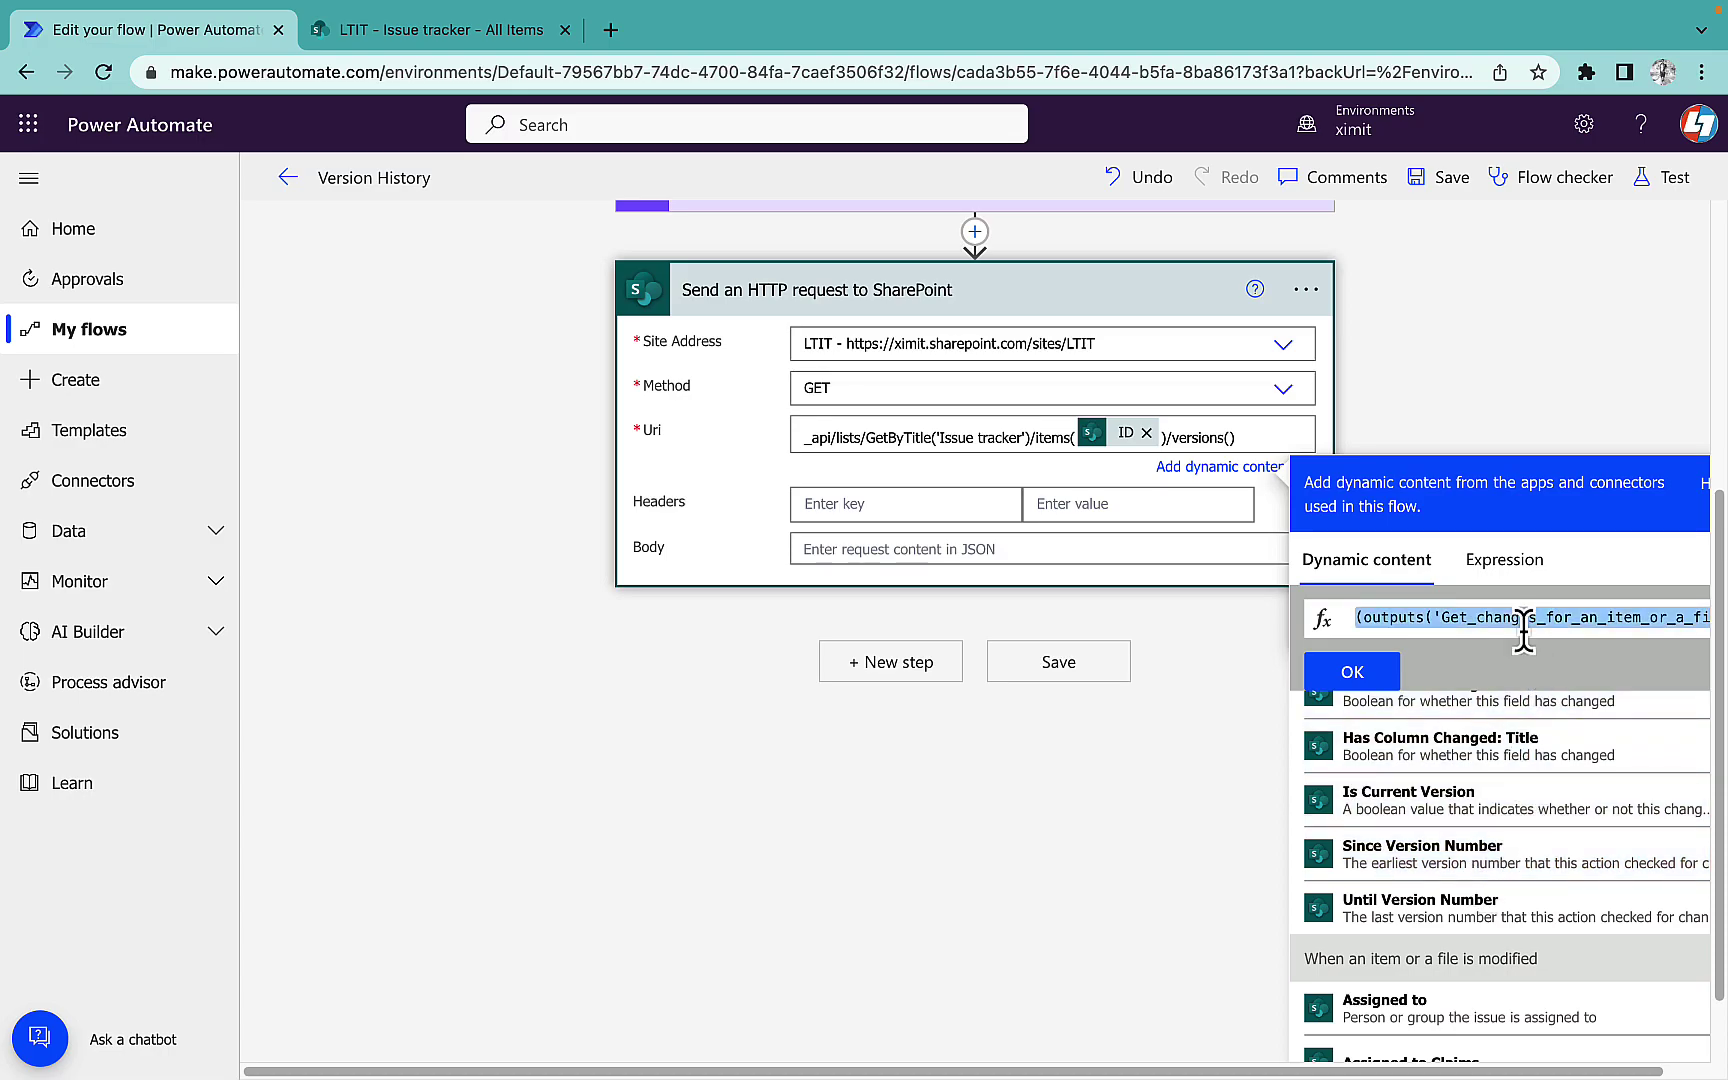
key("super+x")
key("super+Tab")
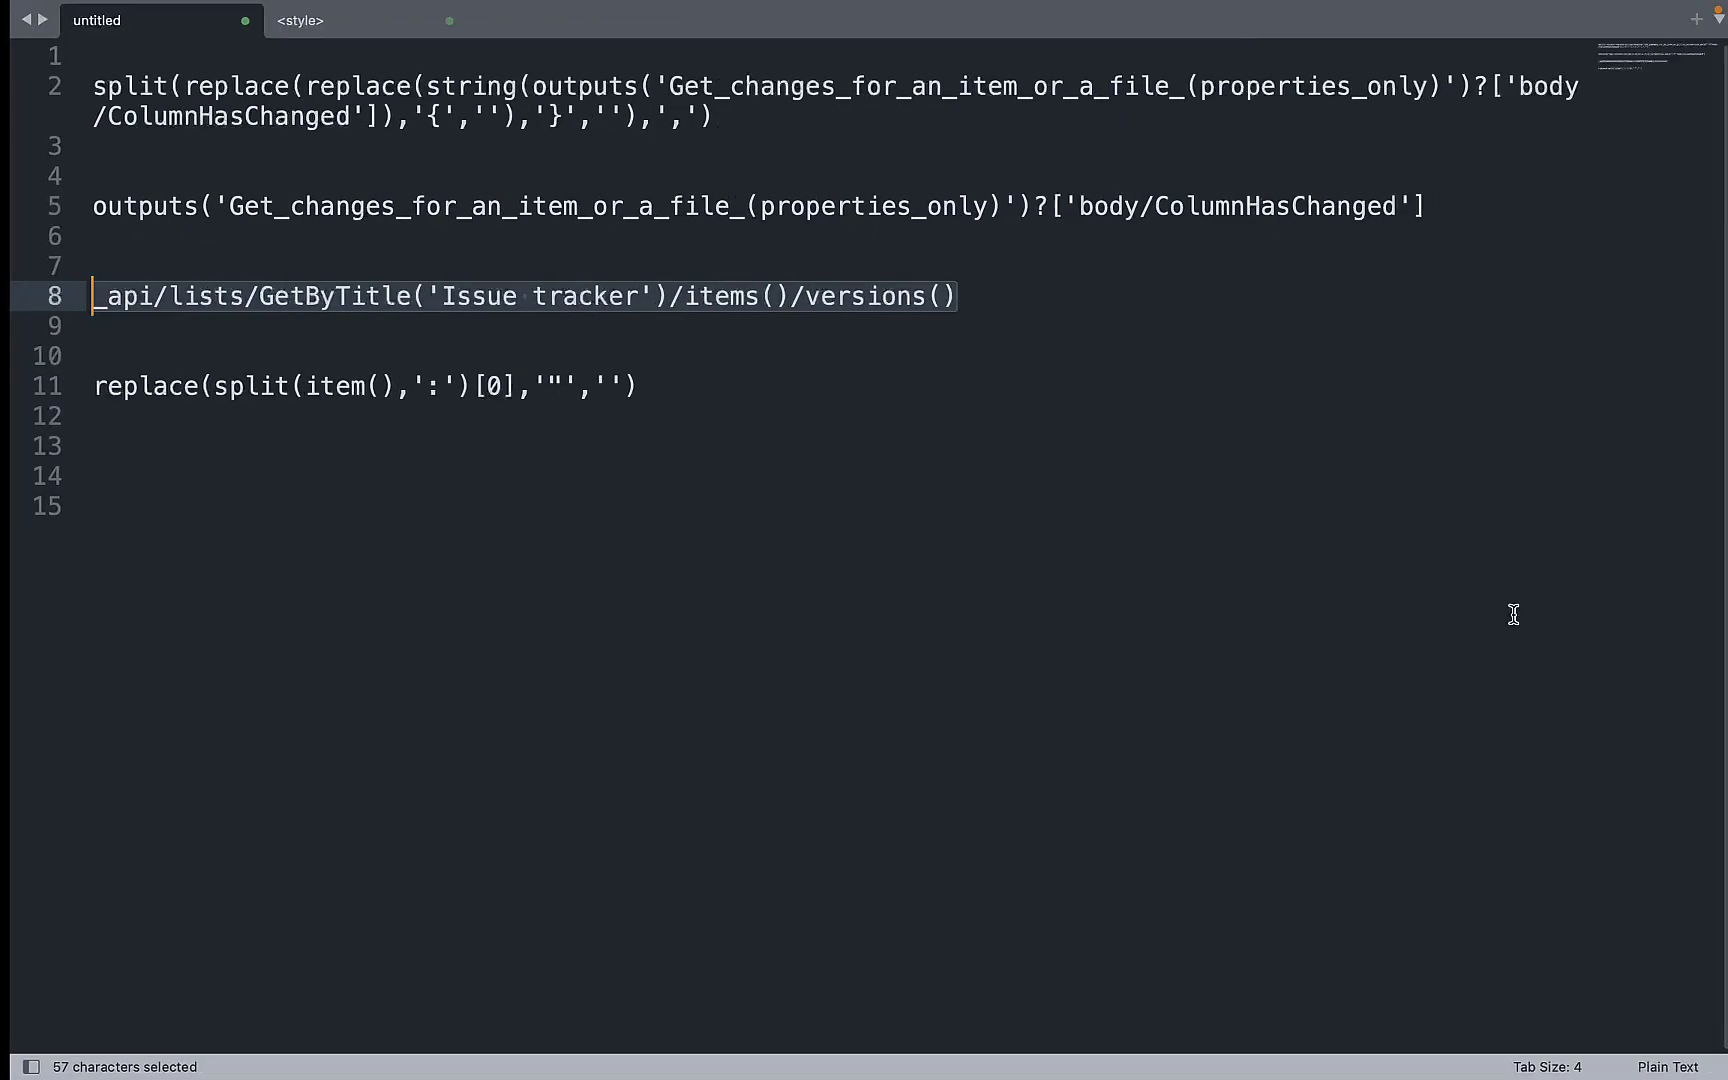
left_click(898, 595)
key("super+v")
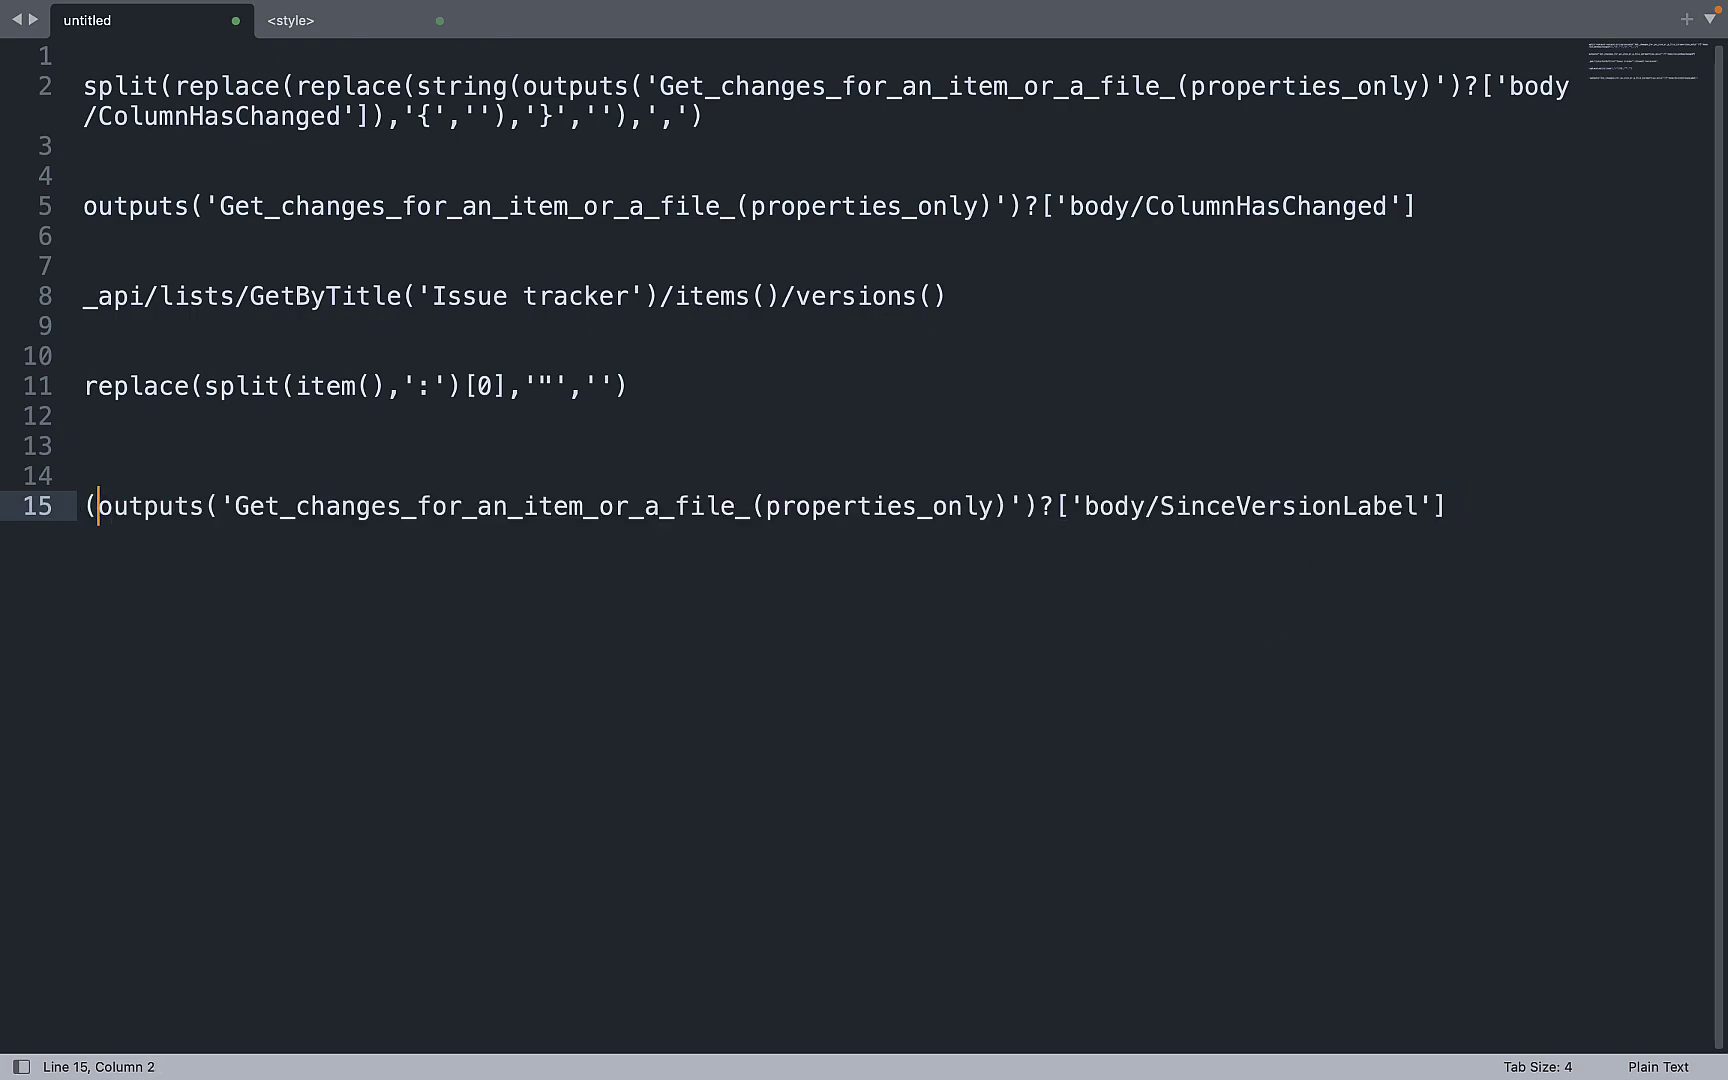
key("BackSpace")
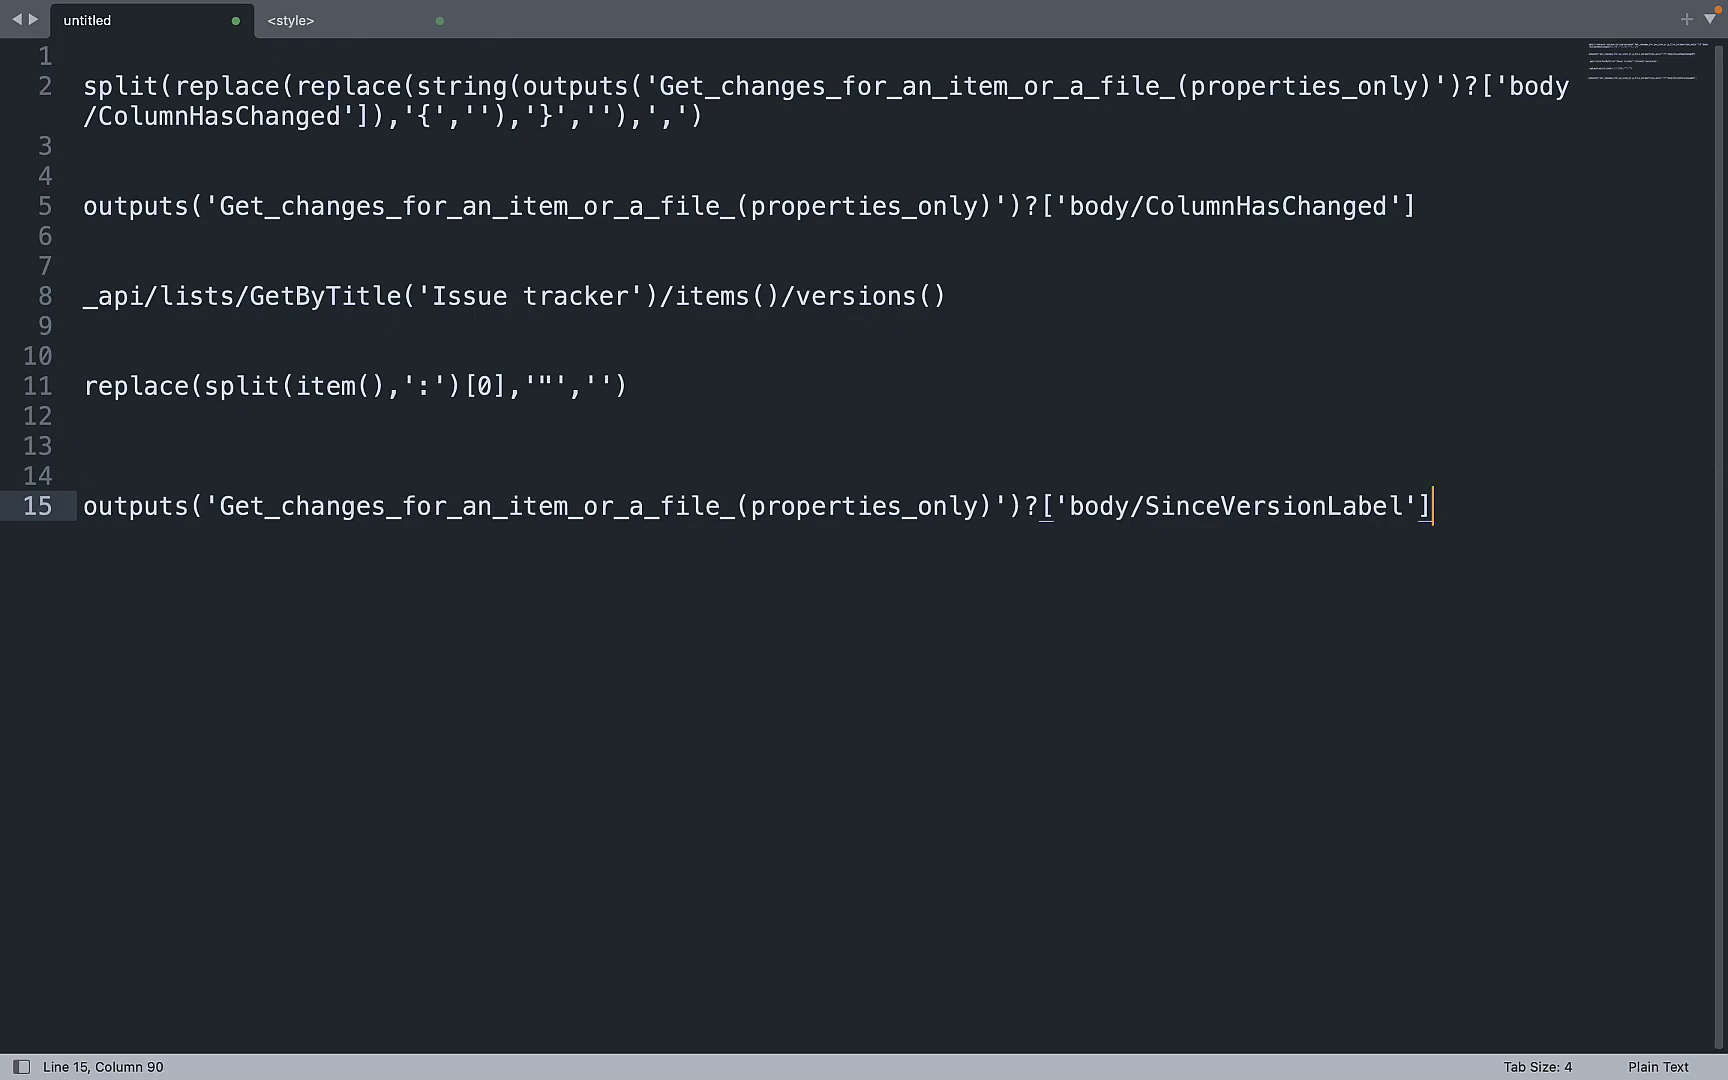
- Change SinceVersionLabel to SinceVersionId in the outputs expression on line 15 of the text editor notes
key("BackSpace")
key("BackSpace")
key("BackSpace")
type("I")
left_click(1405, 508)
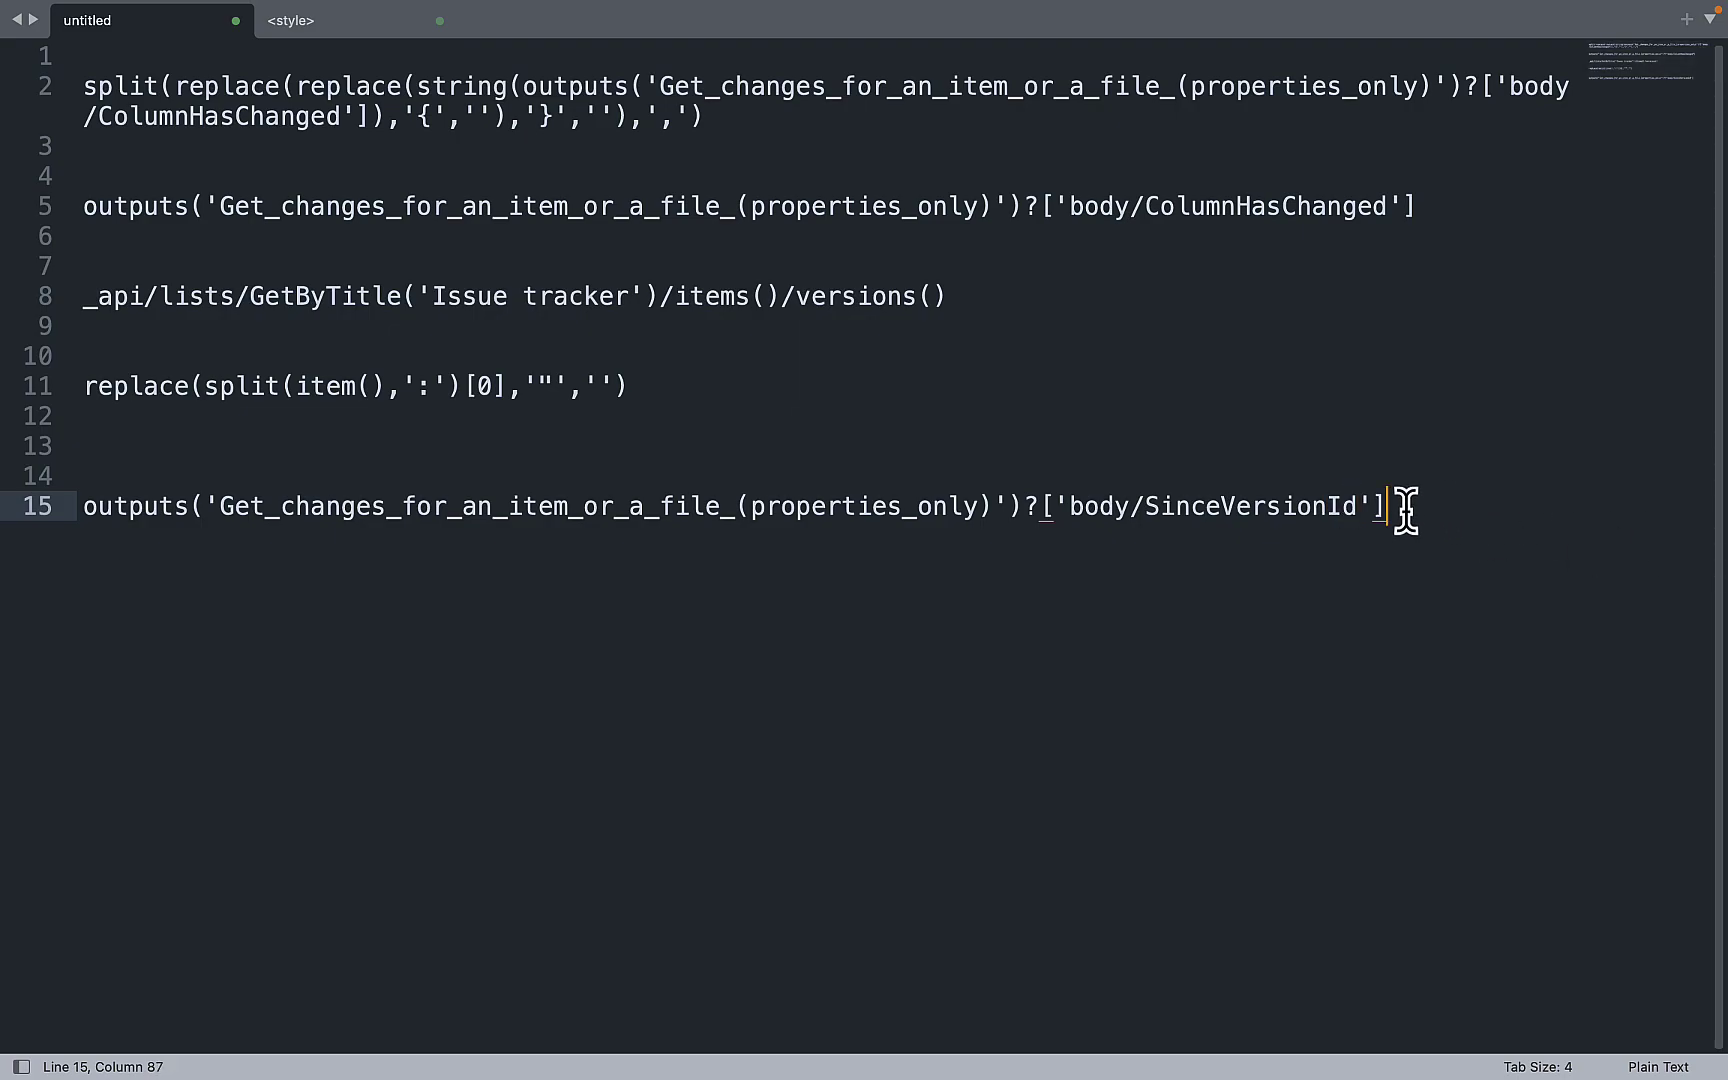
- Move the SinceVersionId expression from the notes into the parentheses of versions() in the Power Automate Uri, followed by ?$select=
key("super+shift+Left")
key("super+x")
key("super+Tab")
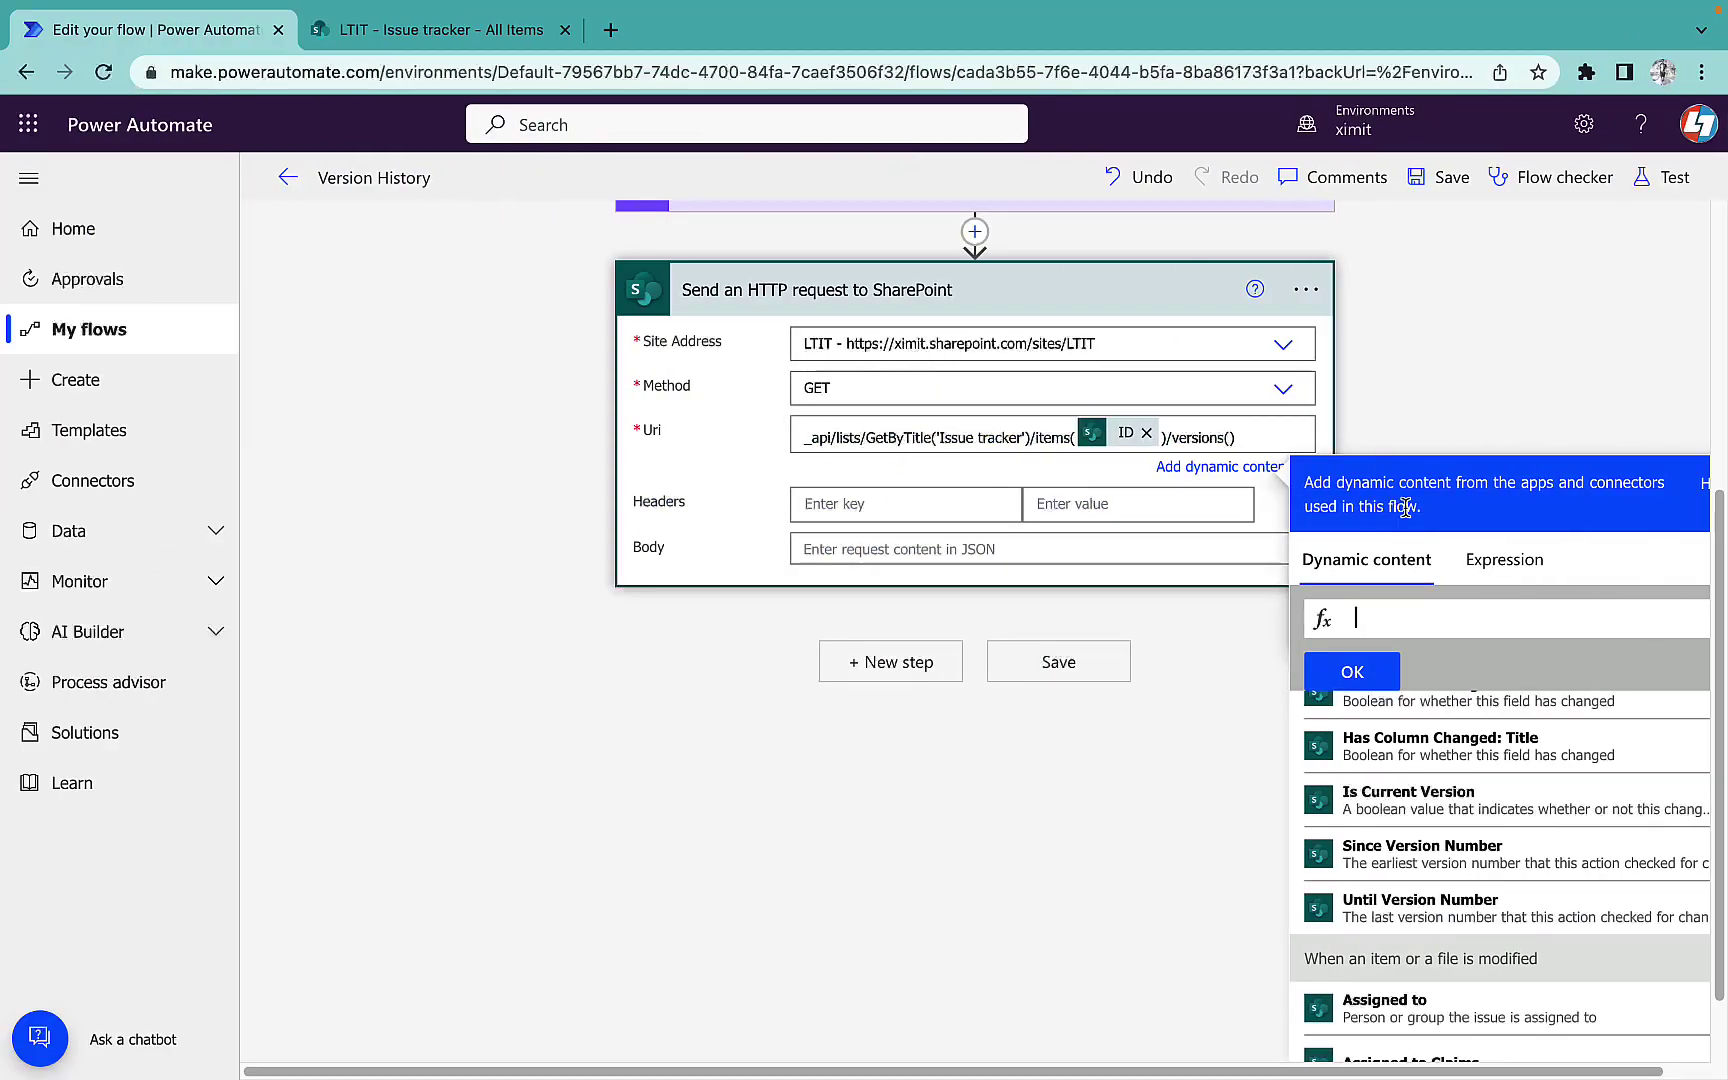
key("super+v")
left_click(1365, 685)
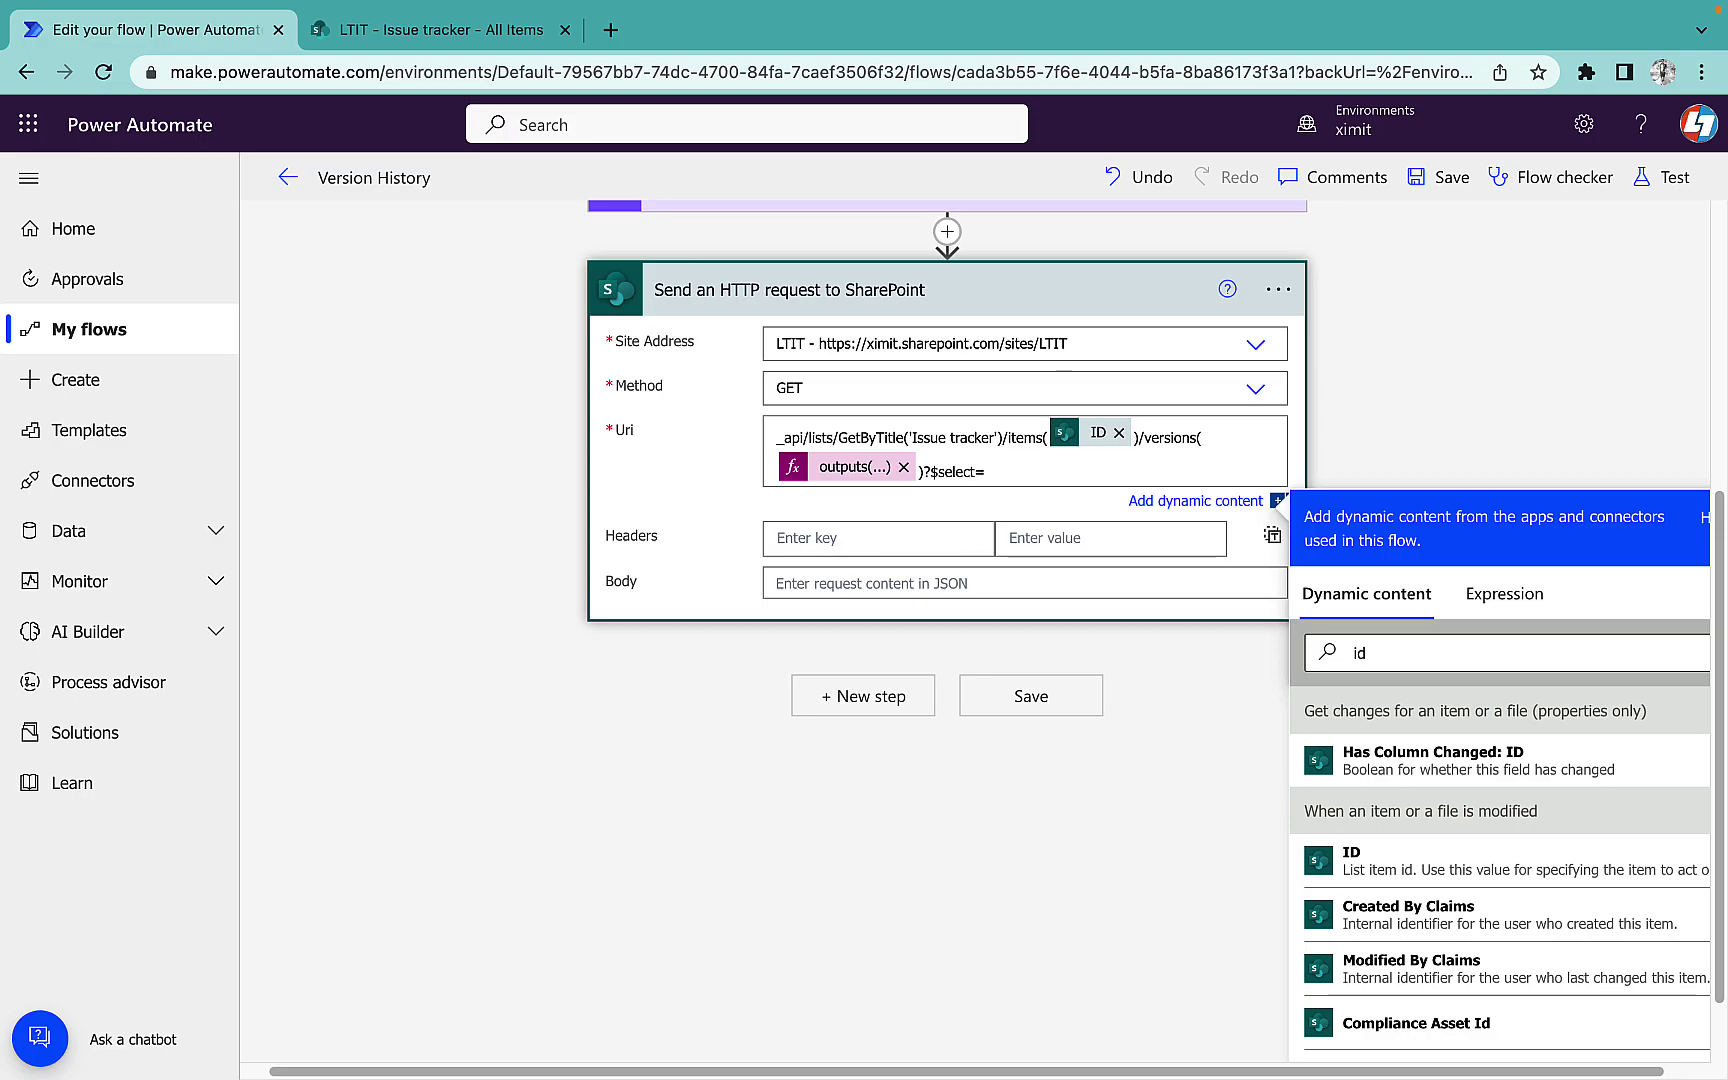
- Insert the expression join(body('Select_2'),',') after $select= in the HTTP request's Uri, taking the array from the Select 2 output
left_click(1508, 598)
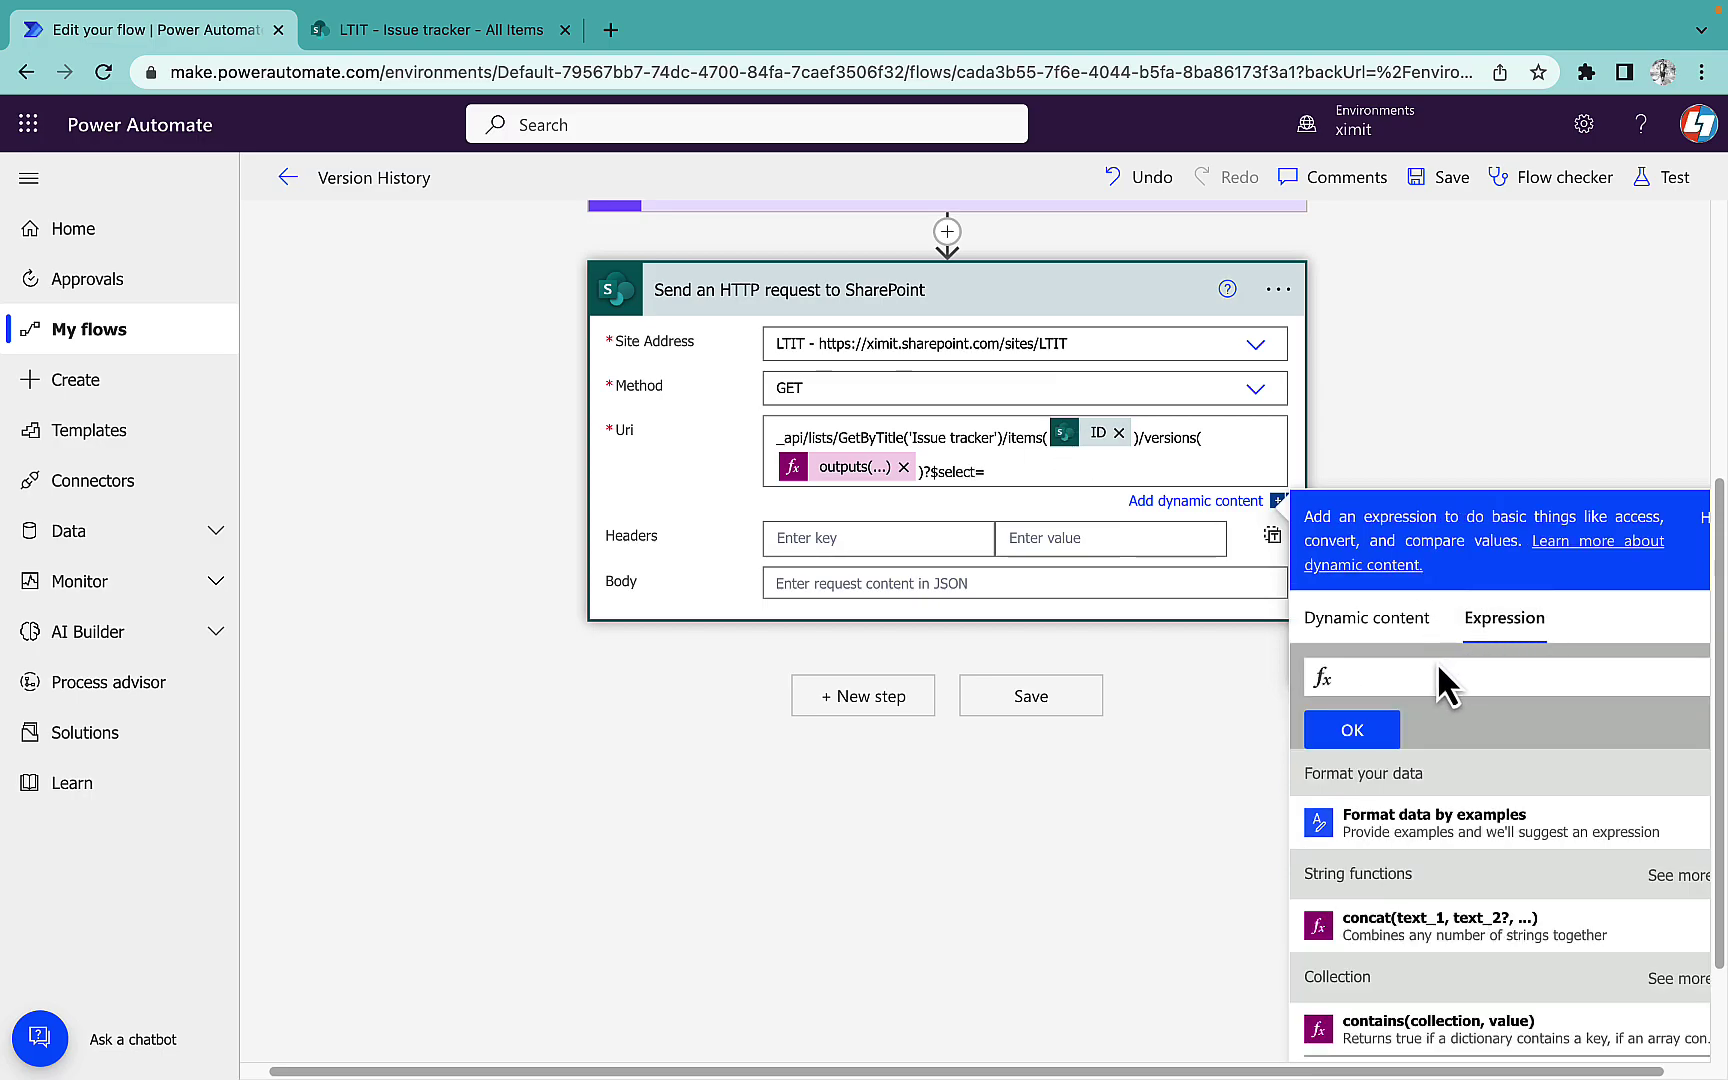
type("jon ")
type("i")
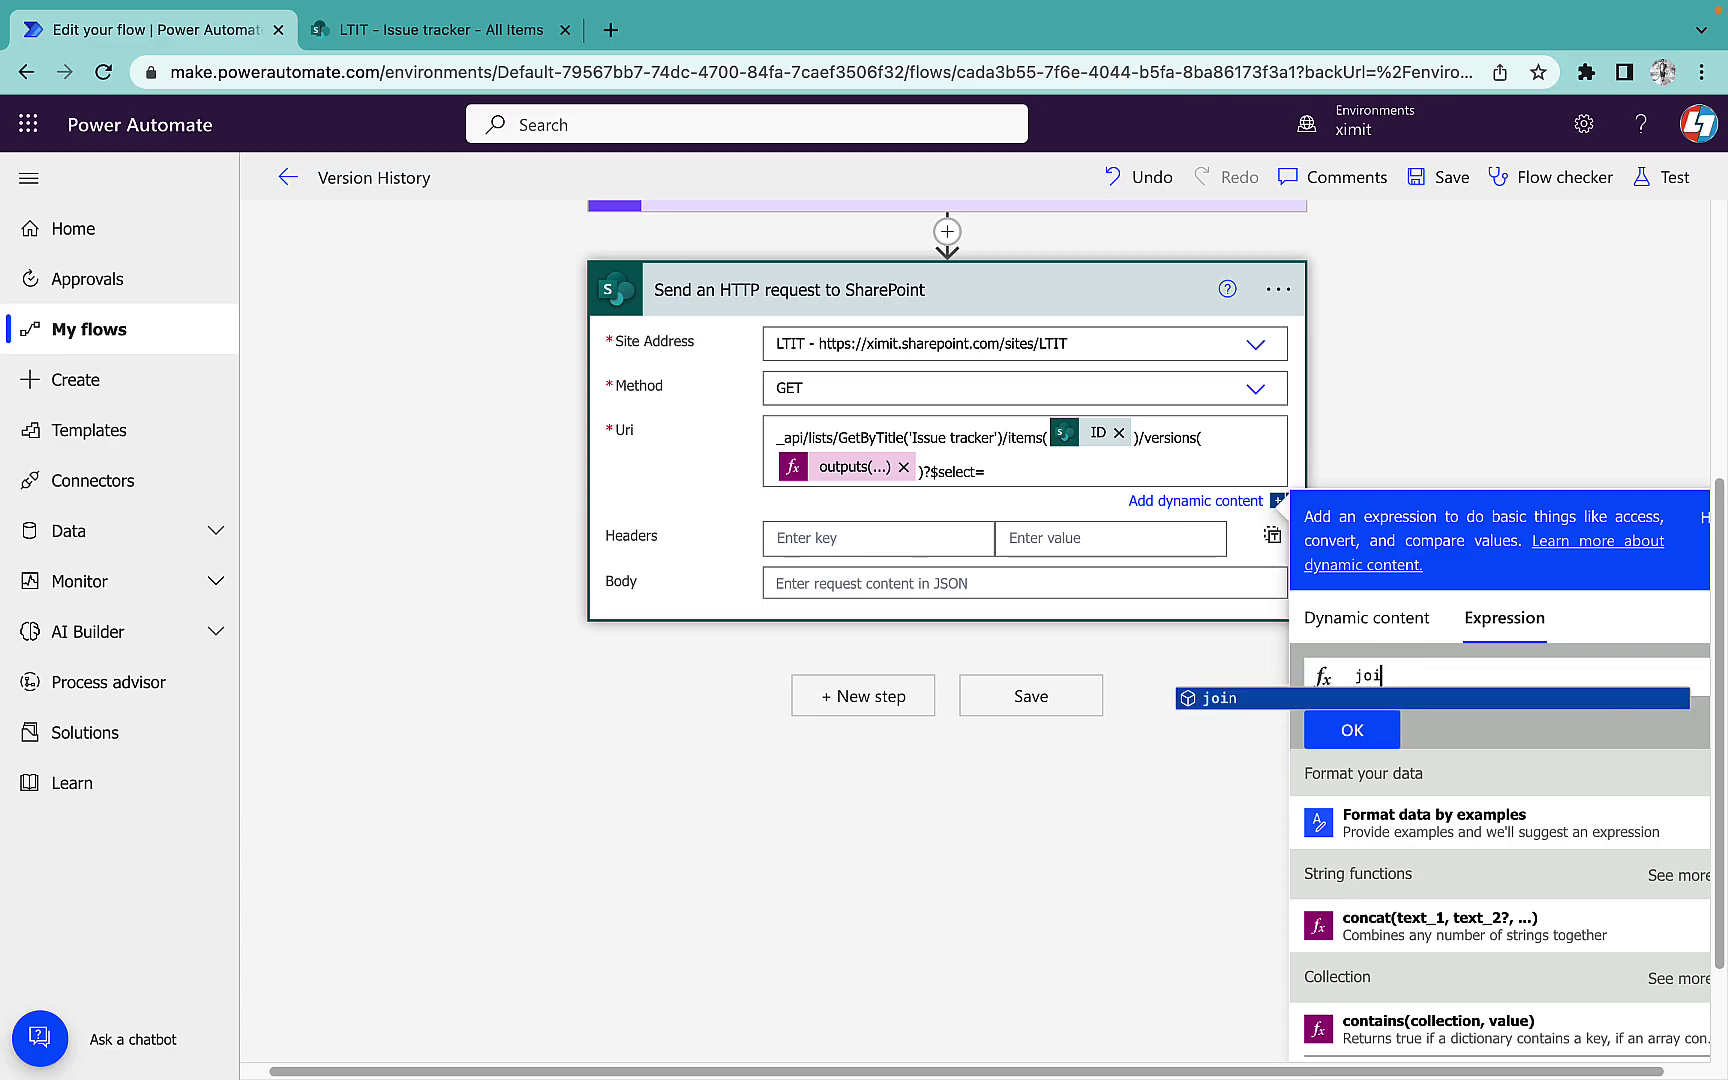
type("(")
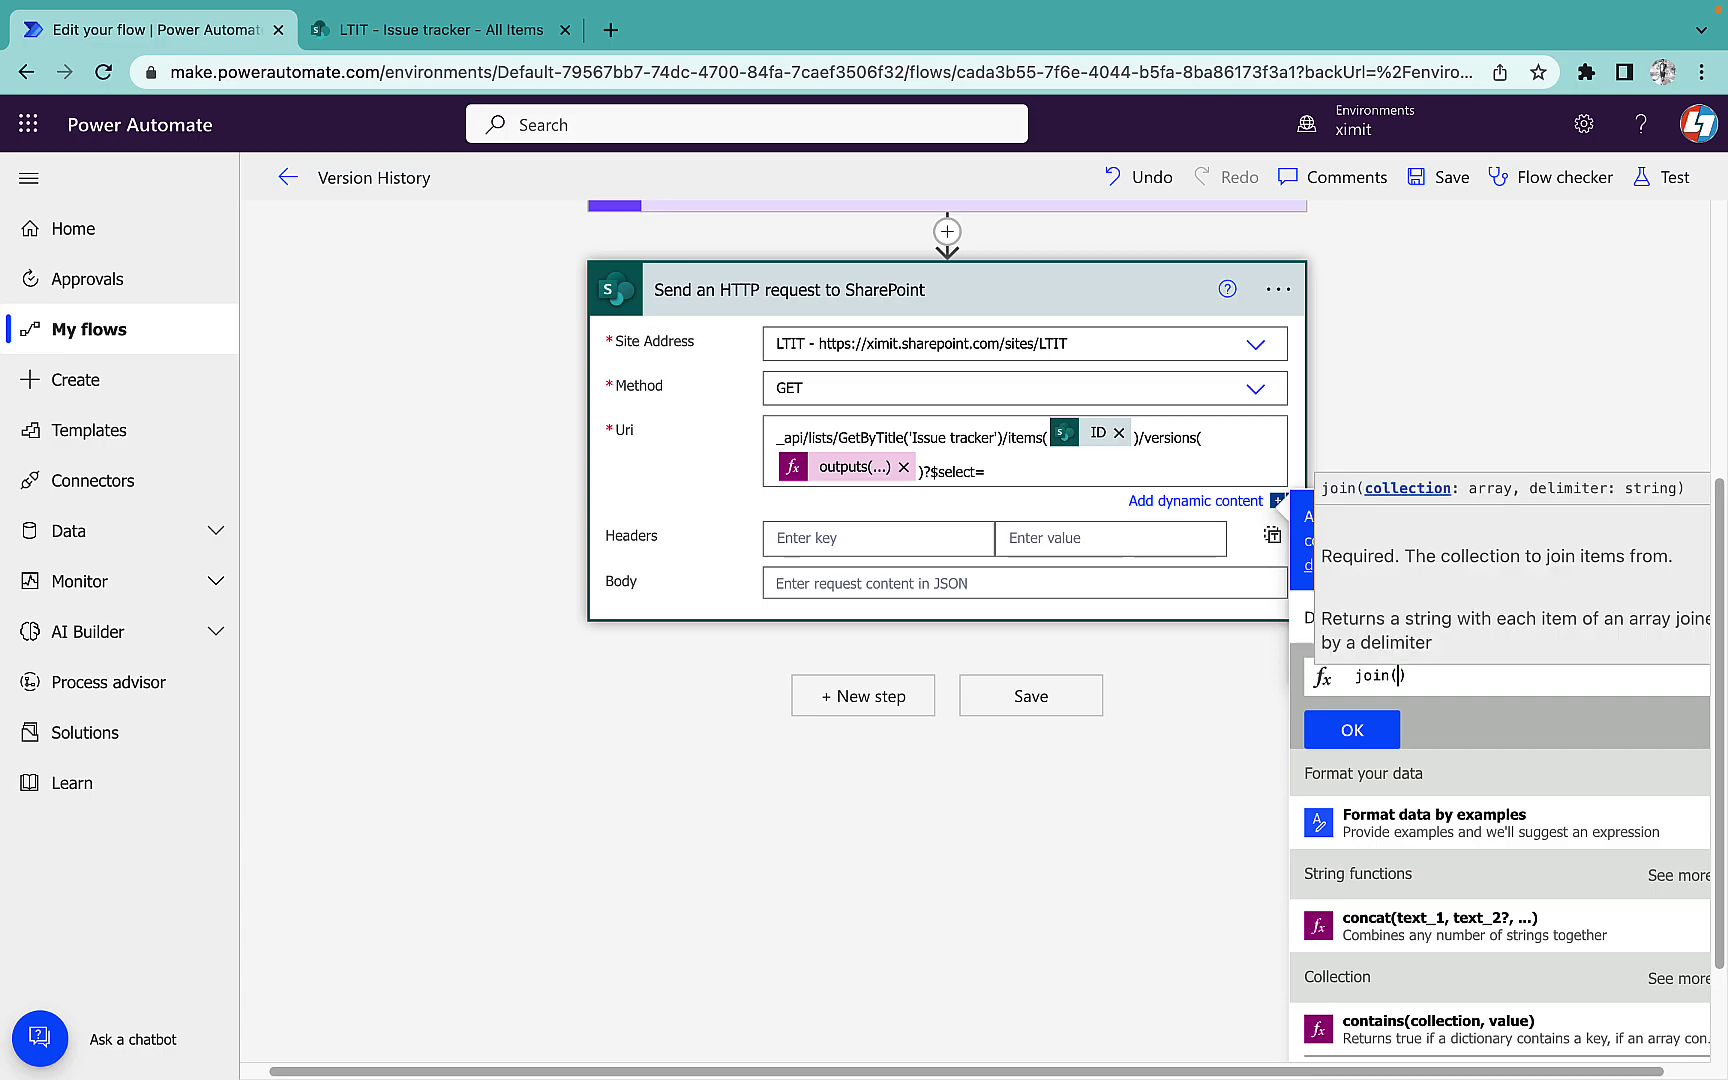
left_click(1408, 678)
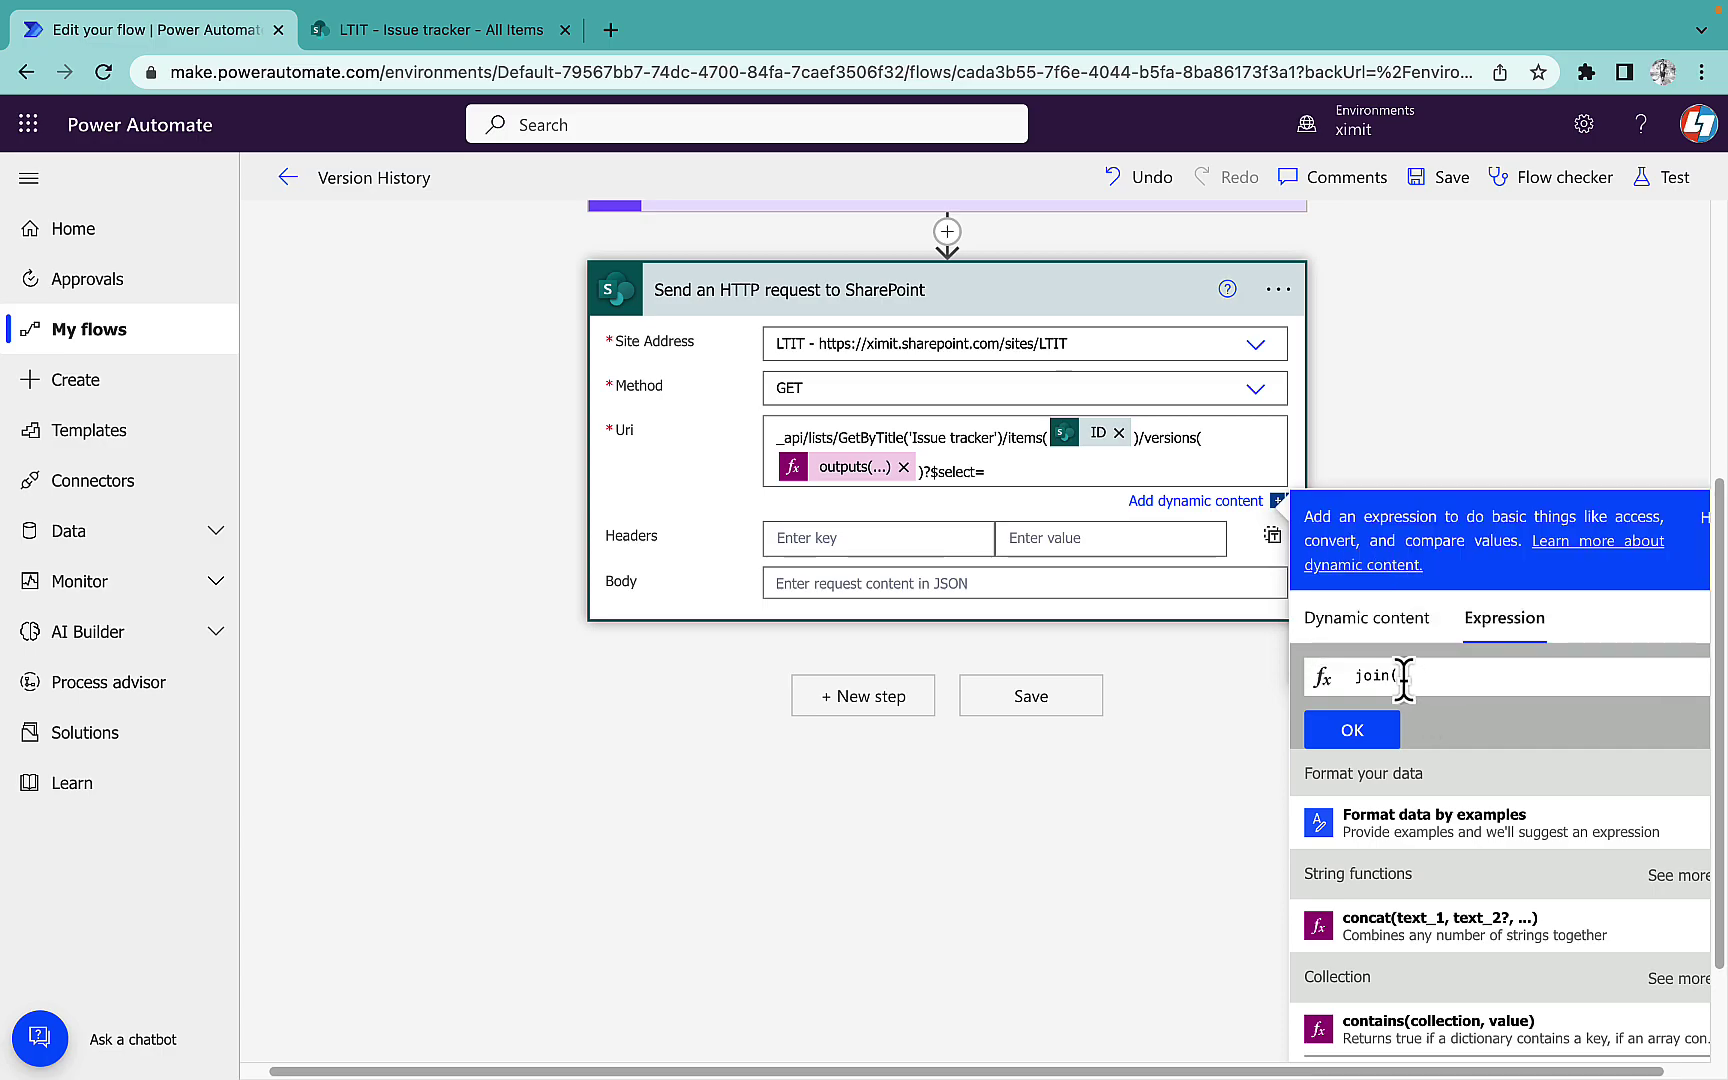
left_click(1407, 622)
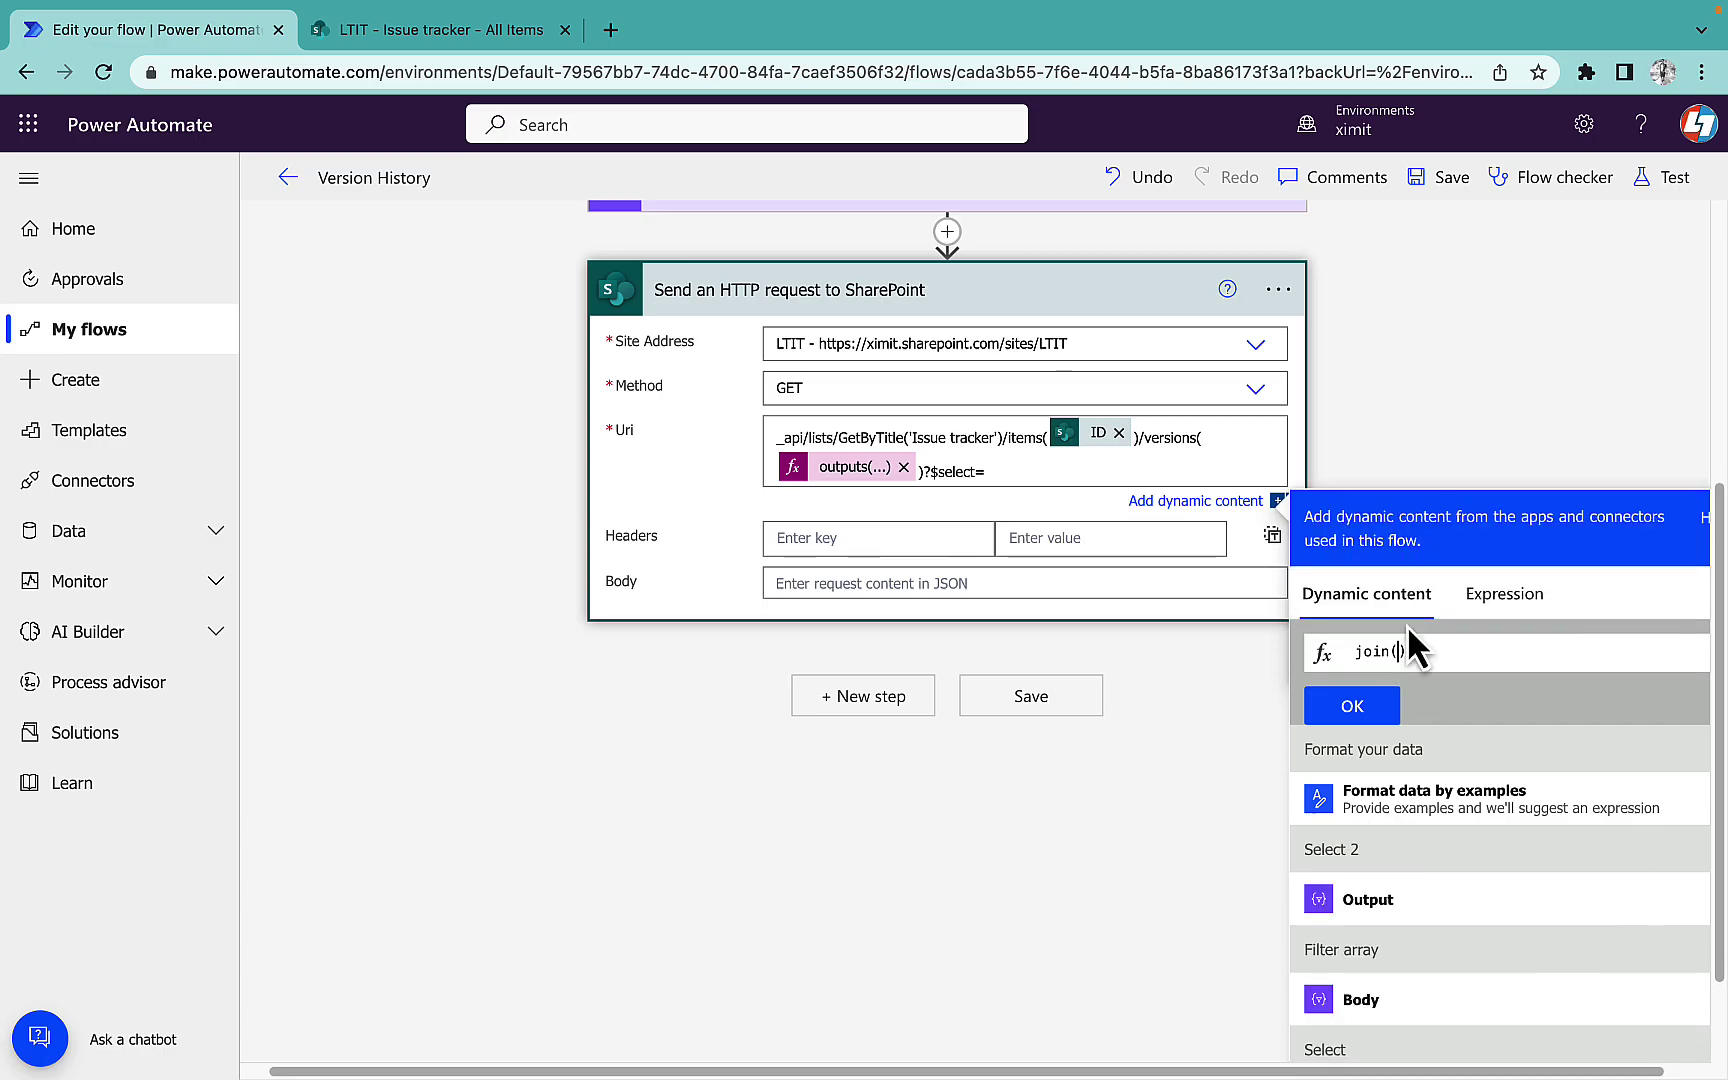
scroll(1120, 740, "up", 1)
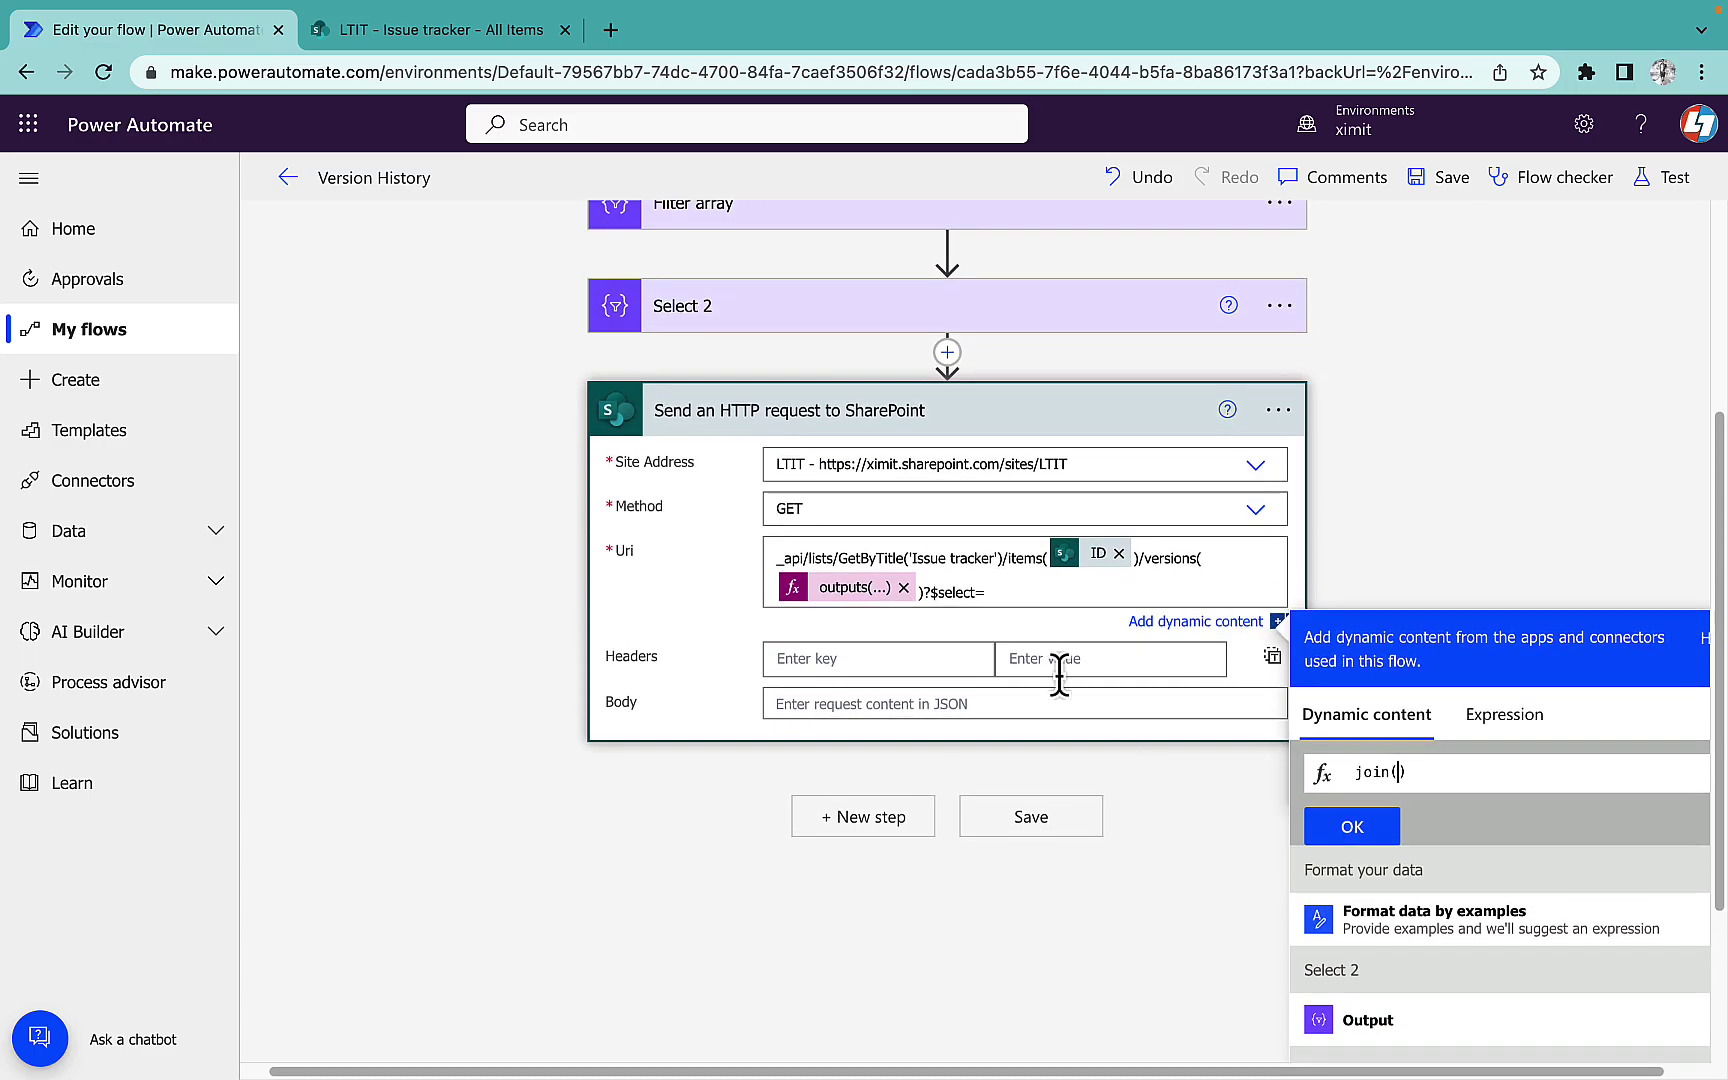
scroll(1470, 915, "down", 1)
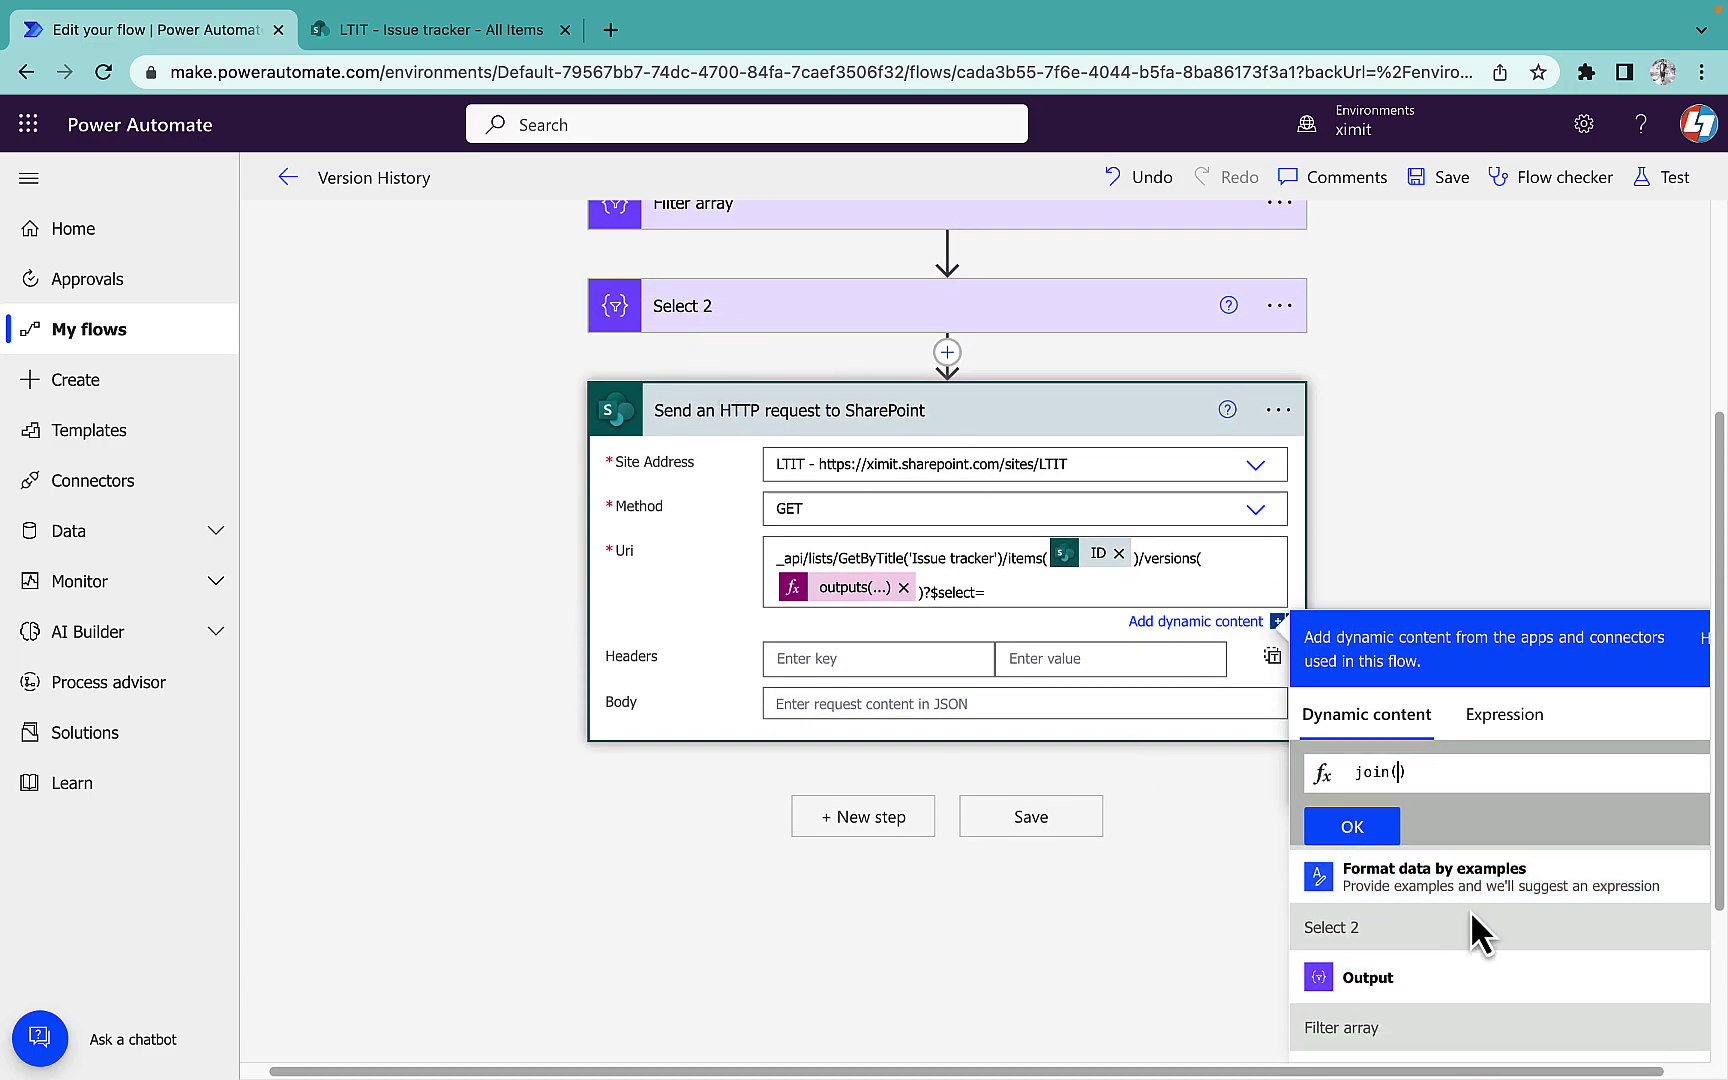
left_click(1376, 985)
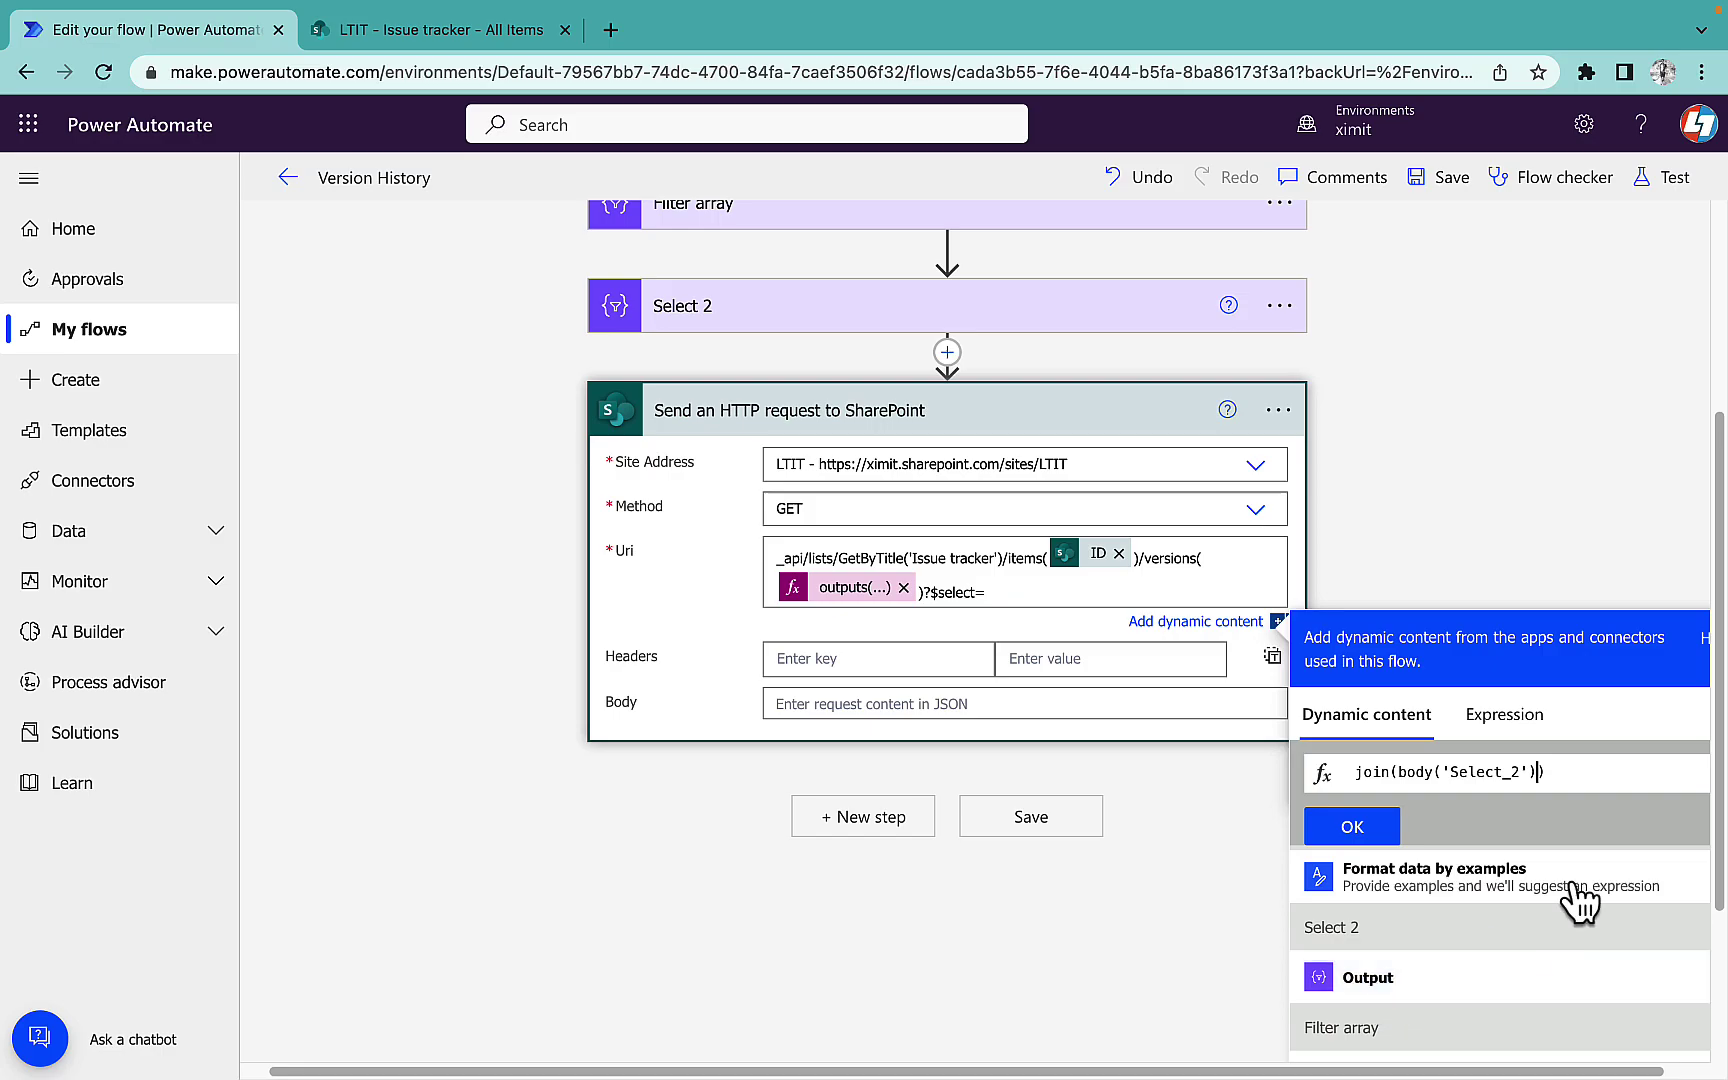
type(",',")
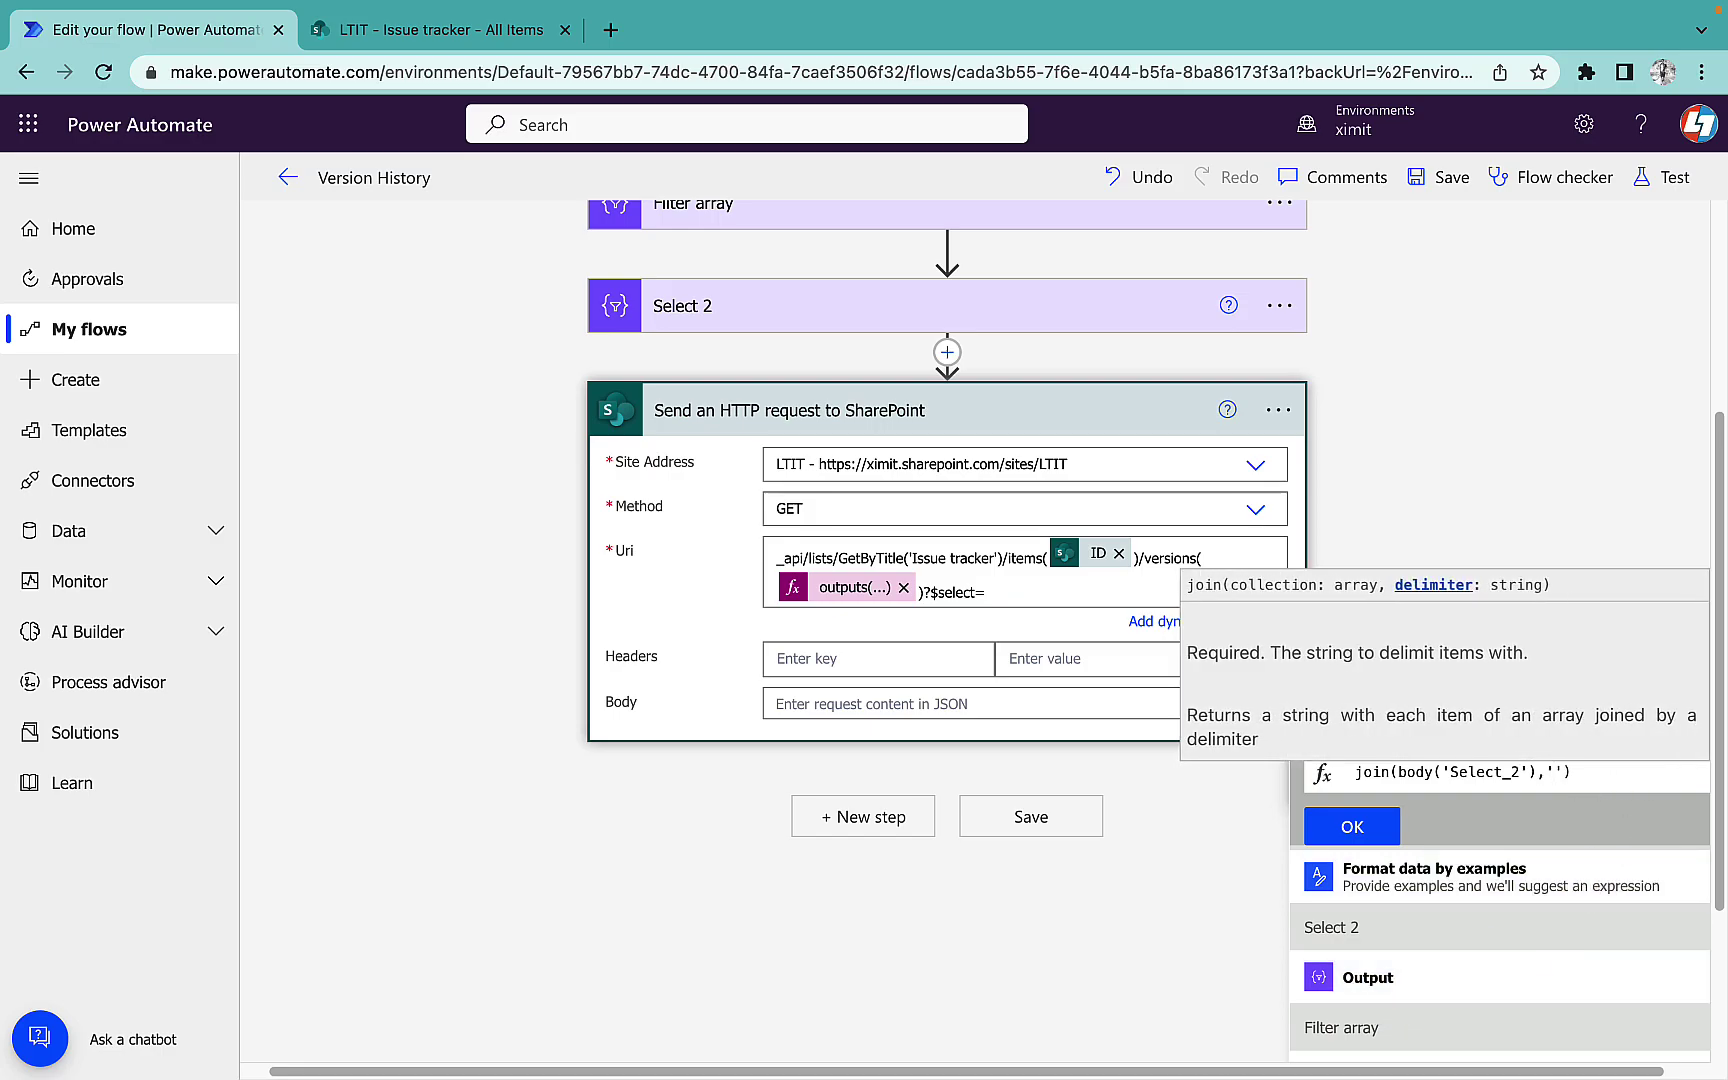
left_click(1385, 830)
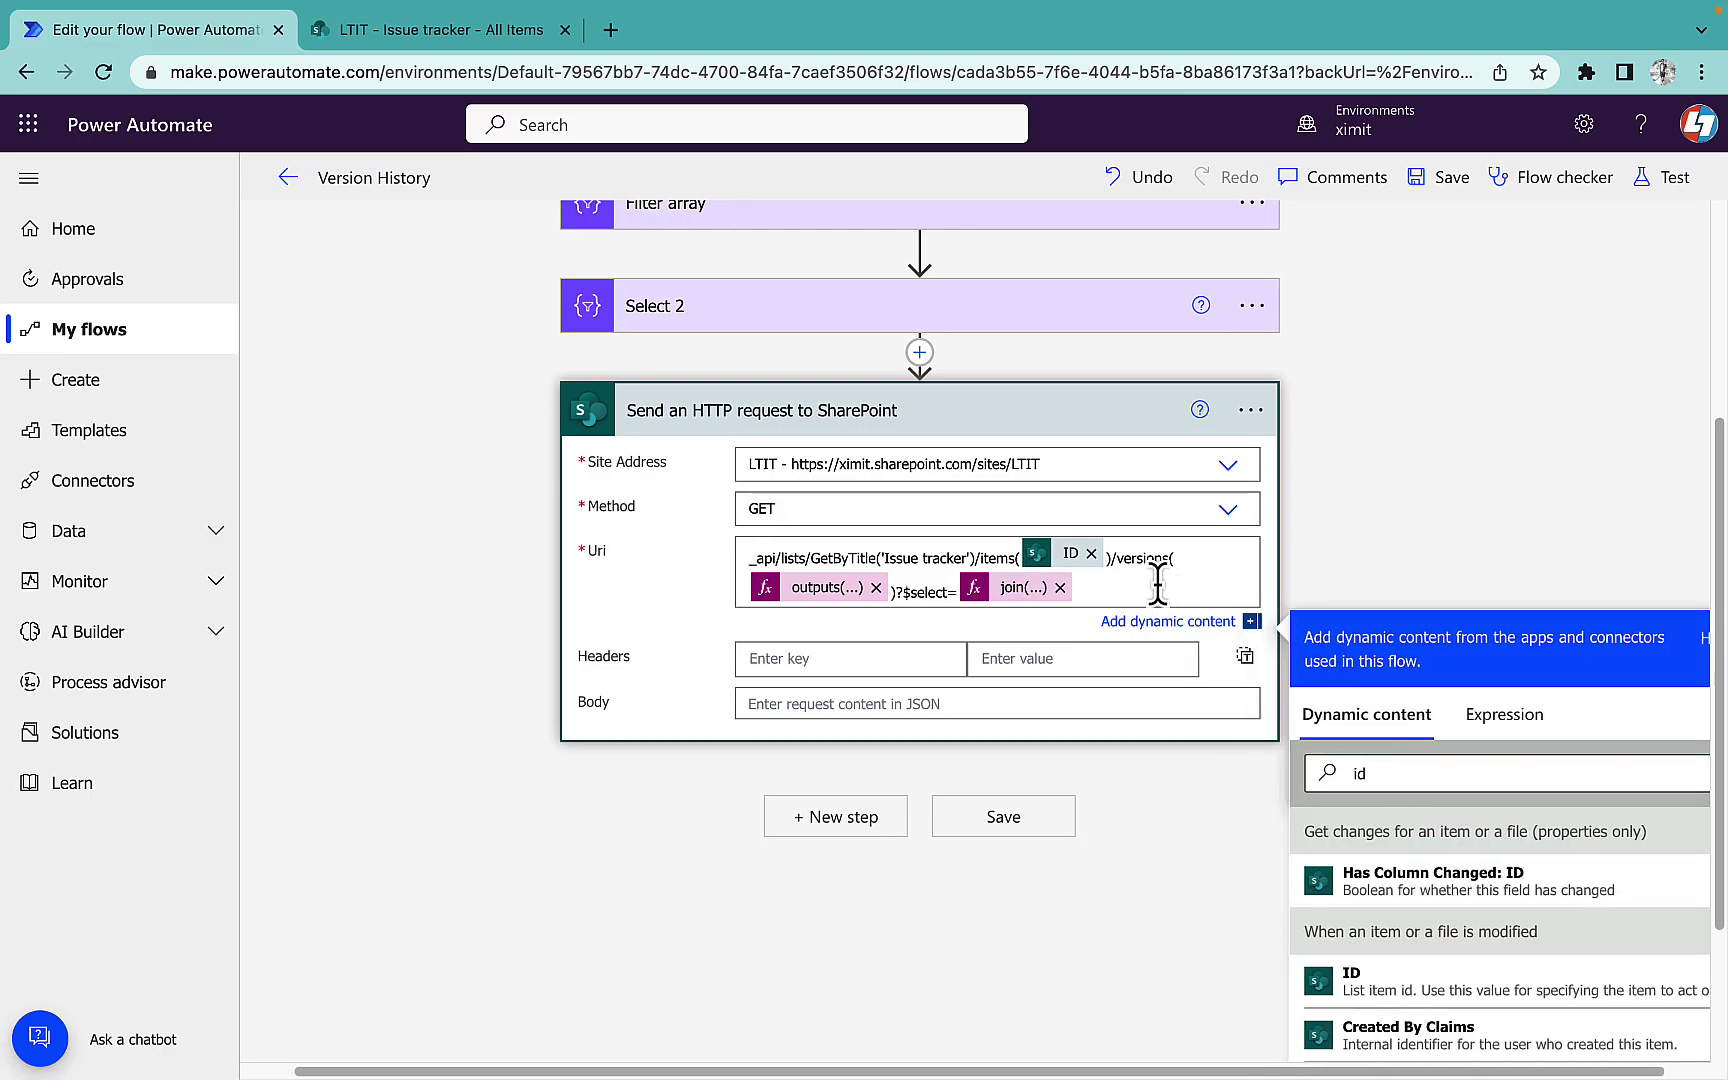
- Save the flow and test it automatically with a recently used trigger
left_click(1457, 180)
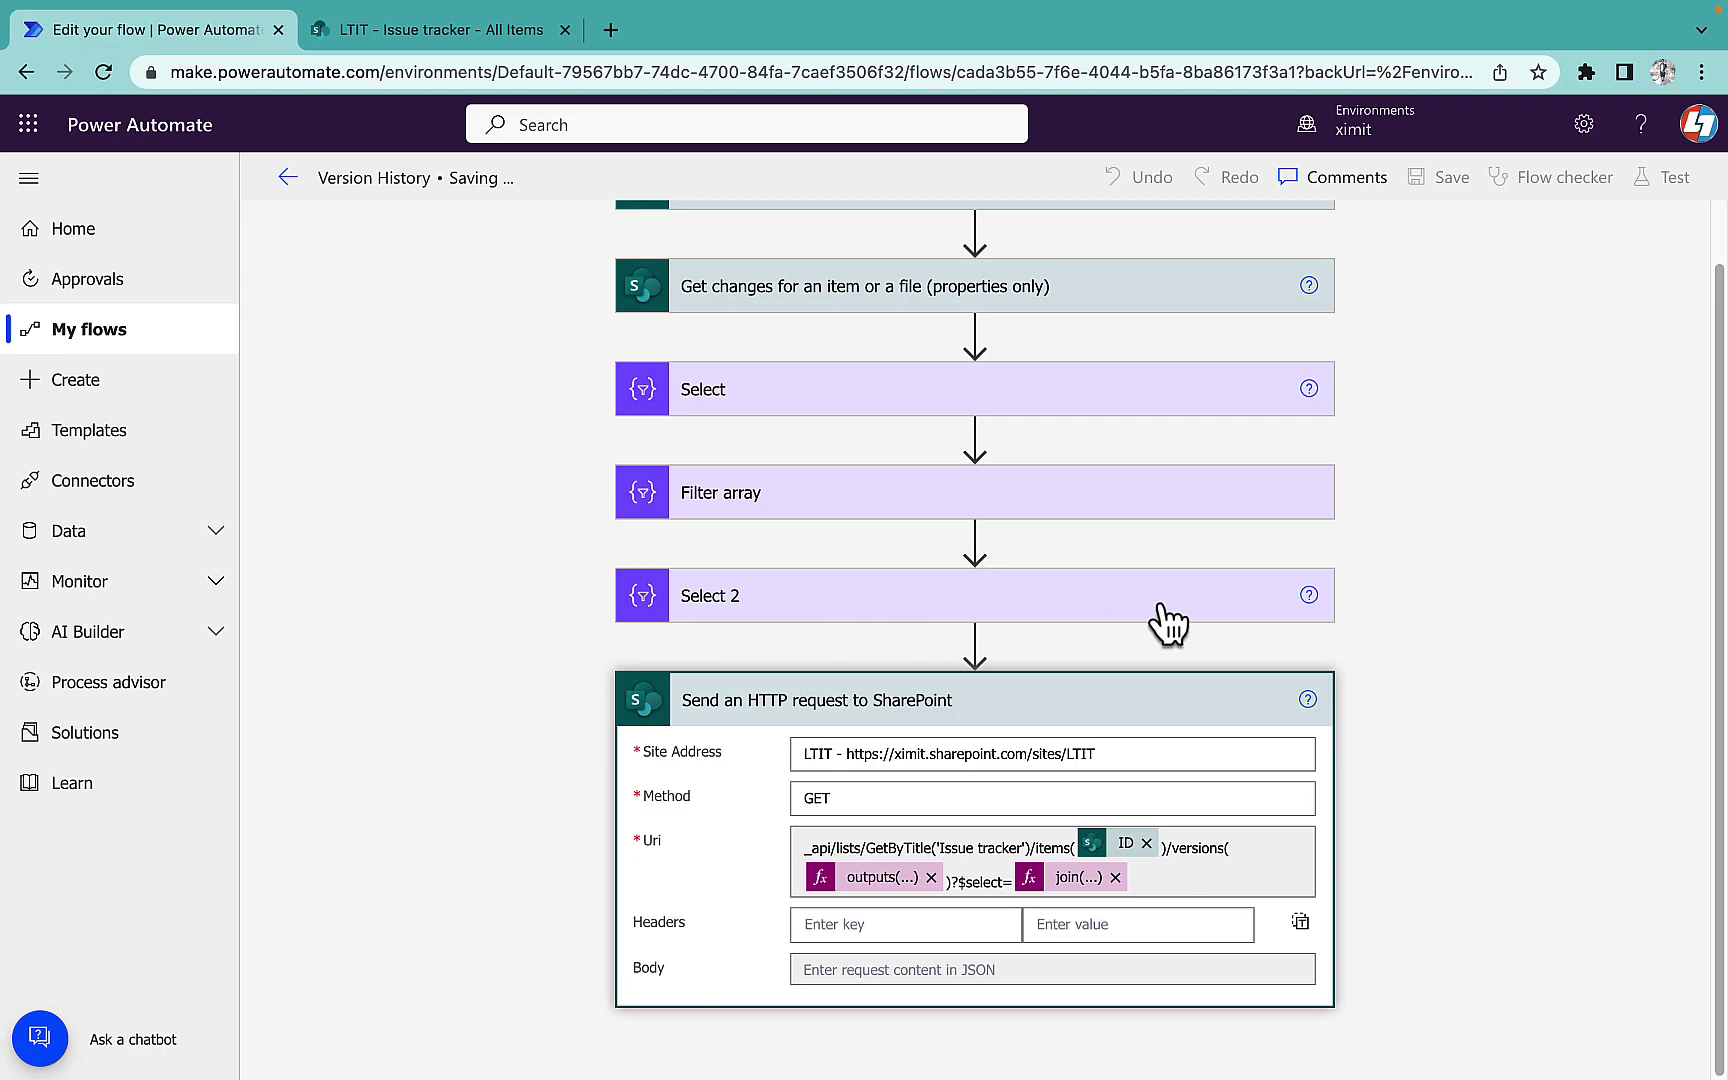
left_click(1660, 182)
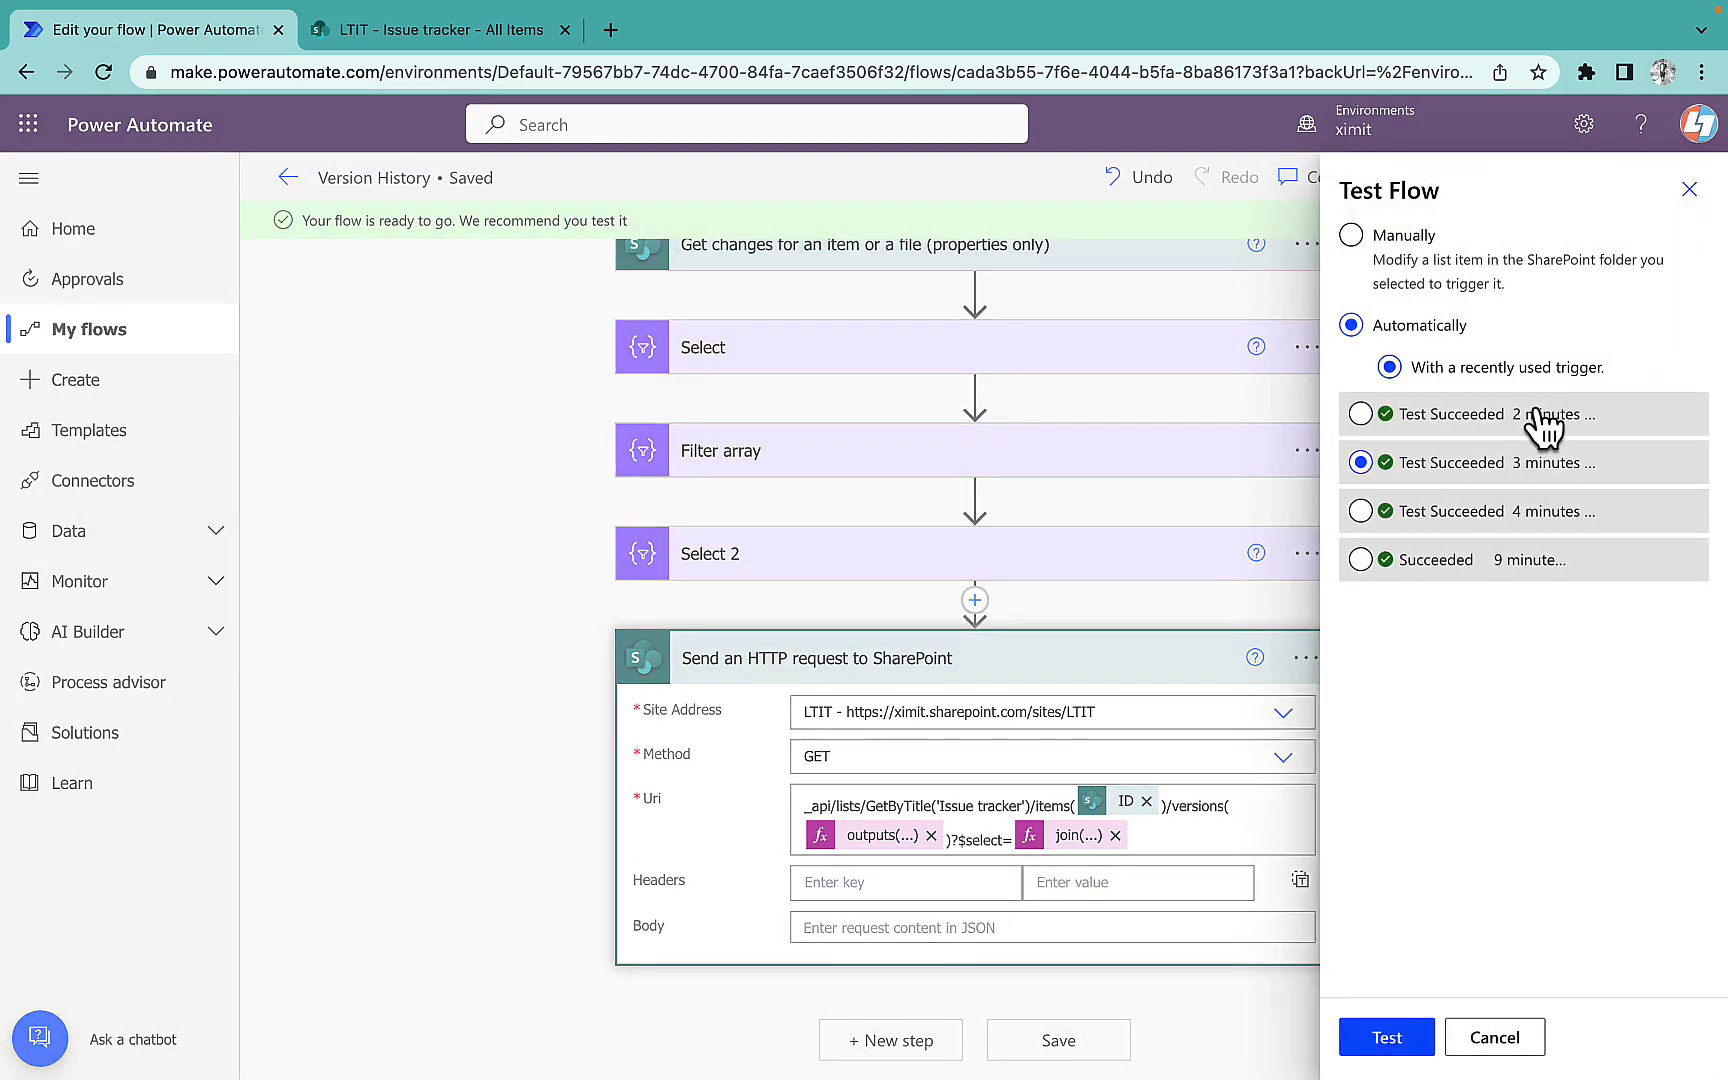
left_click(1392, 1037)
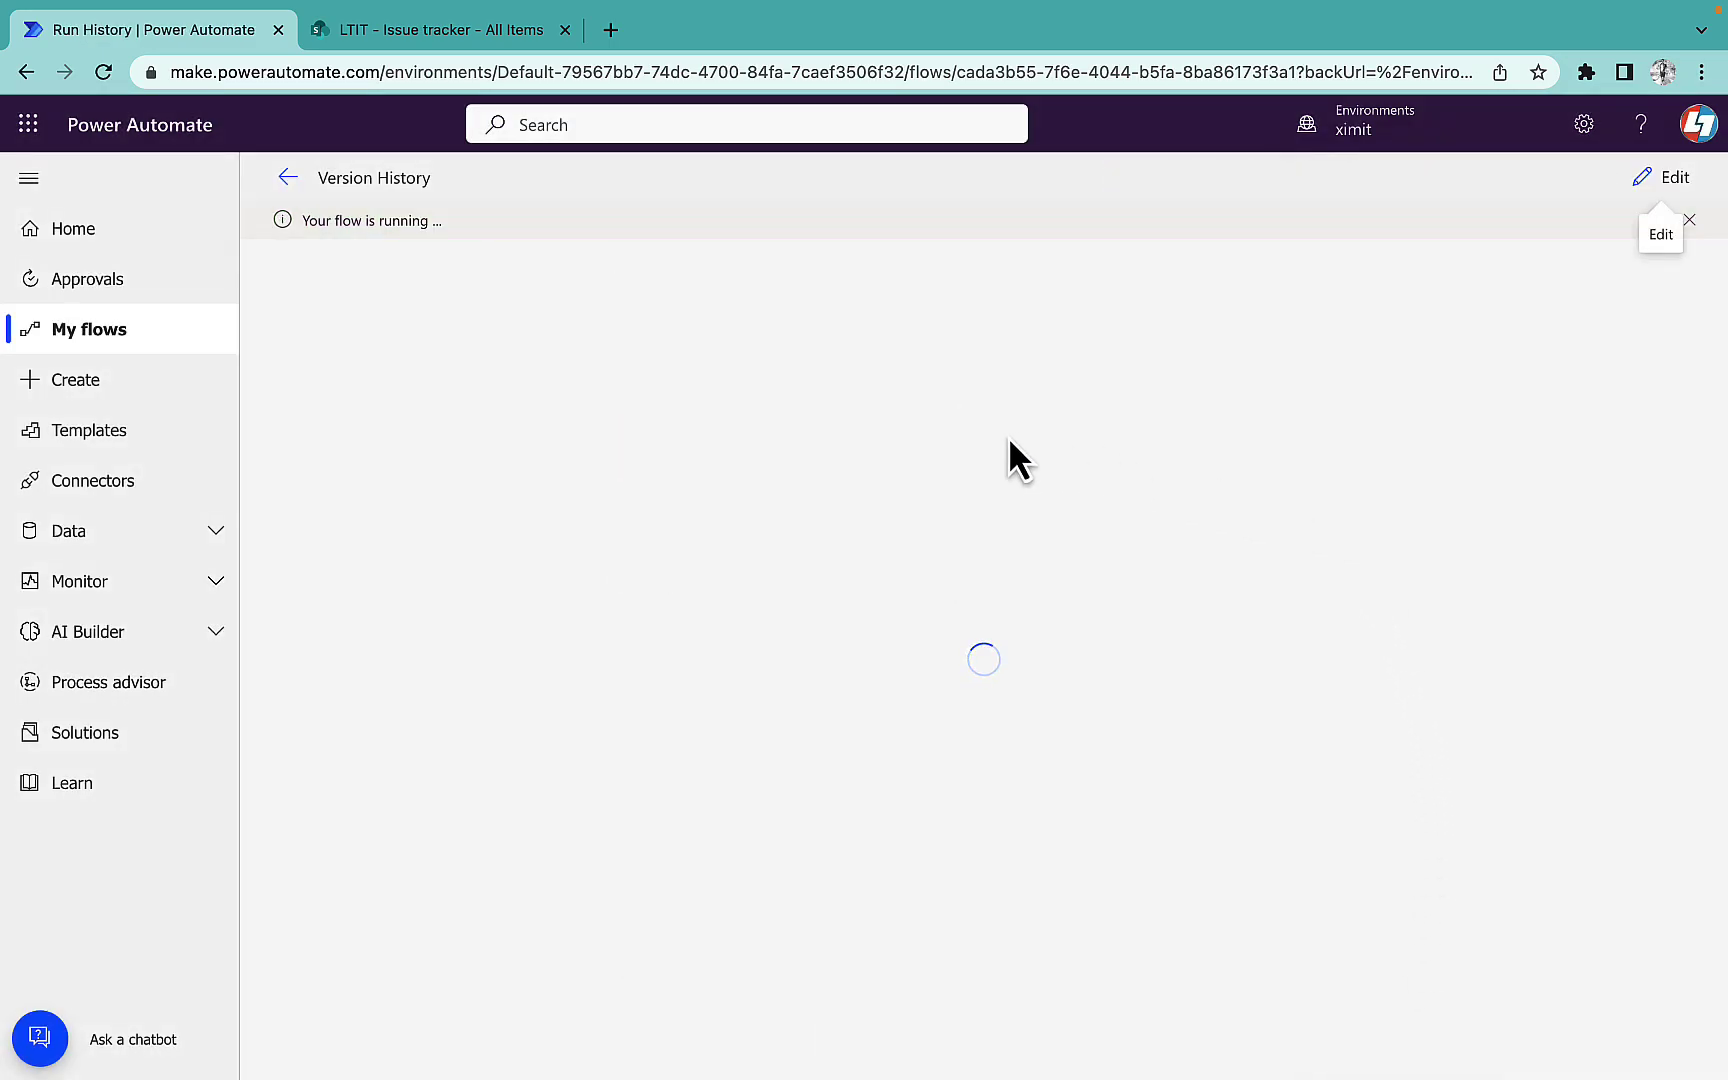
- Examine the raw outputs of the Send an HTTP request to SharePoint run for the previous version's column values
left_click(1101, 800)
scroll(1126, 629, "down", 5)
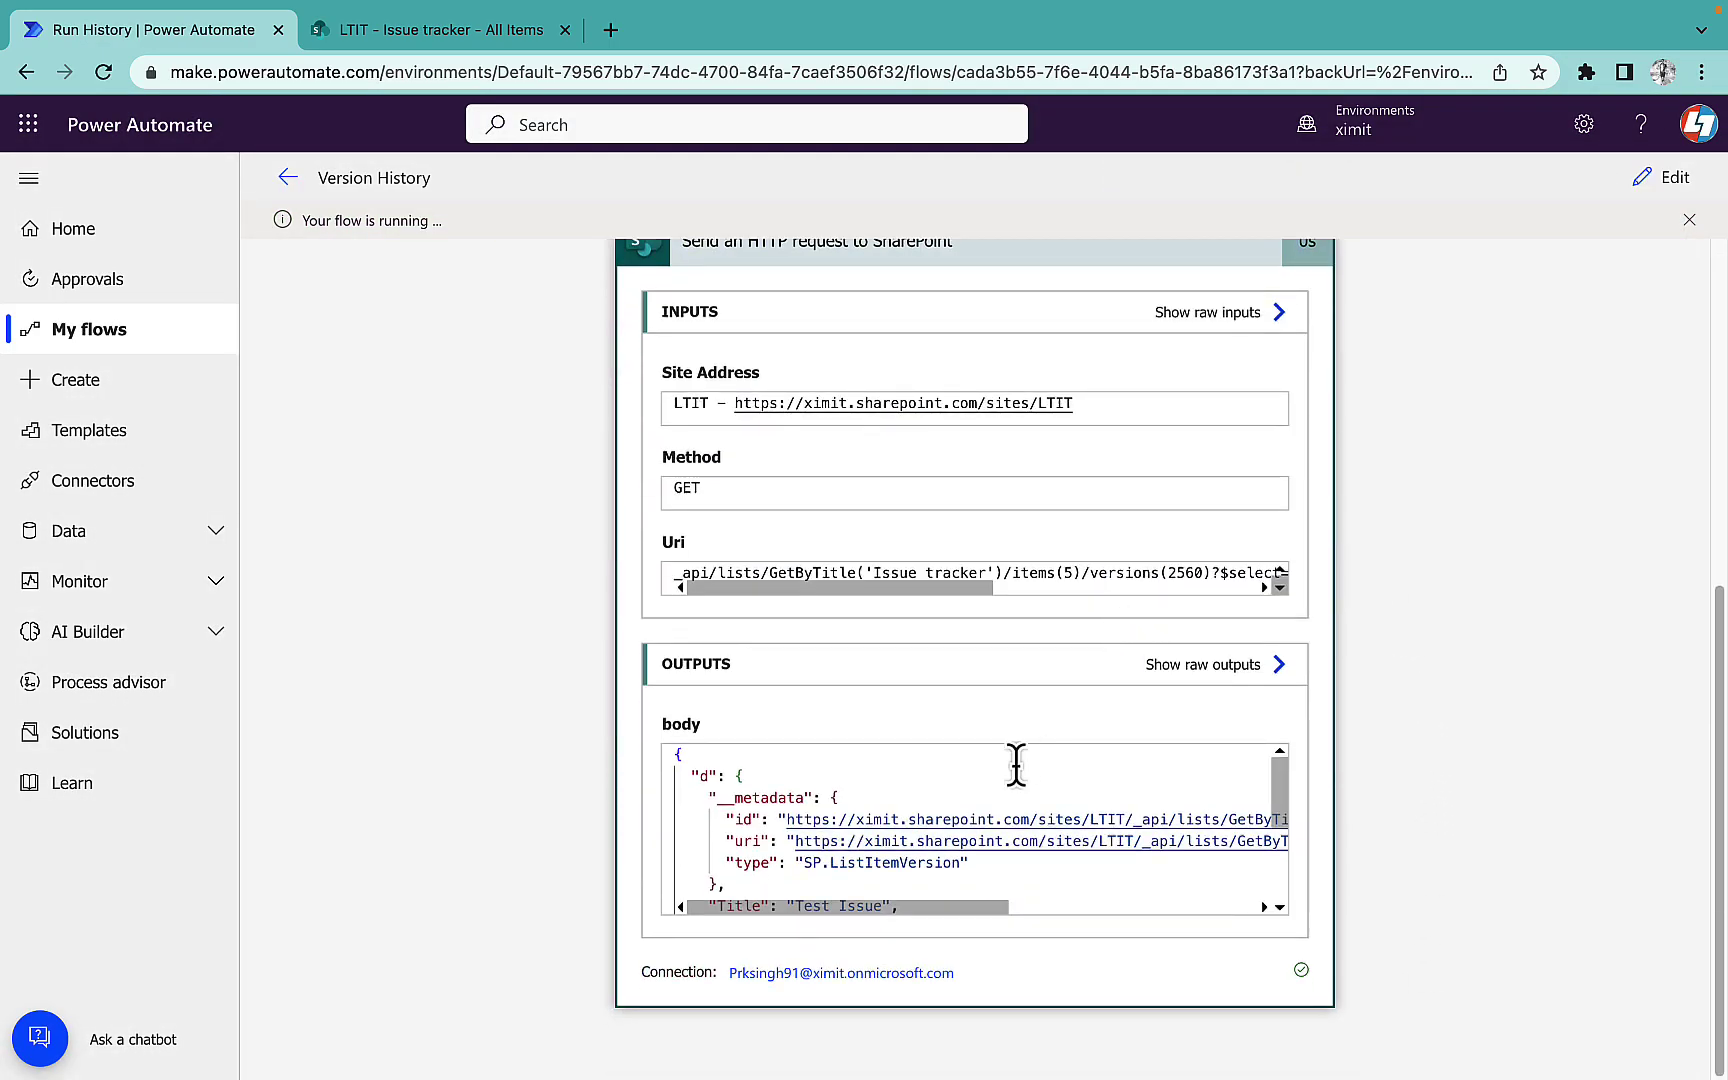
left_click(1222, 665)
scroll(1340, 598, "down", 5)
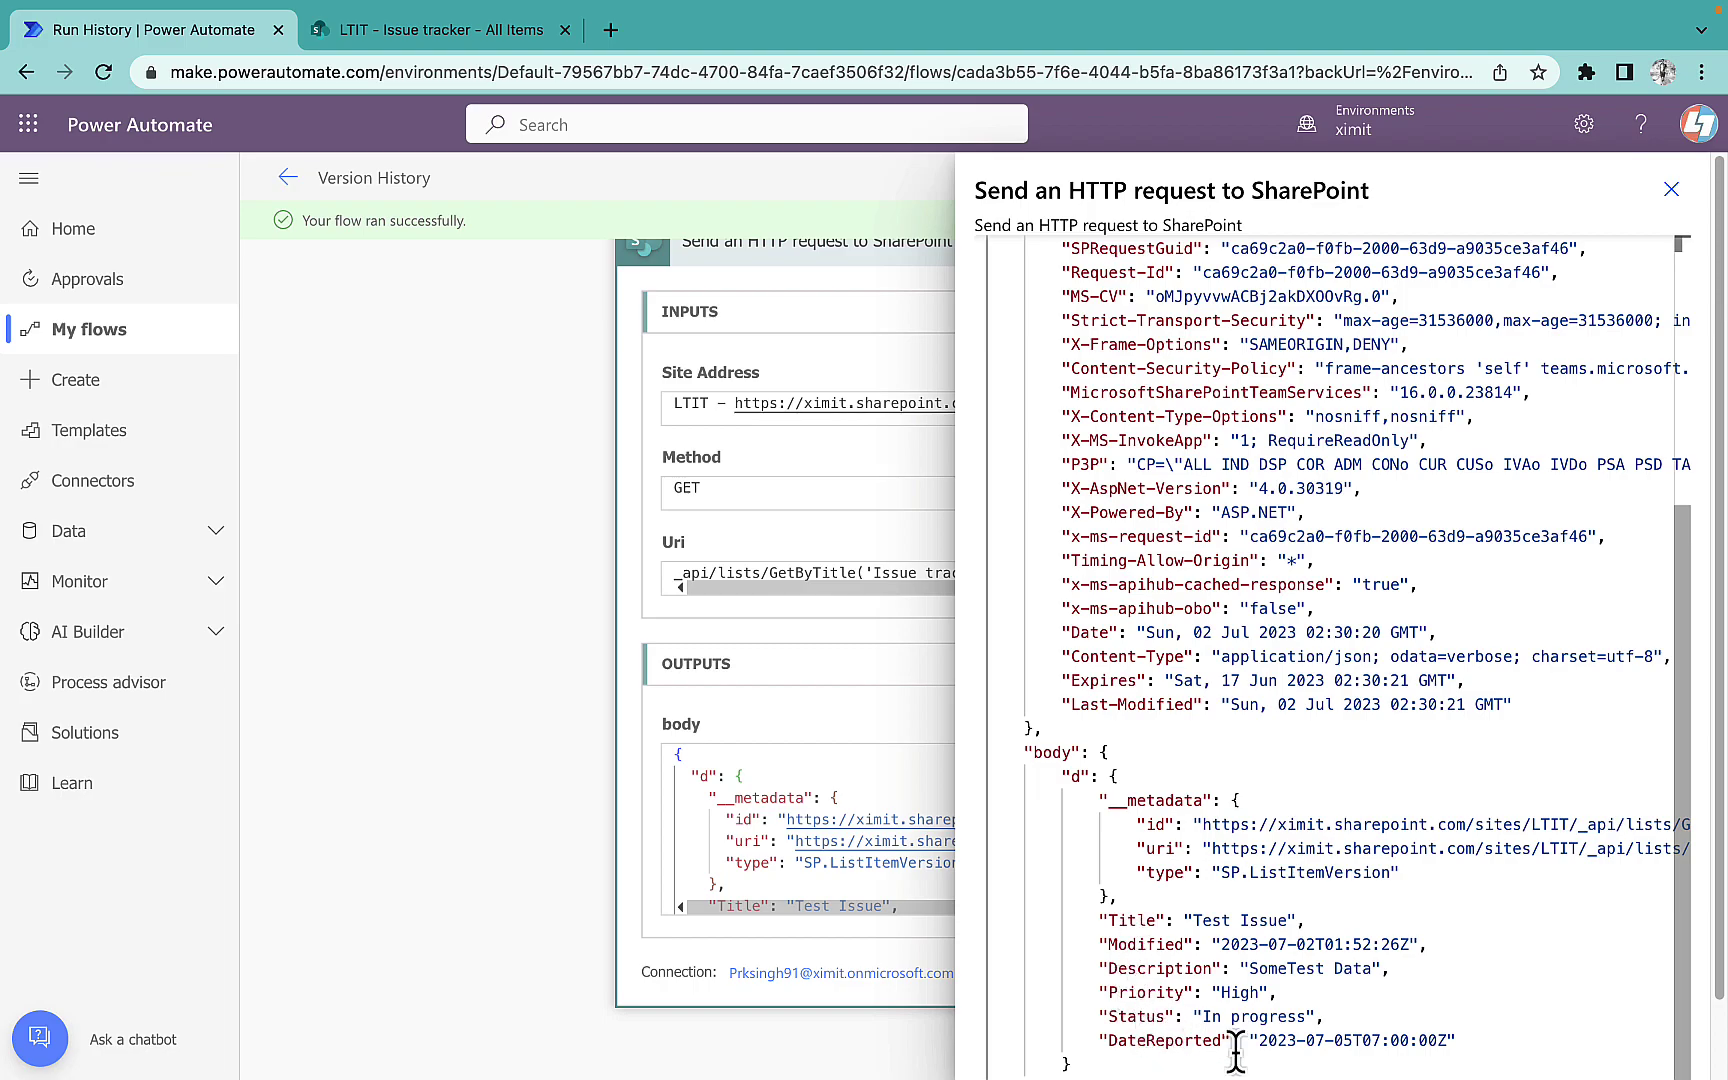
left_click_drag(1460, 1040, 1101, 918)
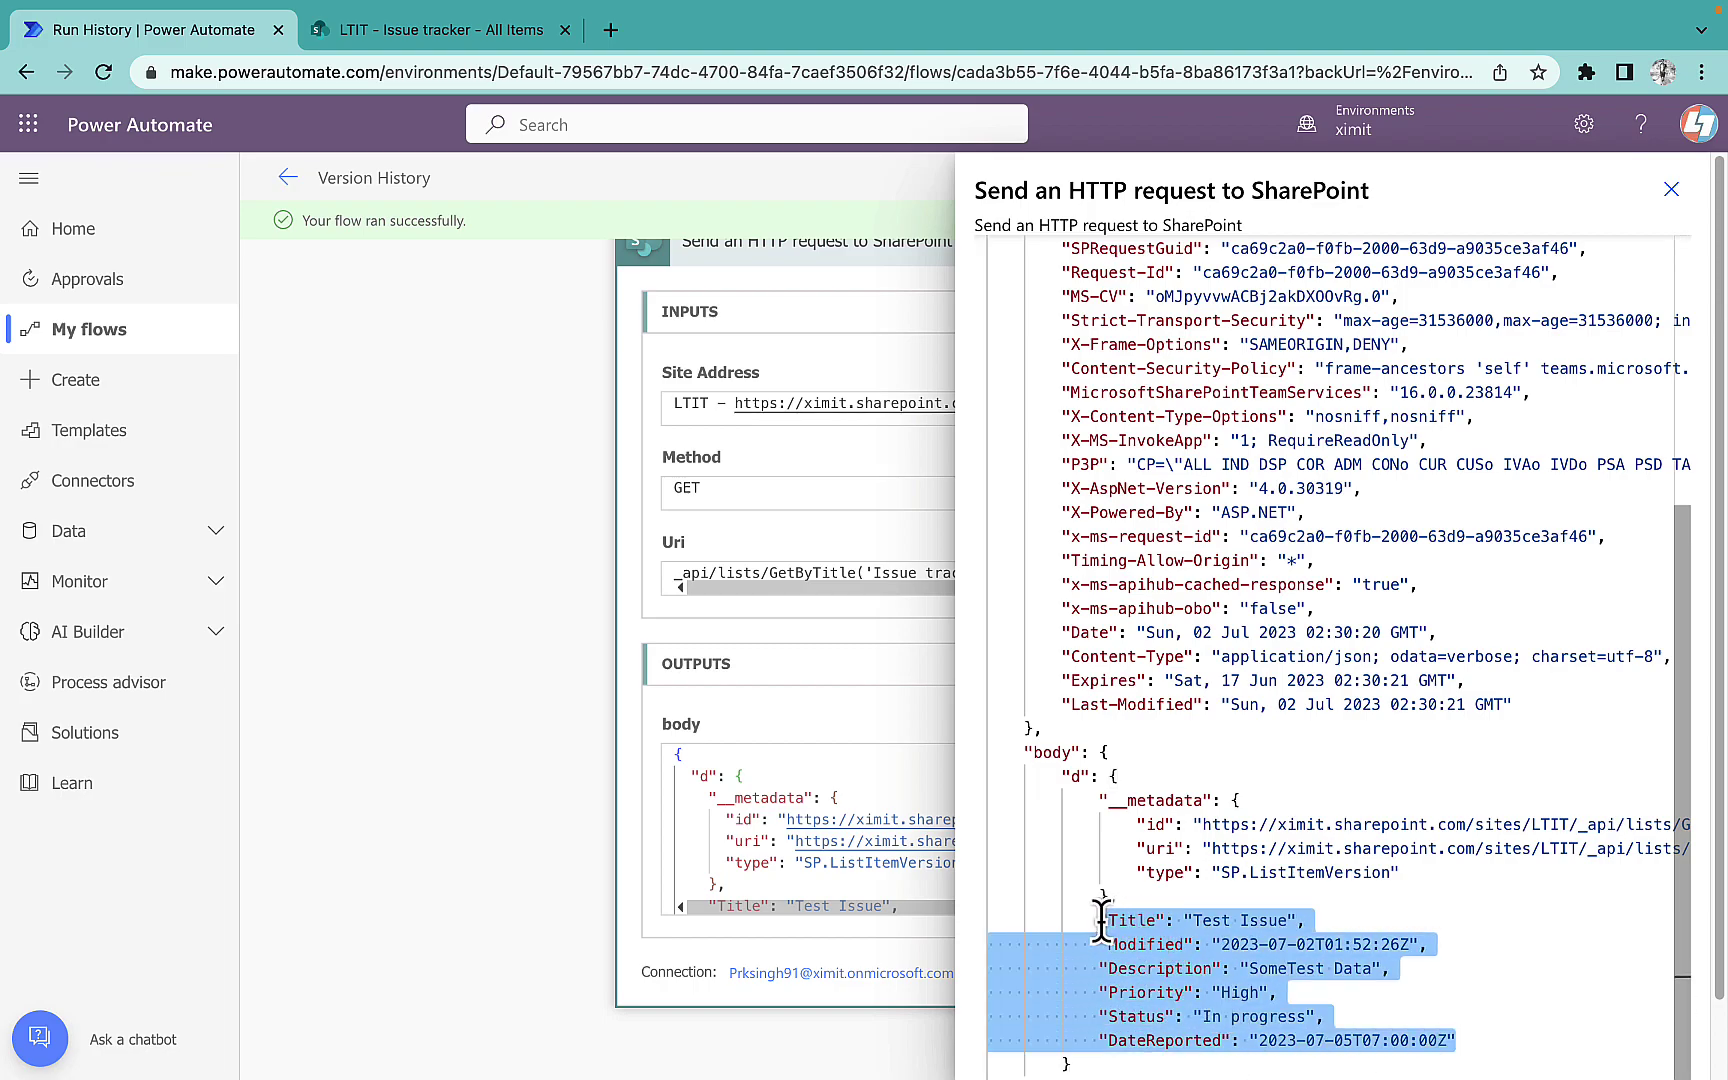
left_click(1671, 190)
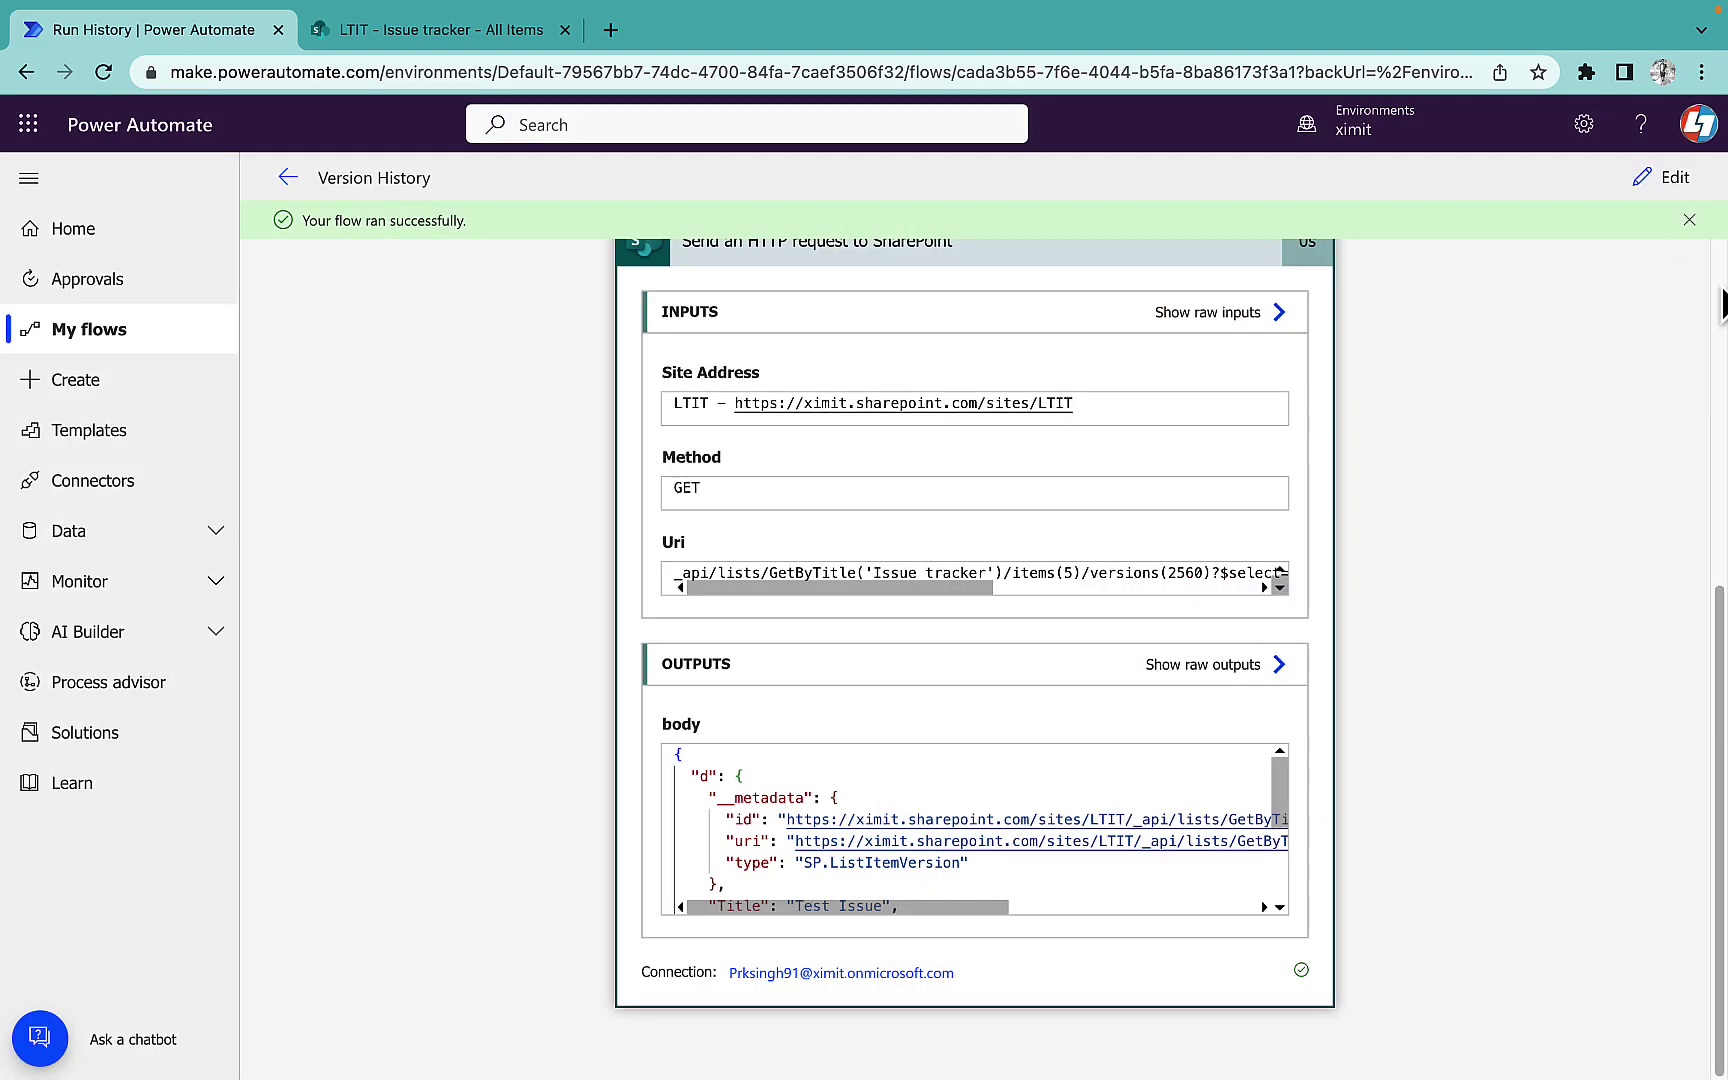
- Reopen the flow for editing and add a new step below the HTTP request to SharePoint
left_click(1648, 195)
scroll(1335, 622, "down", 1)
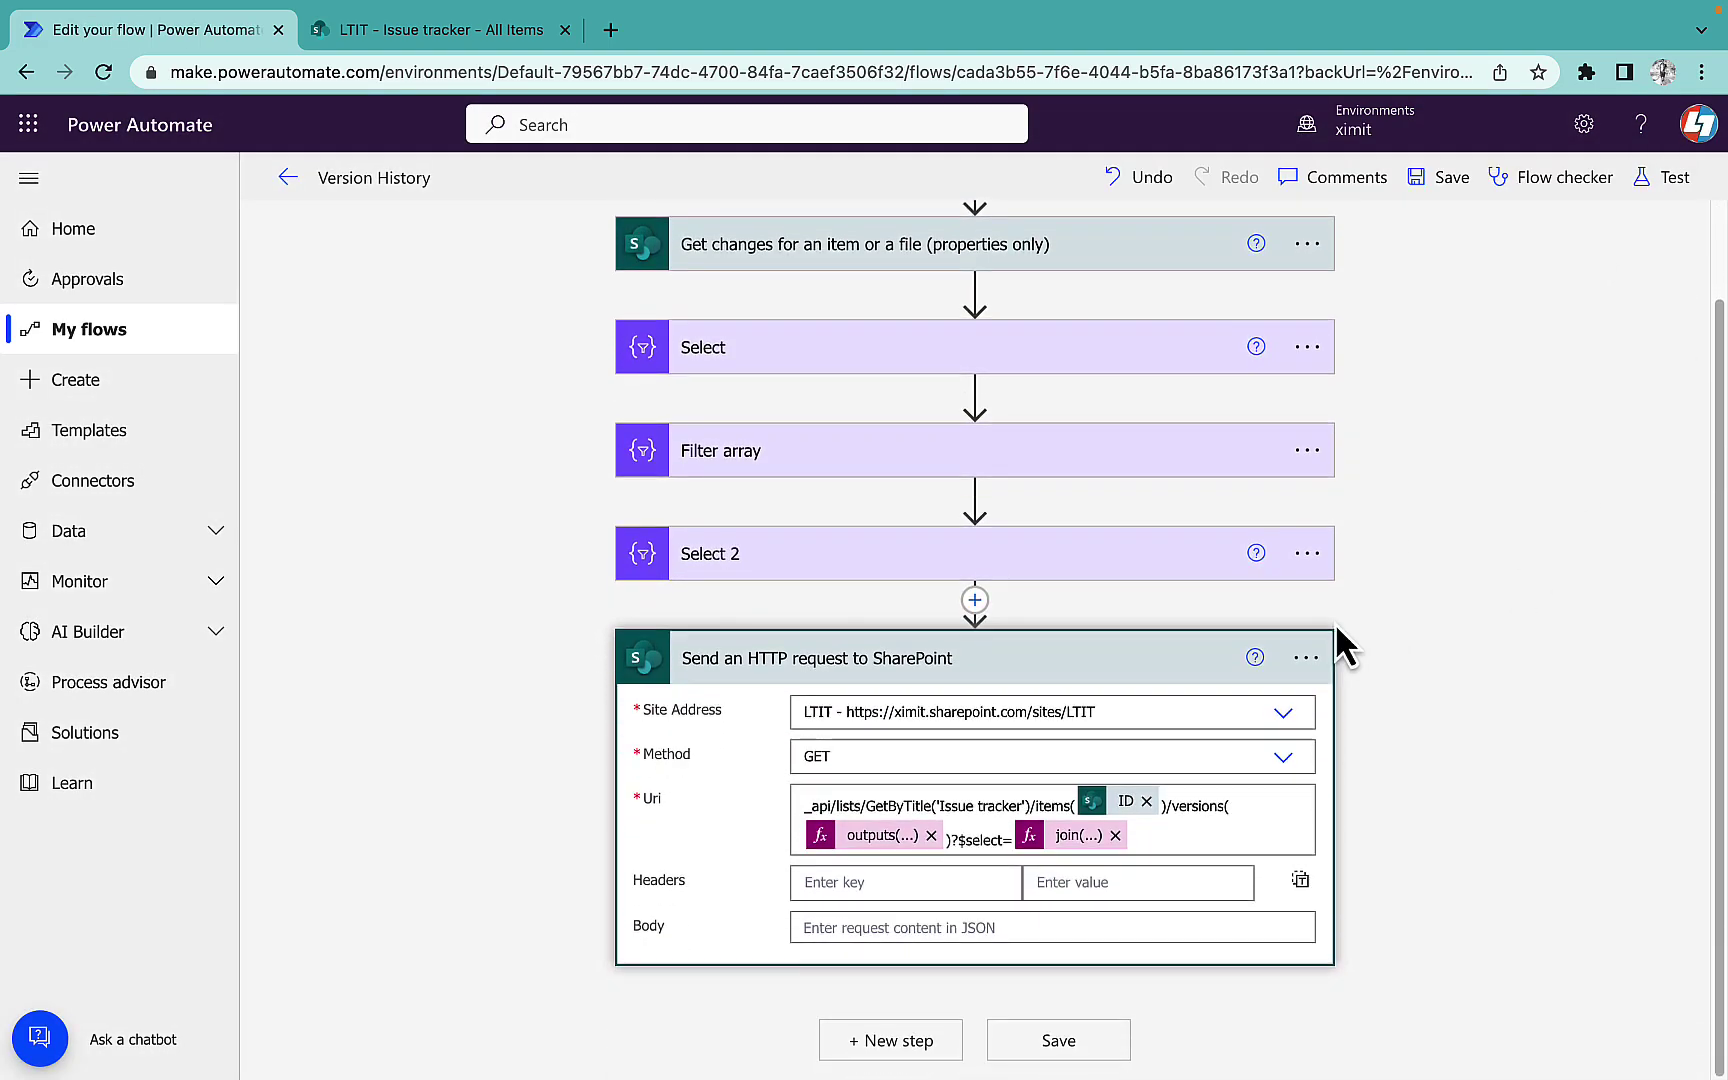
left_click(1133, 665)
left_click(898, 868)
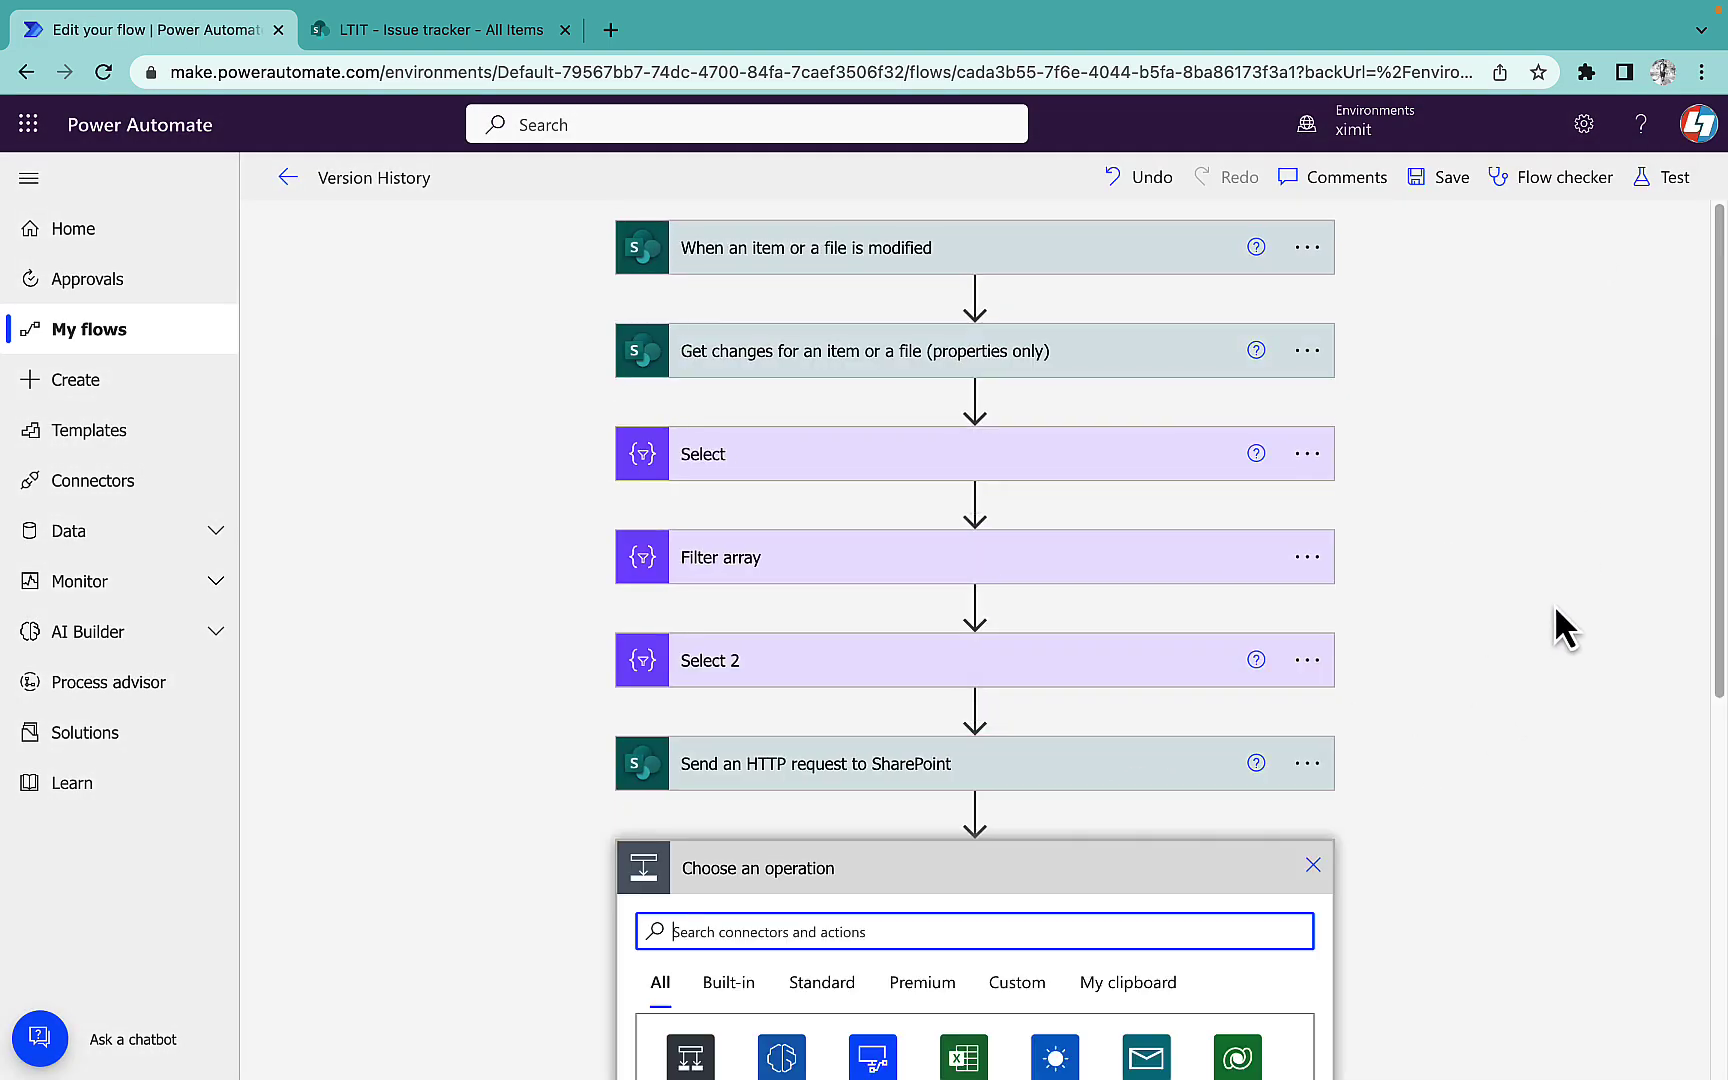
- Copy the Send an HTTP request to SharePoint action into the new step and save the flow
left_click(1306, 549)
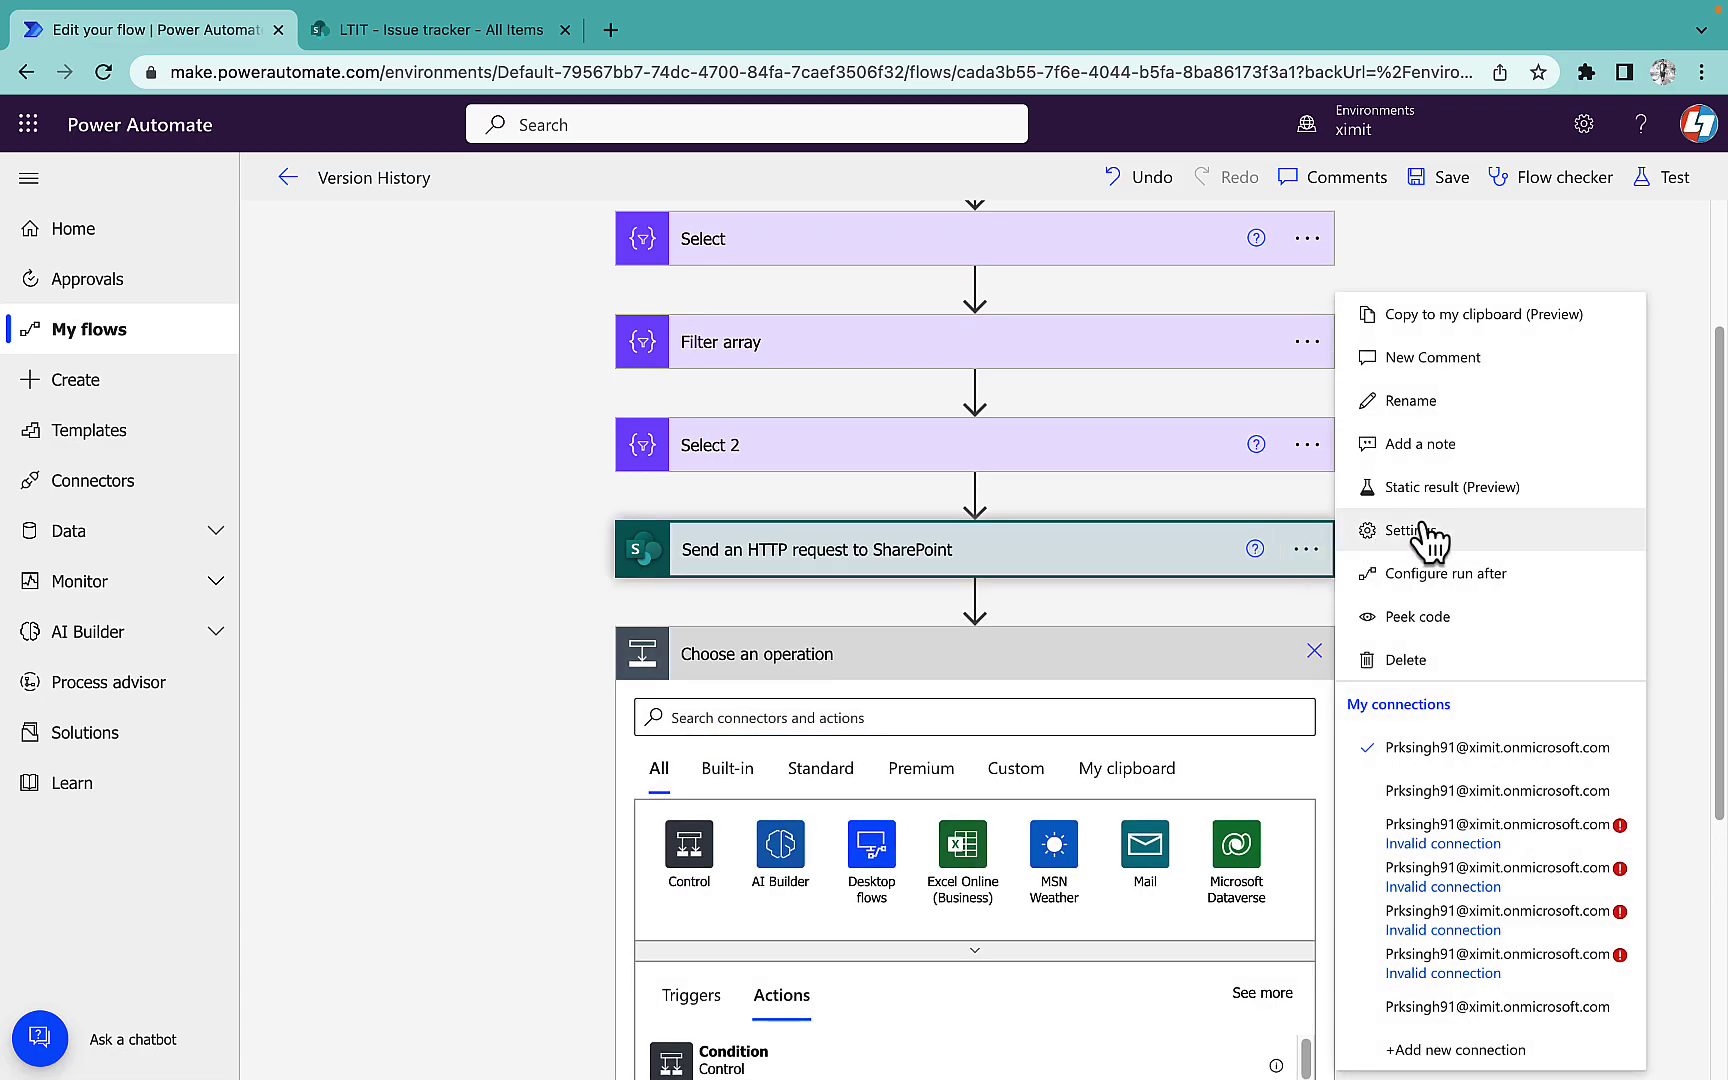
left_click(1420, 328)
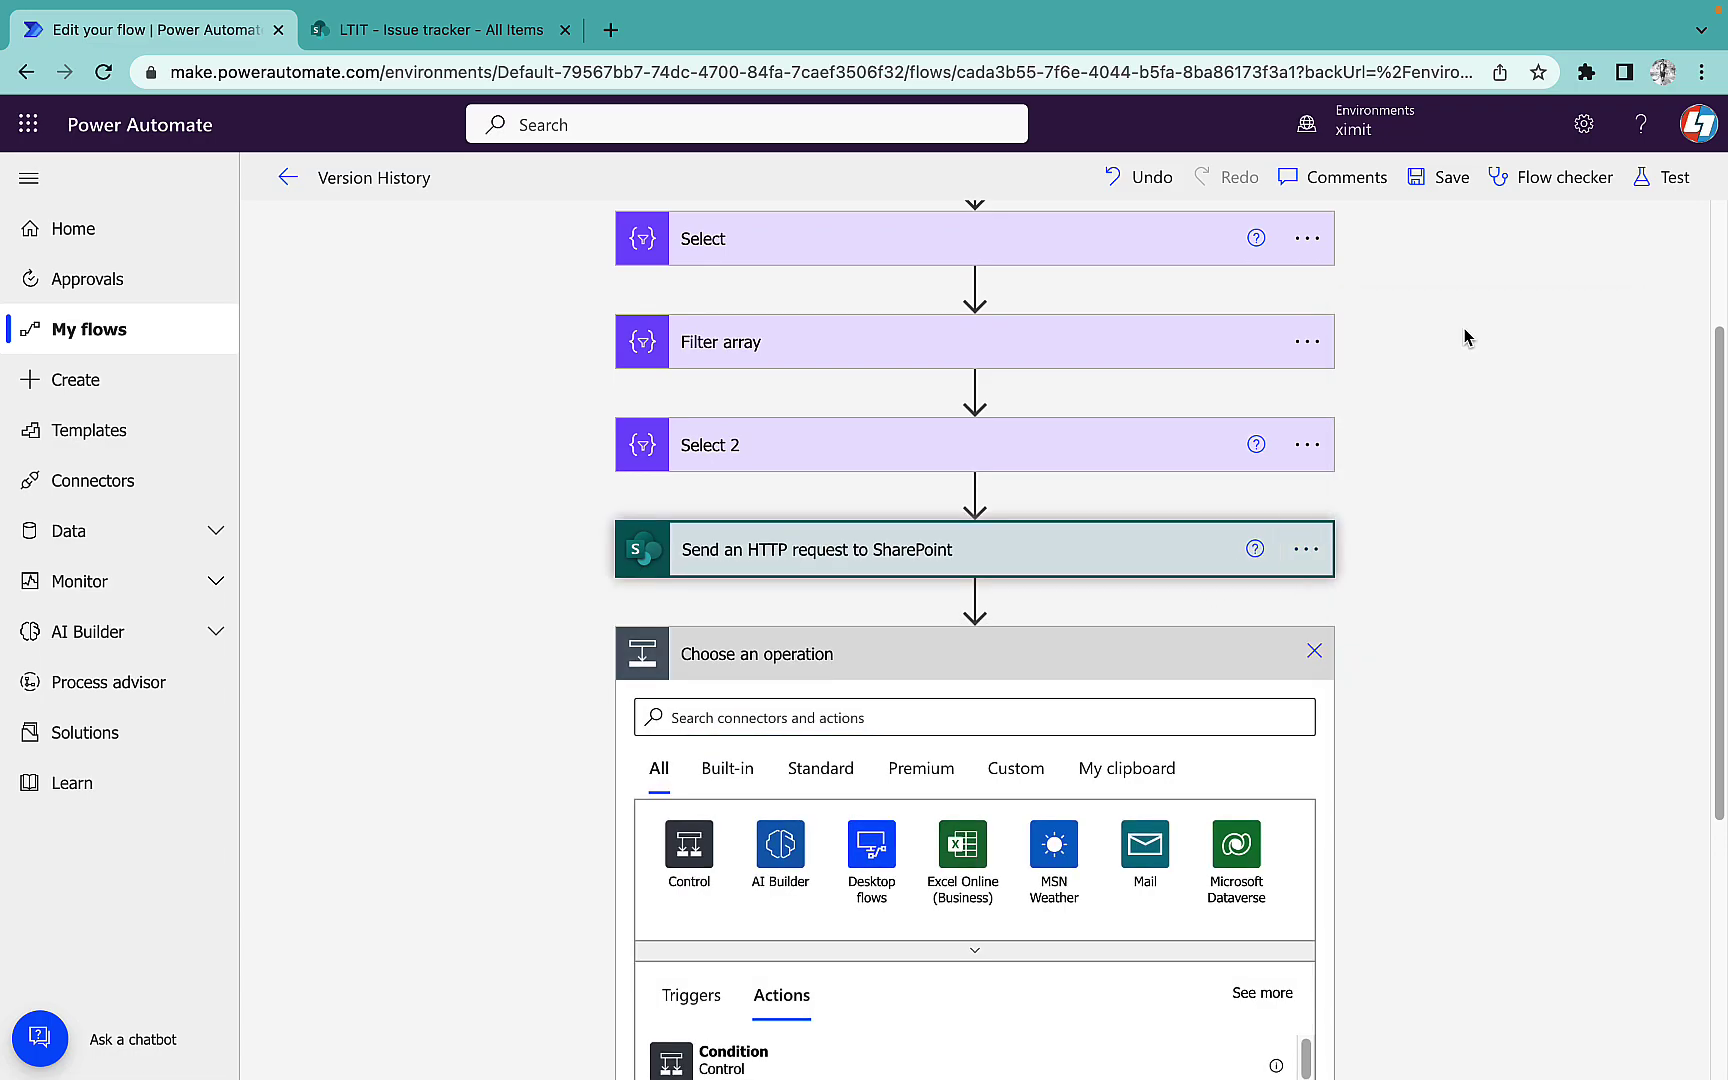
left_click(1168, 776)
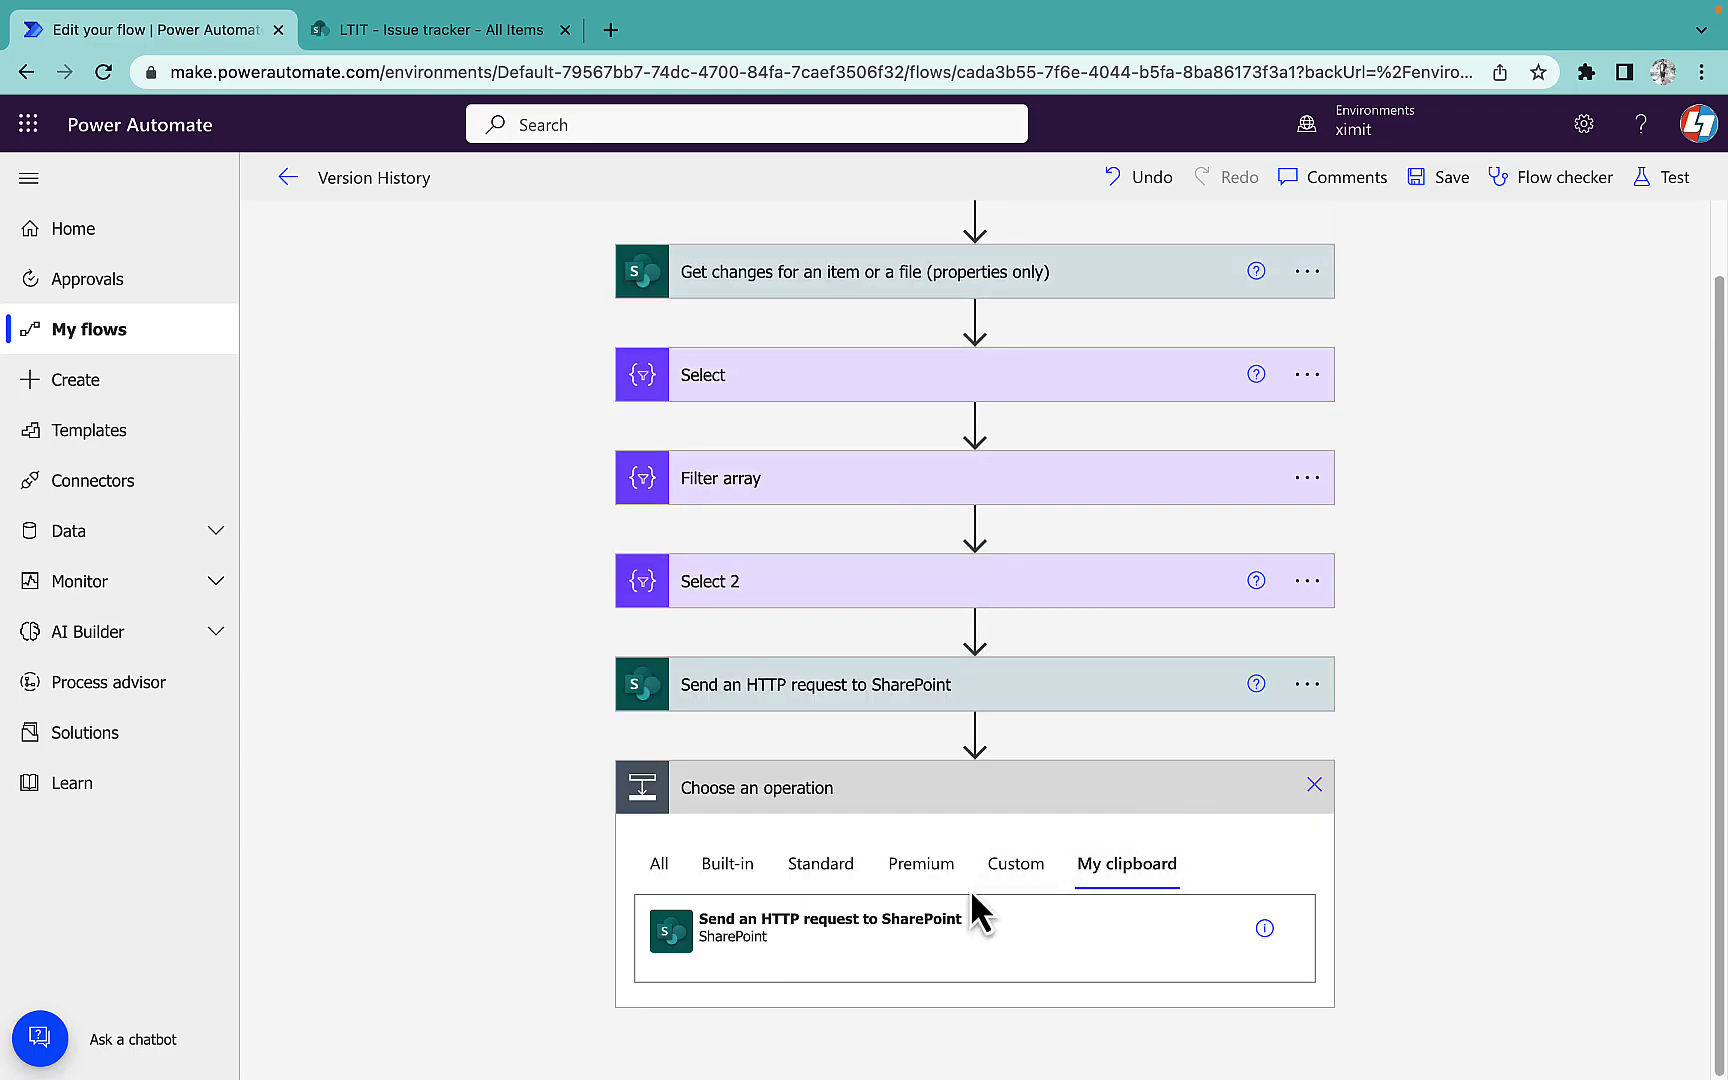
left_click(894, 910)
left_click(1146, 870)
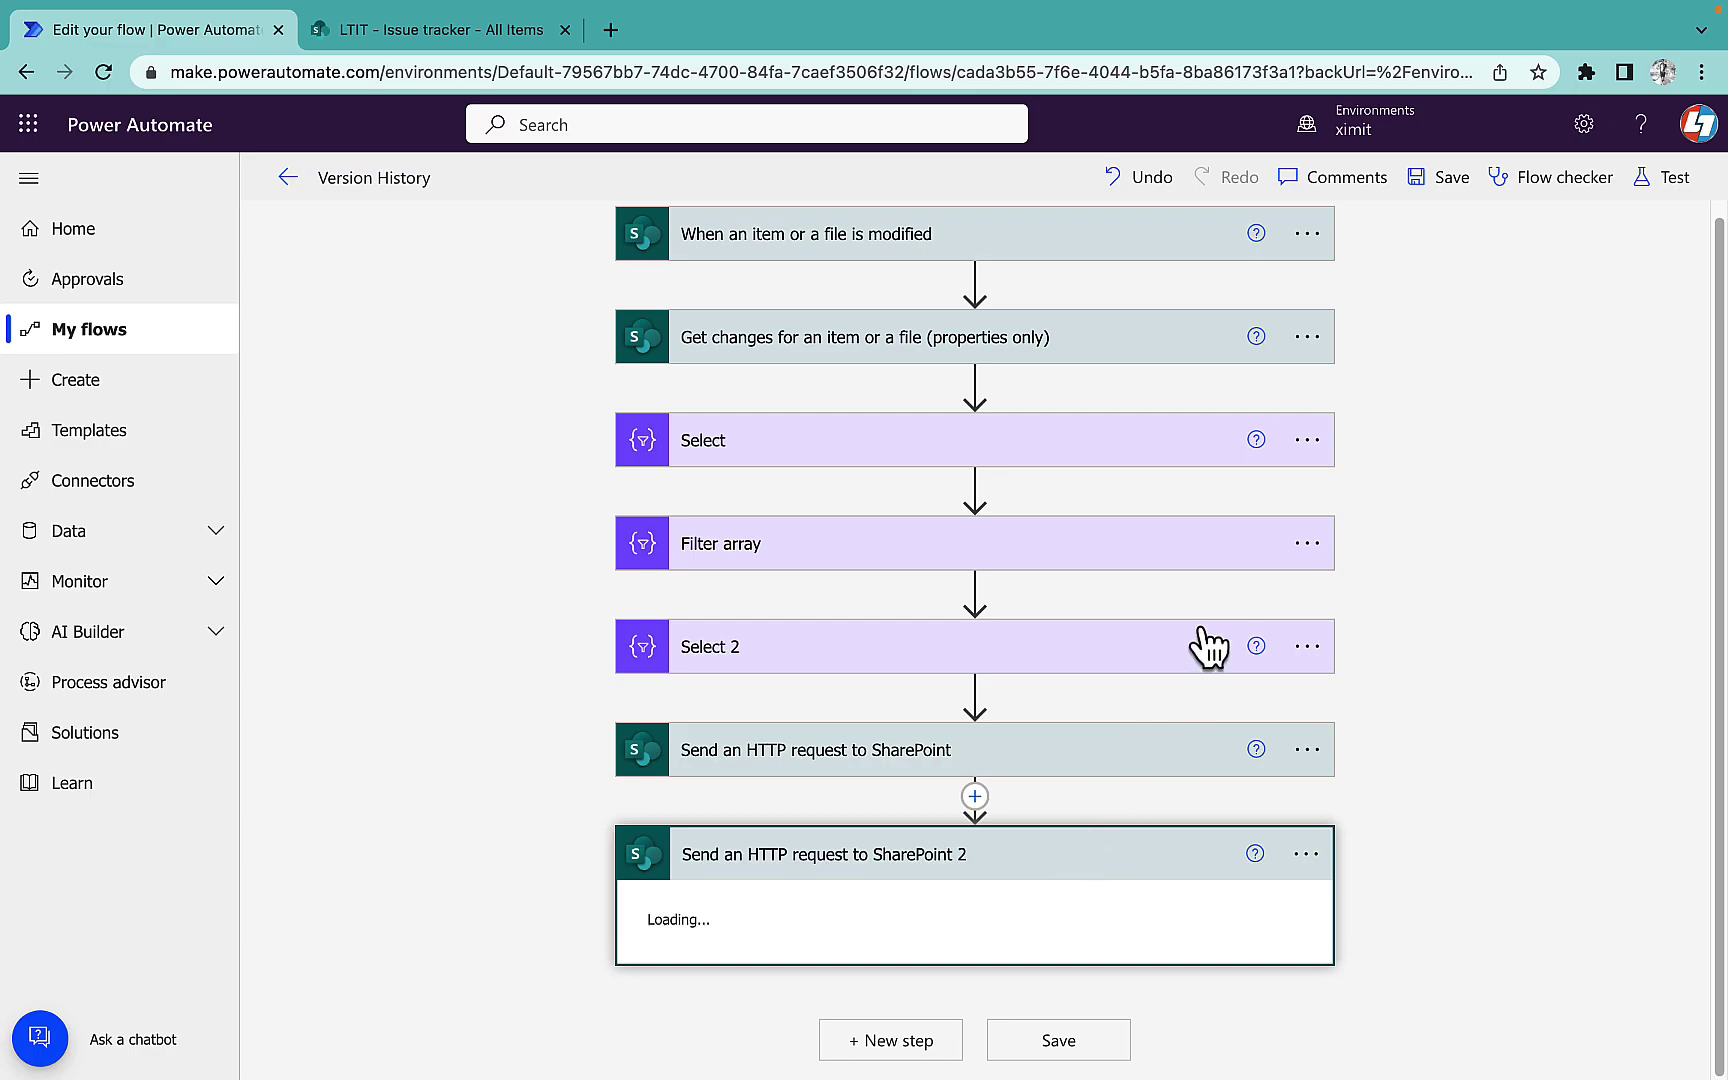
key("ctrl+s")
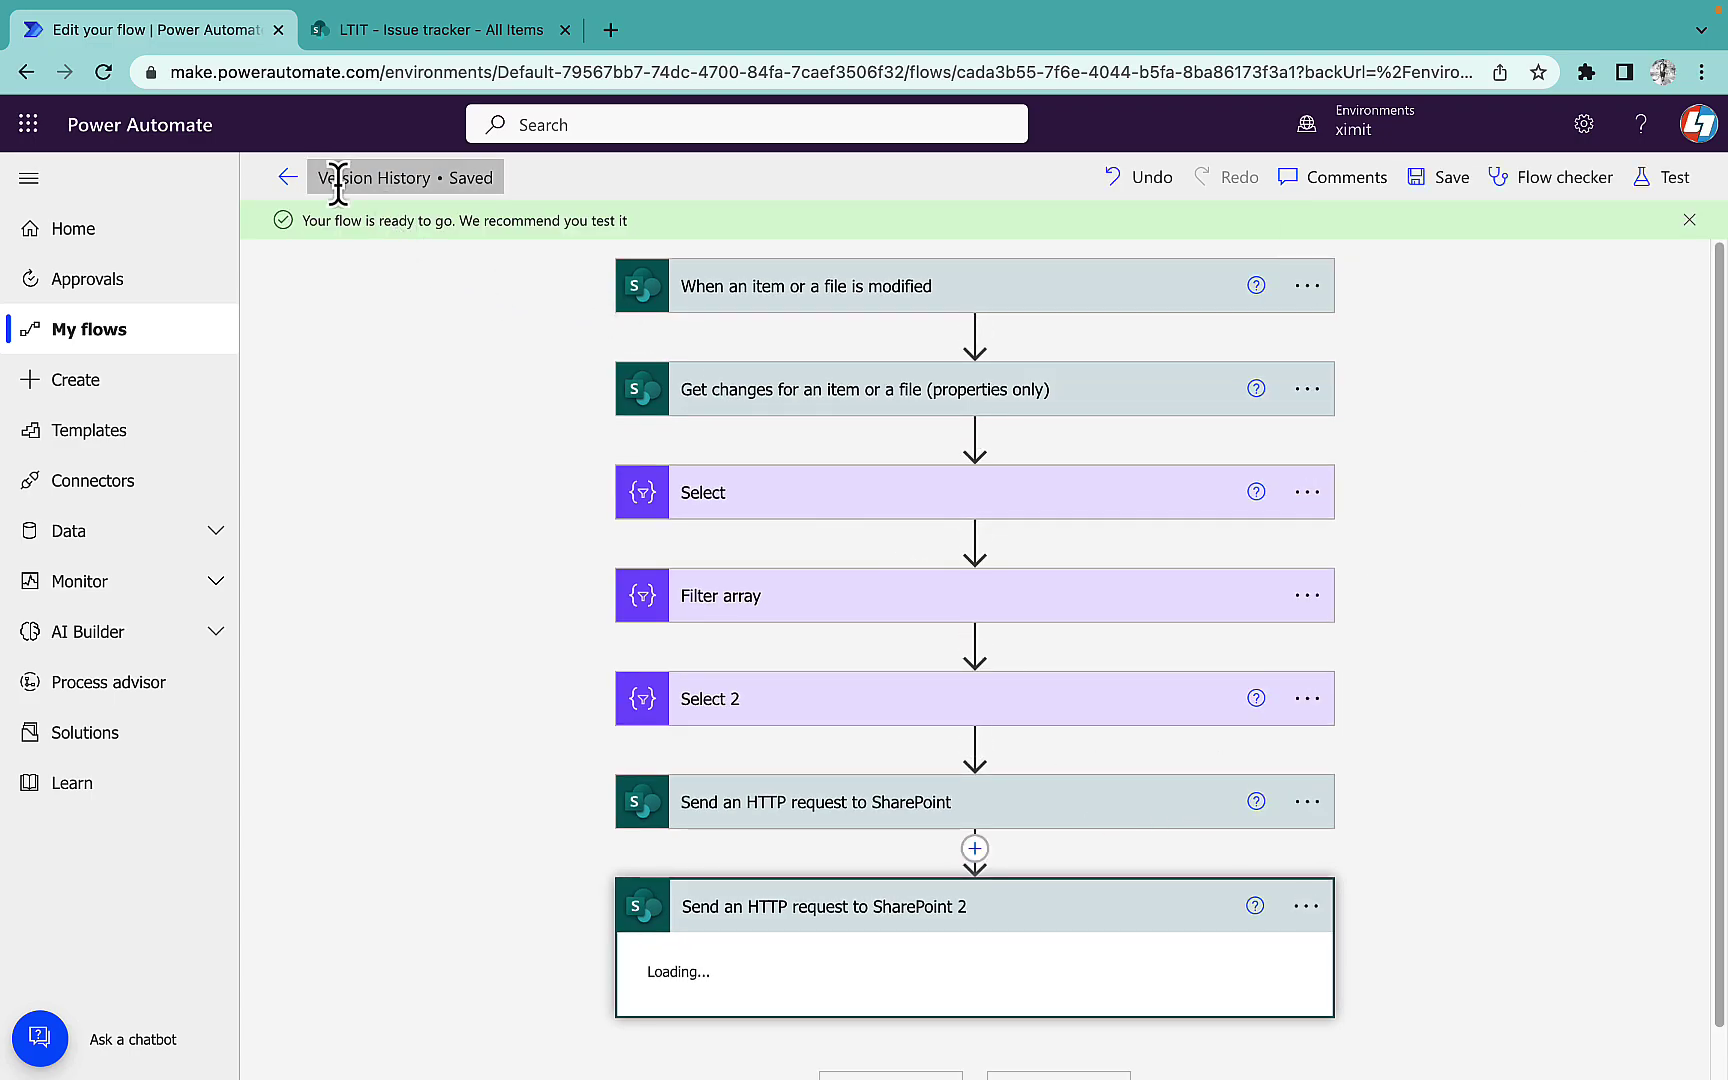
scroll(1490, 540, "down", 3)
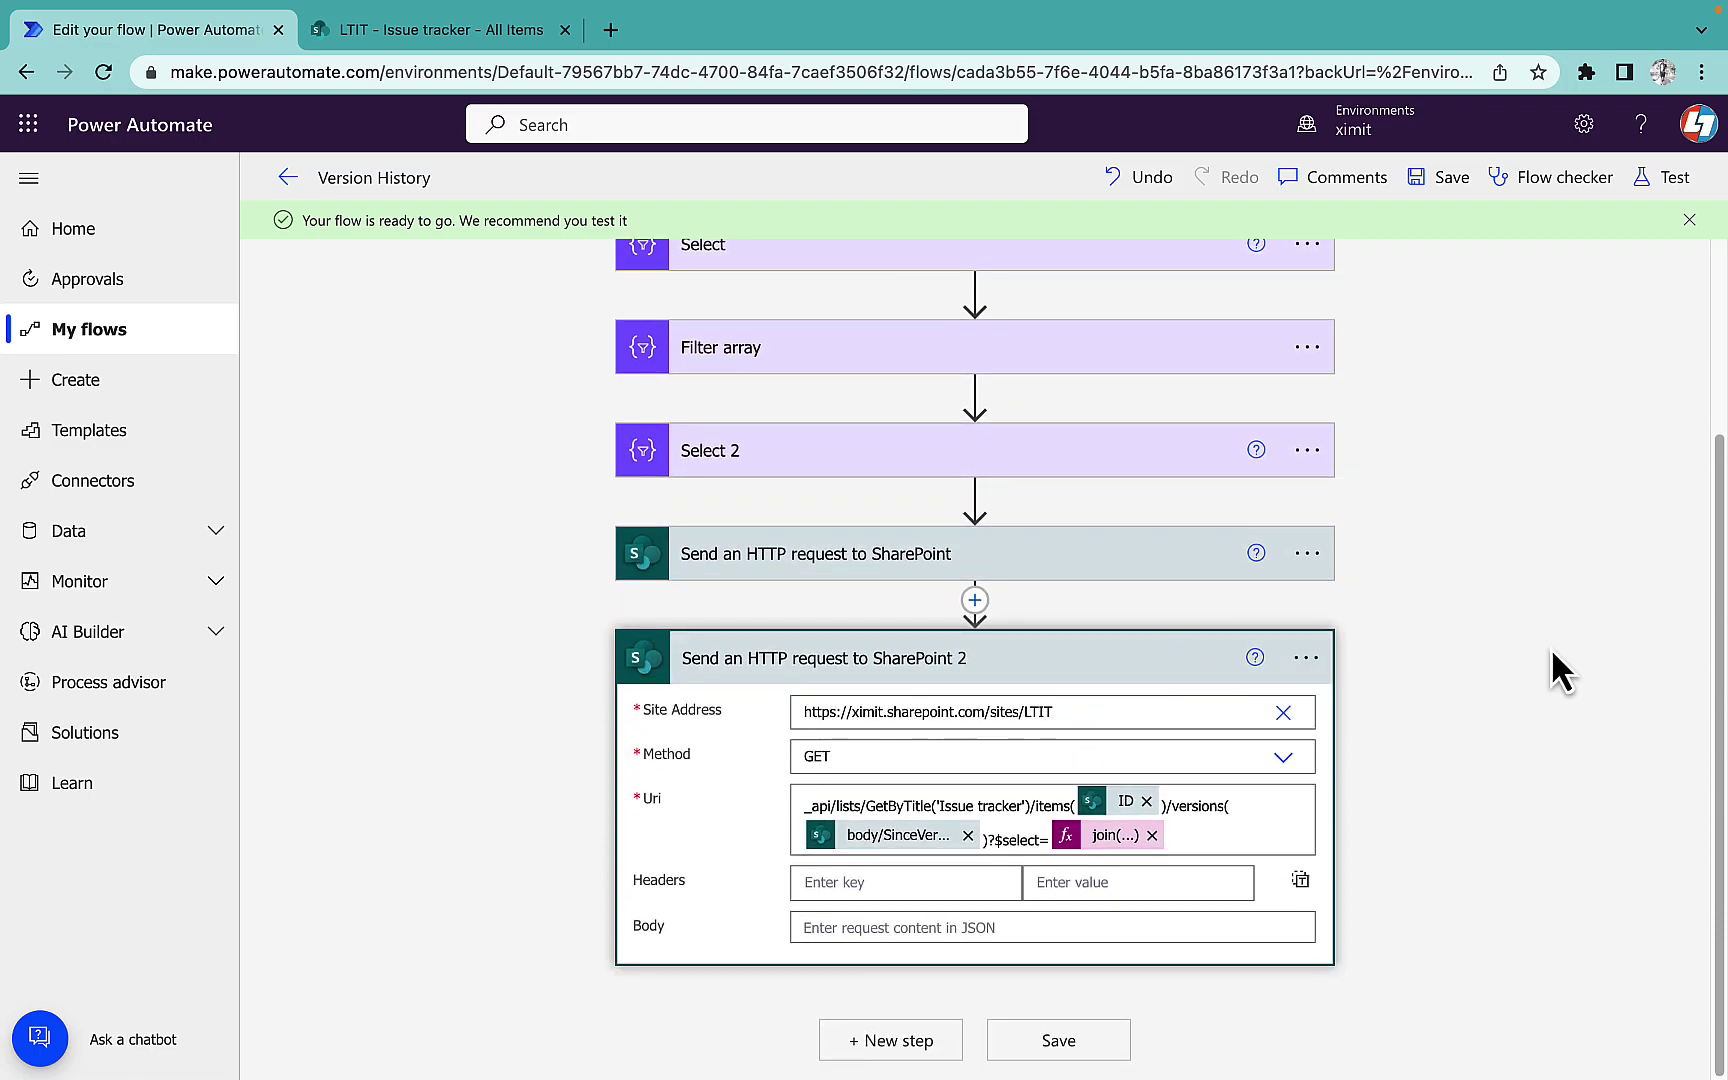
- Remove the since-version token from versions() in the second request's Uri and insert Until Version Number into a parenthesized expression
left_click(967, 836)
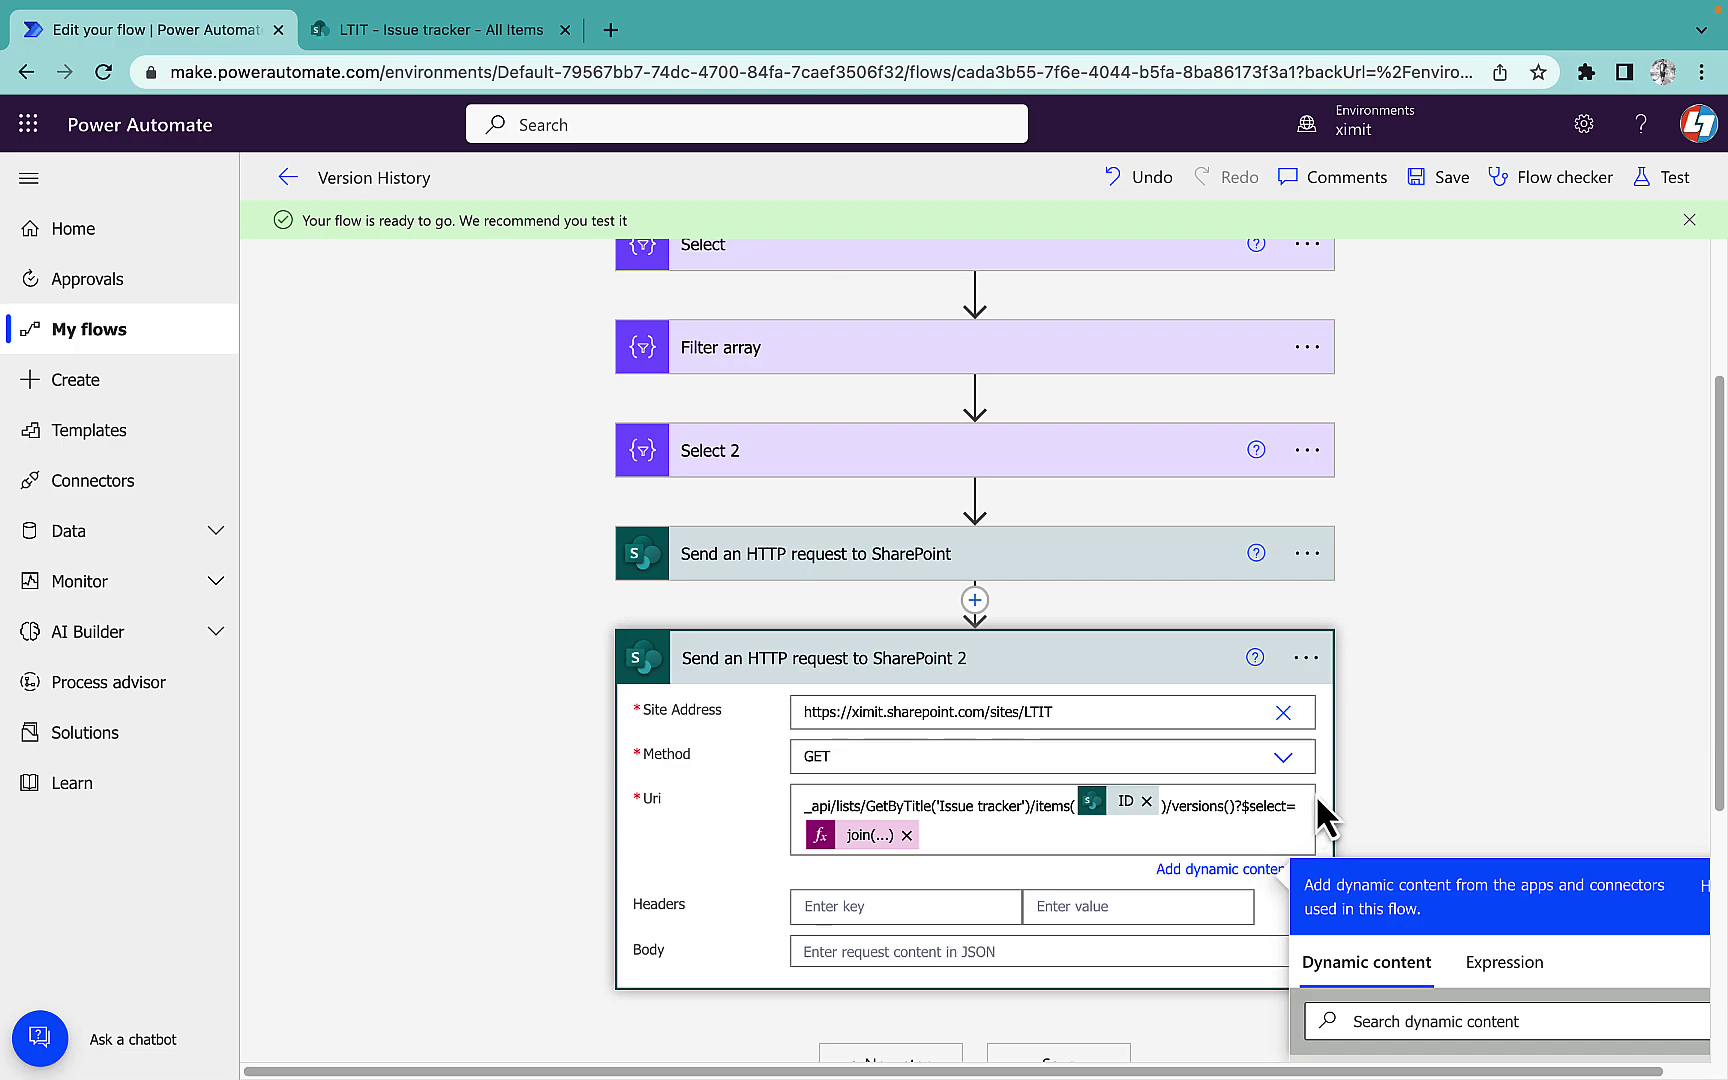
scroll(1435, 770, "down", 3)
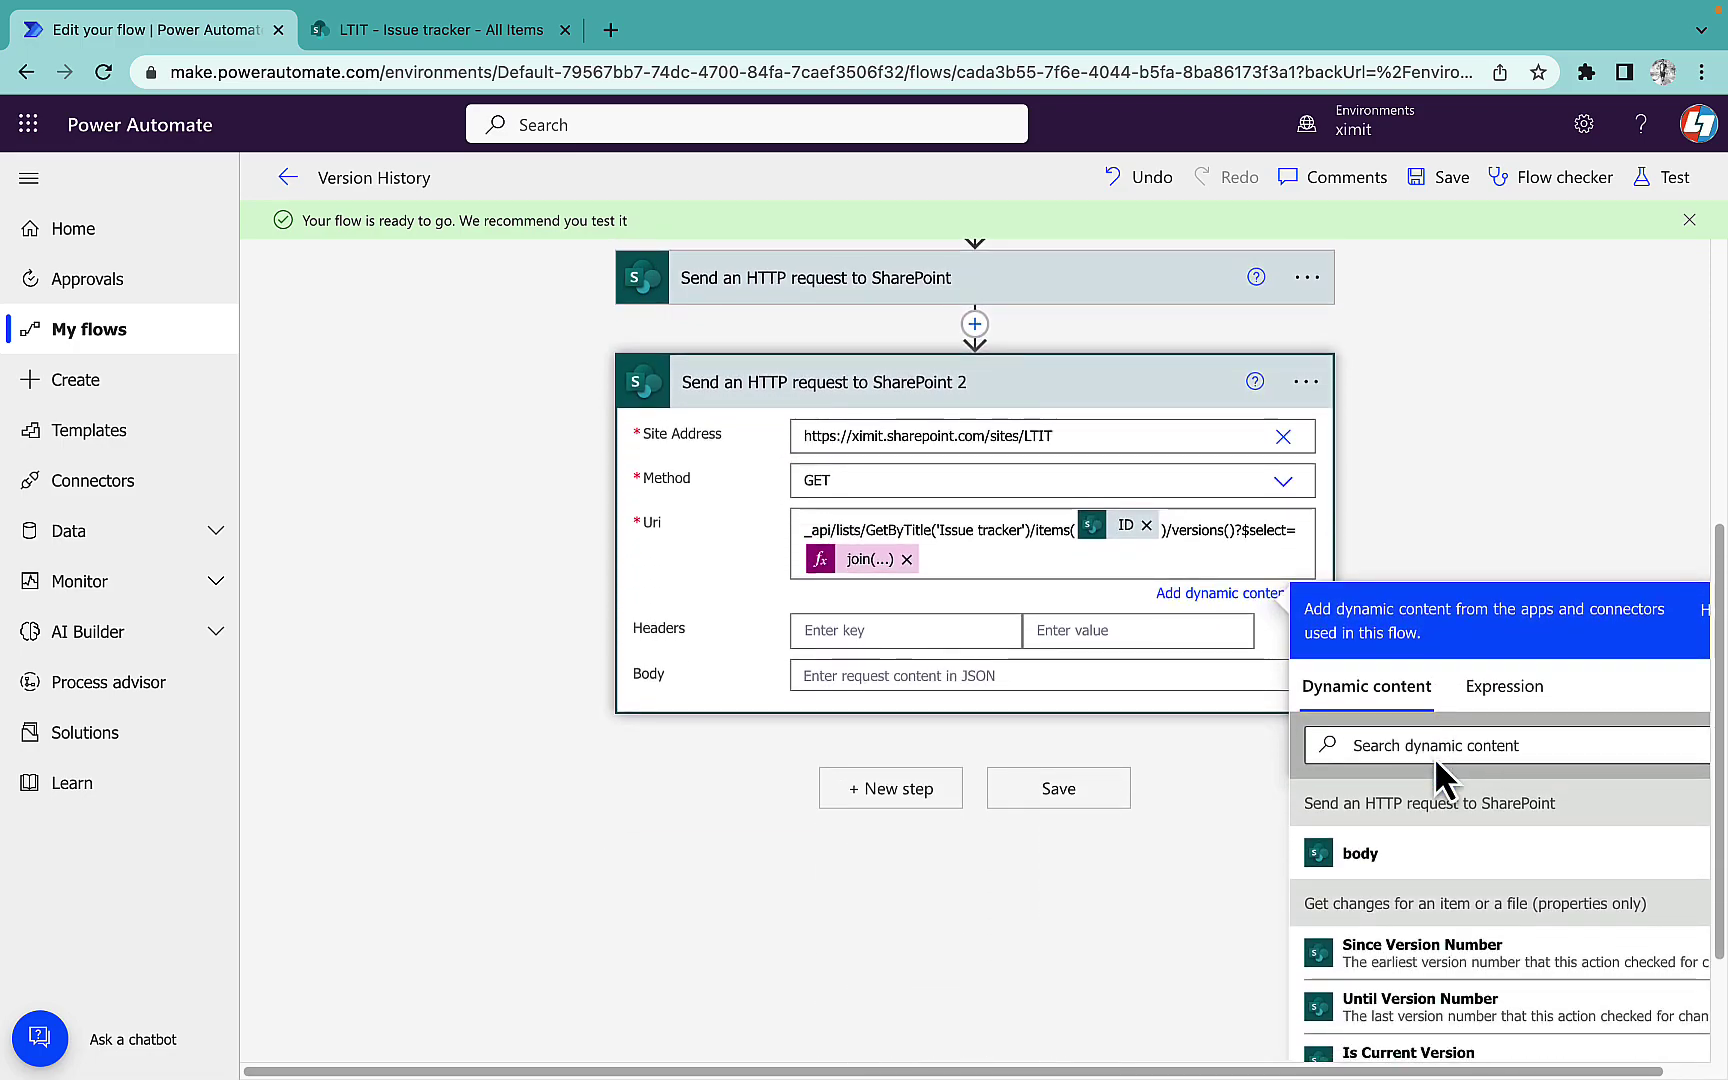
left_click(1500, 688)
type("()")
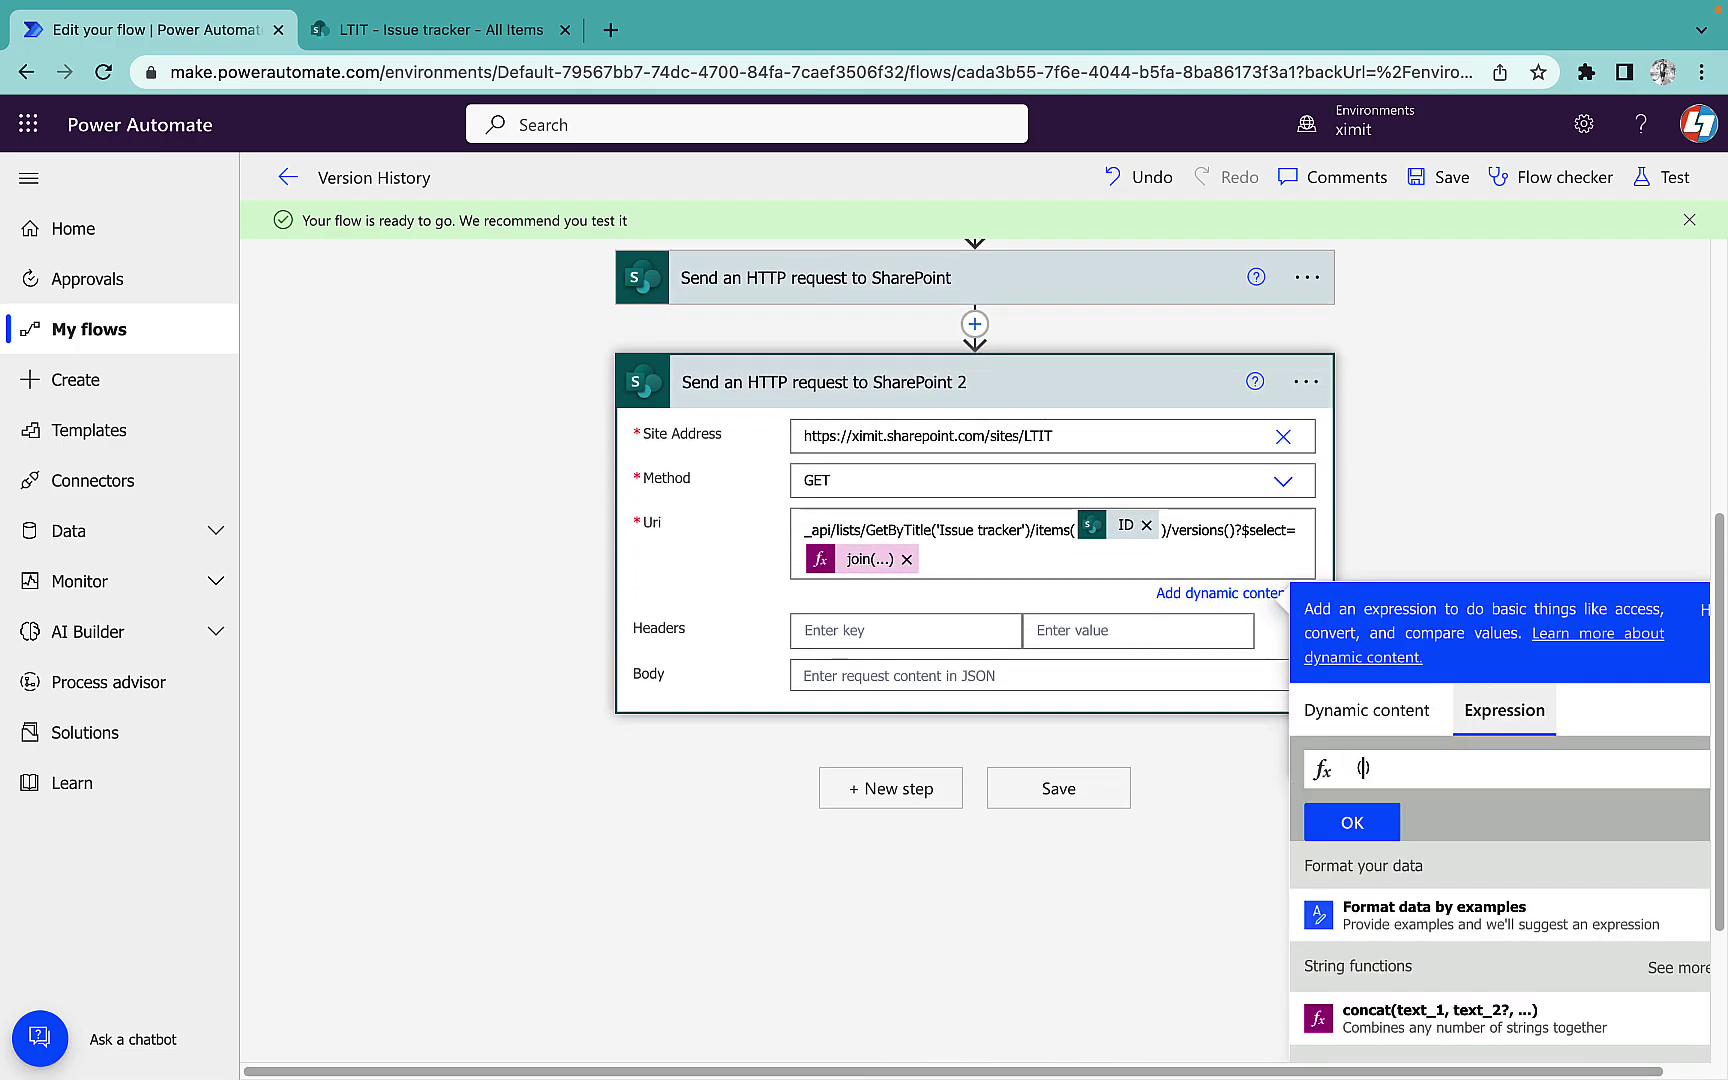
left_click(1392, 712)
scroll(1636, 932, "down", 5)
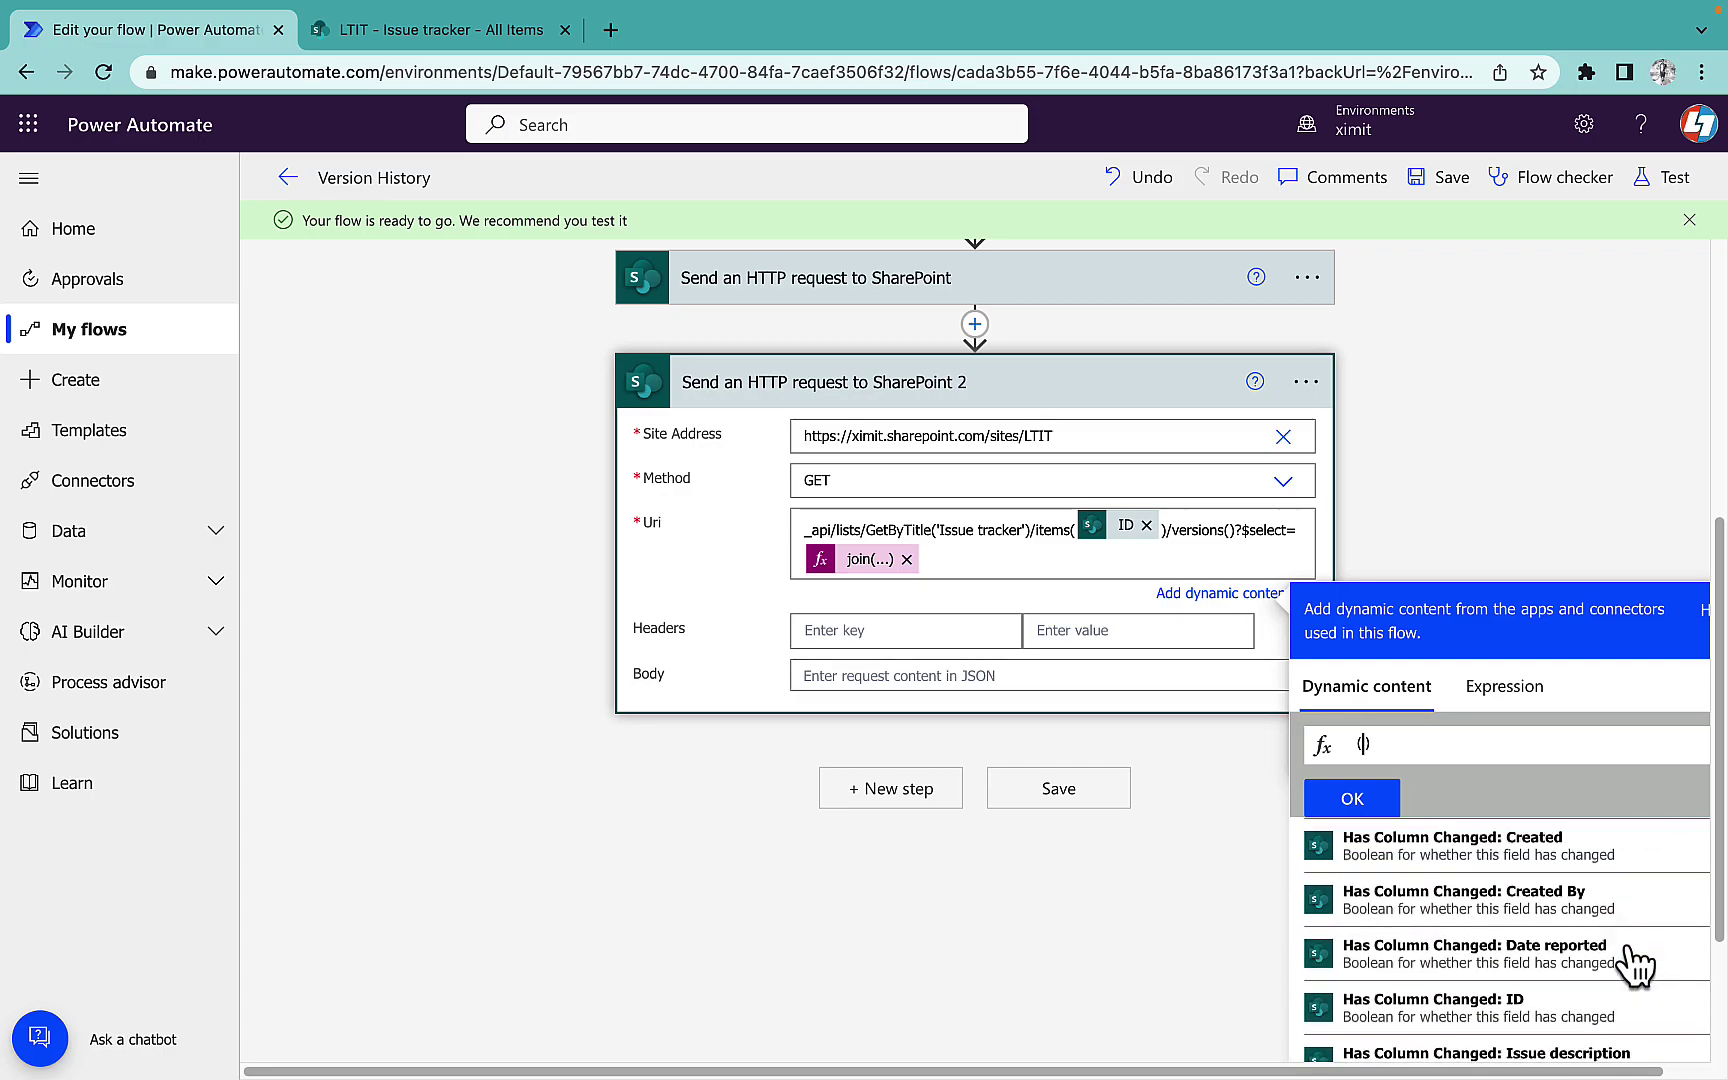
scroll(1630, 977, "down", 3)
scroll(1612, 982, "up", 1)
left_click(1465, 905)
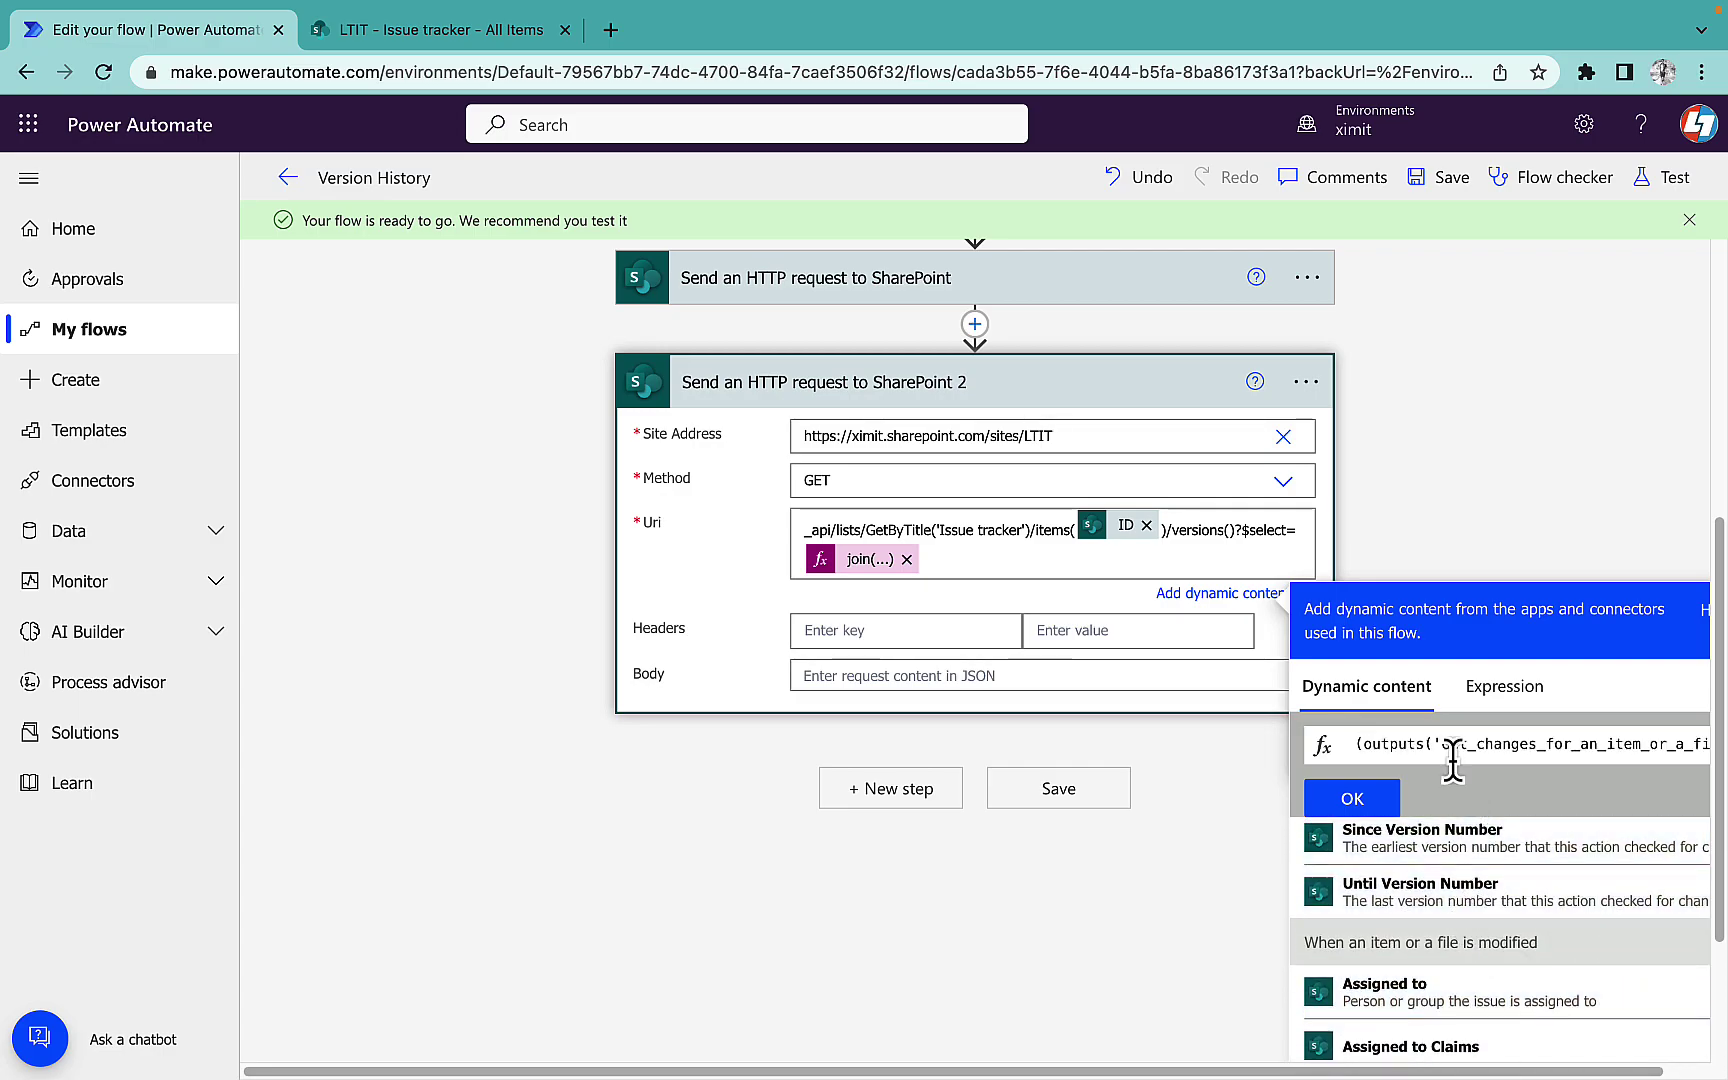
- Move the Until Version Number expression from the dynamic content expression box to the text editor and strip its leading parenthesis
key("ctrl+a")
key("BackSpace")
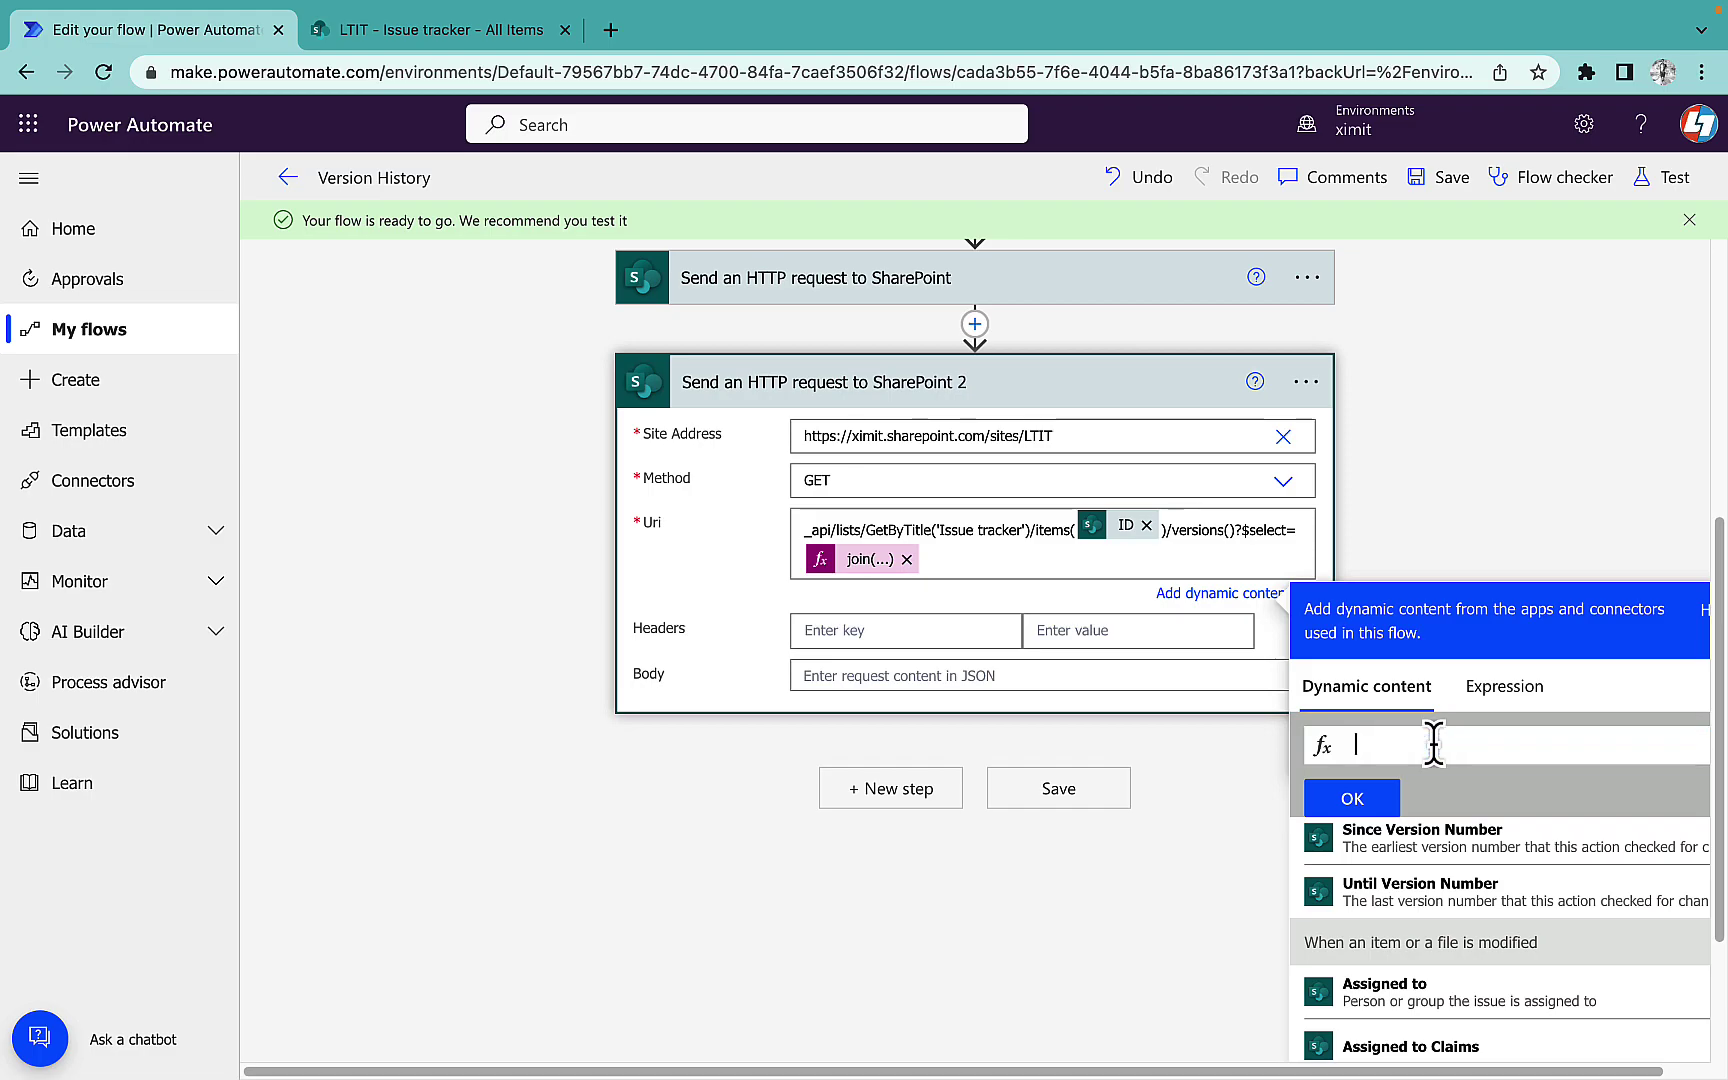
key("super+Tab")
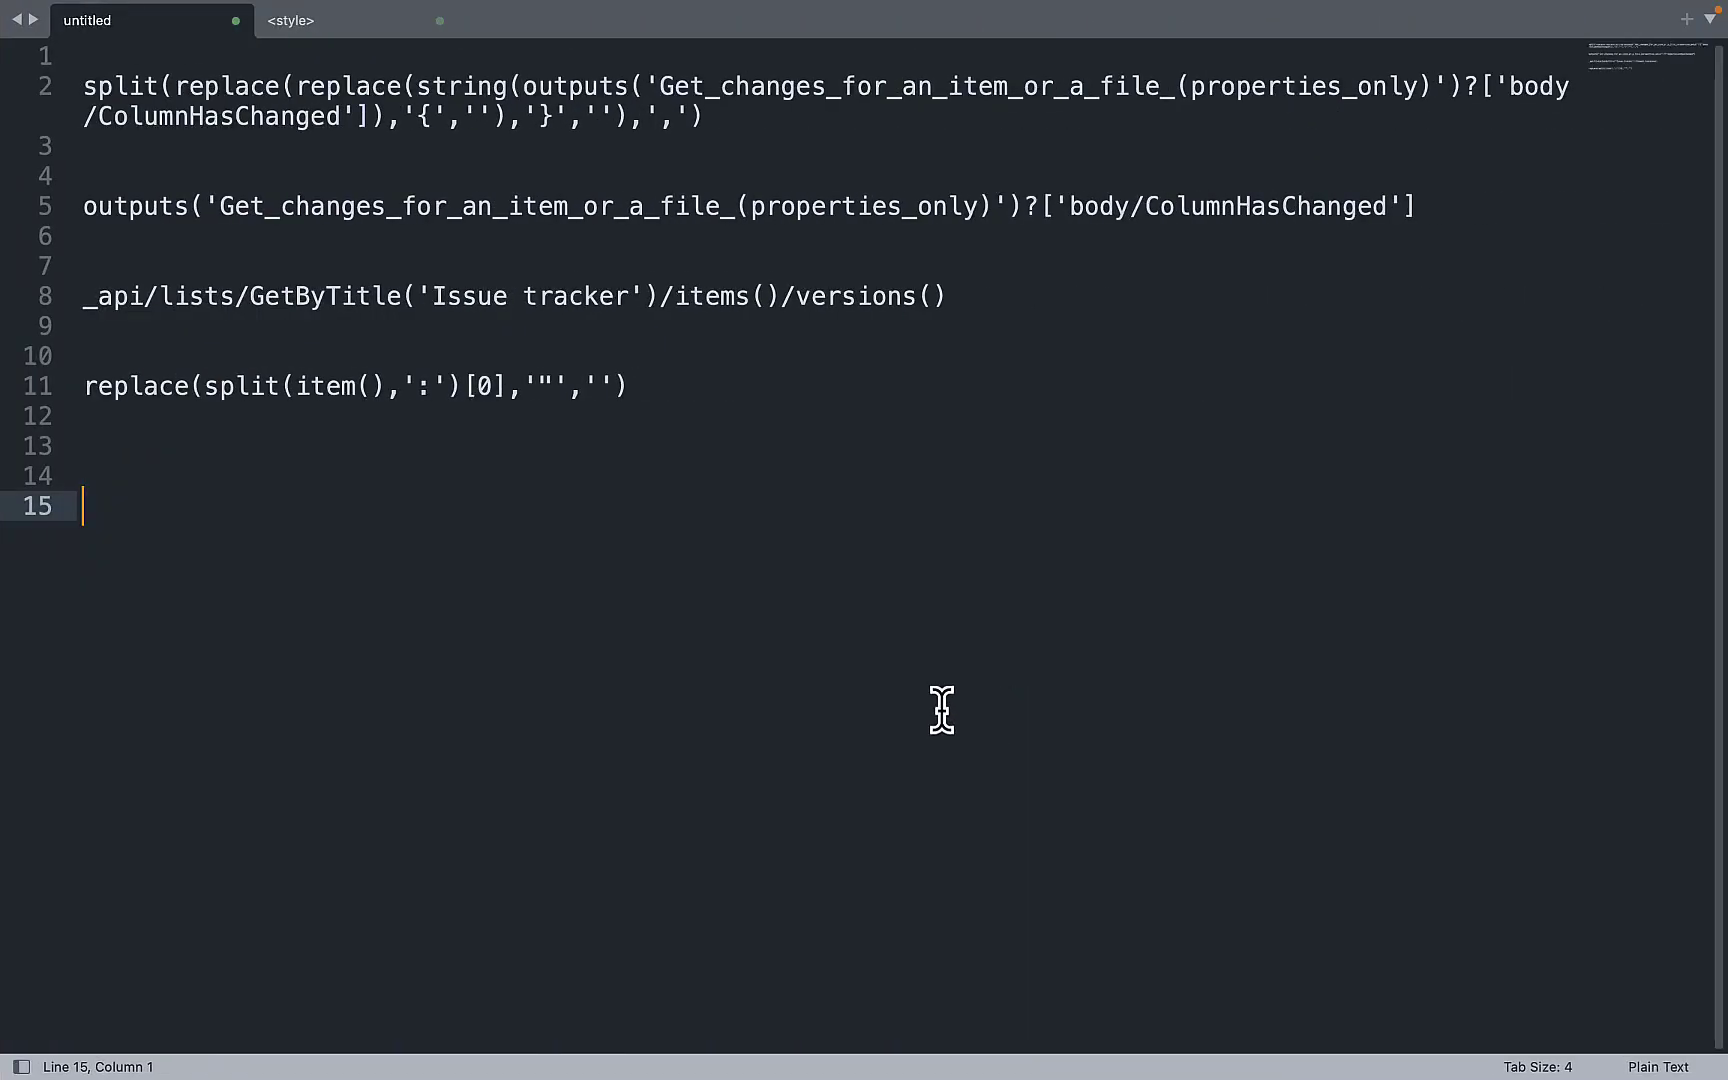
key("super+v")
key("BackSpace")
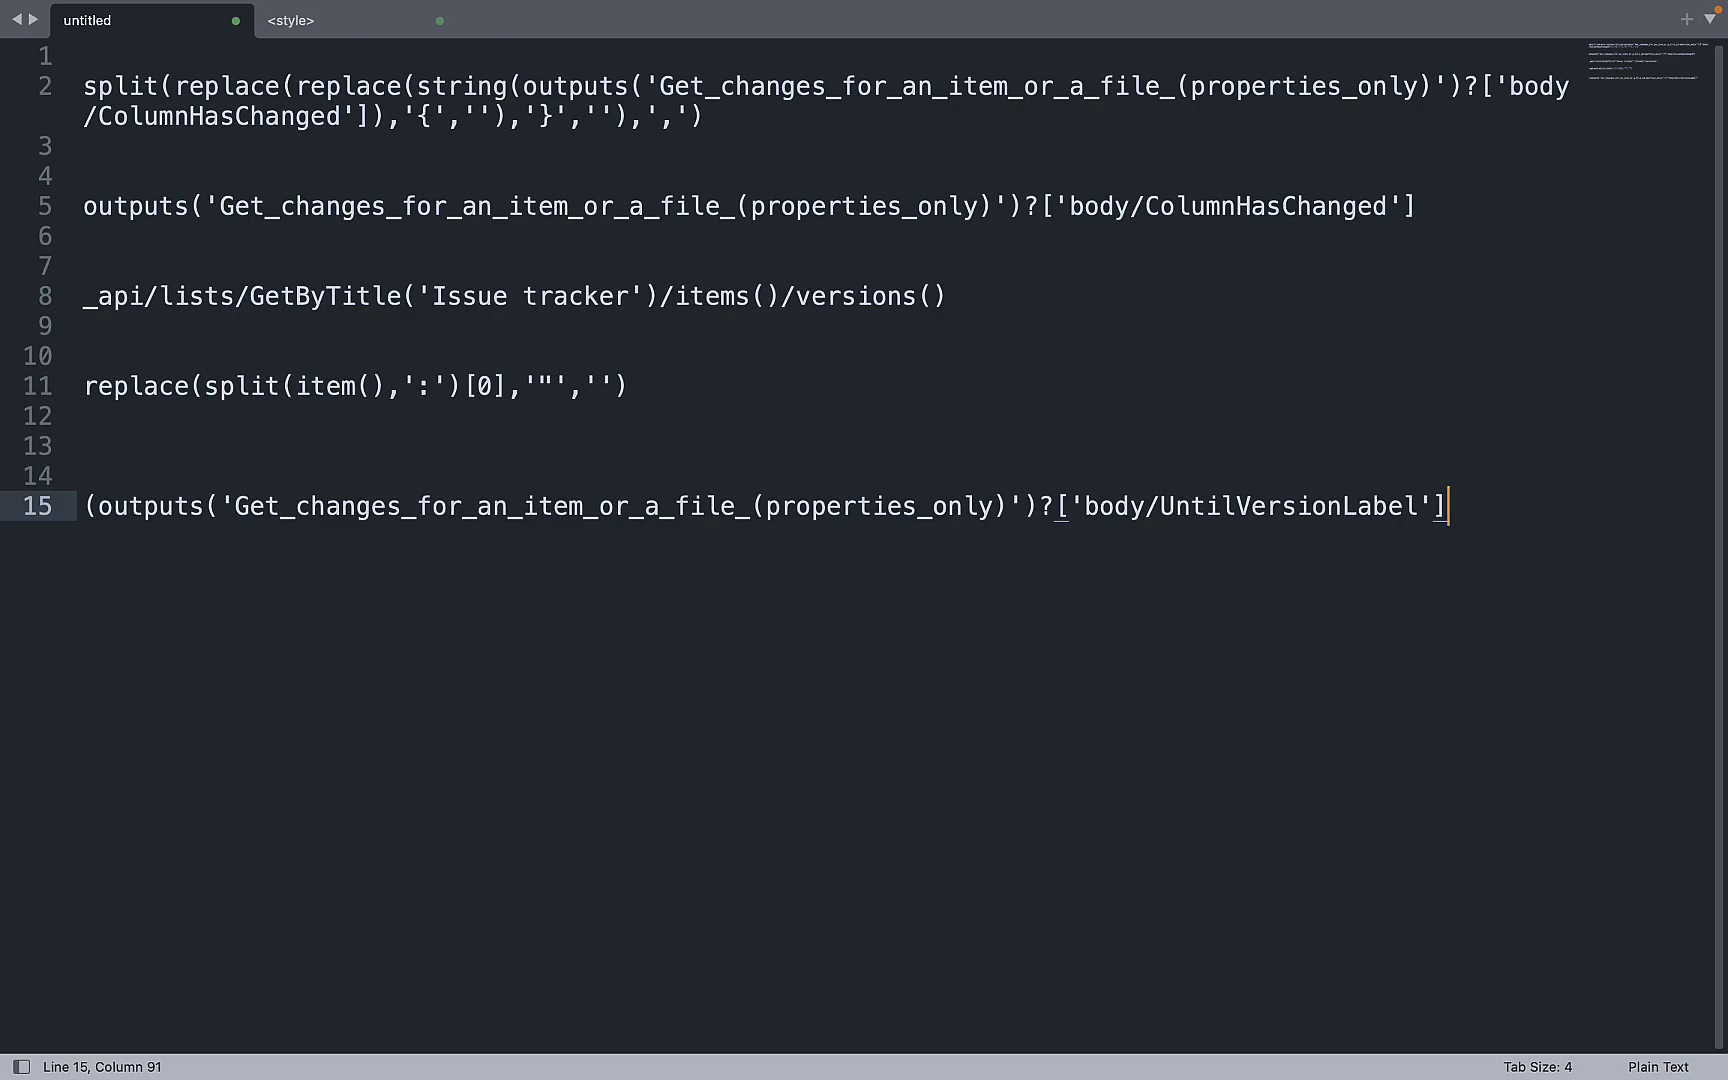
key("BackSpace")
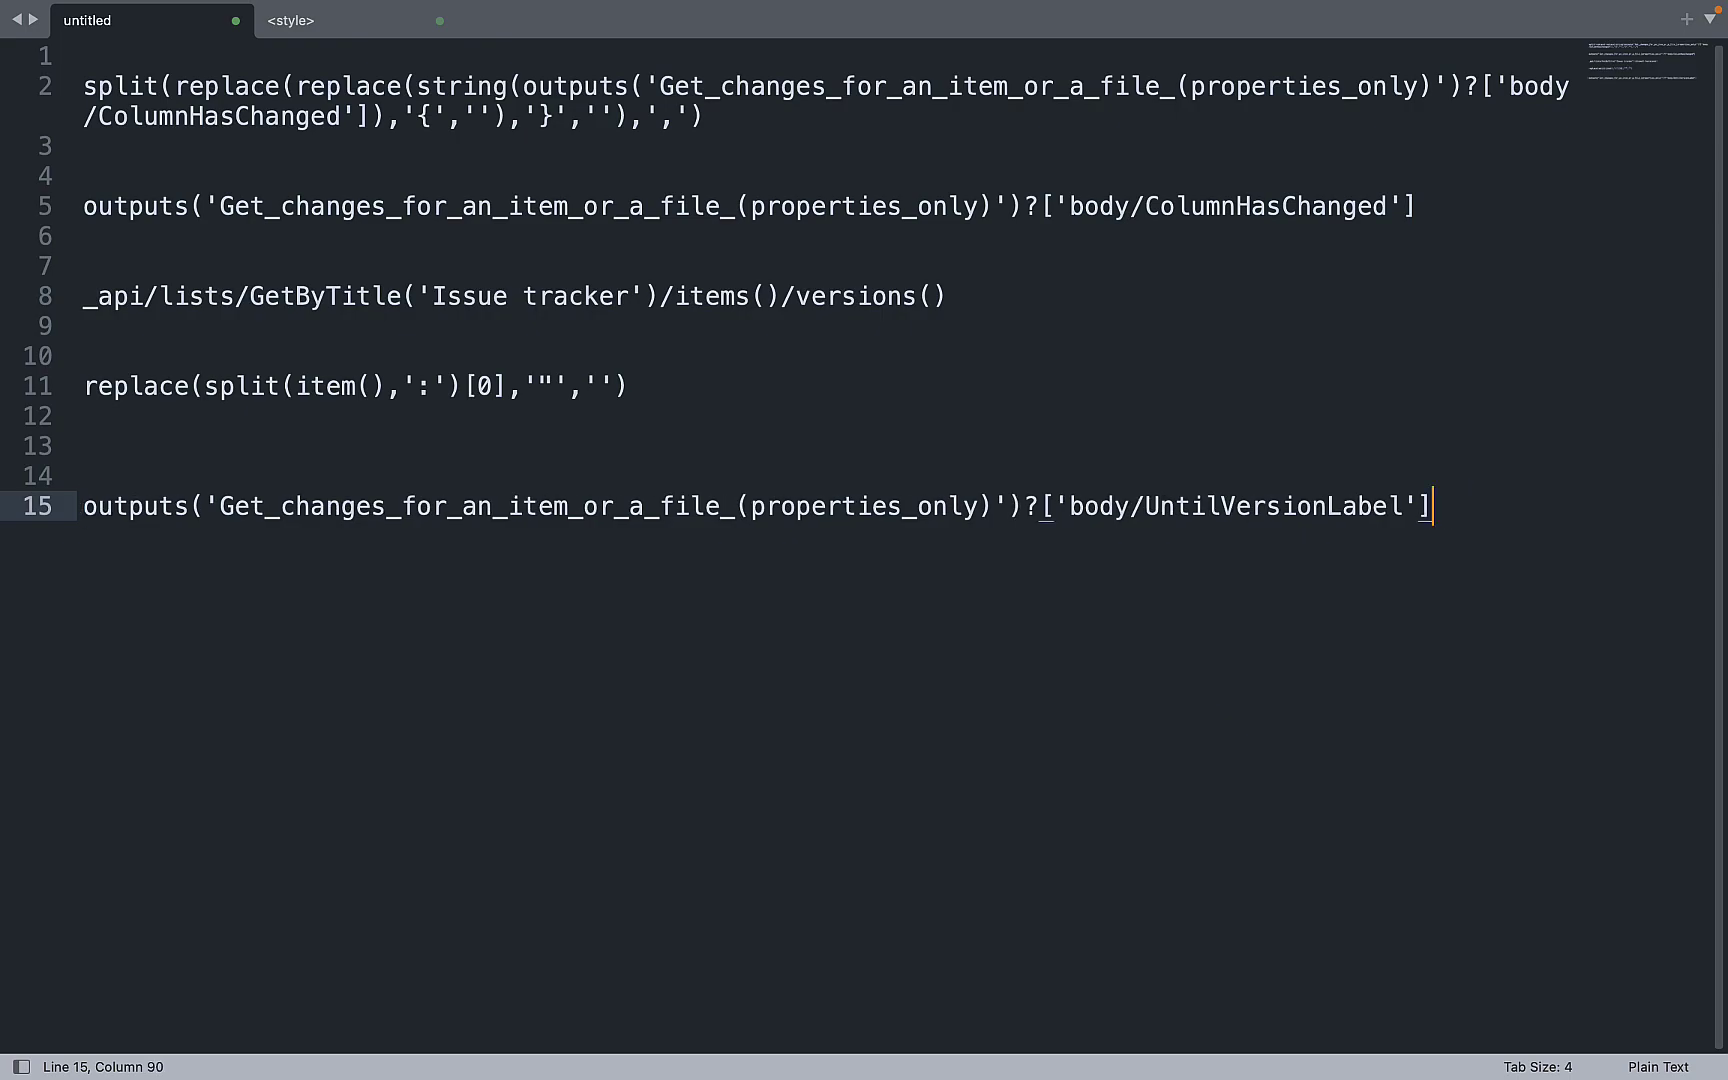
- Change UntilVersionLabel to UntilVersionId in the outputs() expression and cut the whole expression from the text editor
key("BackSpace")
key("BackSpace")
key("BackSpace")
key("BackSpace")
key("BackSpace")
key("super+shift+Left")
key("super+x")
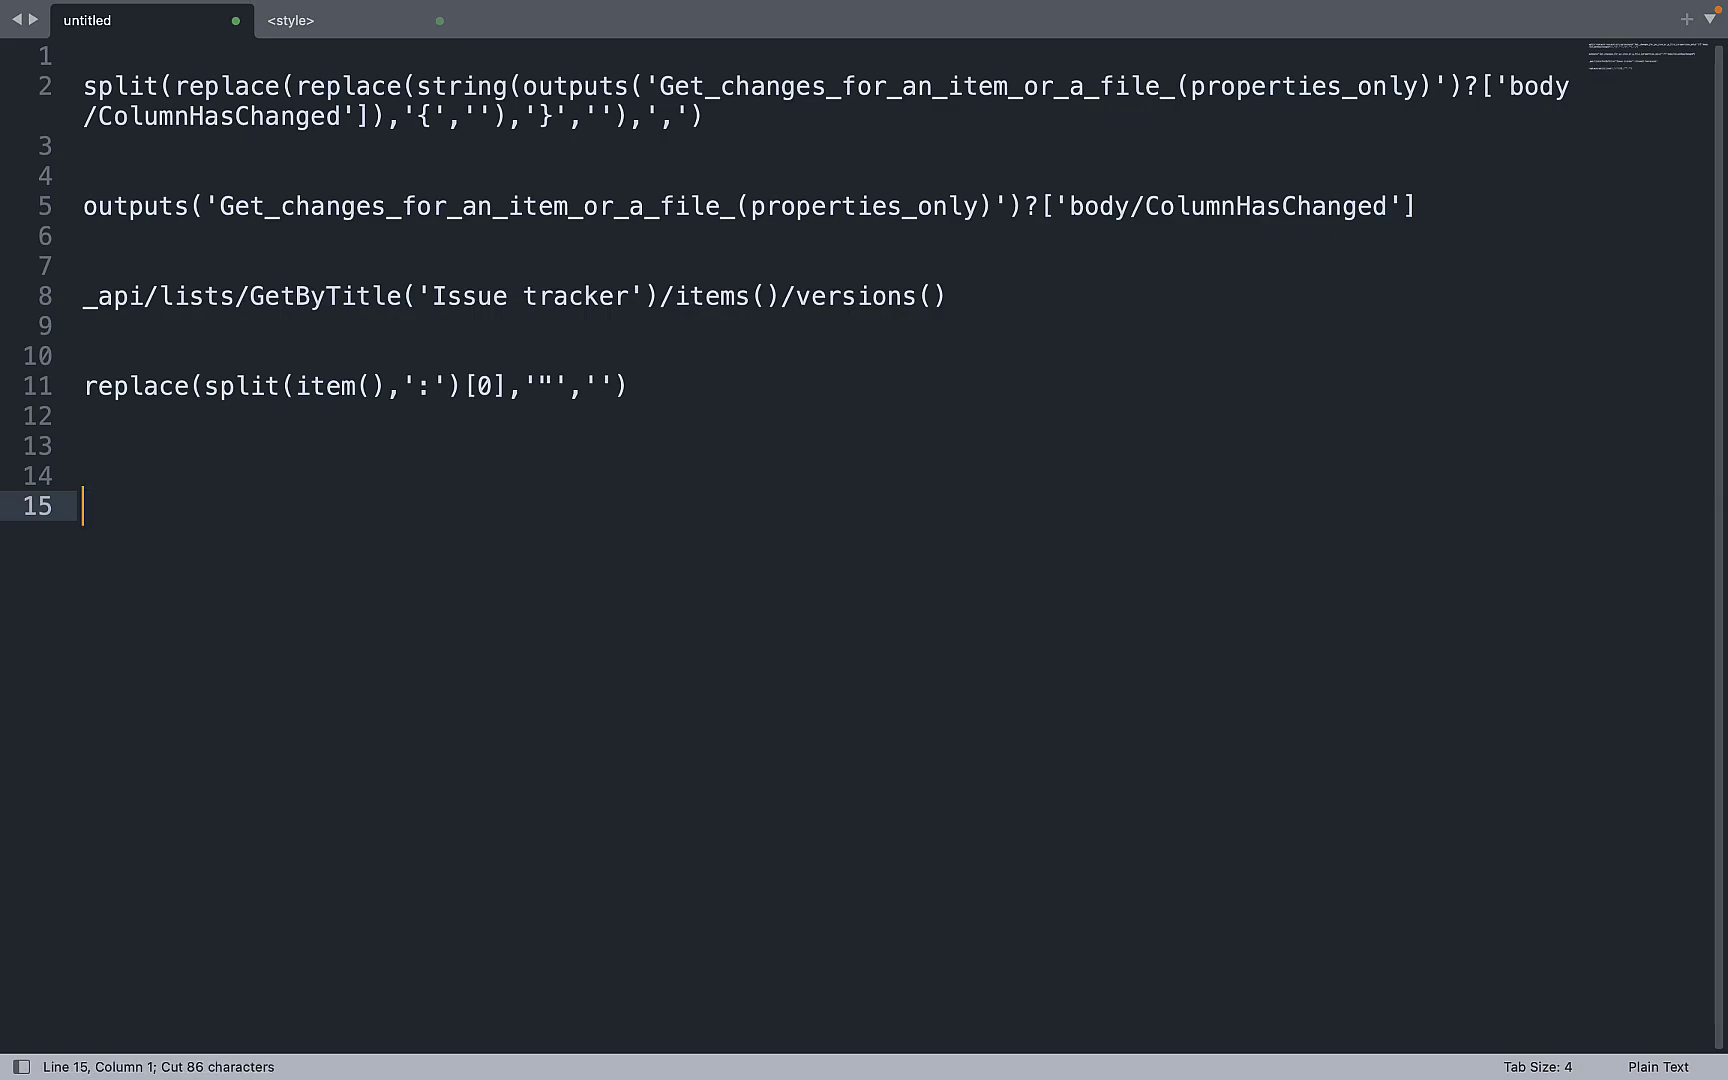
- Insert the UntilVersionId expression inside versions() in the Send an HTTP request to SharePoint 2 Uri and save the flow
key("super+Tab")
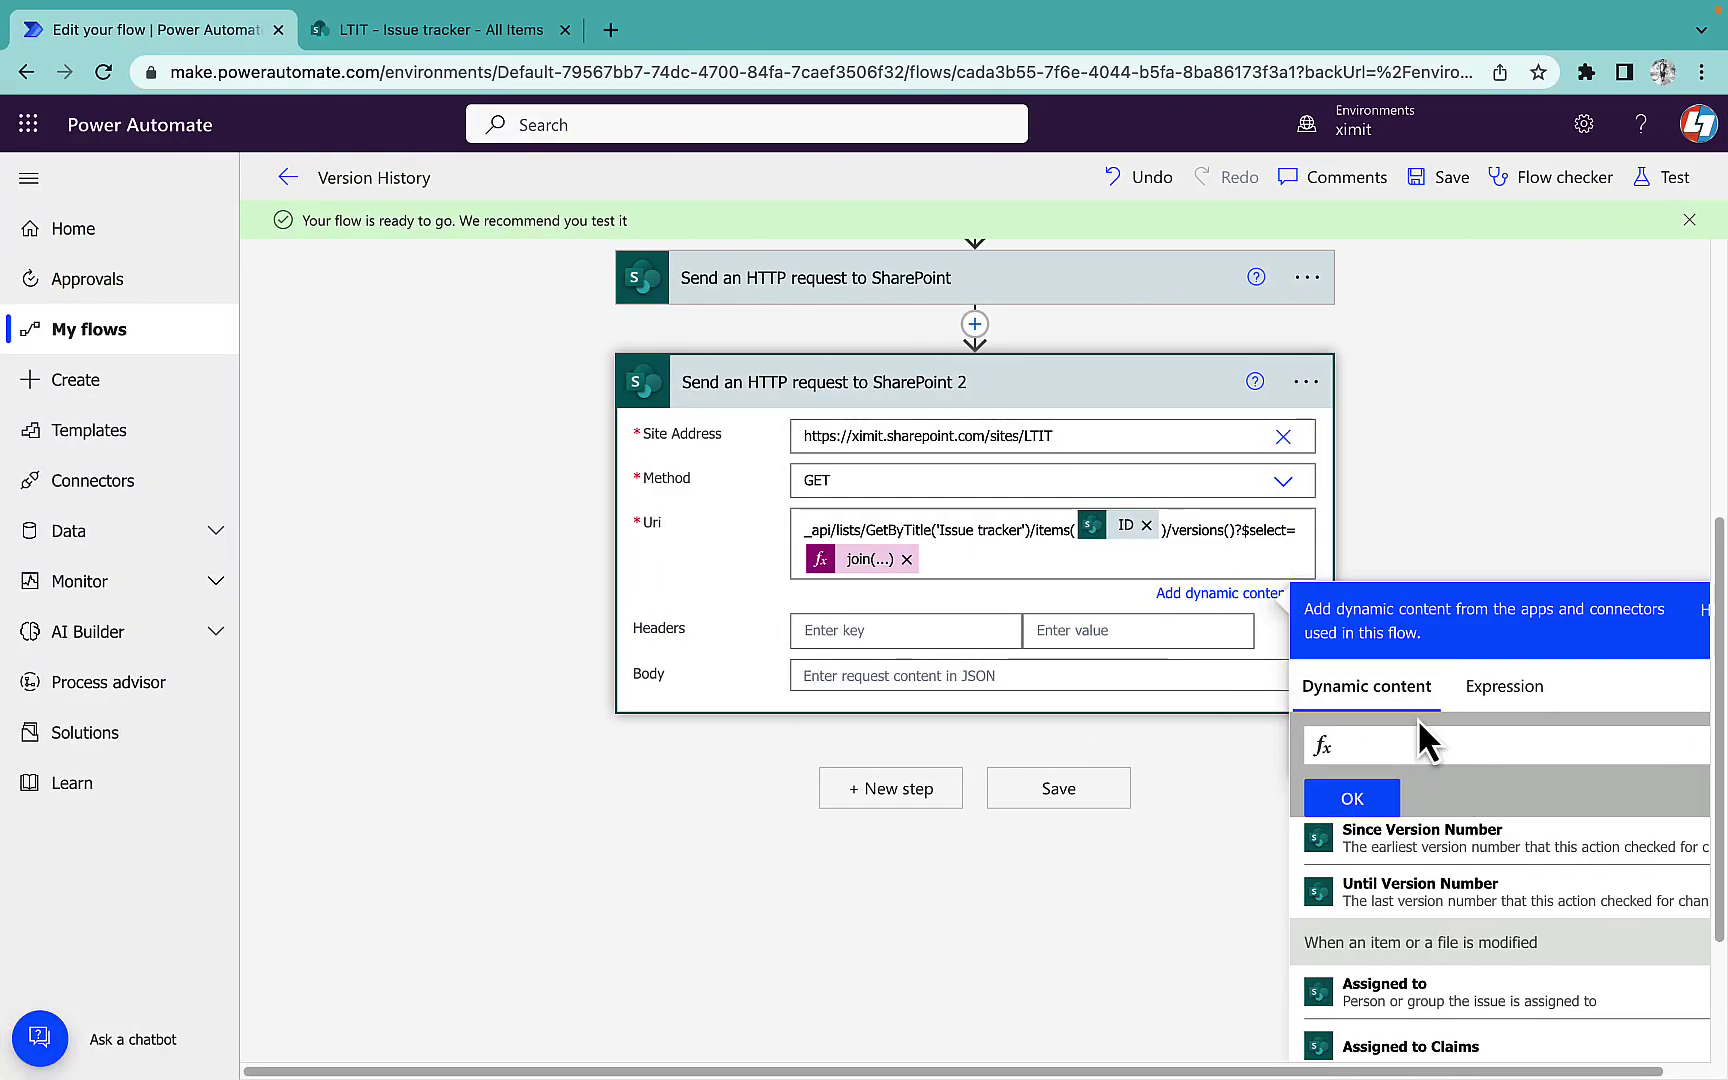
key("super+v")
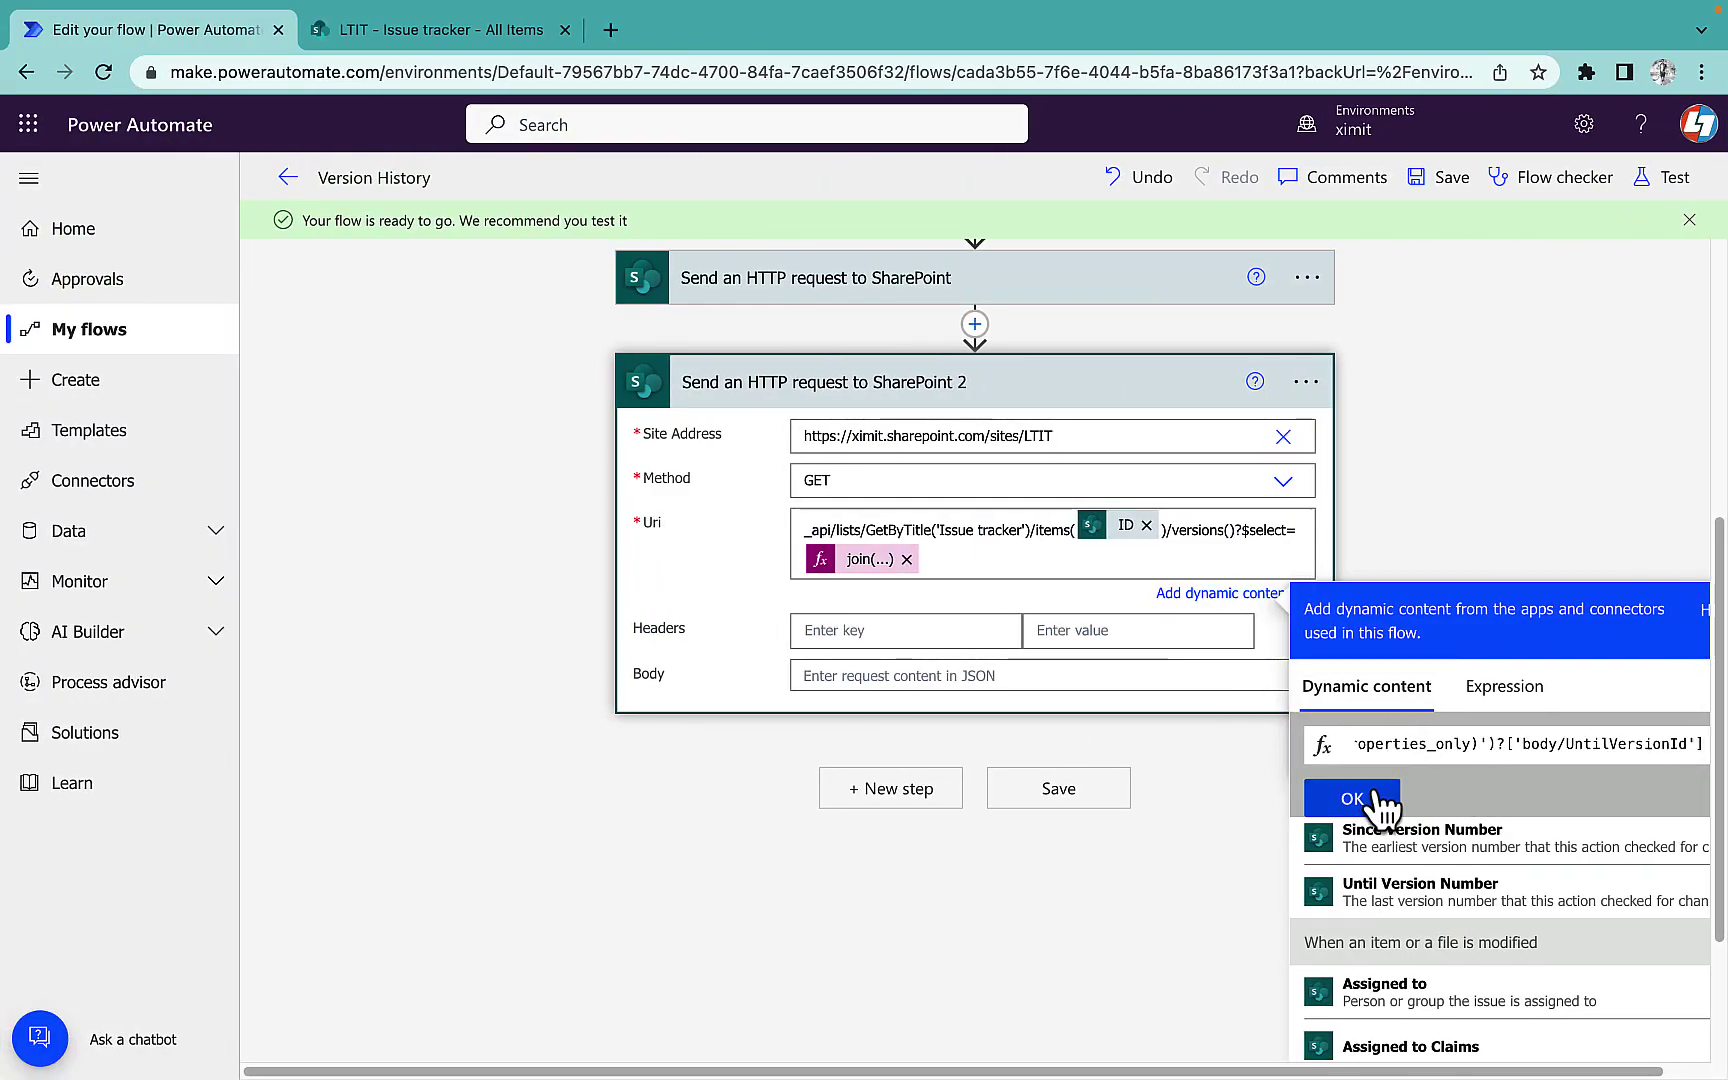
left_click(1377, 800)
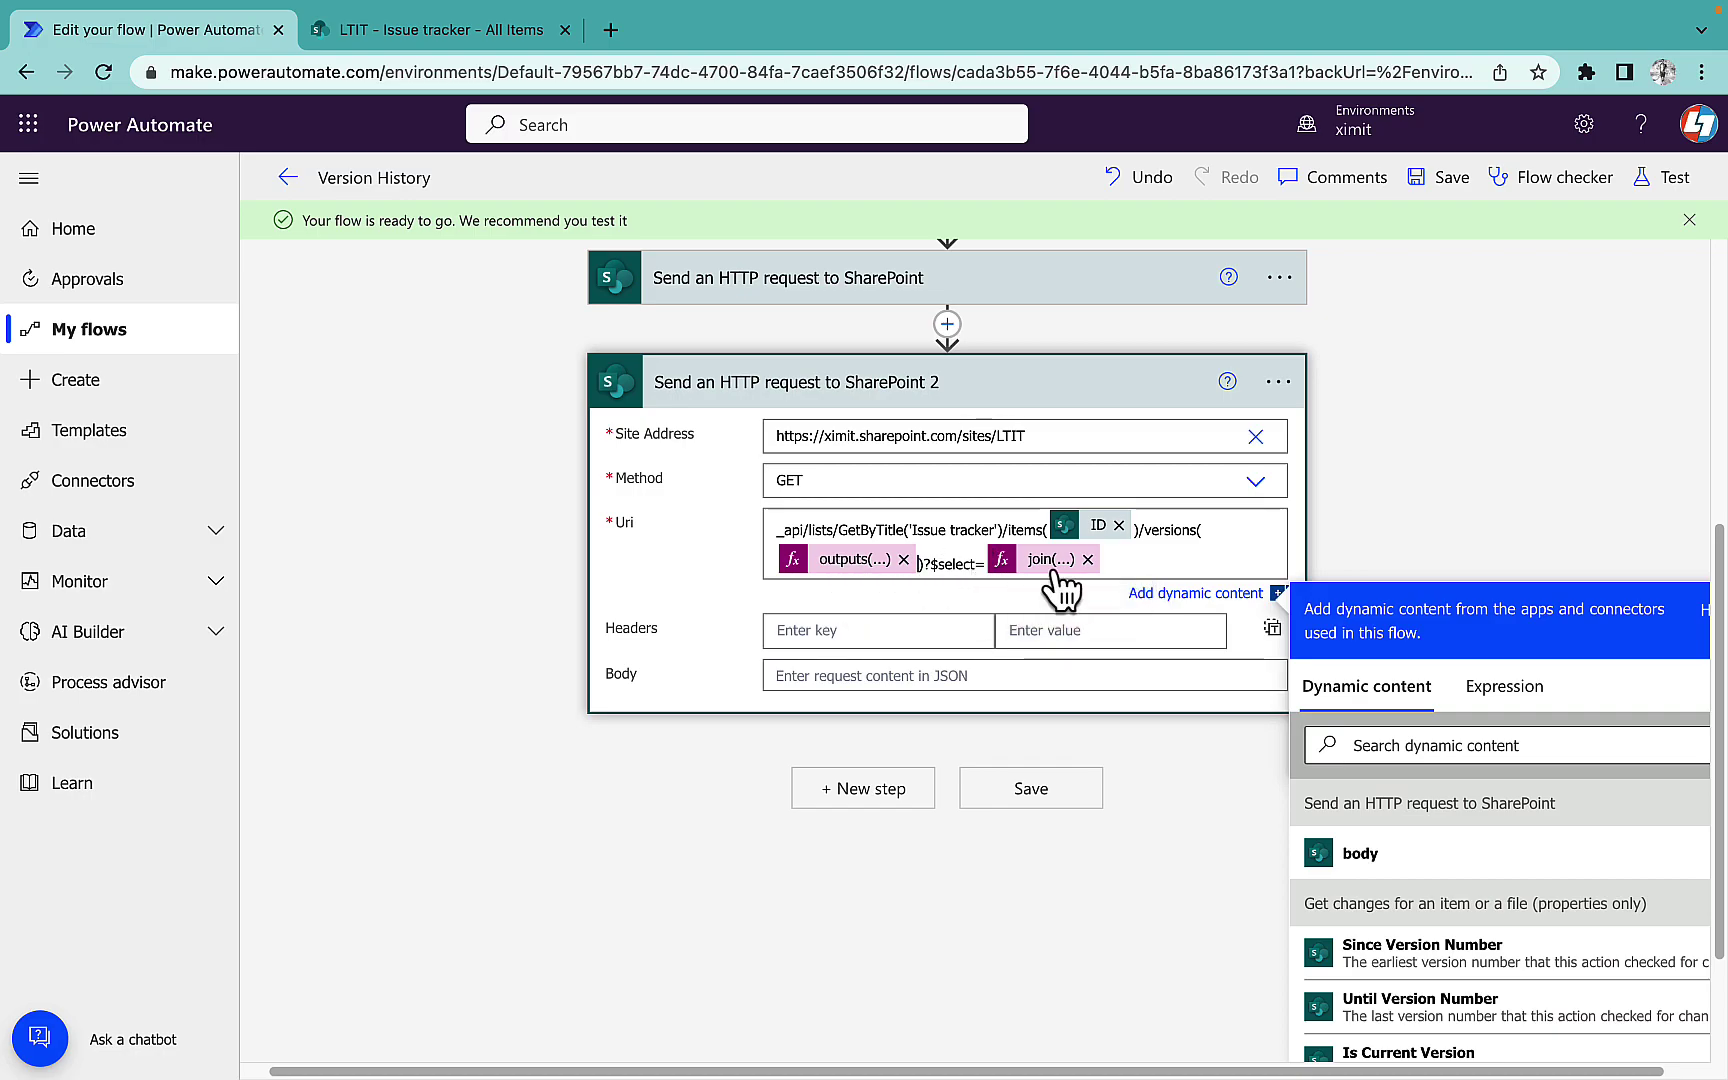
key("super+s")
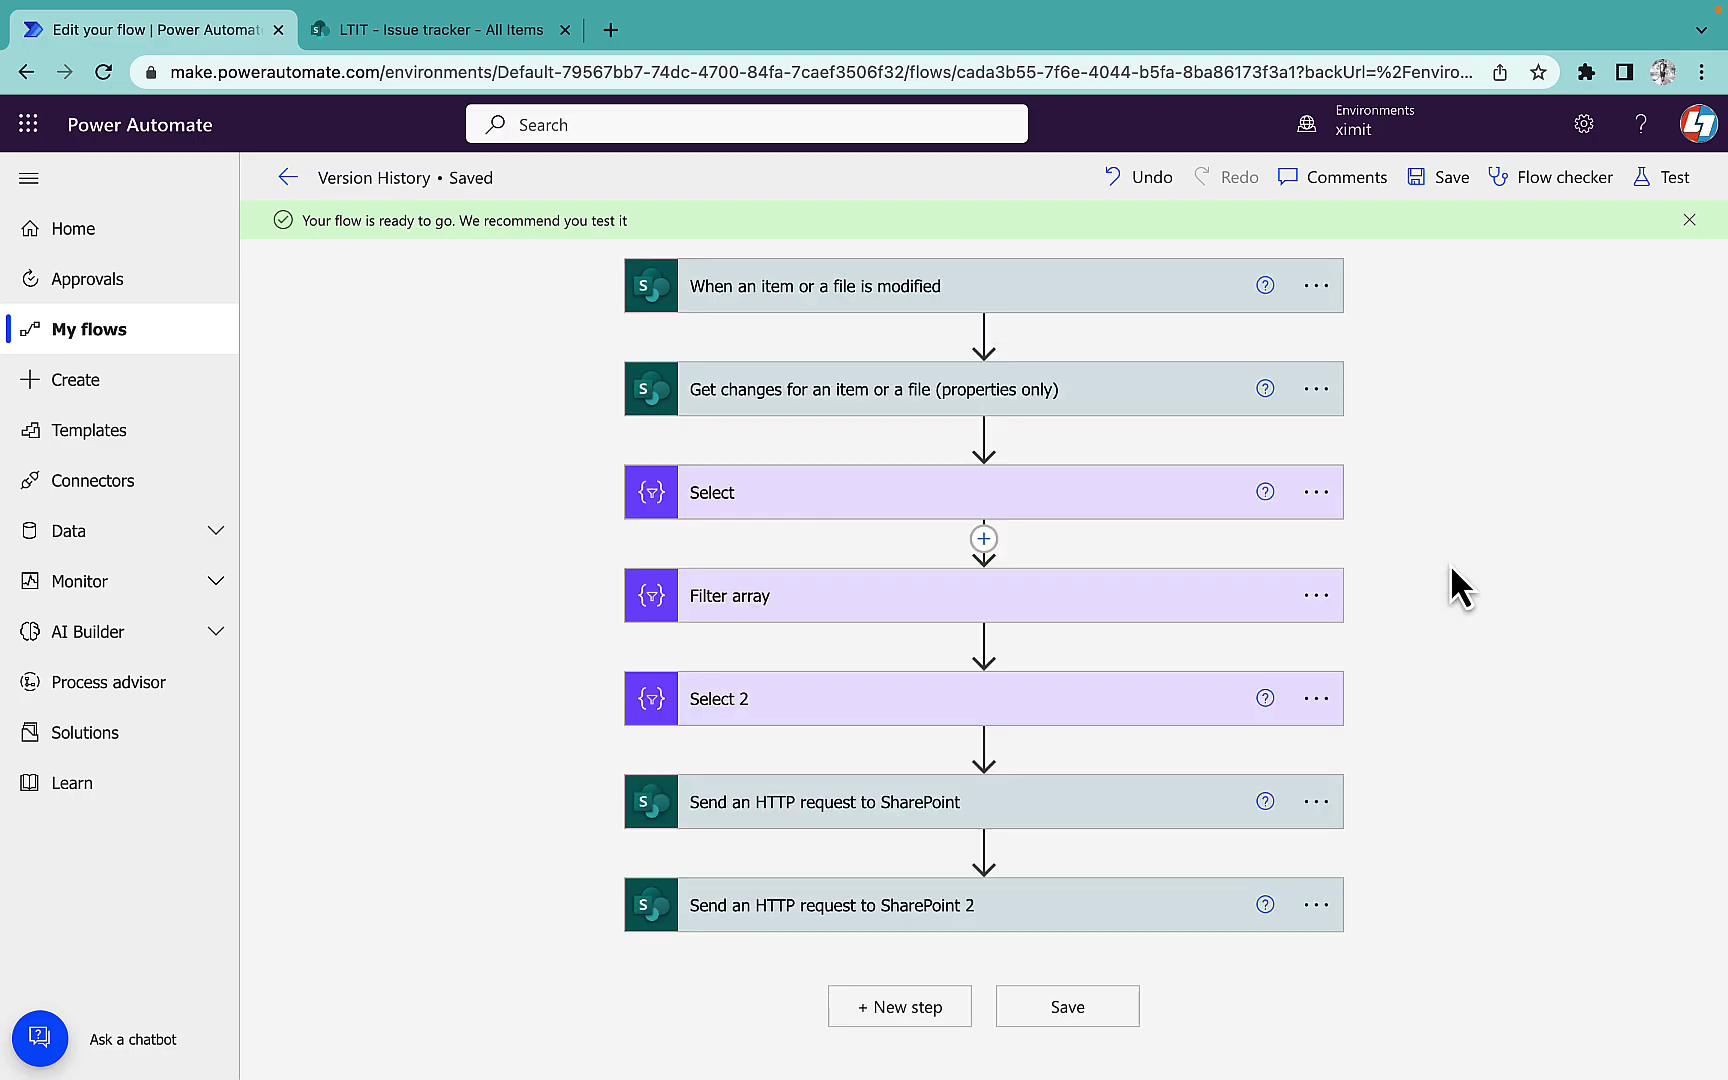
left_click(1688, 221)
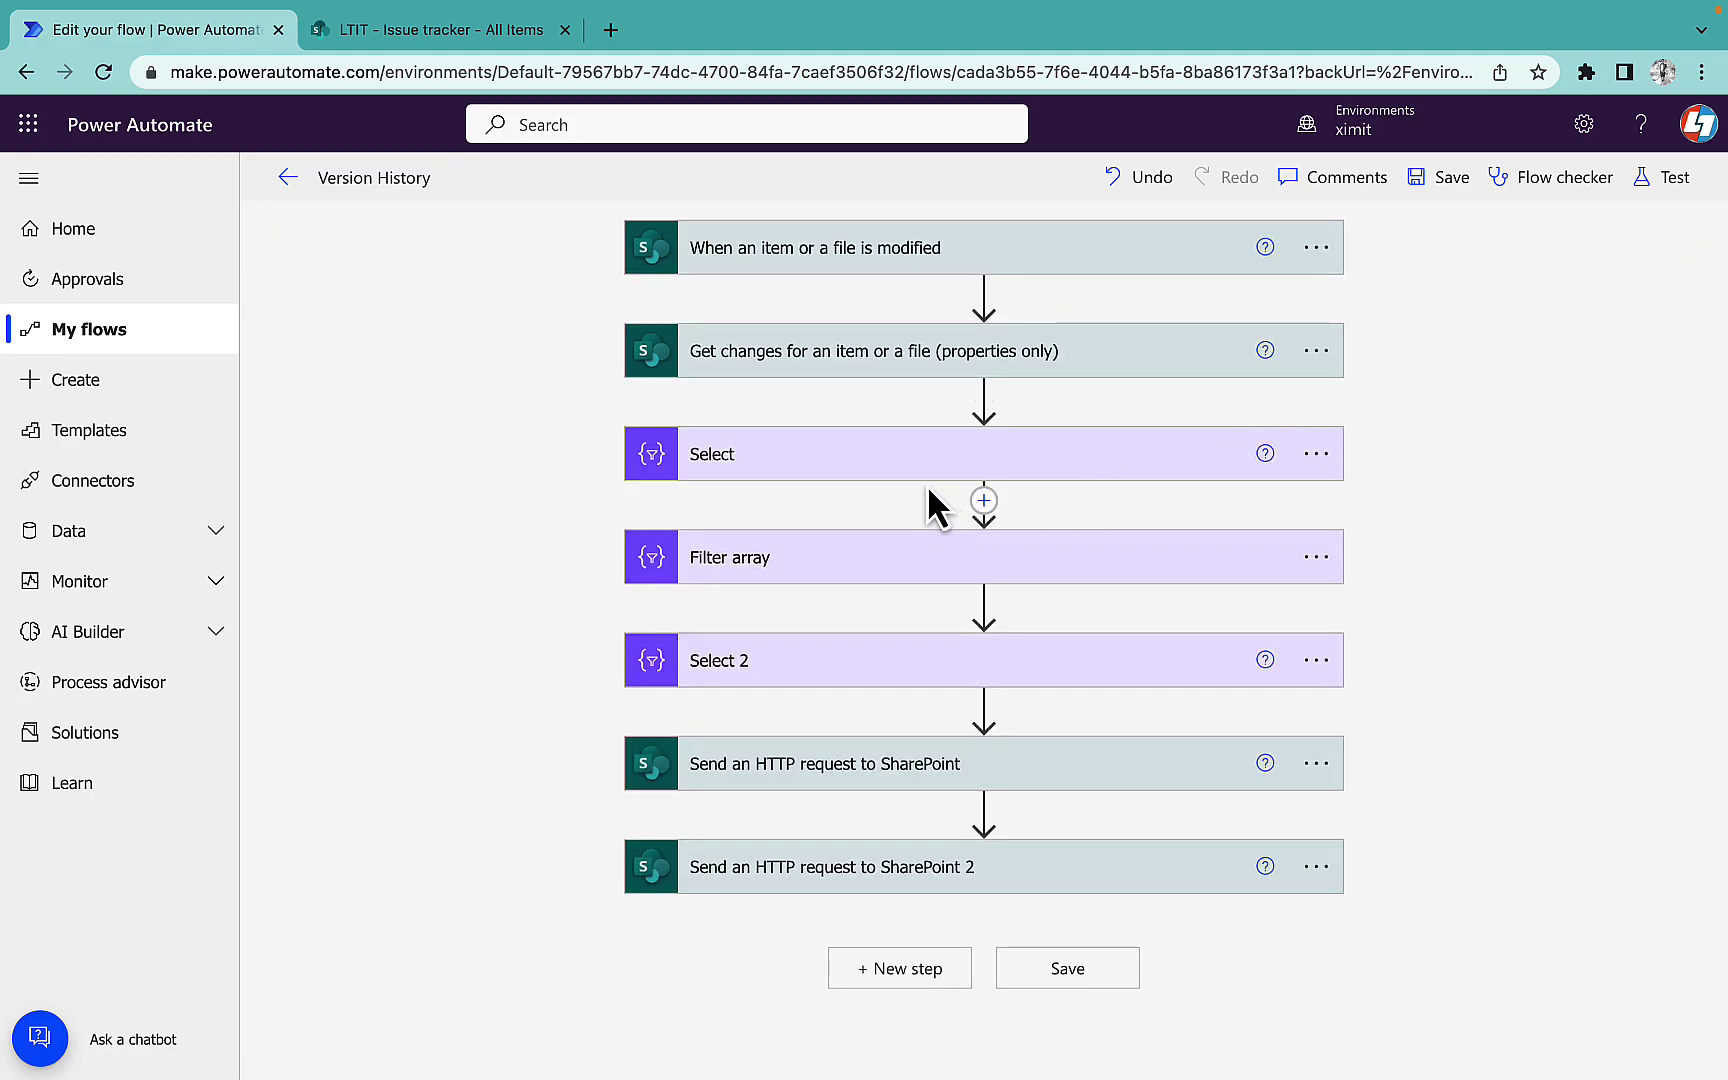
- Copy the first Select action into a new step below Send an HTTP request to SharePoint 2
left_click(1310, 458)
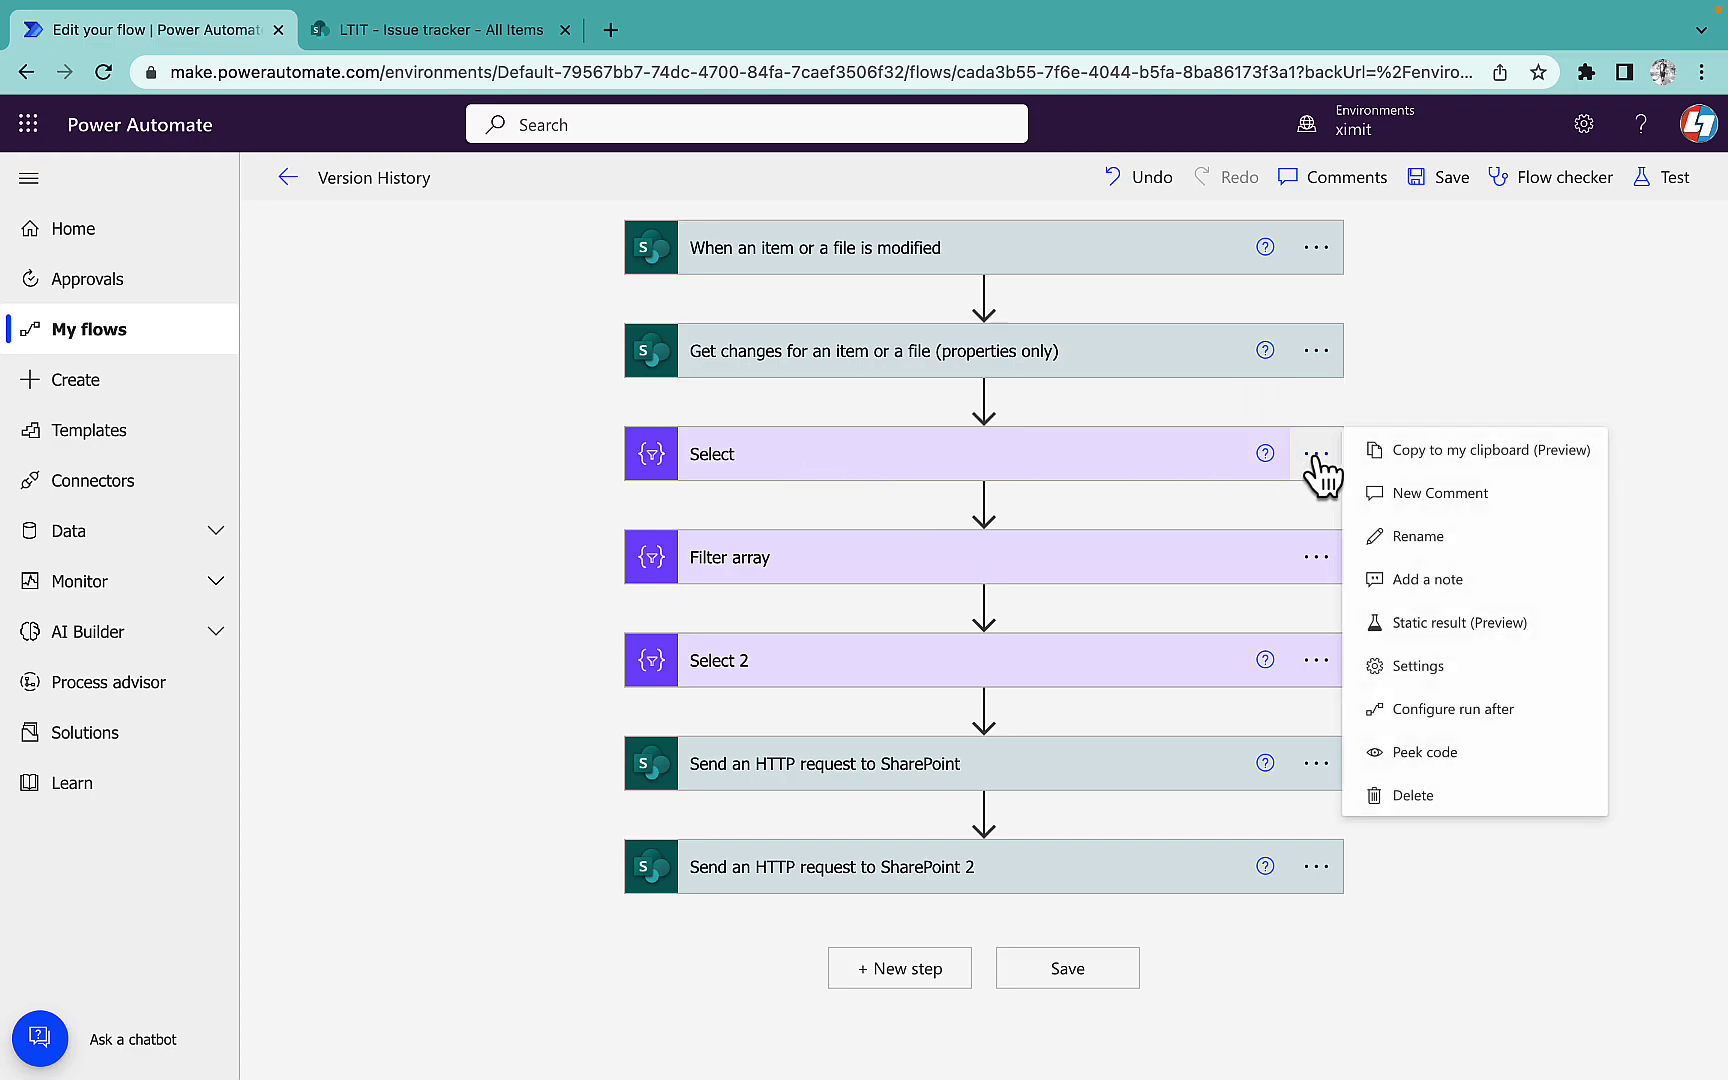
left_click(1578, 455)
left_click(912, 975)
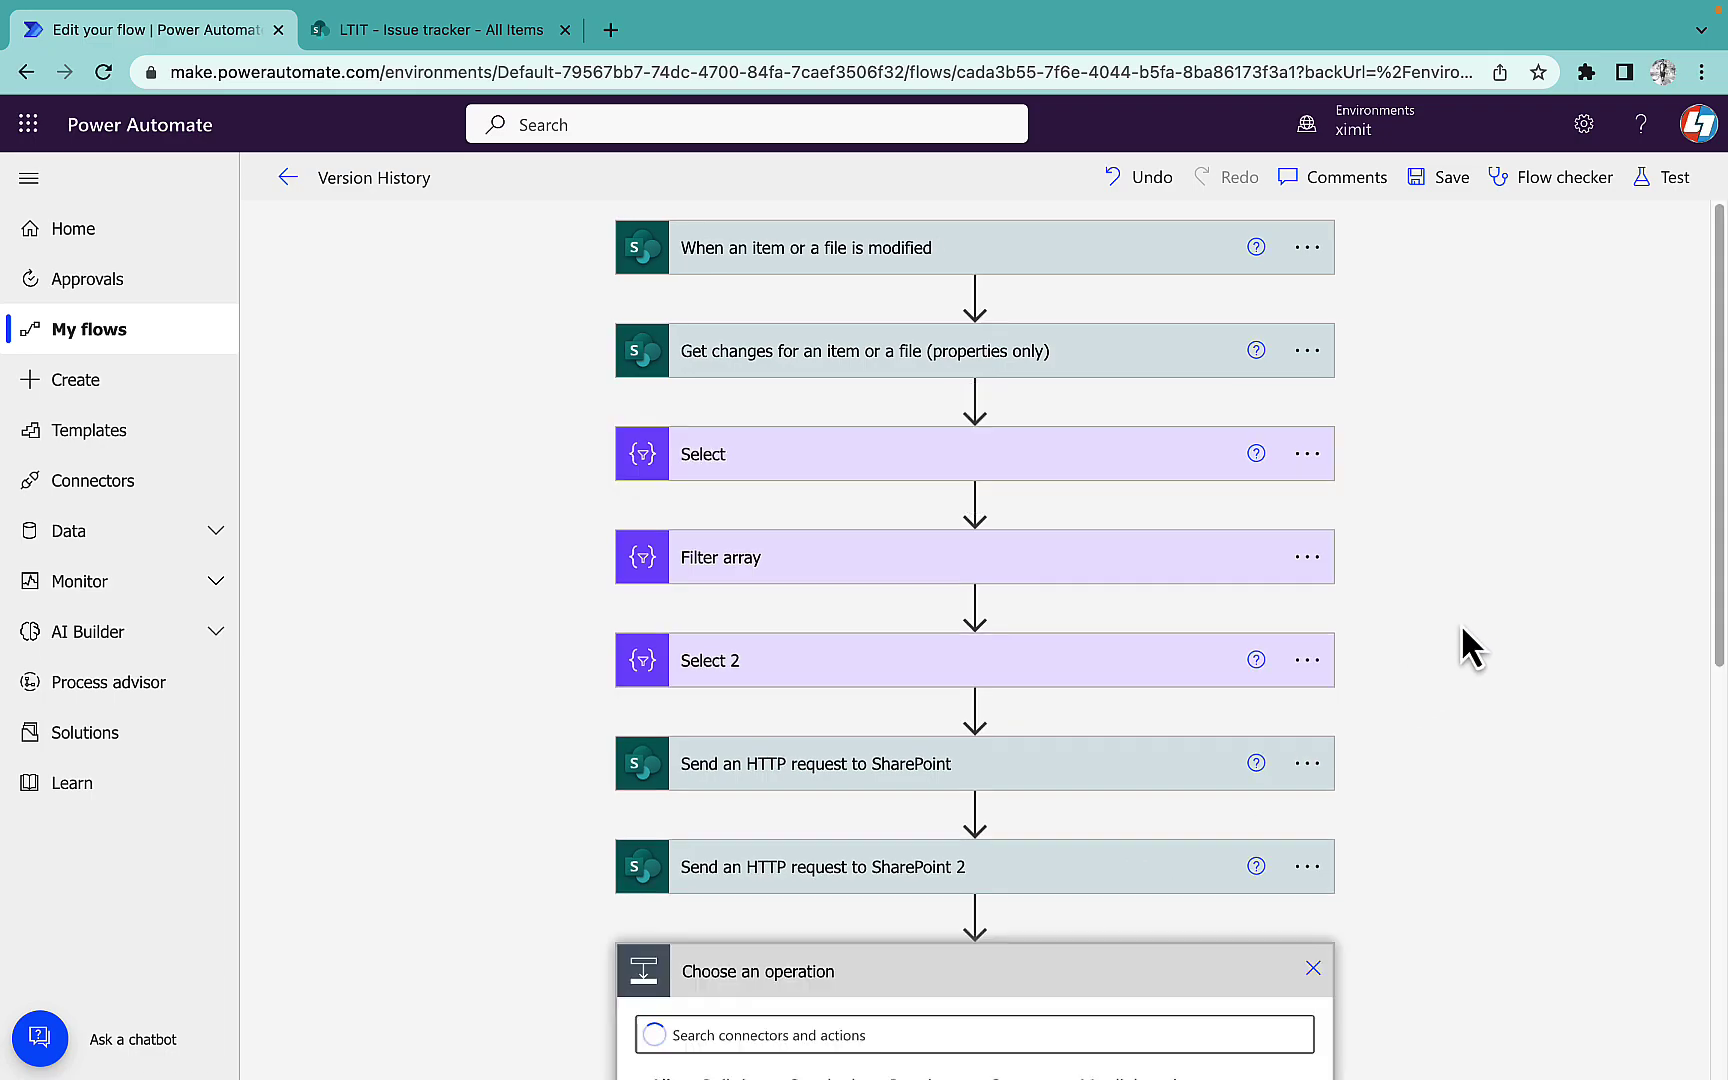
left_click(1143, 392)
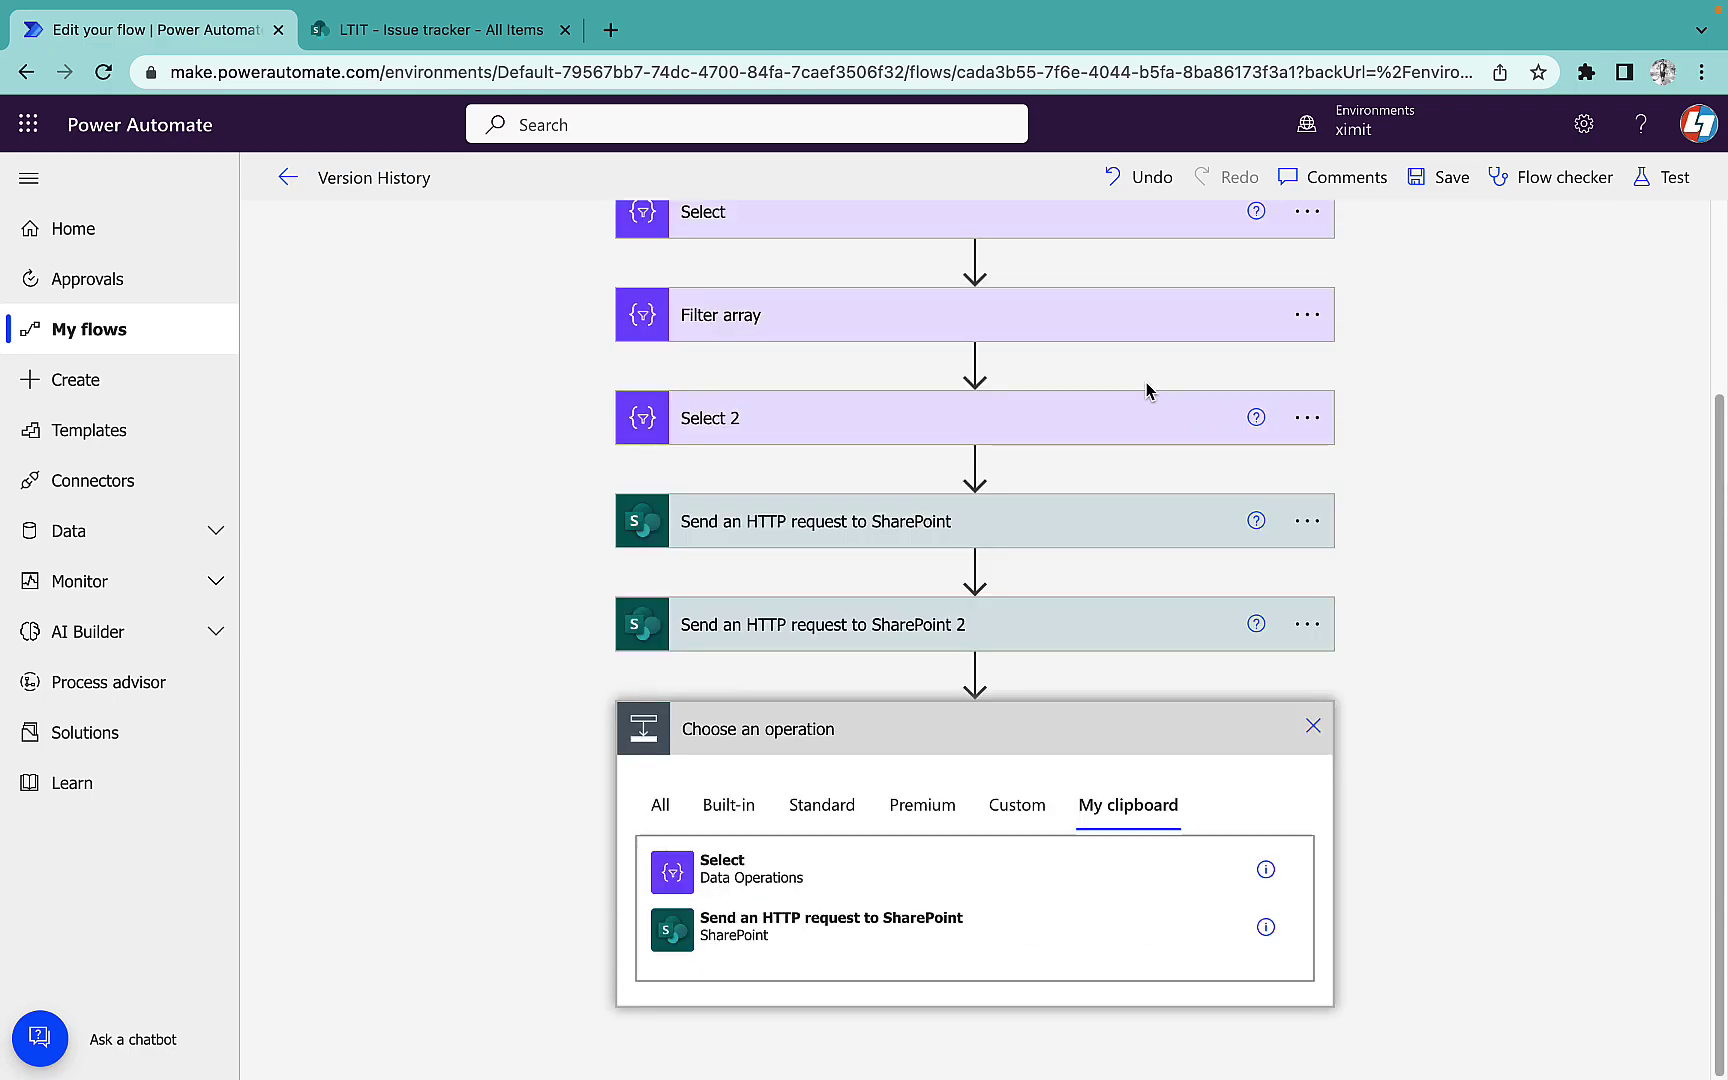
left_click(783, 882)
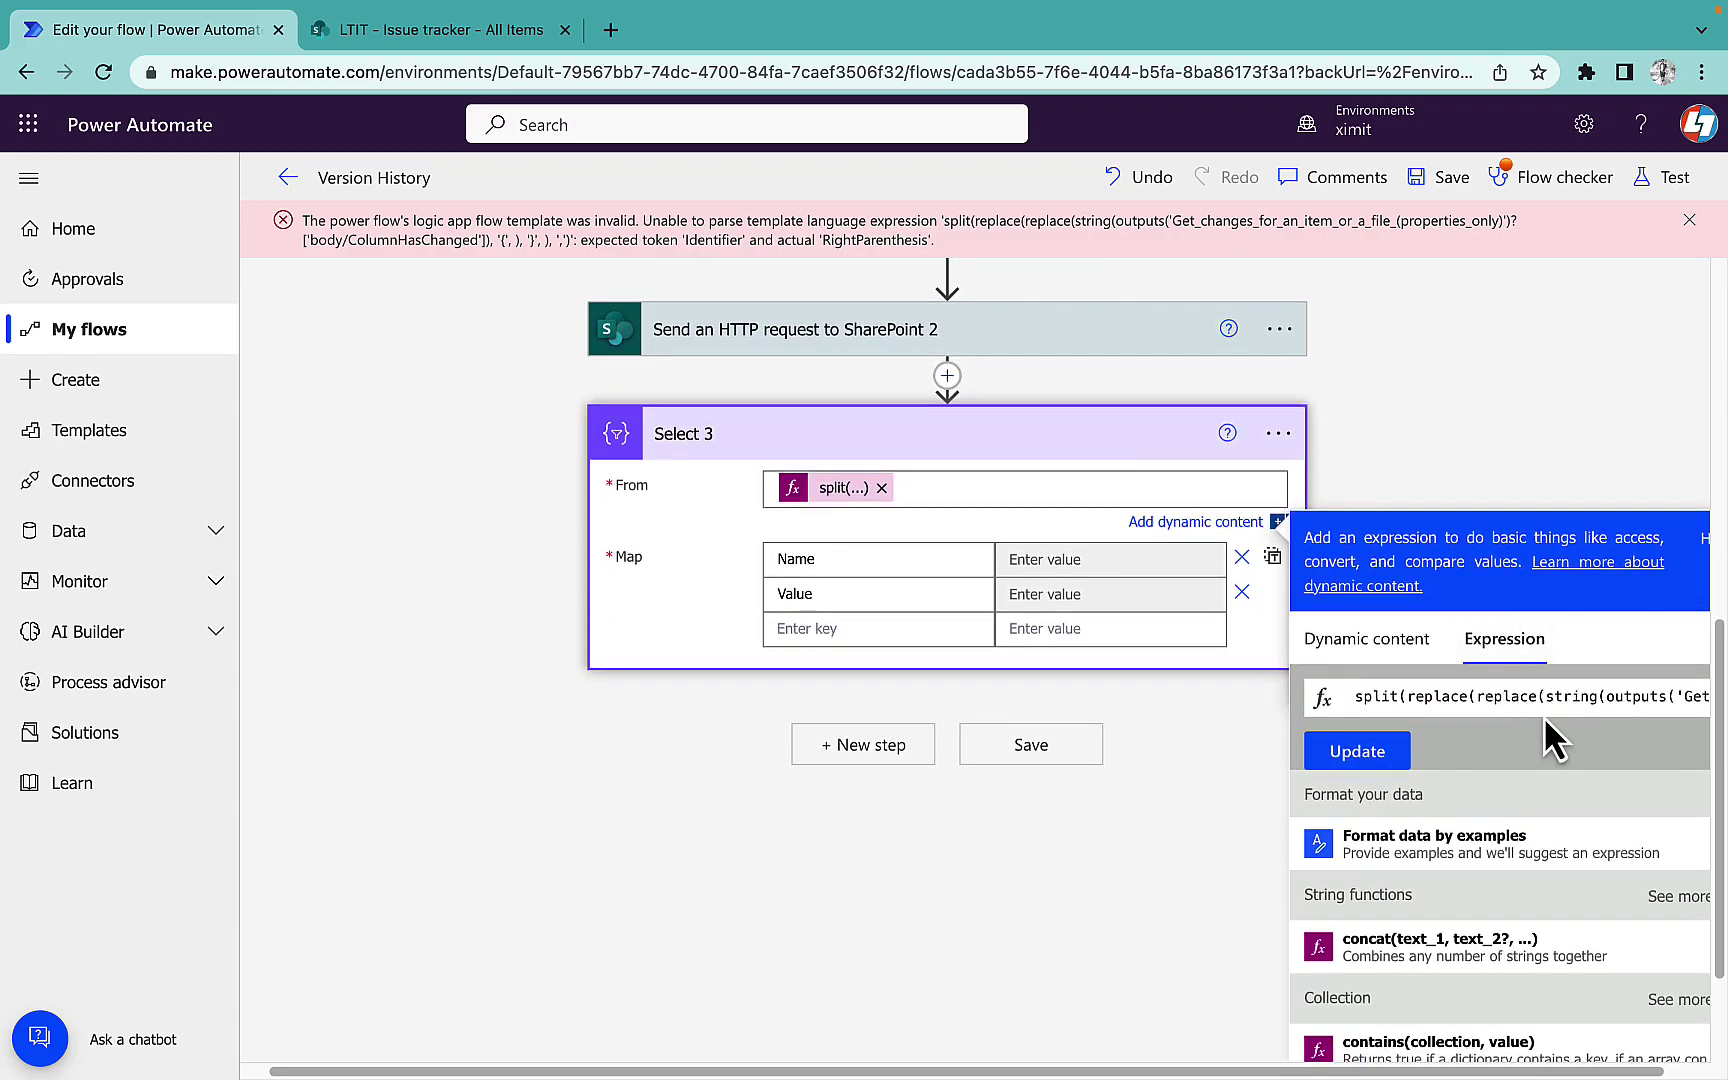
- Copy the split() expression from Select 3's From field onto line 15 of the text editor
key("ctrl+a")
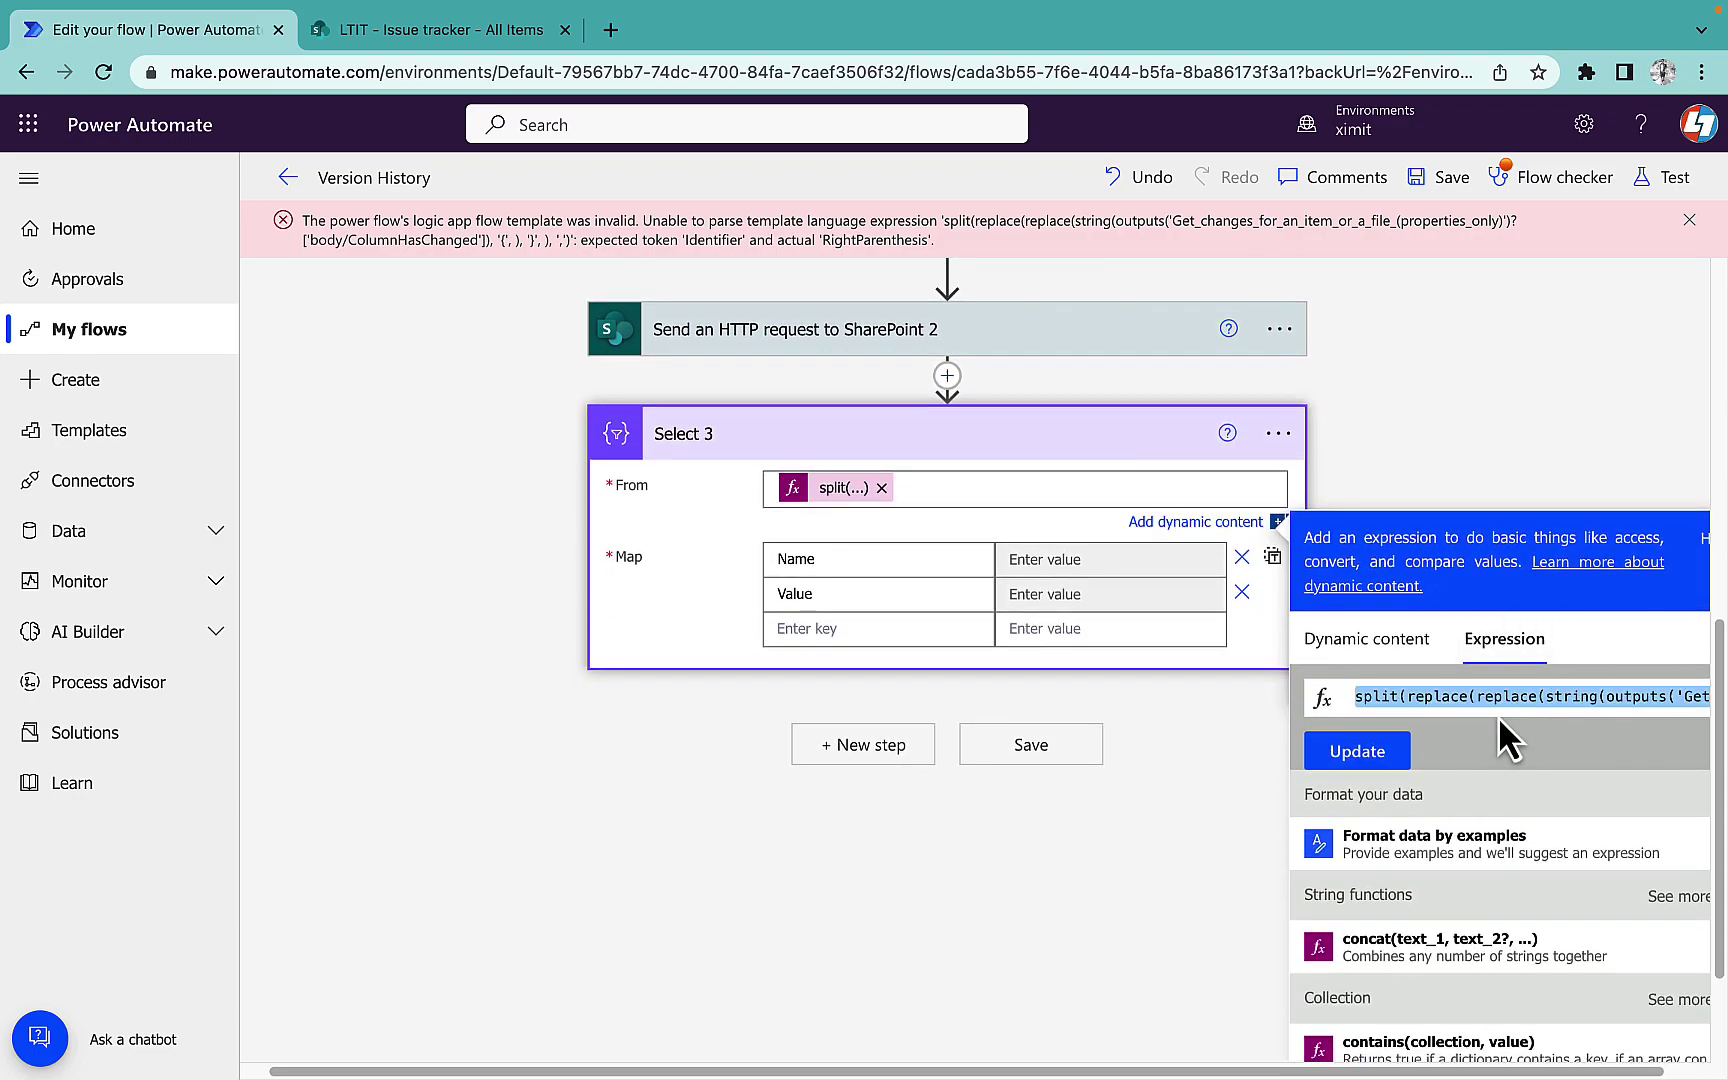
key("super+Tab")
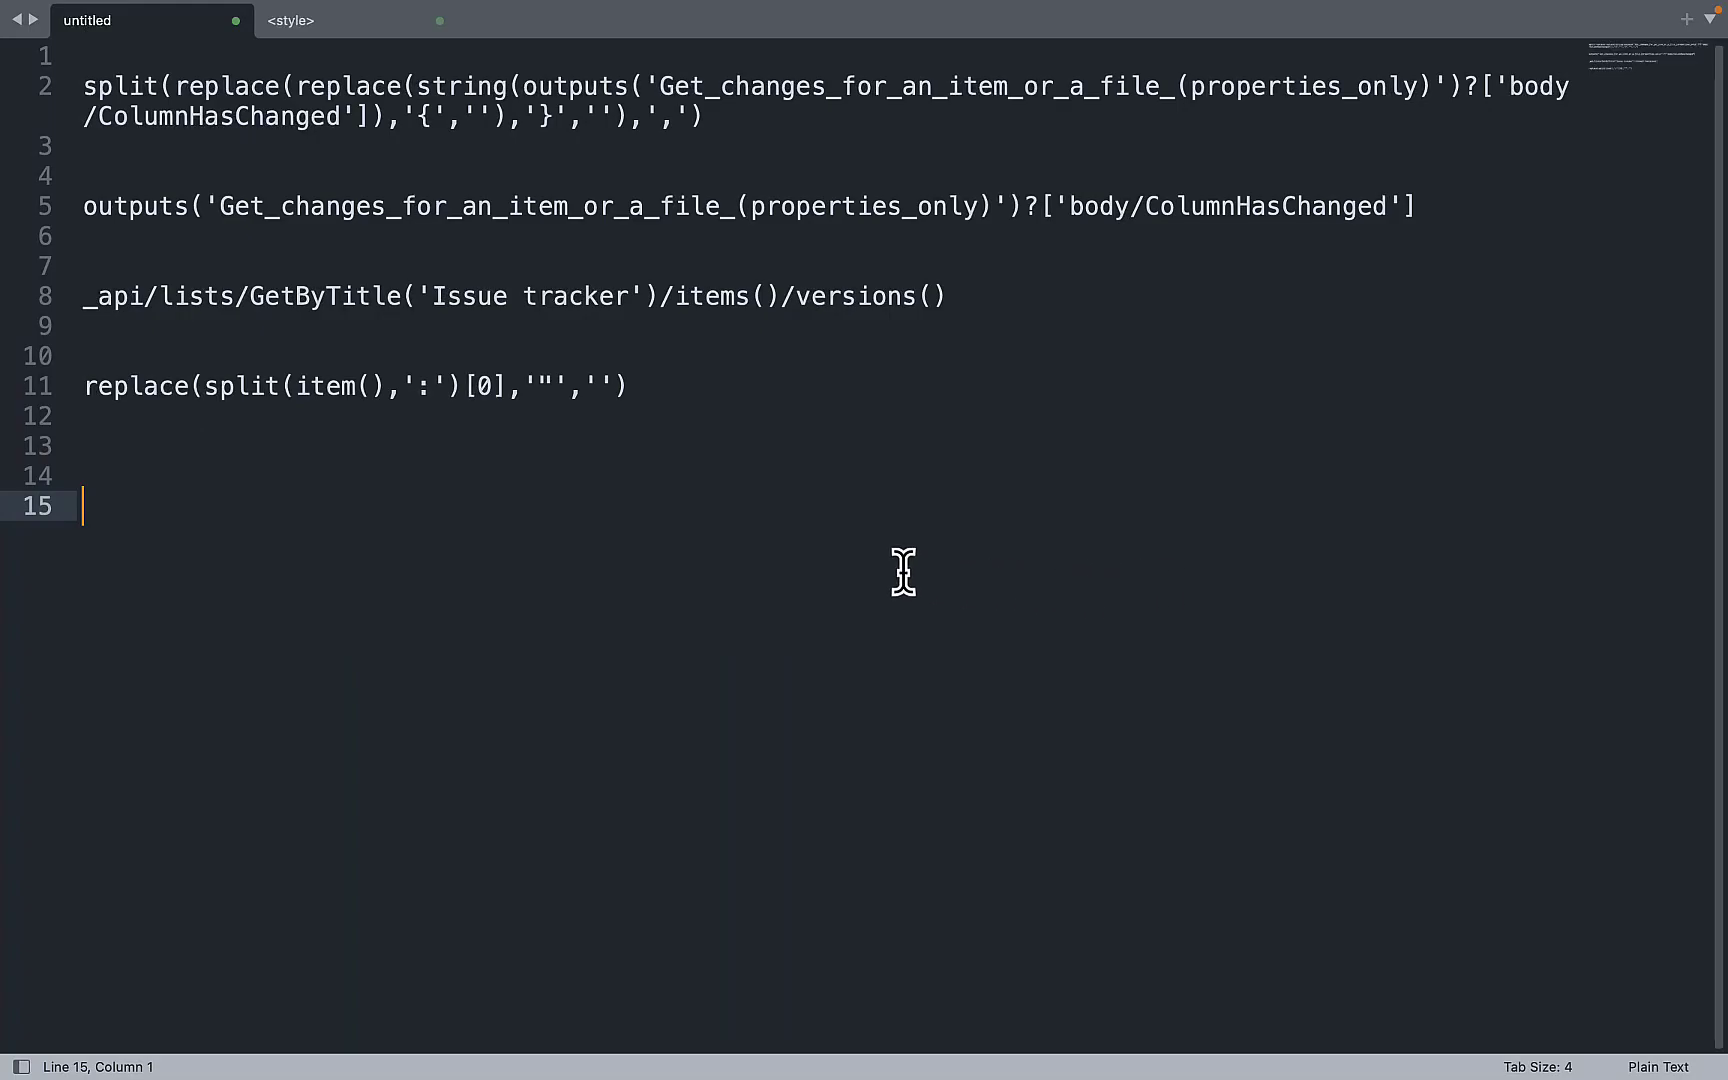
key("super+v")
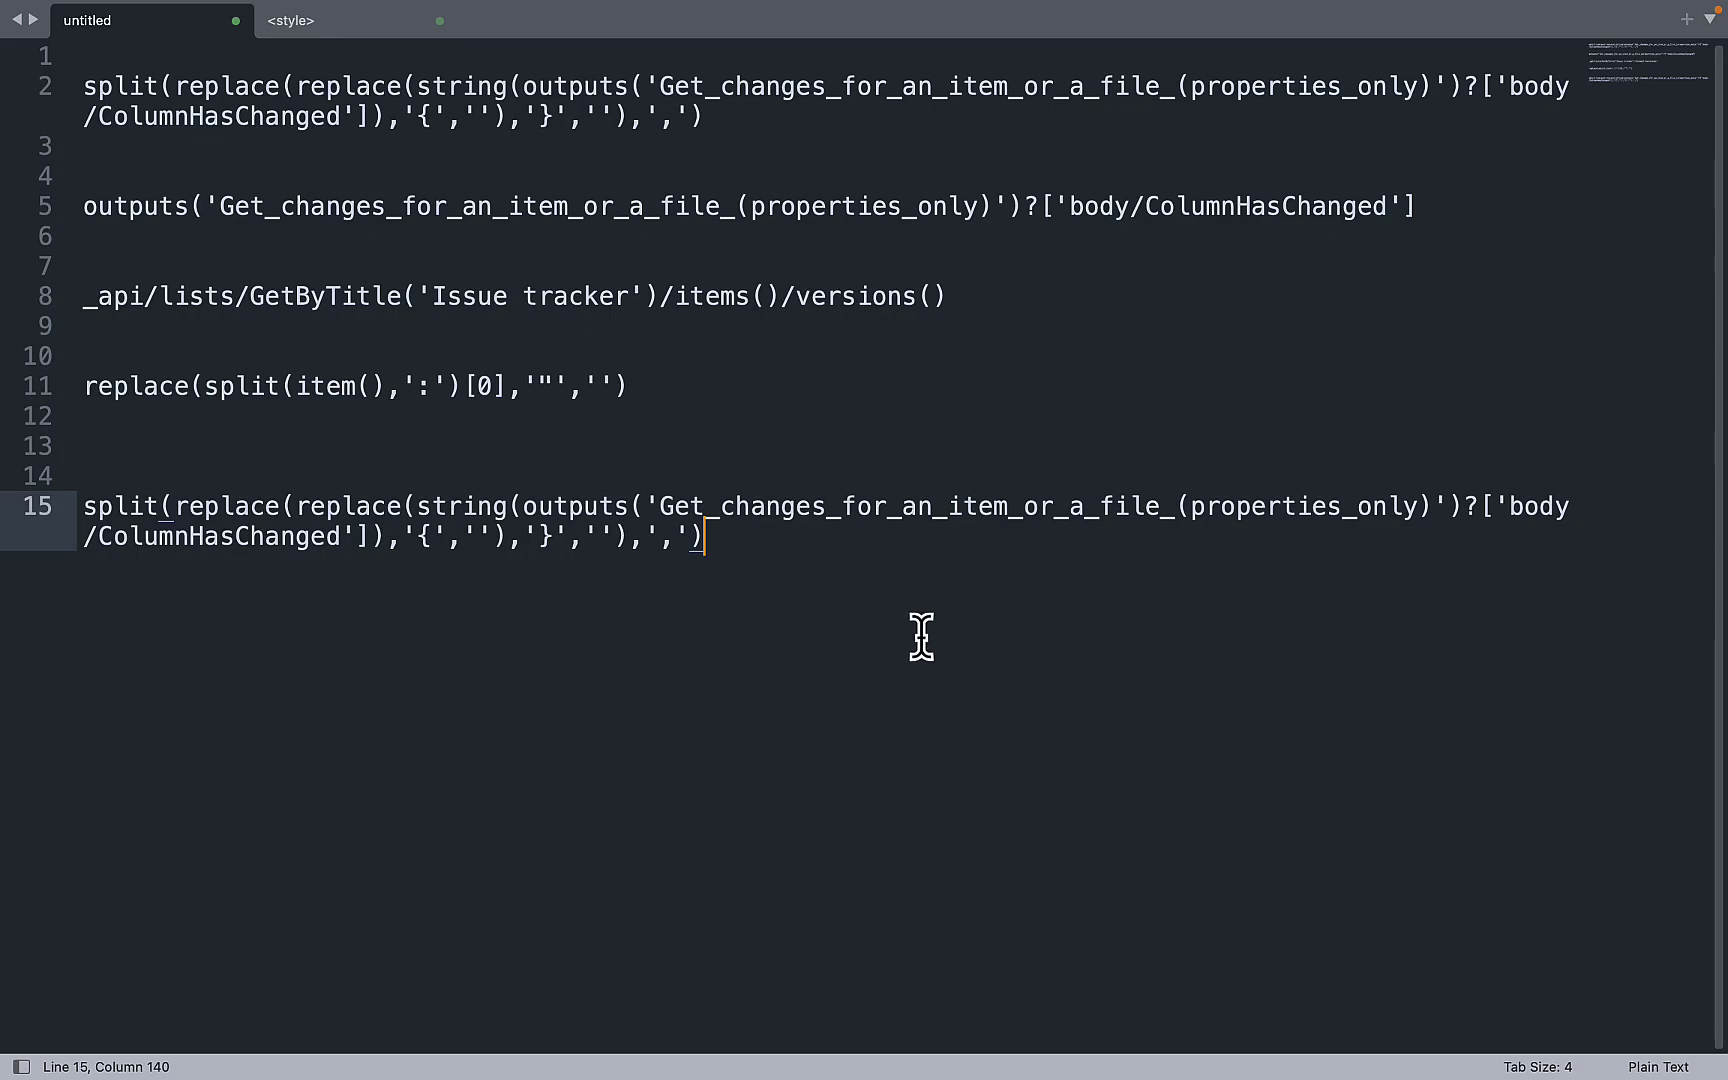
key("ctrl+Left")
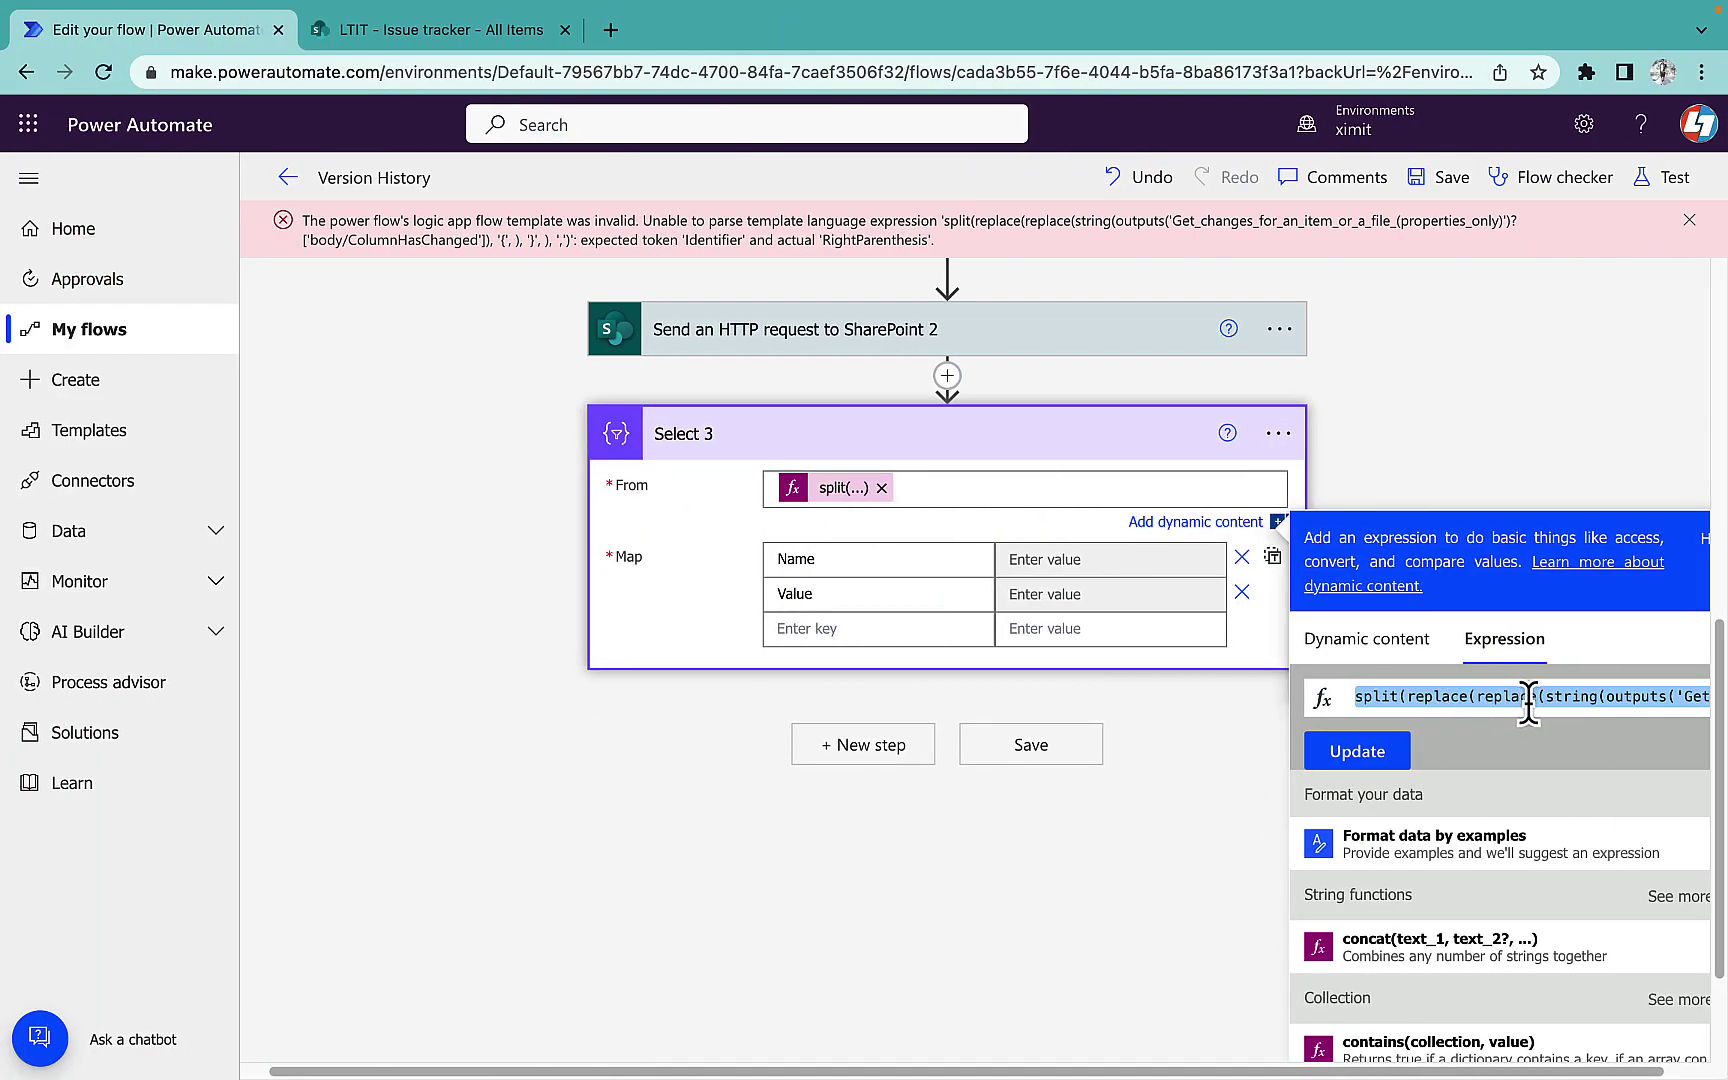
- Generate the body expression of the first Send an HTTP request to SharePoint and move it to line 17 of the text editor
key("BackSpace")
left_click(1368, 645)
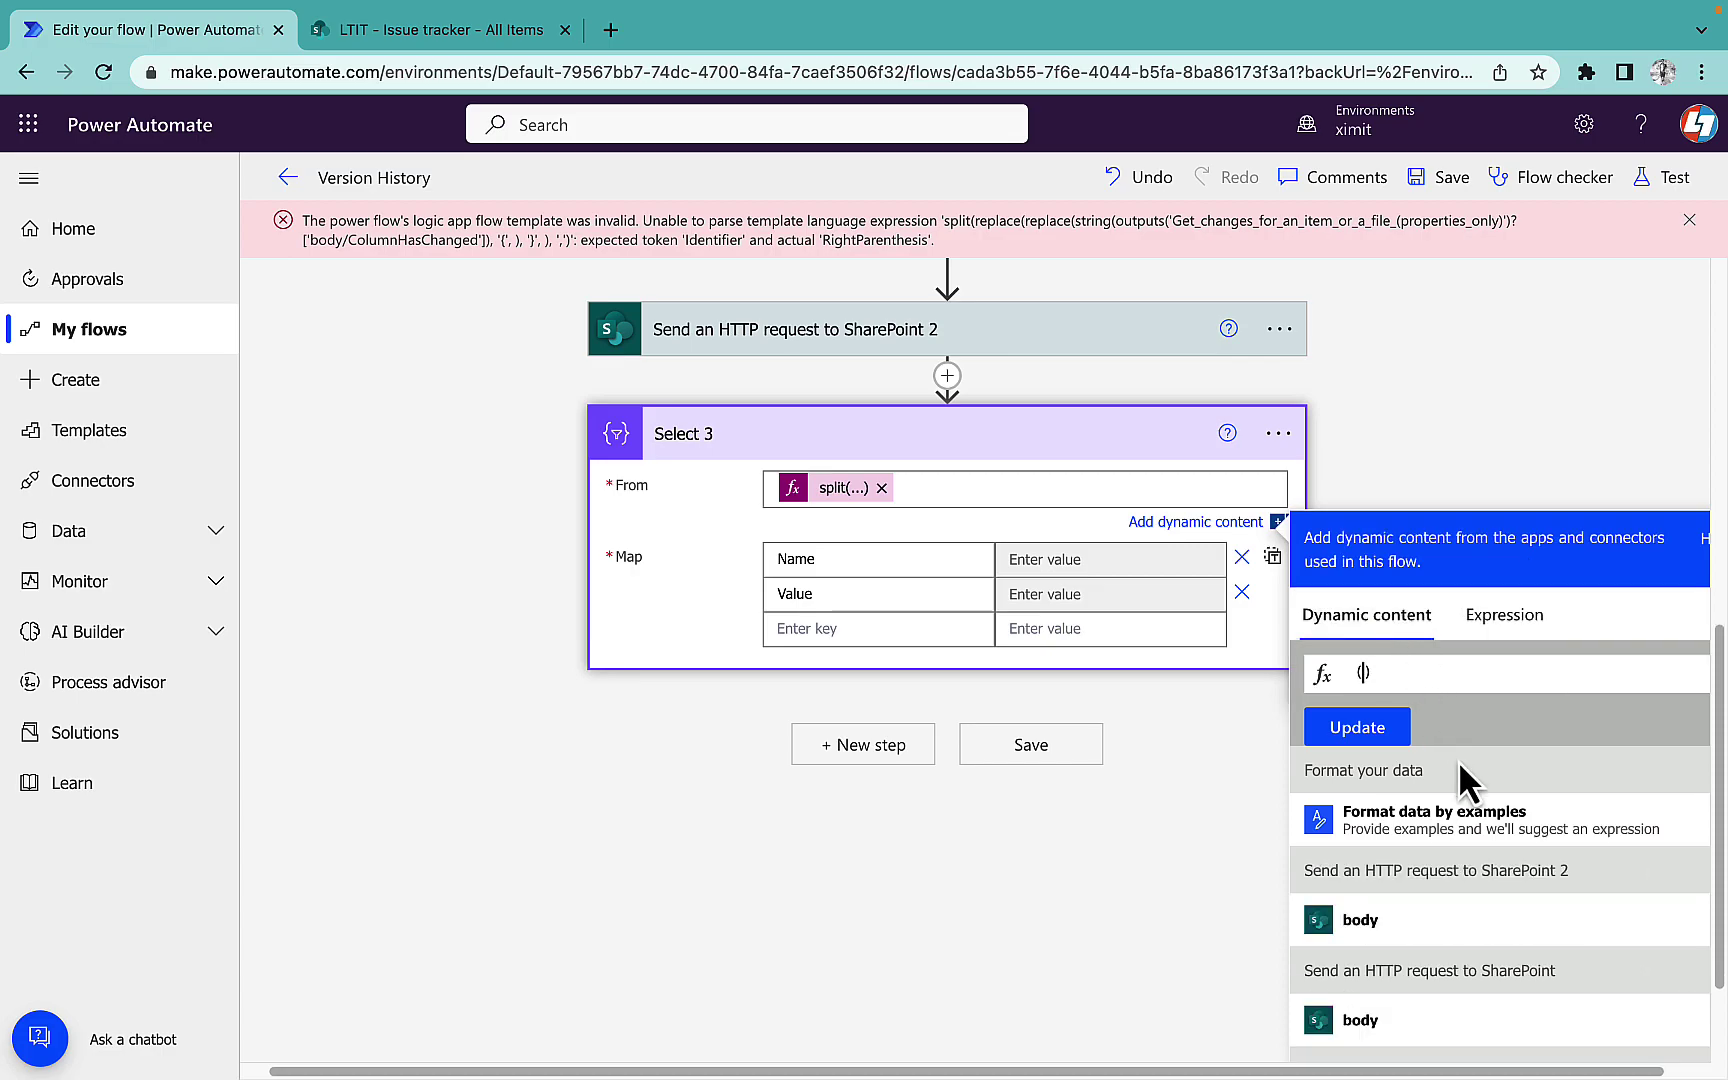
left_click(1360, 1020)
key("ctrl+a")
key("BackSpace")
key("ctrl+Right")
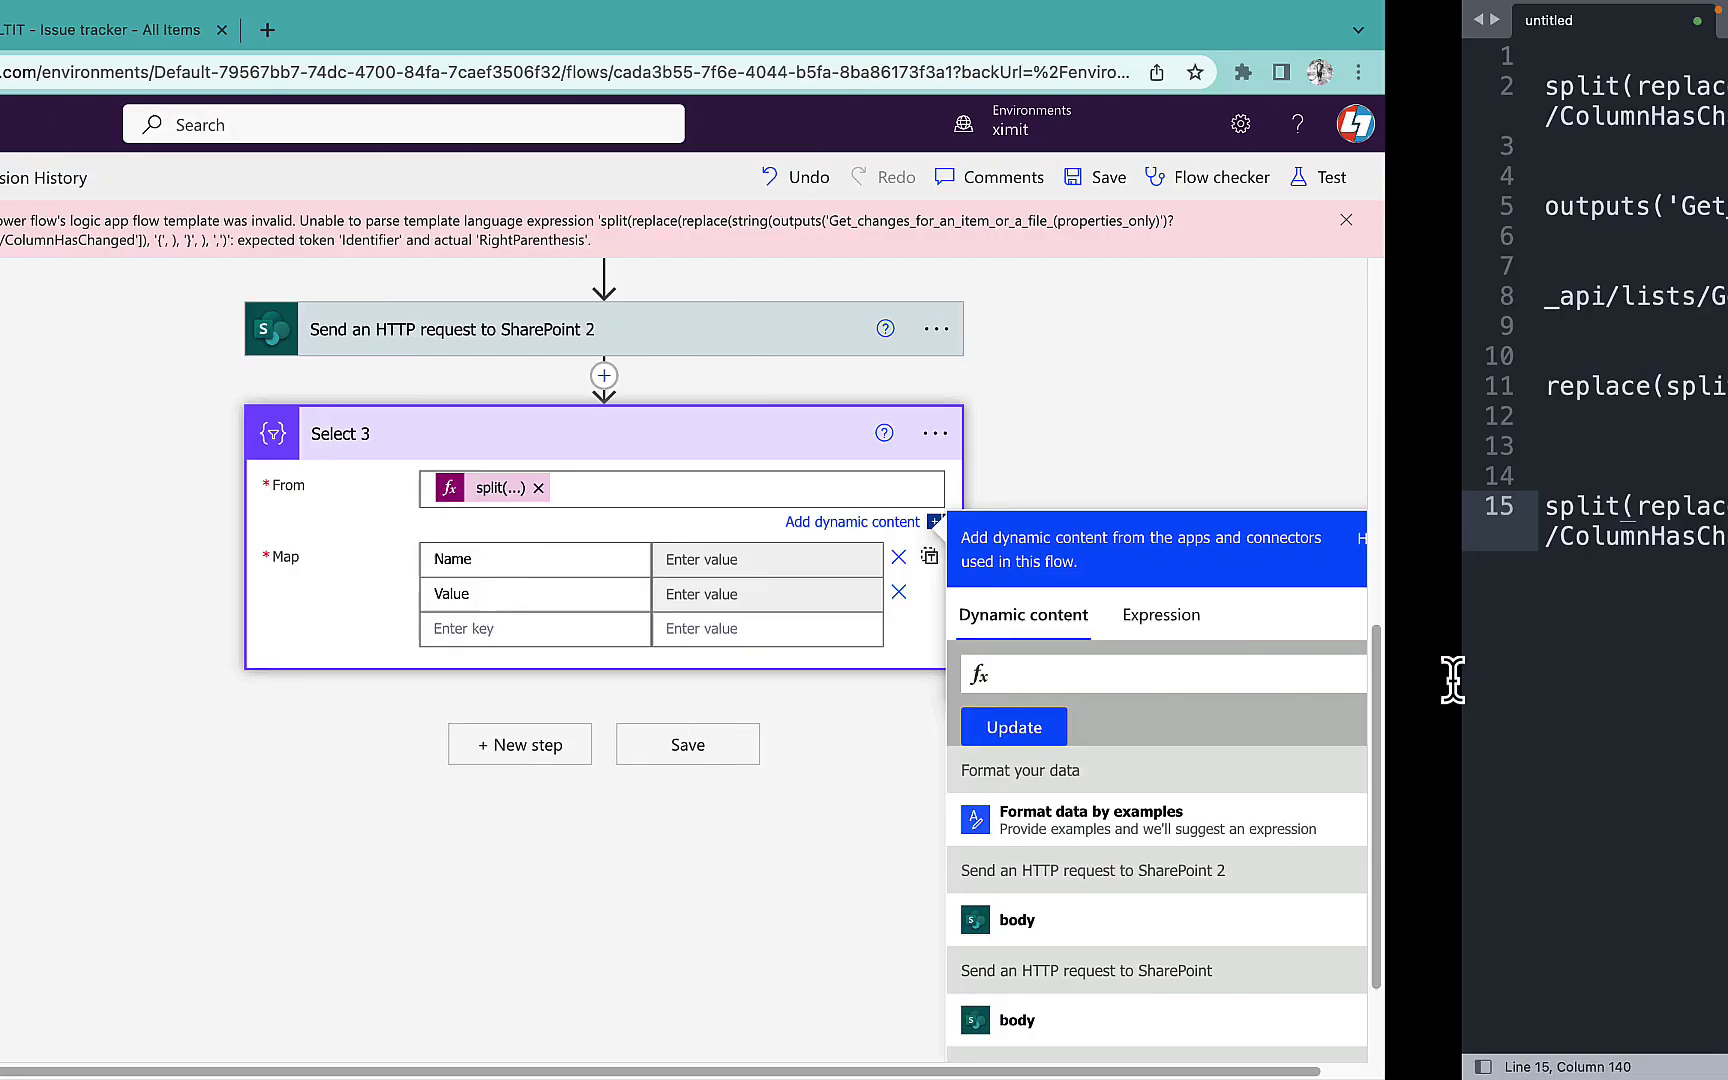
key("Return")
key("Return")
key("super+v")
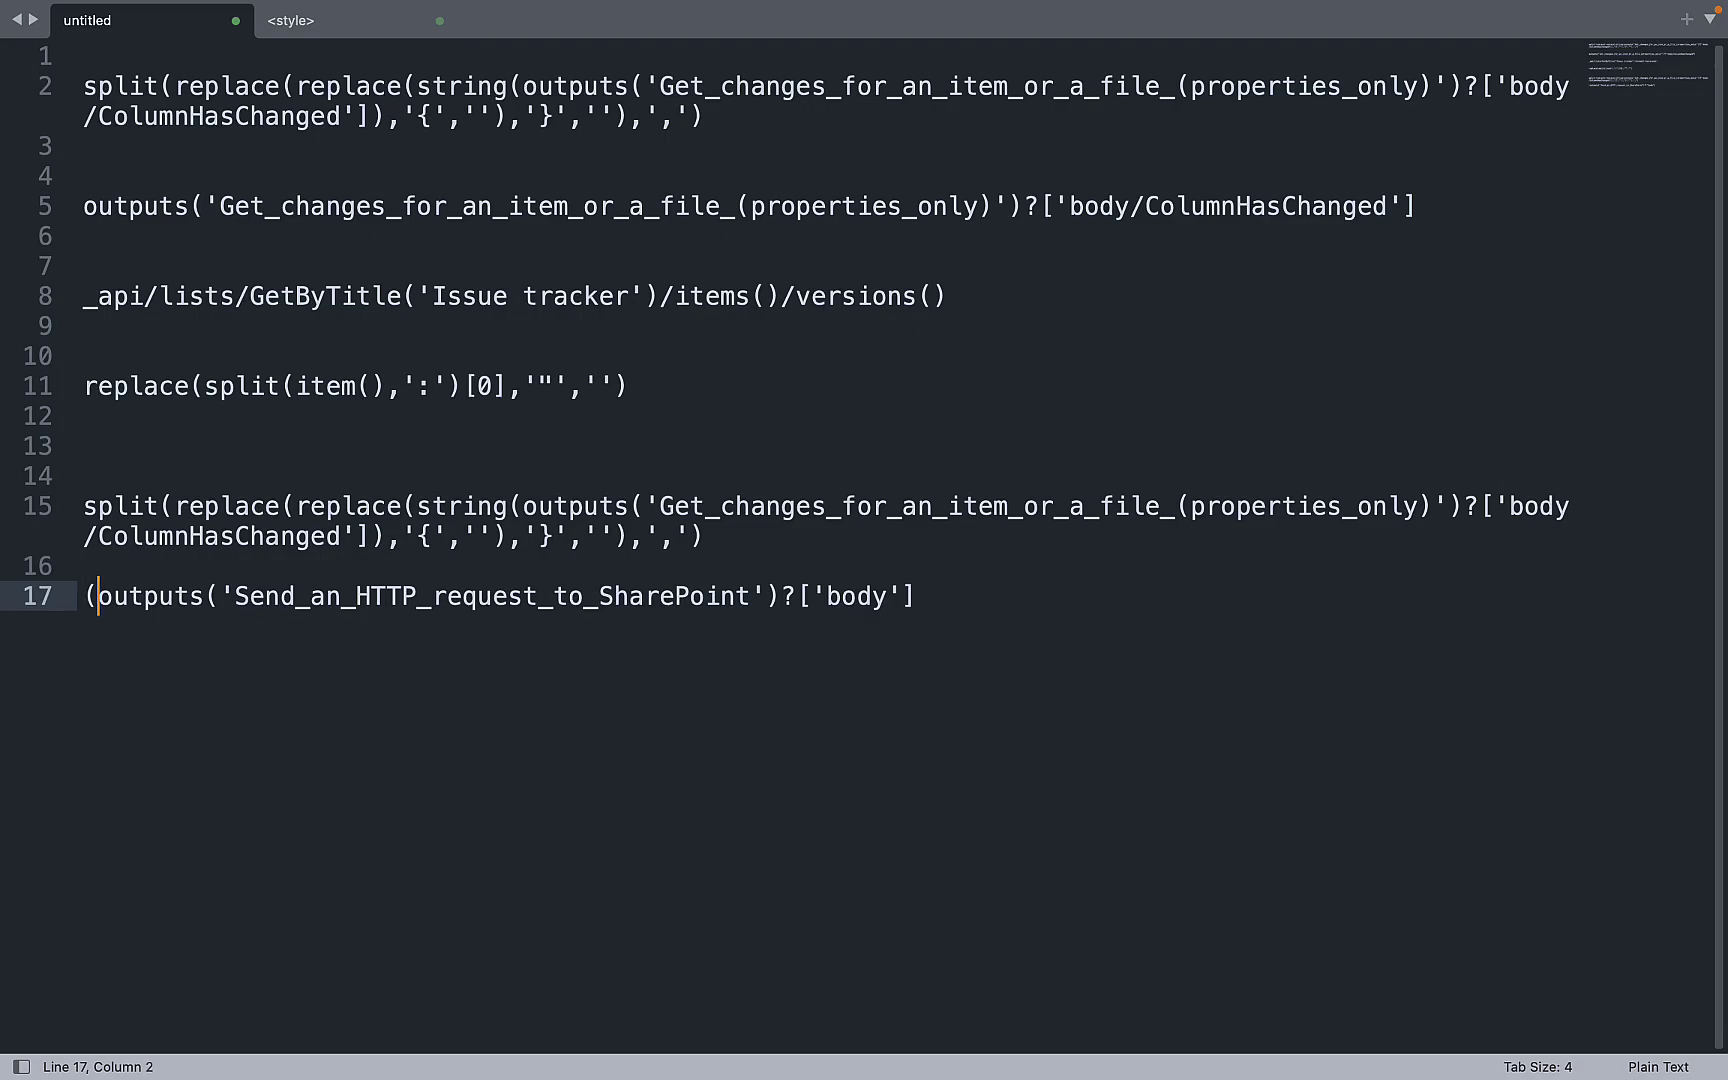
- Replace the ColumnHasChanged reference inside string() on line 15 with outputs('Send_an_HTTP_request_to_SharePoint')?['body']
key("BackSpace")
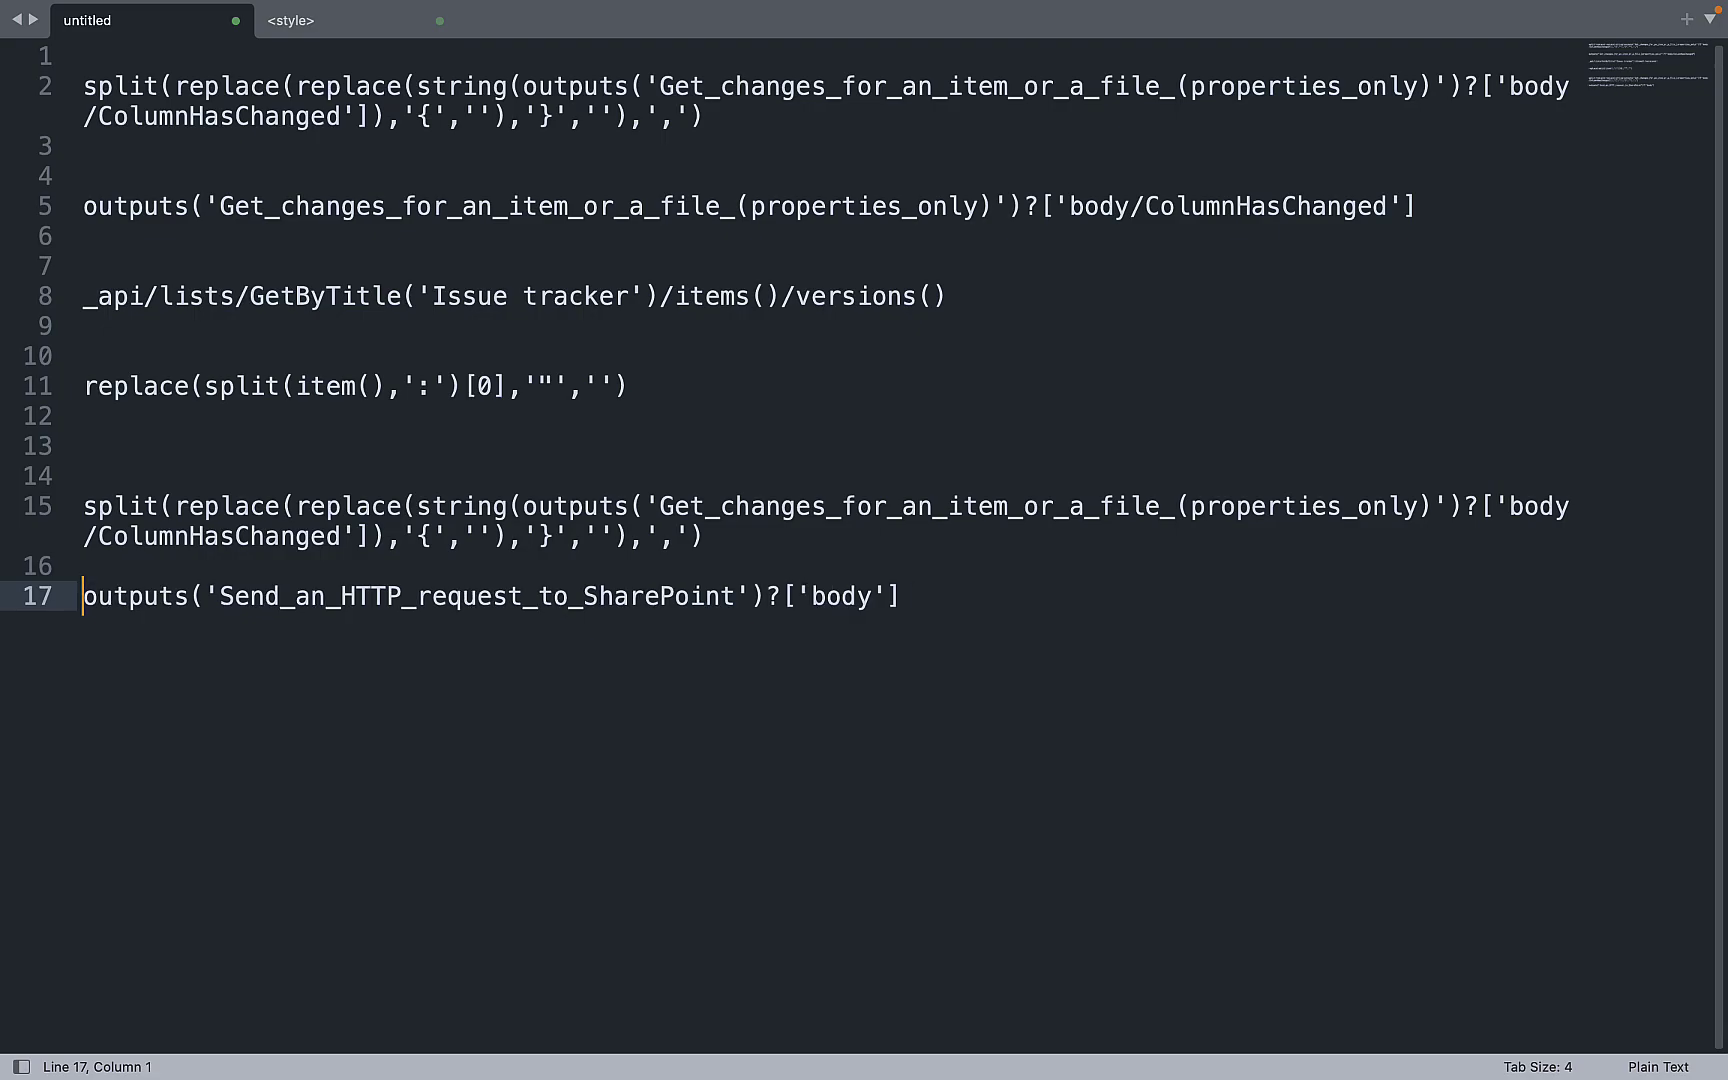
key("shift+super+Right")
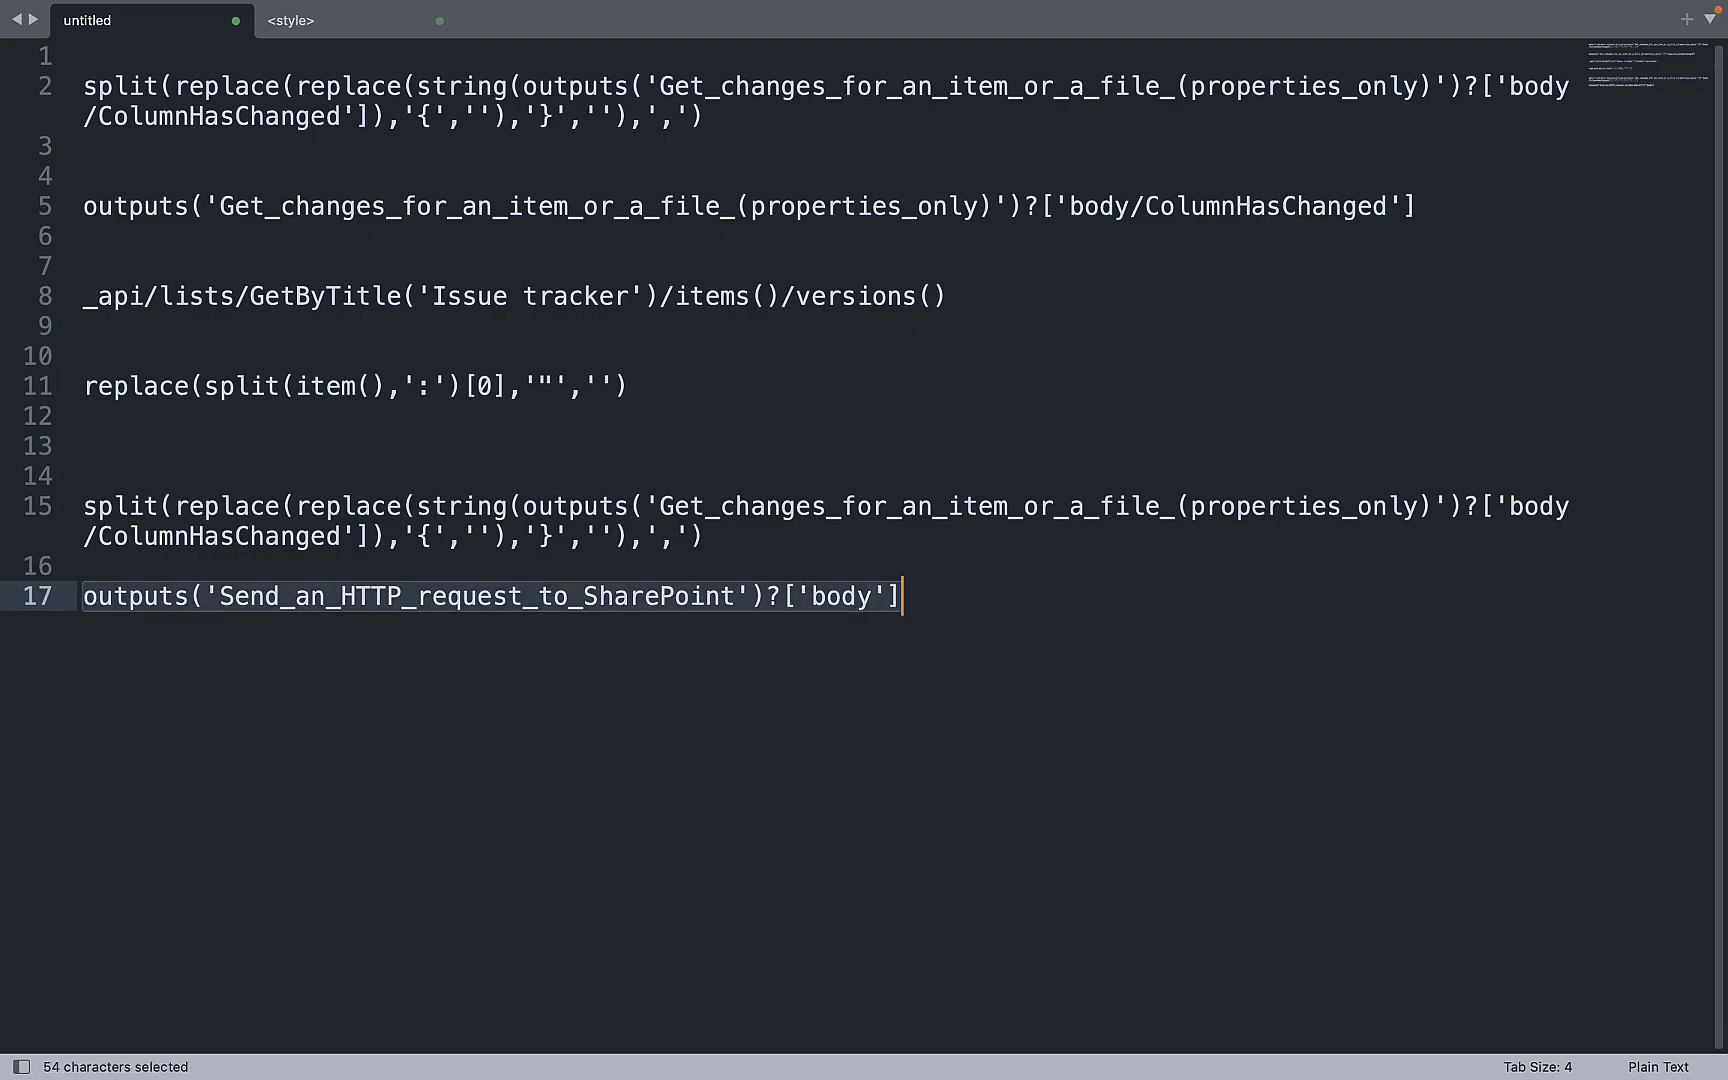
key("super+x")
left_click_drag(523, 506, 386, 537)
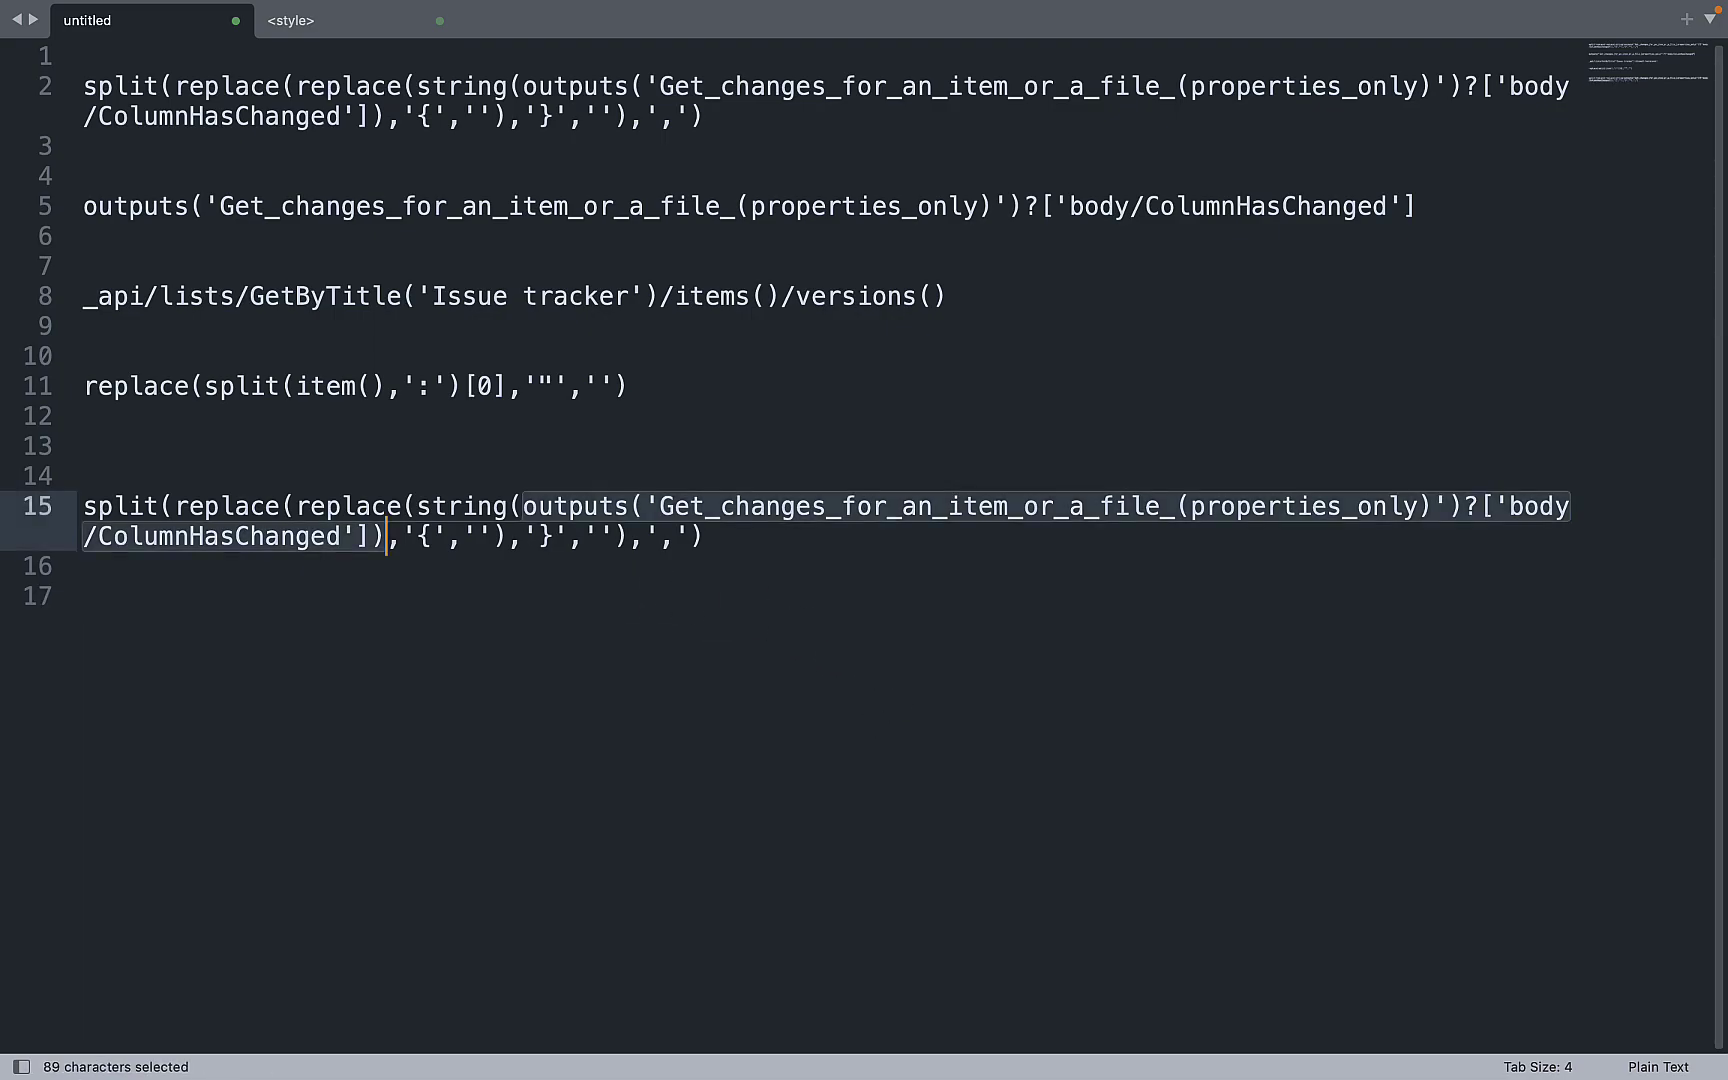
key("BackSpace")
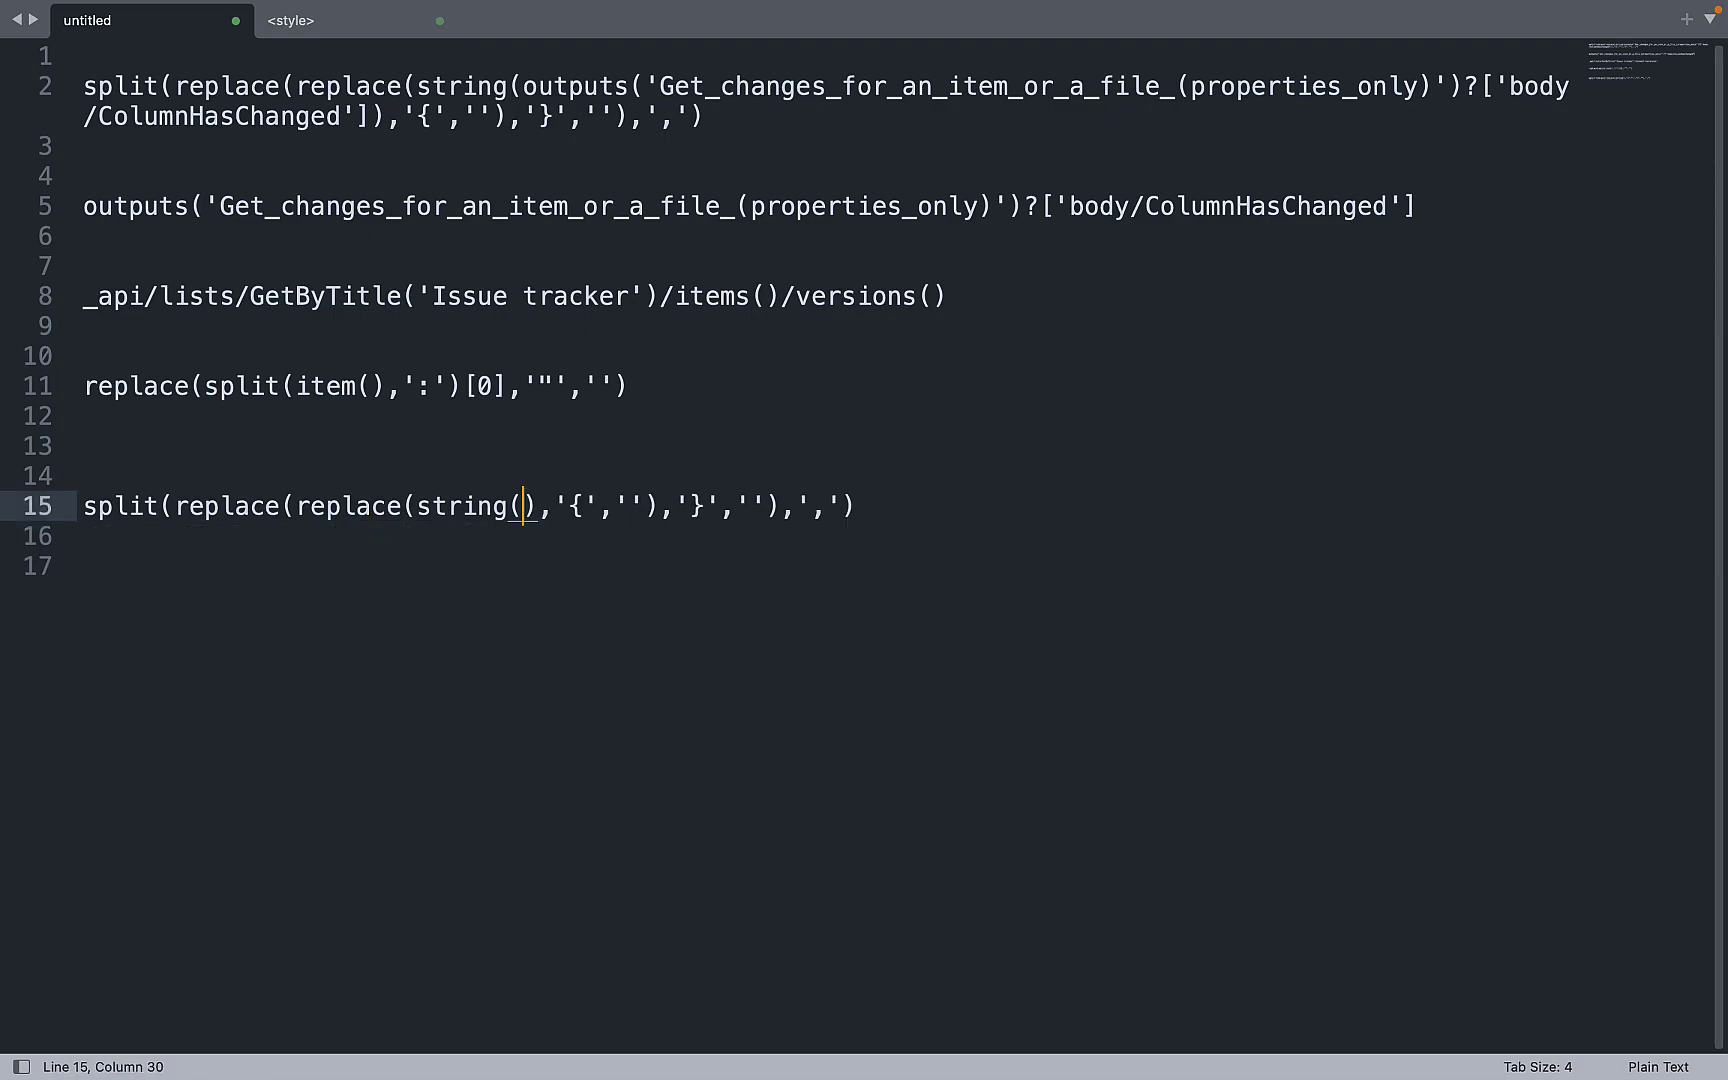
key("super+v")
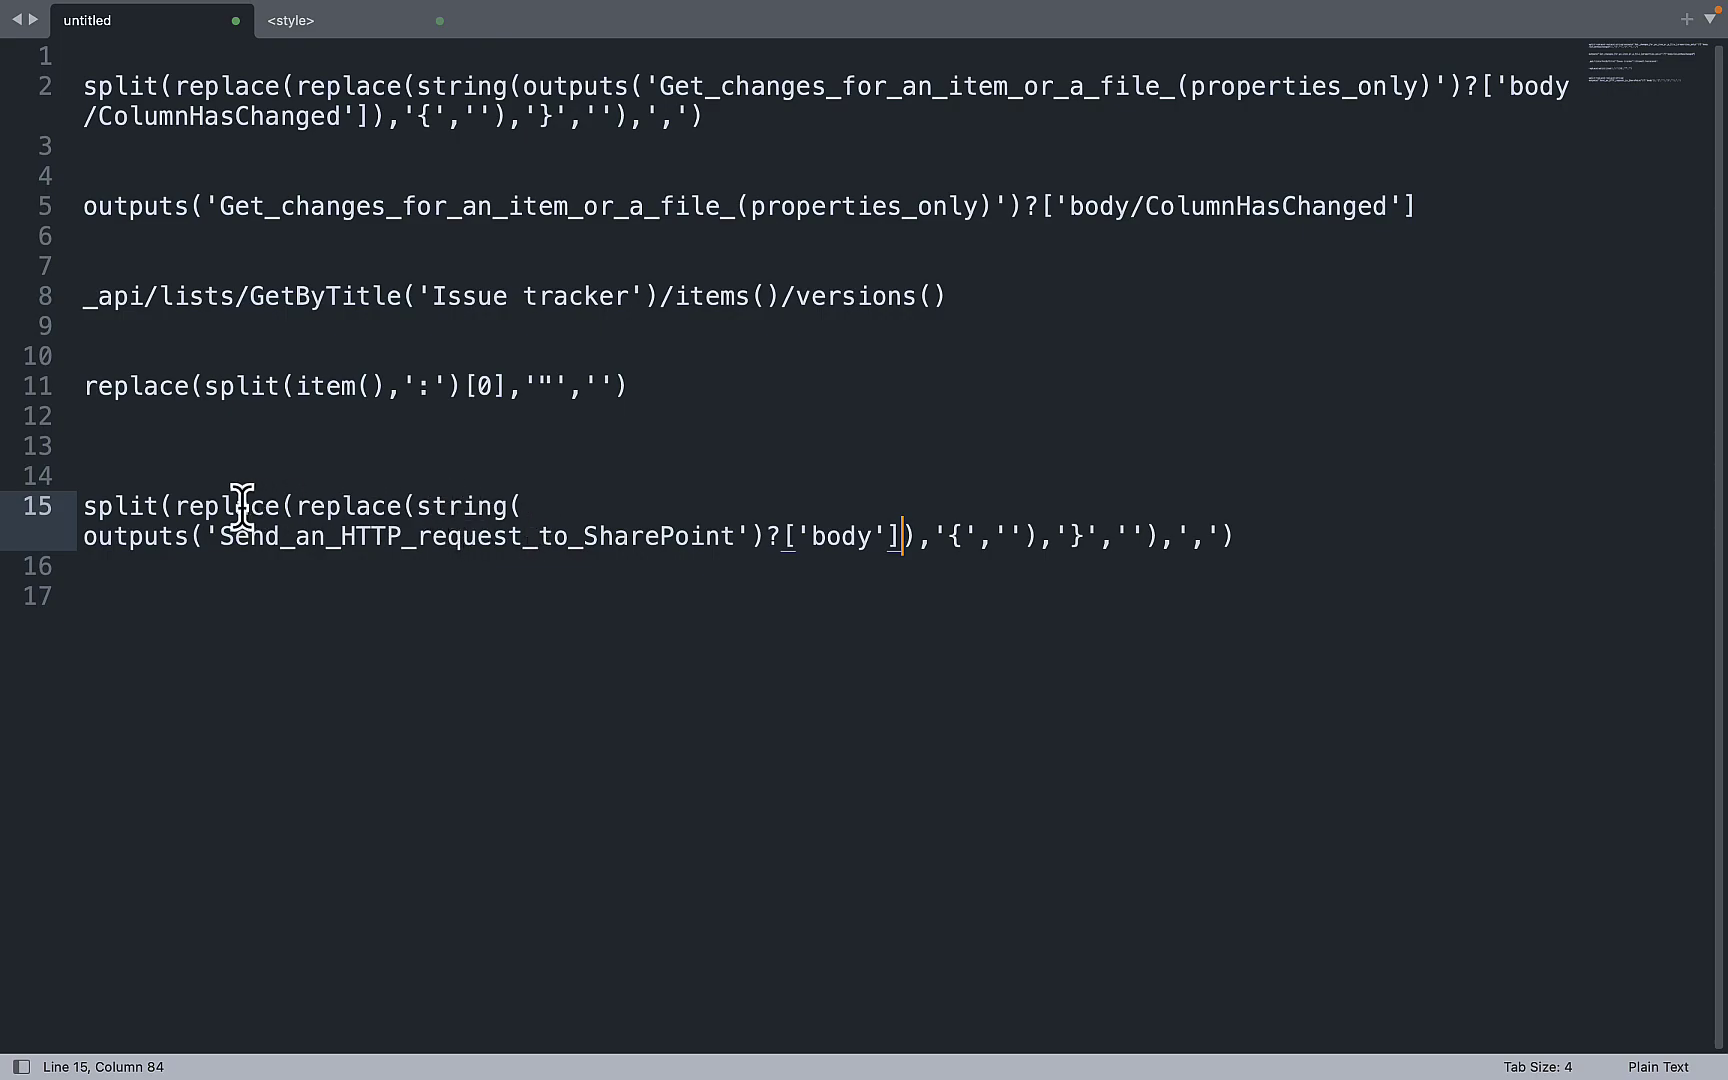
- Replace Select 3's From value with the edited split() expression that reads the first HTTP request's body
left_click_drag(1238, 537, 30, 530)
key("super+c")
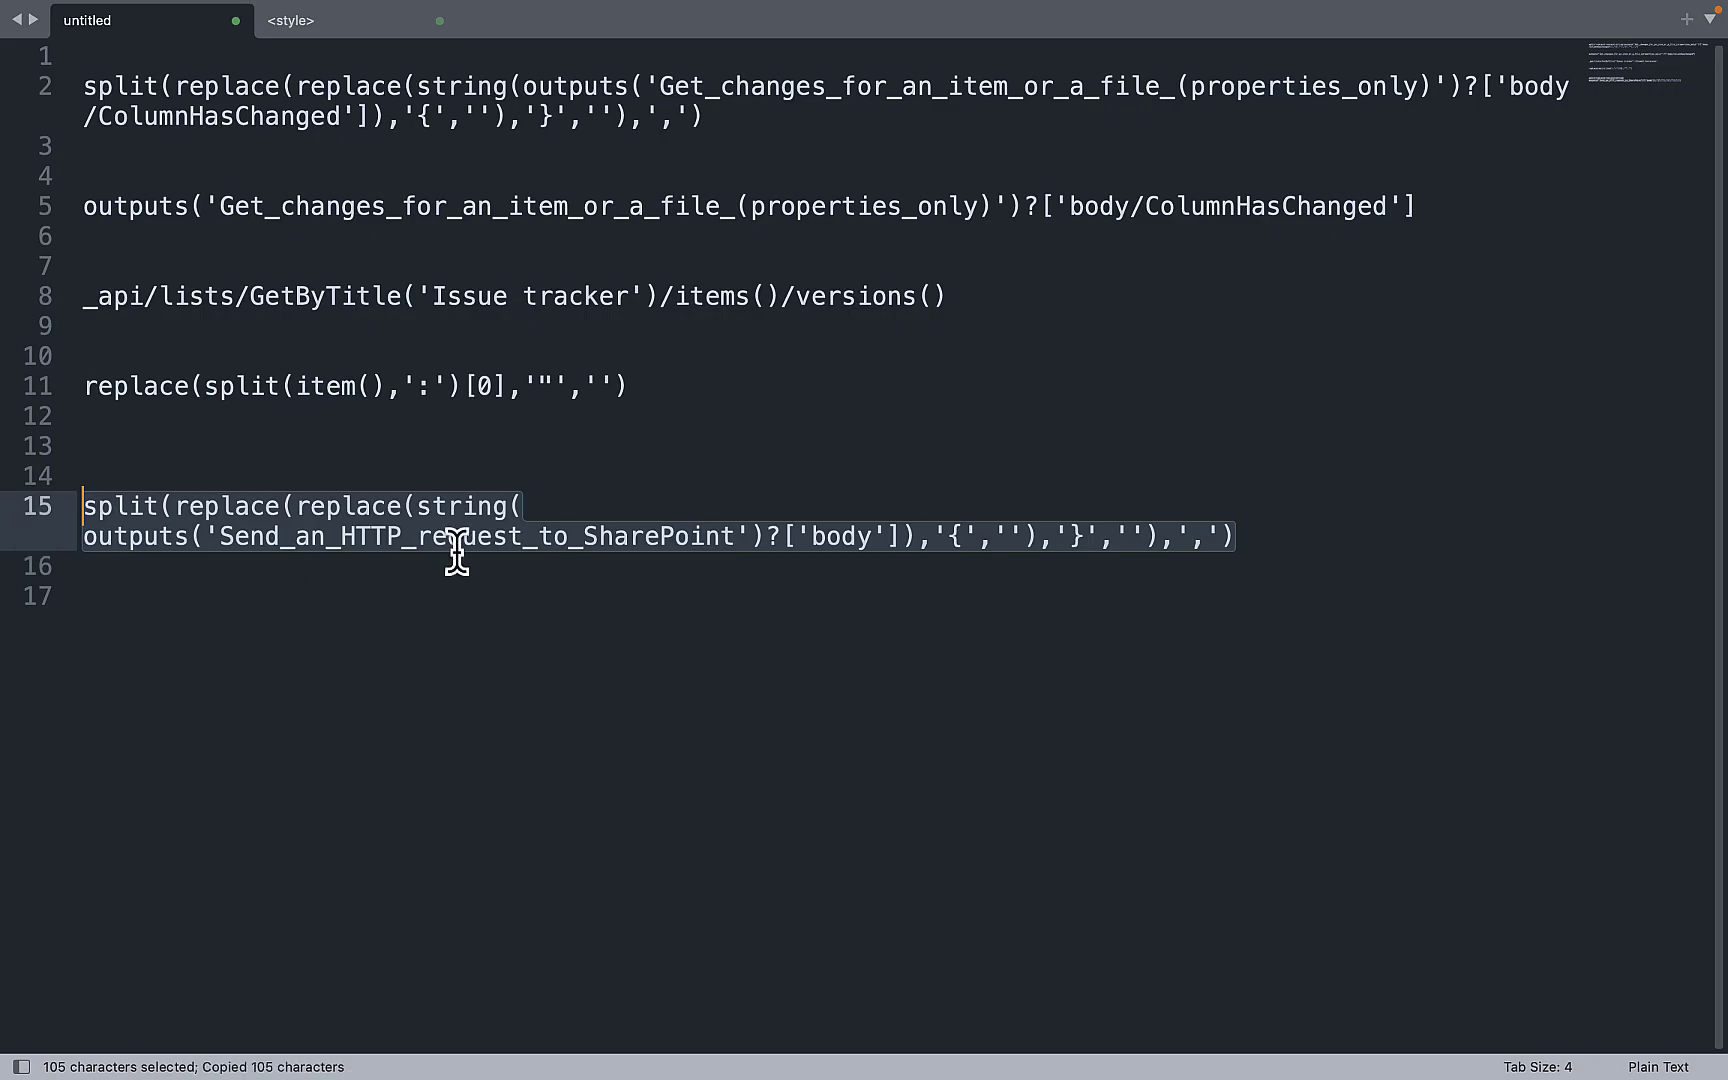
key("super+Tab")
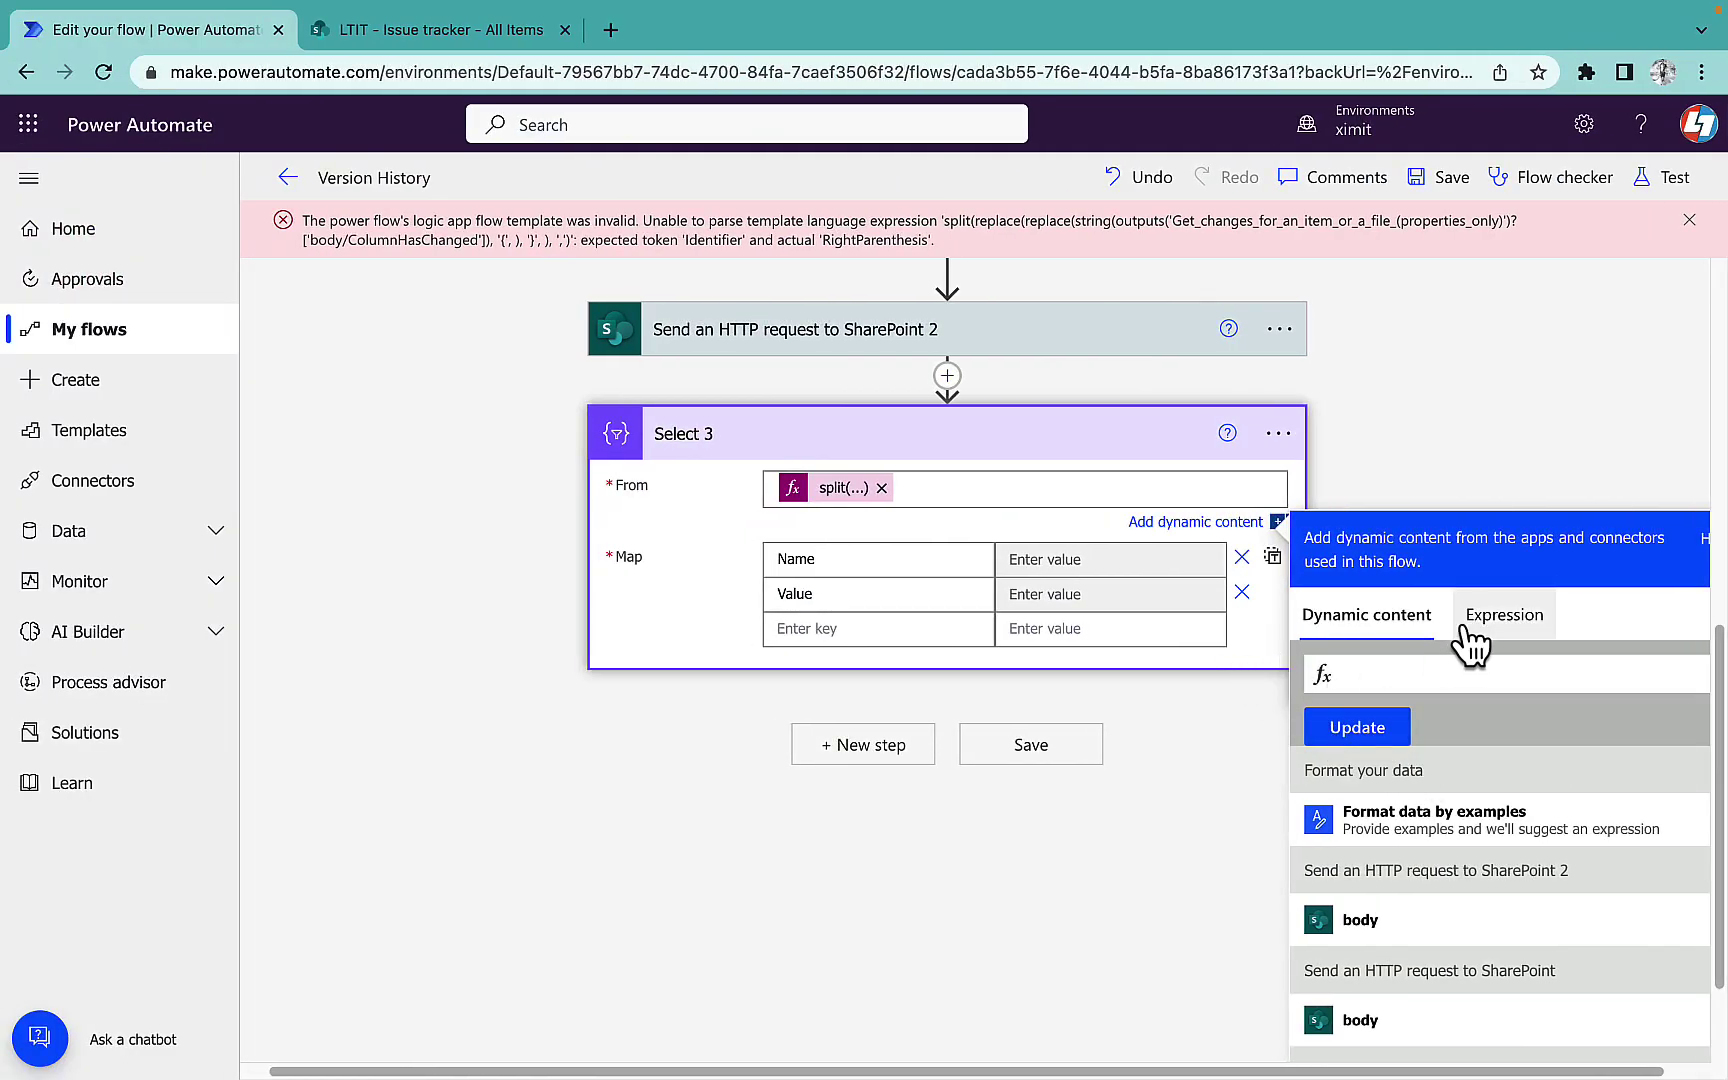
left_click(1466, 630)
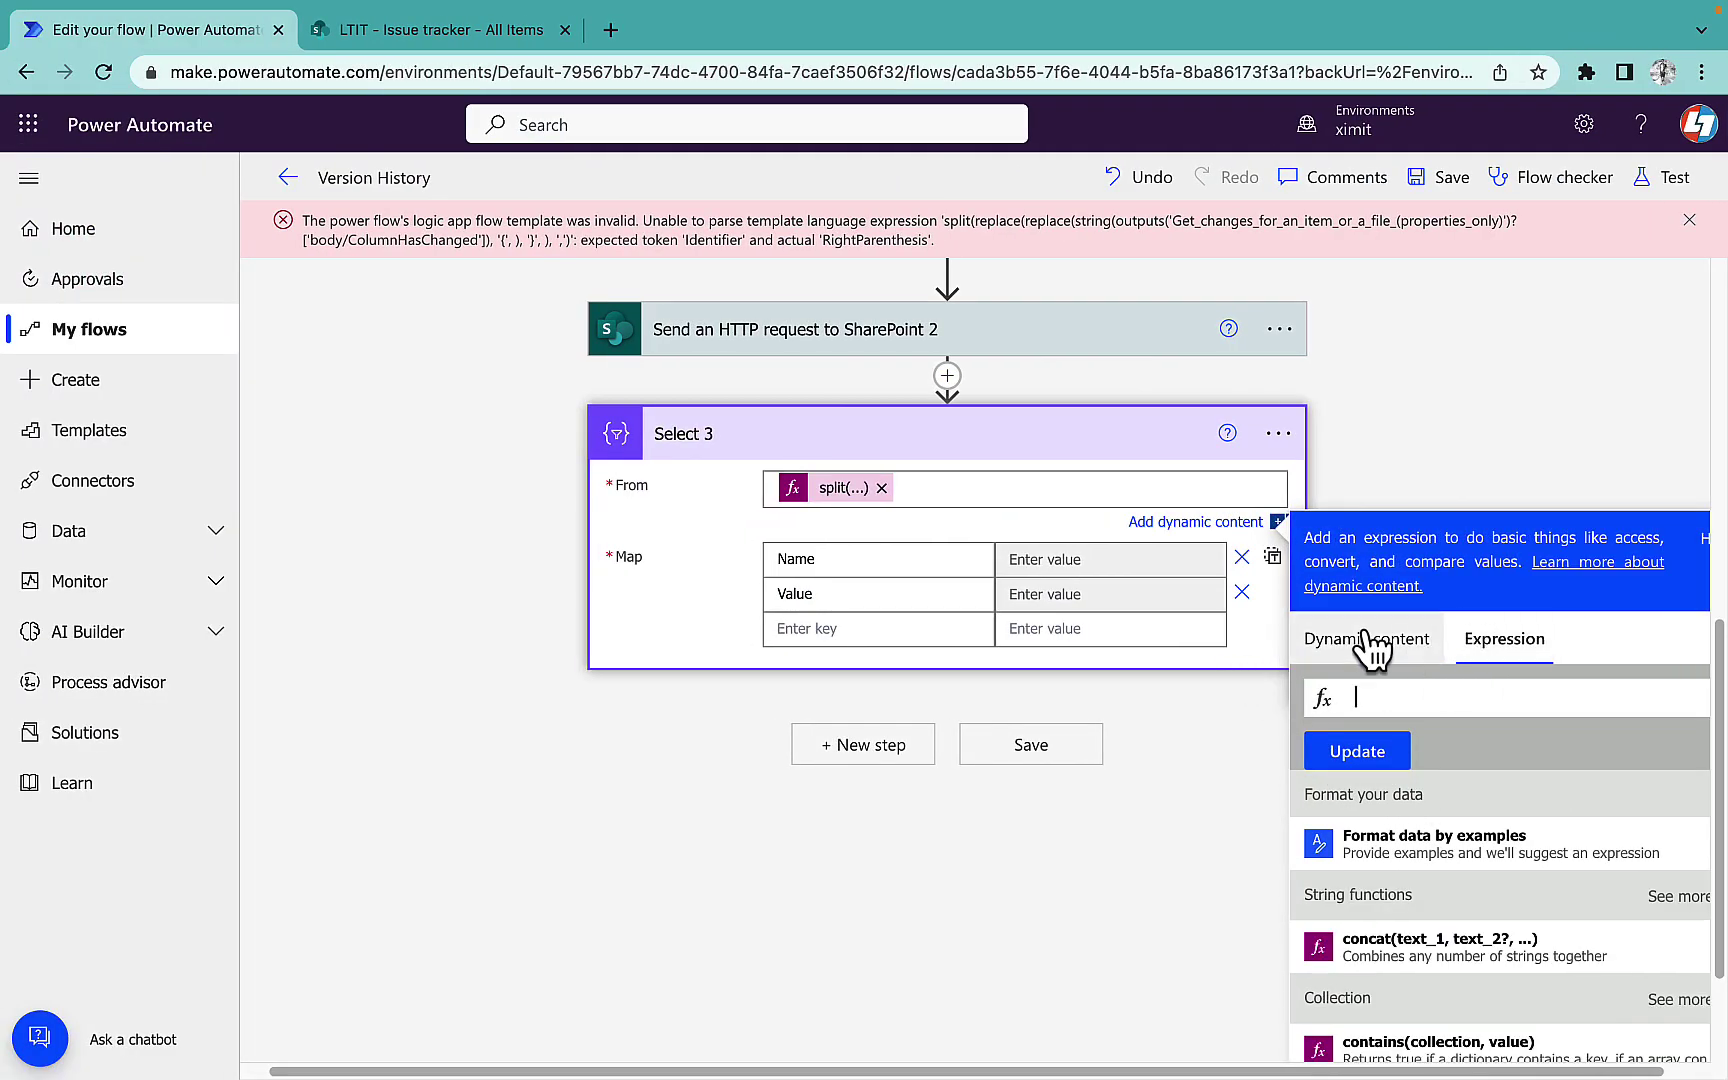
left_click(881, 487)
left_click(1500, 612)
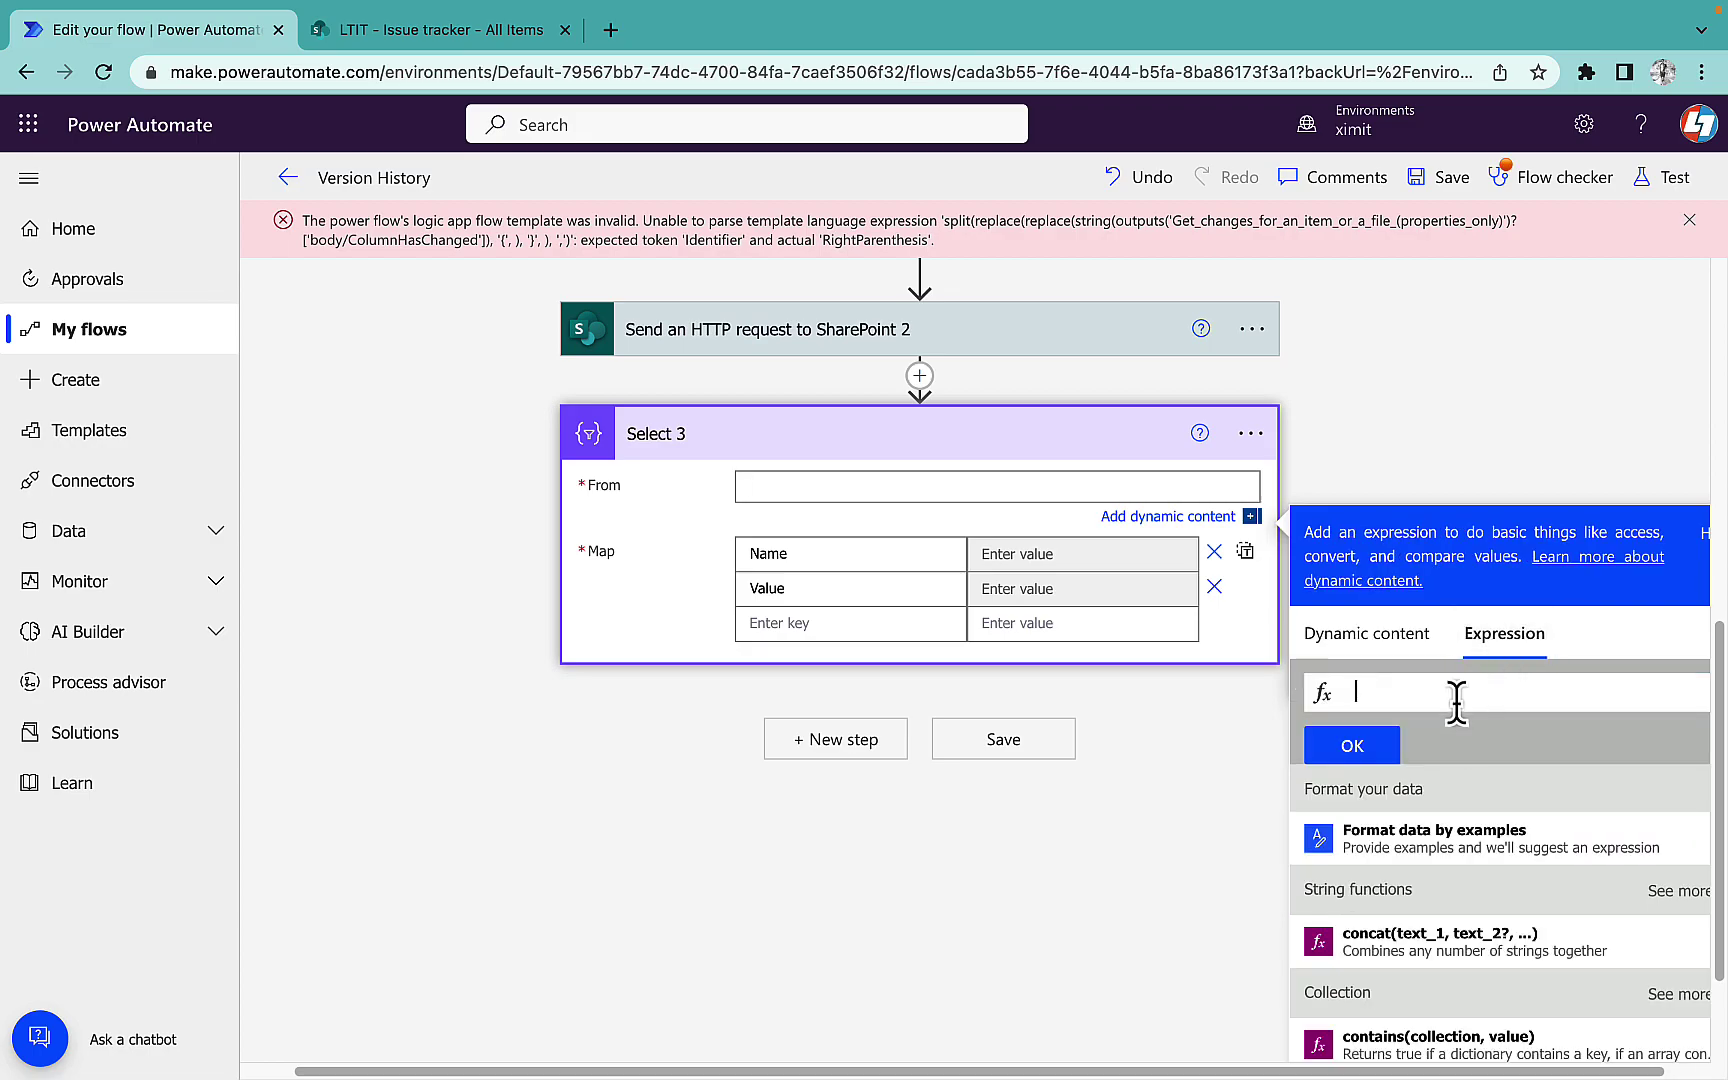
key("ctrl+v")
left_click(1352, 745)
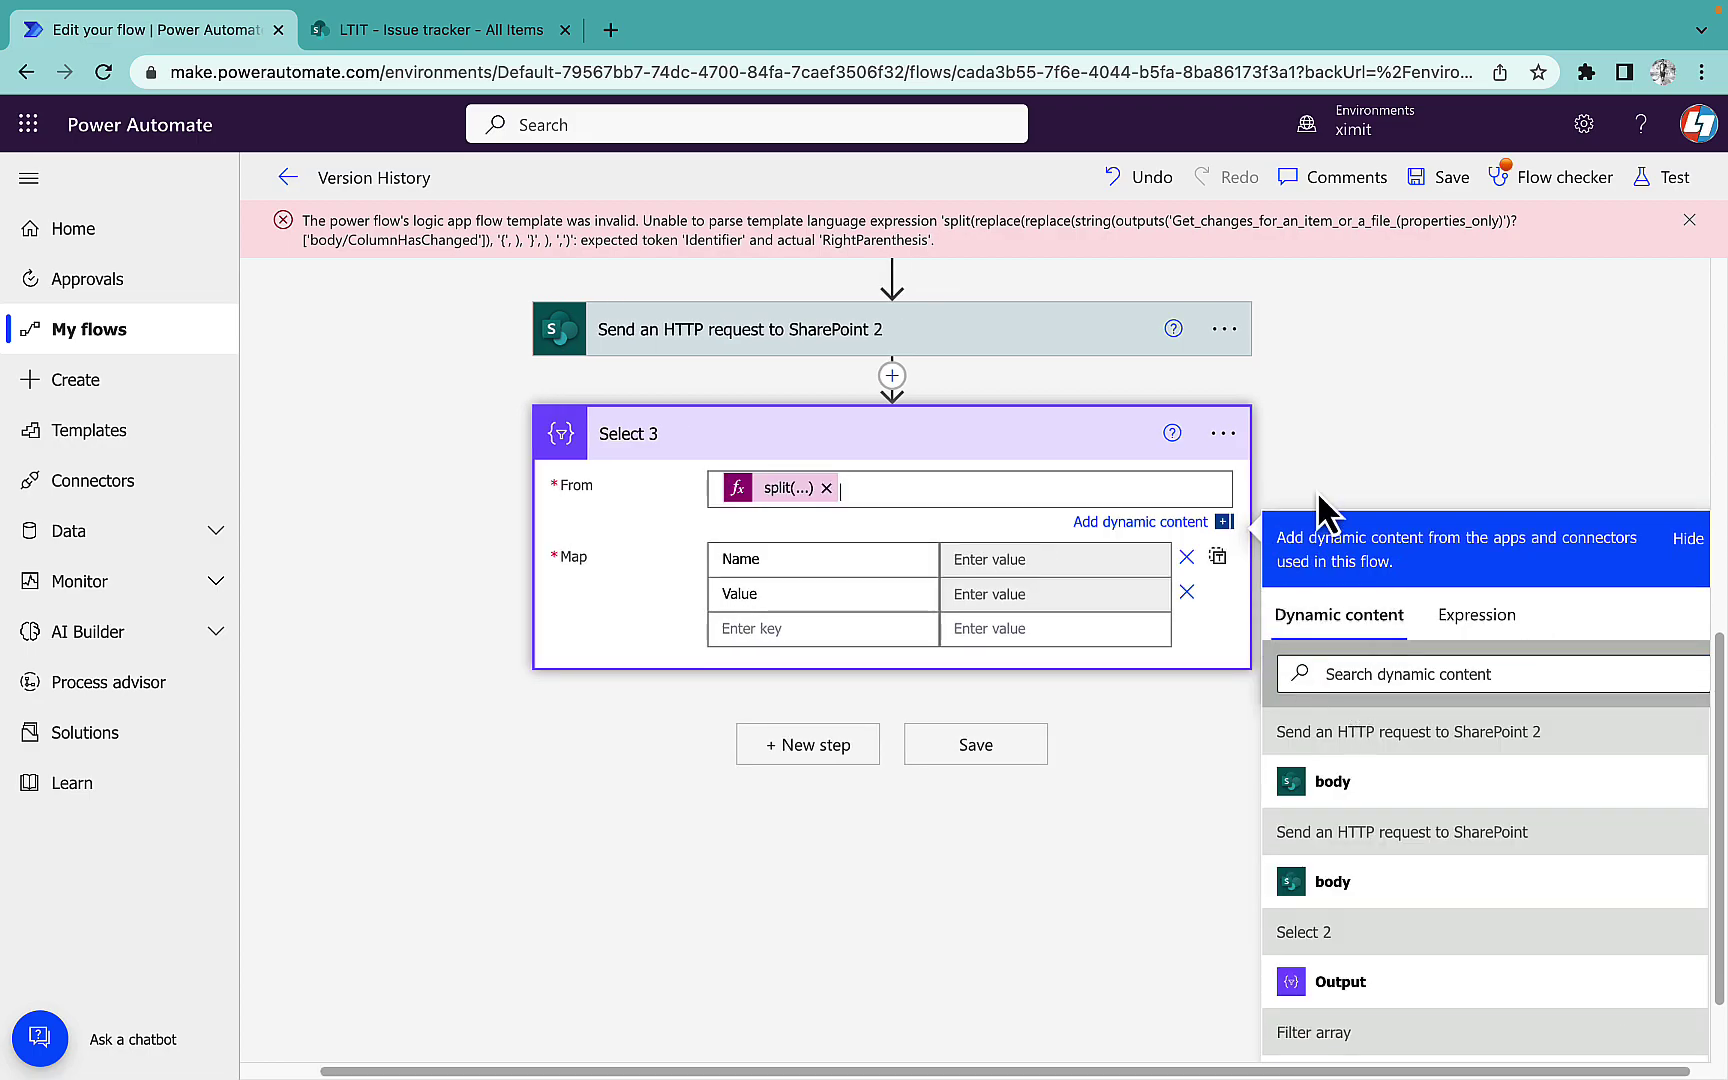
left_click(1457, 406)
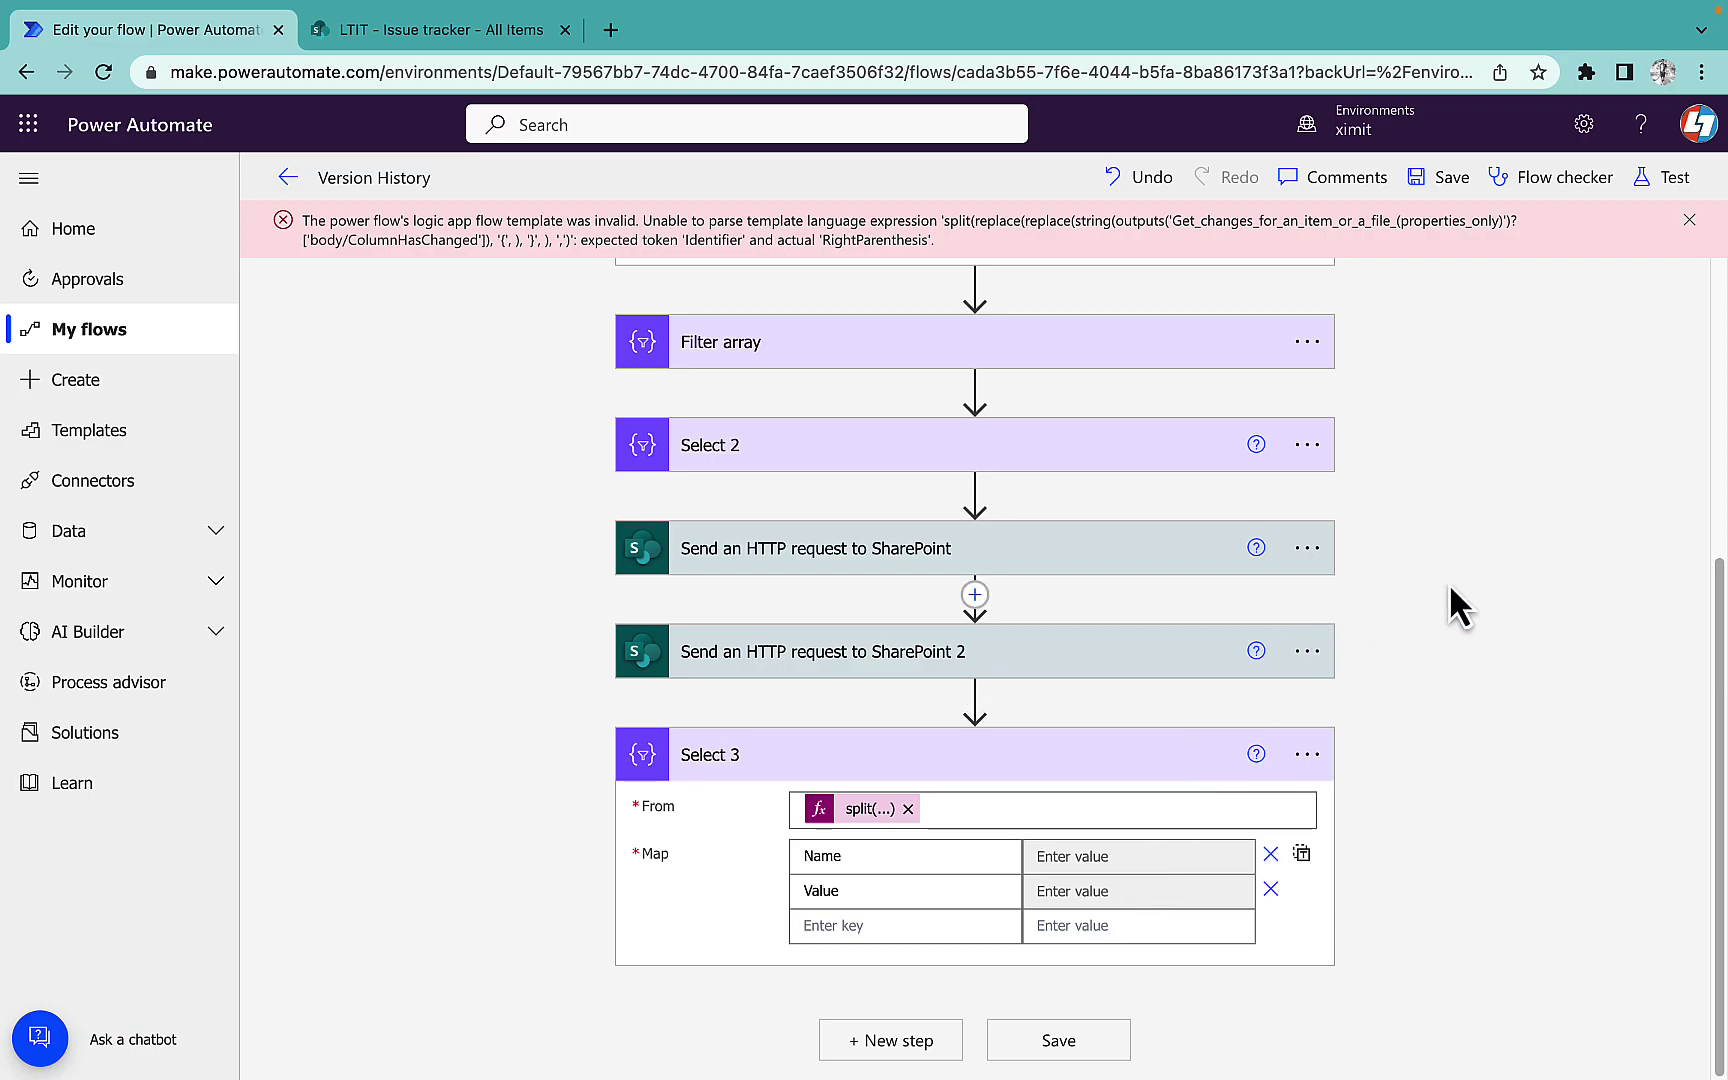
- Copy the replace(split(item(),':')[0],'"','') expression from the Name value in the first Select action's map
scroll(1080, 540, "up", 1)
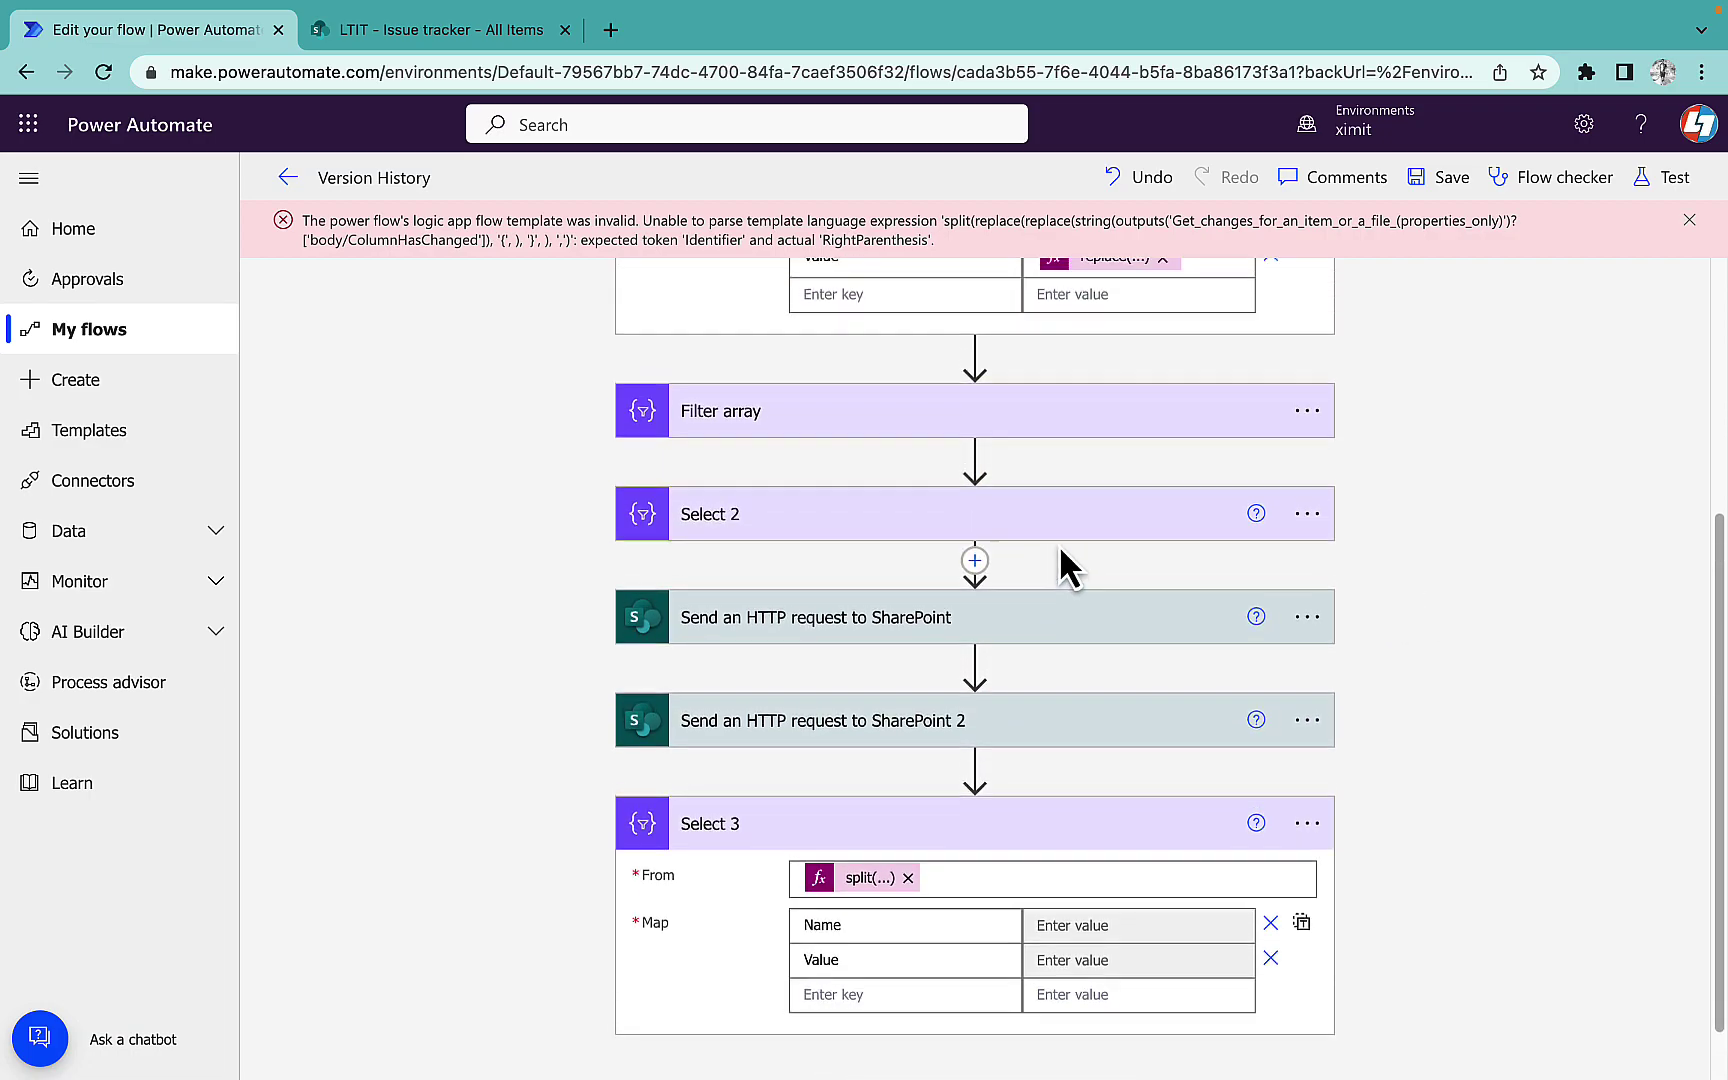
scroll(1061, 563, "up", 4)
left_click(1110, 565)
left_click_drag(1663, 841, 1274, 841)
key("ctrl+c")
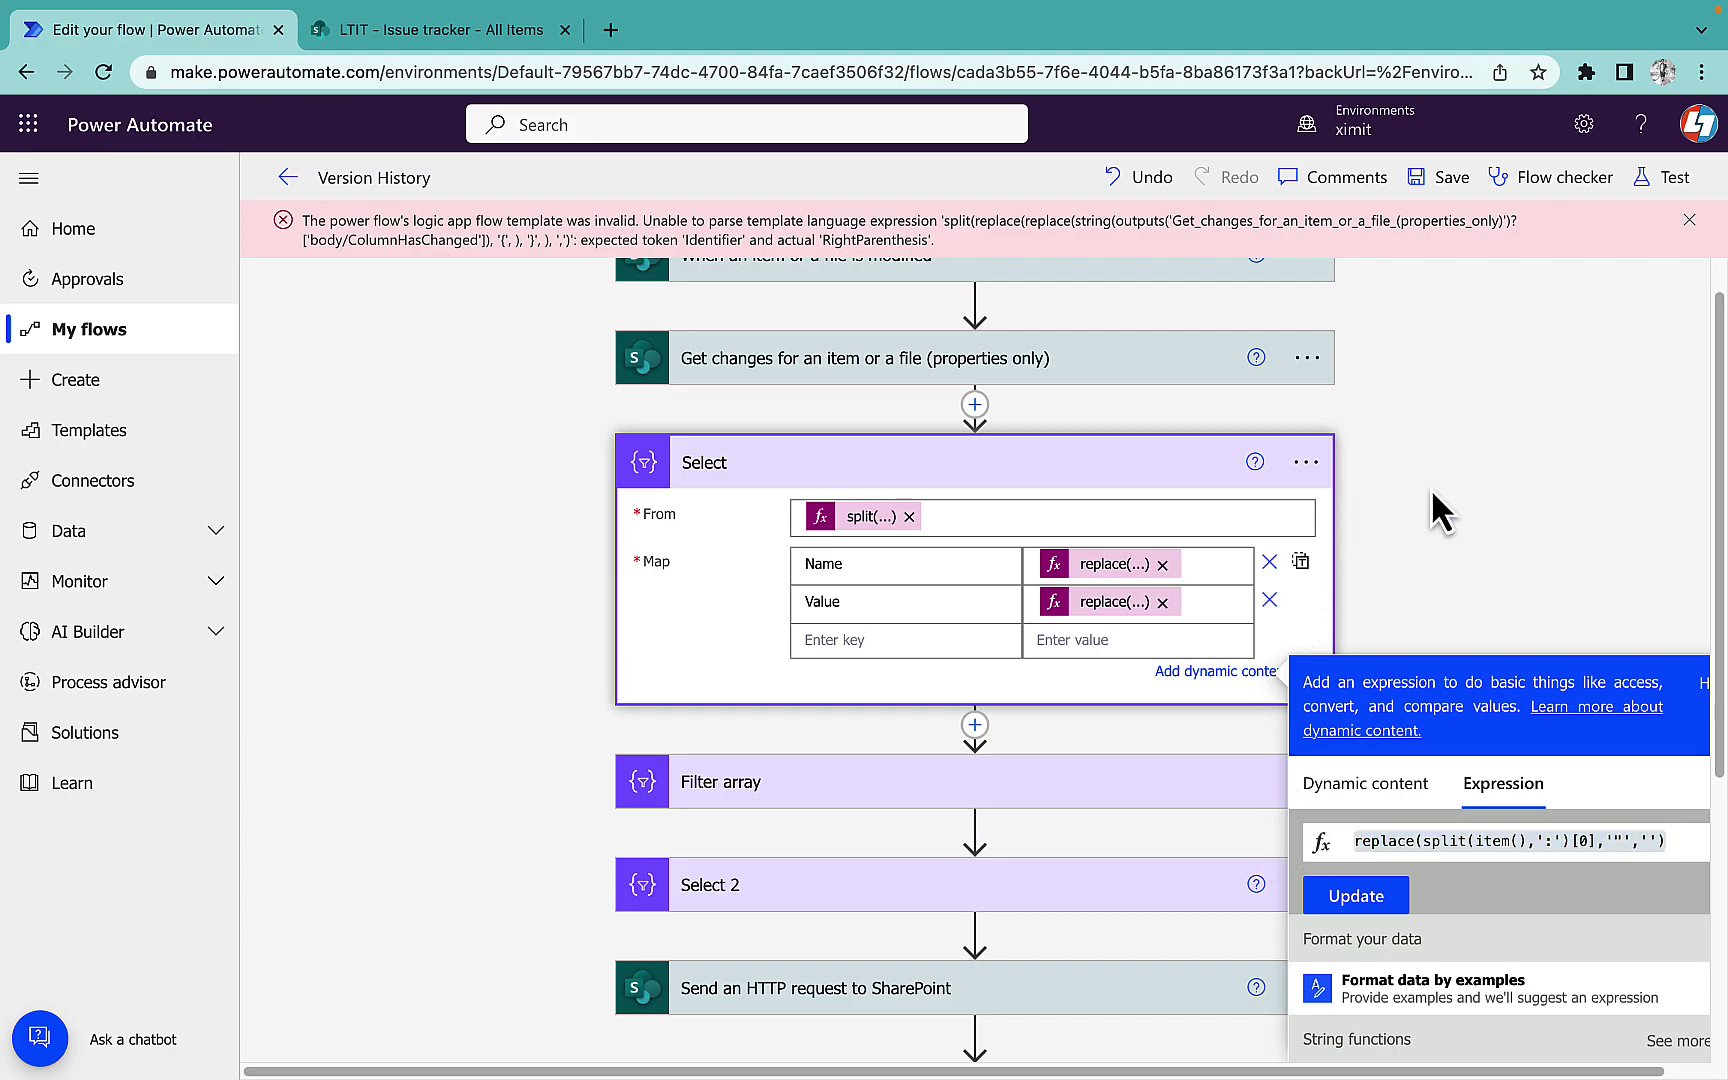
left_click(1432, 545)
scroll(1430, 565, "down", 5)
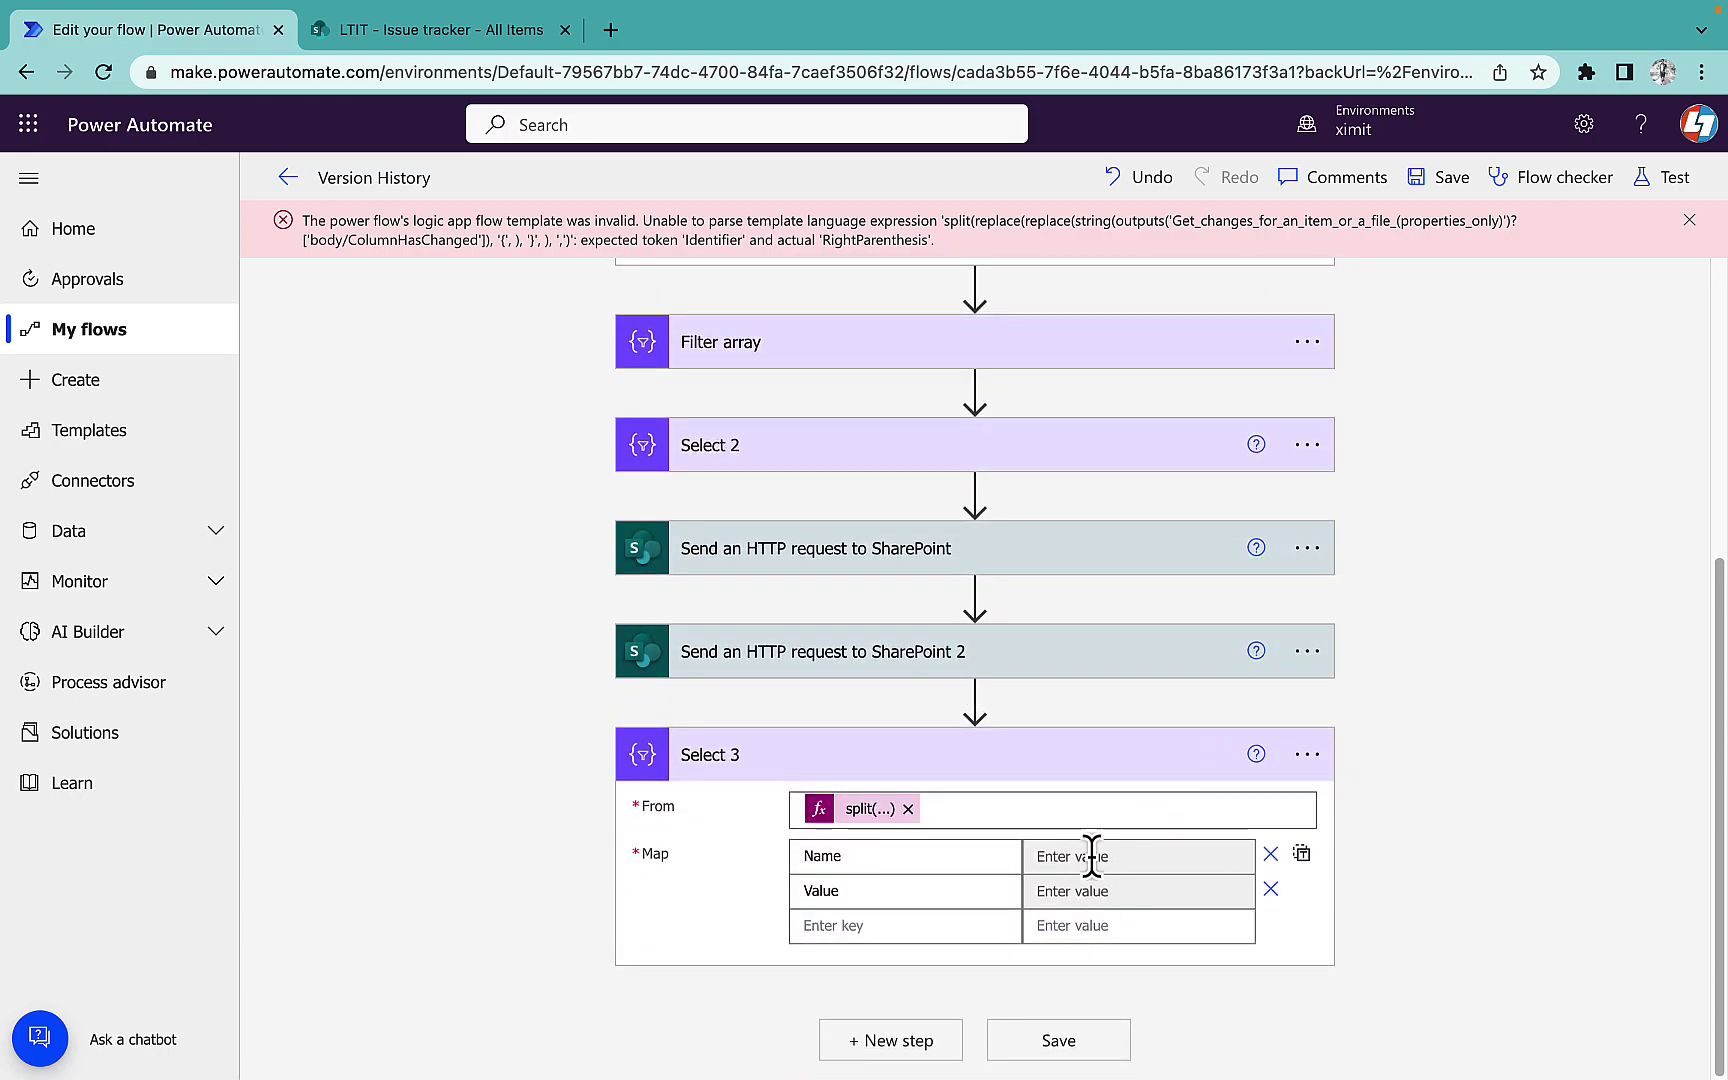
- Remove the Name and Value rows from Select 3's map
left_click(1320, 835)
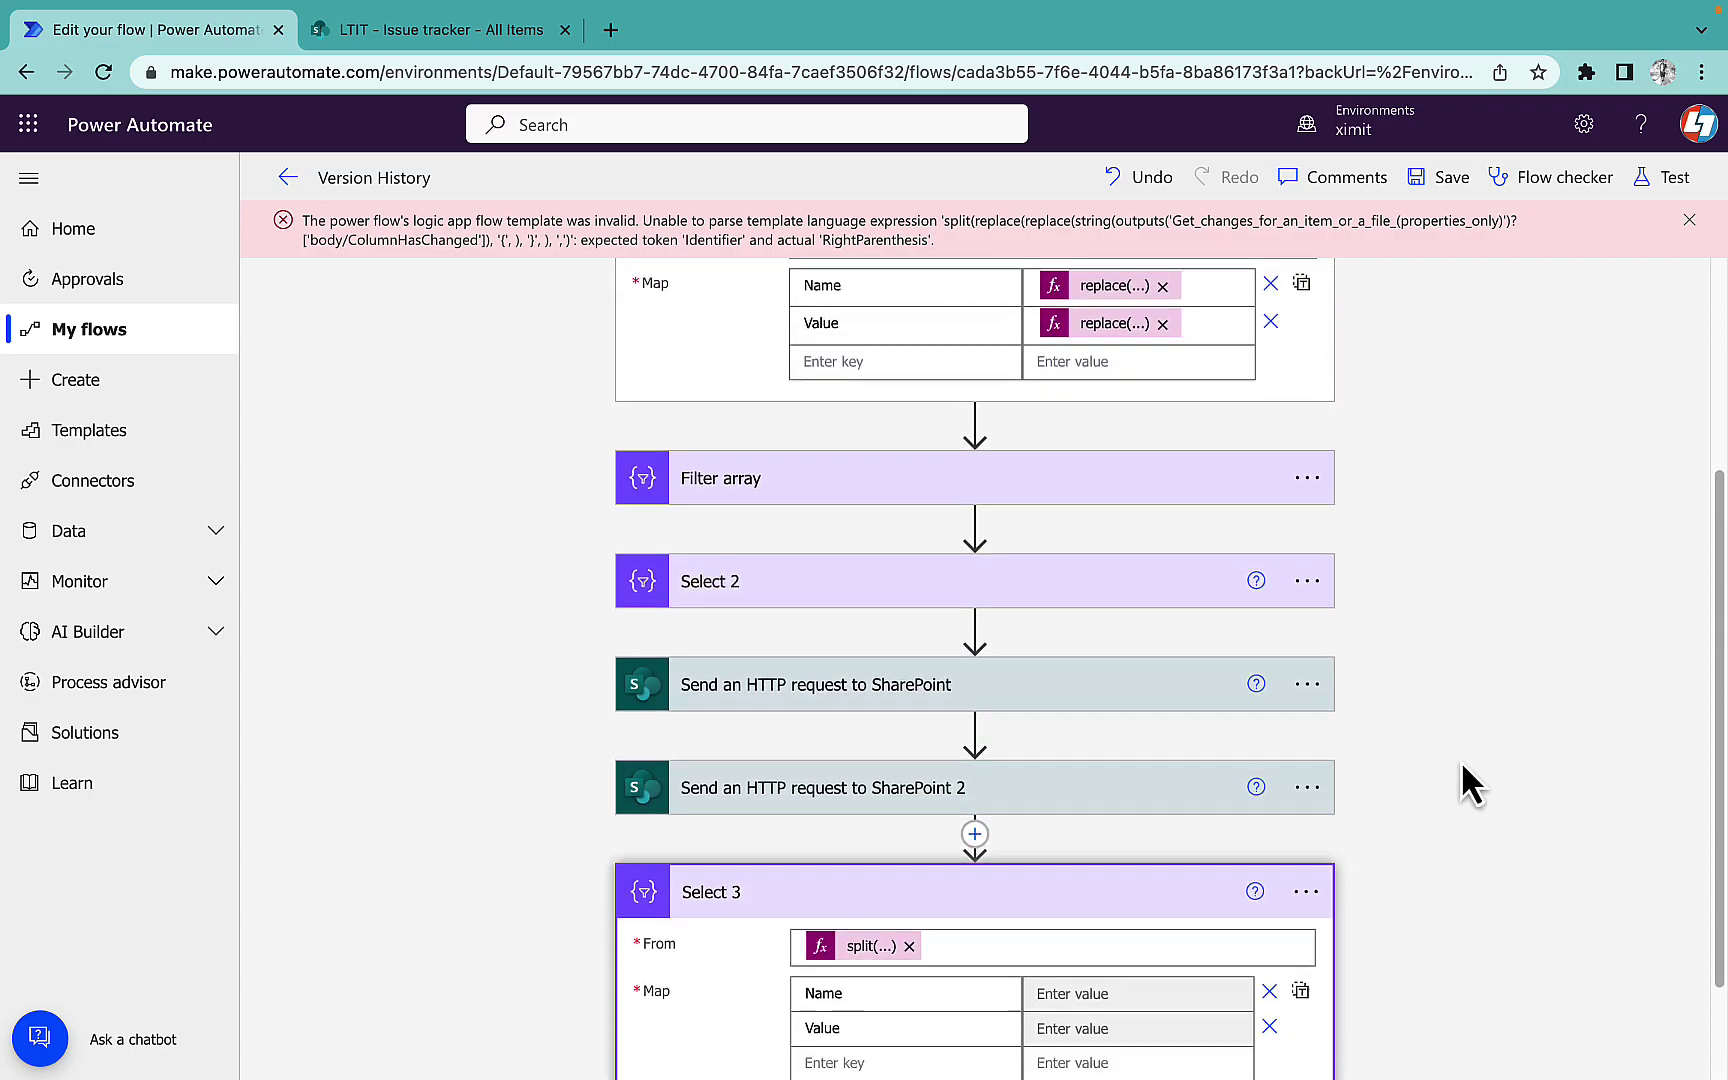
left_click(1269, 853)
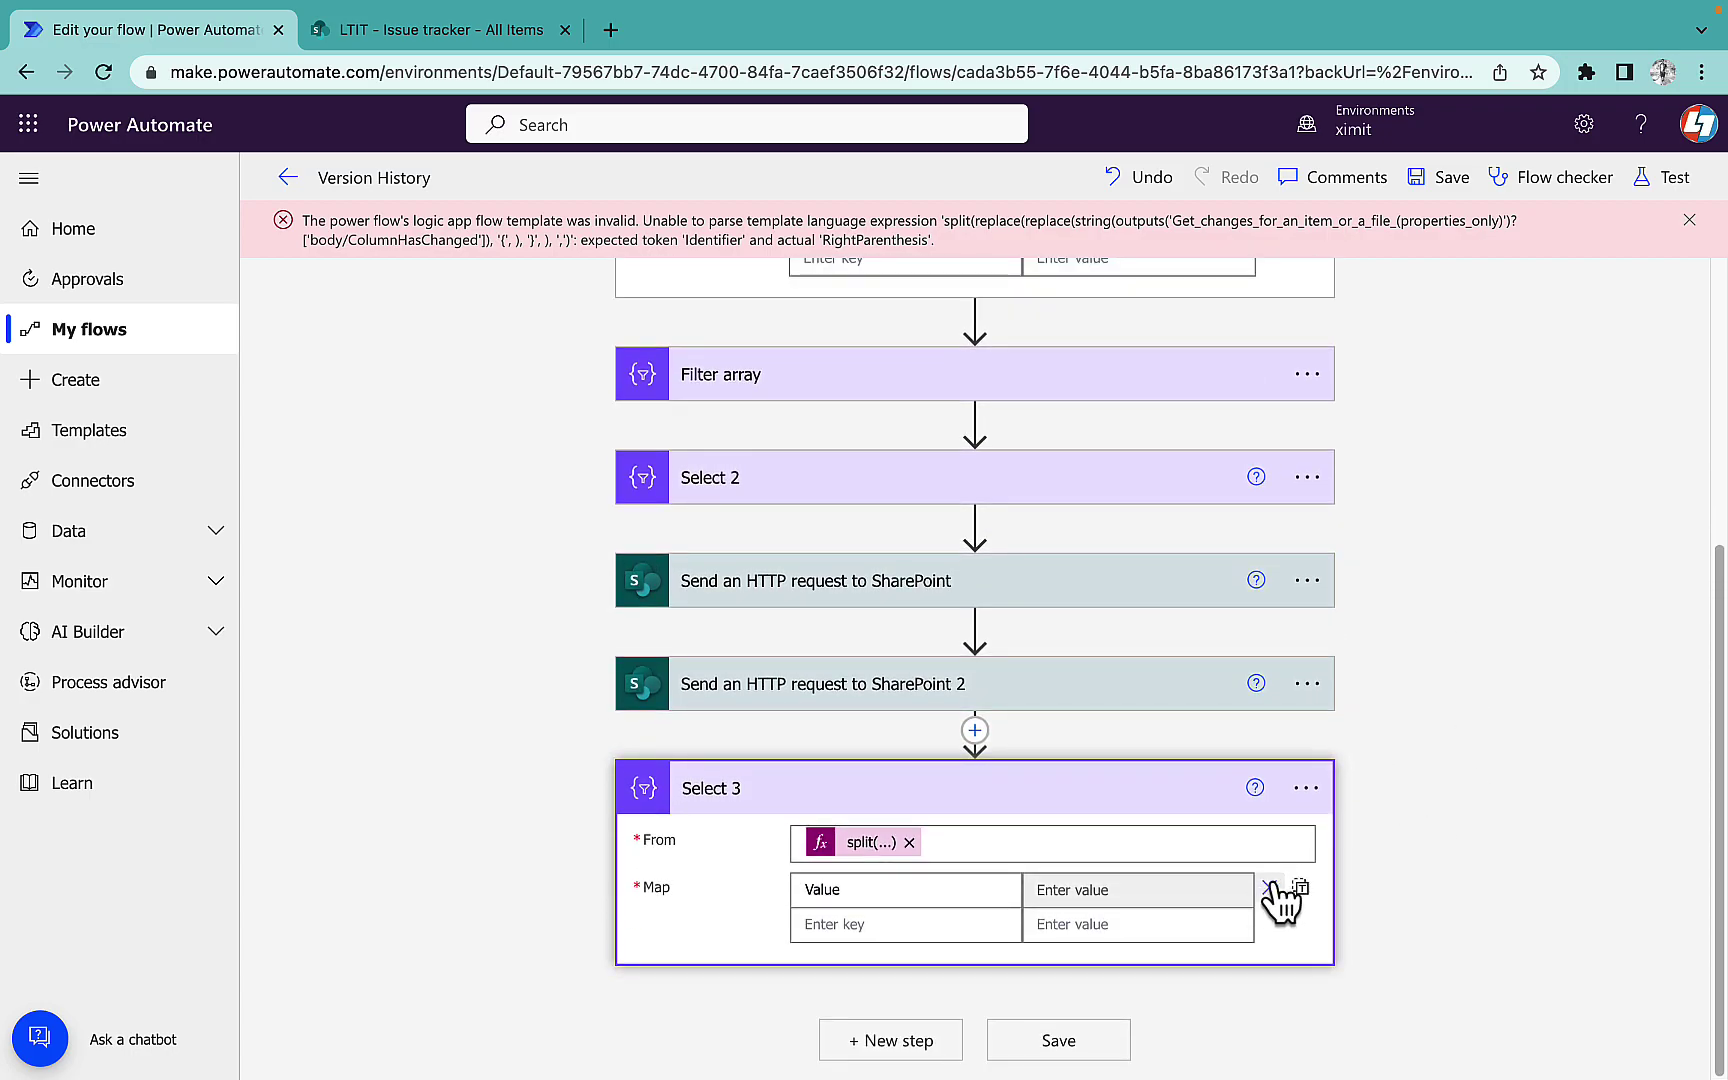
left_click(1270, 890)
- Add a Title key to Select 3's map with the copied expression replace(split(item(),':')[0],'"','') as its value
left_click(914, 922)
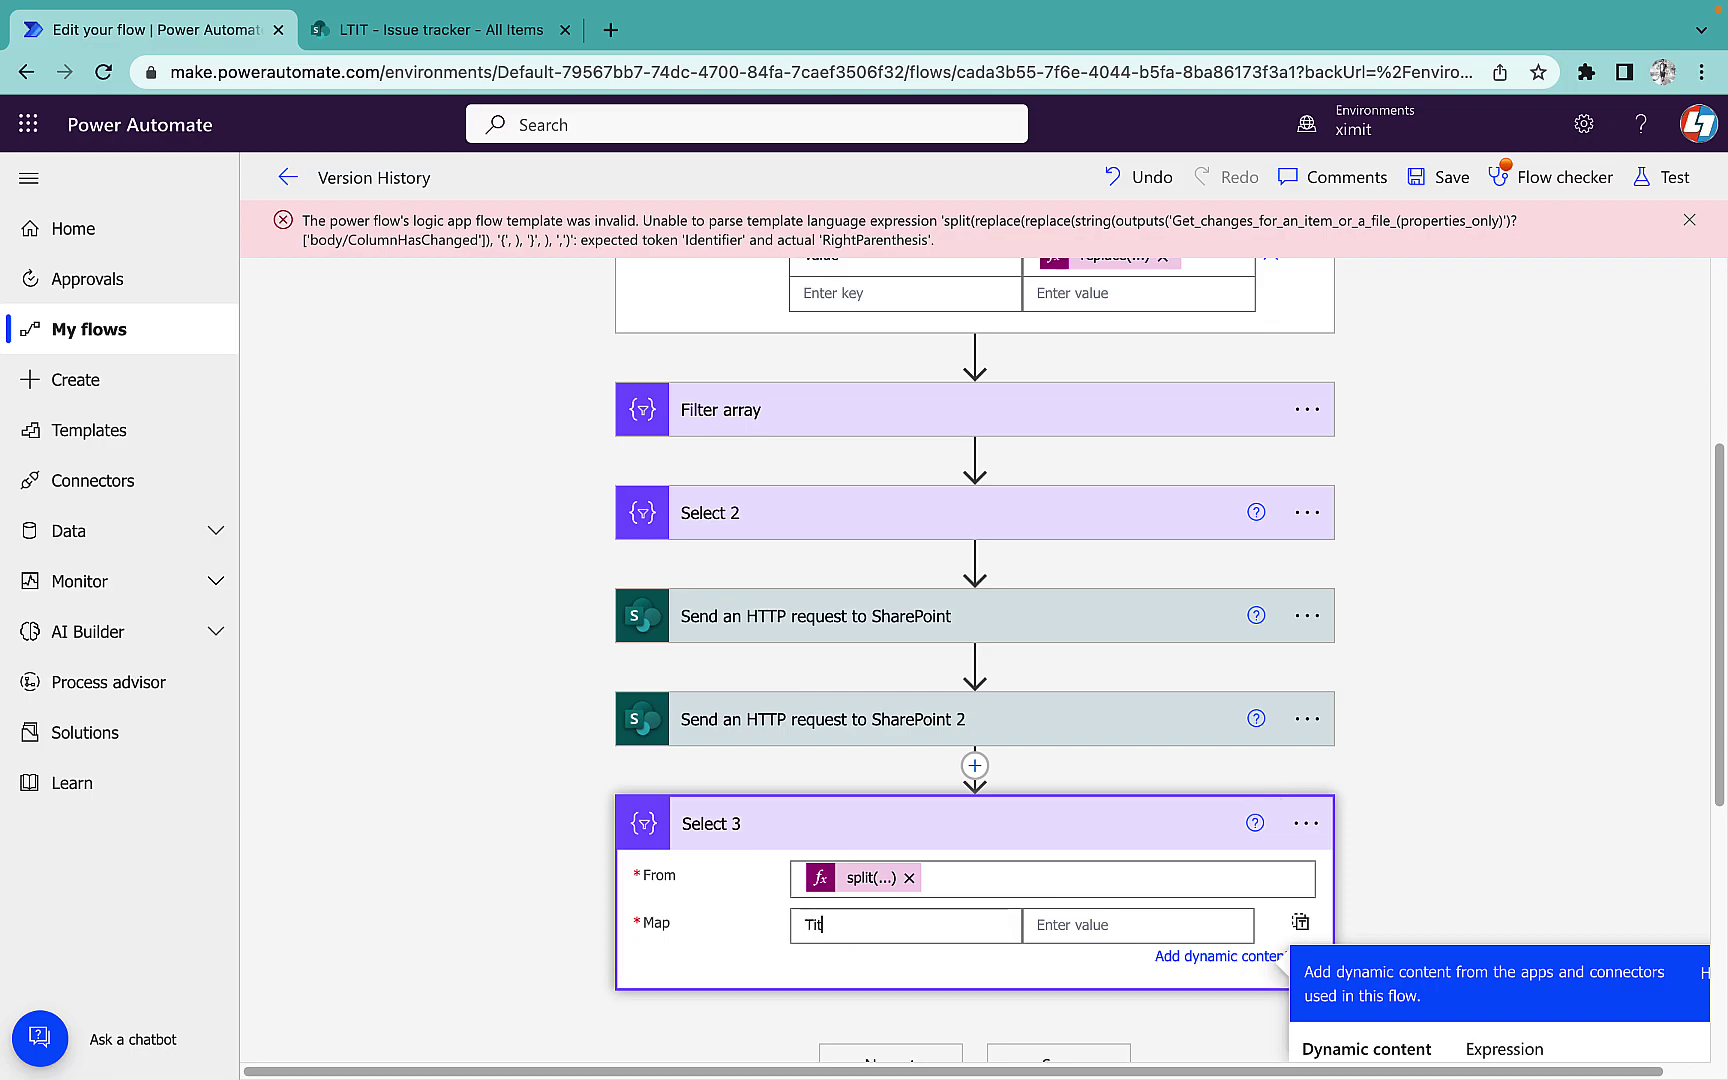
left_click(1130, 926)
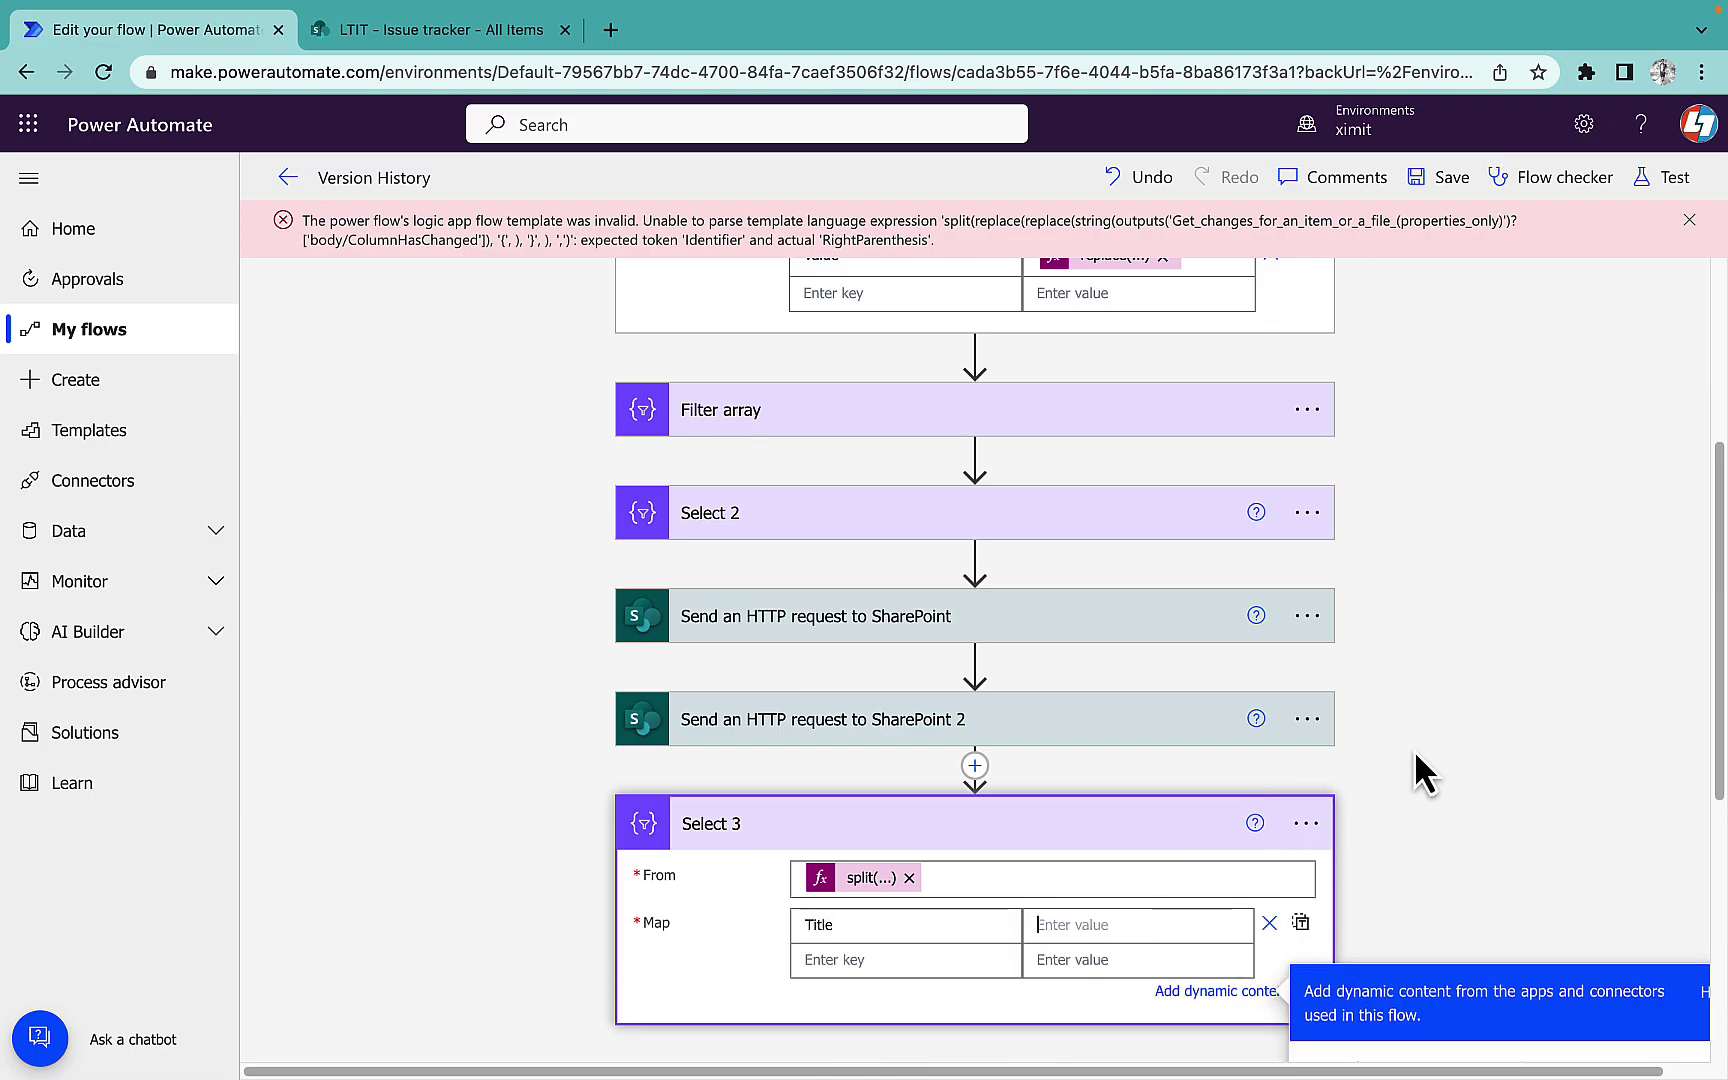
left_click(1500, 668)
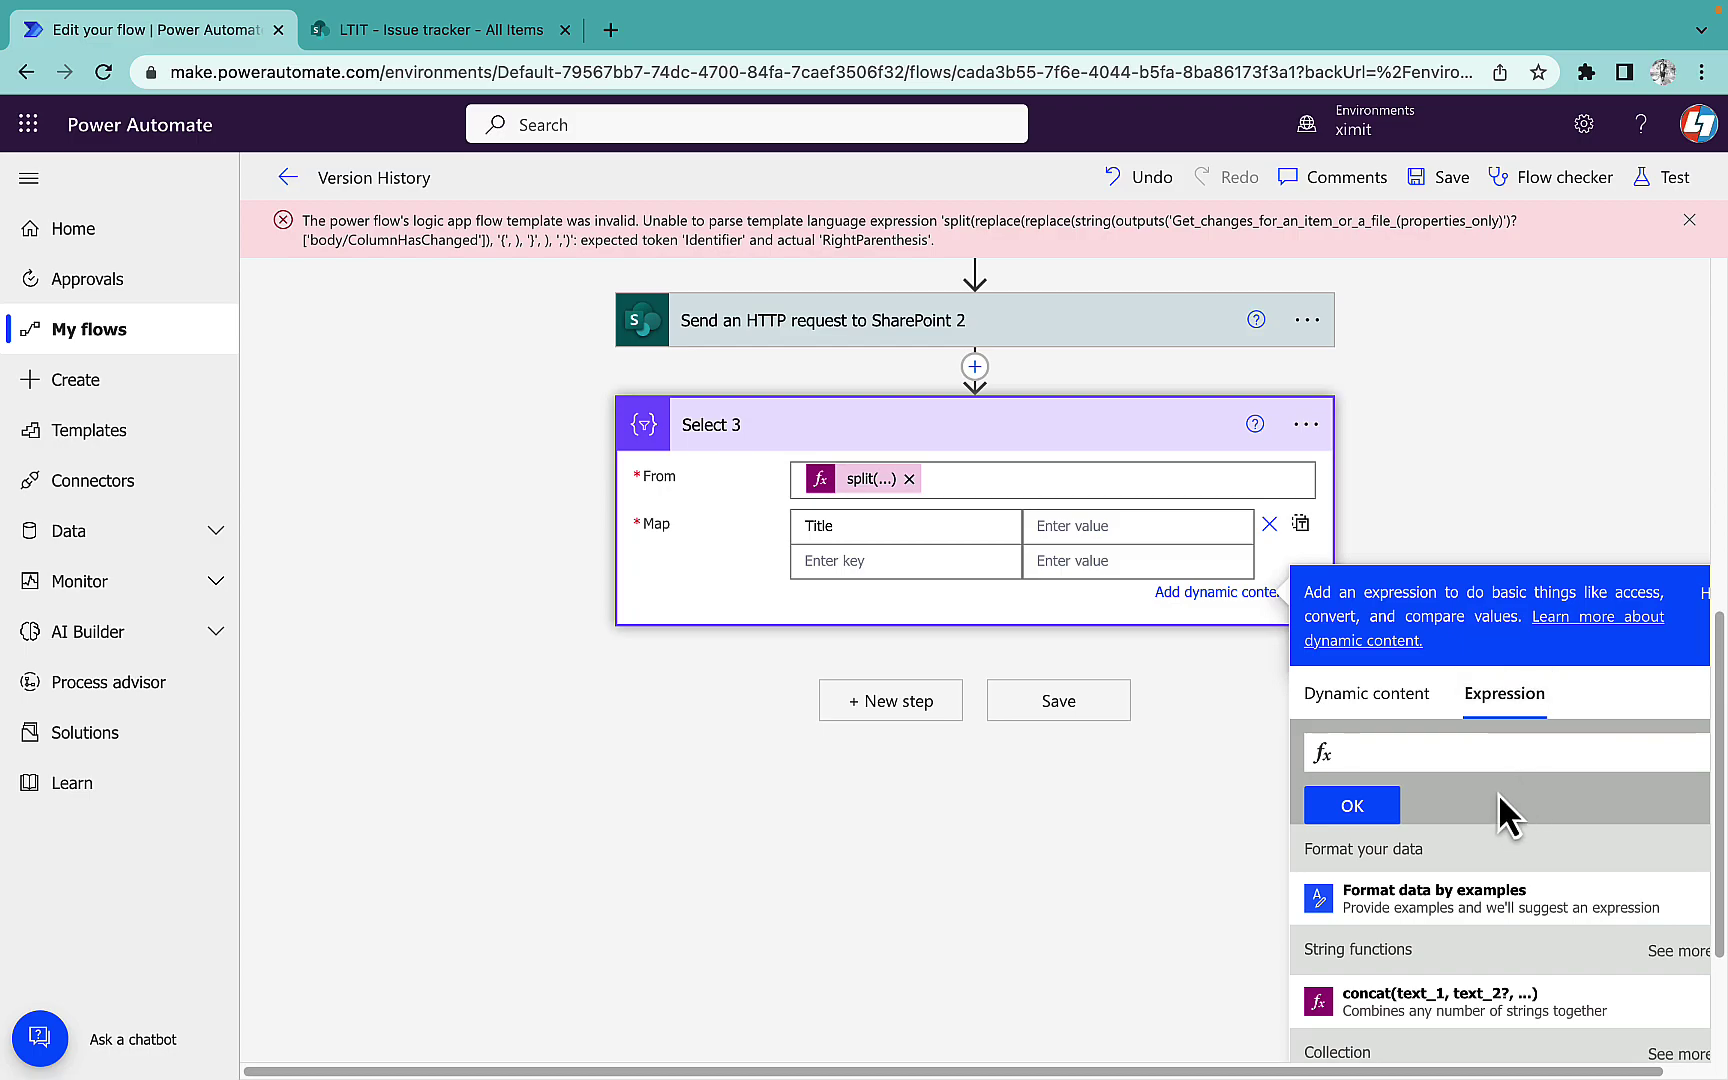
key("ctrl+v")
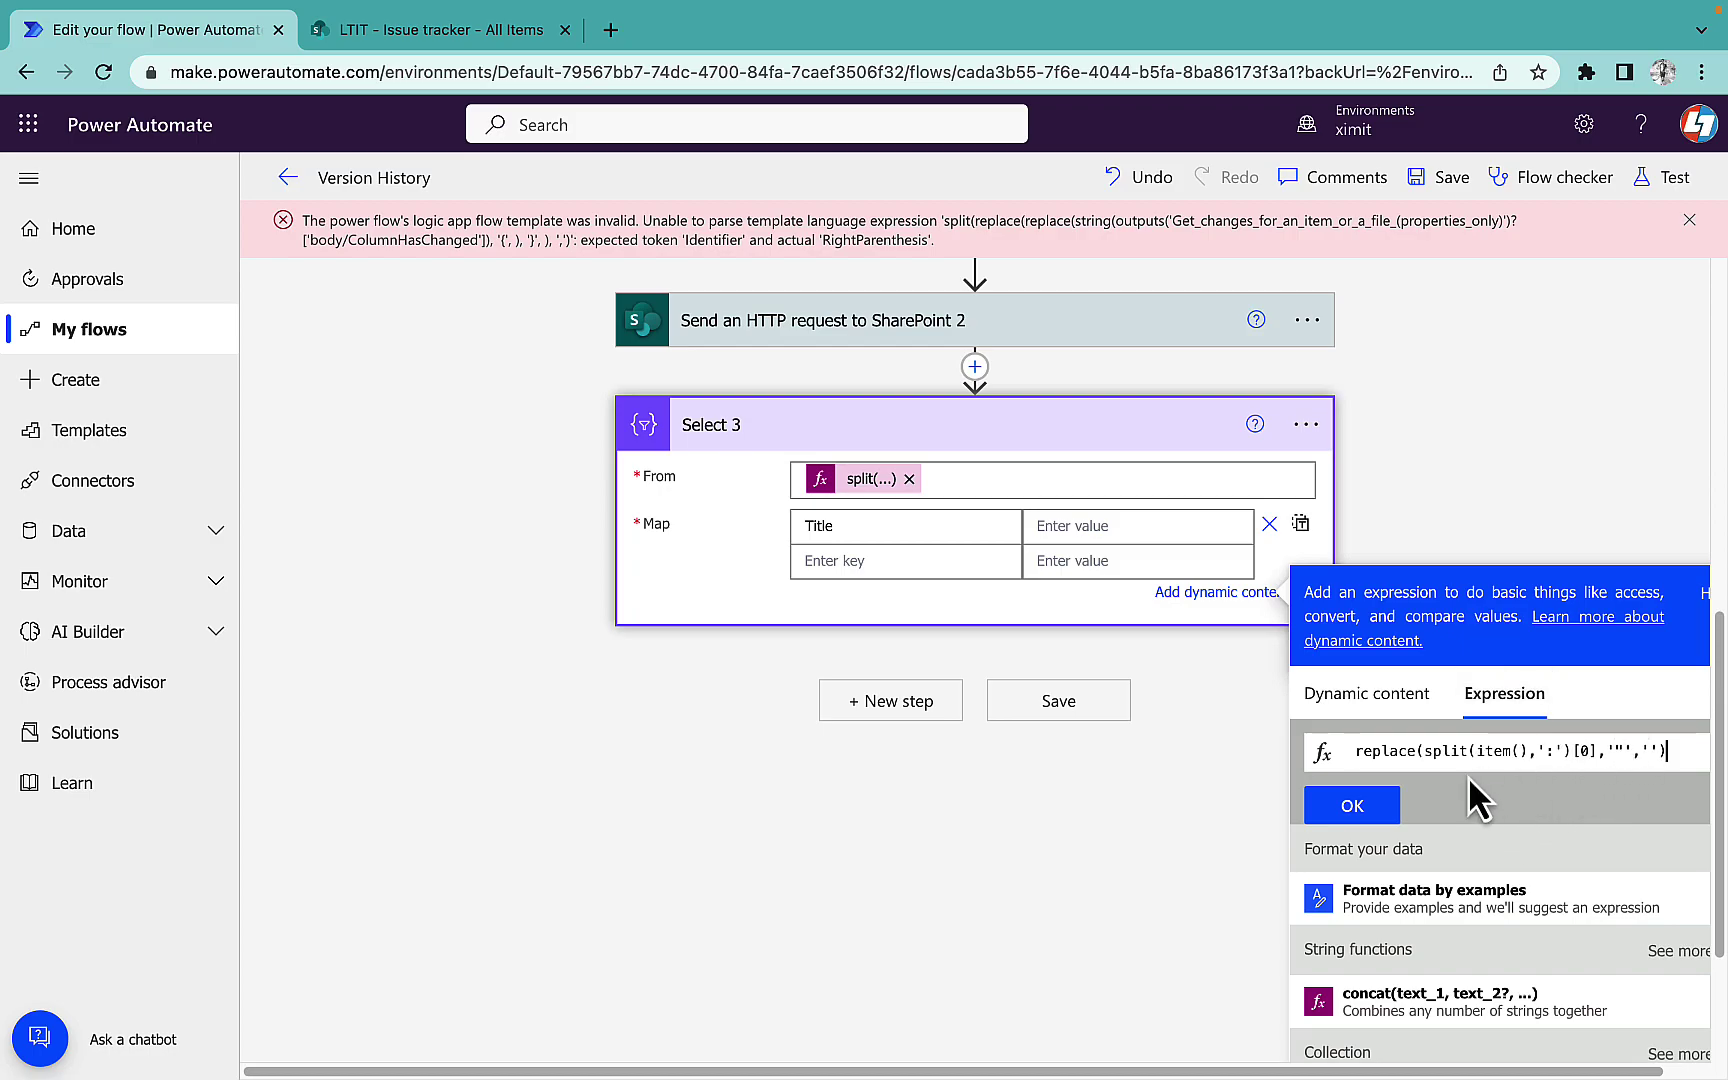
left_click(1362, 808)
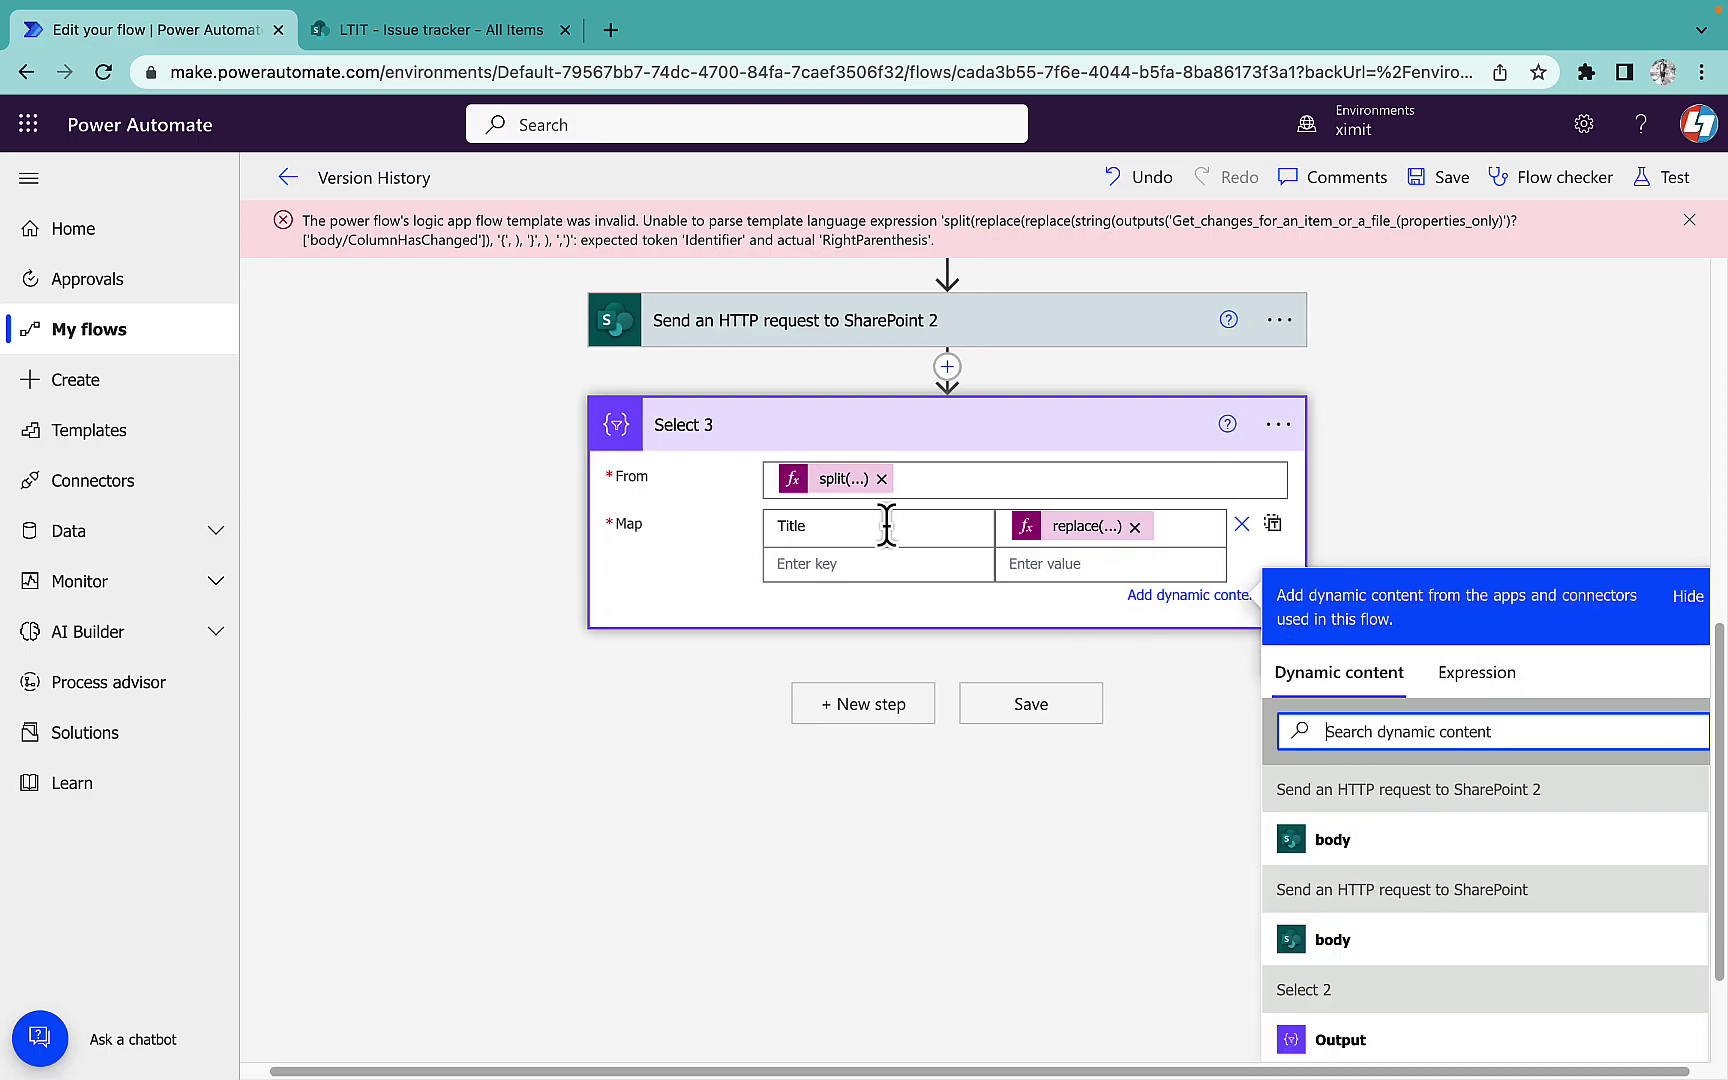
- Add a Previous Value key to Select 3's map with the expression replace(split(item(),':')[1],'"','')
left_click(836, 564)
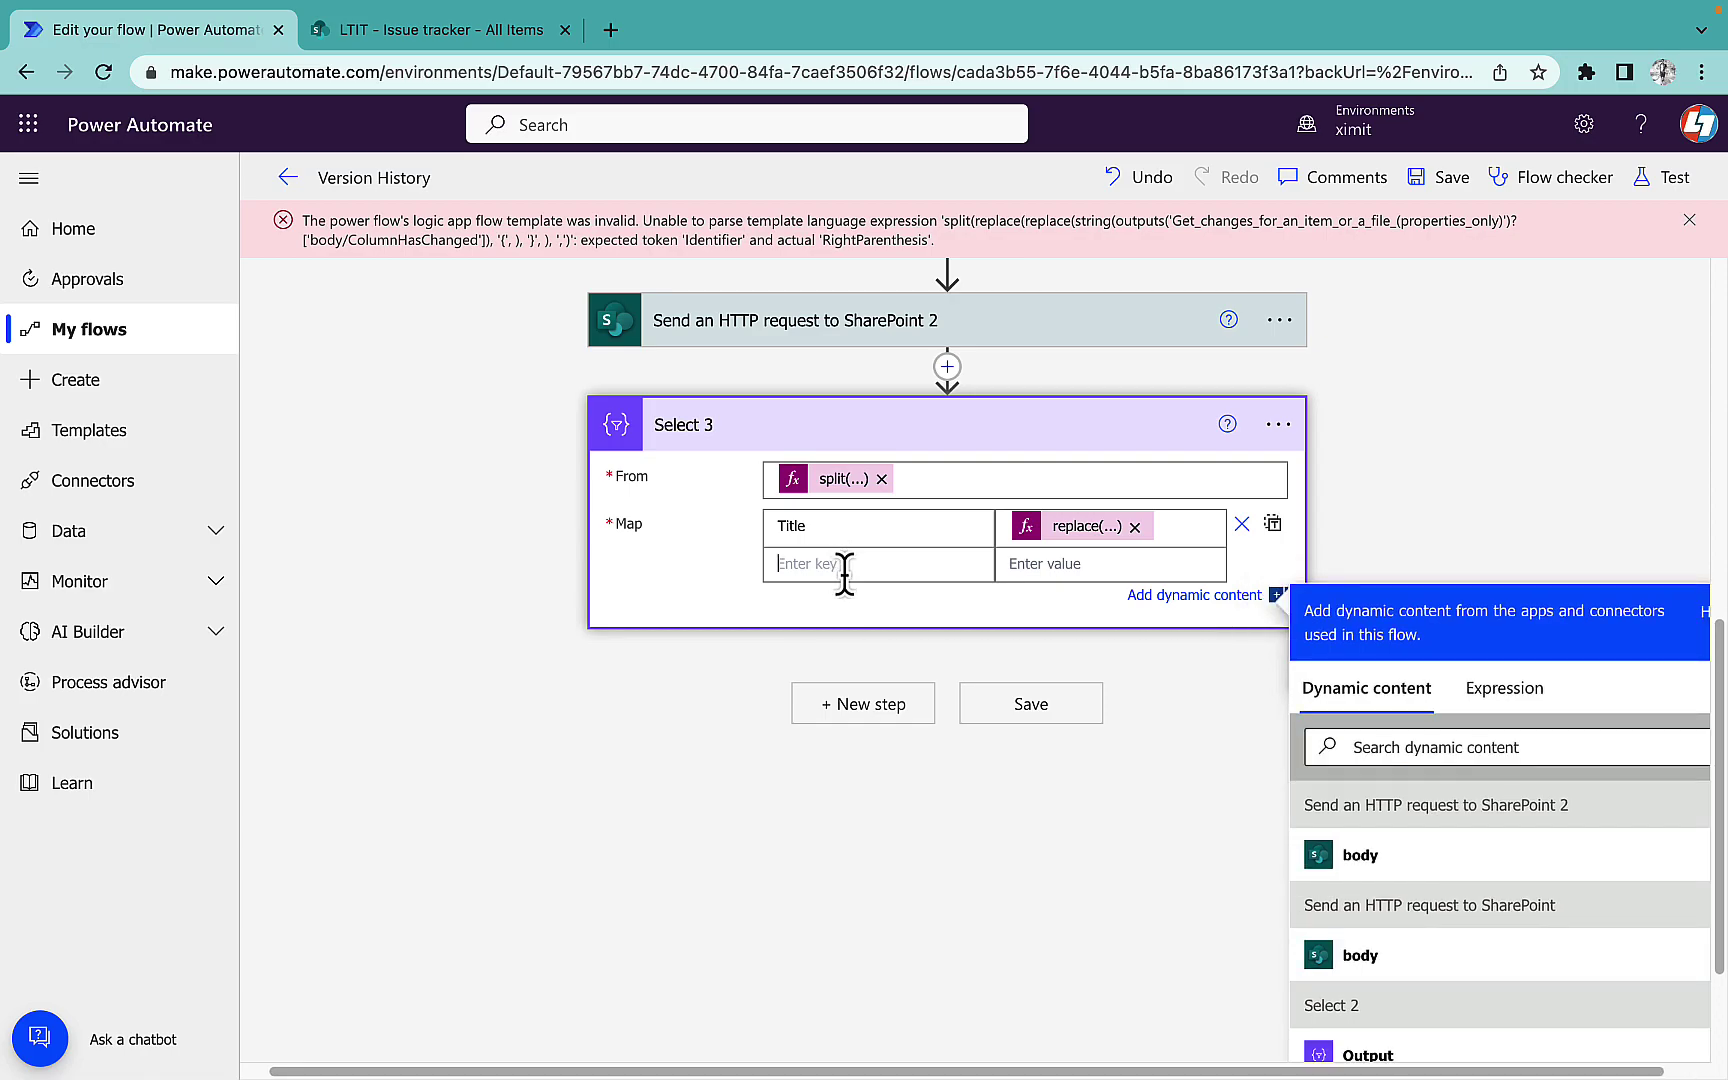
type("Previous Value")
left_click(1047, 566)
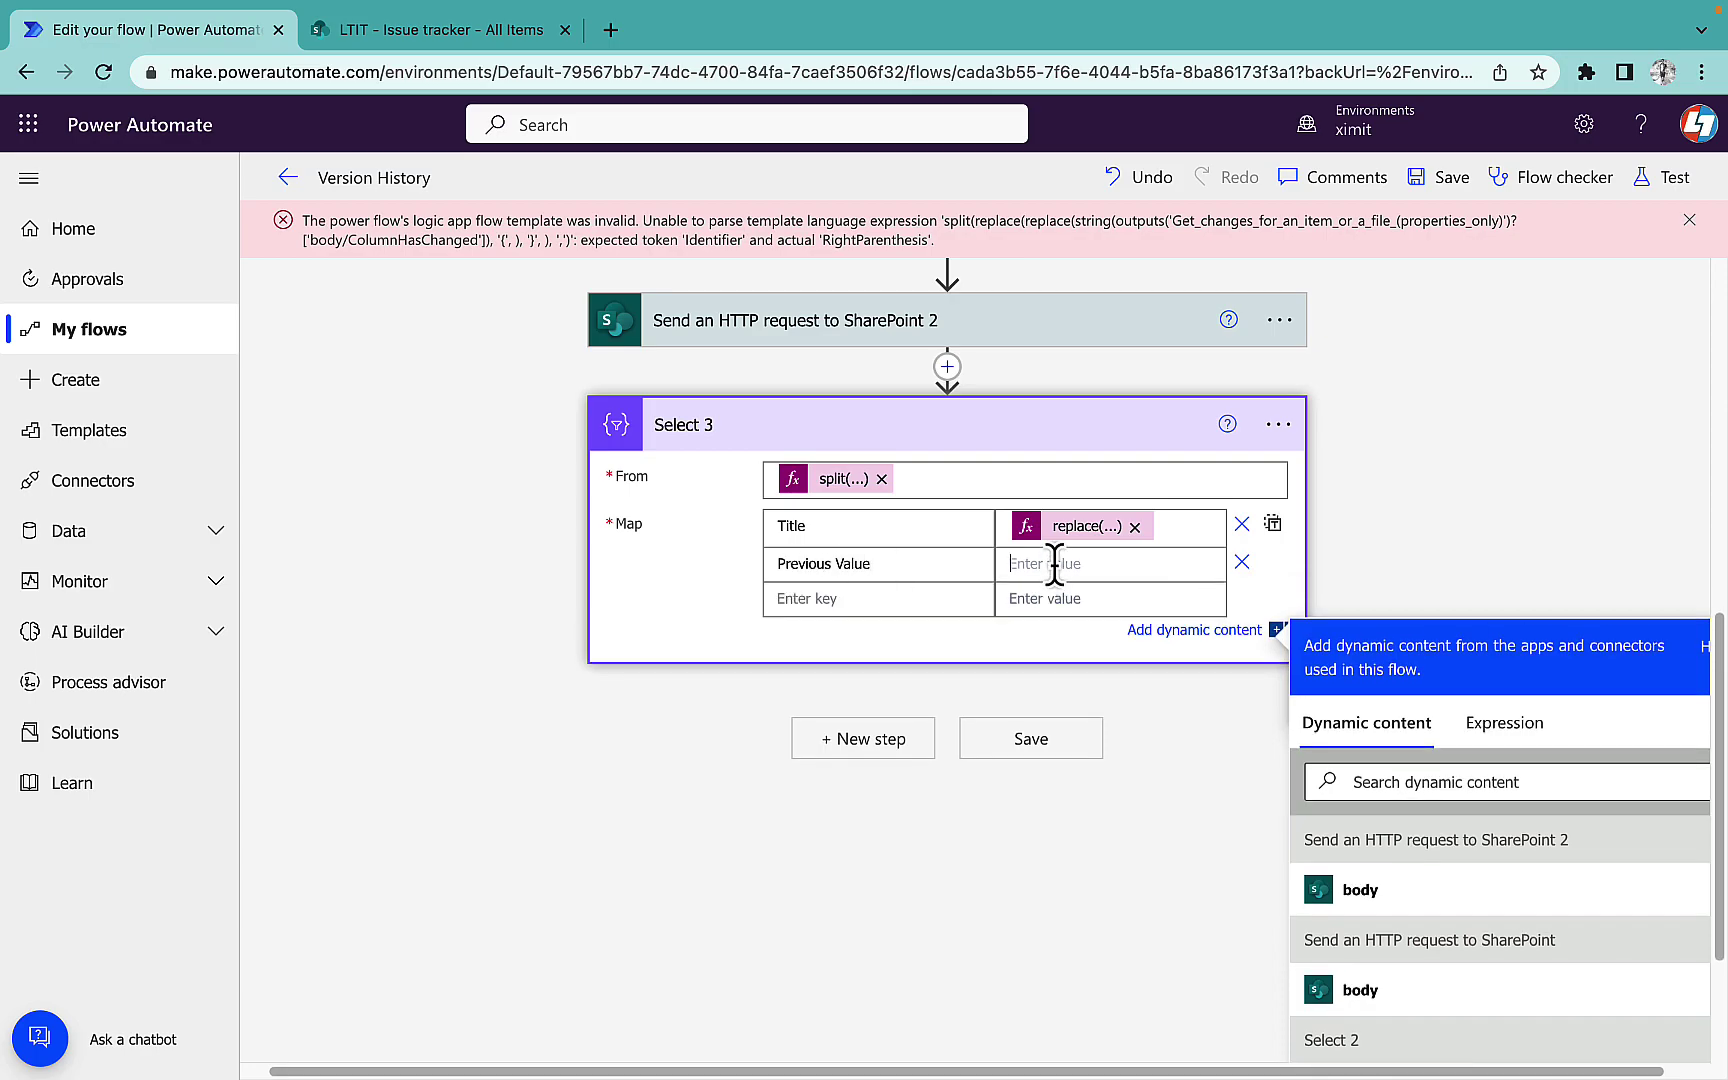
left_click(1482, 722)
key("ctrl+v")
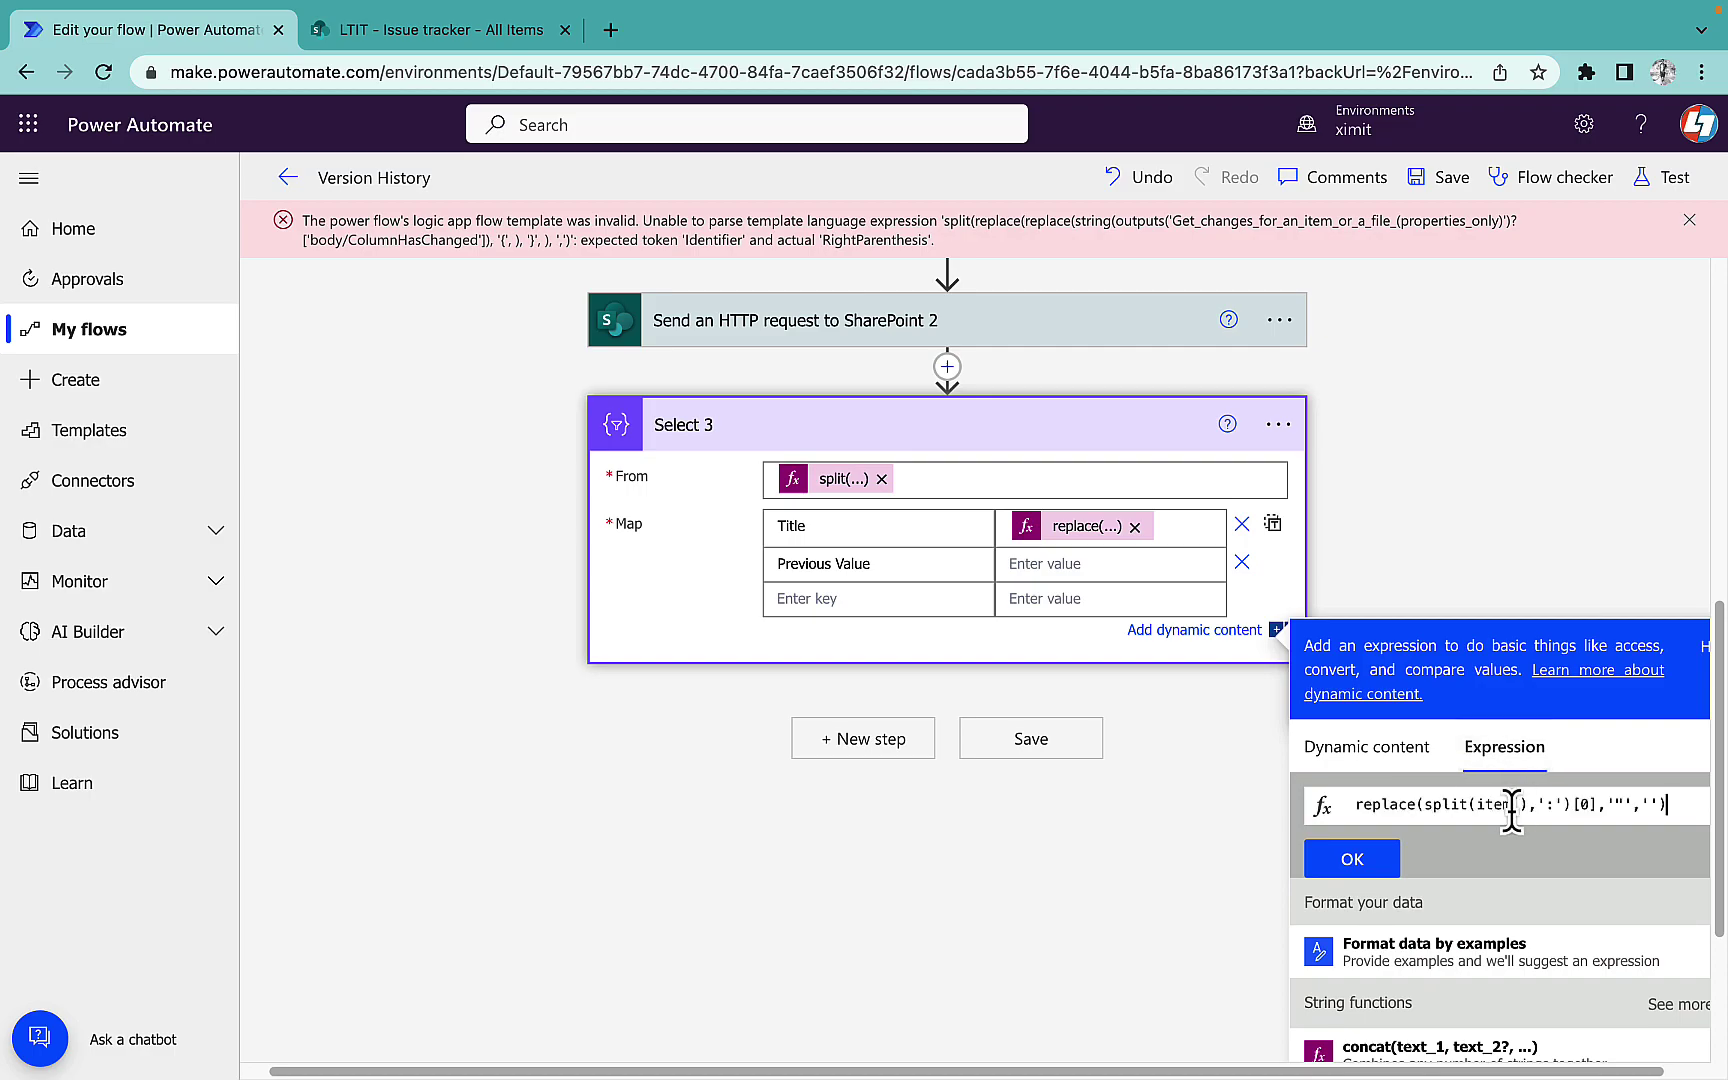
double_click(1590, 806)
left_click(1598, 806)
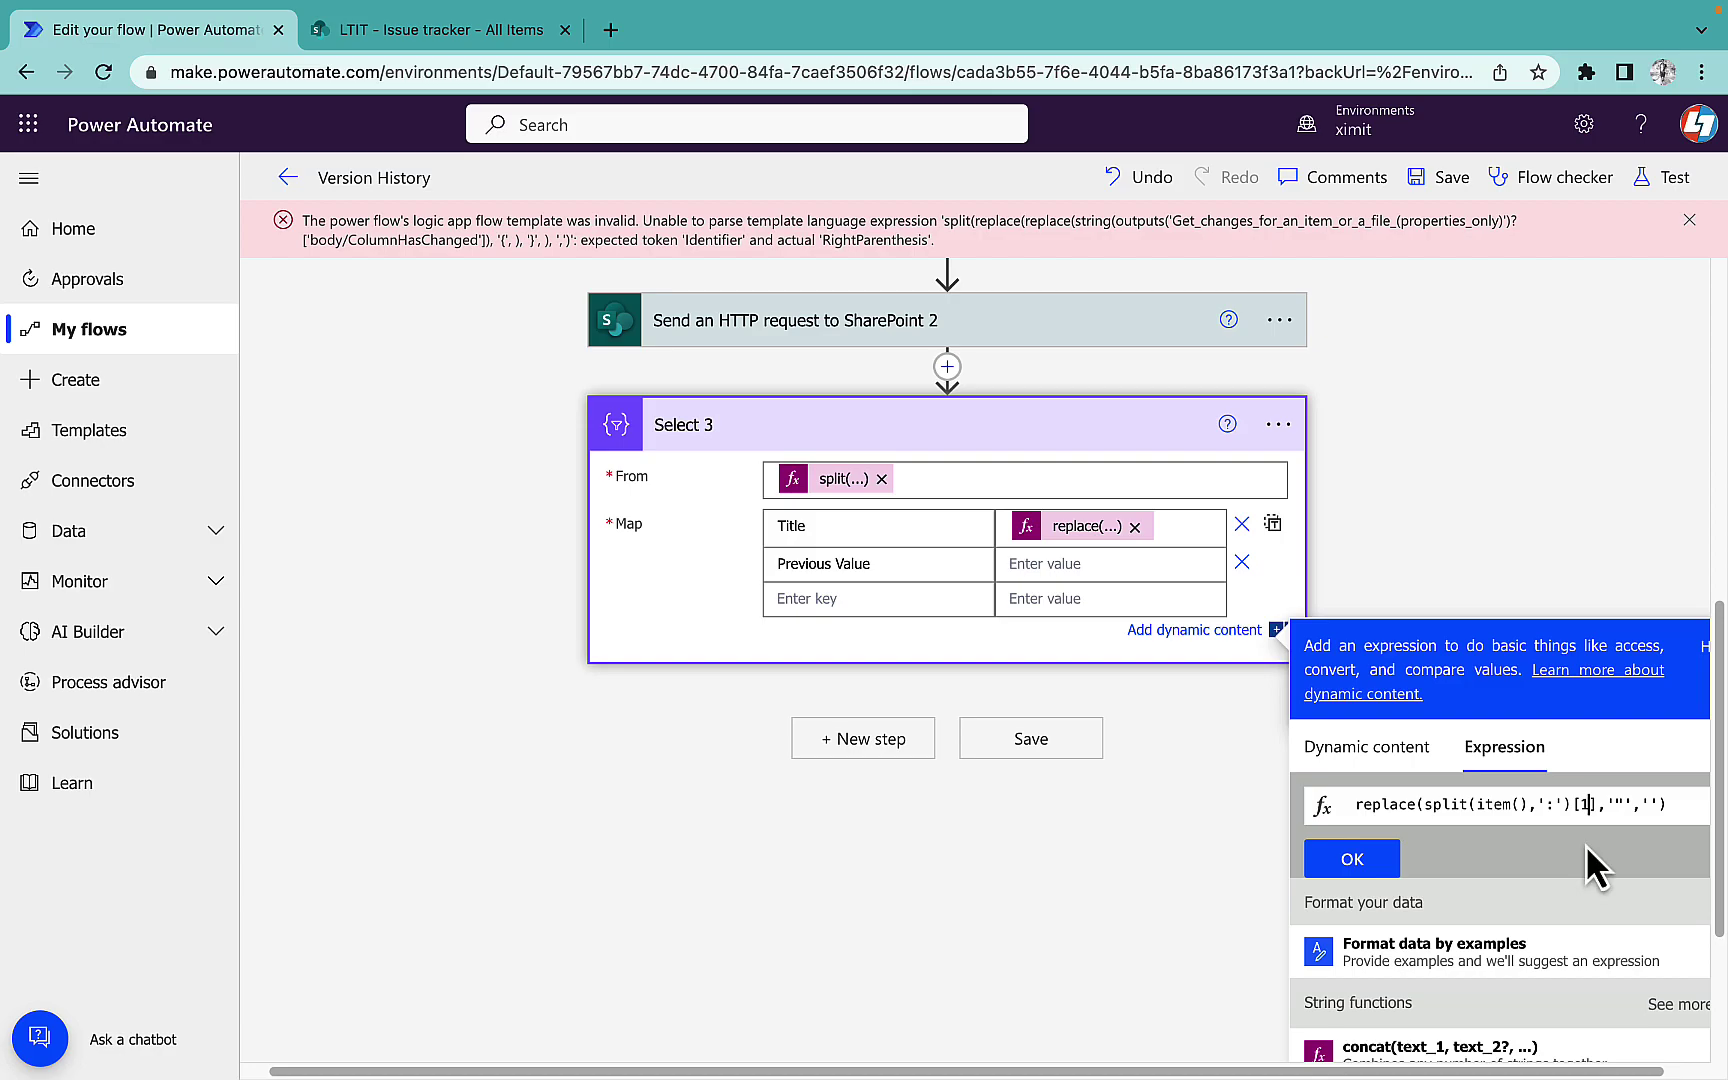
left_click(1362, 862)
- Add a Current Value key to Select 3's map and start its value
left_click(868, 604)
type("Current Va")
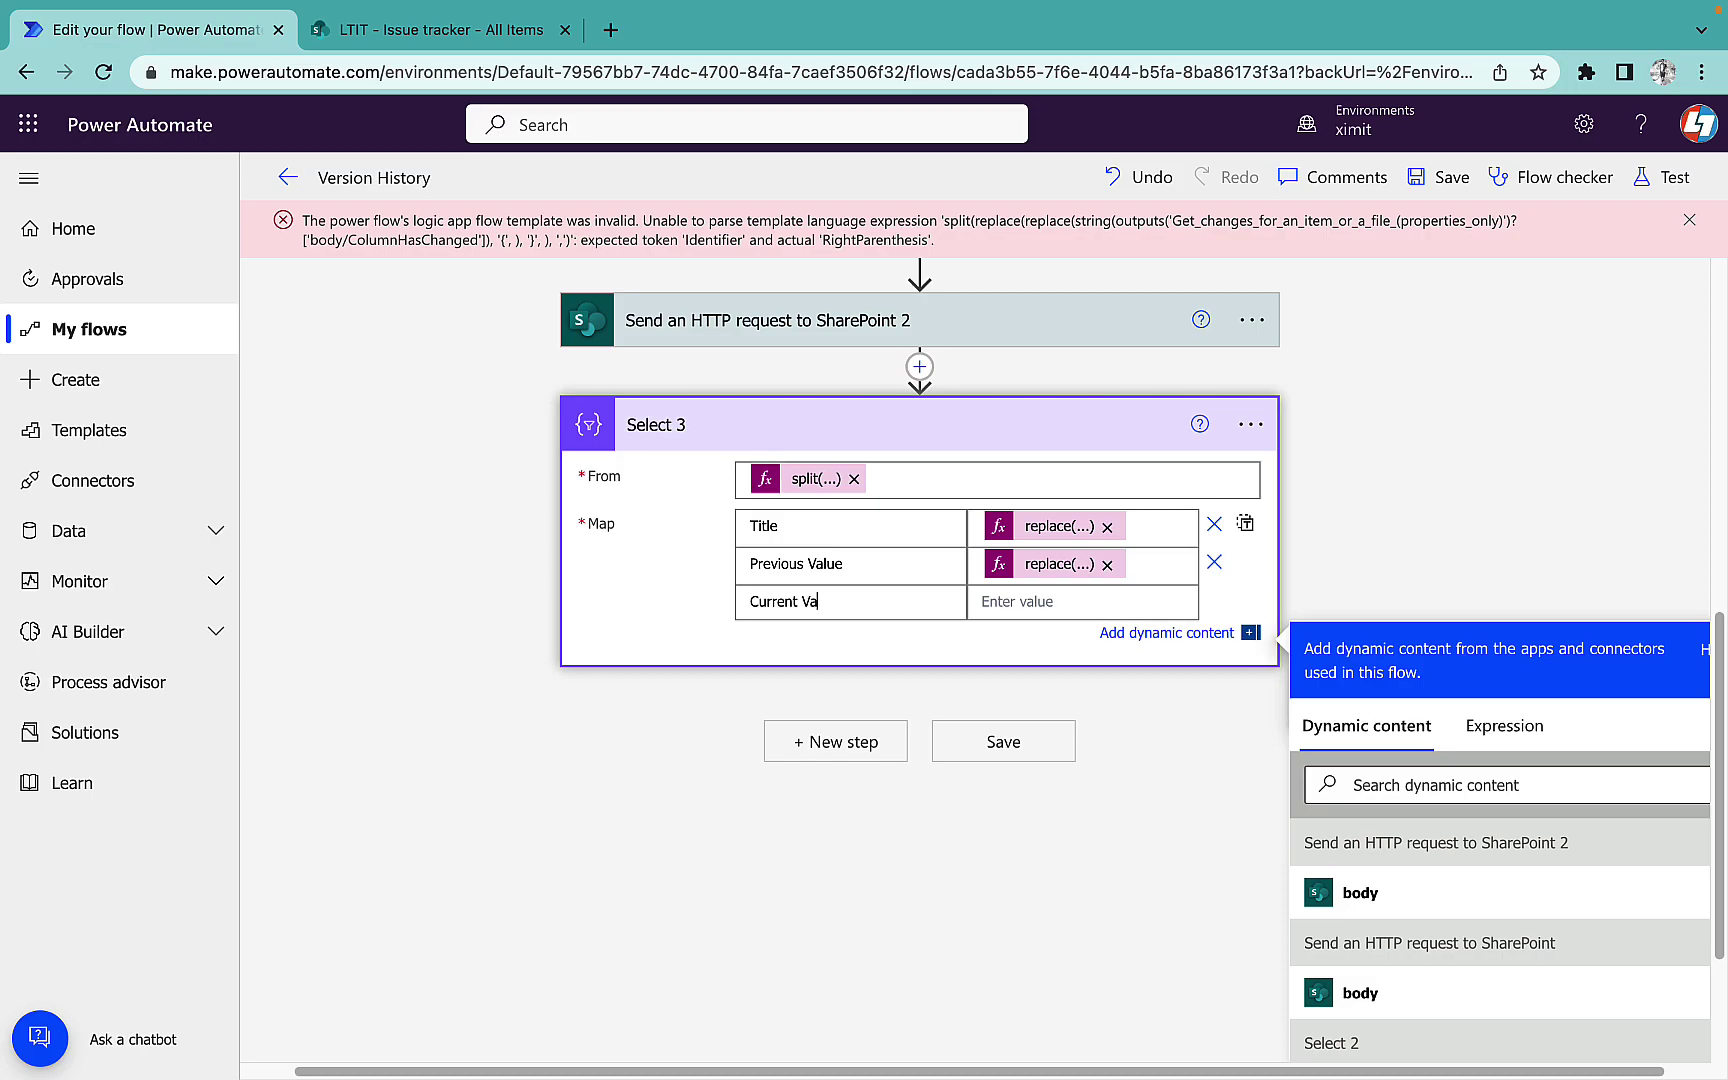
type("lue")
left_click(1035, 600)
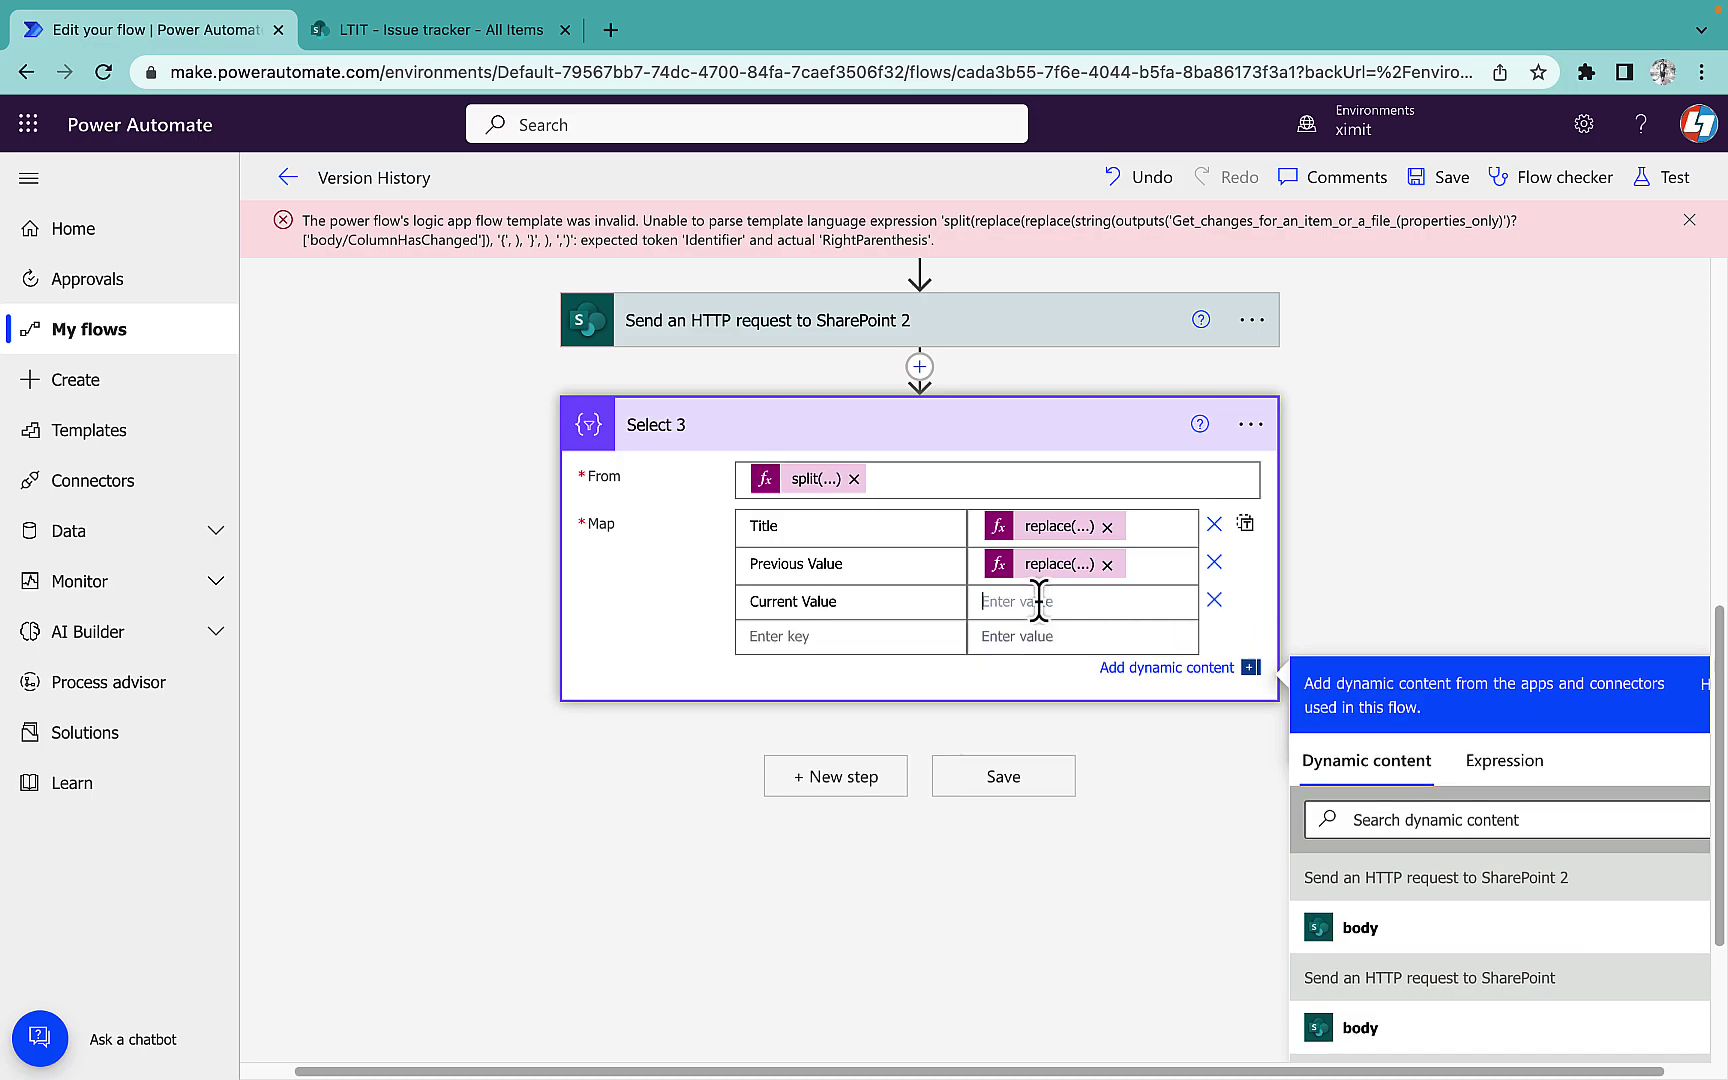
- Generate the body expression of Send an HTTP request to SharePoint 2 in parentheses and move it to line 17 of the text editor
left_click(1510, 763)
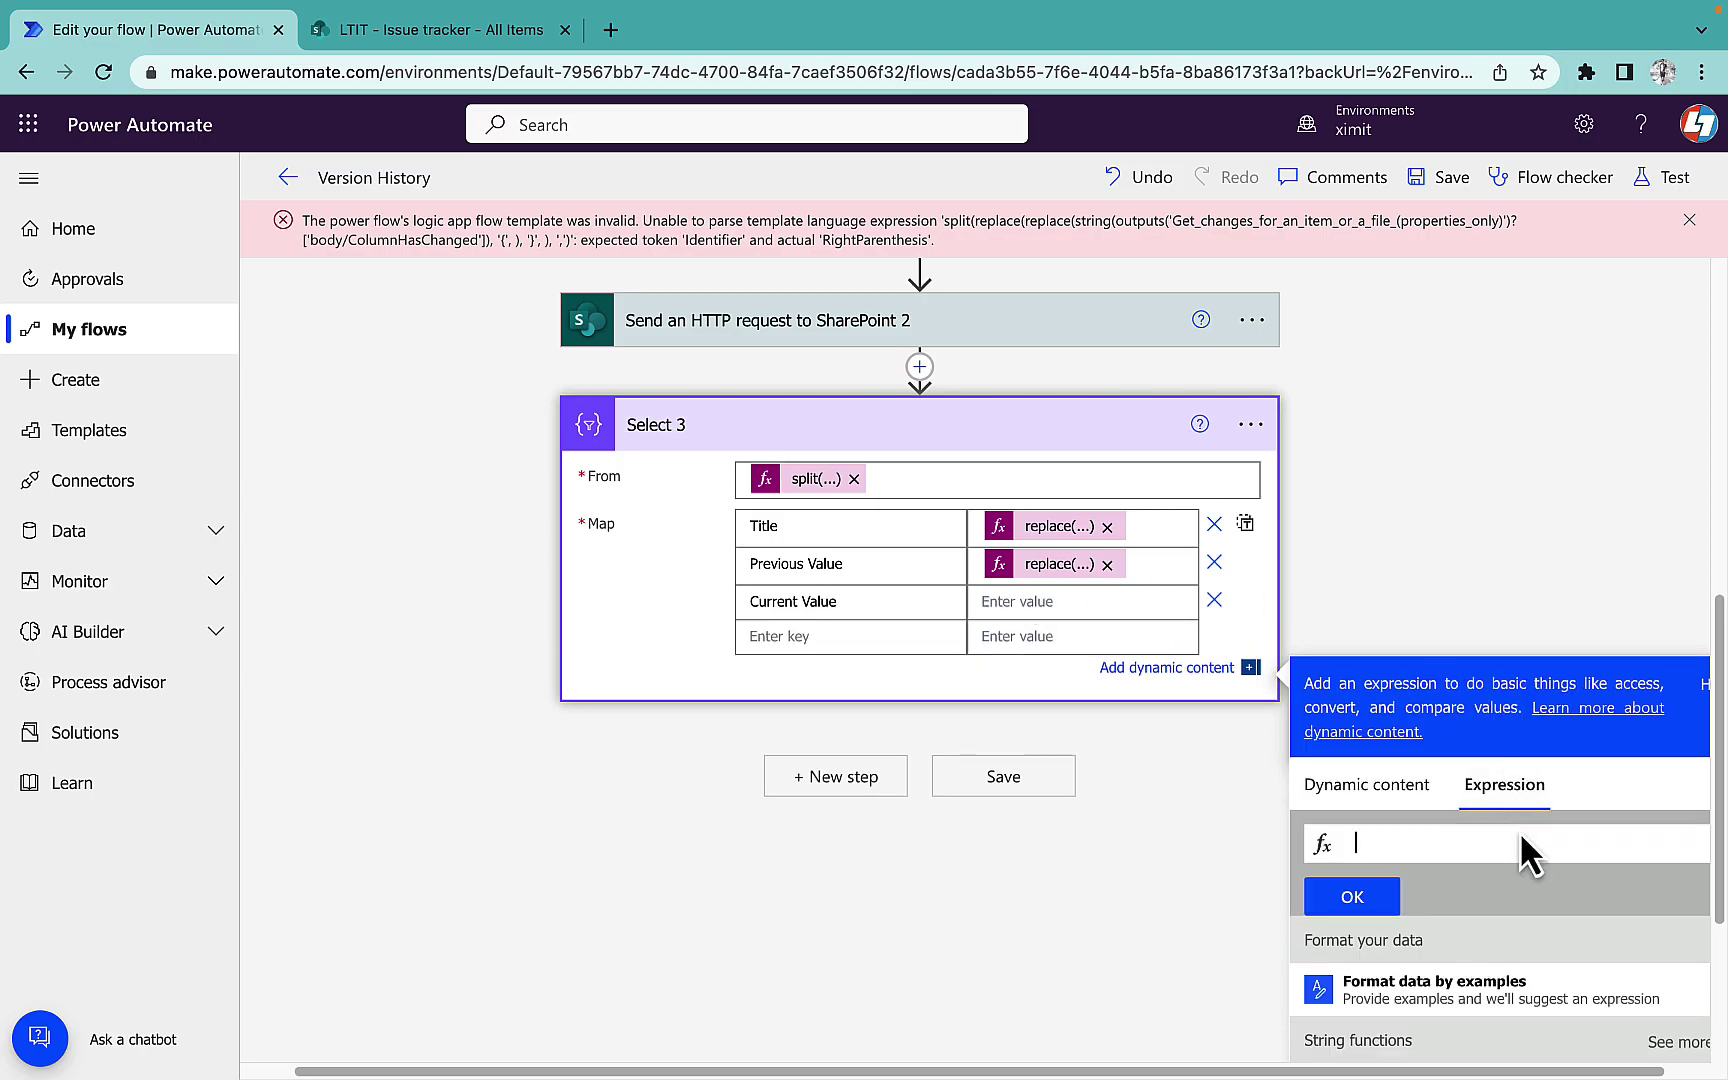
left_click(1400, 795)
scroll(1480, 634, "down", 2)
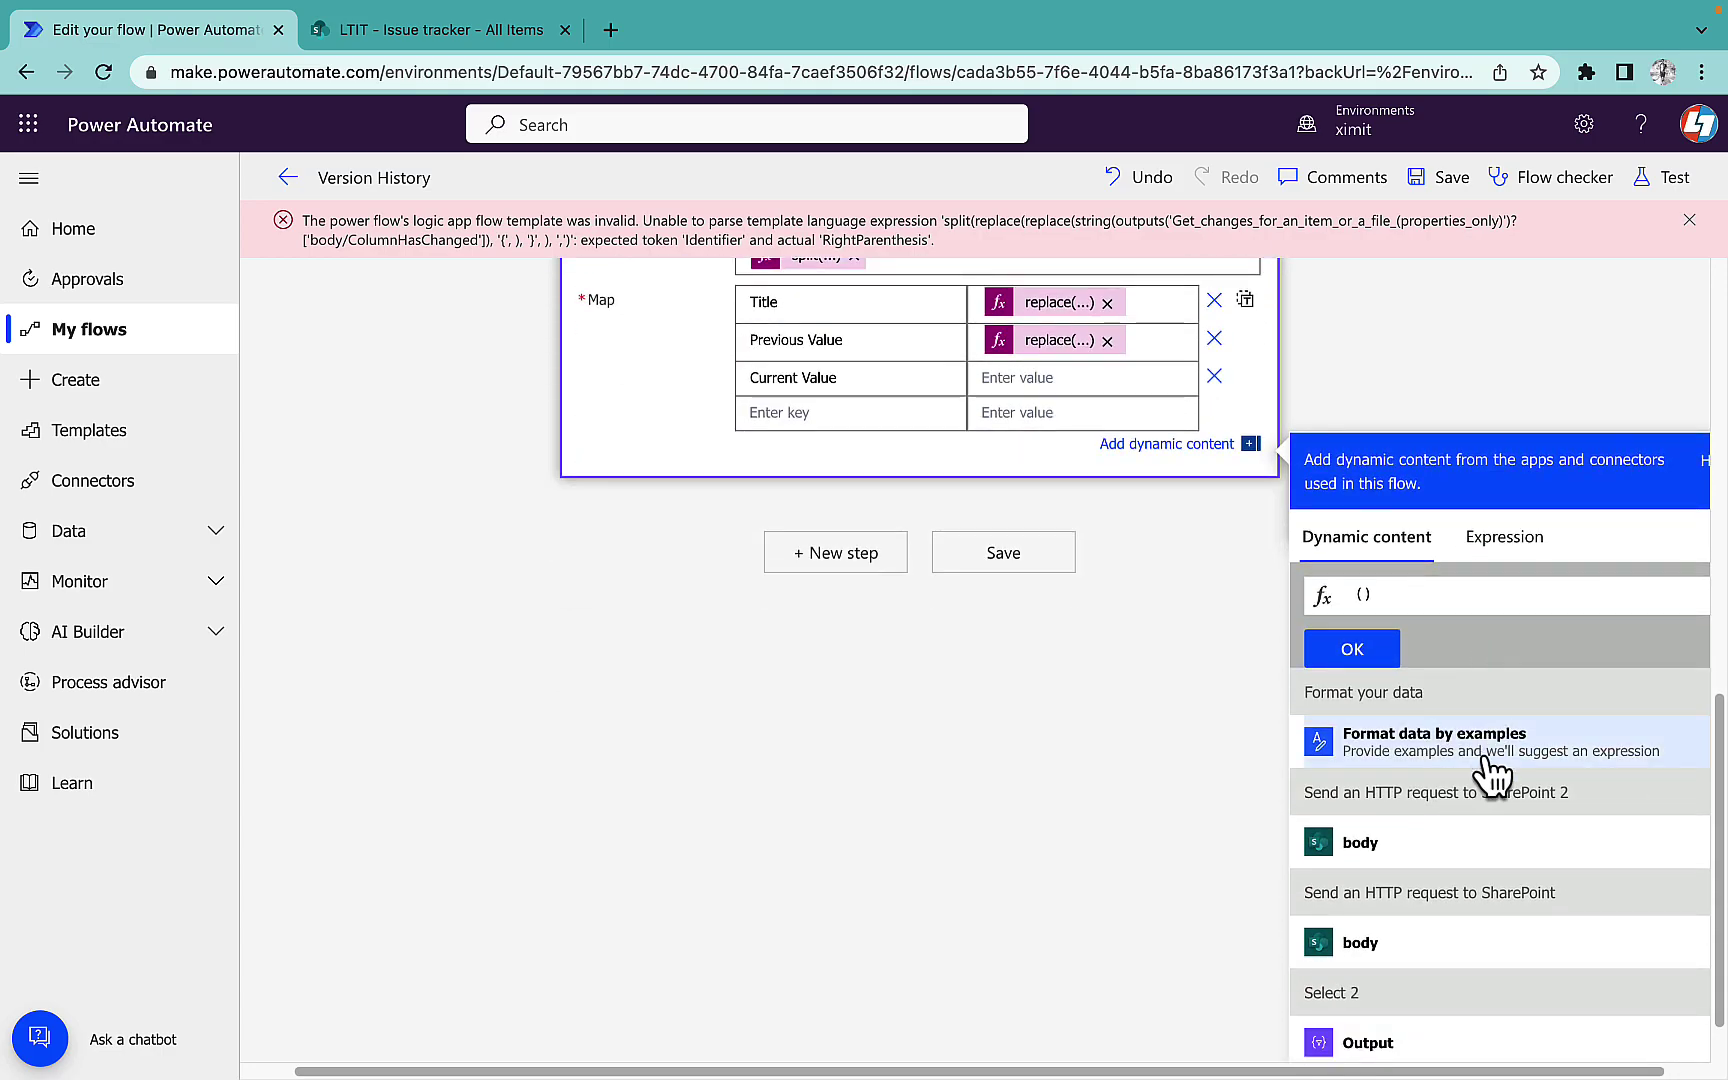
left_click(1396, 847)
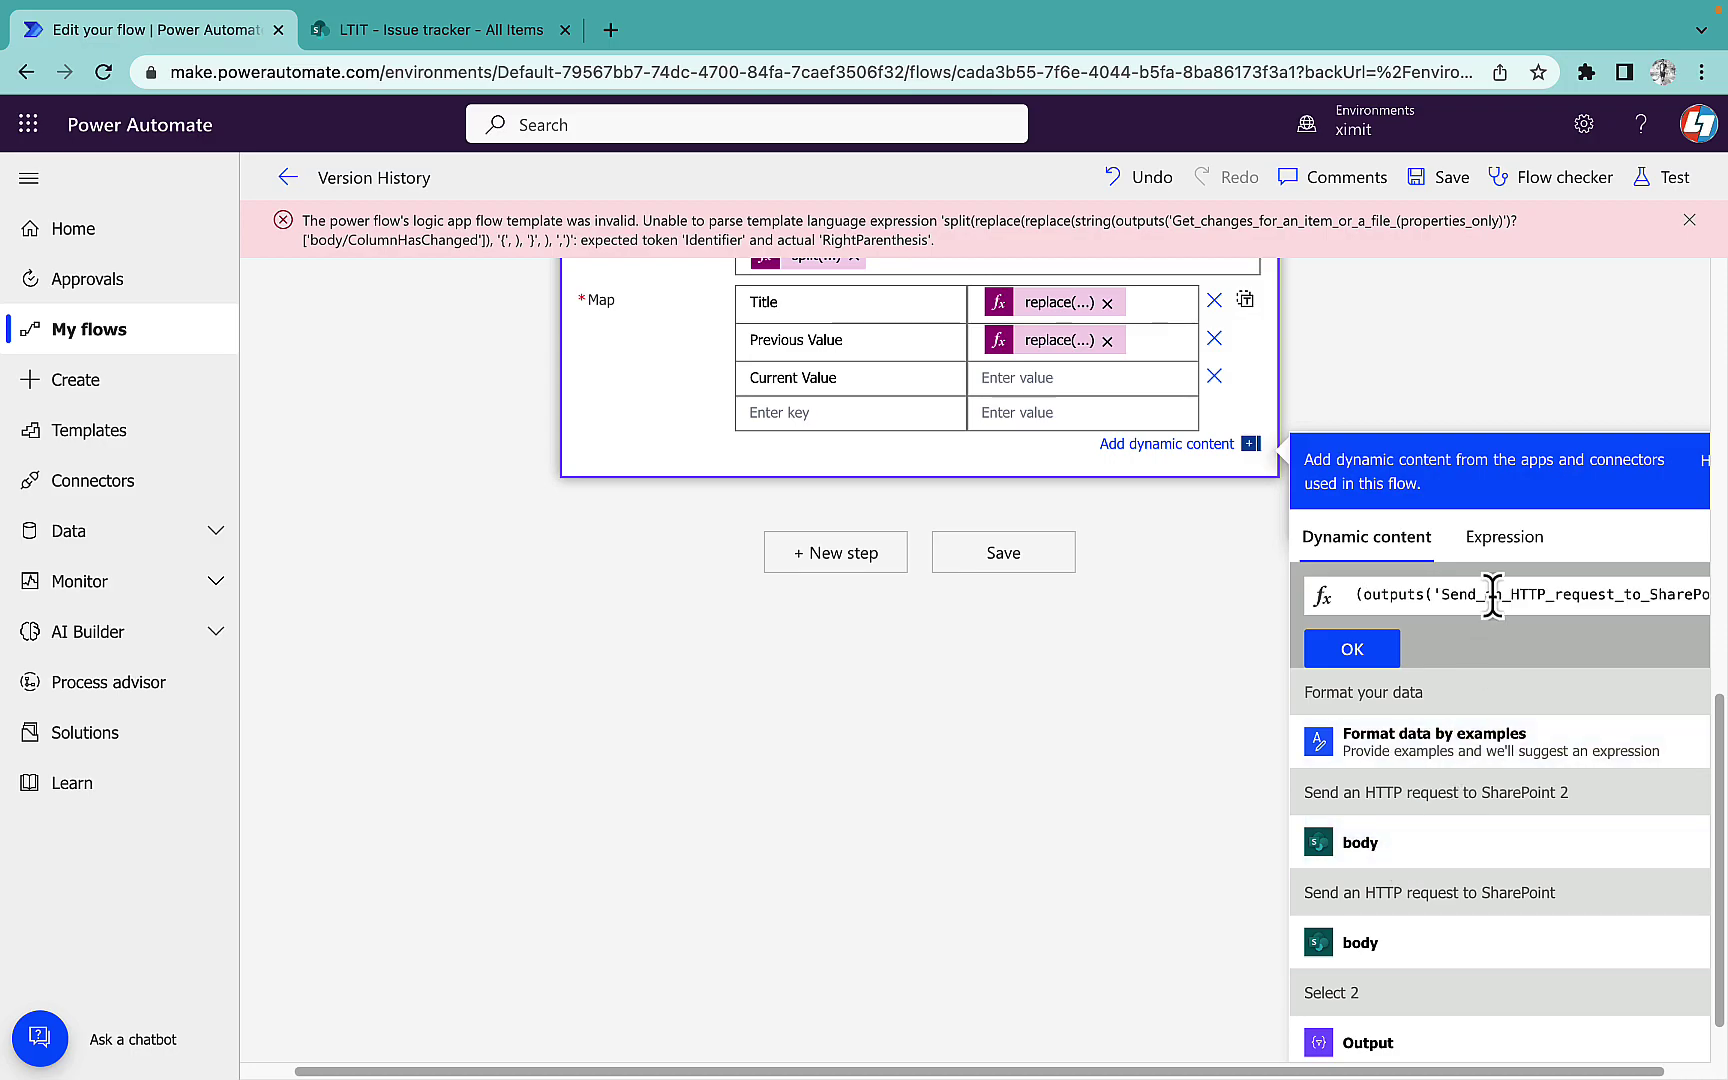
double_click(1492, 596)
key("ctrl+a")
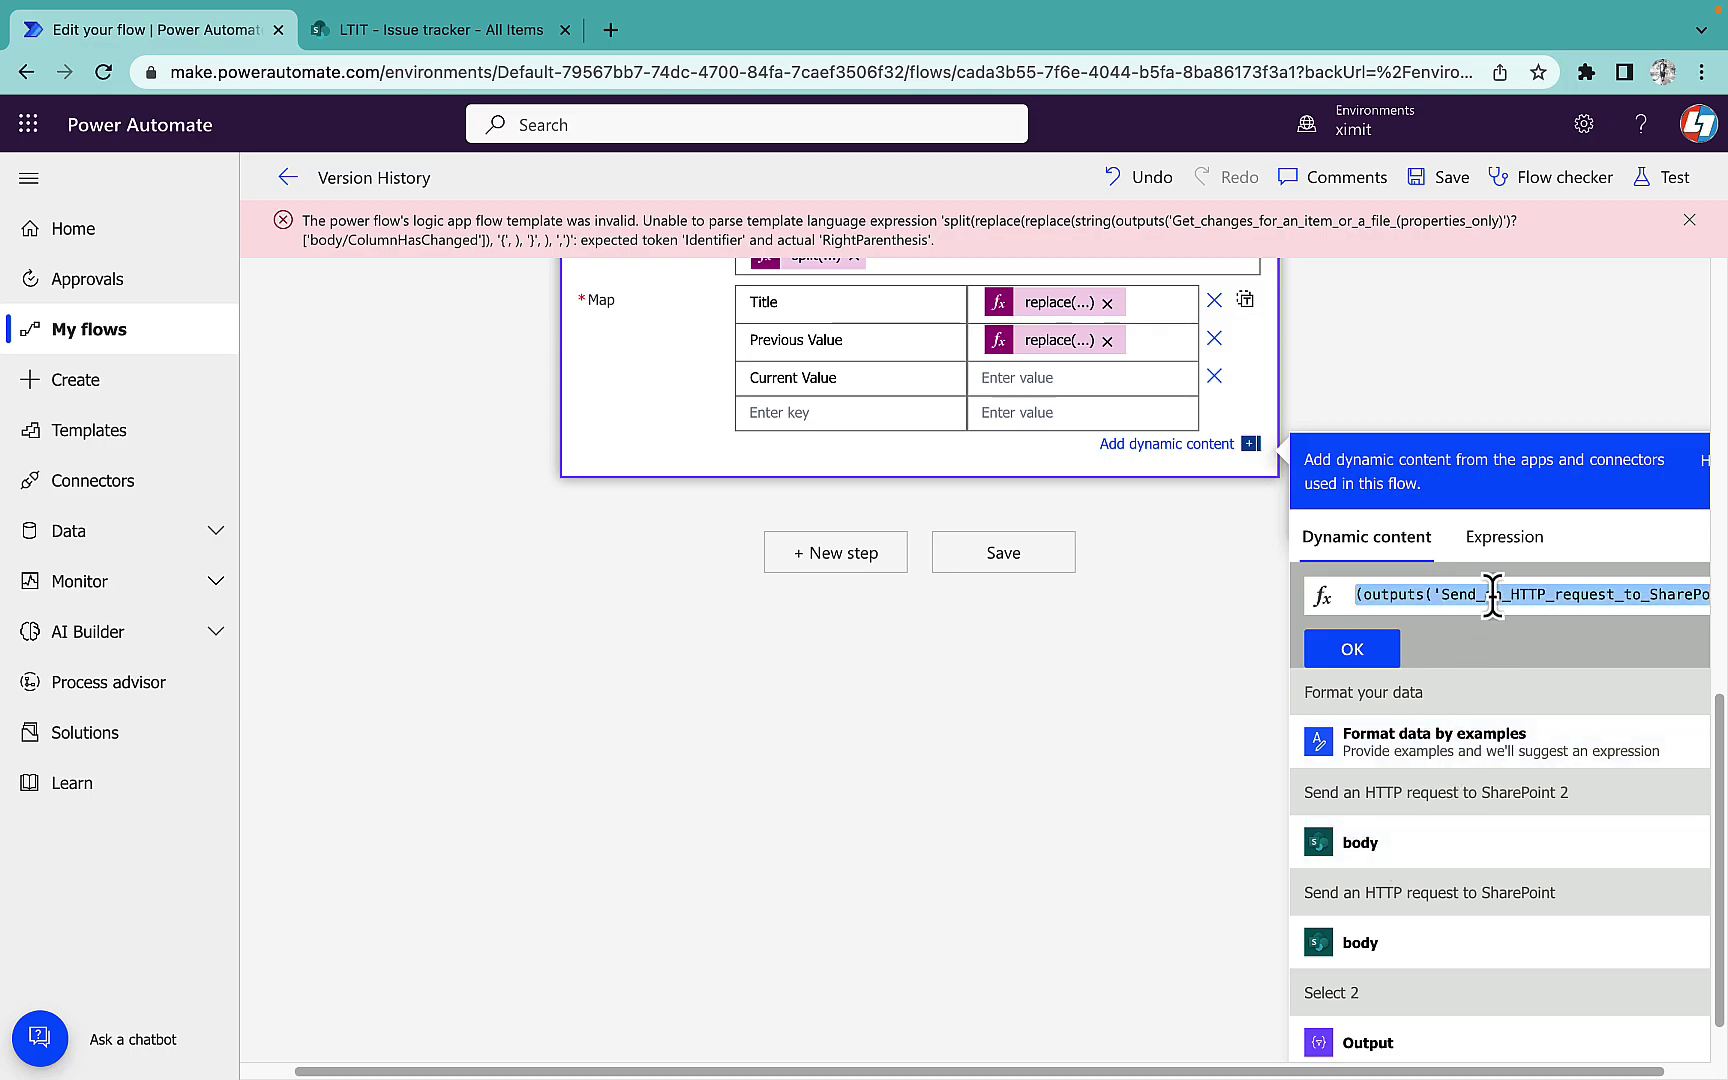
key("BackSpace")
key("super+Tab")
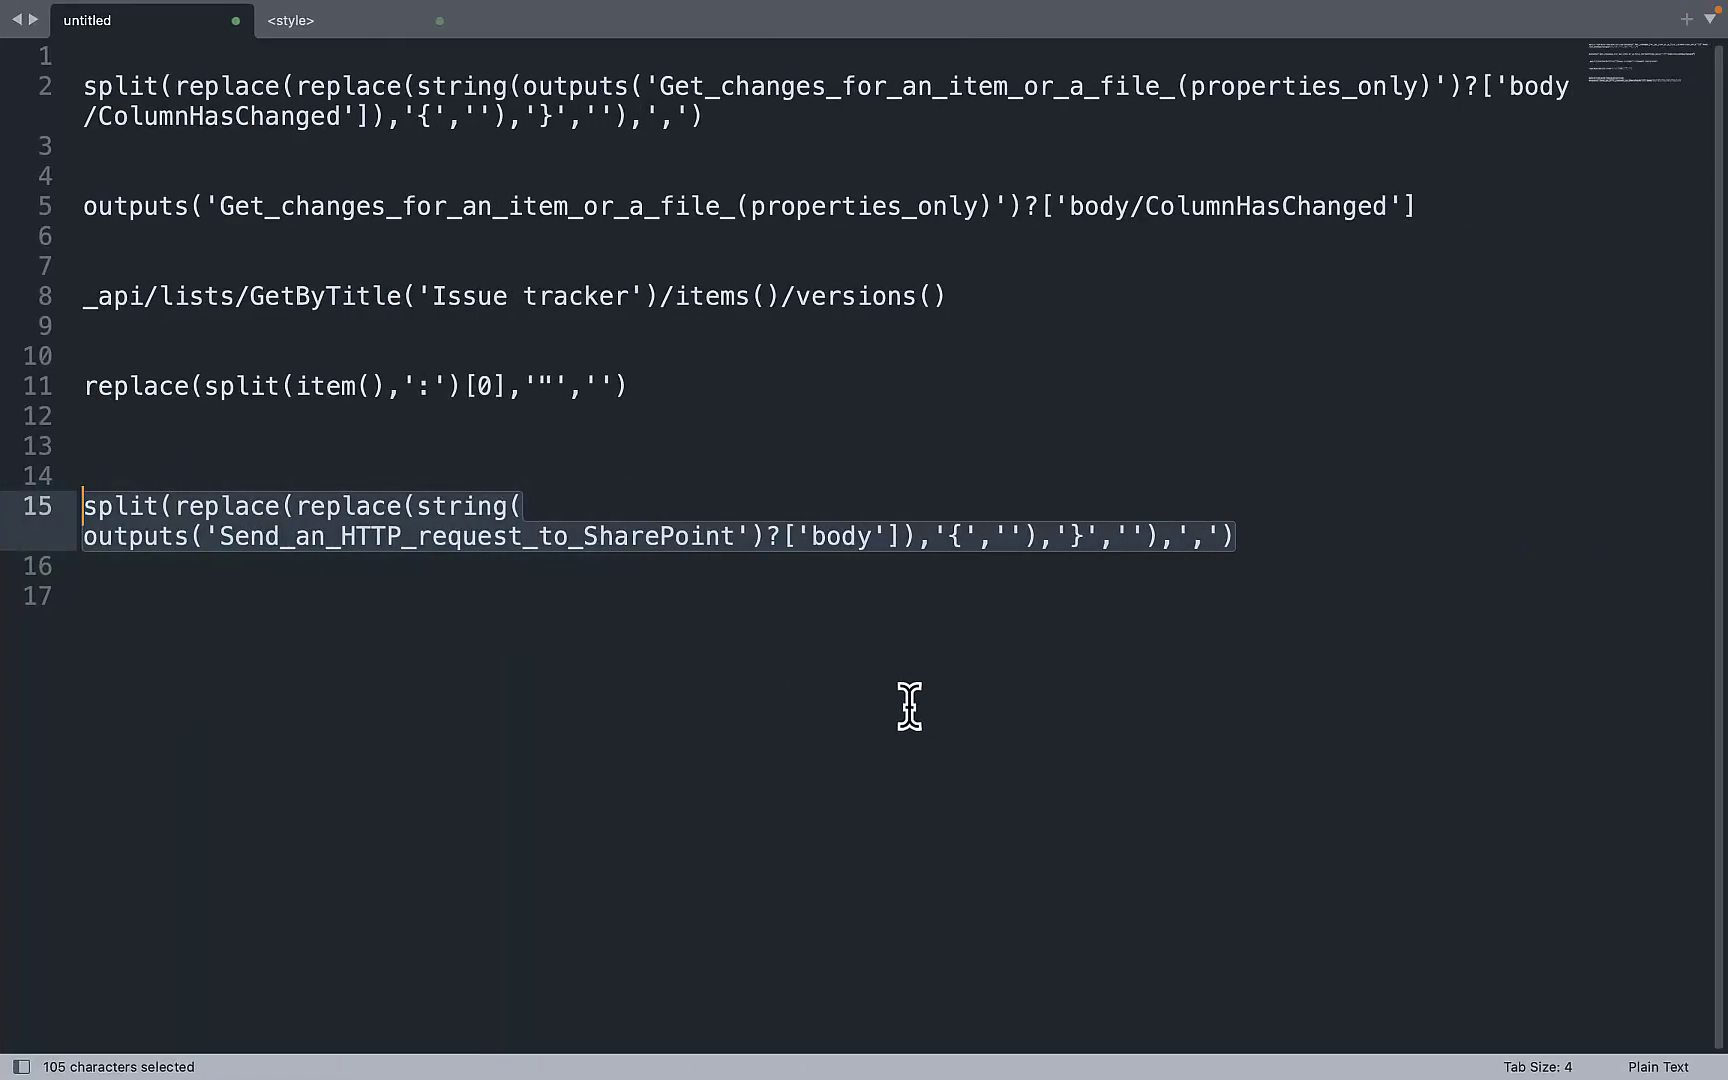
left_click(877, 700)
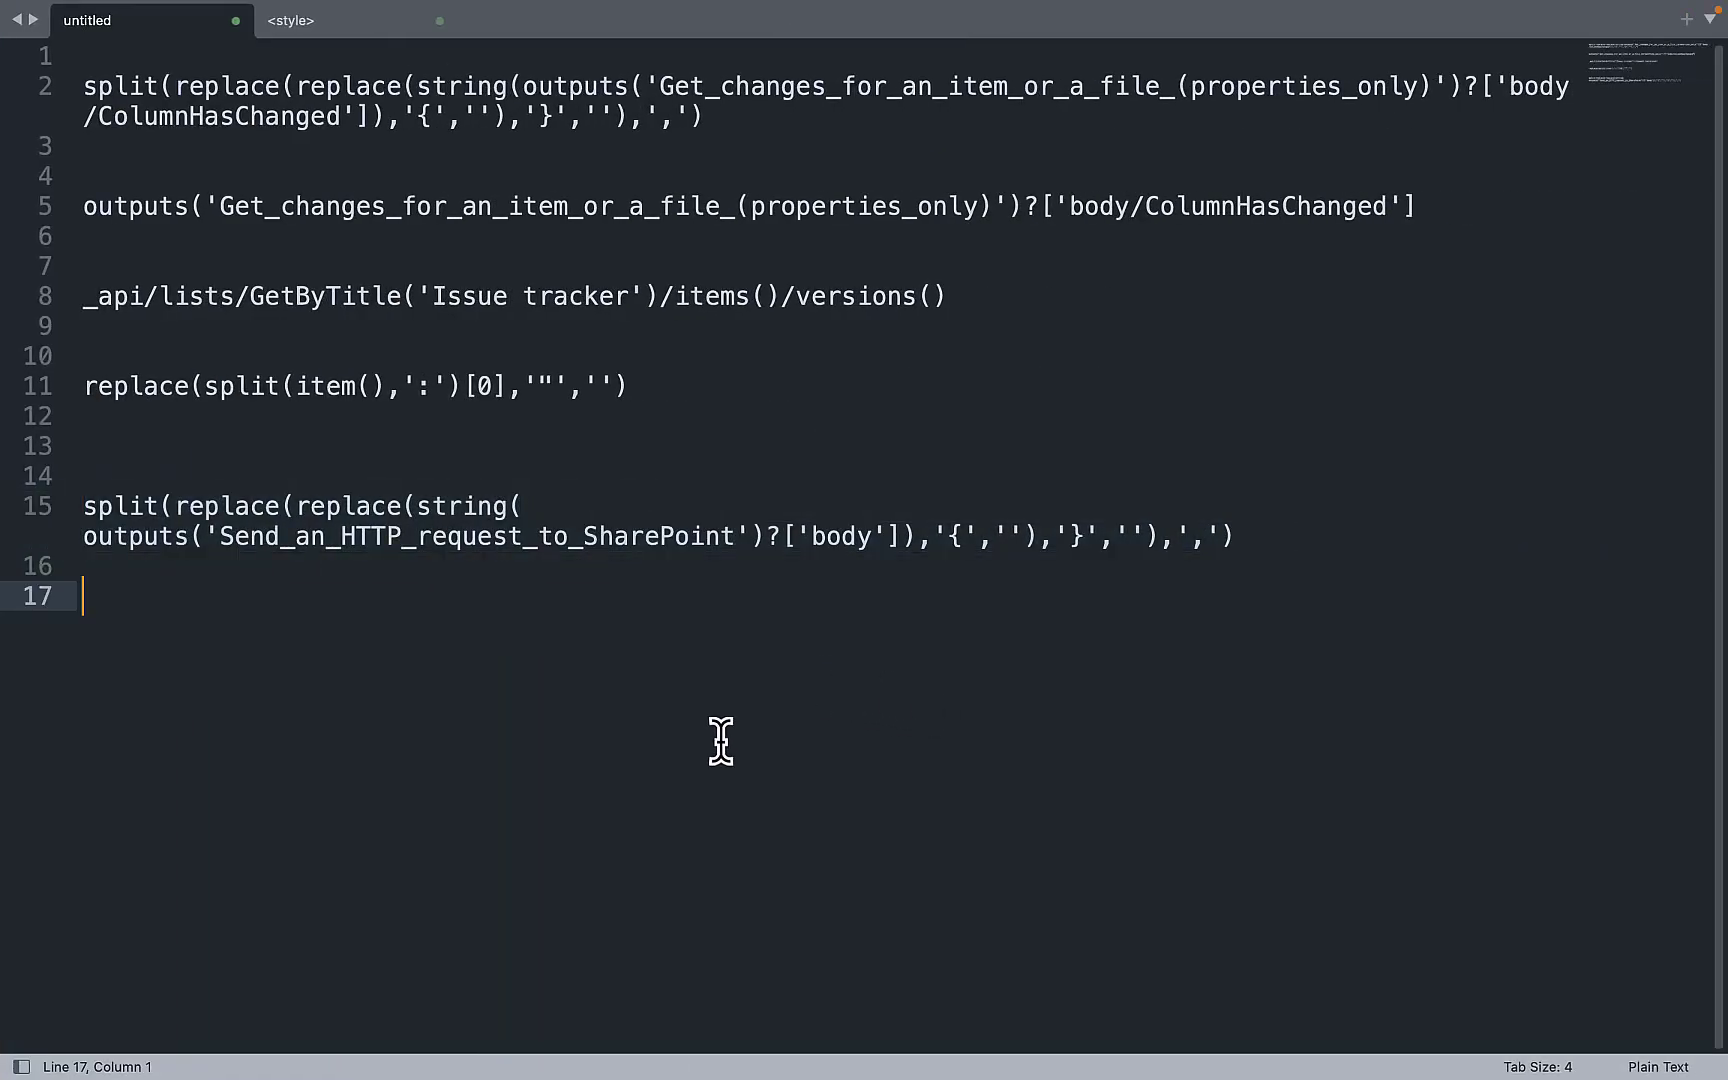
type("(outputs('Send_an_HTTP_request_to_SharePoint_2')?['body'])")
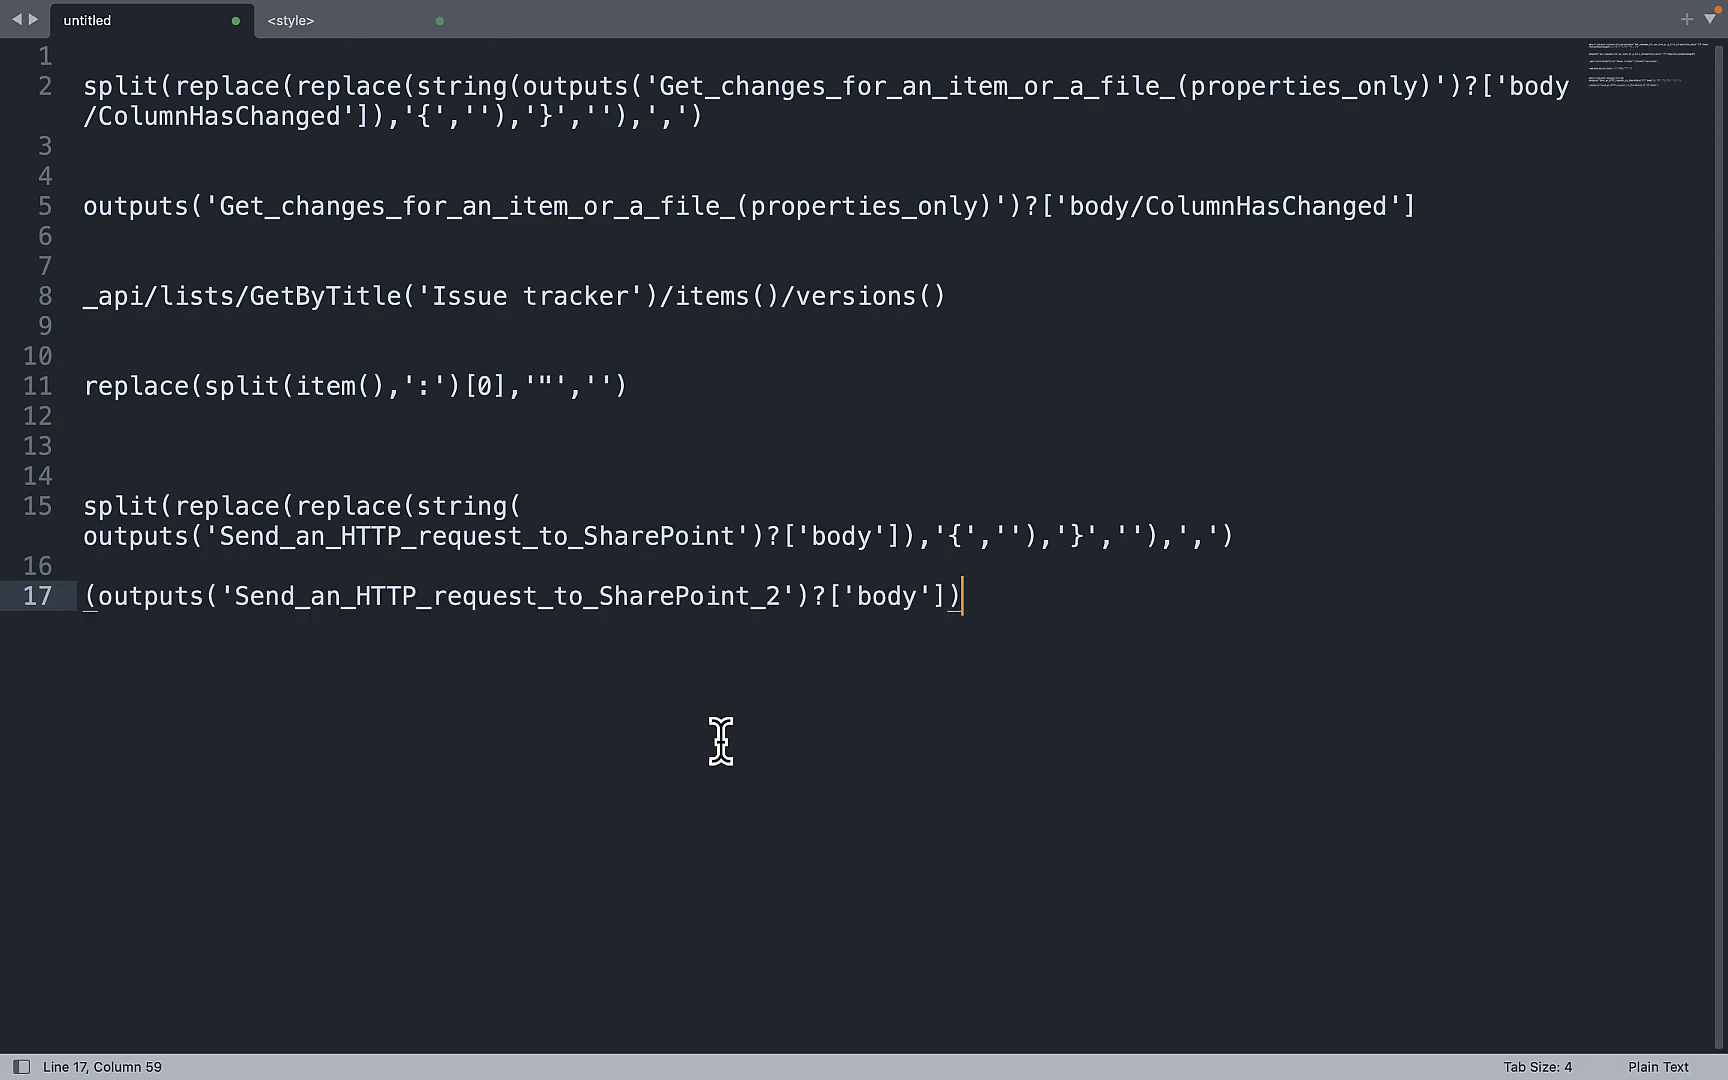
- Strip the outer parentheses from the line 17 expression and append ?[json(item())] to it
key("BackSpace")
key("BackSpace")
left_click(1013, 610)
type("?")
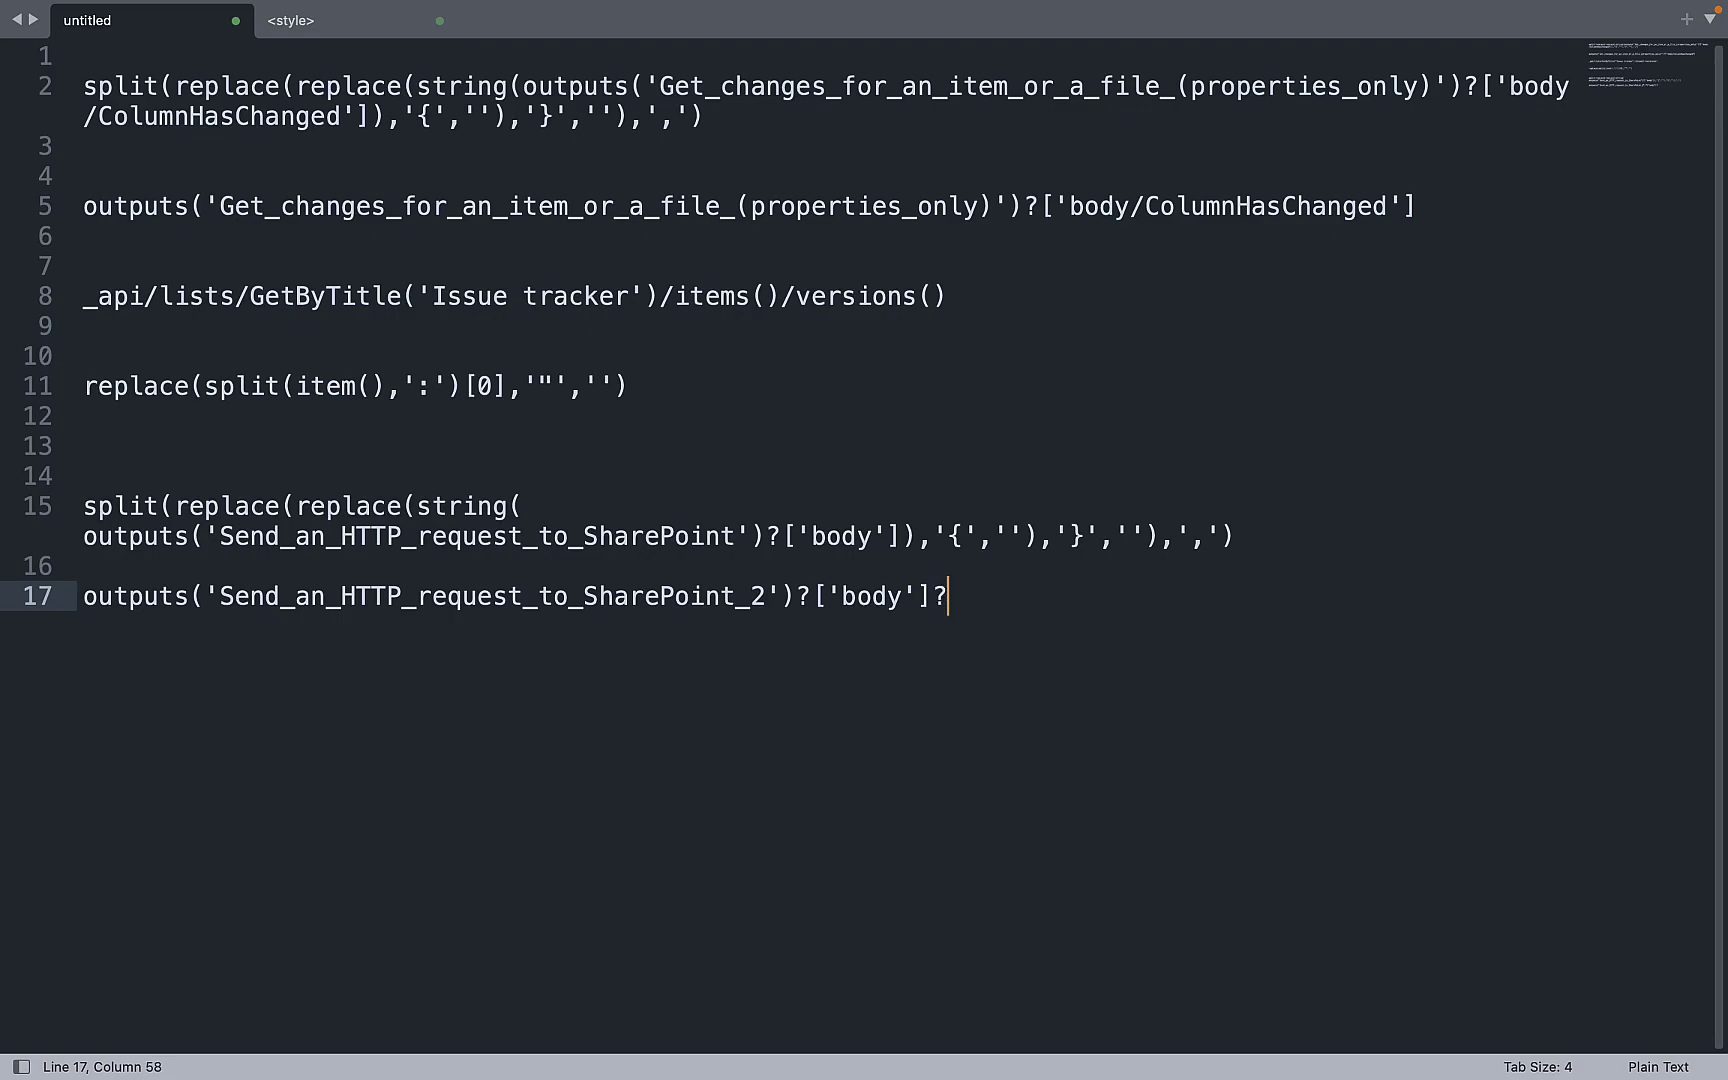
type("[ja")
key("BackSpace")
type("son(item")
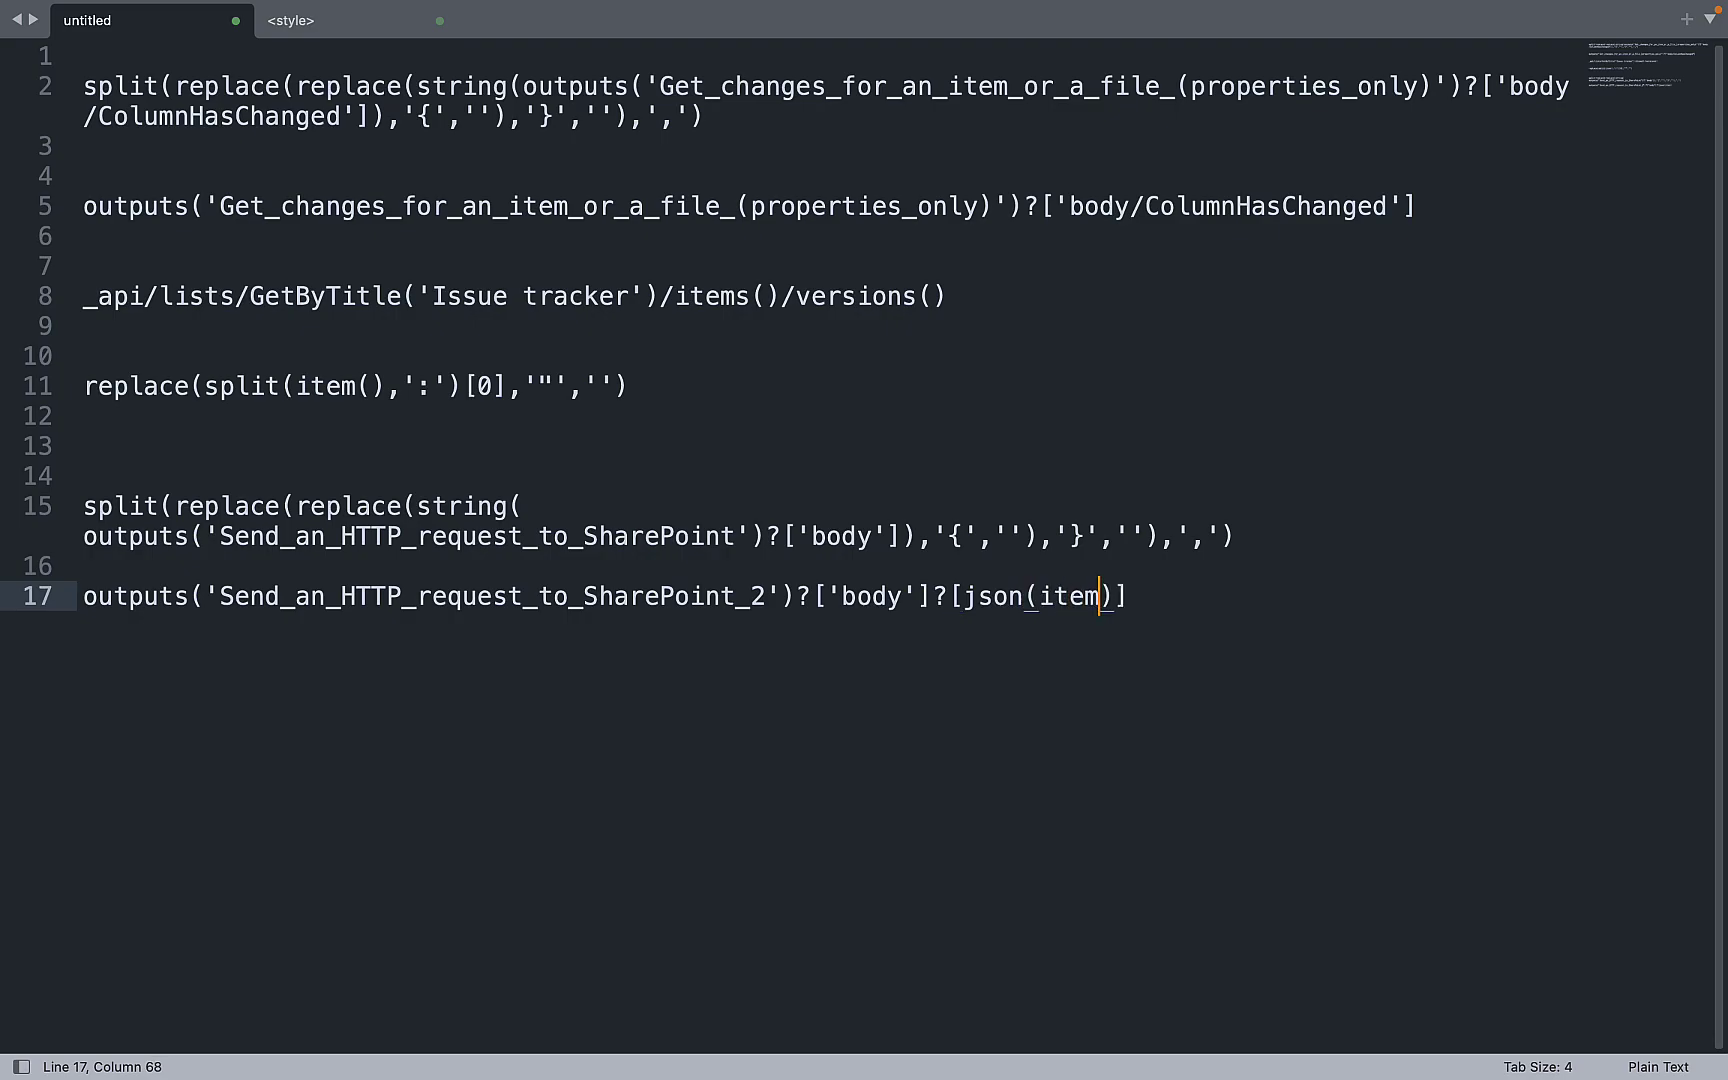
type("(")
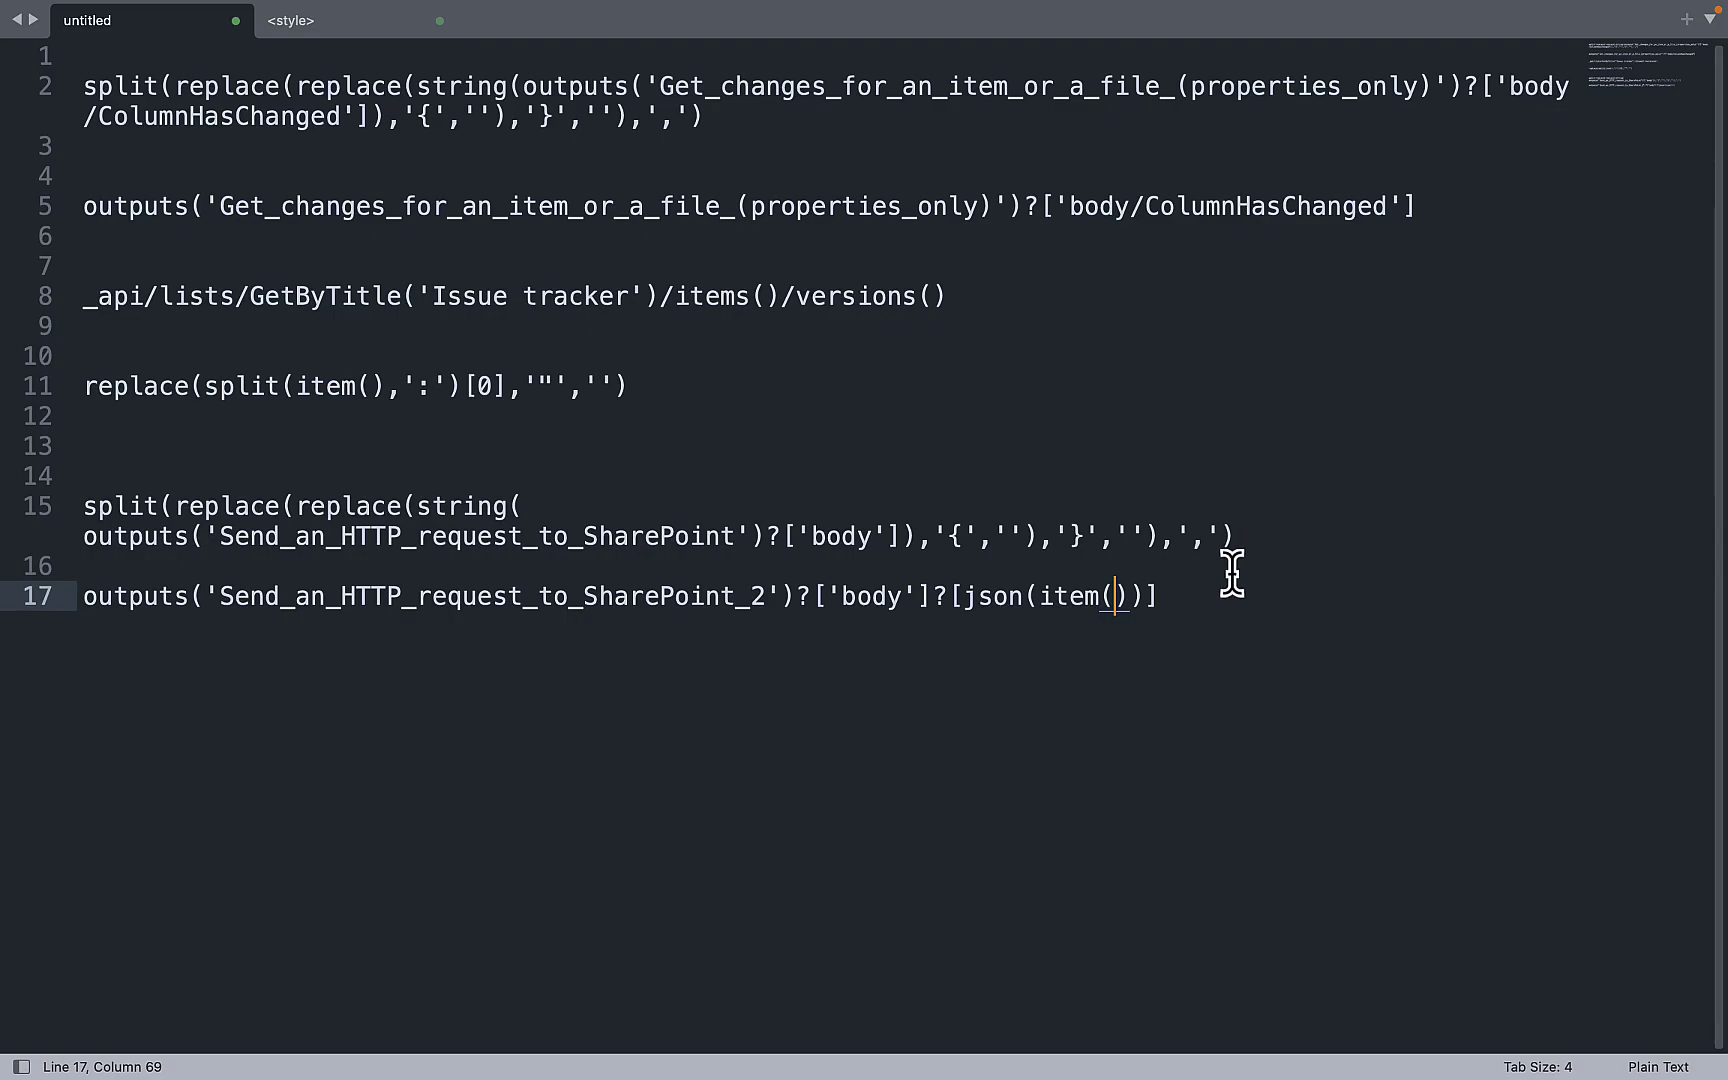
- Set Select 3's Current Value to the expression outputs('Send_an_HTTP_request_to_SharePoint_2')?['body']?[json(item())] copied from line 17
left_click_drag(1158, 598, 78, 598)
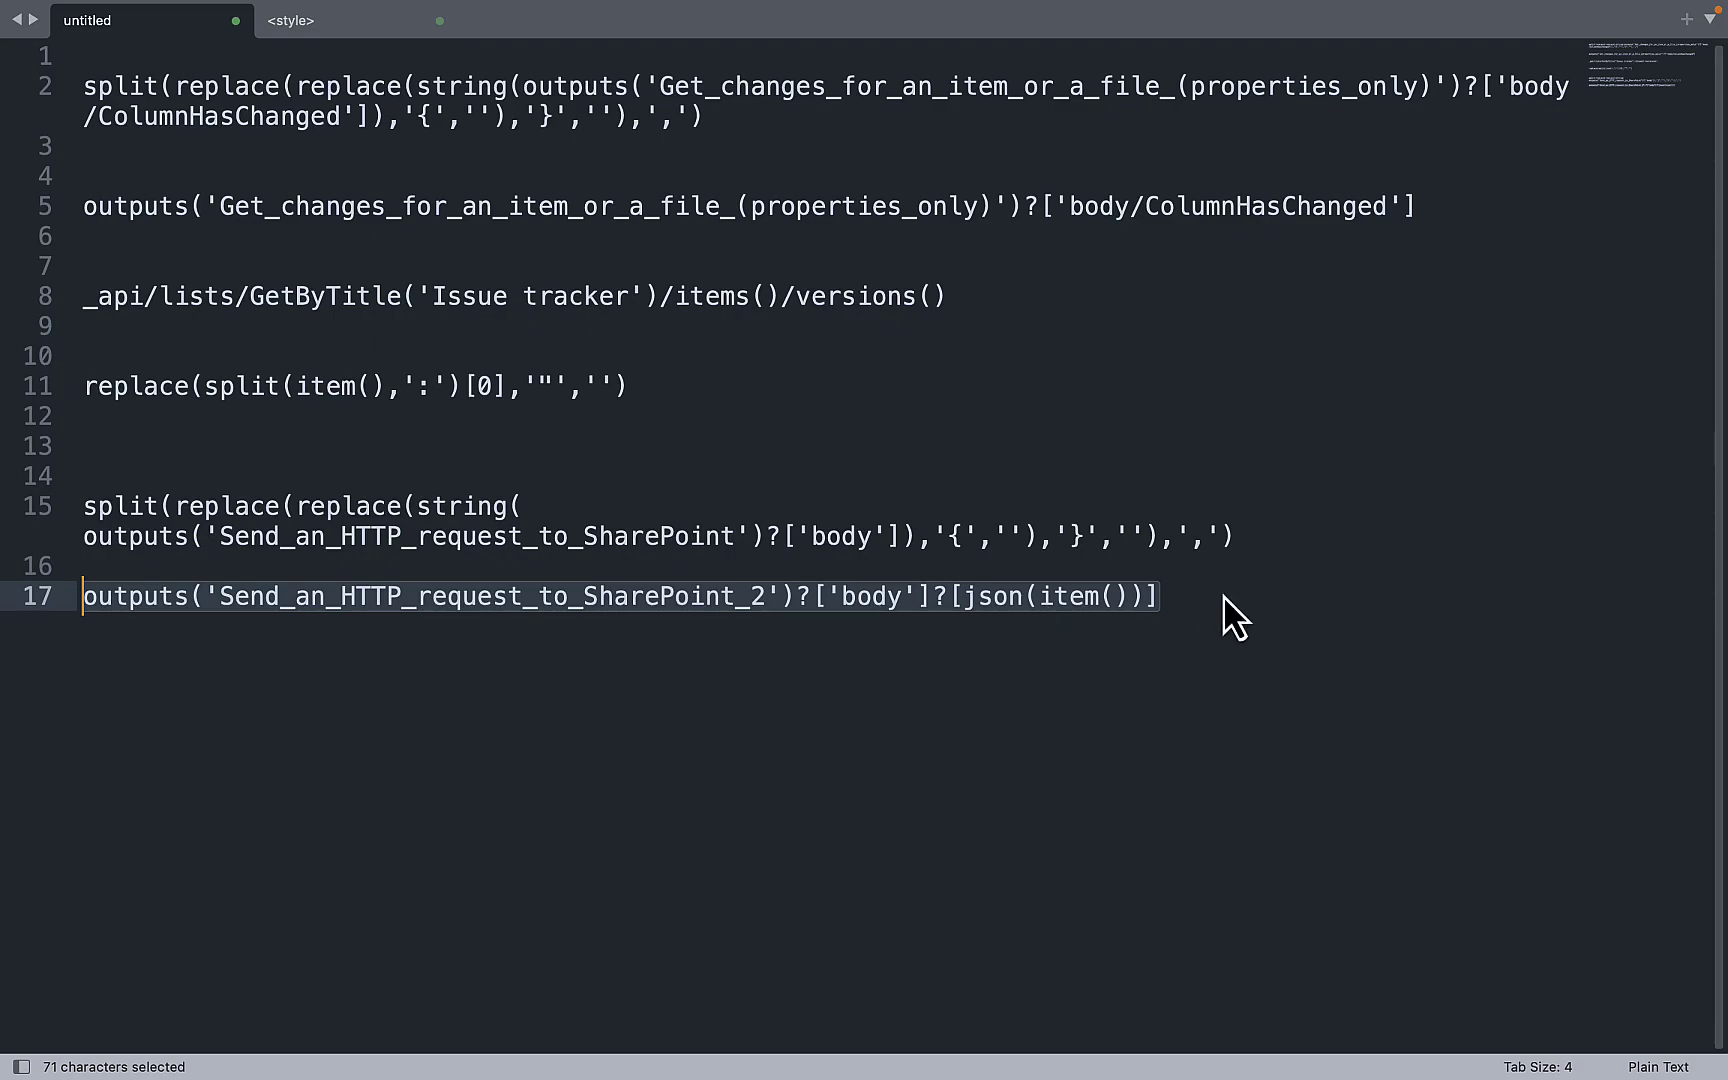
key("super+c")
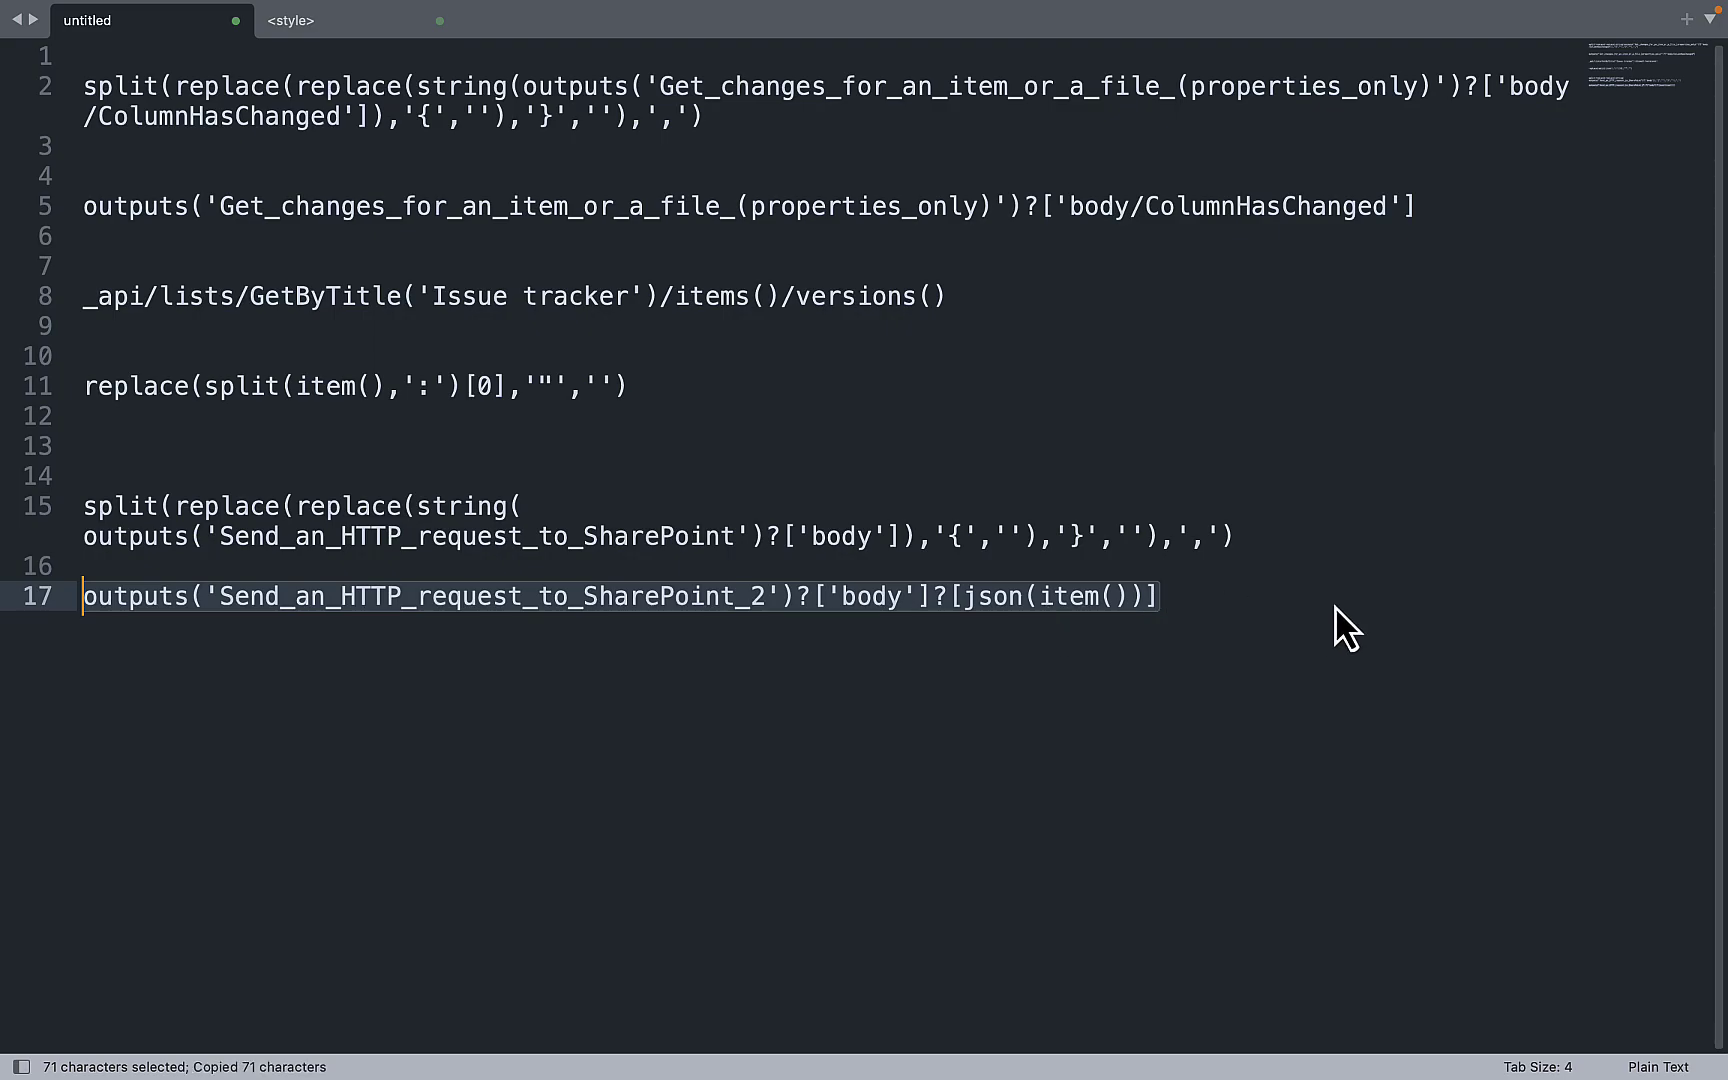
key("ctrl+Right")
left_click(1504, 540)
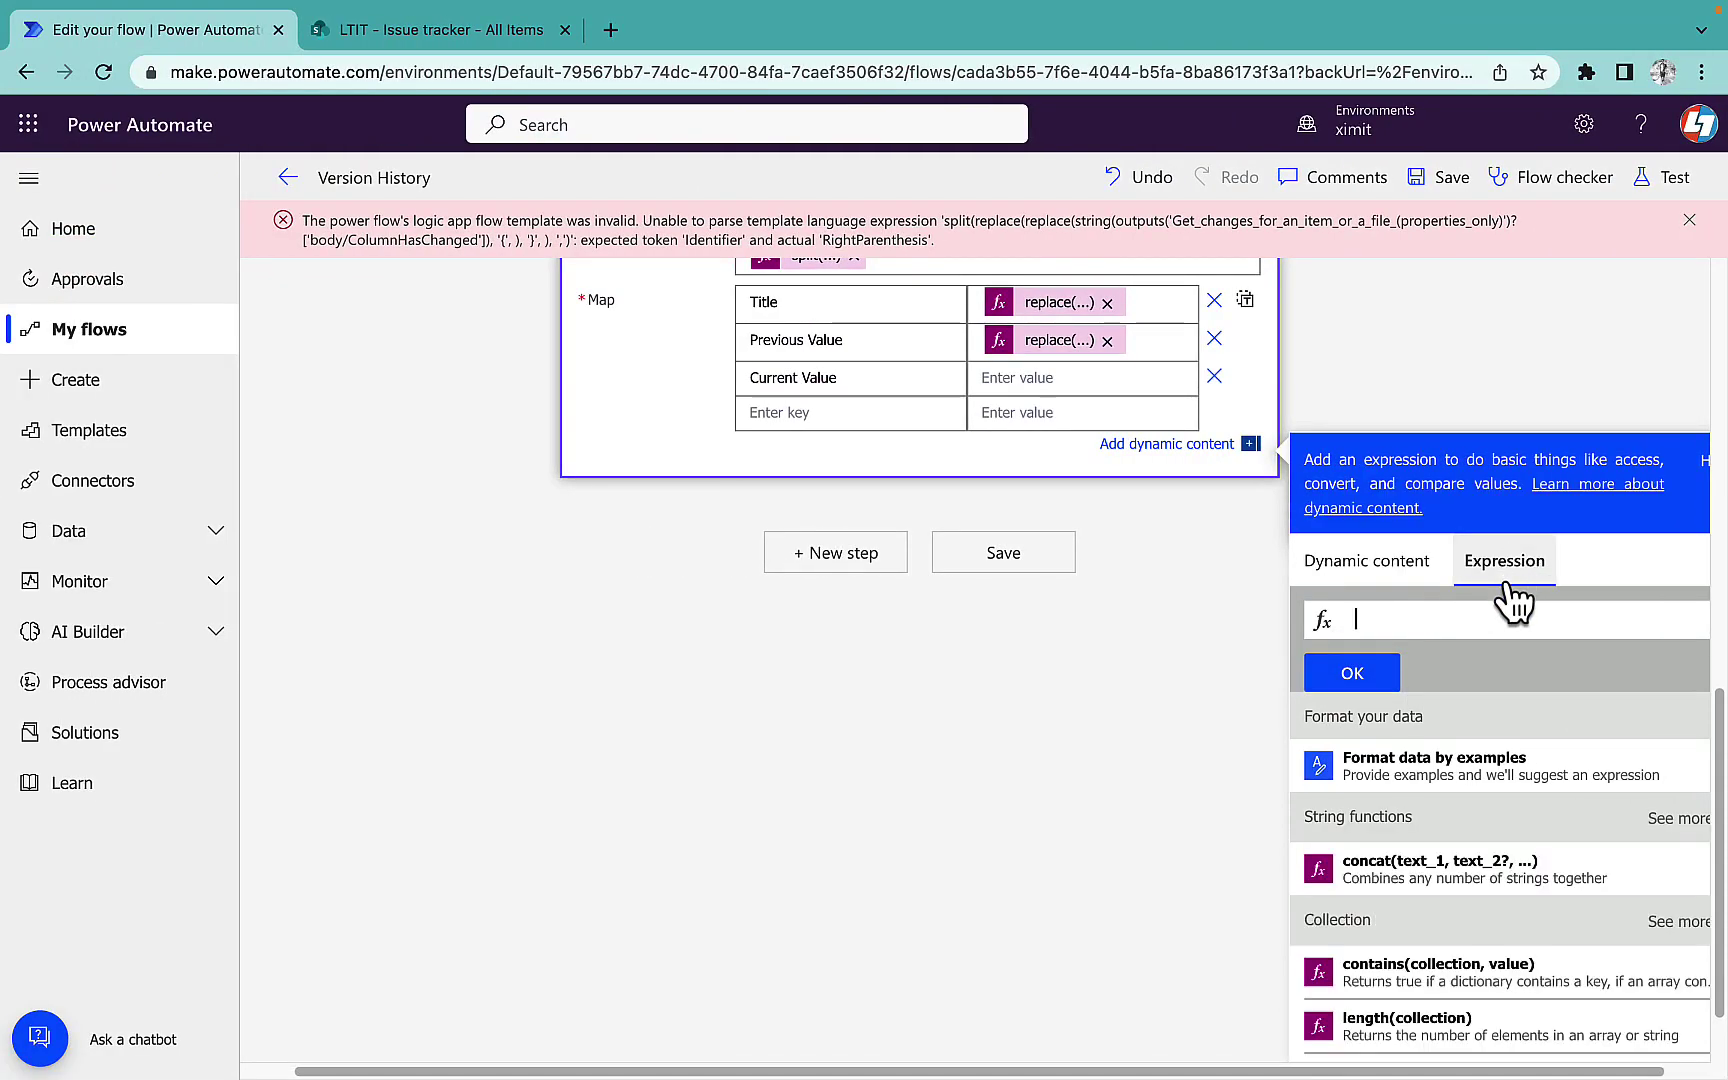
key("ctrl+v")
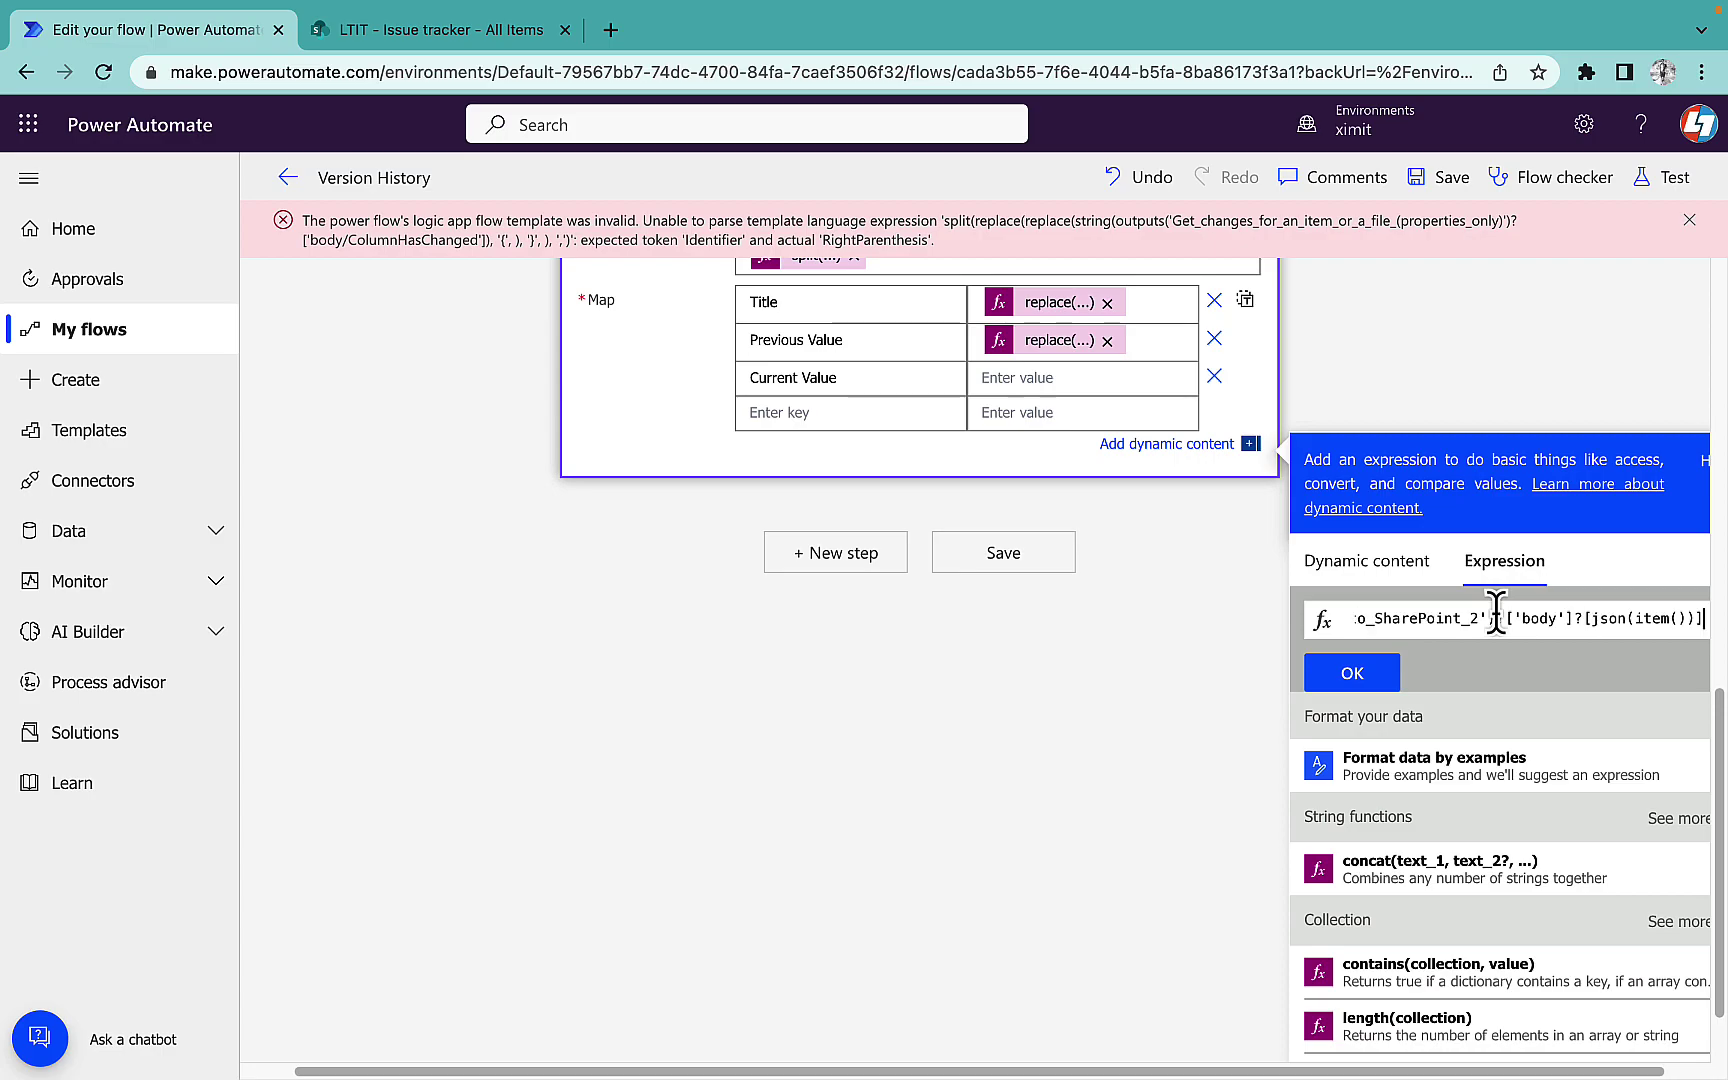
left_click(1356, 676)
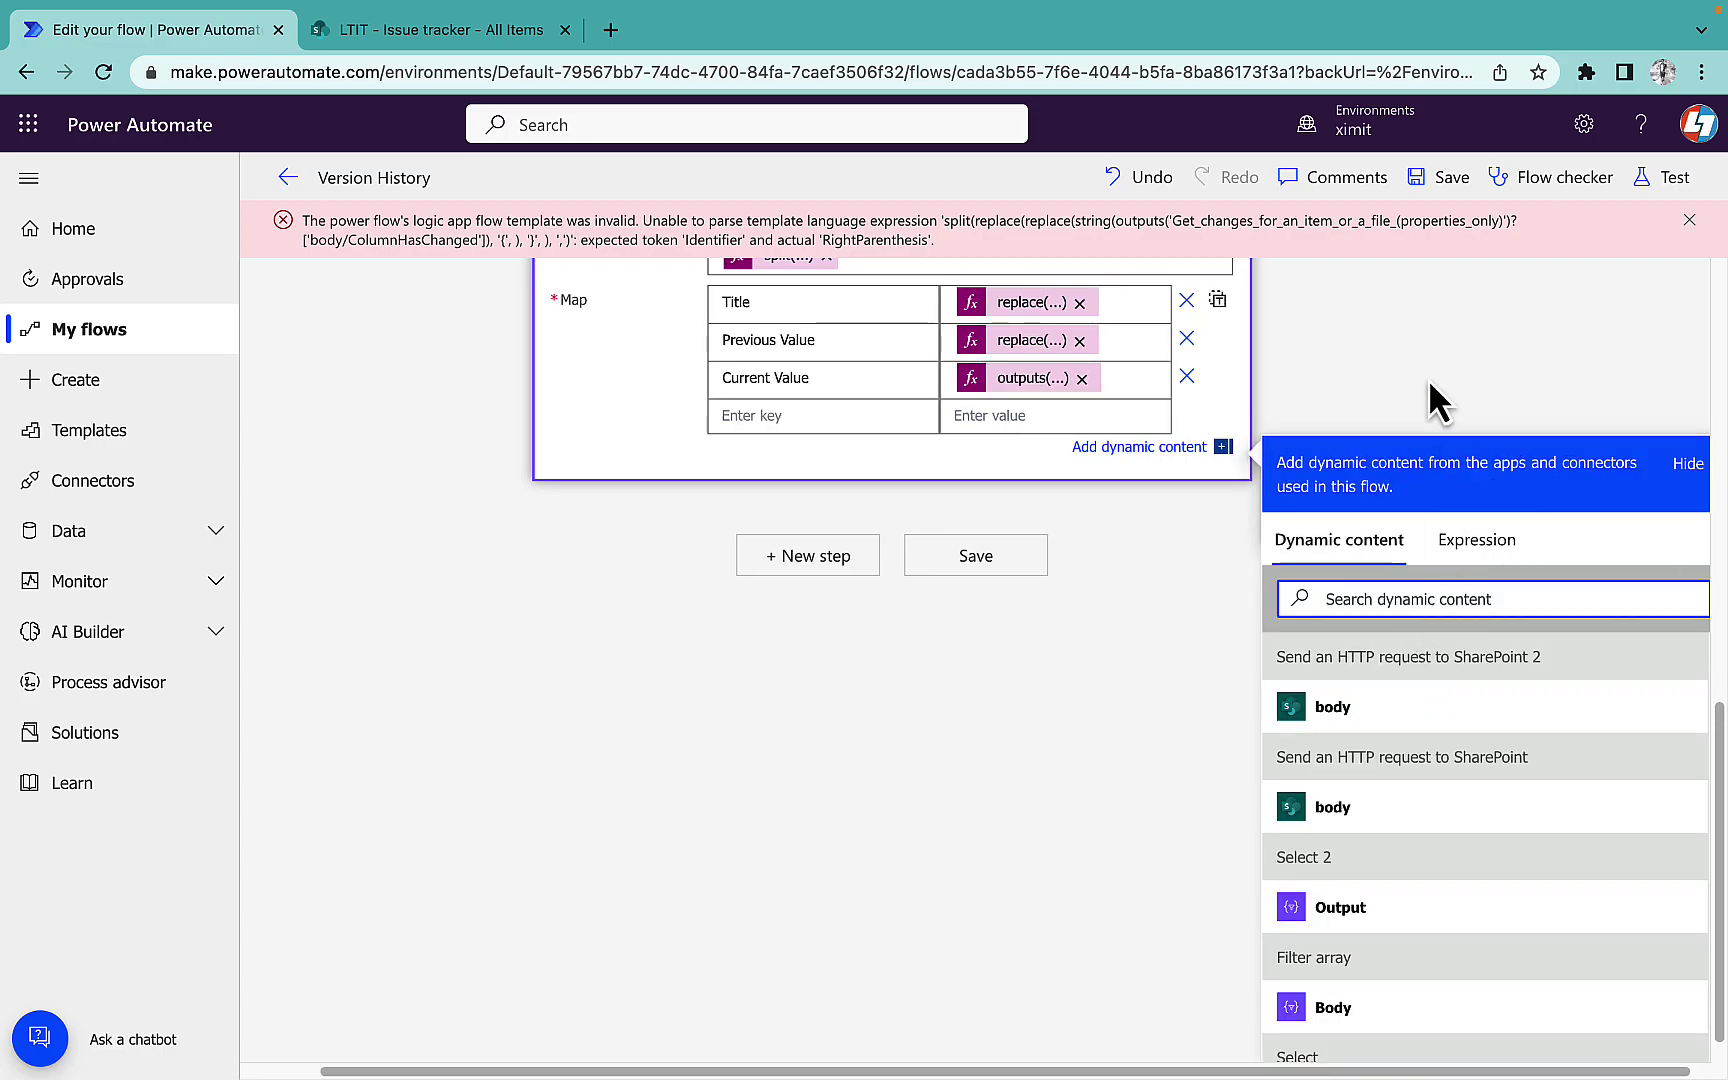
- Save the flow and run a test of it
left_click(1466, 183)
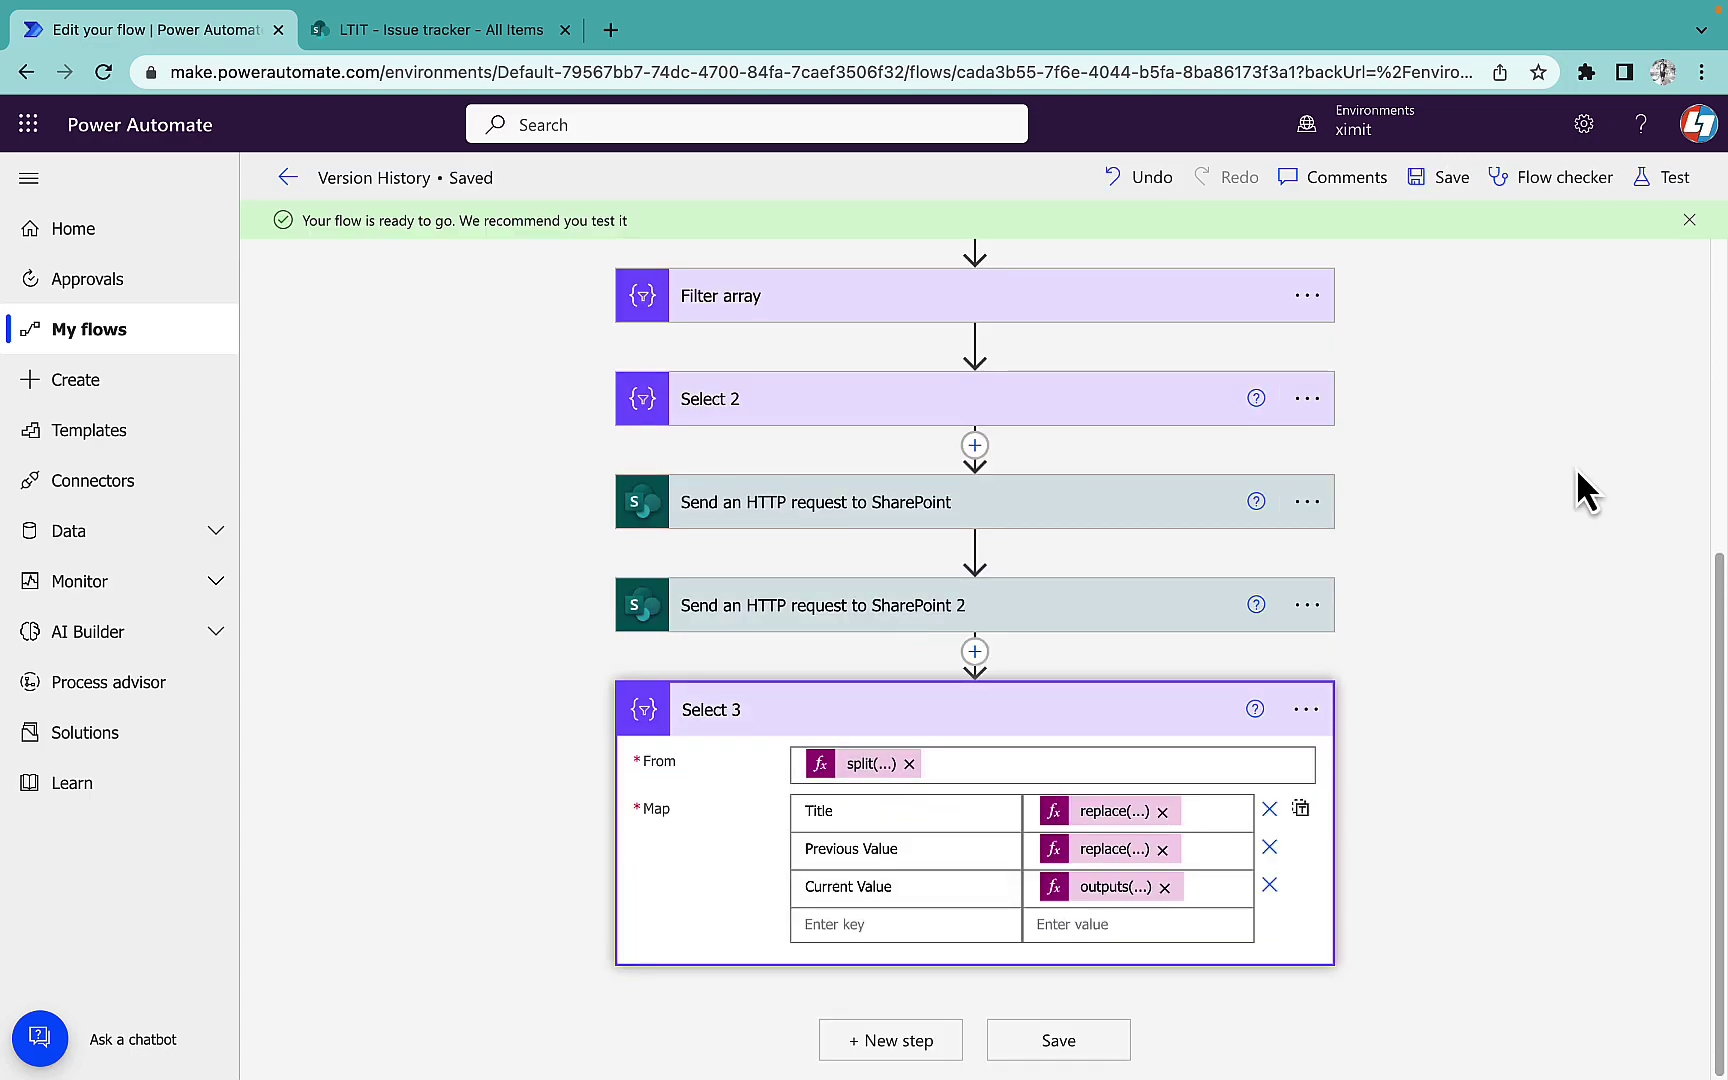
left_click(1655, 180)
left_click(1456, 428)
left_click(1405, 1040)
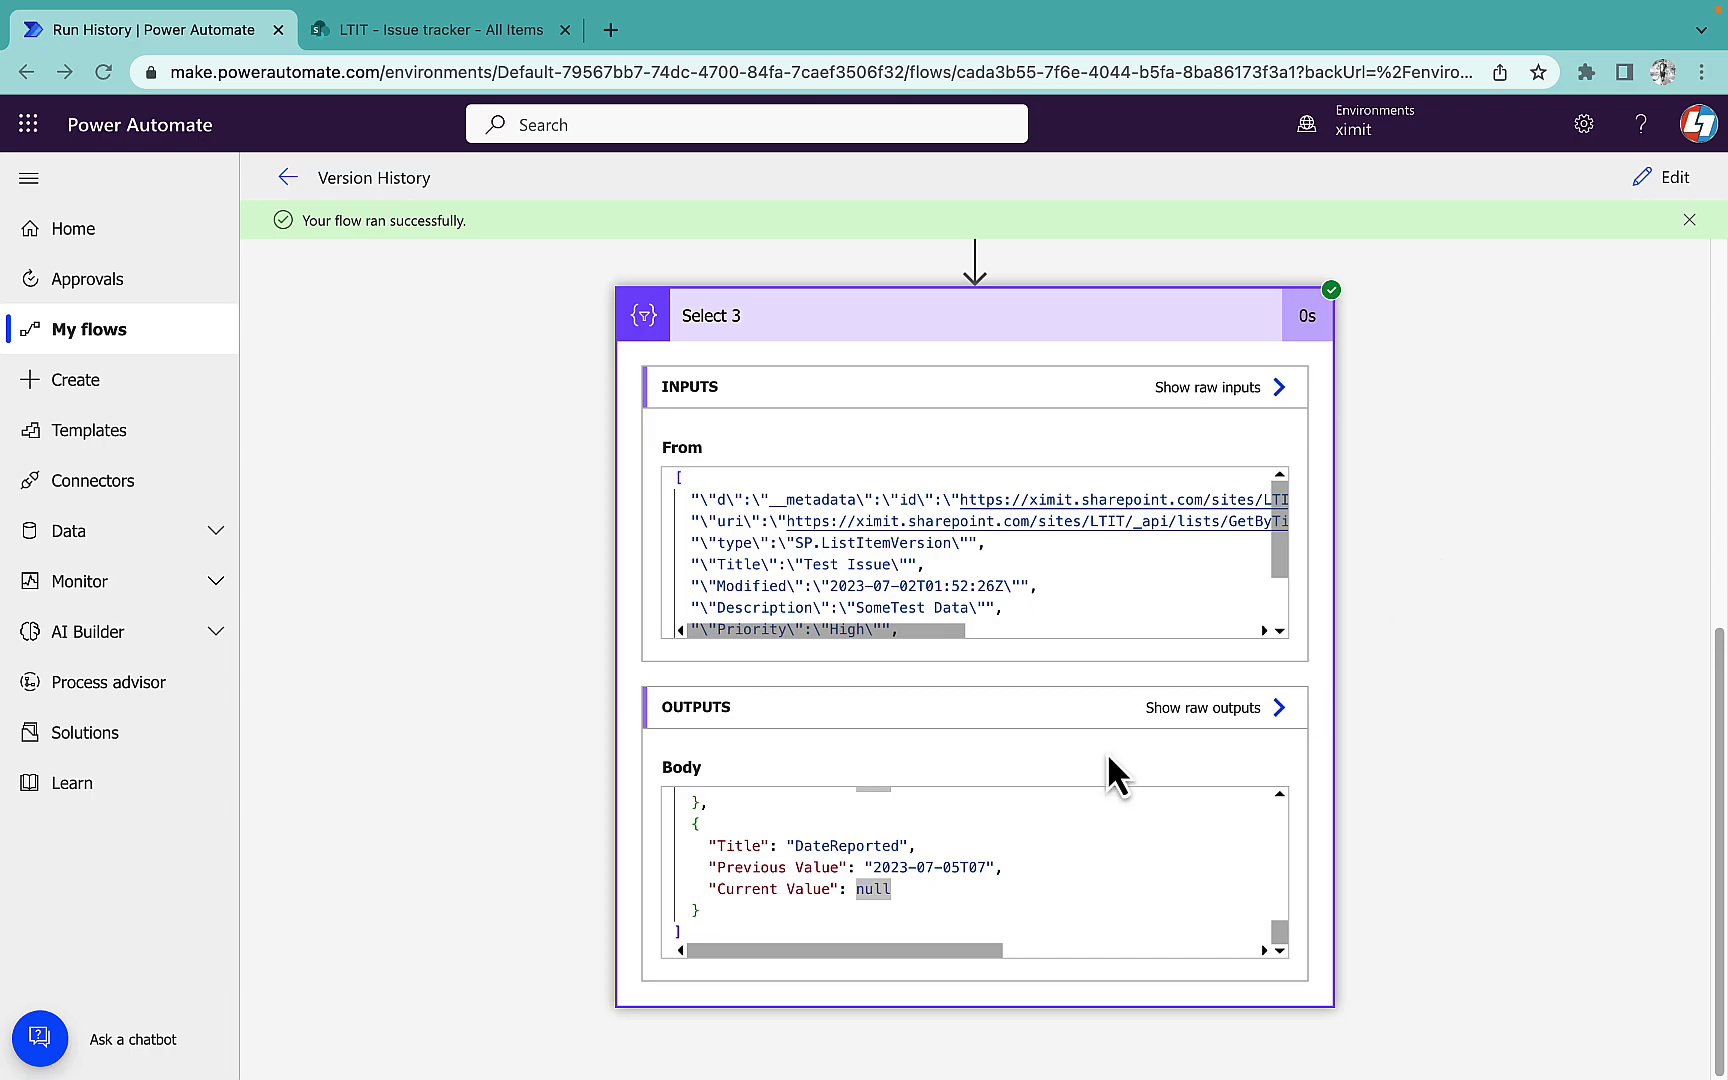
- Examine the Current Value entries in Select 3's raw outputs
left_click(1230, 712)
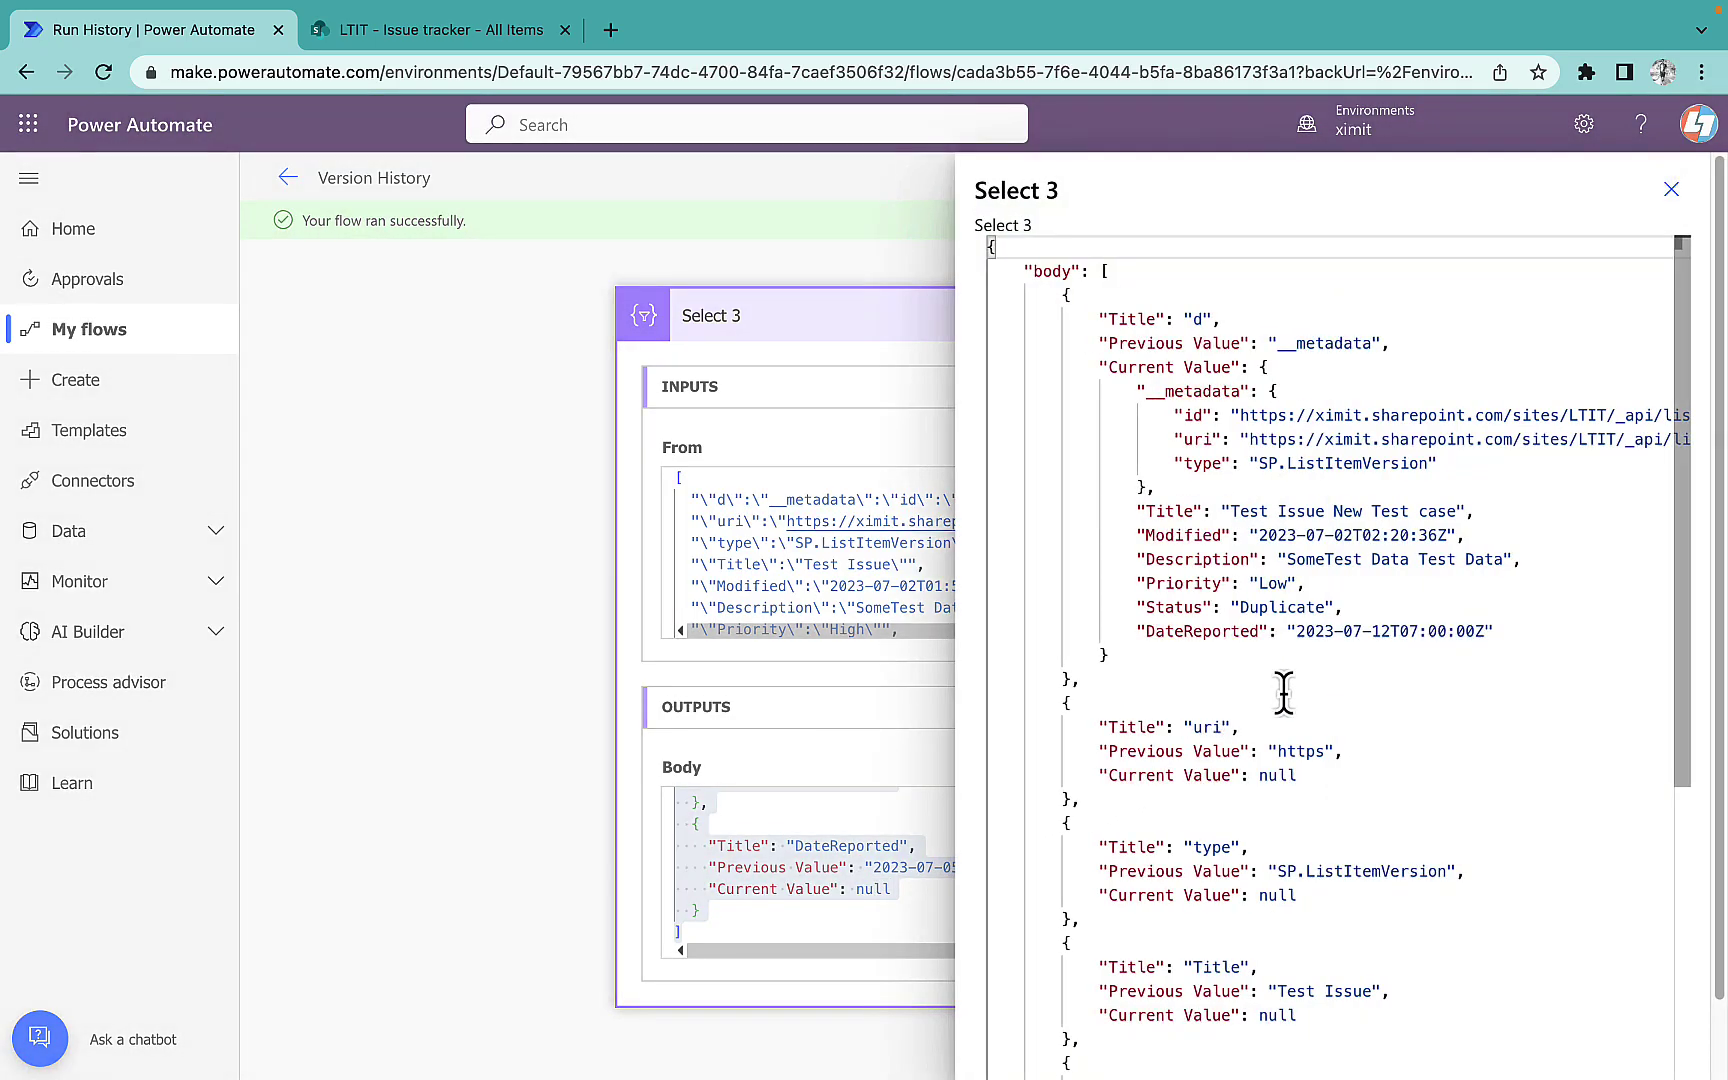
scroll(1285, 720, "down", 4)
left_click_drag(1146, 775, 1323, 781)
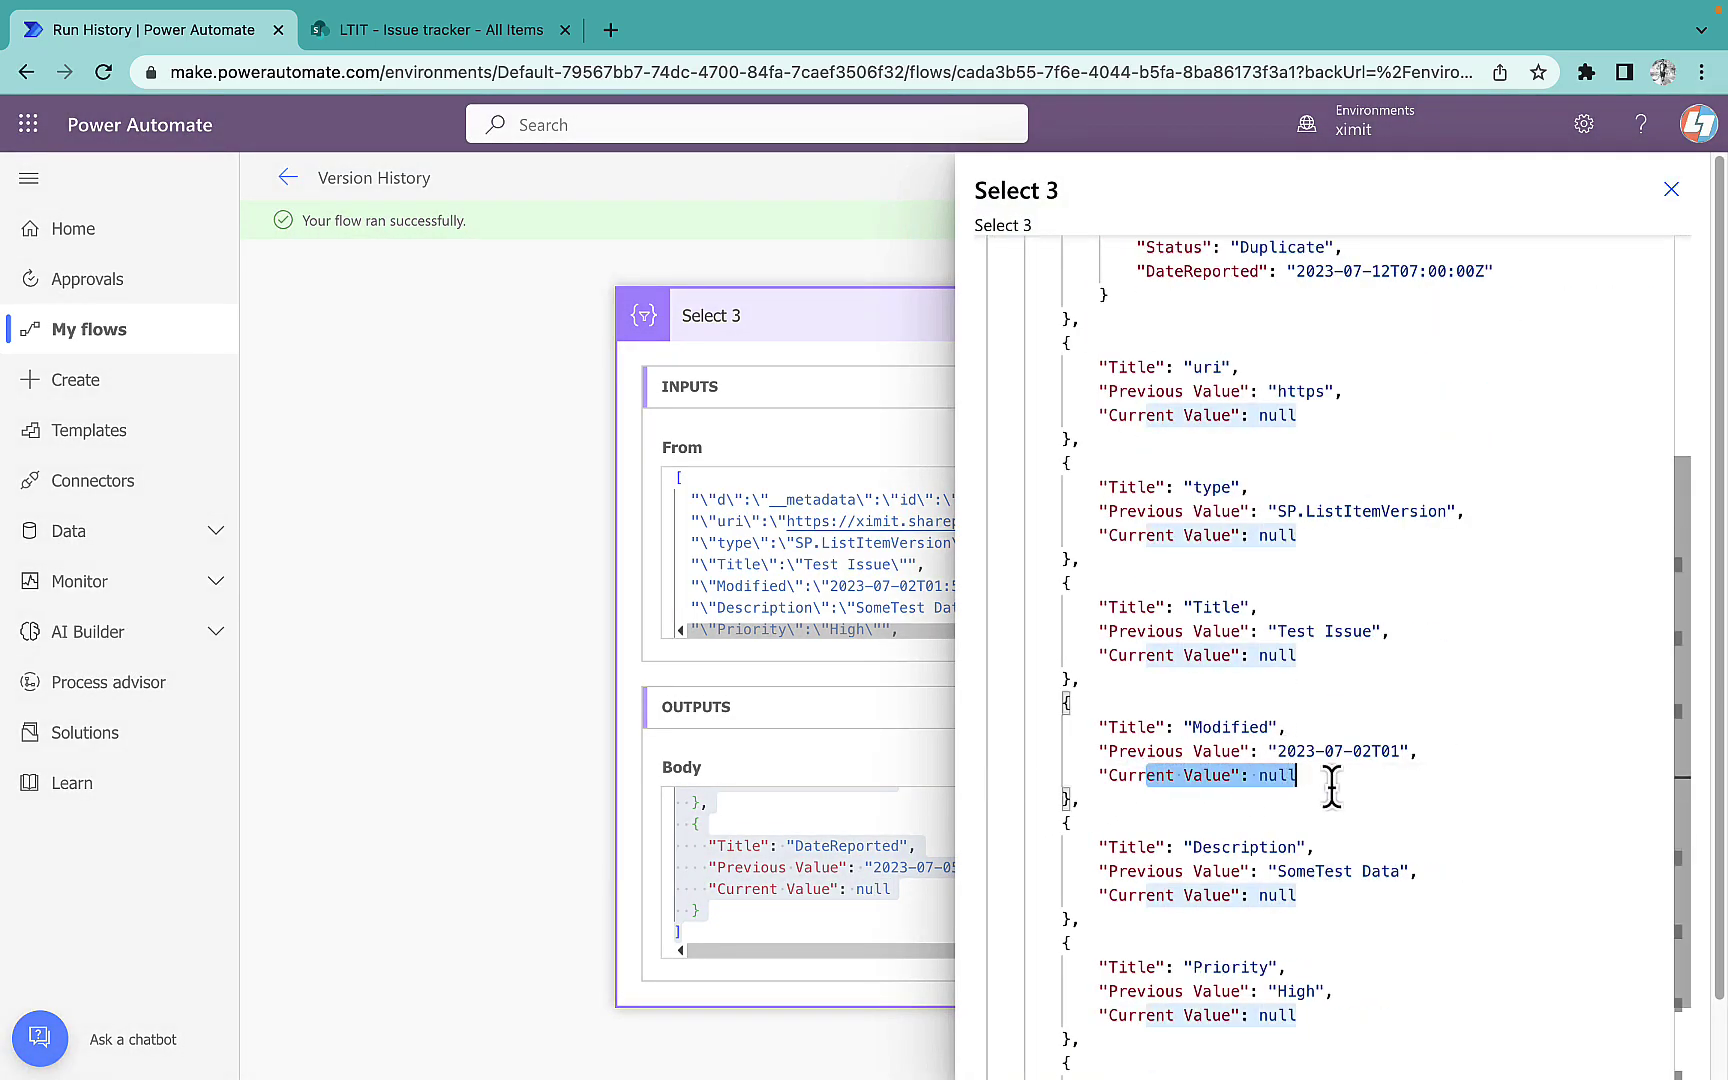
- Reopen the flow for editing and add a header named Accept to the first Send an HTTP request to SharePoint action
left_click(1671, 190)
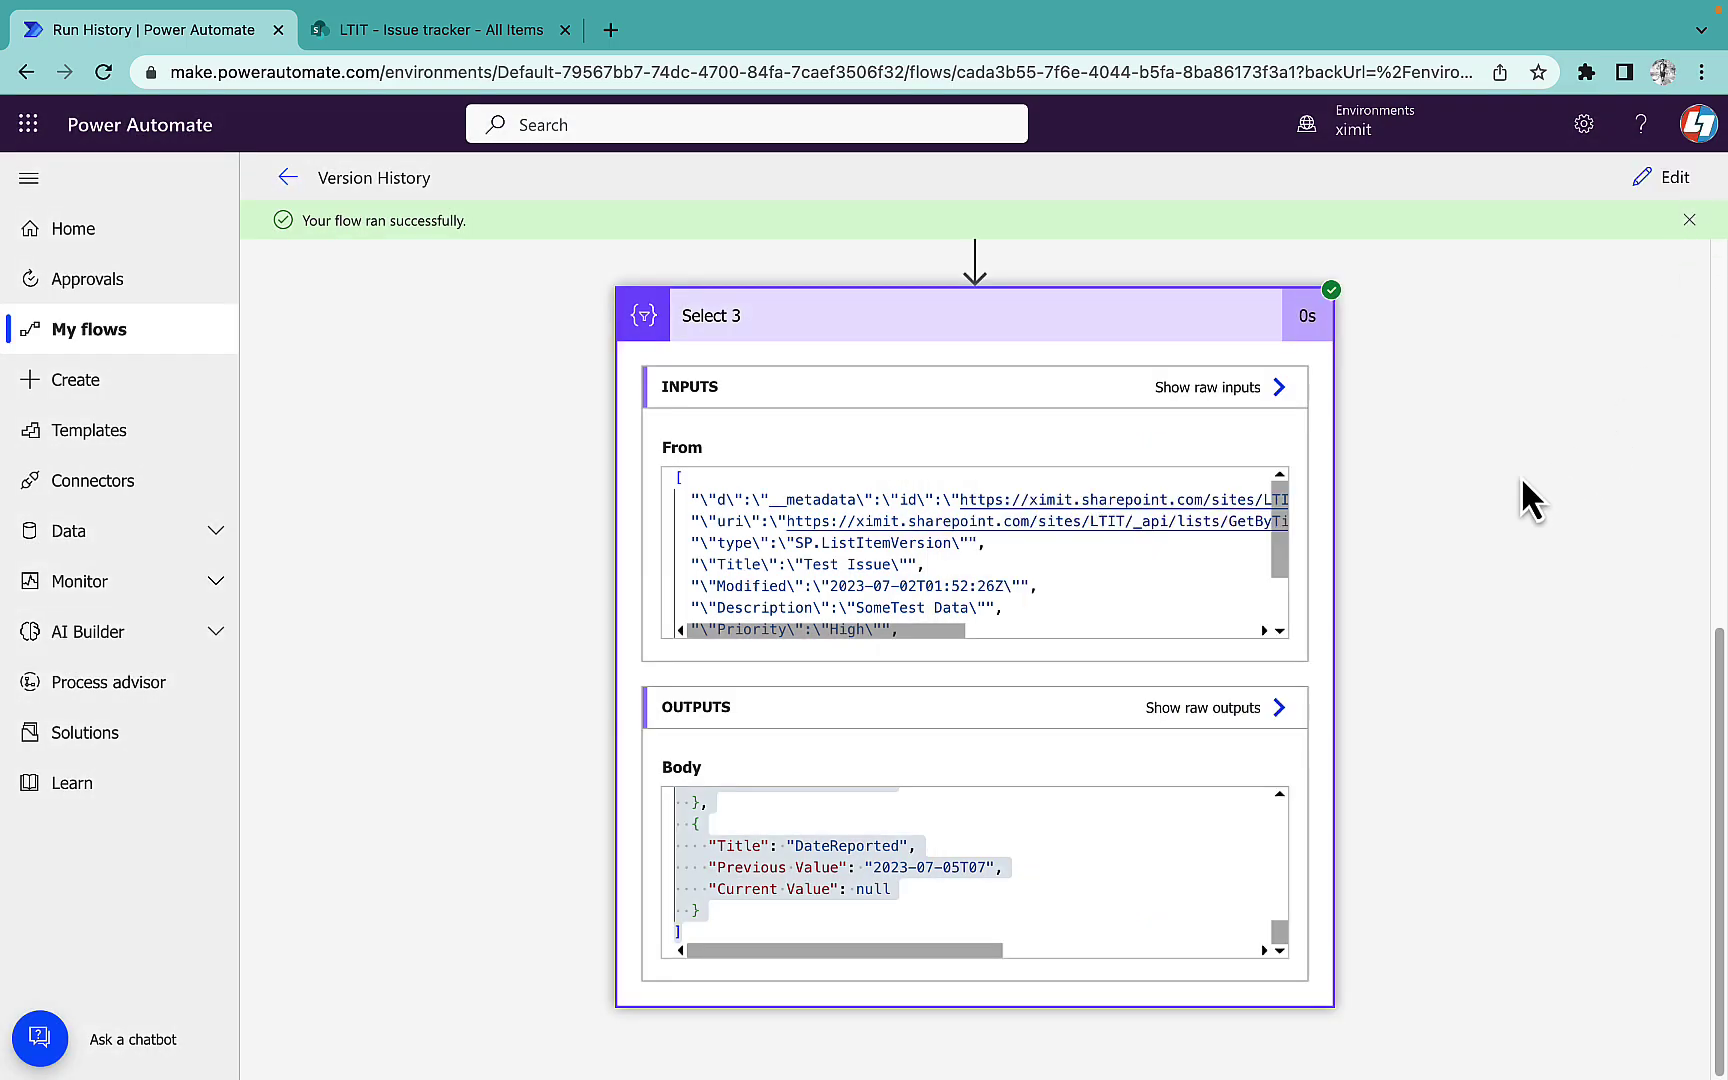
left_click(1630, 180)
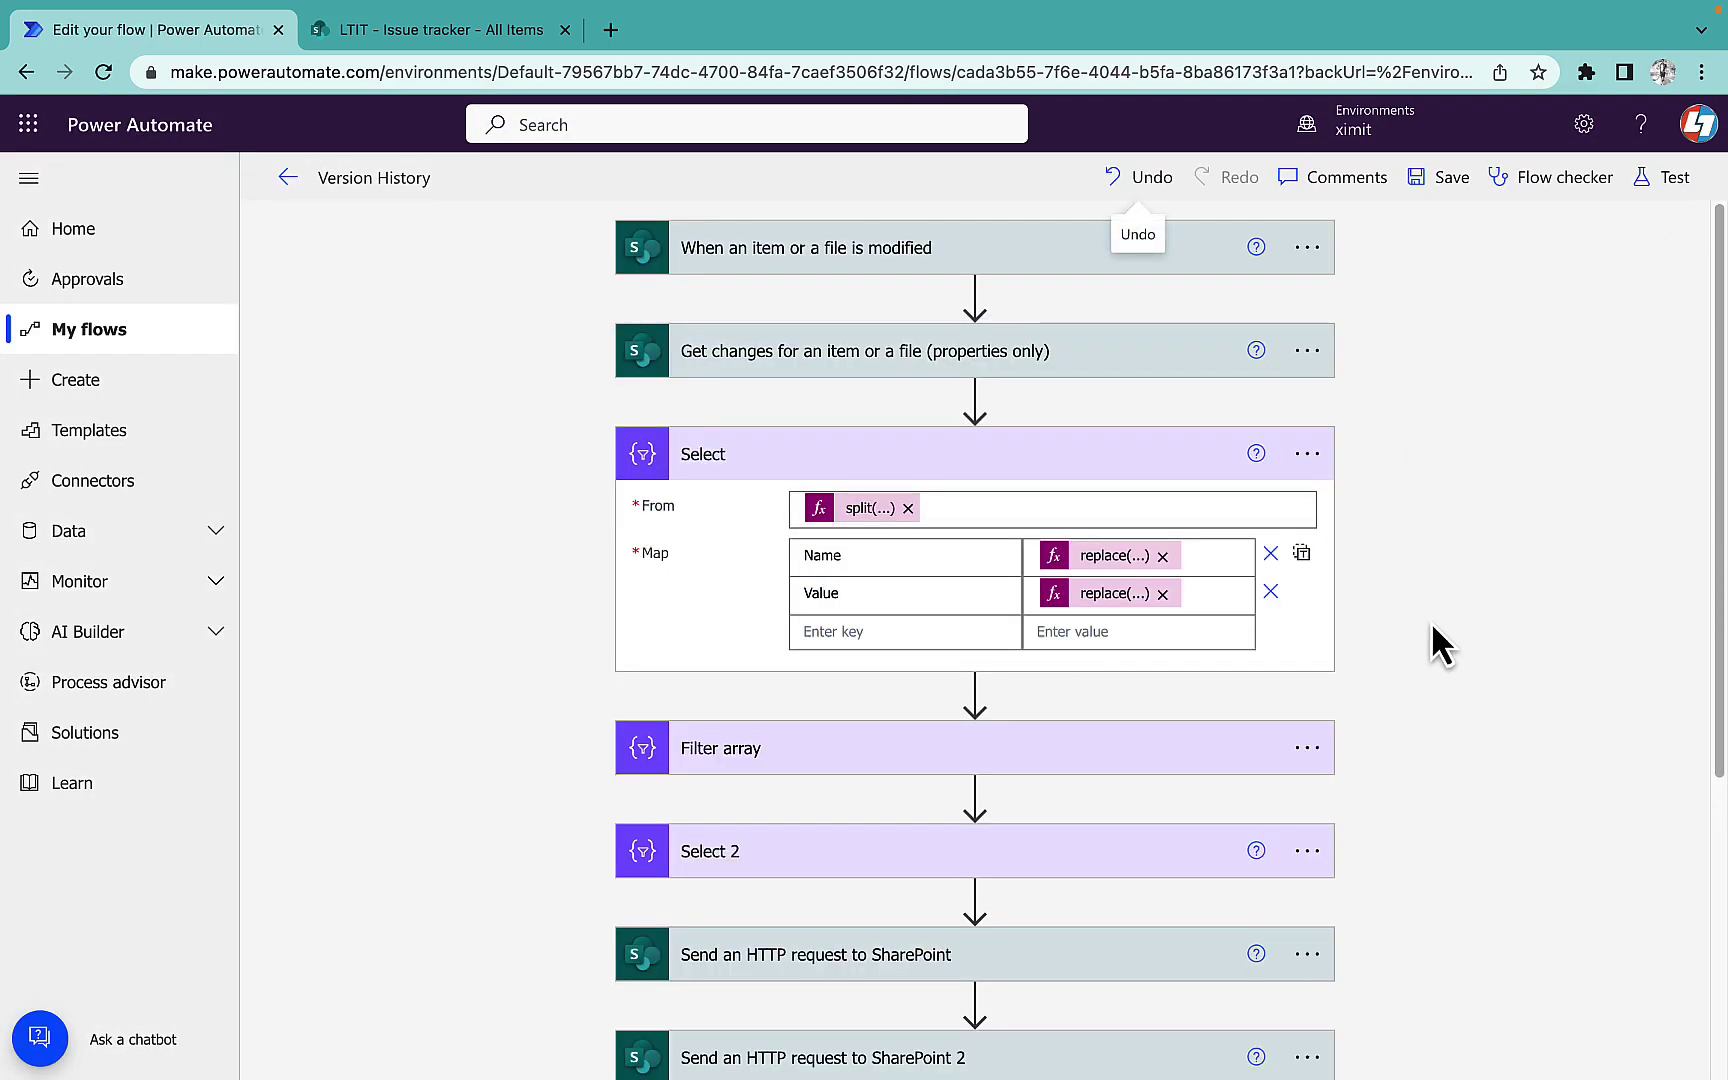
scroll(1430, 630, "down", 5)
left_click(1133, 527)
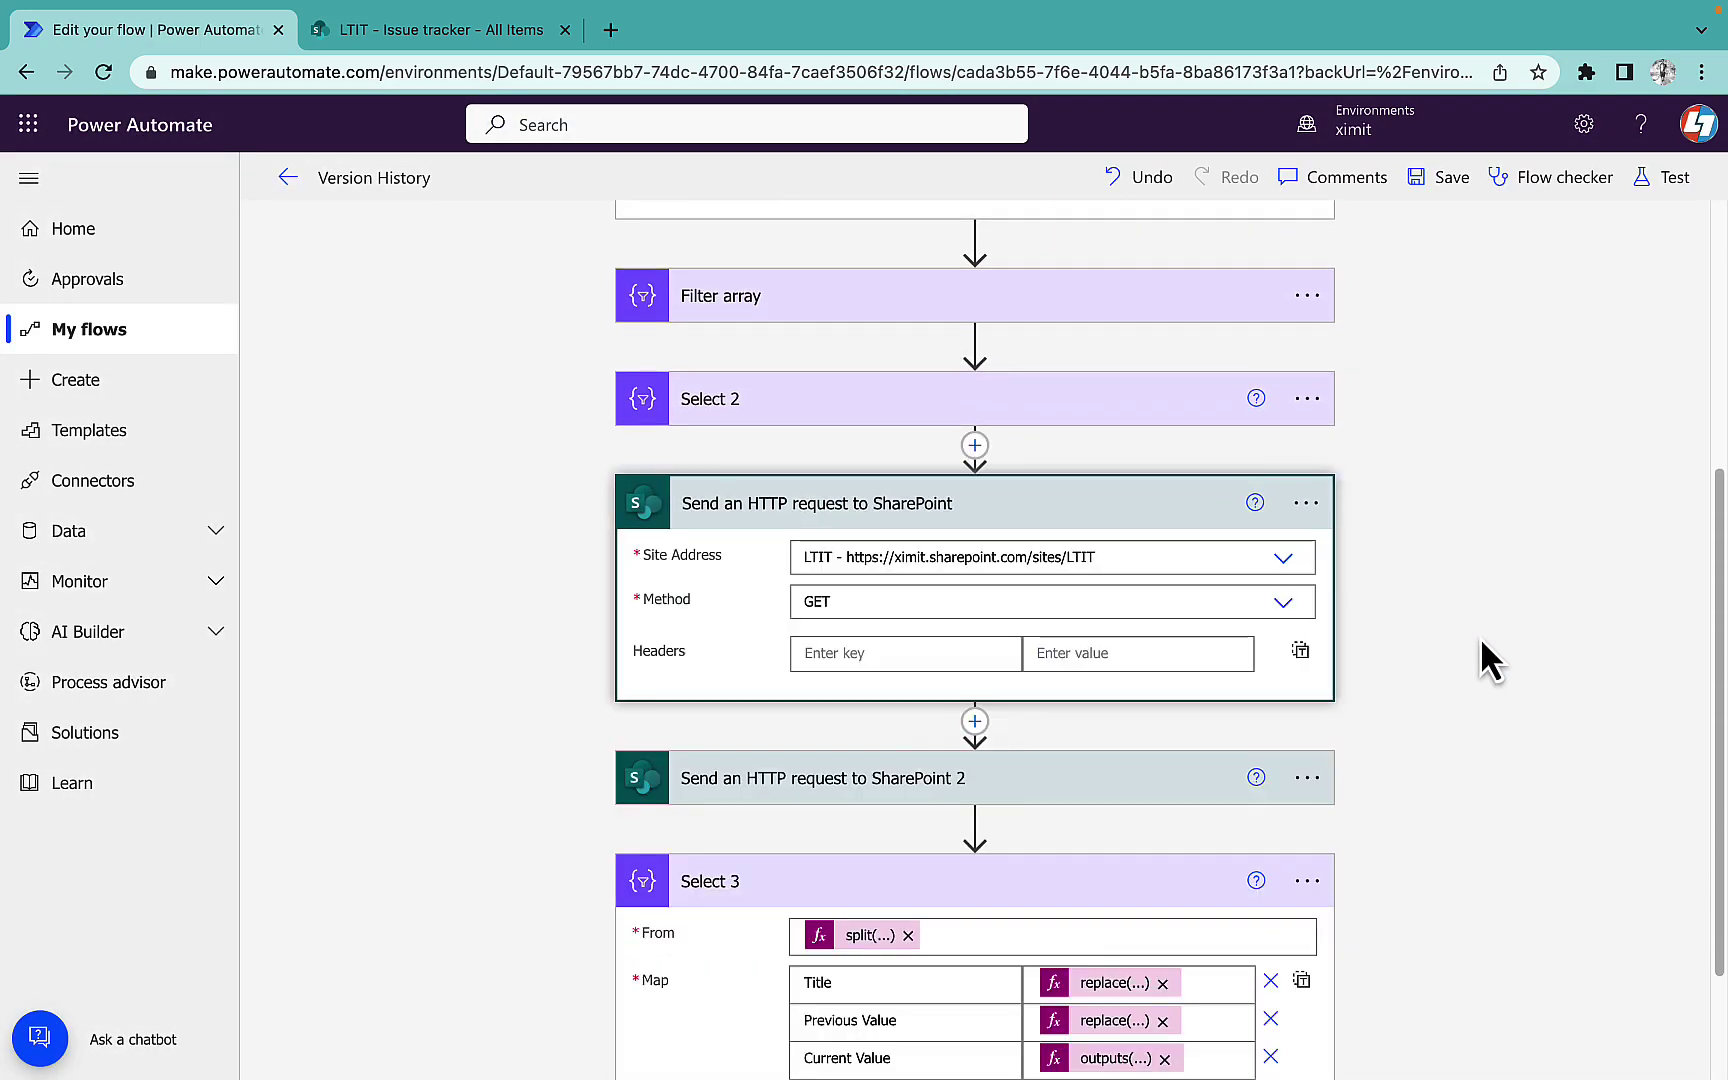
left_click(856, 650)
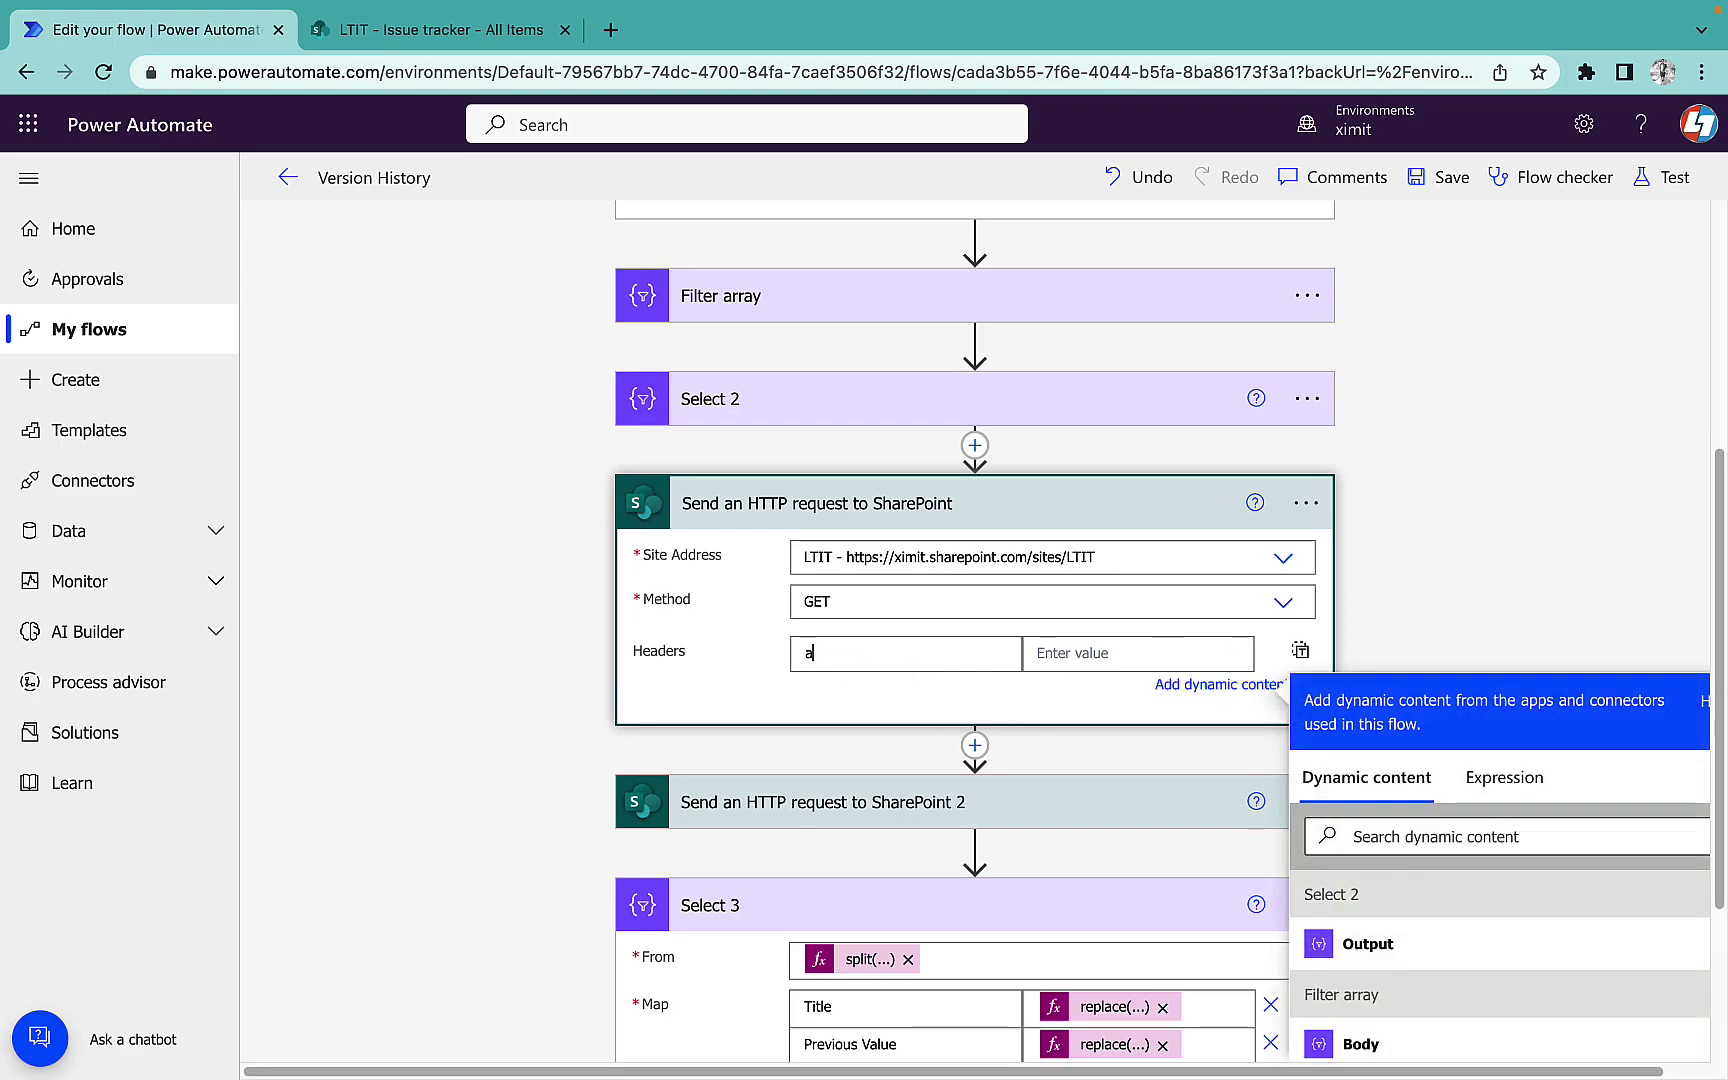
type("Acc")
- Set the value of the first HTTP request's Accept header to application/json; odata=nometadata
left_click(1055, 652)
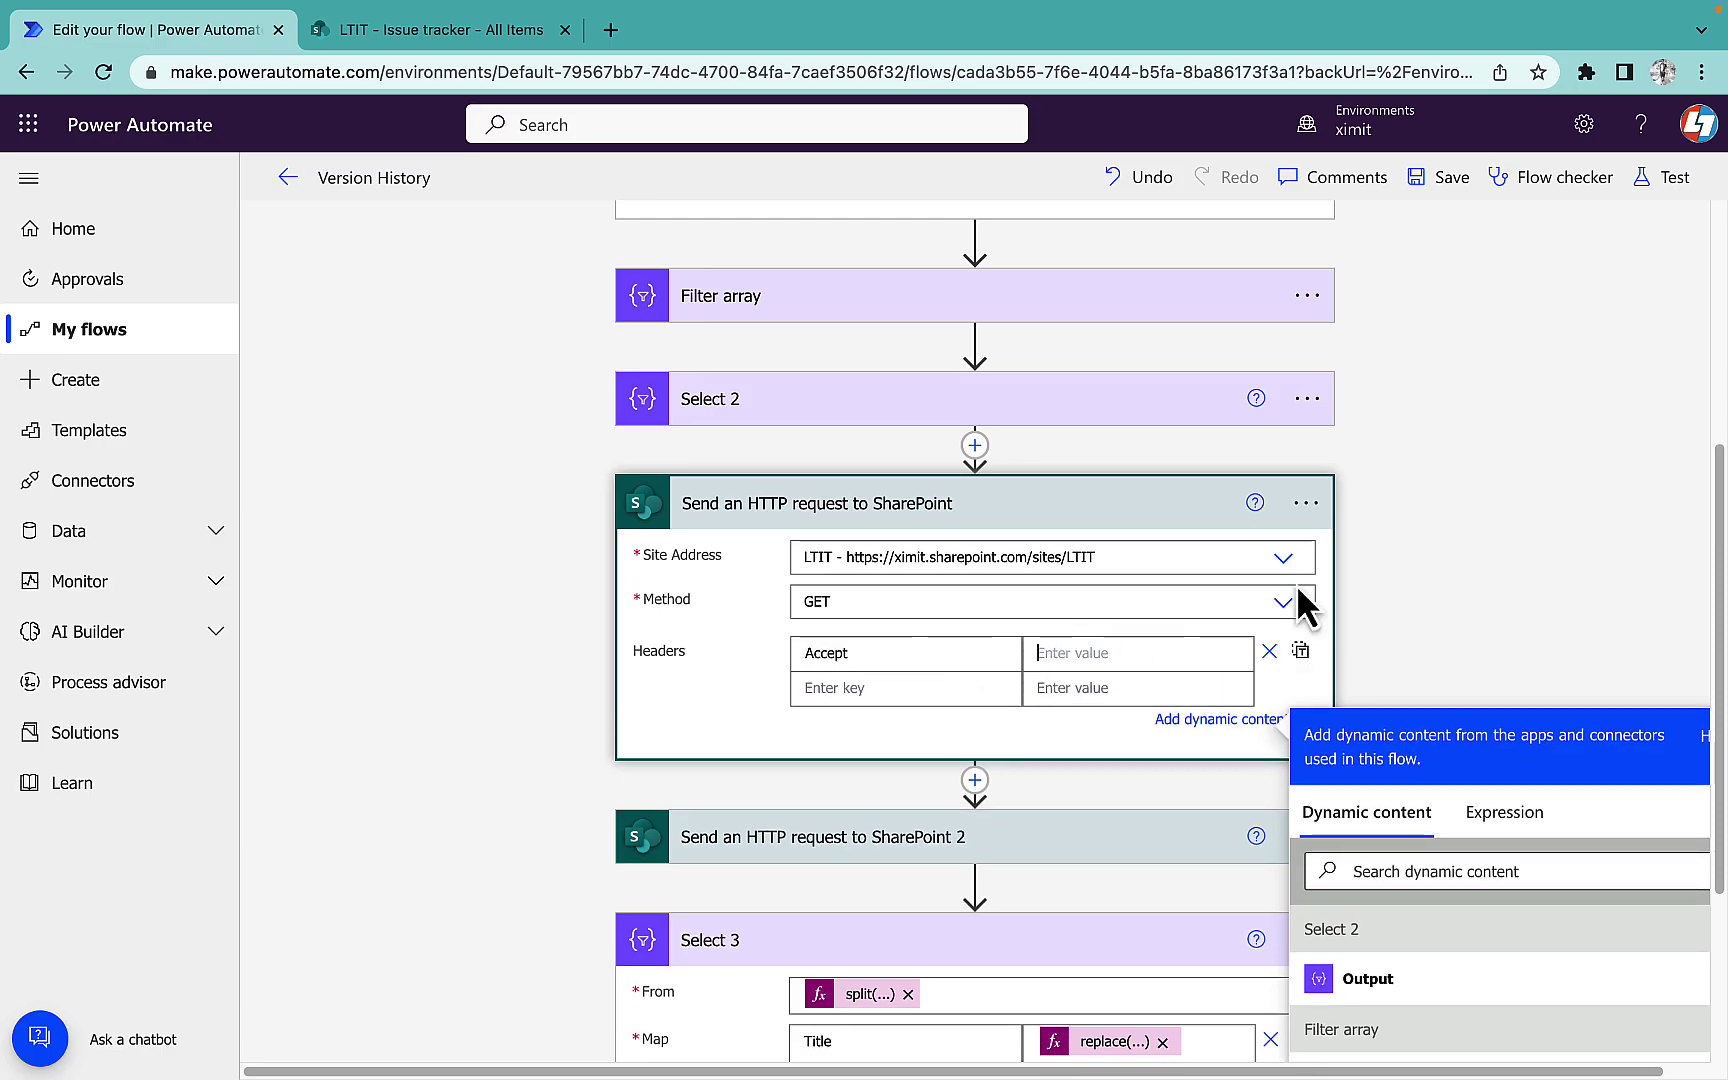
scroll(1330, 570, "down", 3)
left_click(1505, 565)
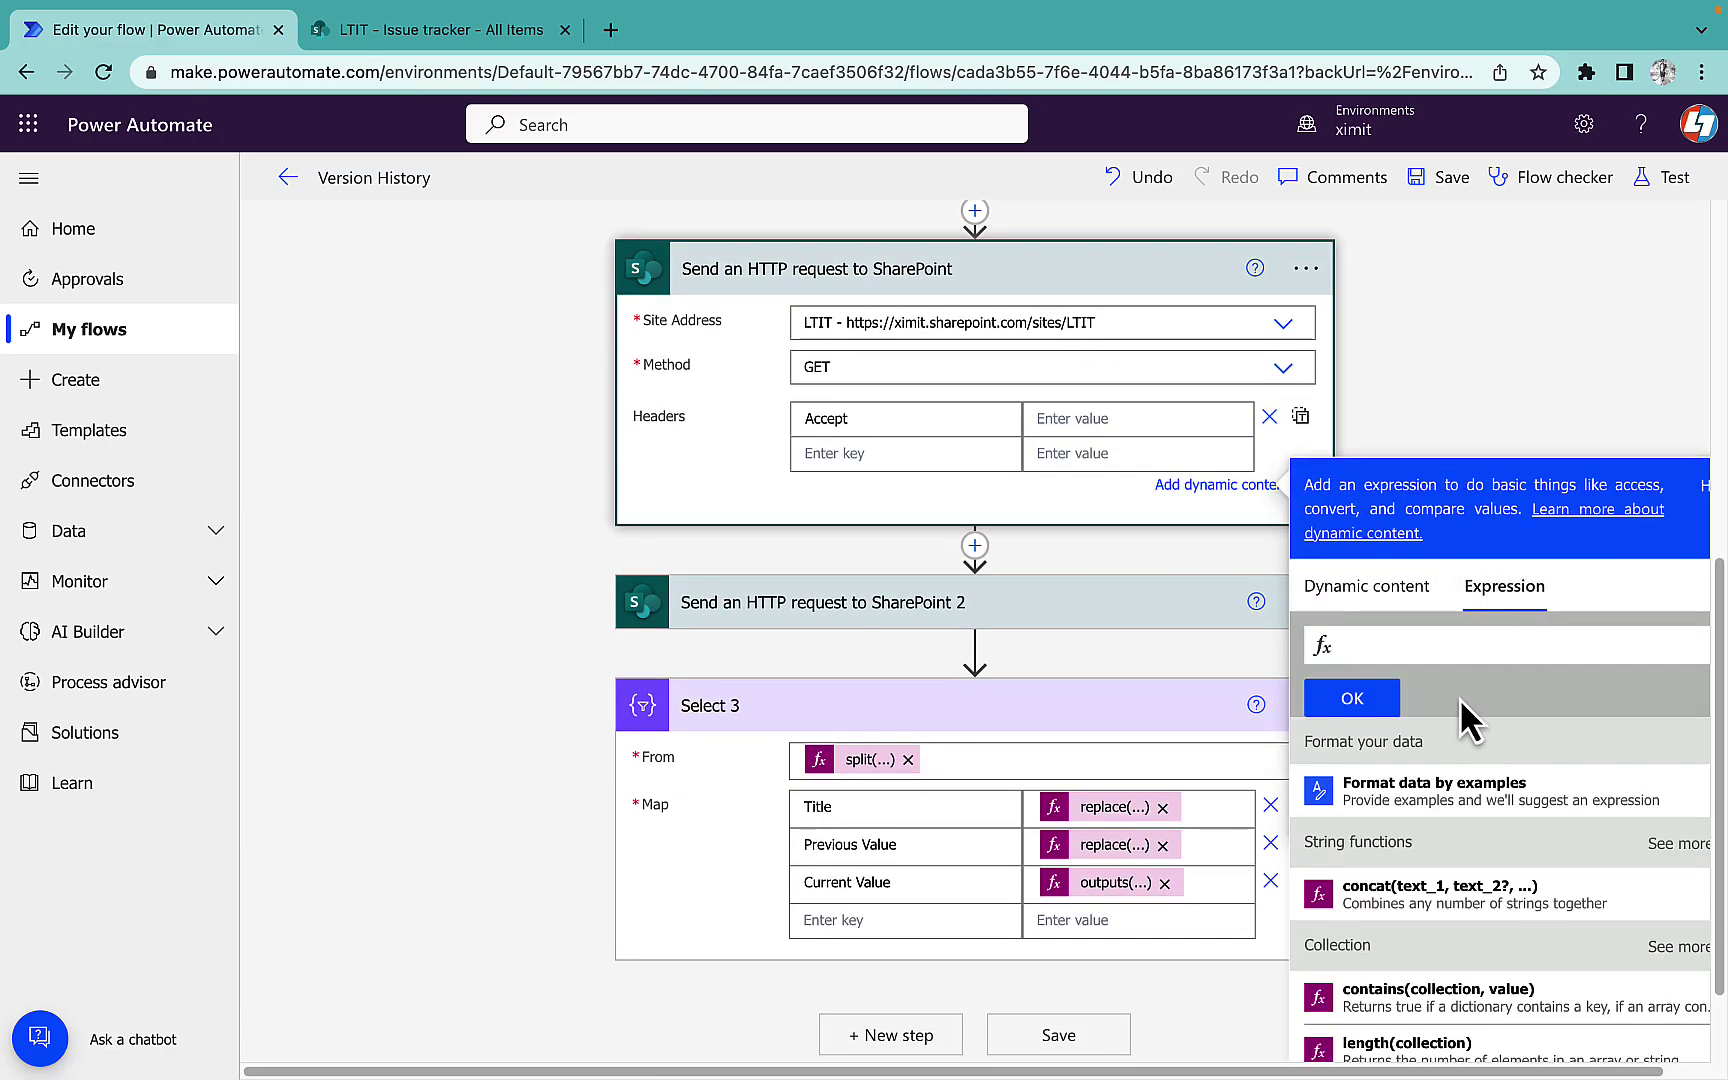
left_click(1547, 371)
left_click(1180, 447)
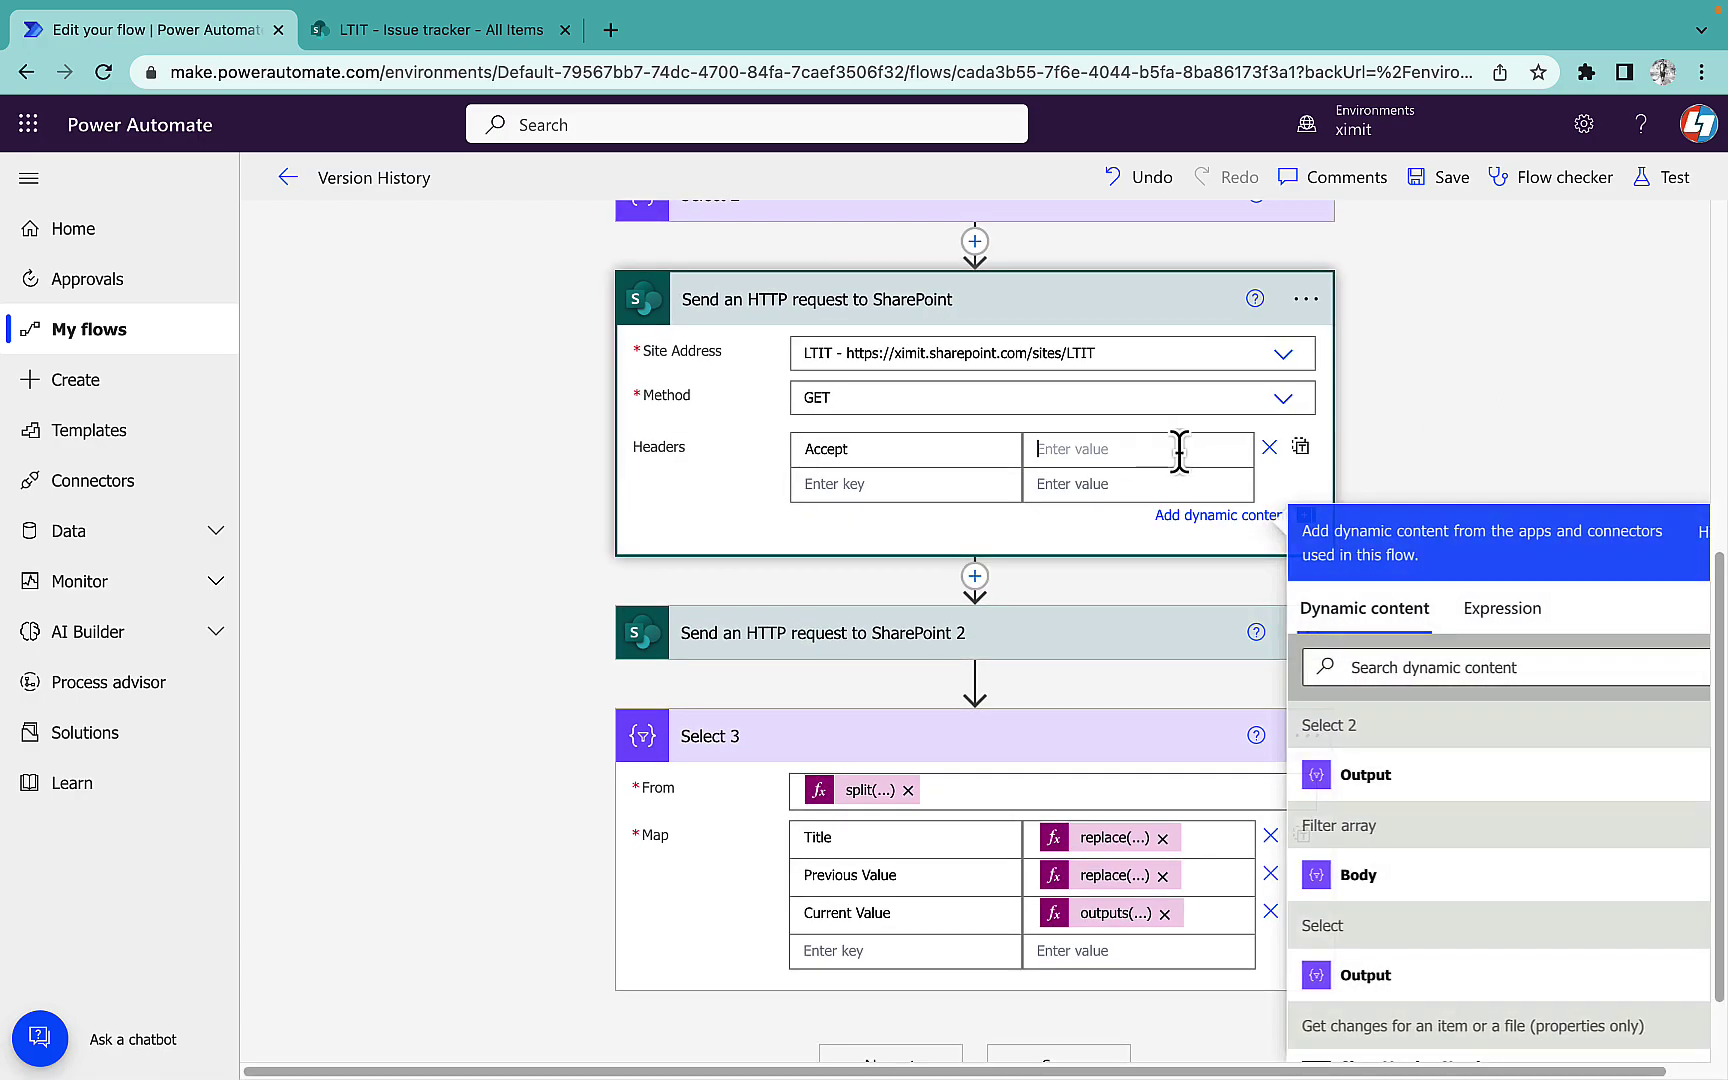
type("application/json; odata=nometadata")
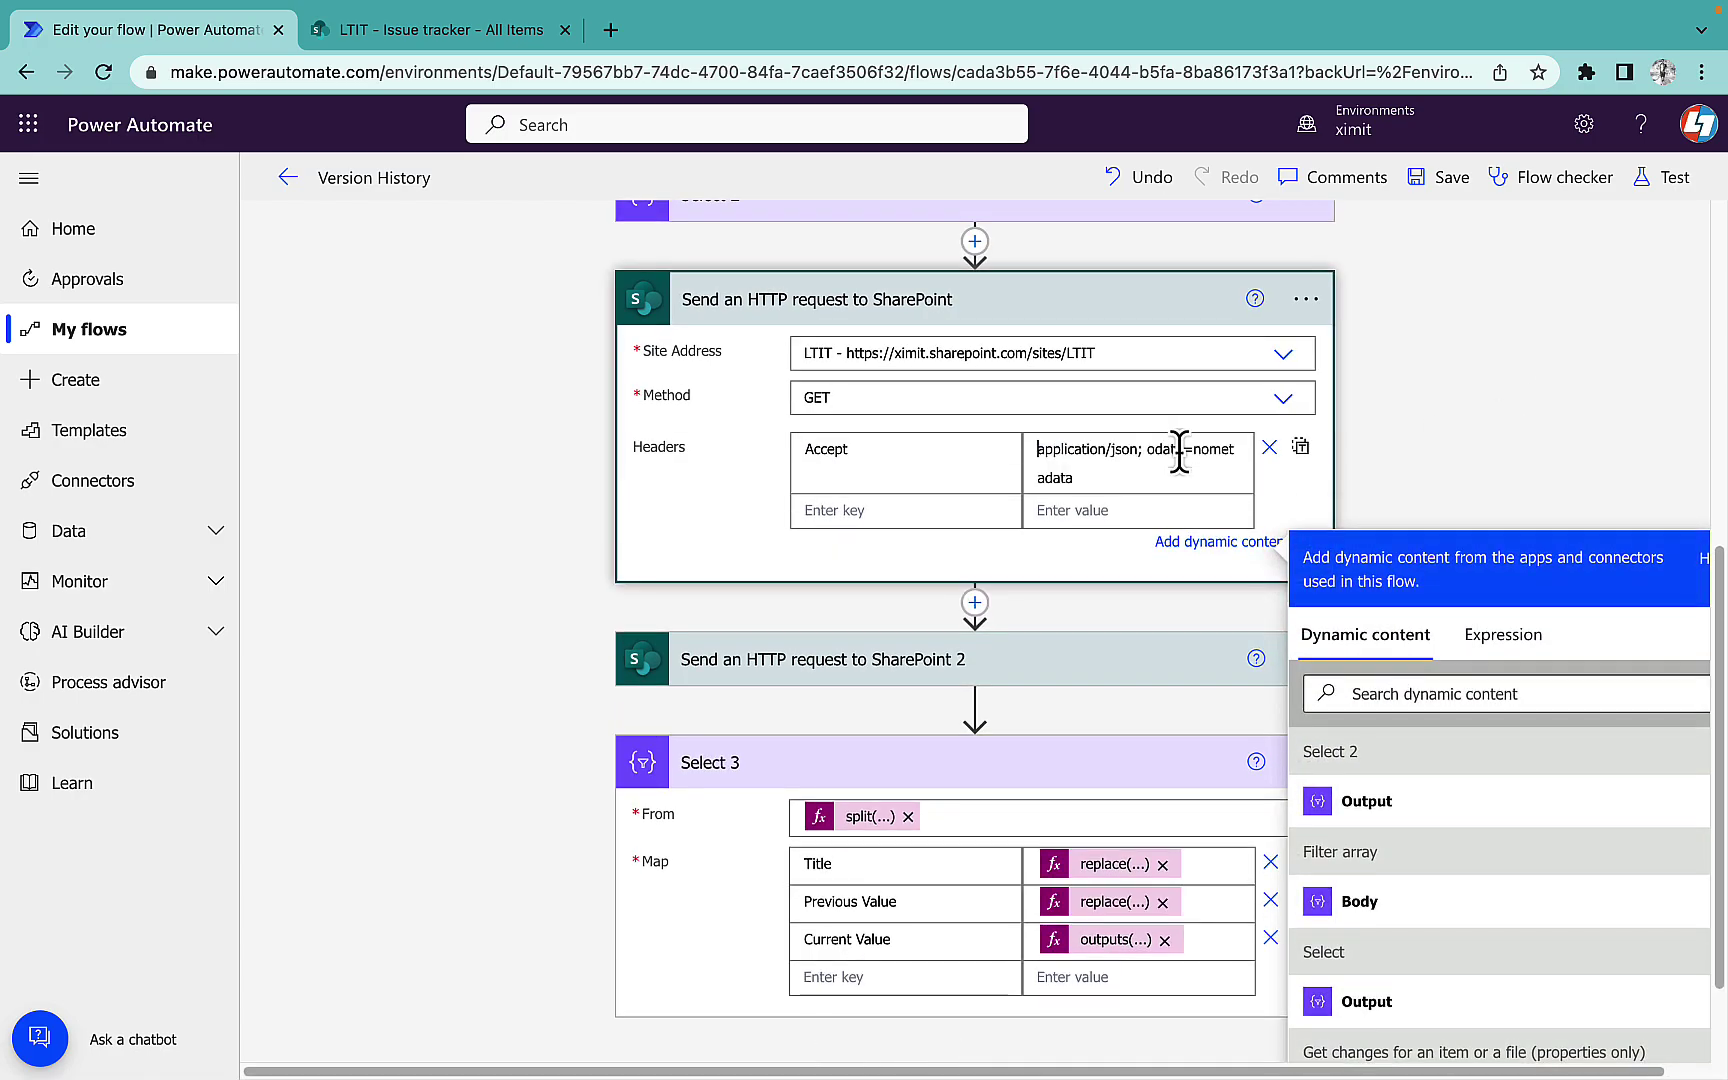
left_click(1415, 448)
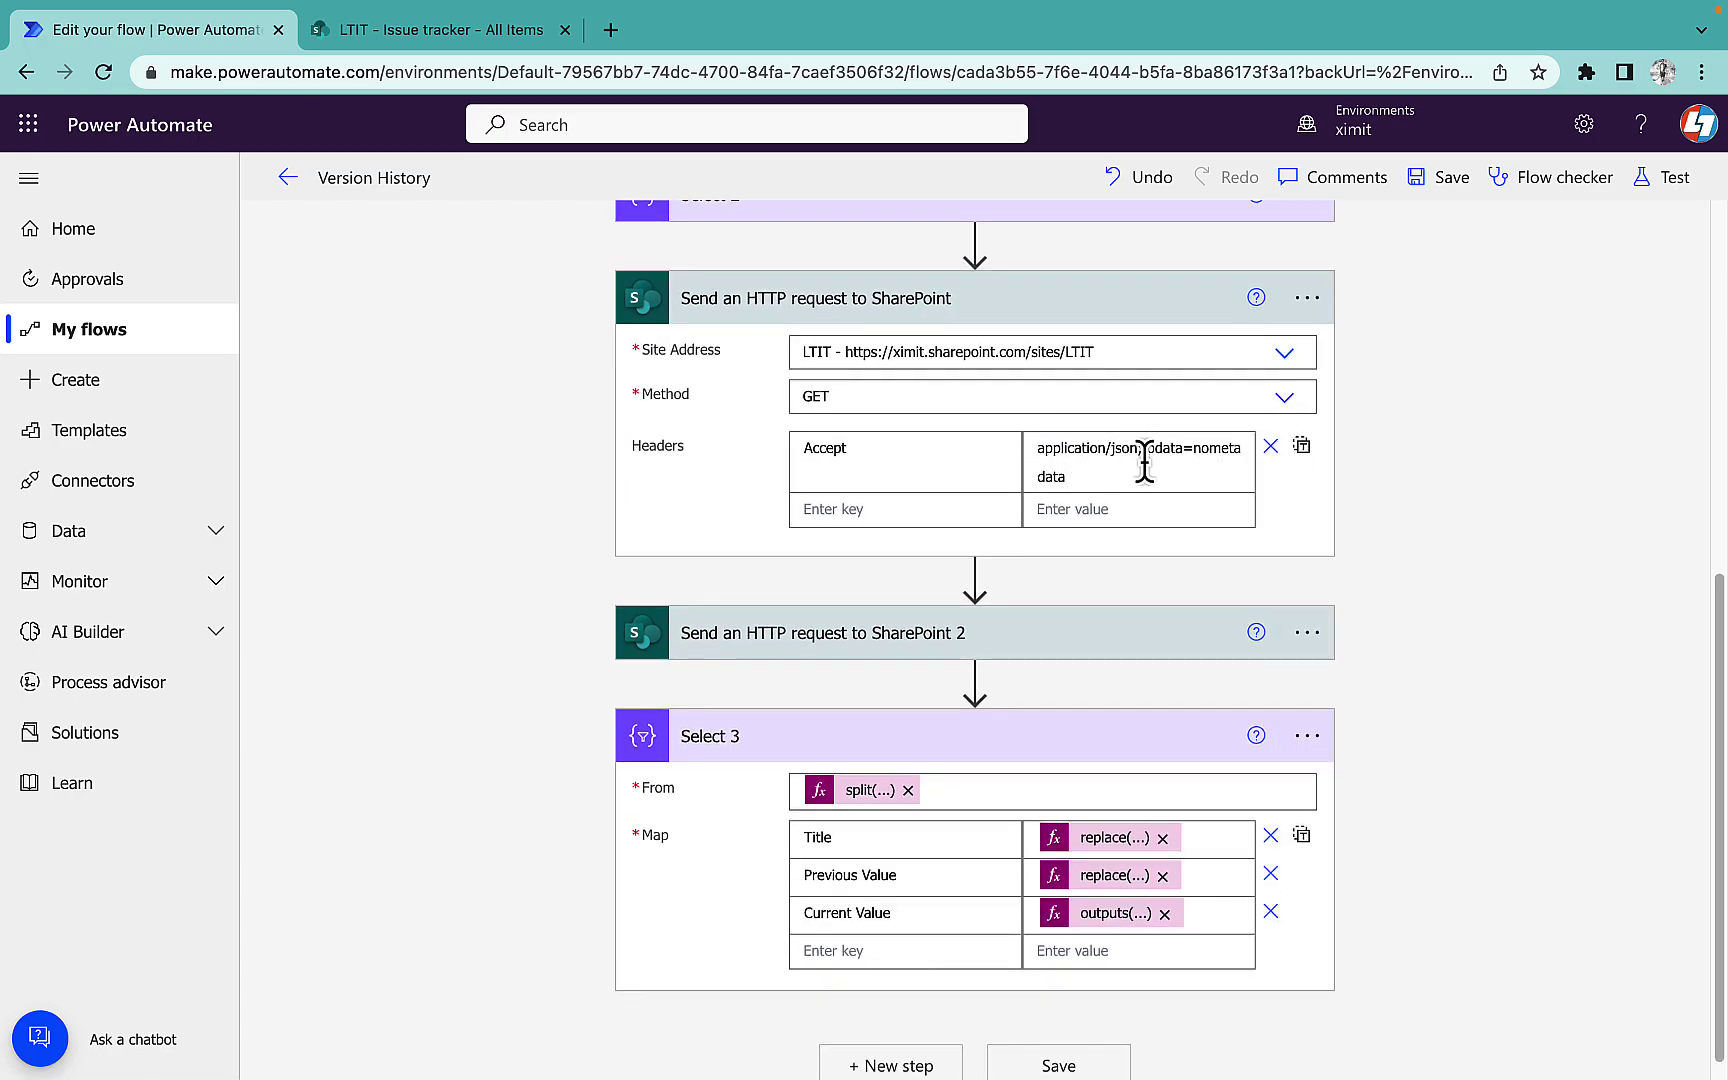
- Add an Accept header with the value application/json; odata=nometadata to Send an HTTP request to SharePoint 2
left_click(1085, 645)
scroll(929, 650, "down", 2)
left_click(918, 588)
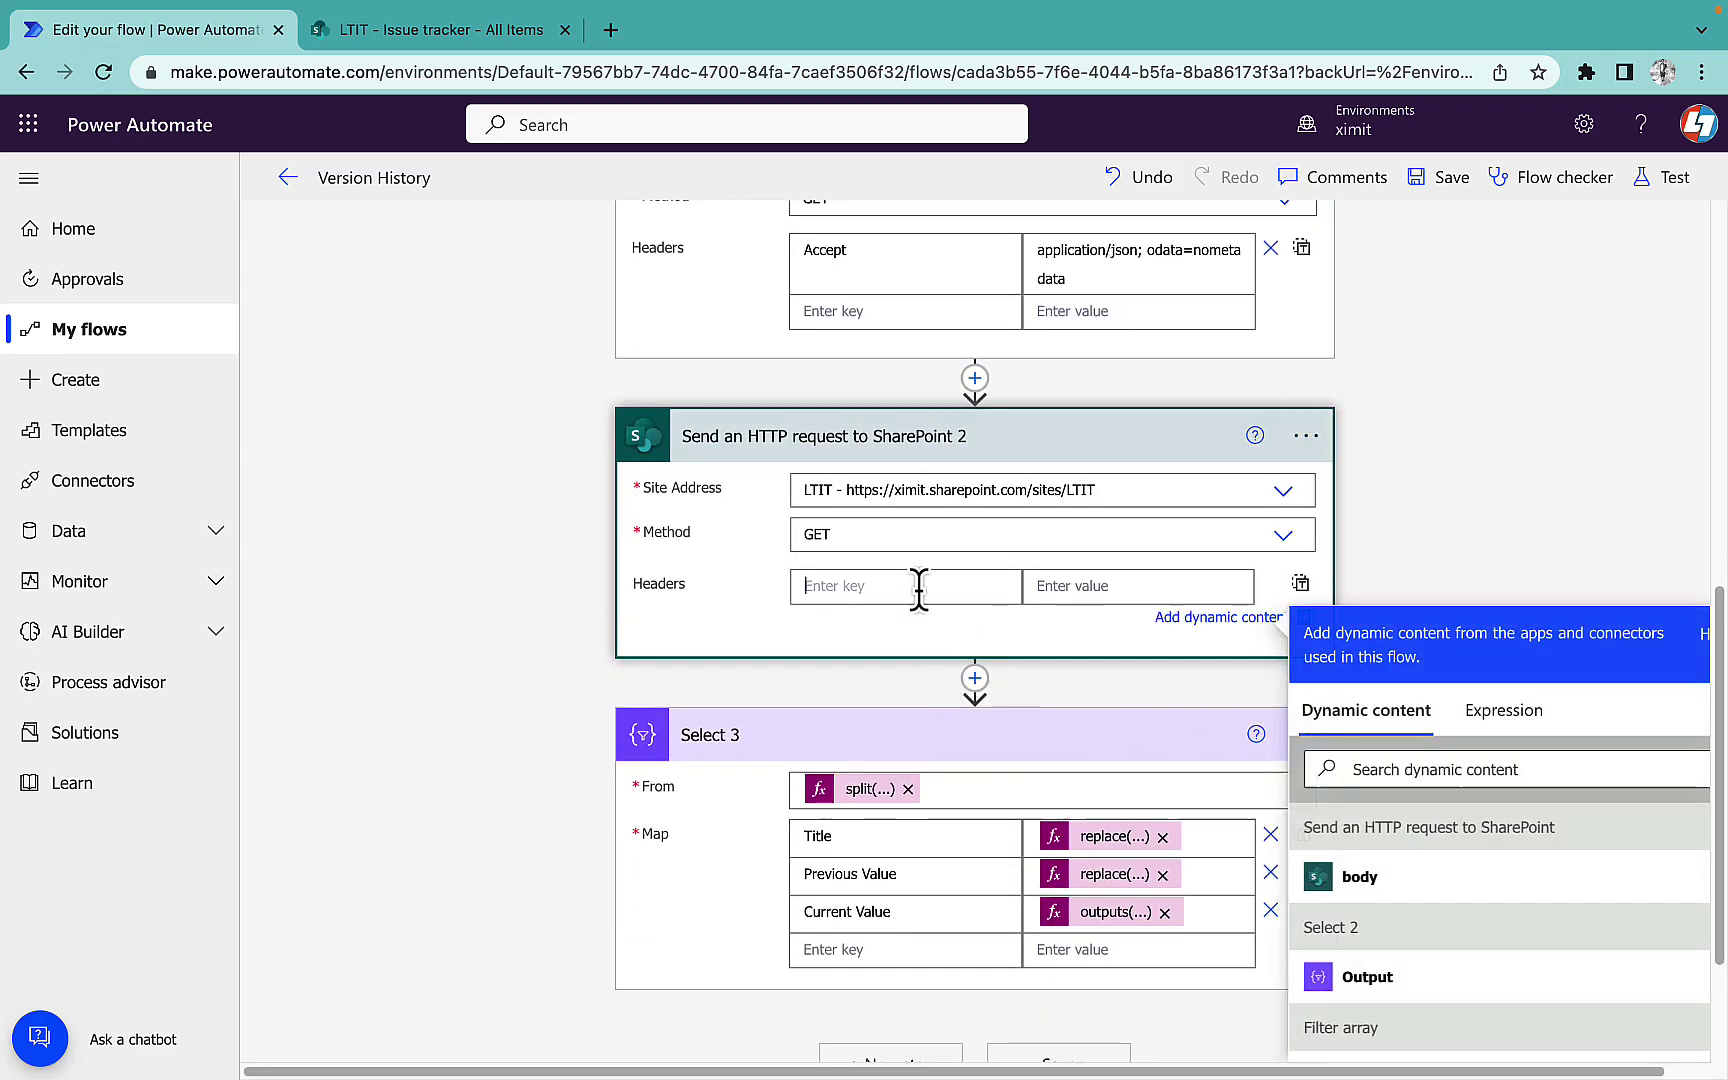
type("Accept")
left_click(1117, 592)
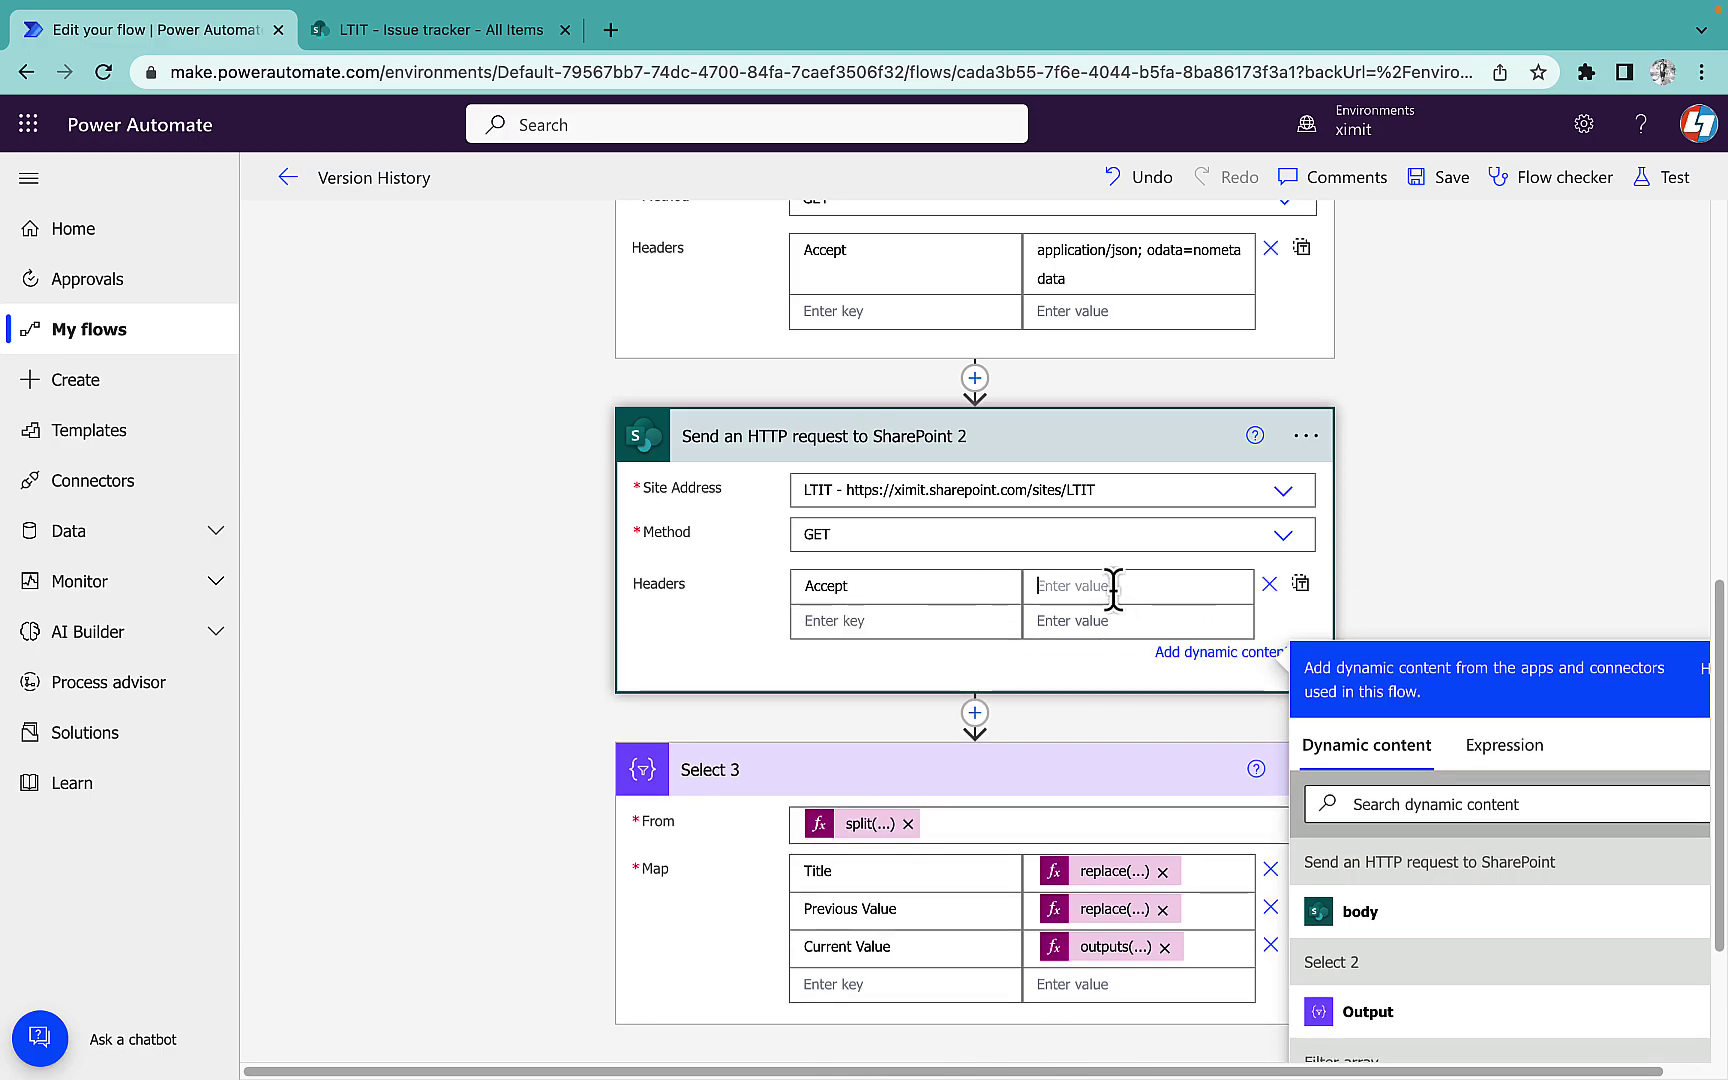
type("application/json; odata=nometadata")
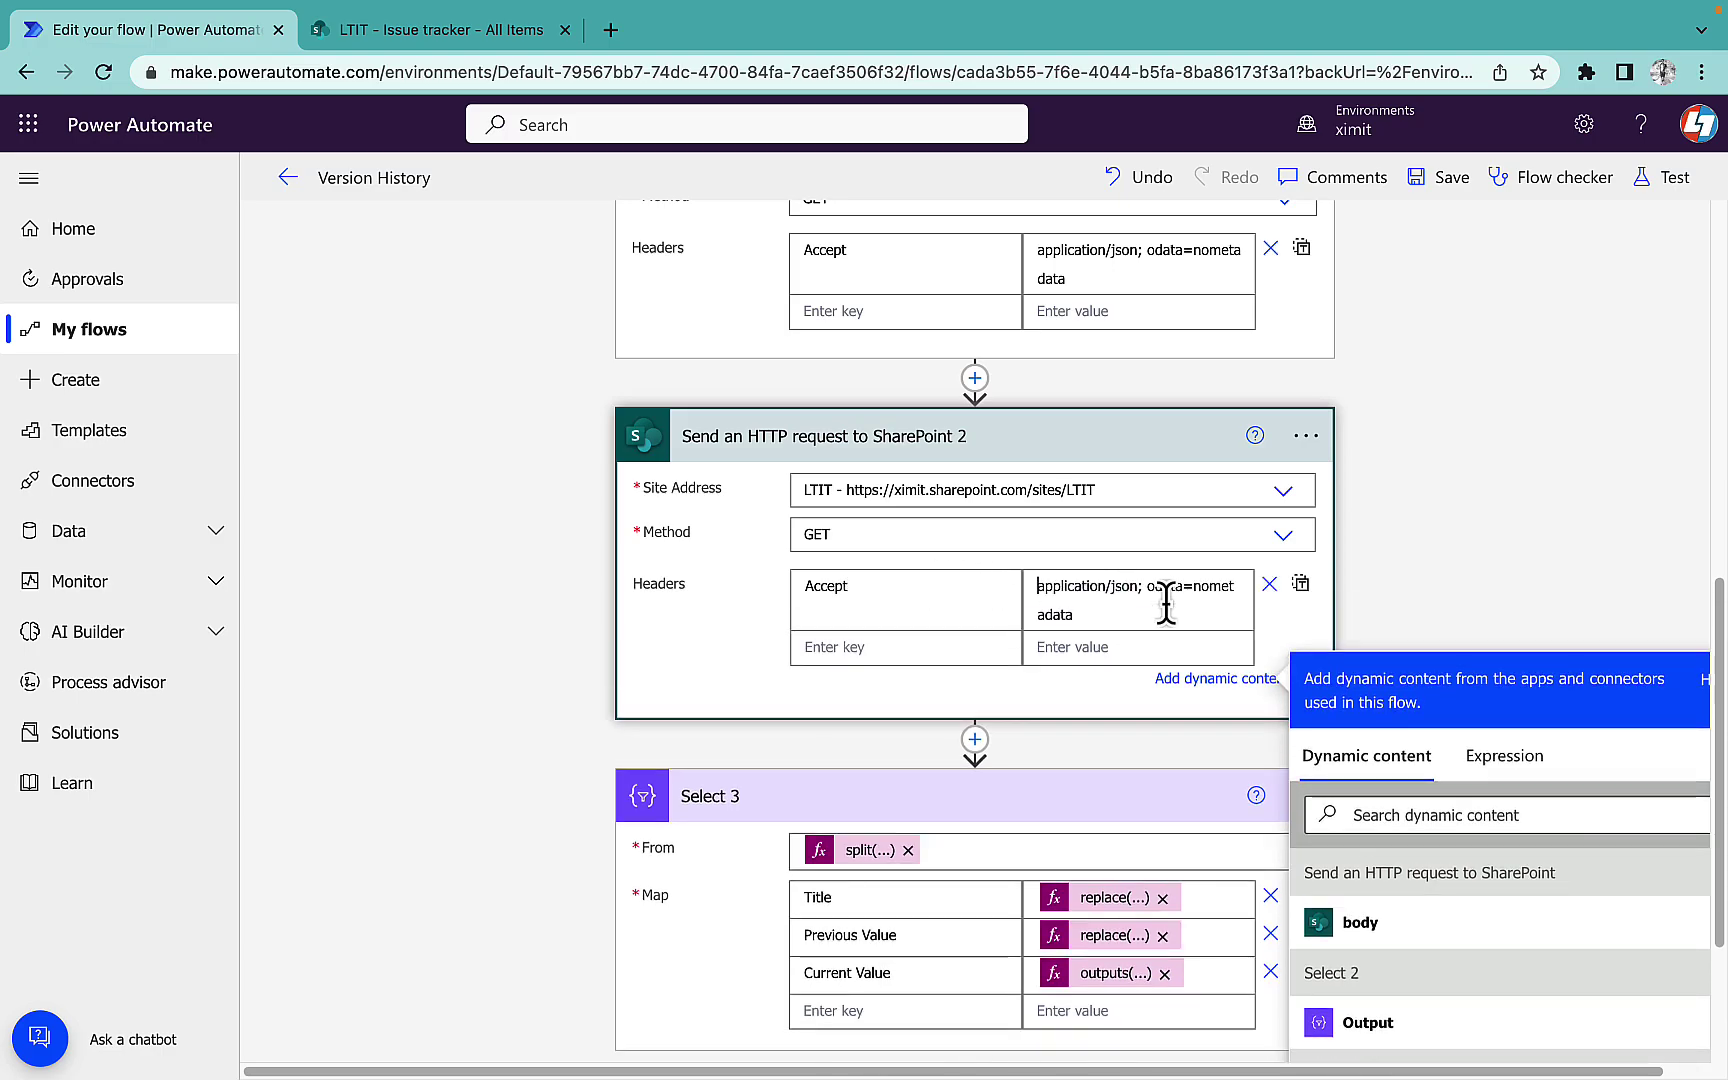
- Save the flow with the new request headers and test it again
left_click(1448, 178)
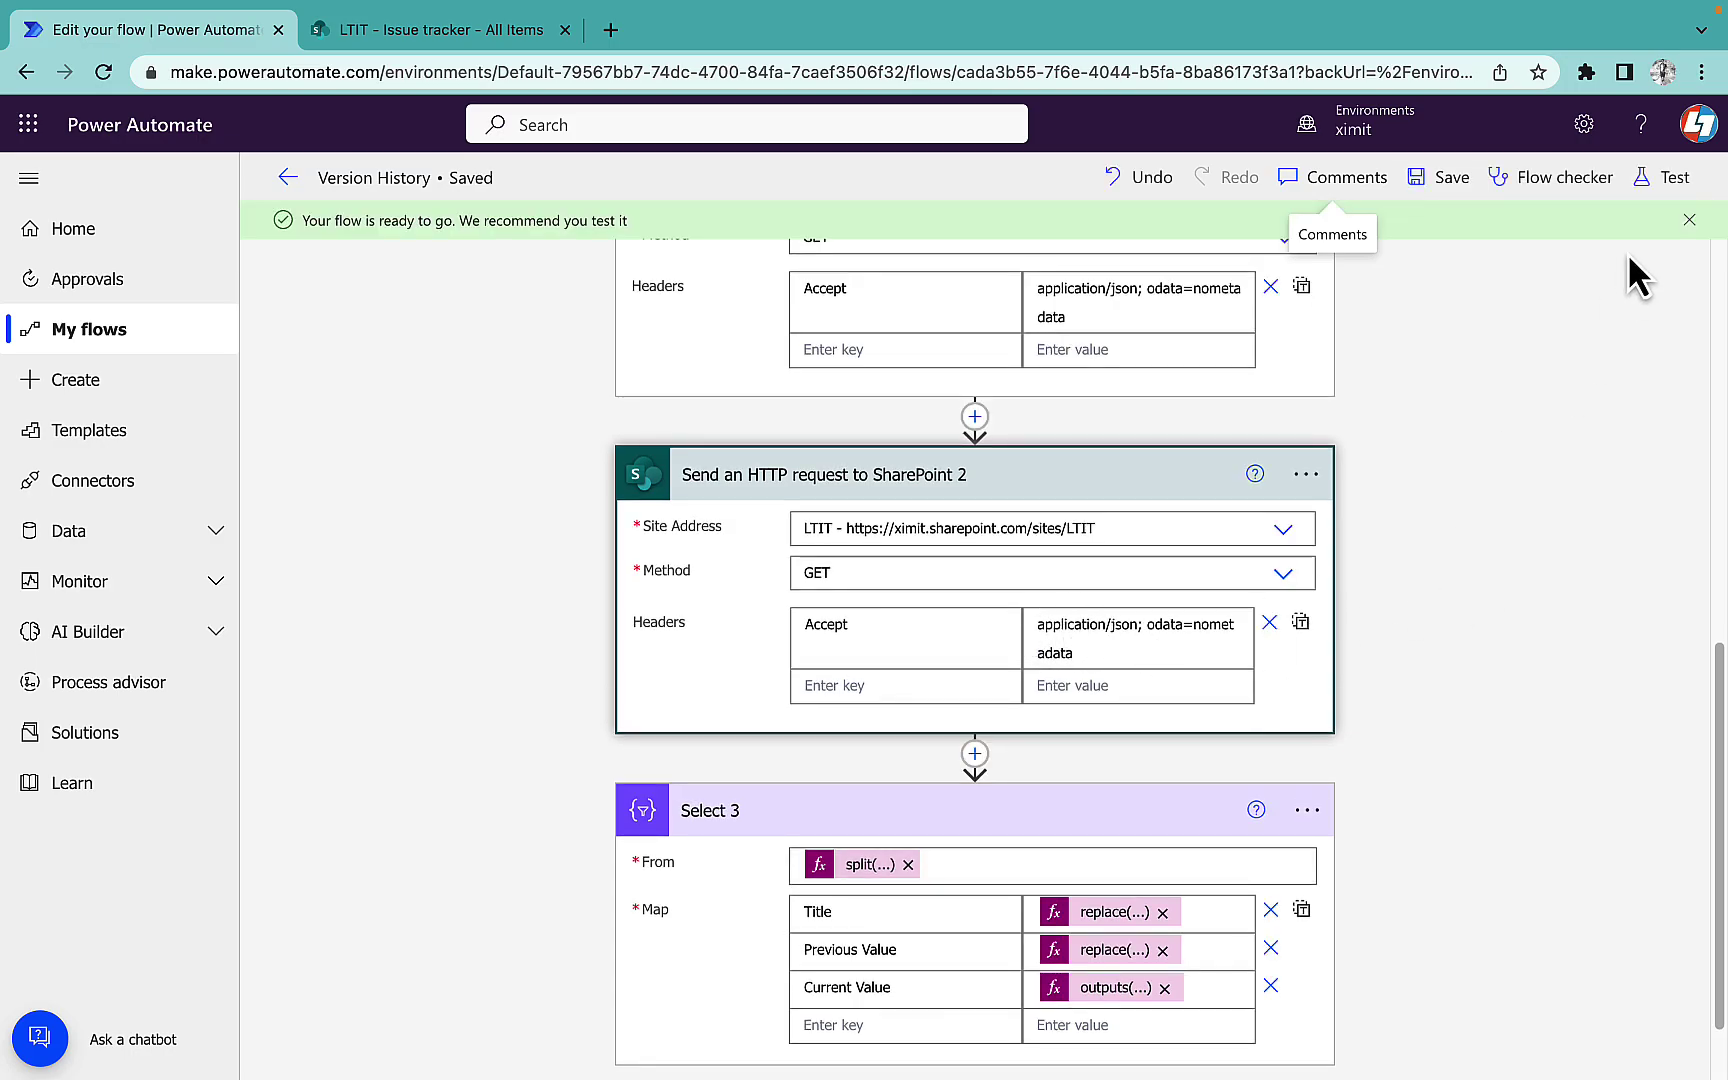
left_click(1662, 180)
left_click(1475, 432)
left_click(1390, 1040)
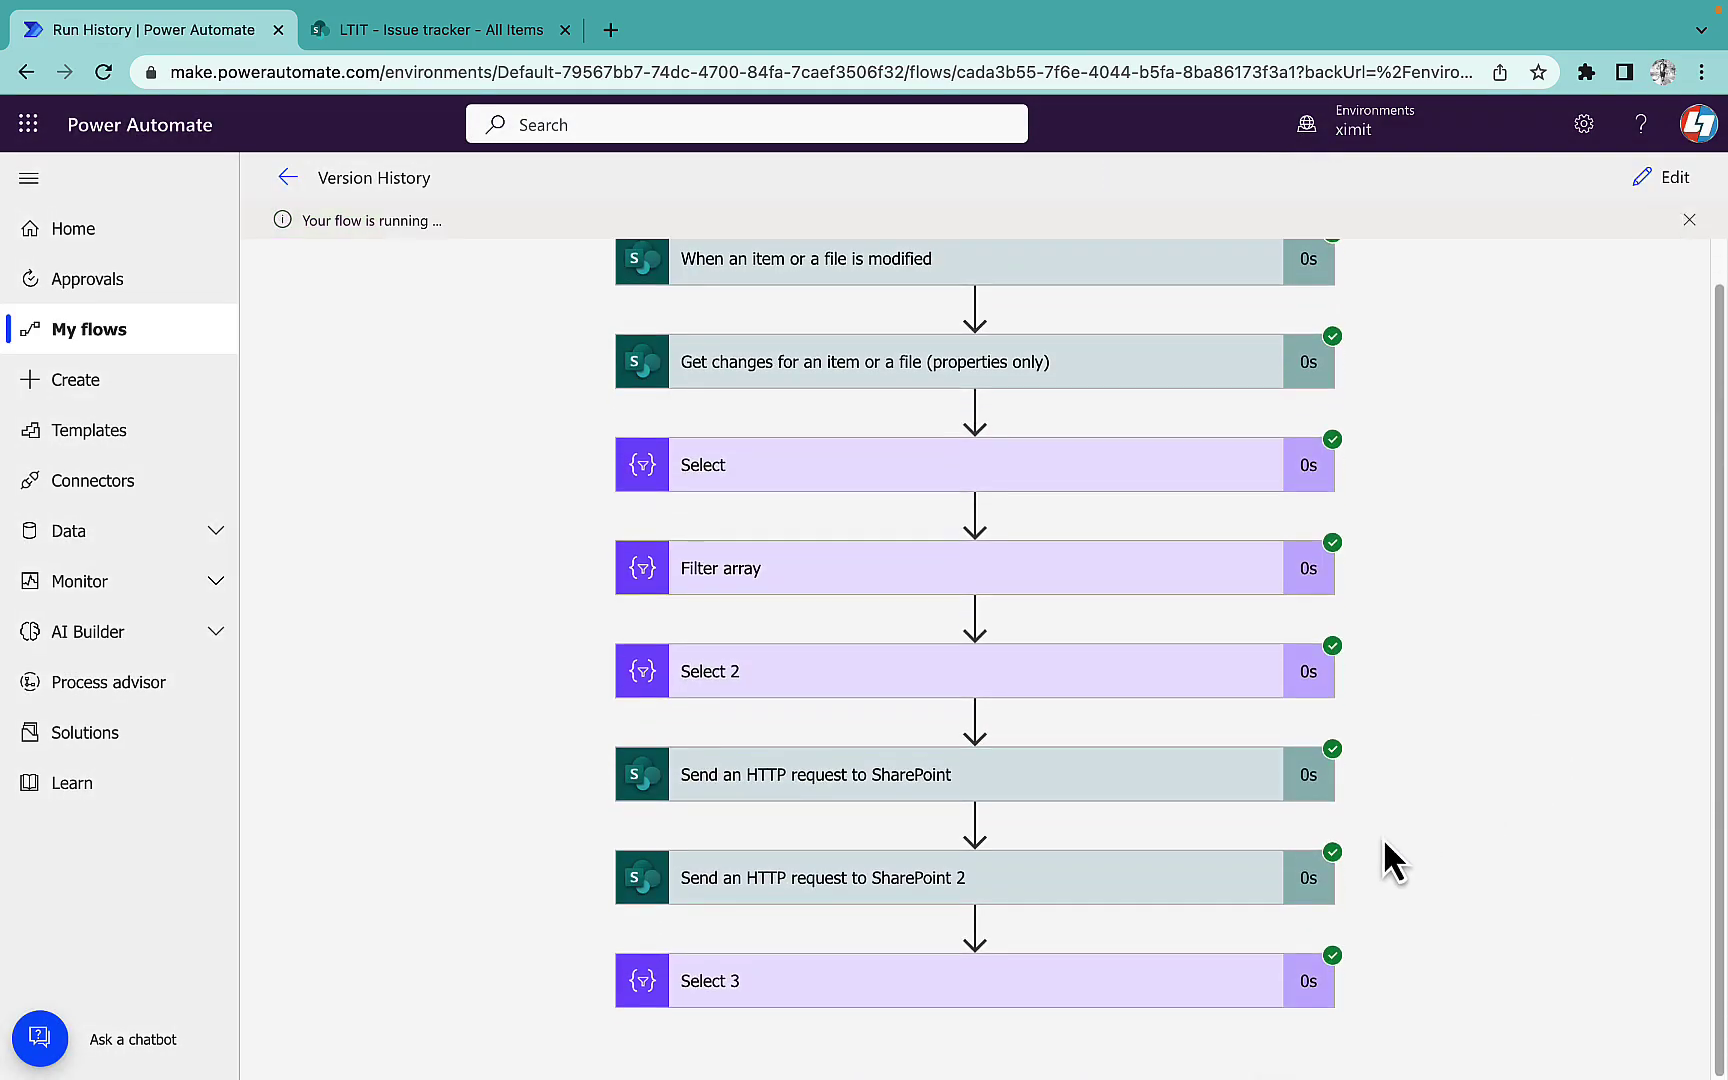
- Examine the title, previous value and current value of each entry in Select 3's raw outputs
left_click(1182, 976)
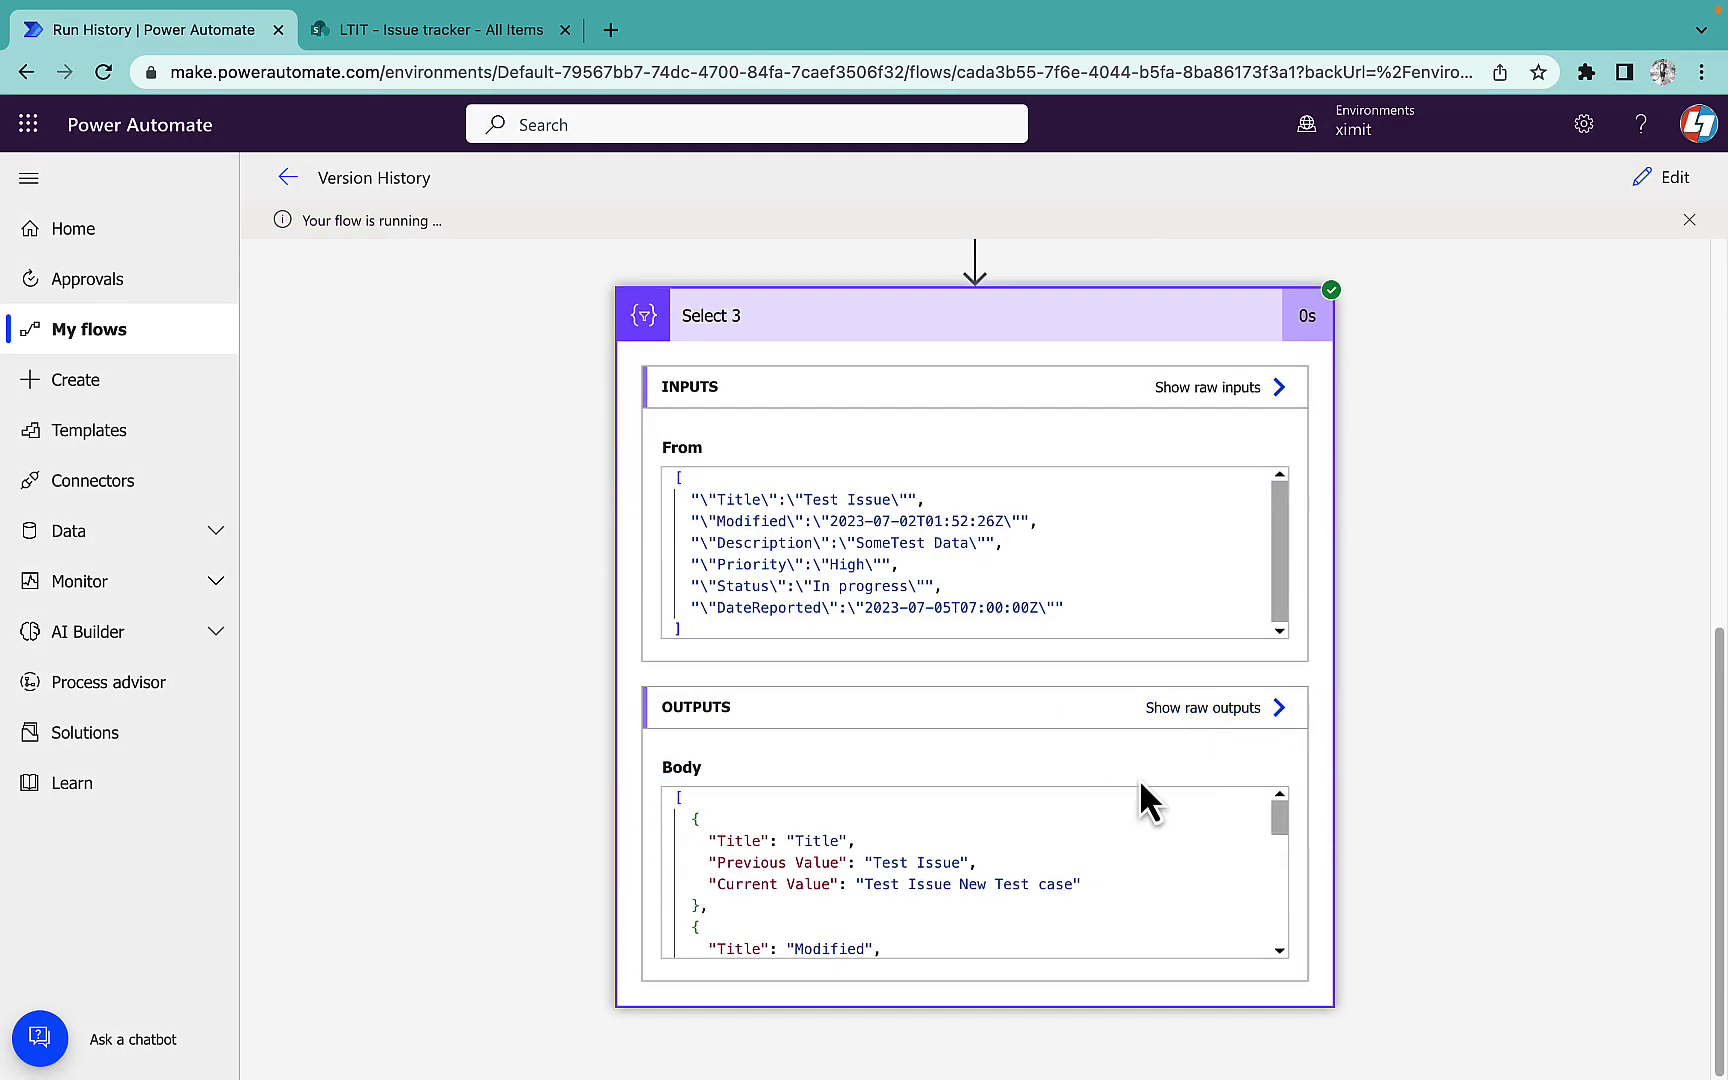
left_click(1226, 710)
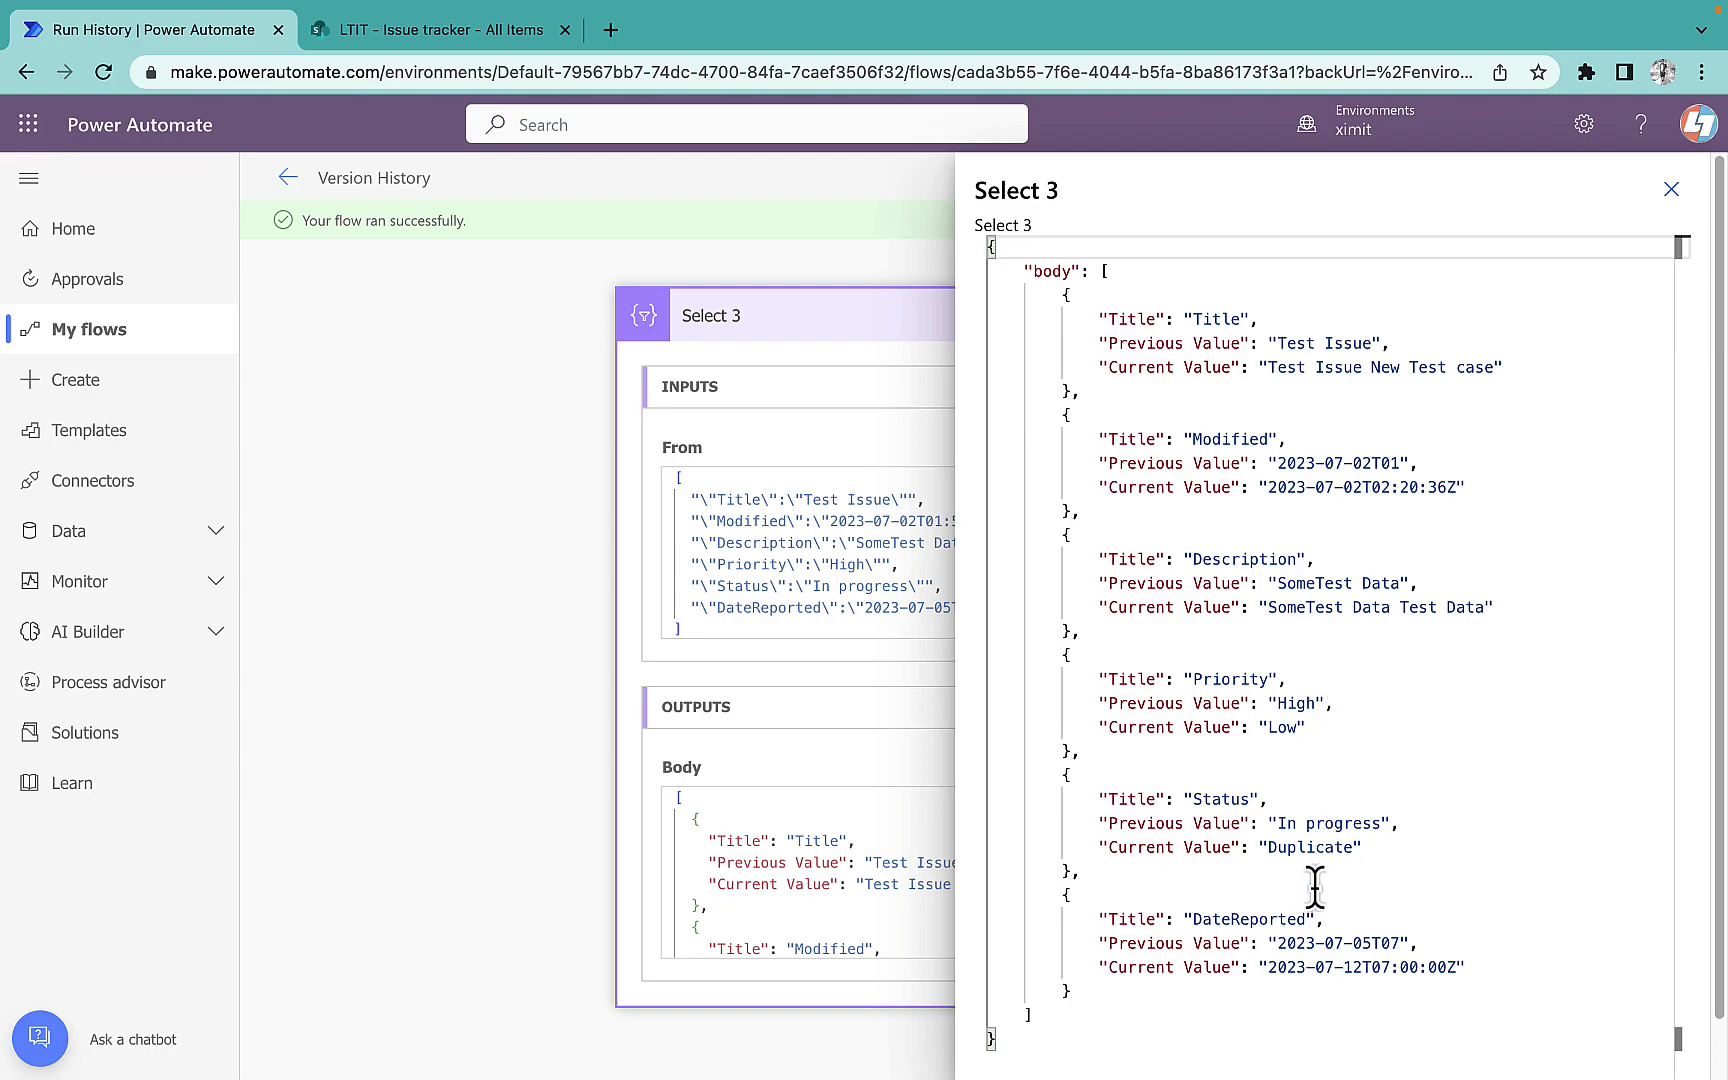
left_click_drag(1117, 607, 1226, 628)
left_click_drag(1155, 465, 1157, 441)
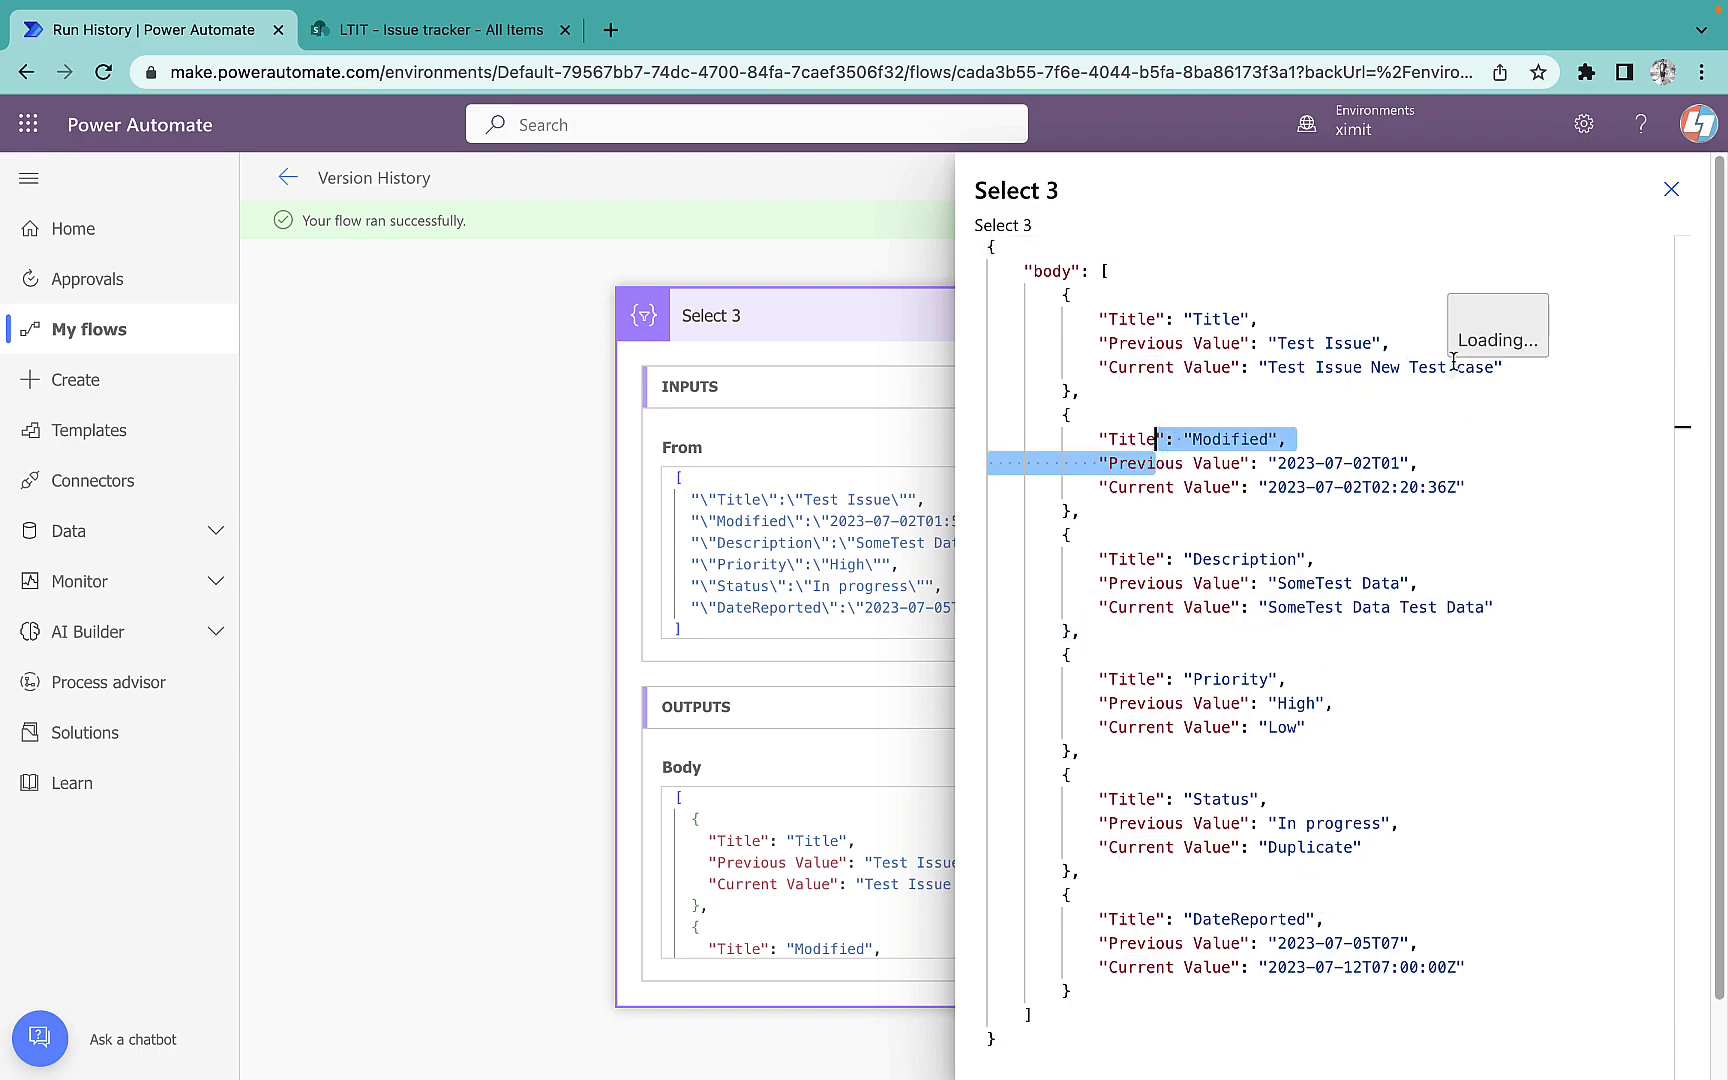
left_click(1675, 192)
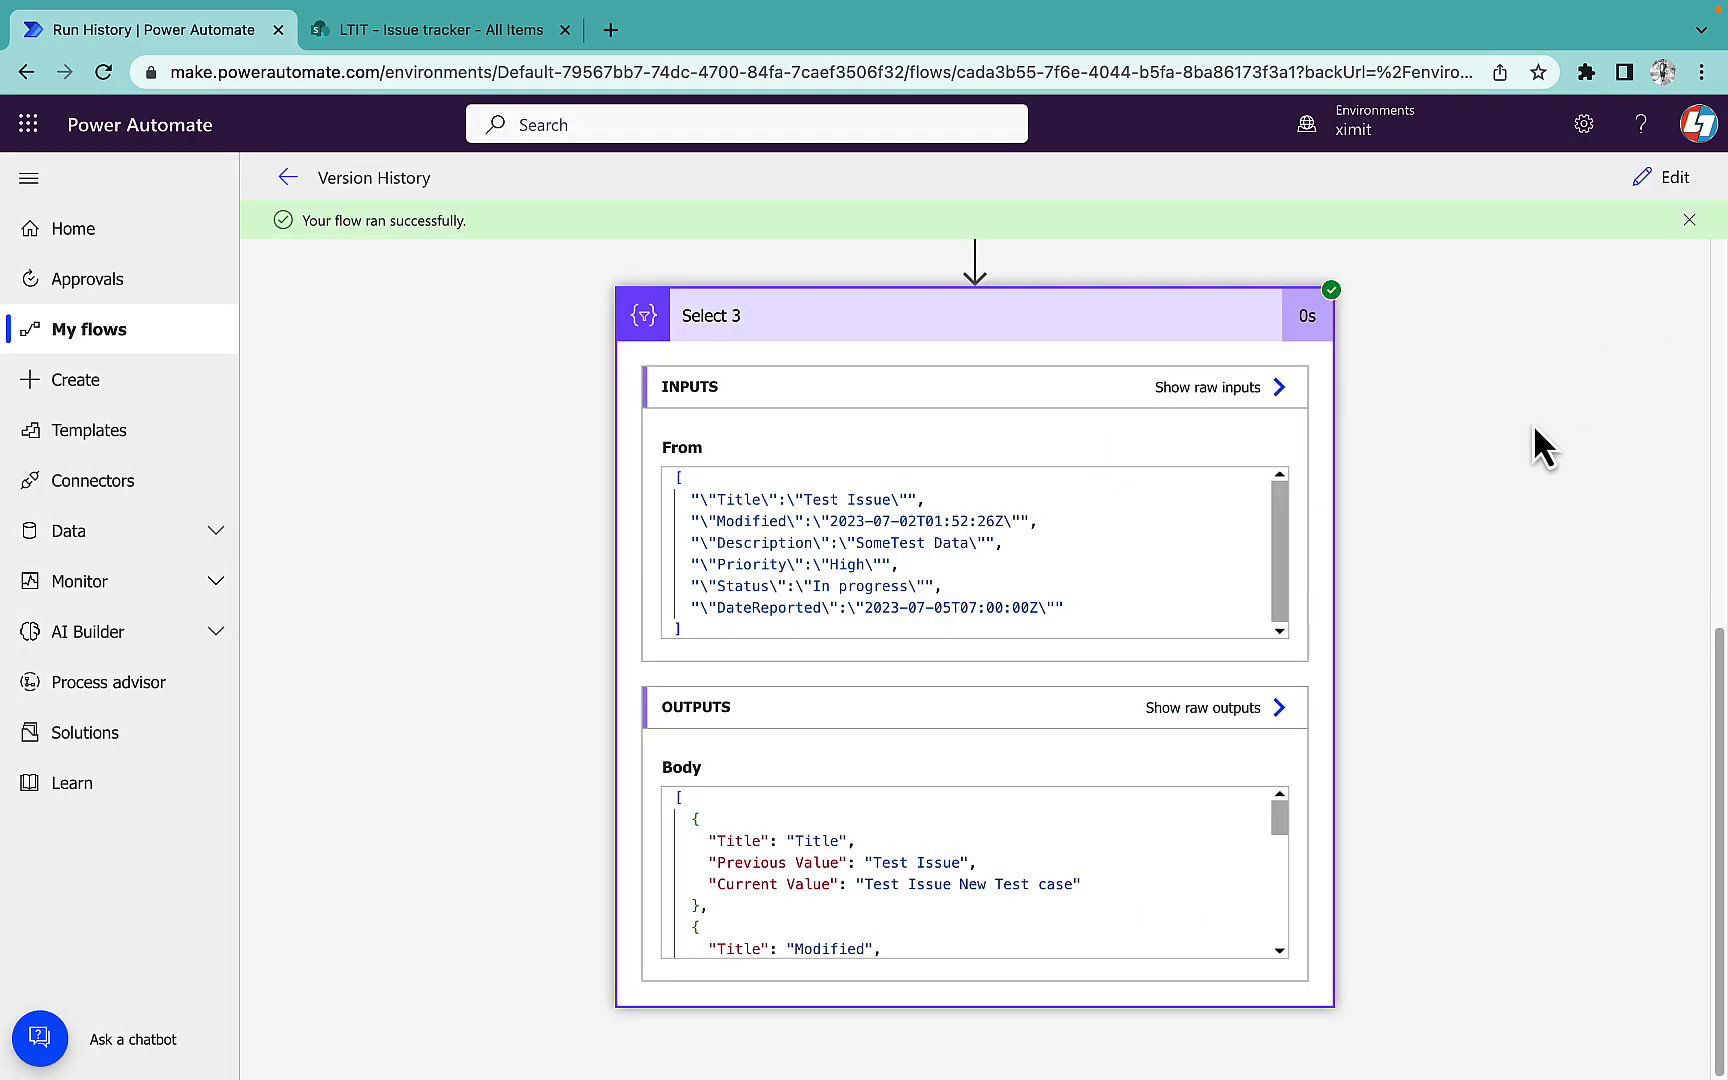
- Switch to the text editor to review the expression on line 17, and return to the flow run
key("super+Tab")
left_click(694, 713)
left_click_drag(978, 615, 12, 598)
left_click(1185, 620)
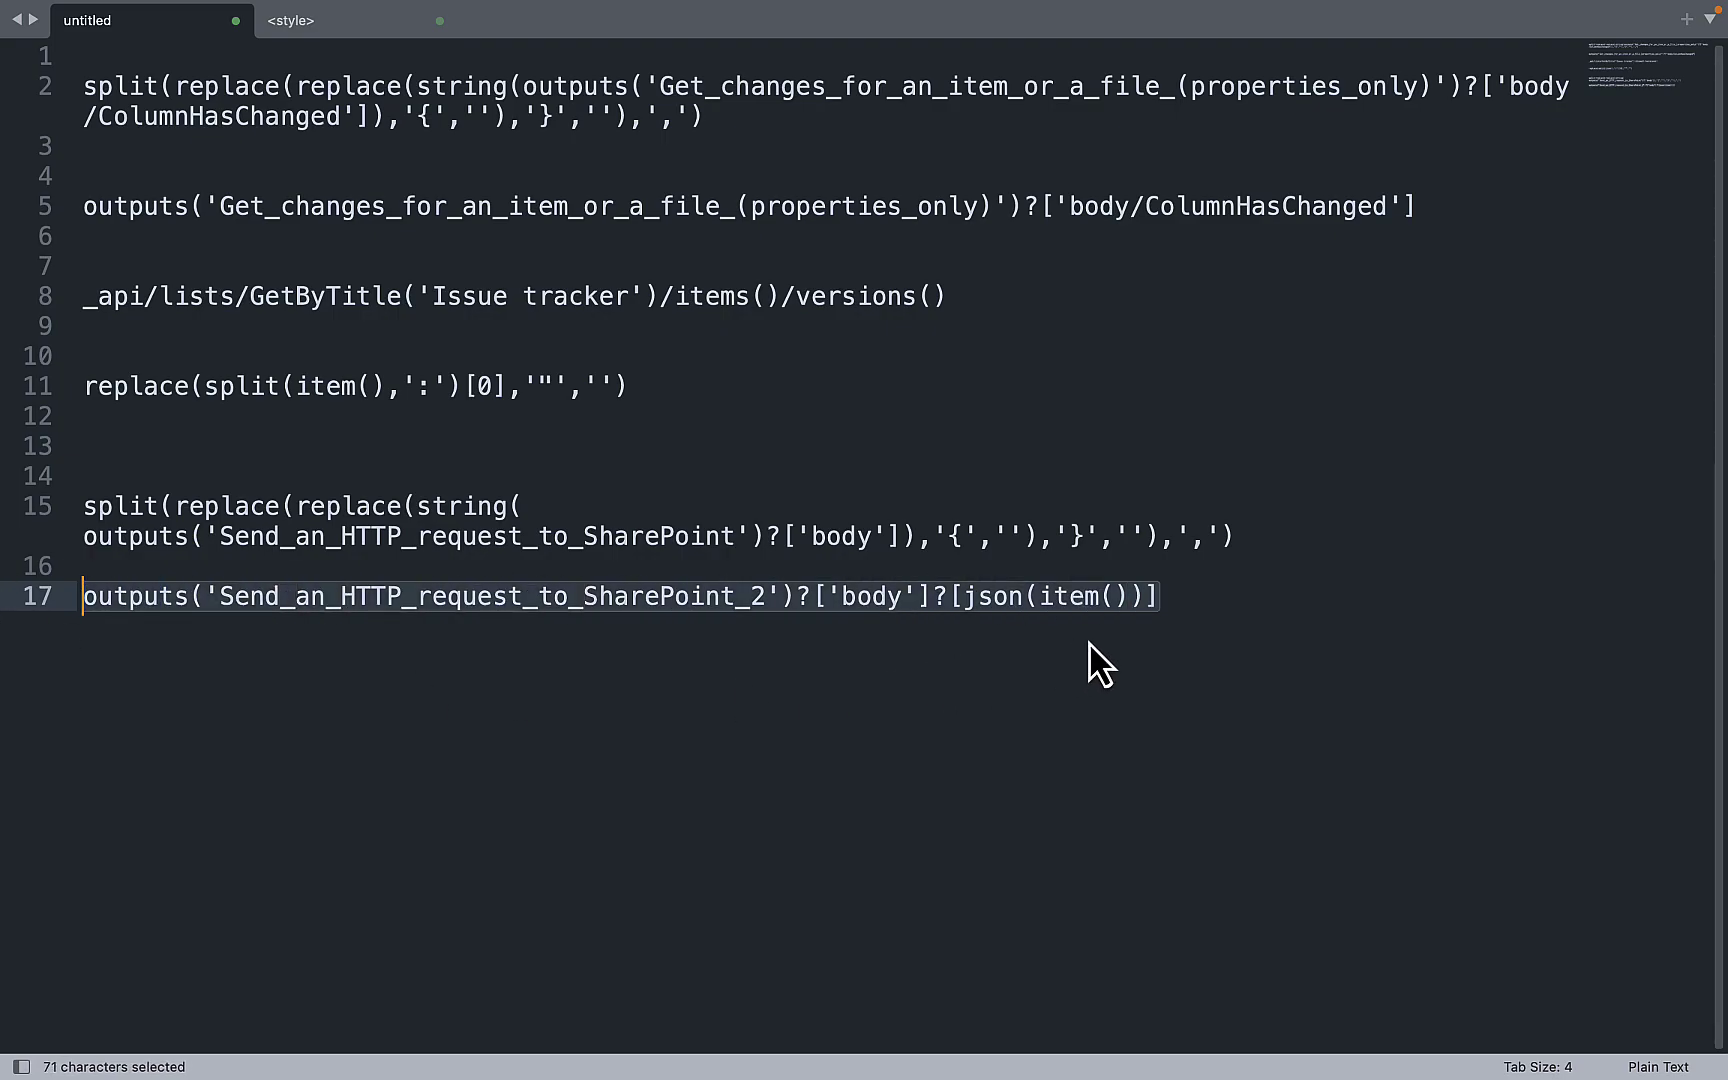
key("super+Tab")
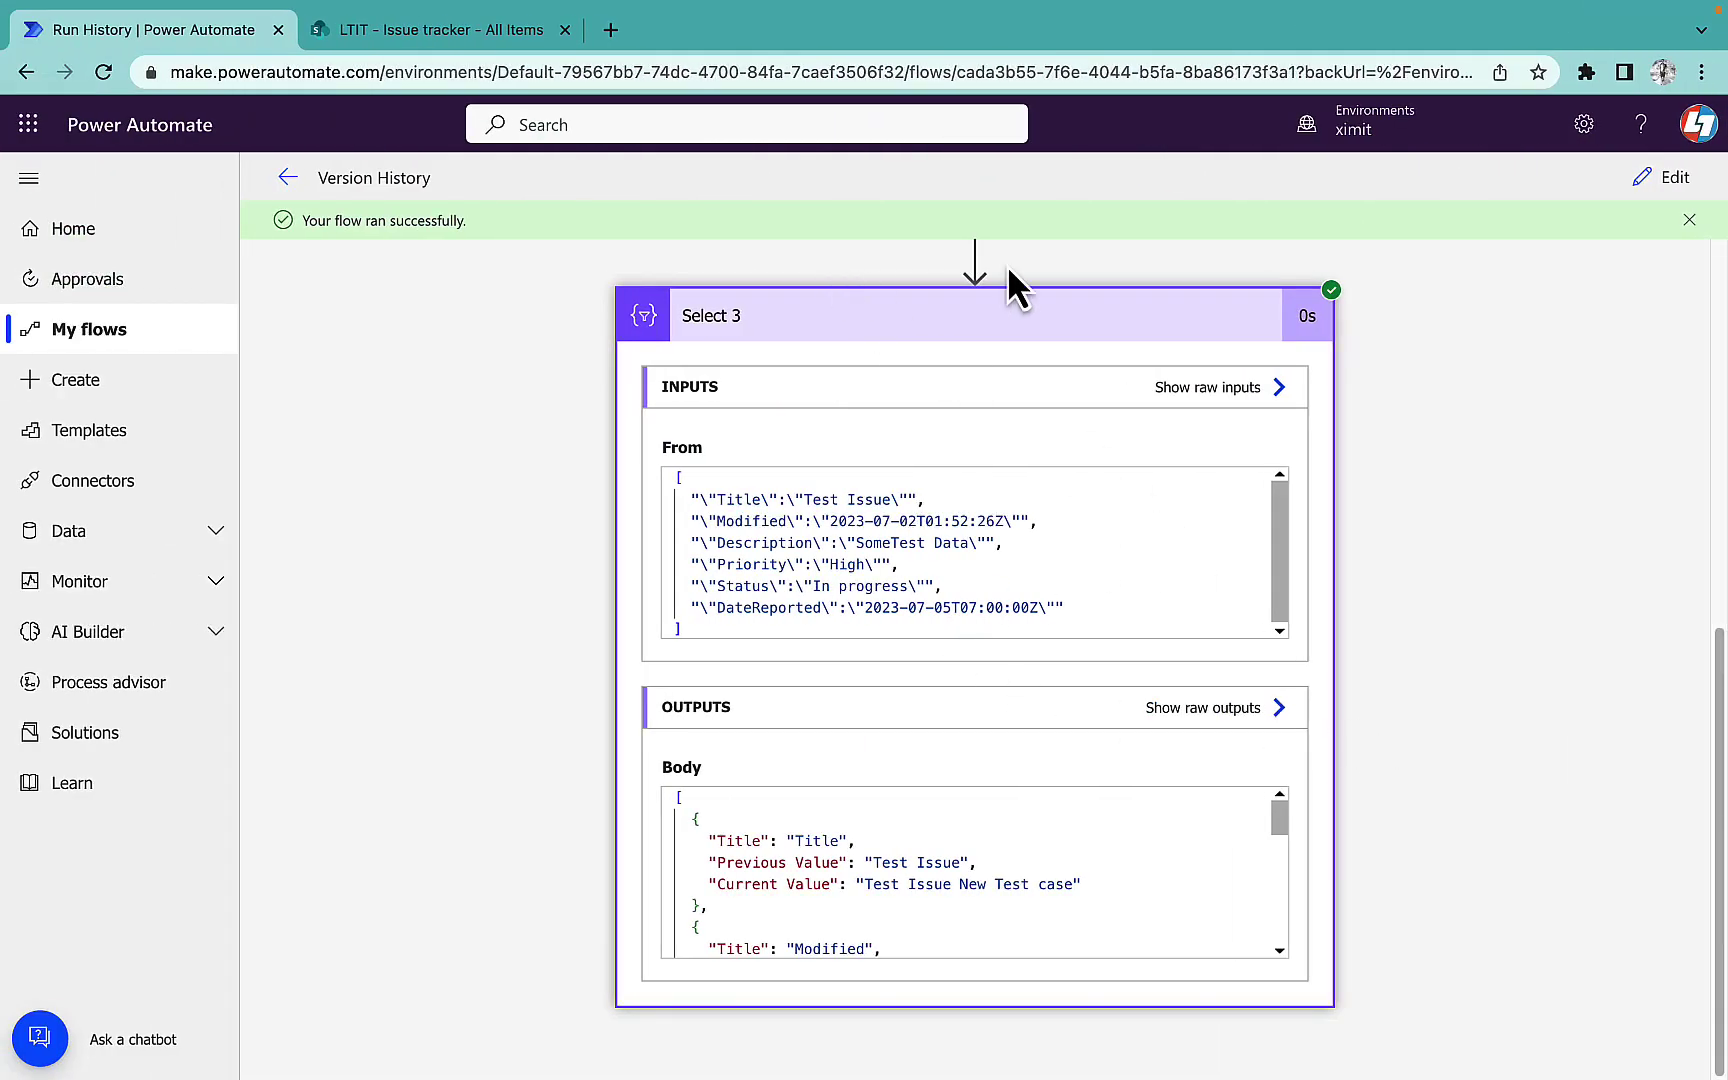
- Reopen the flow for editing and collapse both HTTP request actions and Select 3
left_click(1689, 222)
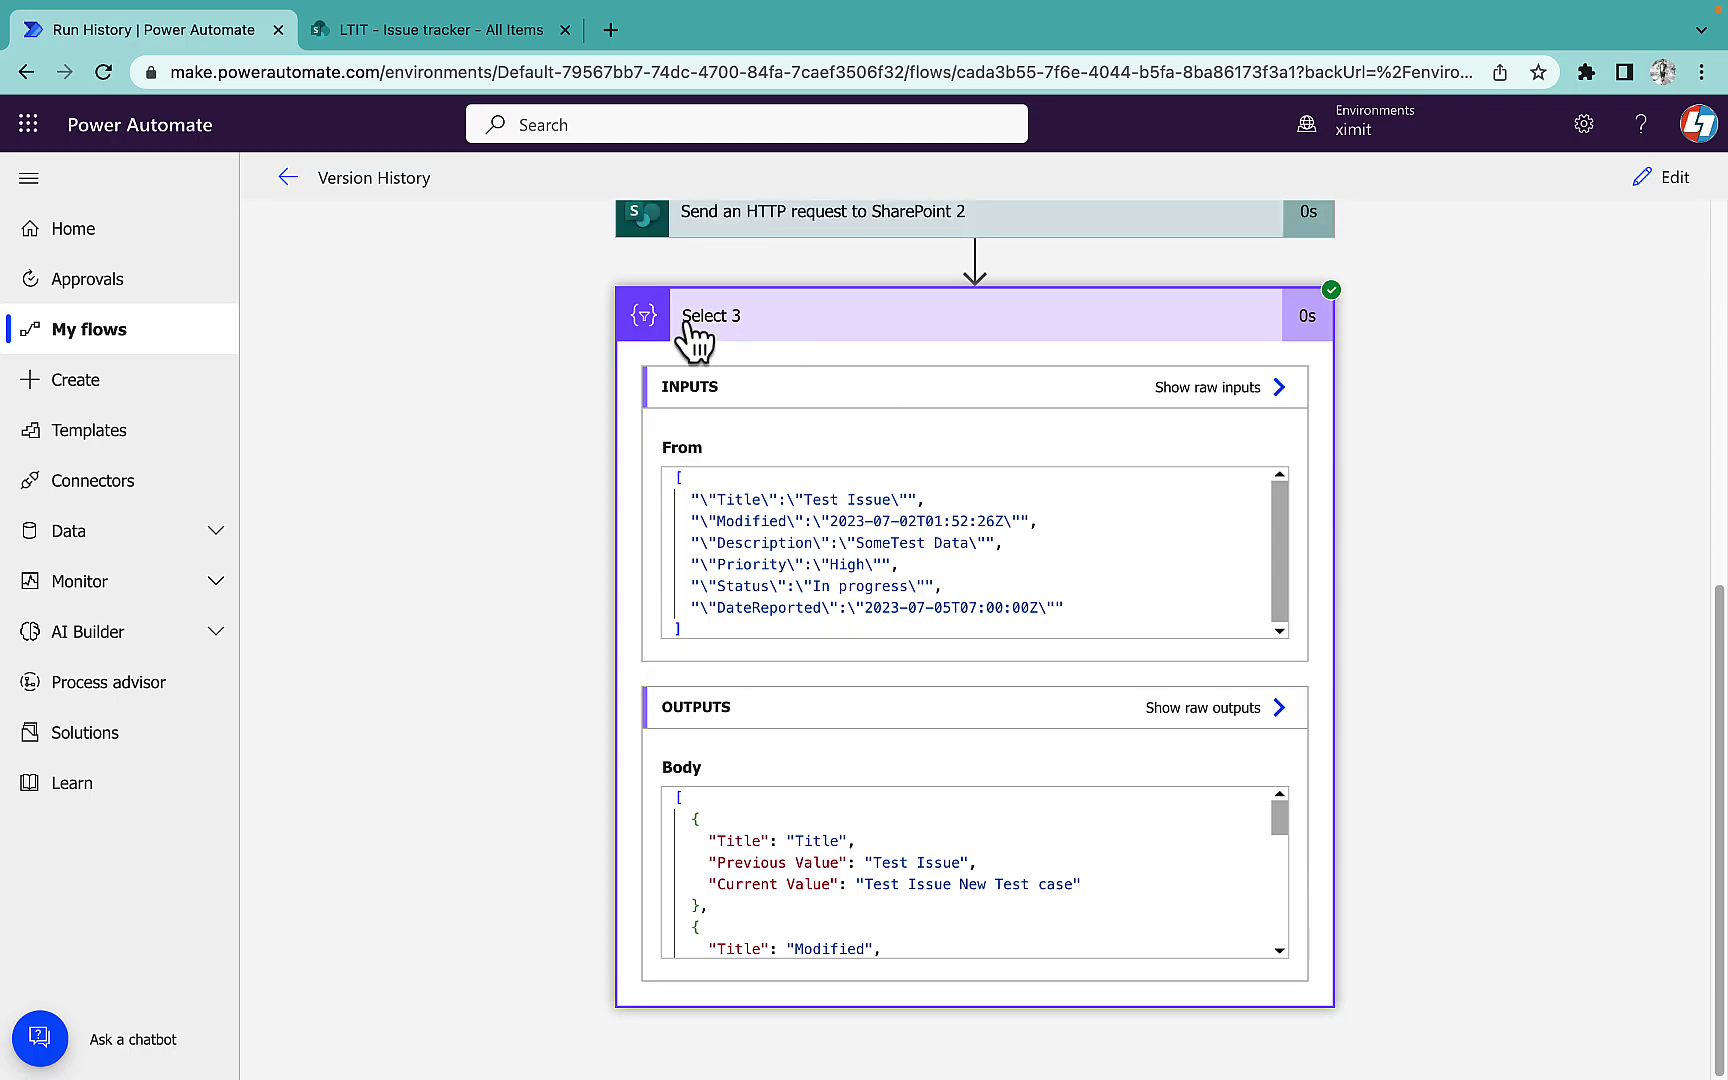
left_click(1652, 180)
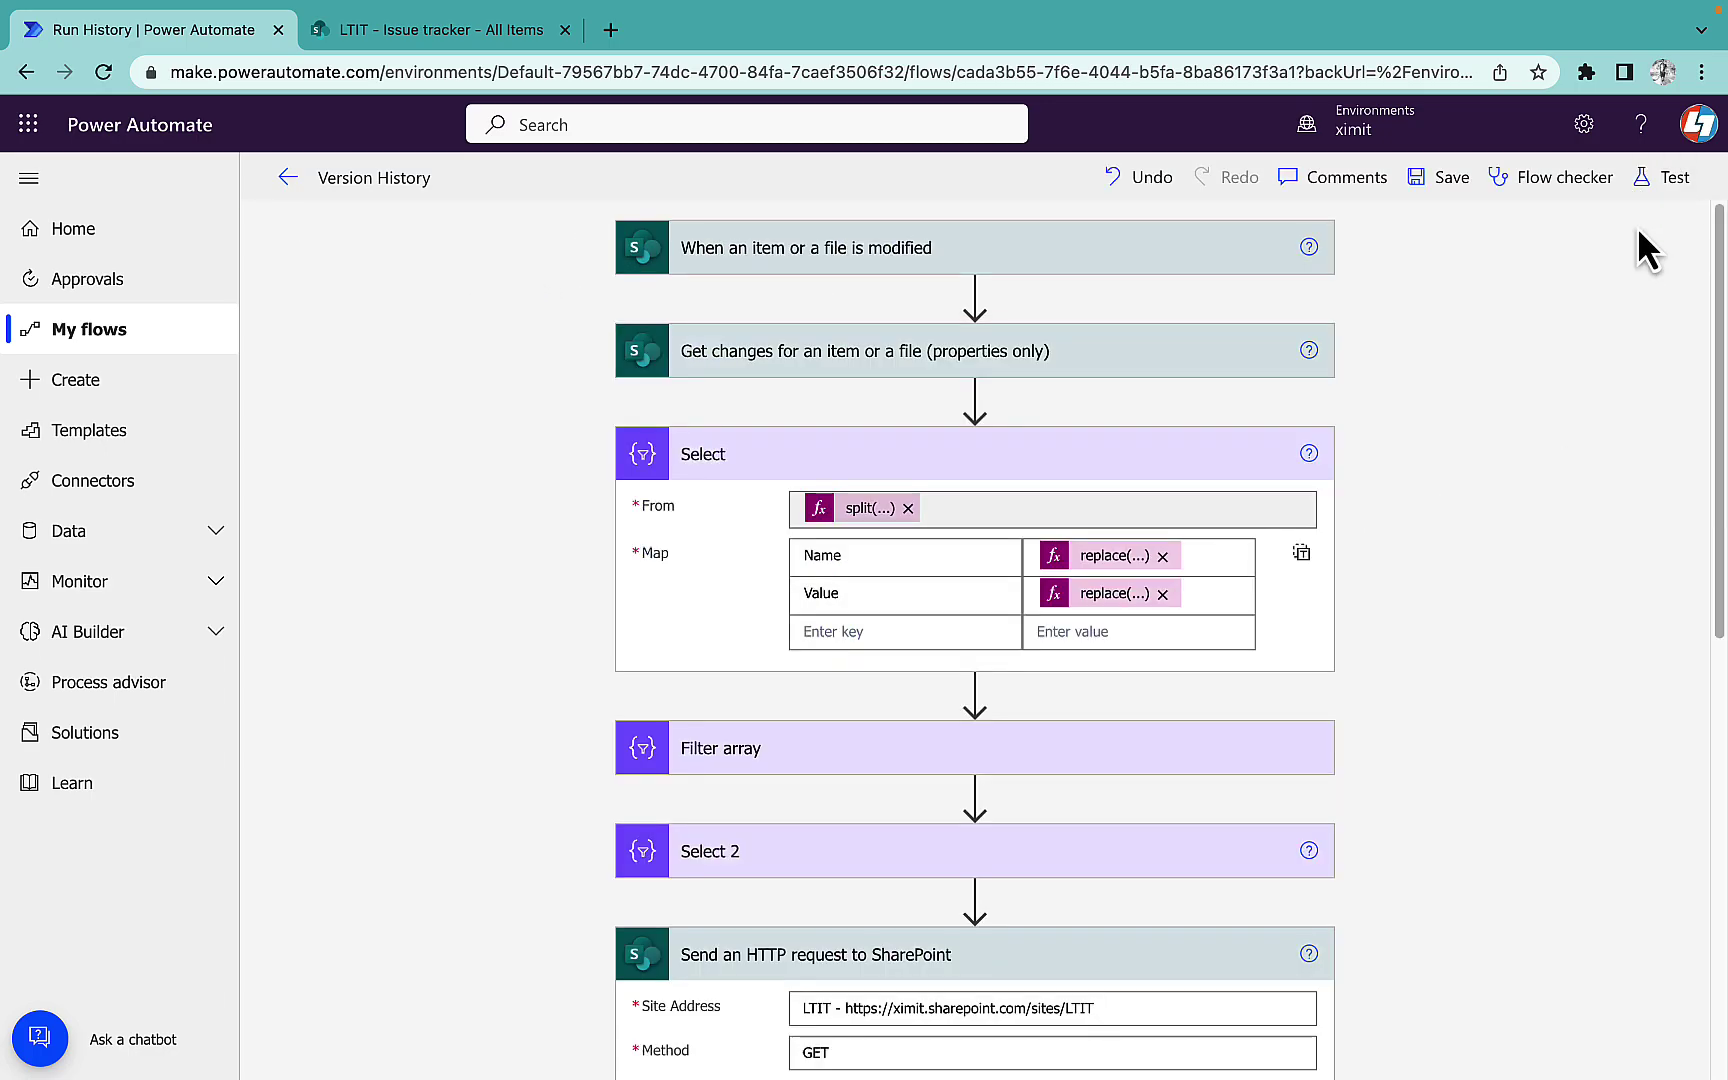
scroll(1320, 620, "down", 5)
left_click(1038, 810)
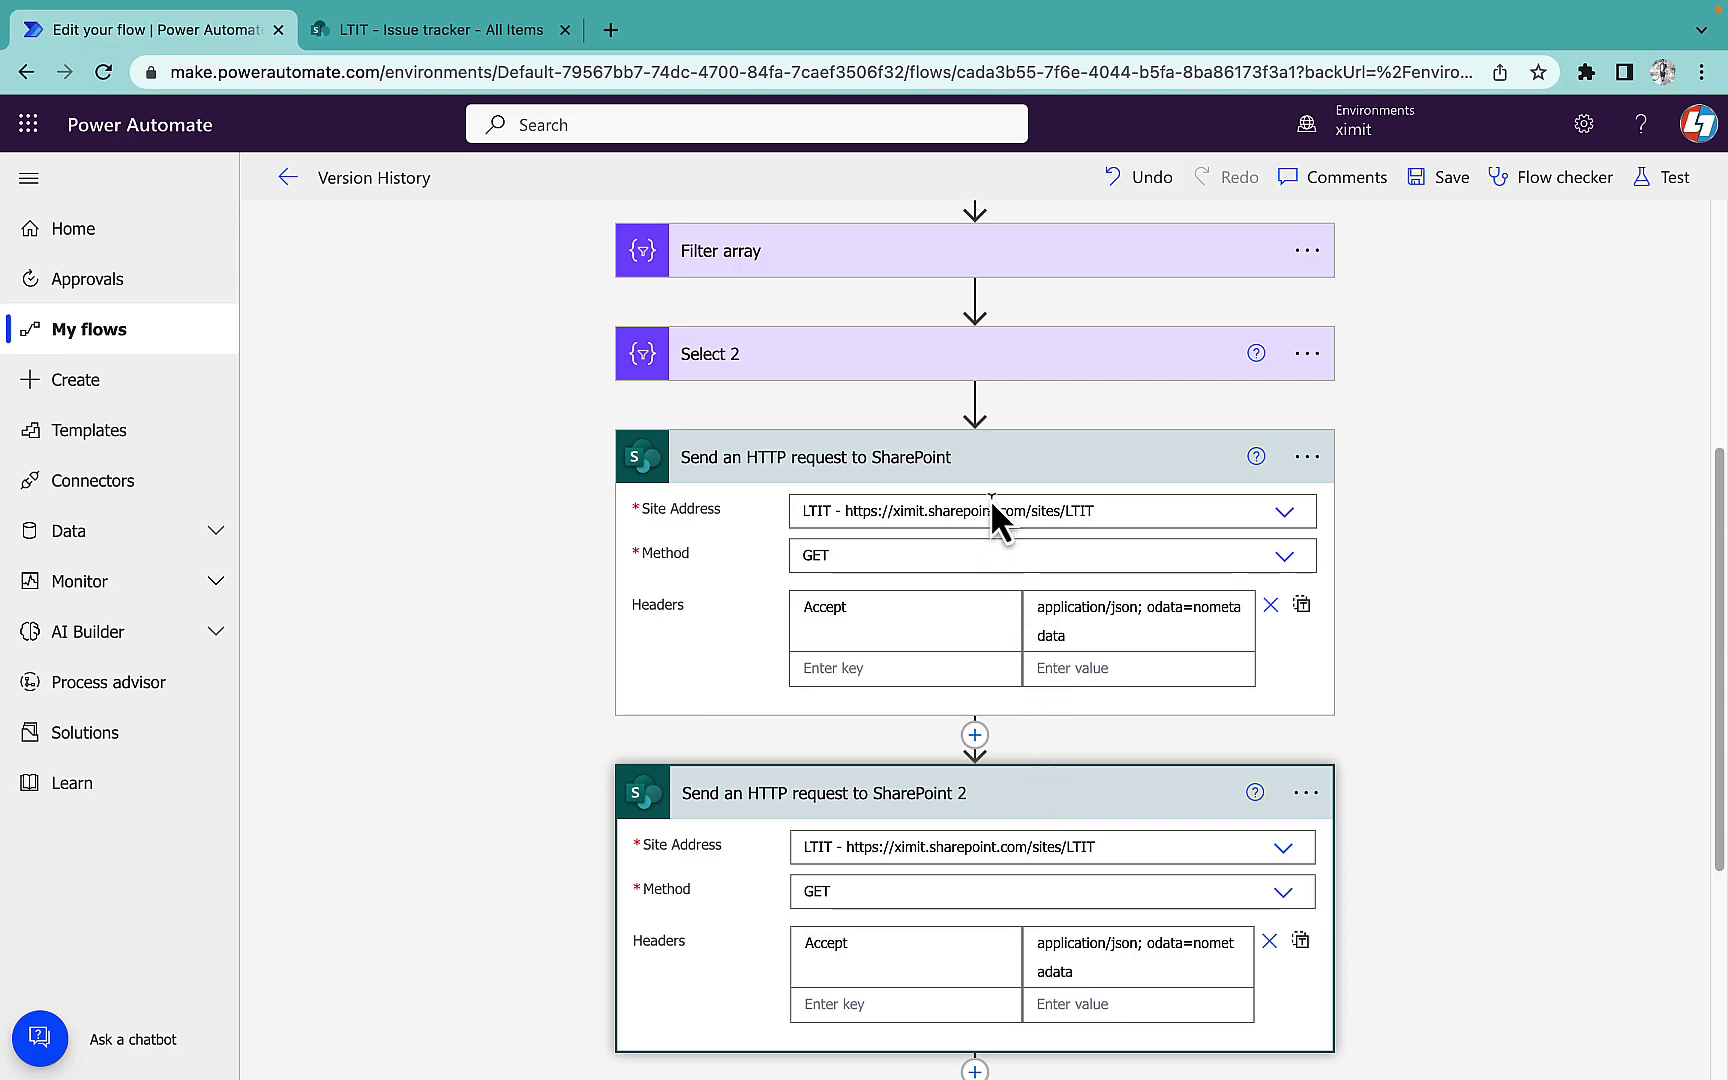
left_click(1022, 470)
left_click(1080, 740)
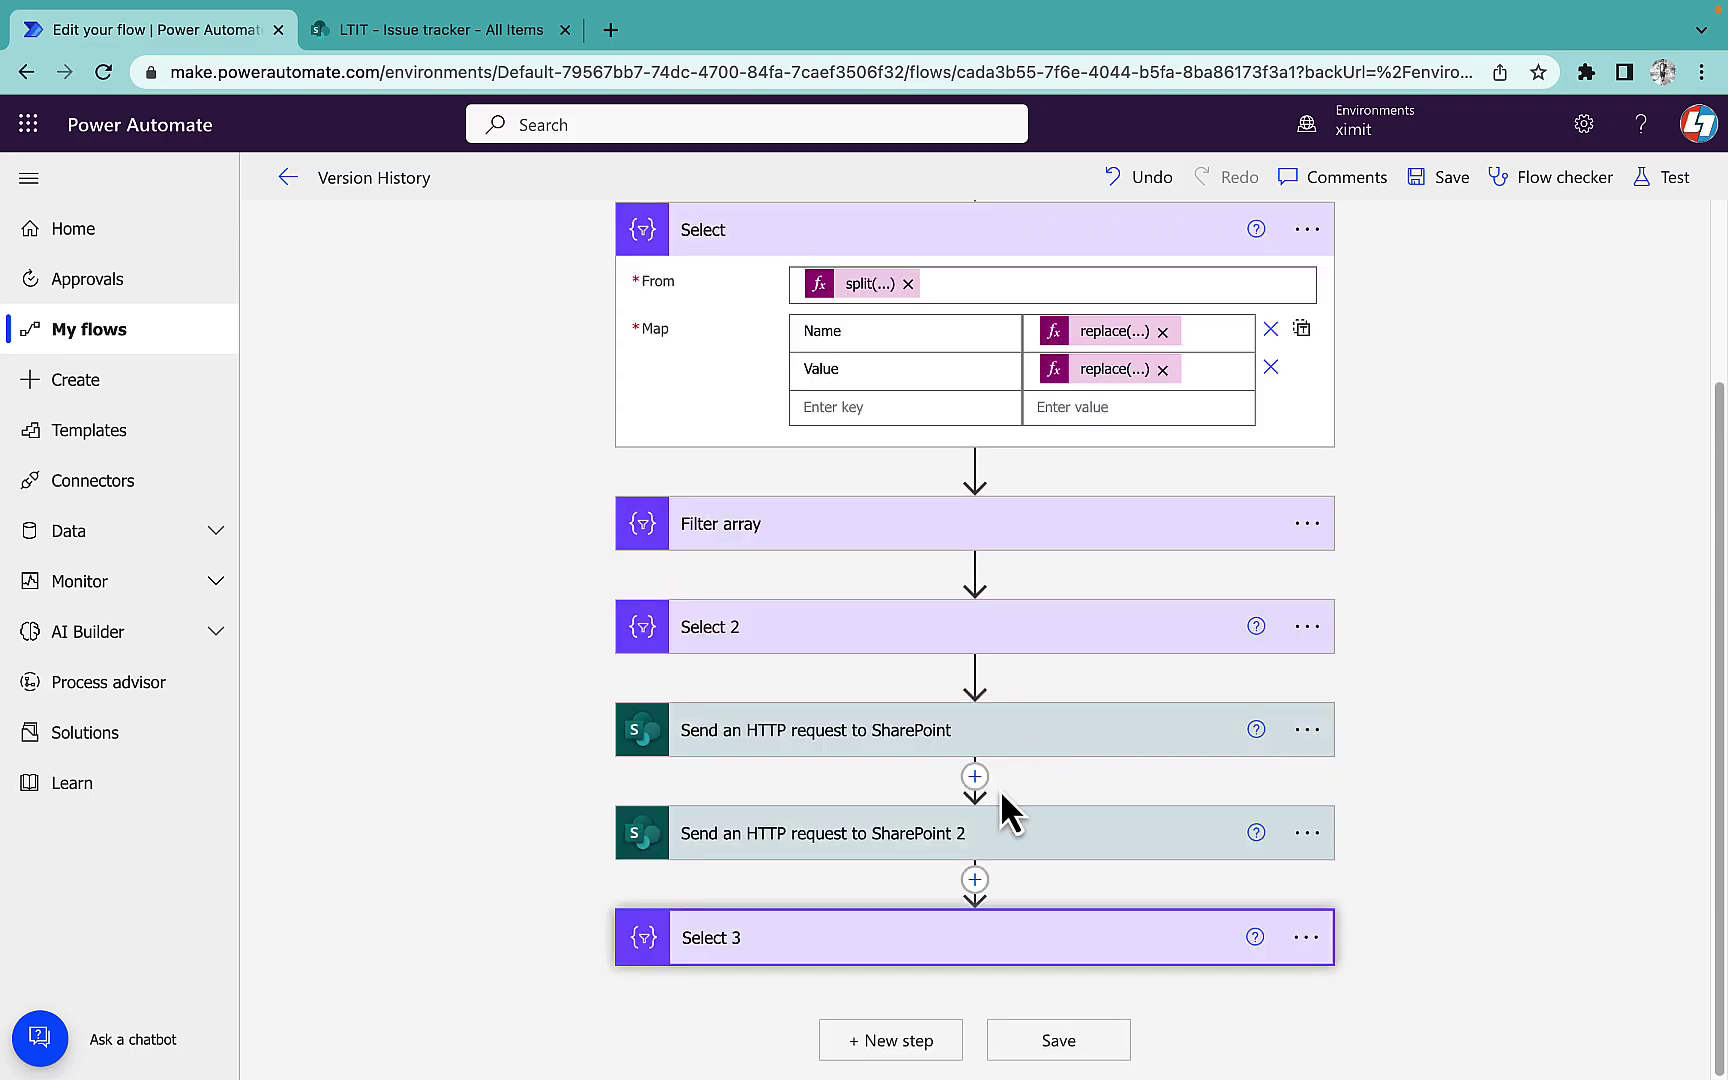
- Add a Create HTML table action after Select 3
left_click(860, 1040)
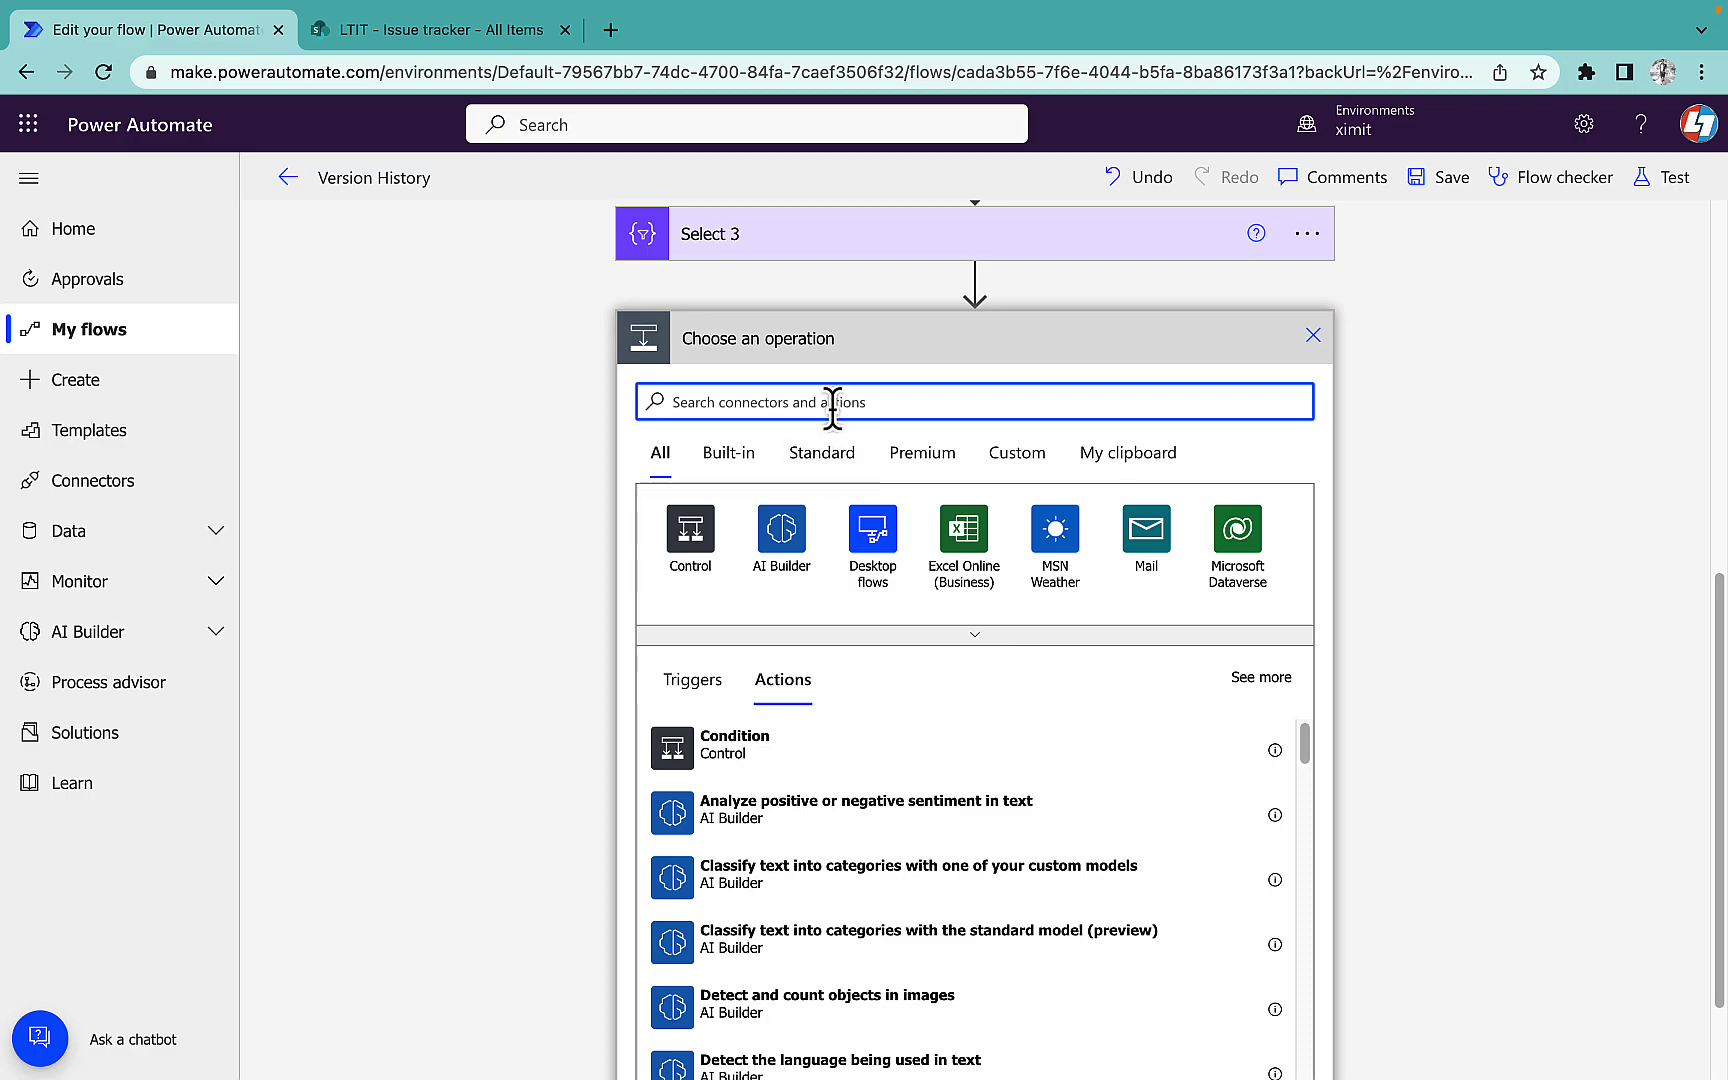
type("cre")
type("ate ht")
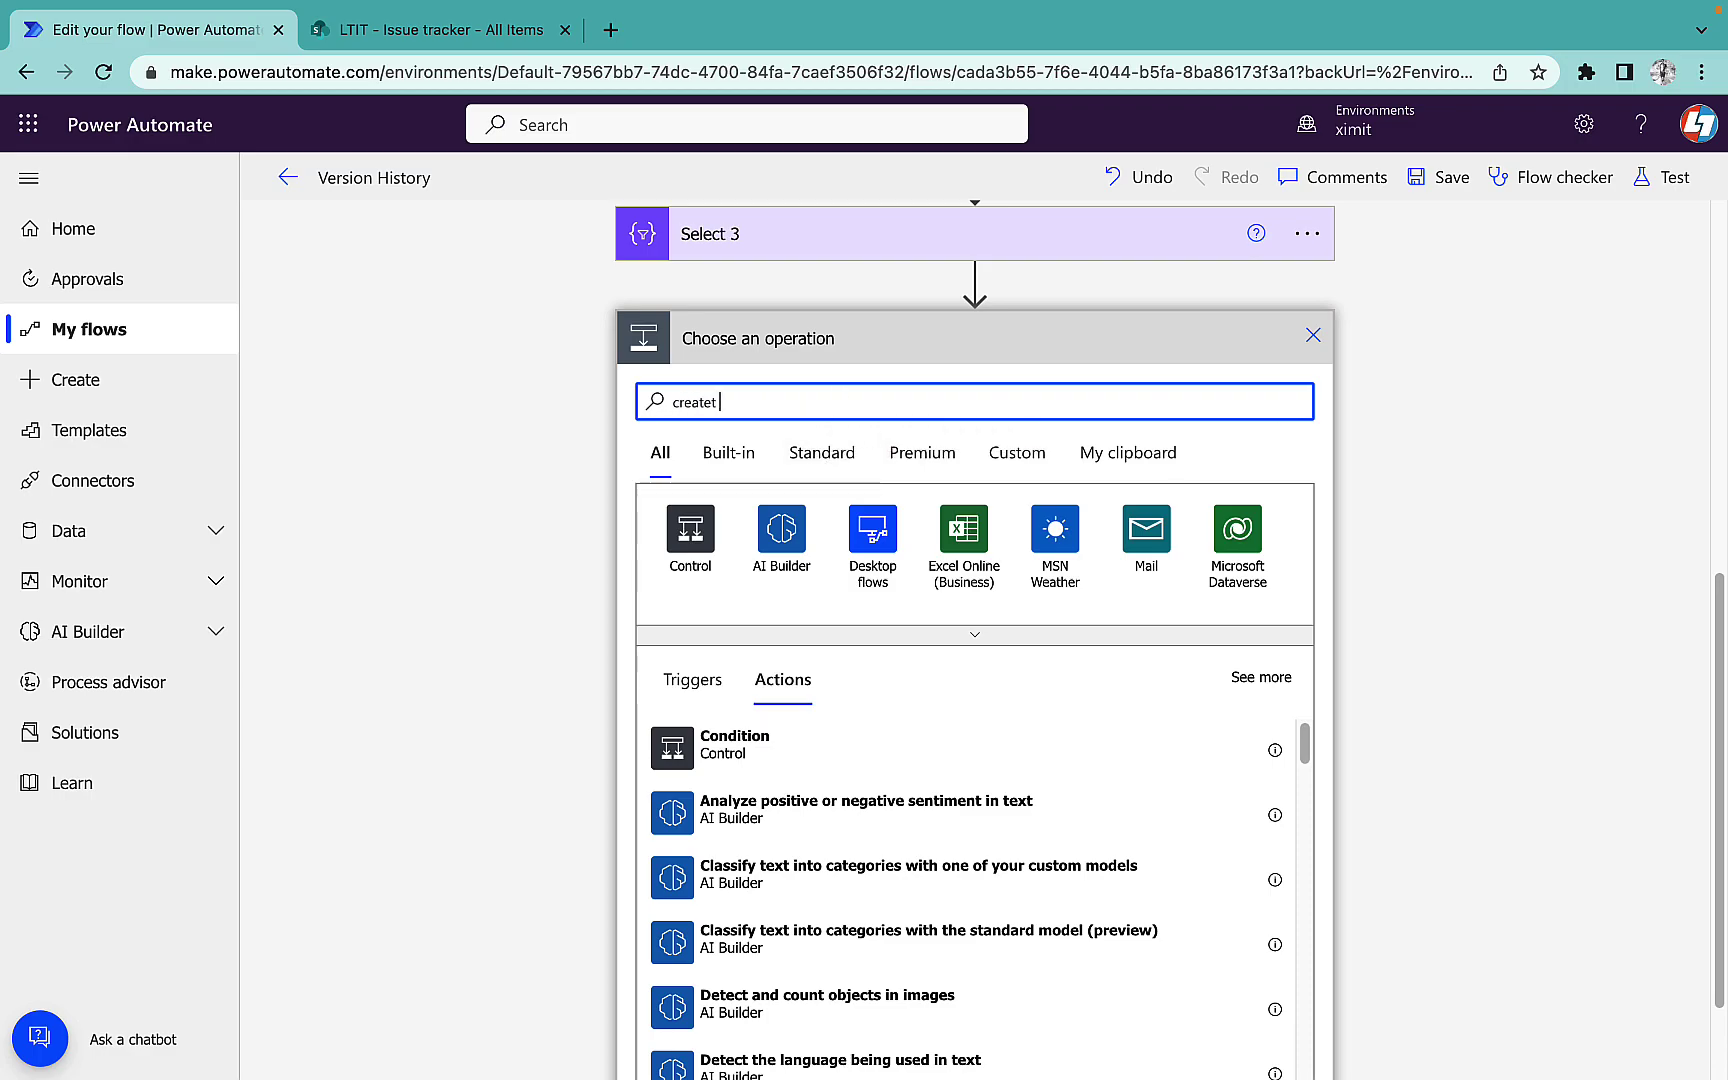
key("BackSpace")
type("html")
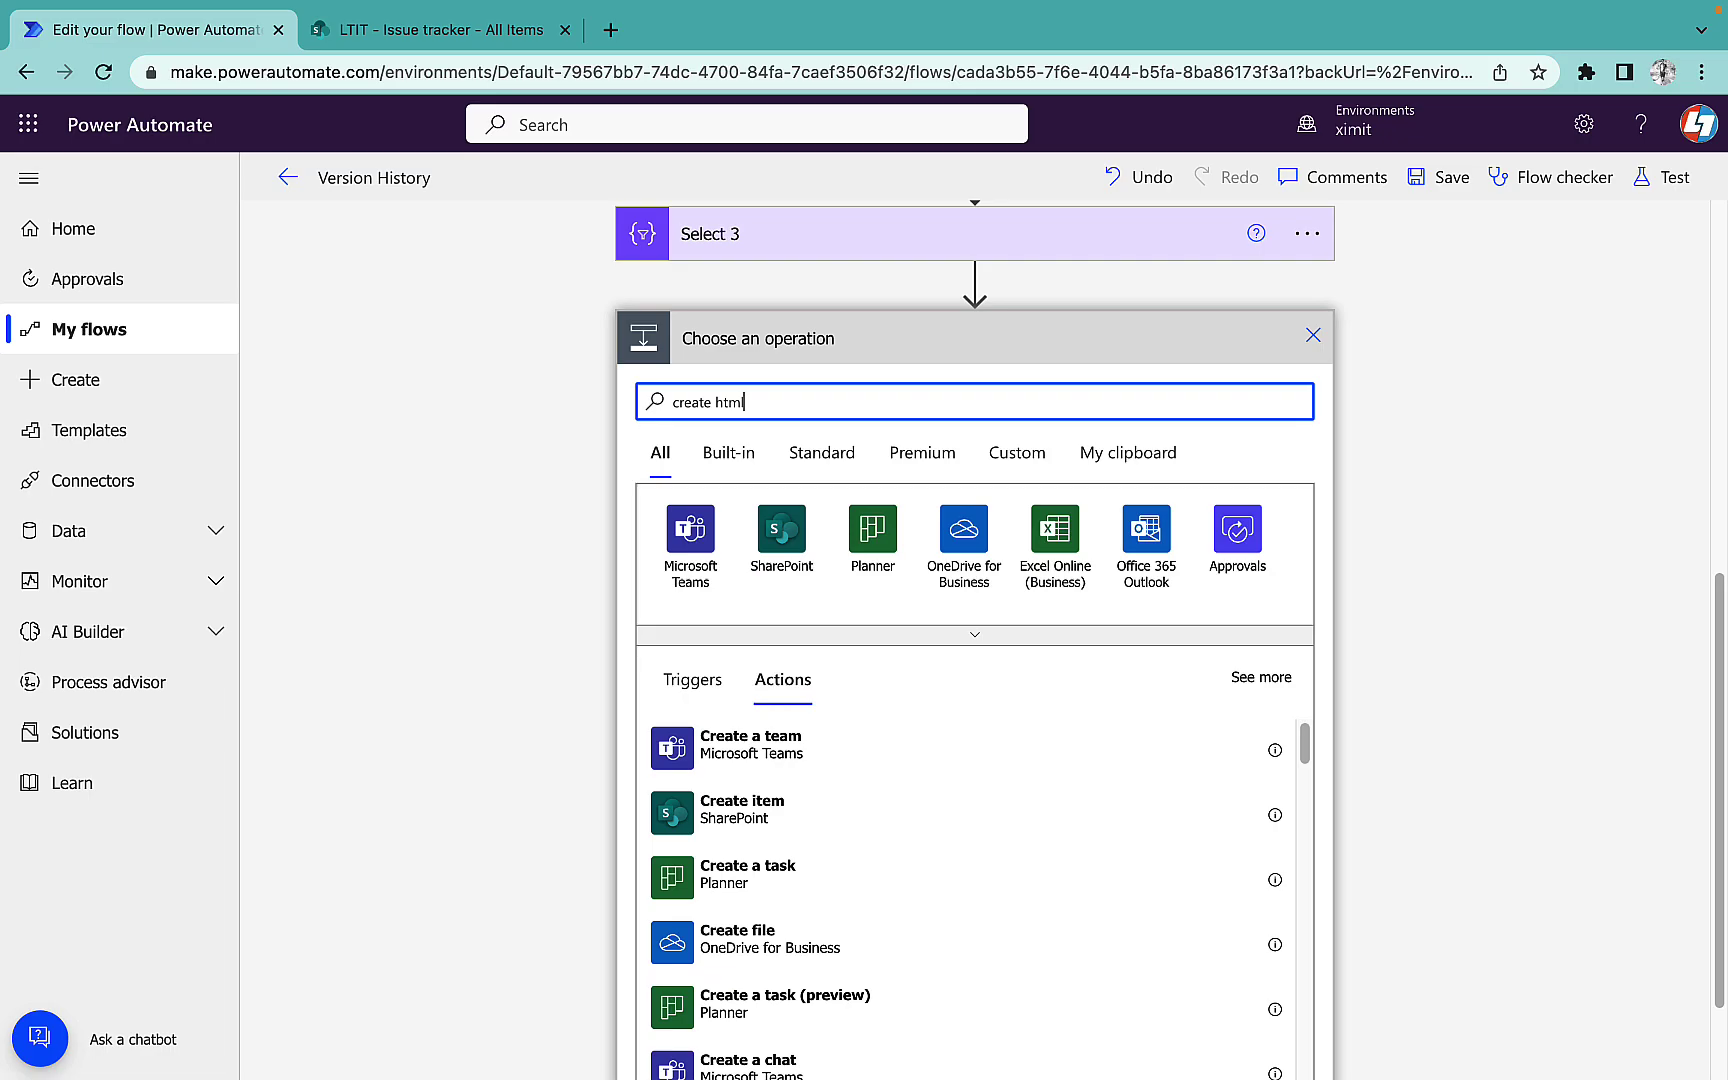
left_click(848, 952)
- Set the HTML table's From to the Output of Select 3 and collapse the expanded actions
left_click(910, 882)
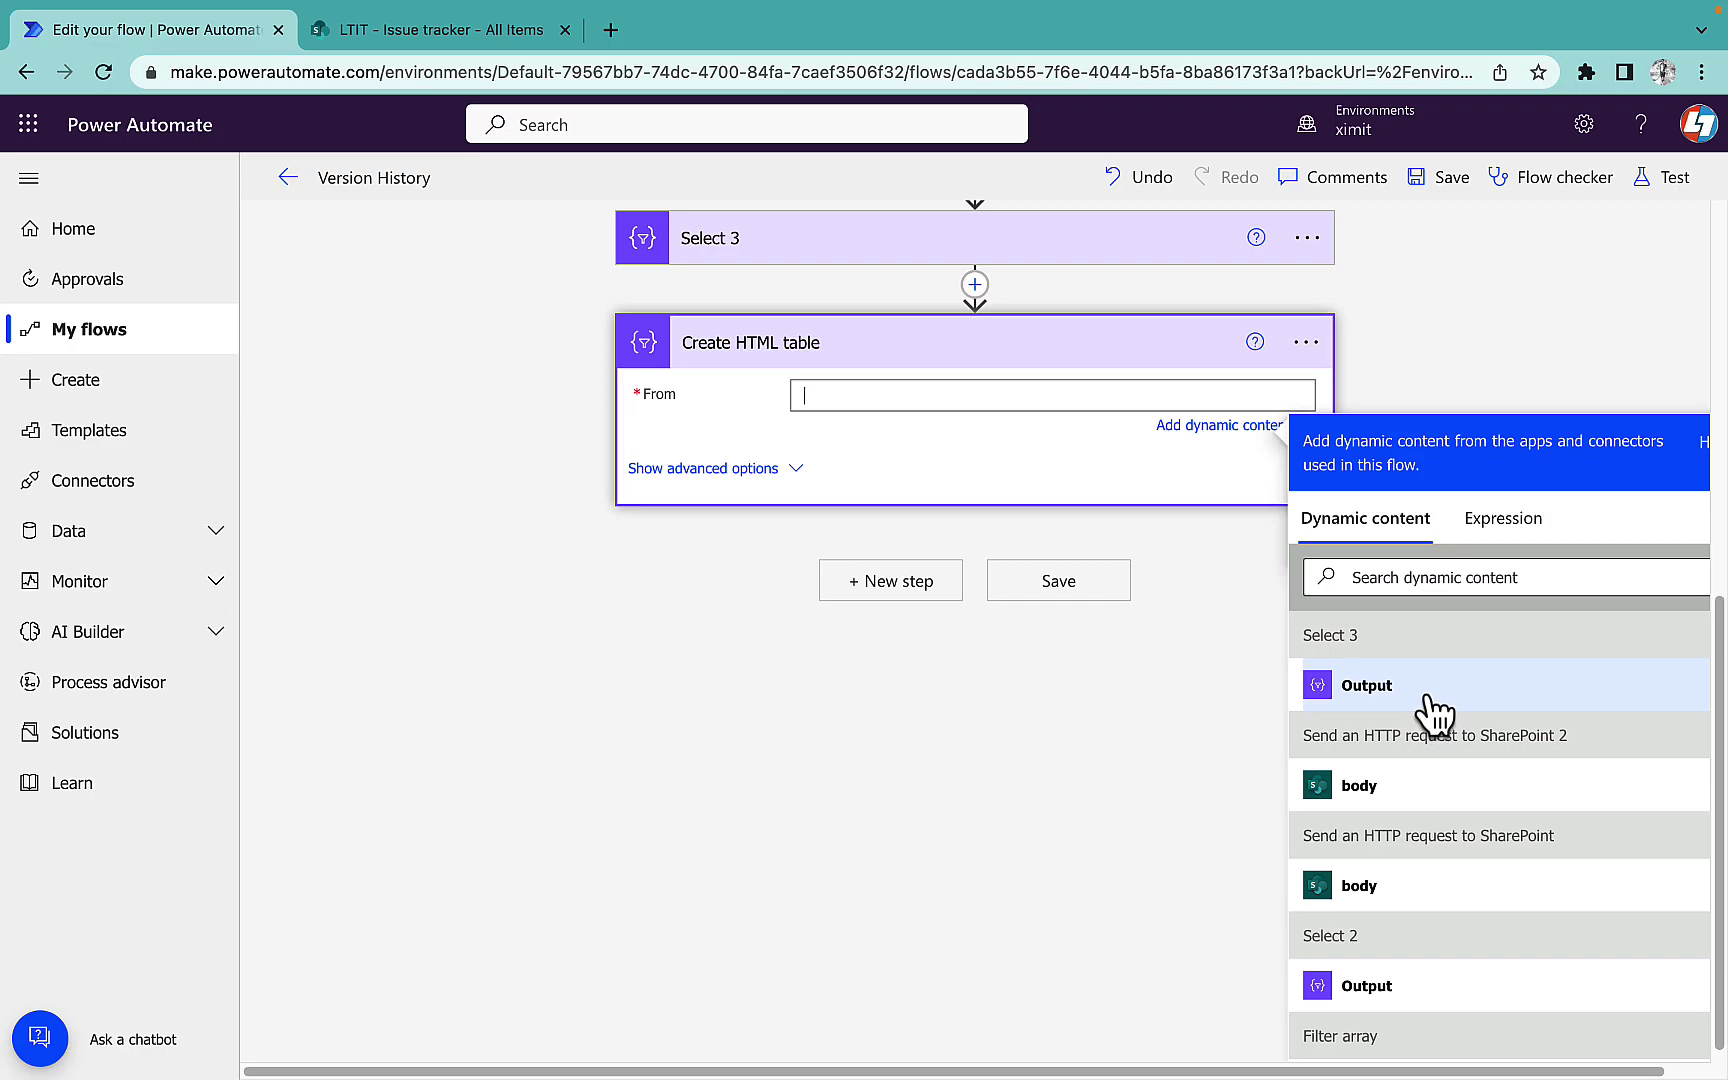
left_click(1430, 698)
left_click(791, 494)
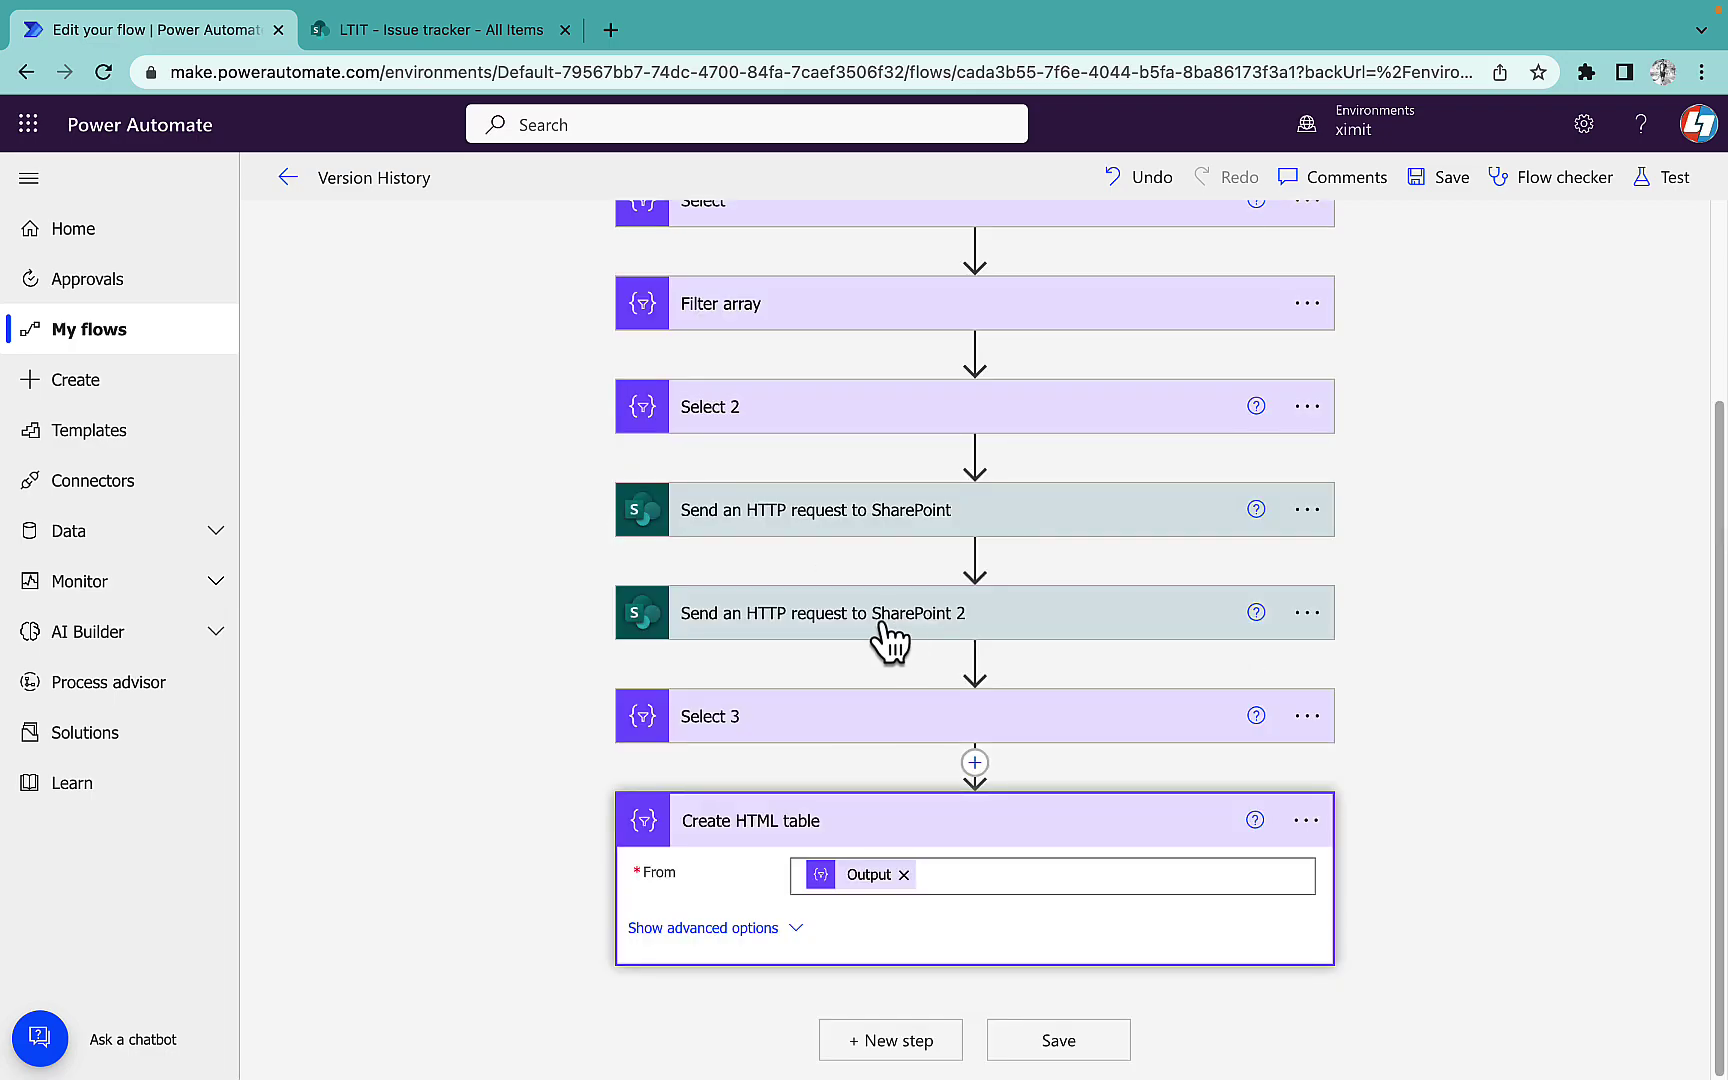
left_click(1117, 788)
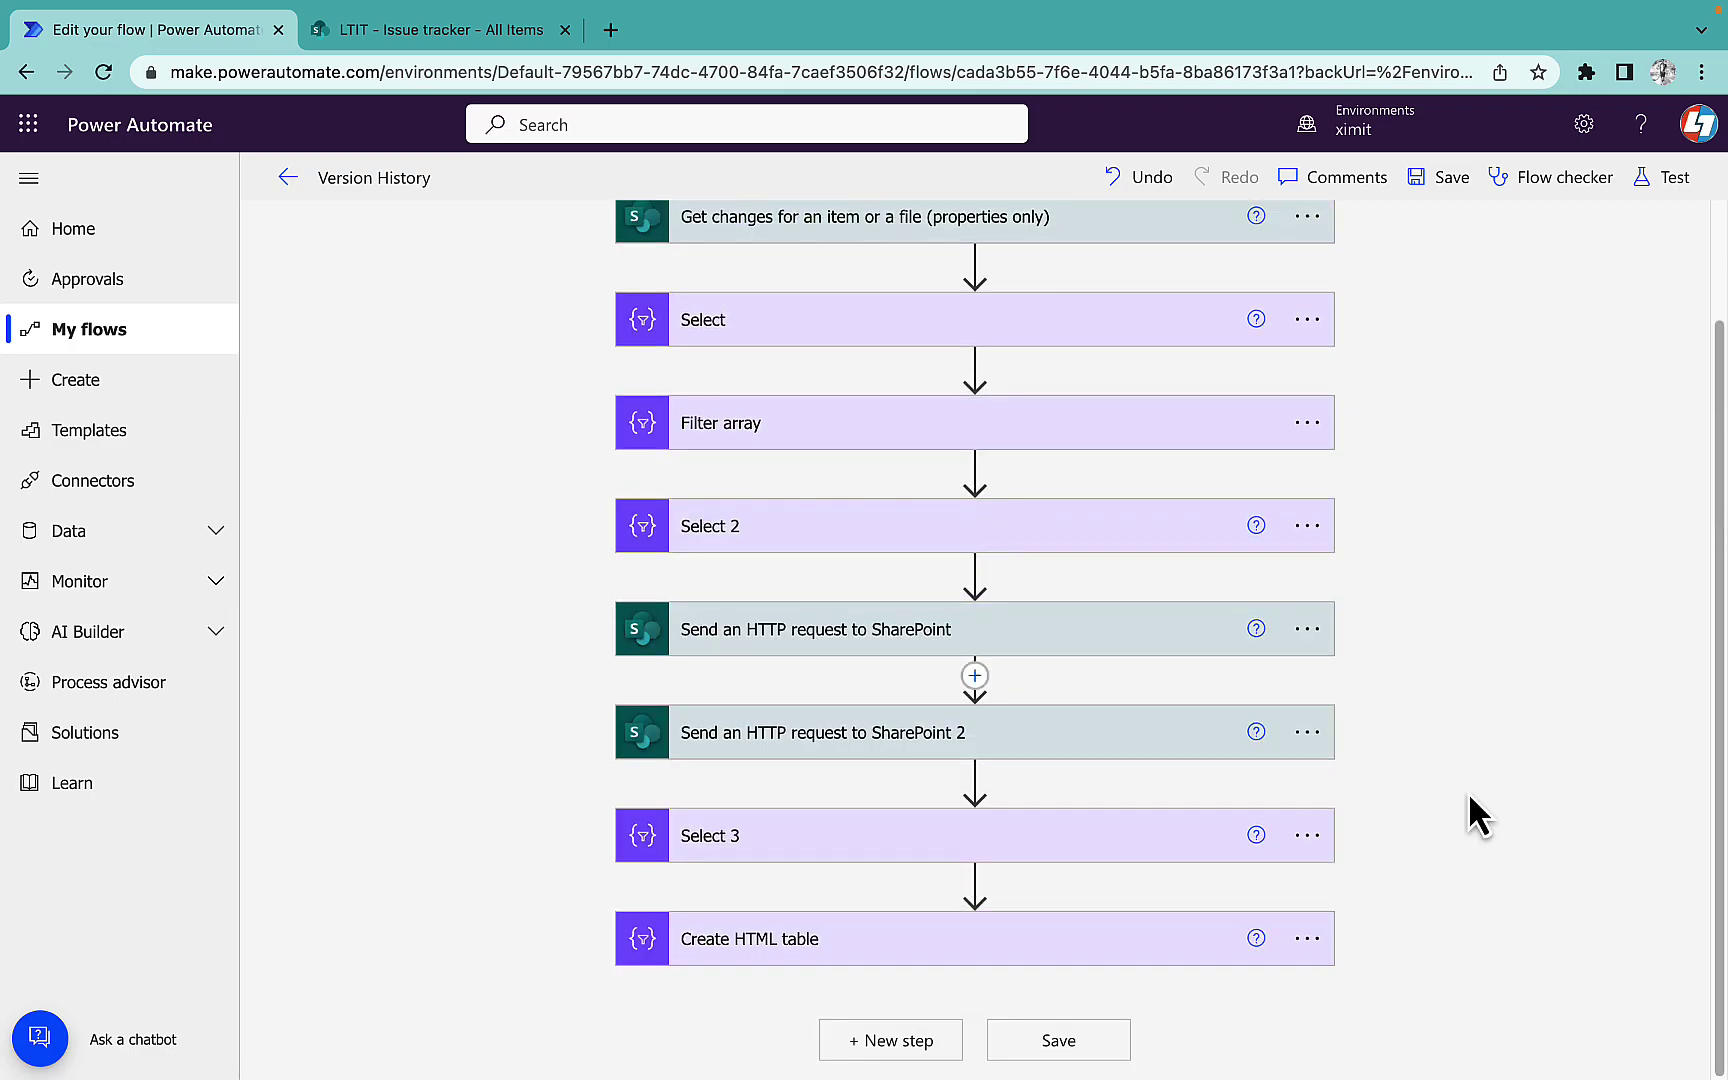
- Add an Office 365 Outlook Send an email (V2) action after Create HTML table
left_click(926, 1048)
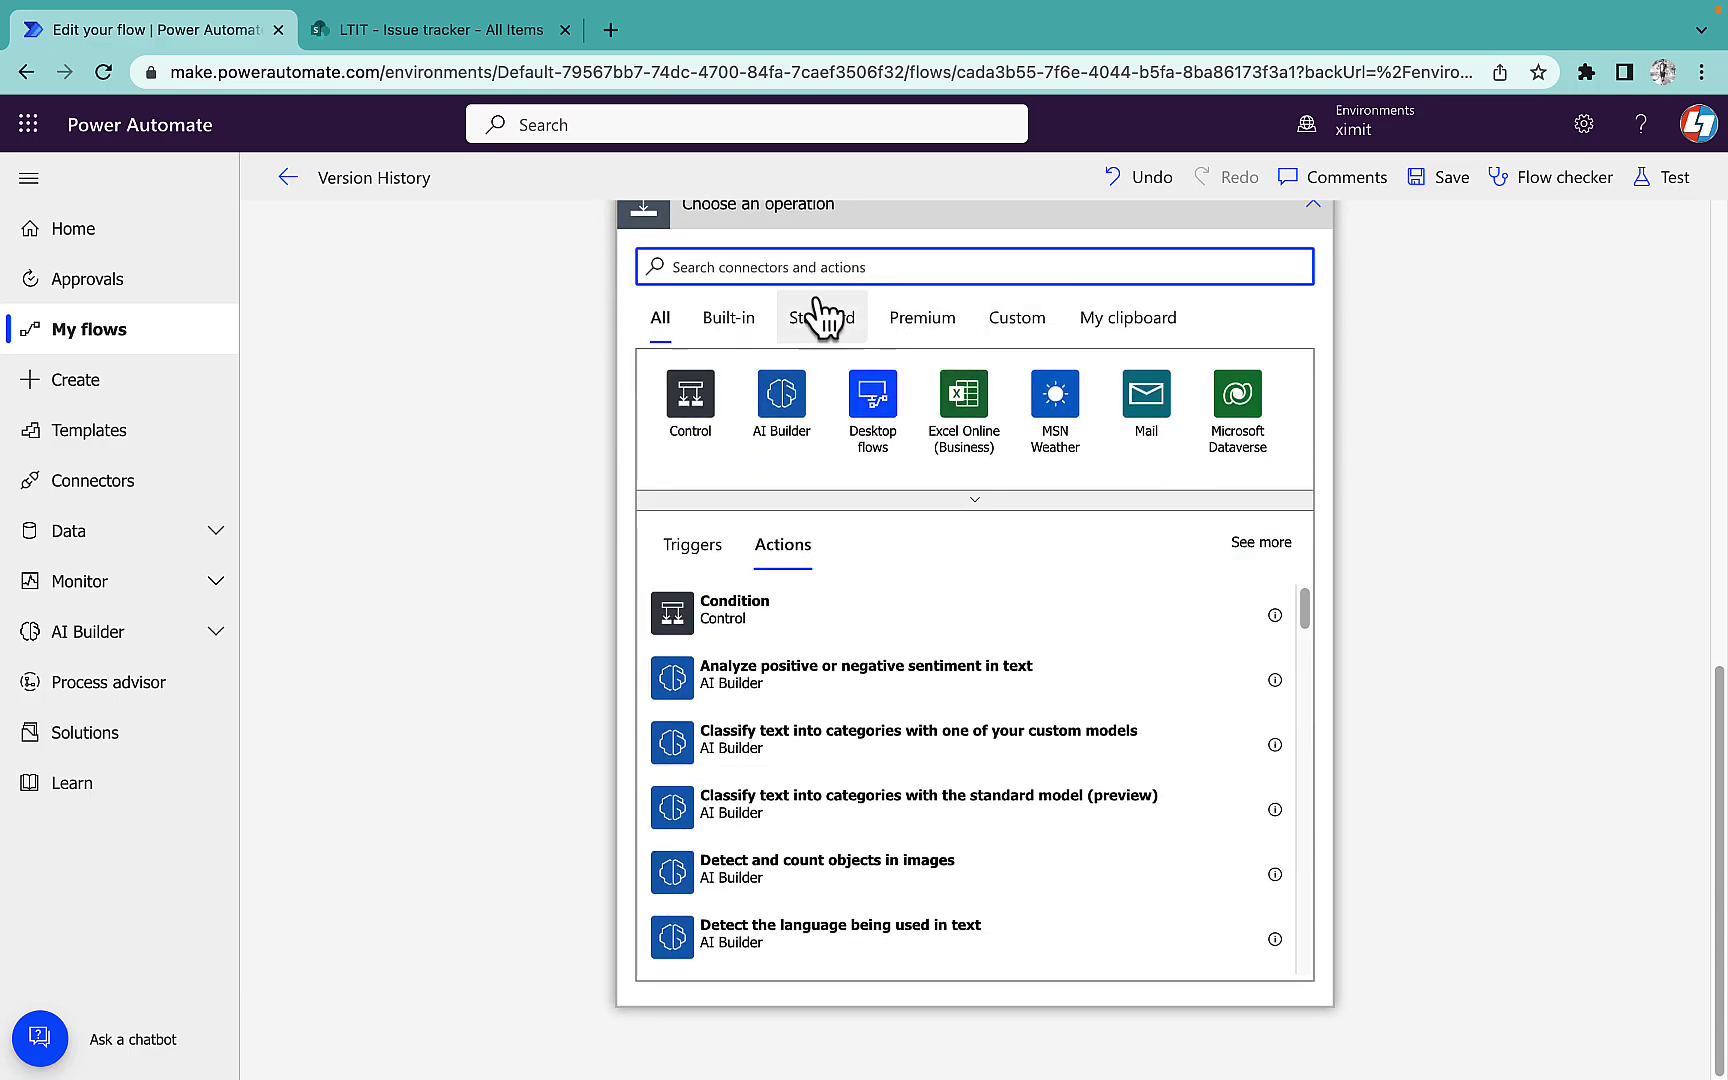
type("sned")
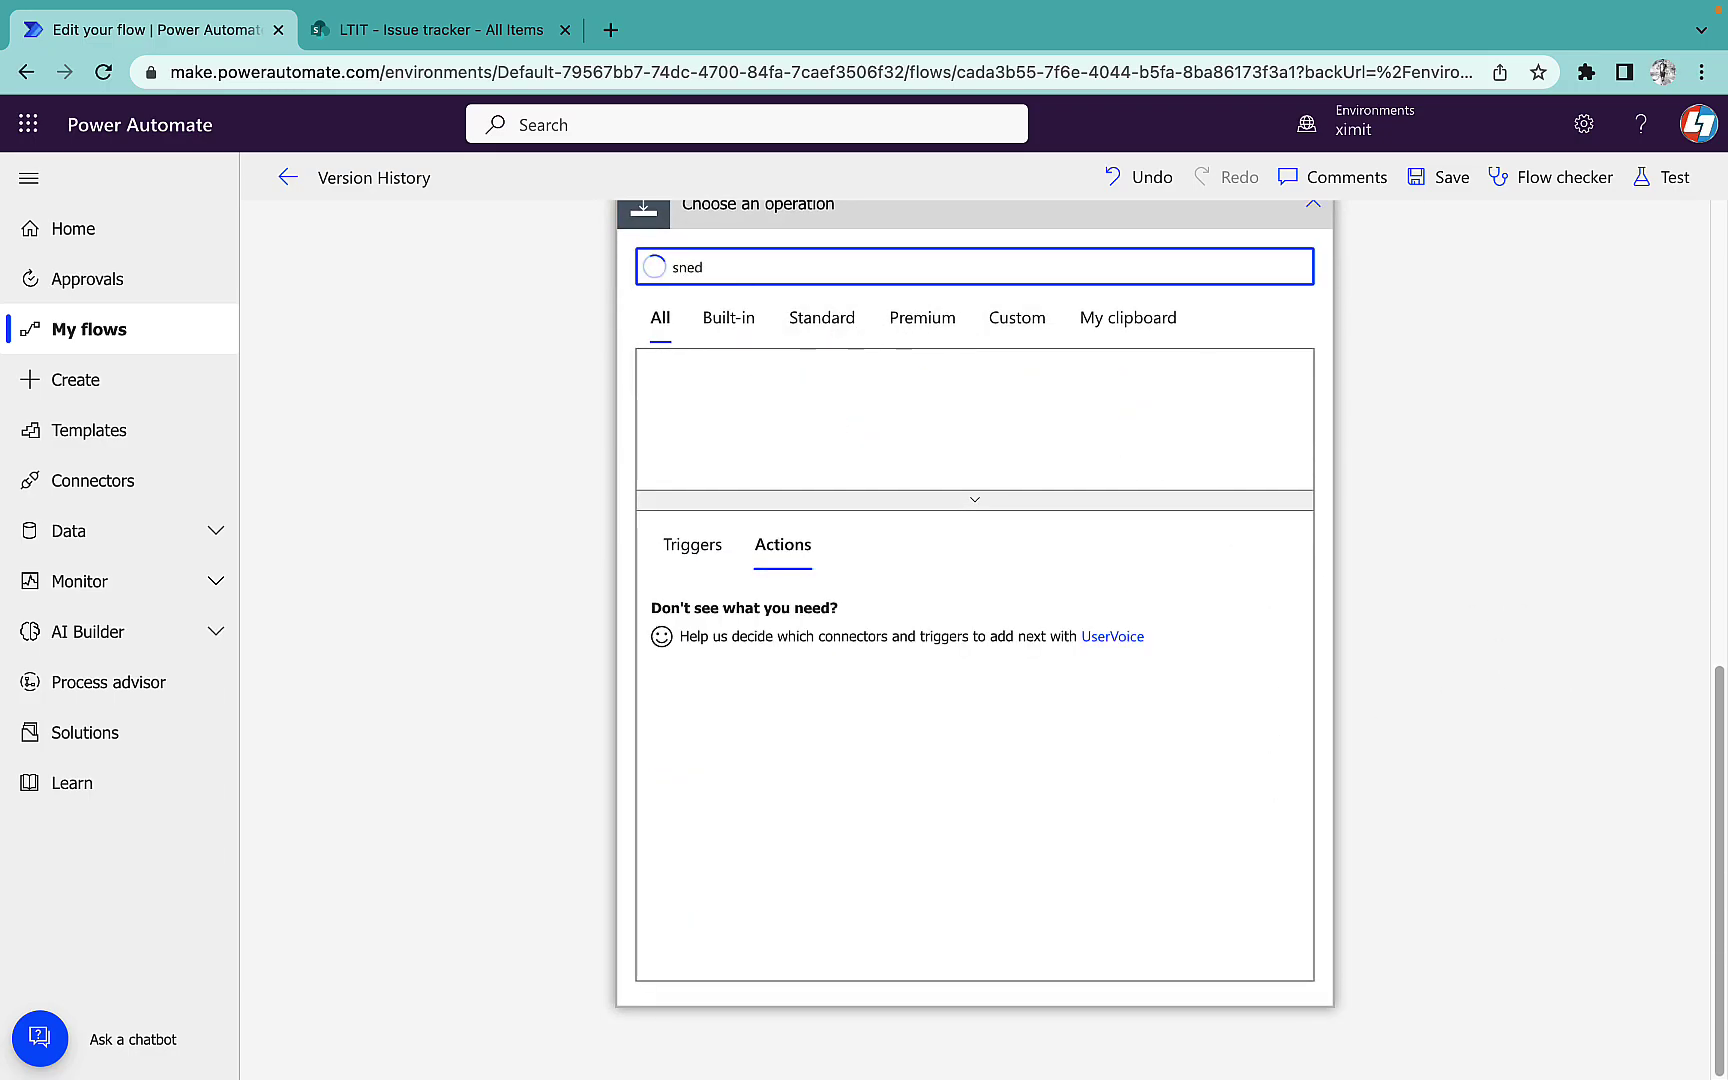
key("BackSpace")
key("BackSpace")
type("se")
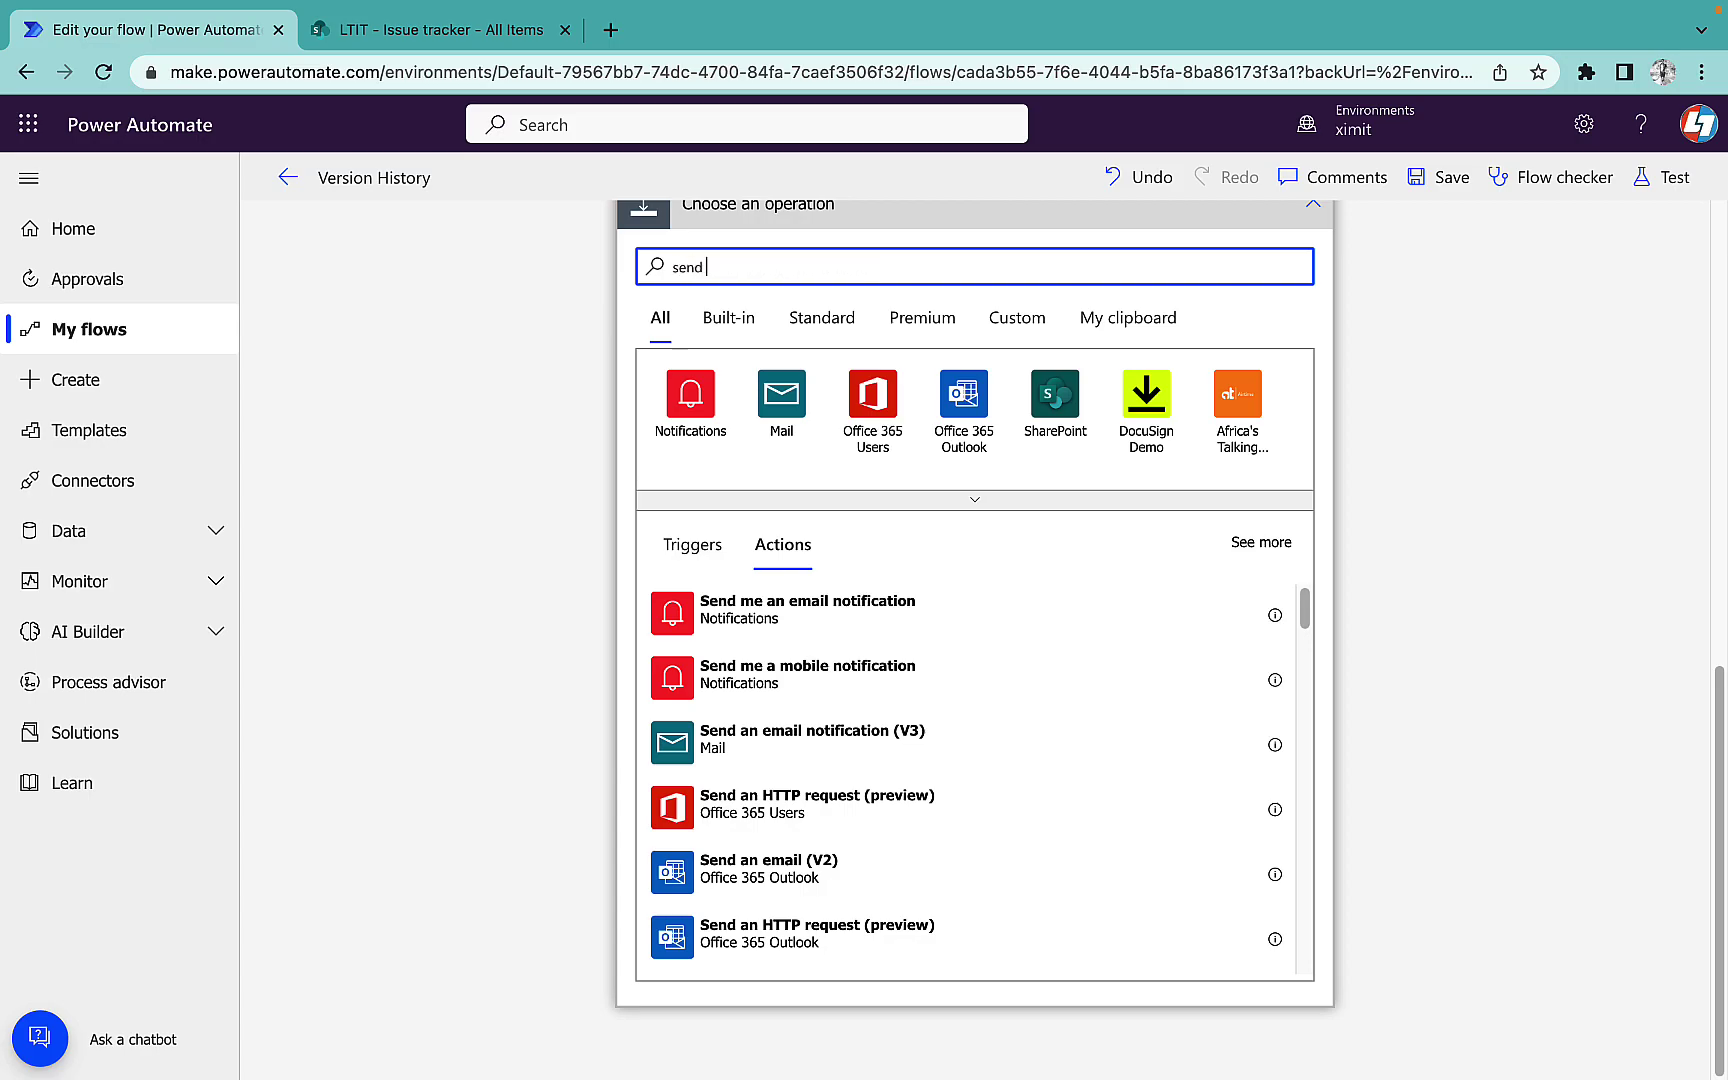
type("nd email")
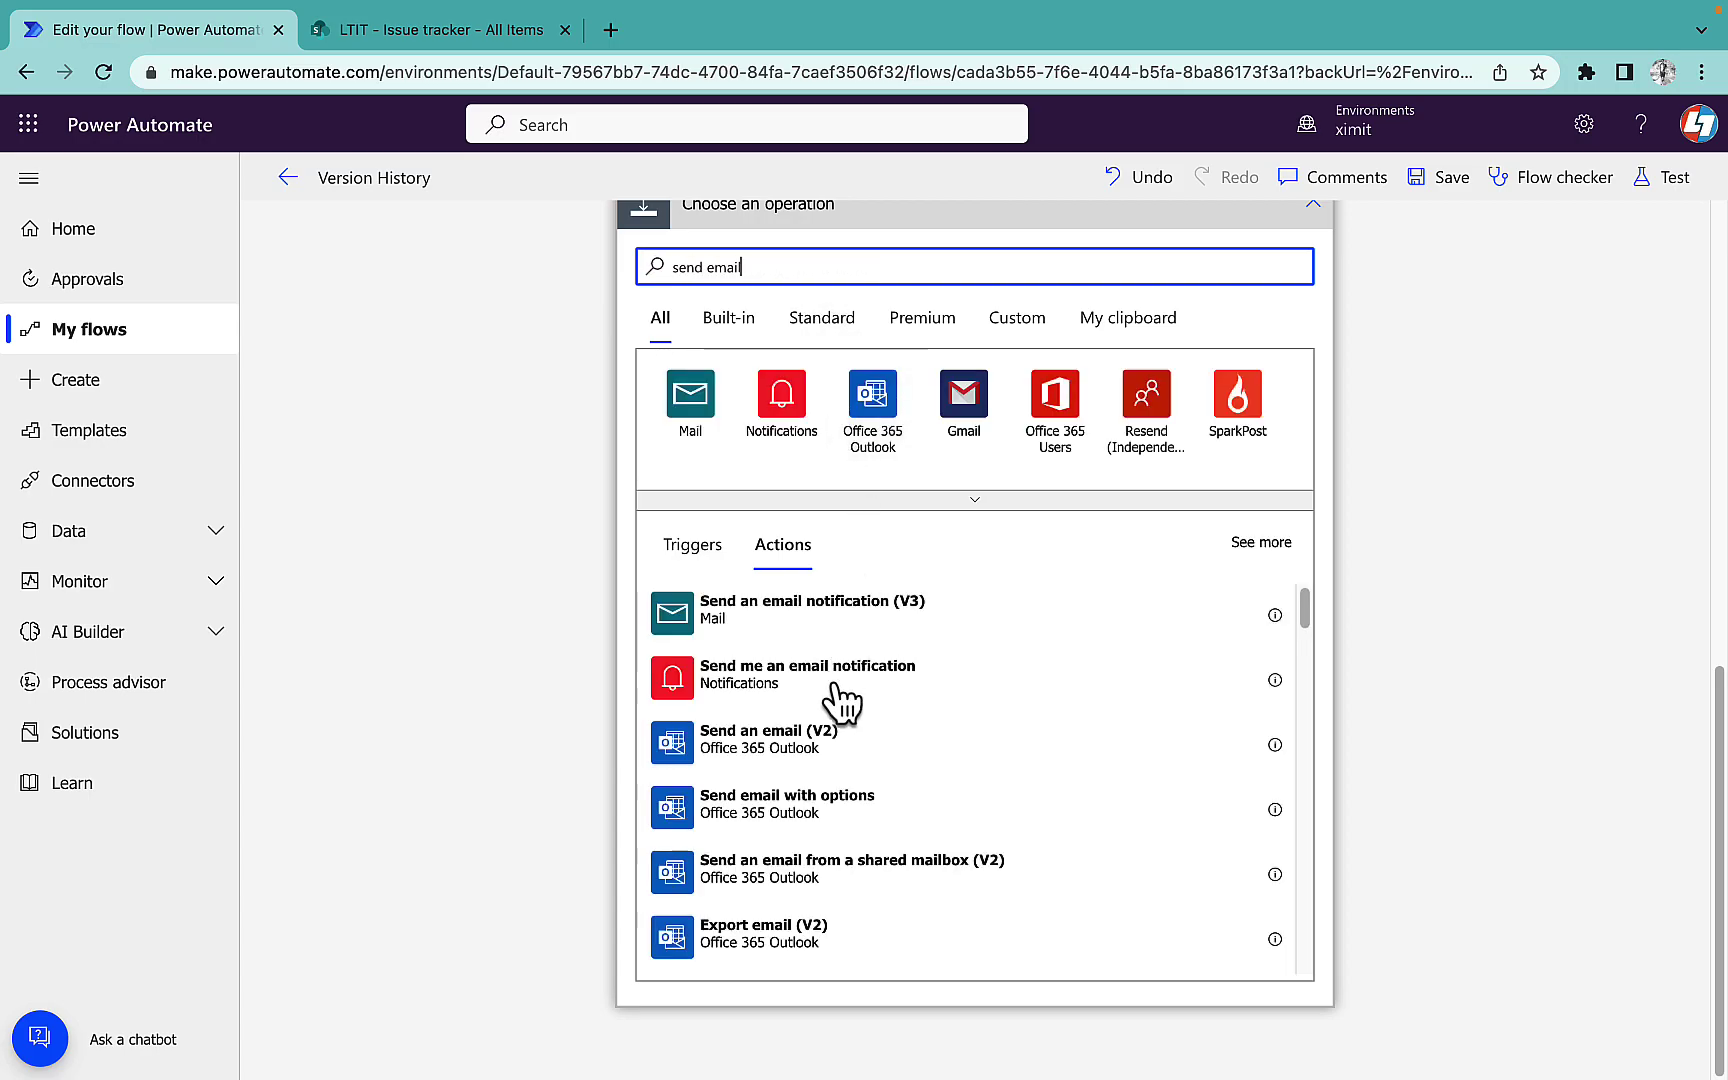
left_click(1071, 741)
- Address the Send an email (V2) action to the suggested person by entering the recipient's name in the To field
left_click(976, 795)
type("prakash")
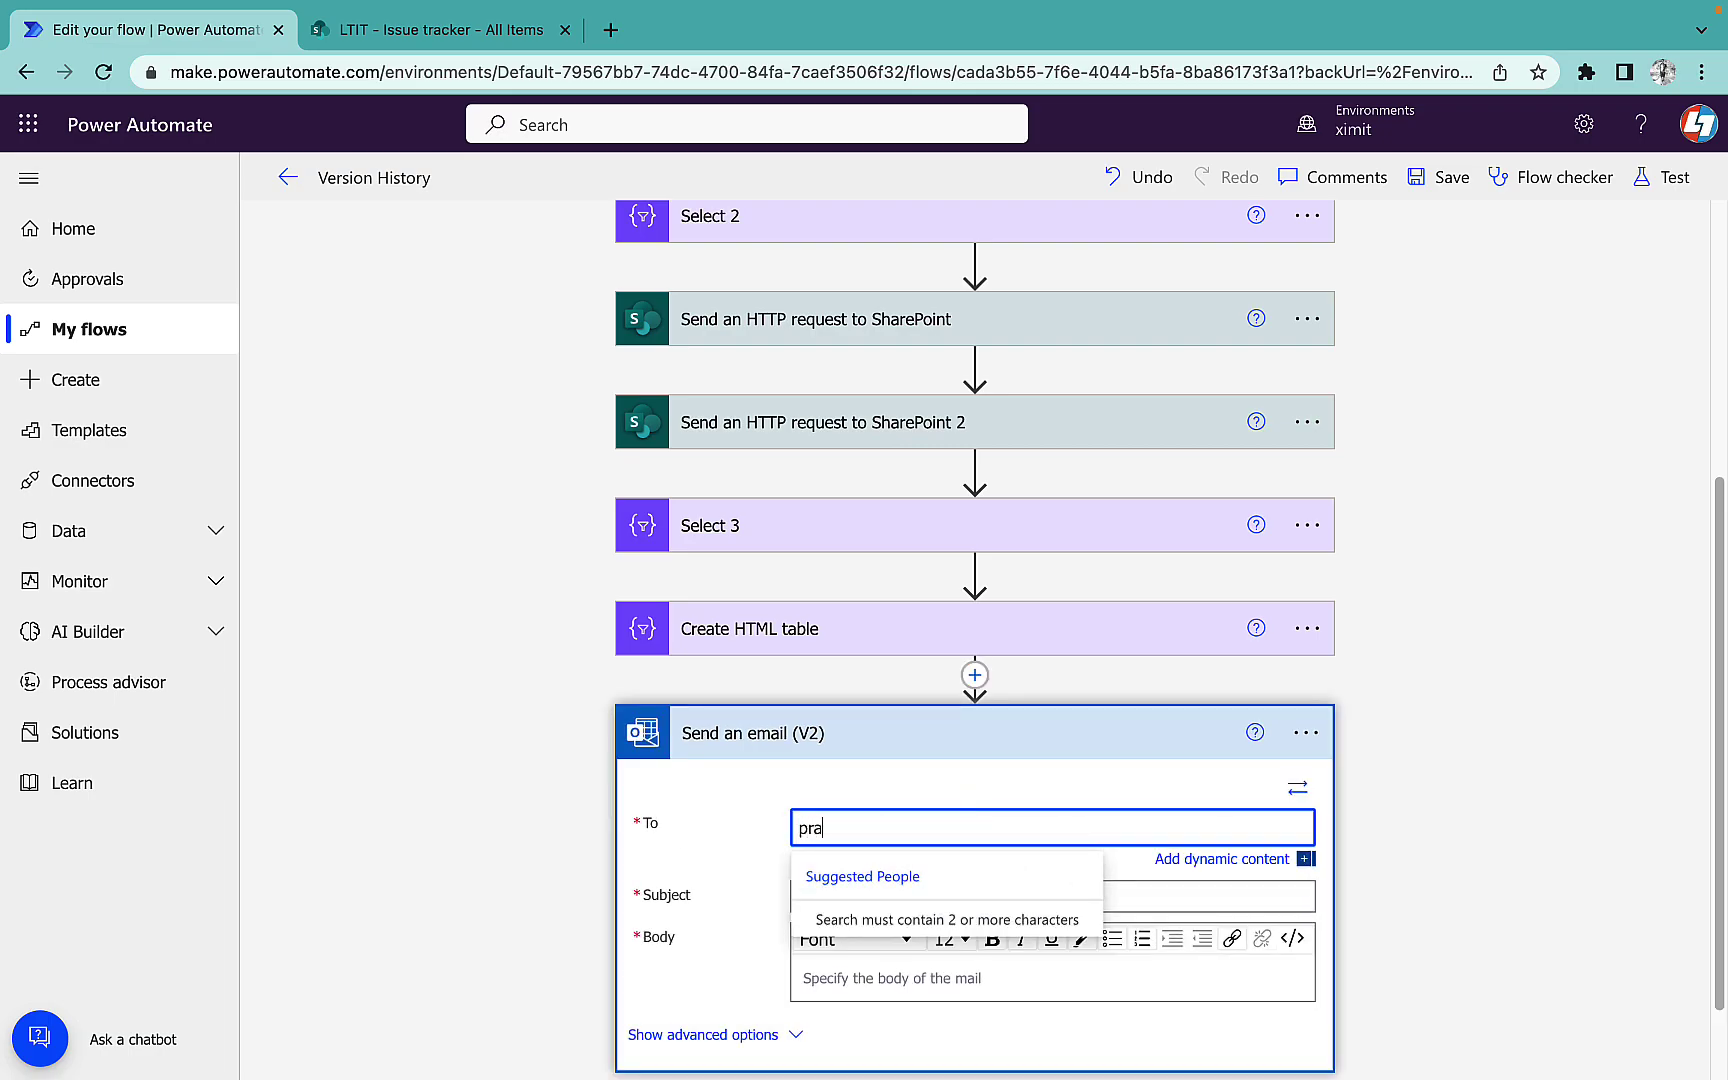
left_click(949, 933)
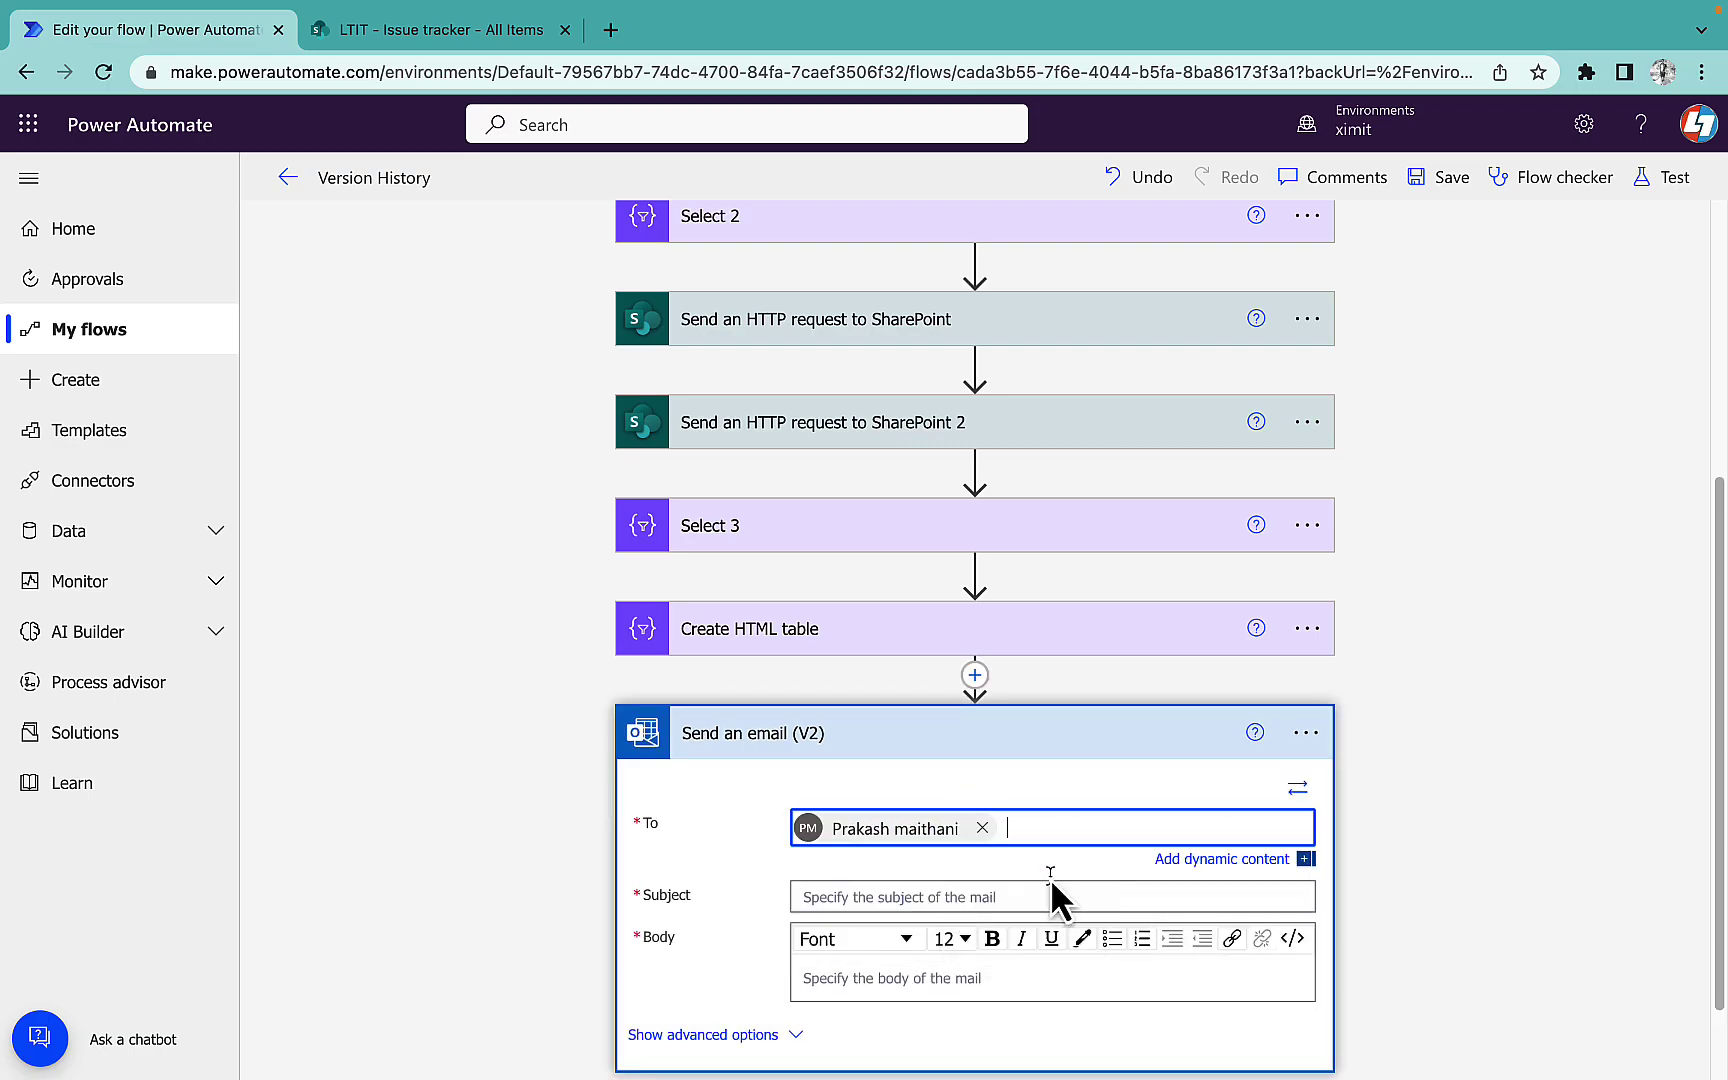
- Set the email subject to "Previous VS Current Value for Item ID - " followed by the modified item's ID dynamic value
scroll(1486, 668, "down", 1)
type("i")
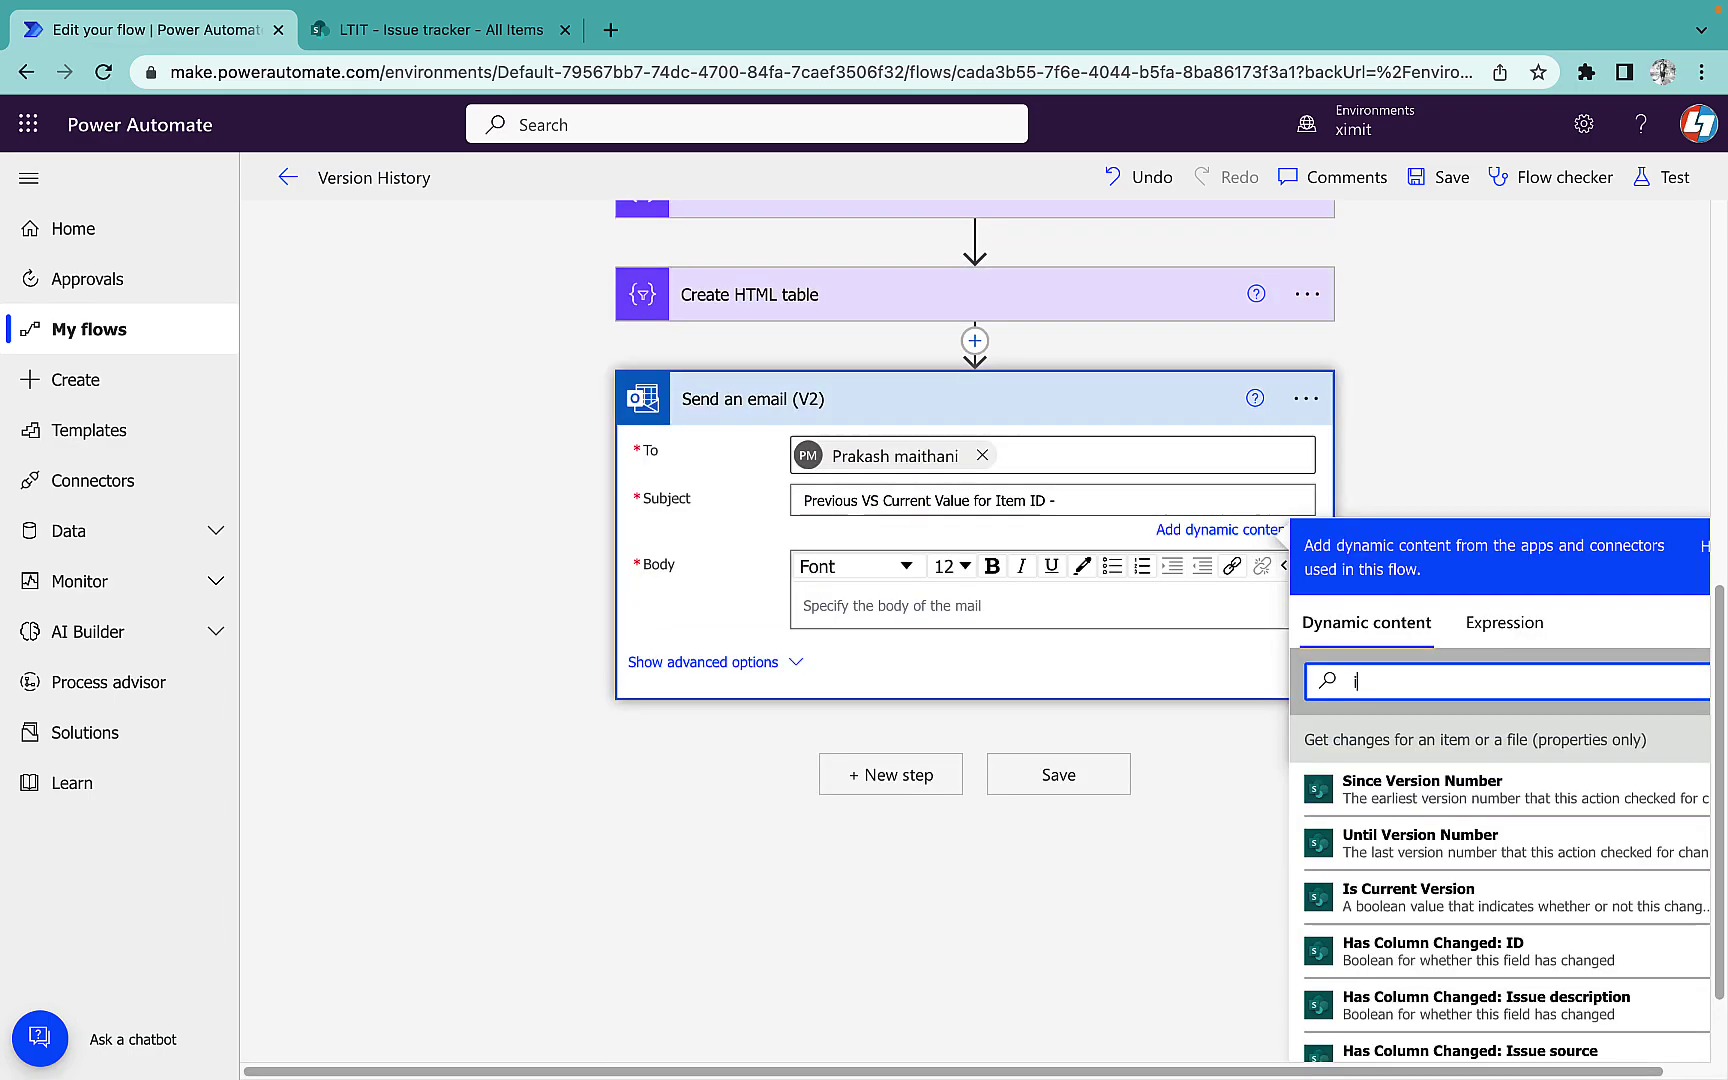
type("d")
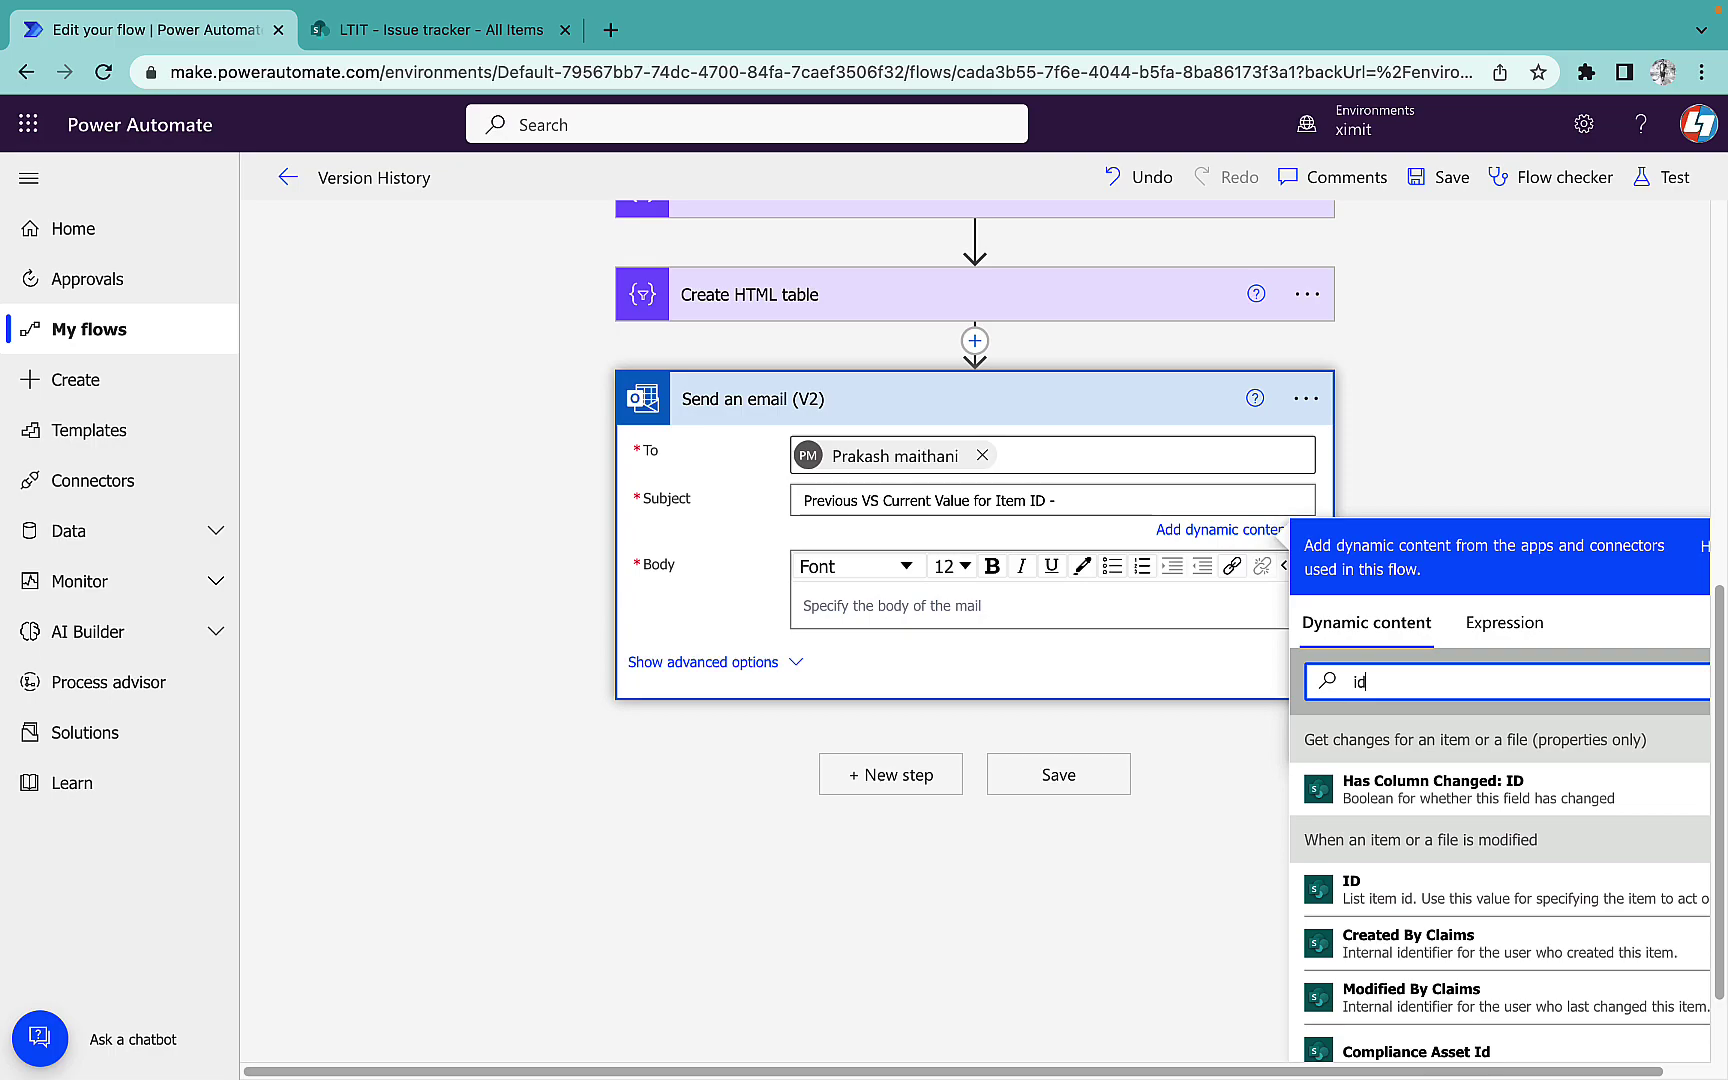
left_click(1335, 893)
left_click(1543, 473)
- Write the body: "Hi," and "there is chnage in item - " with the Title dynamic value, ", please view the below table with current vs previous values"
left_click(1070, 645)
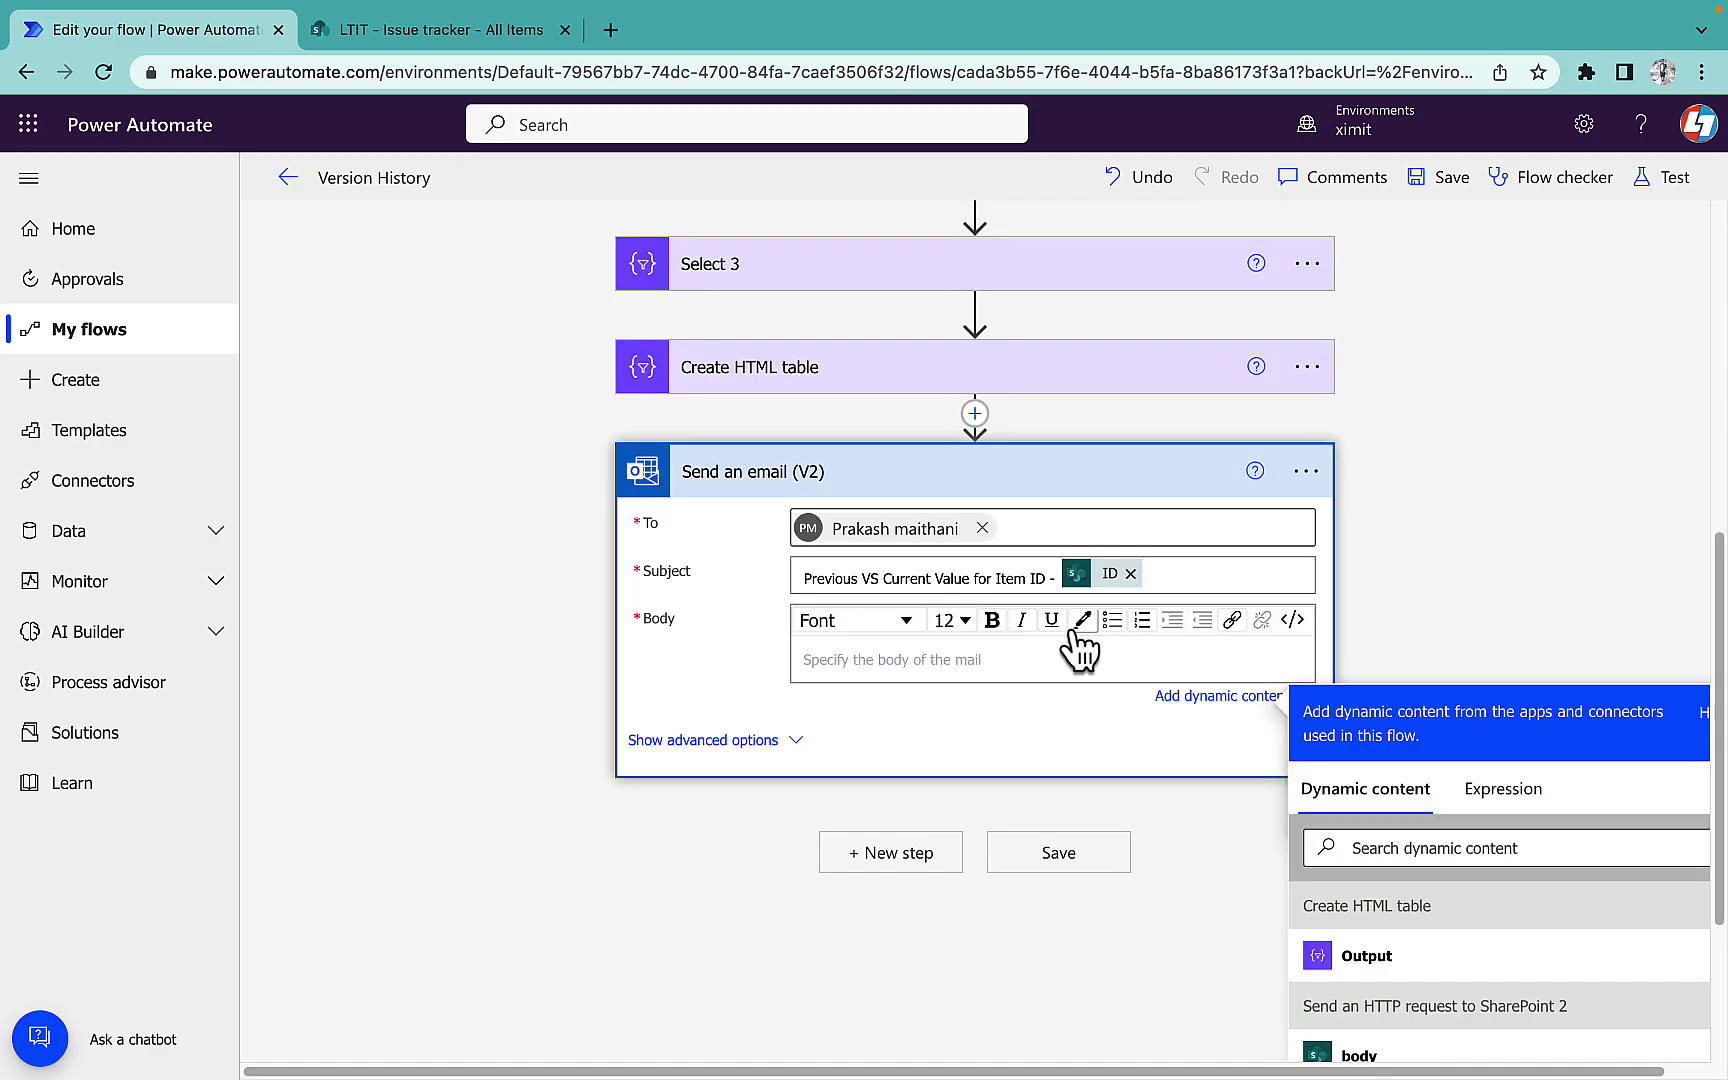
type("Hi ")
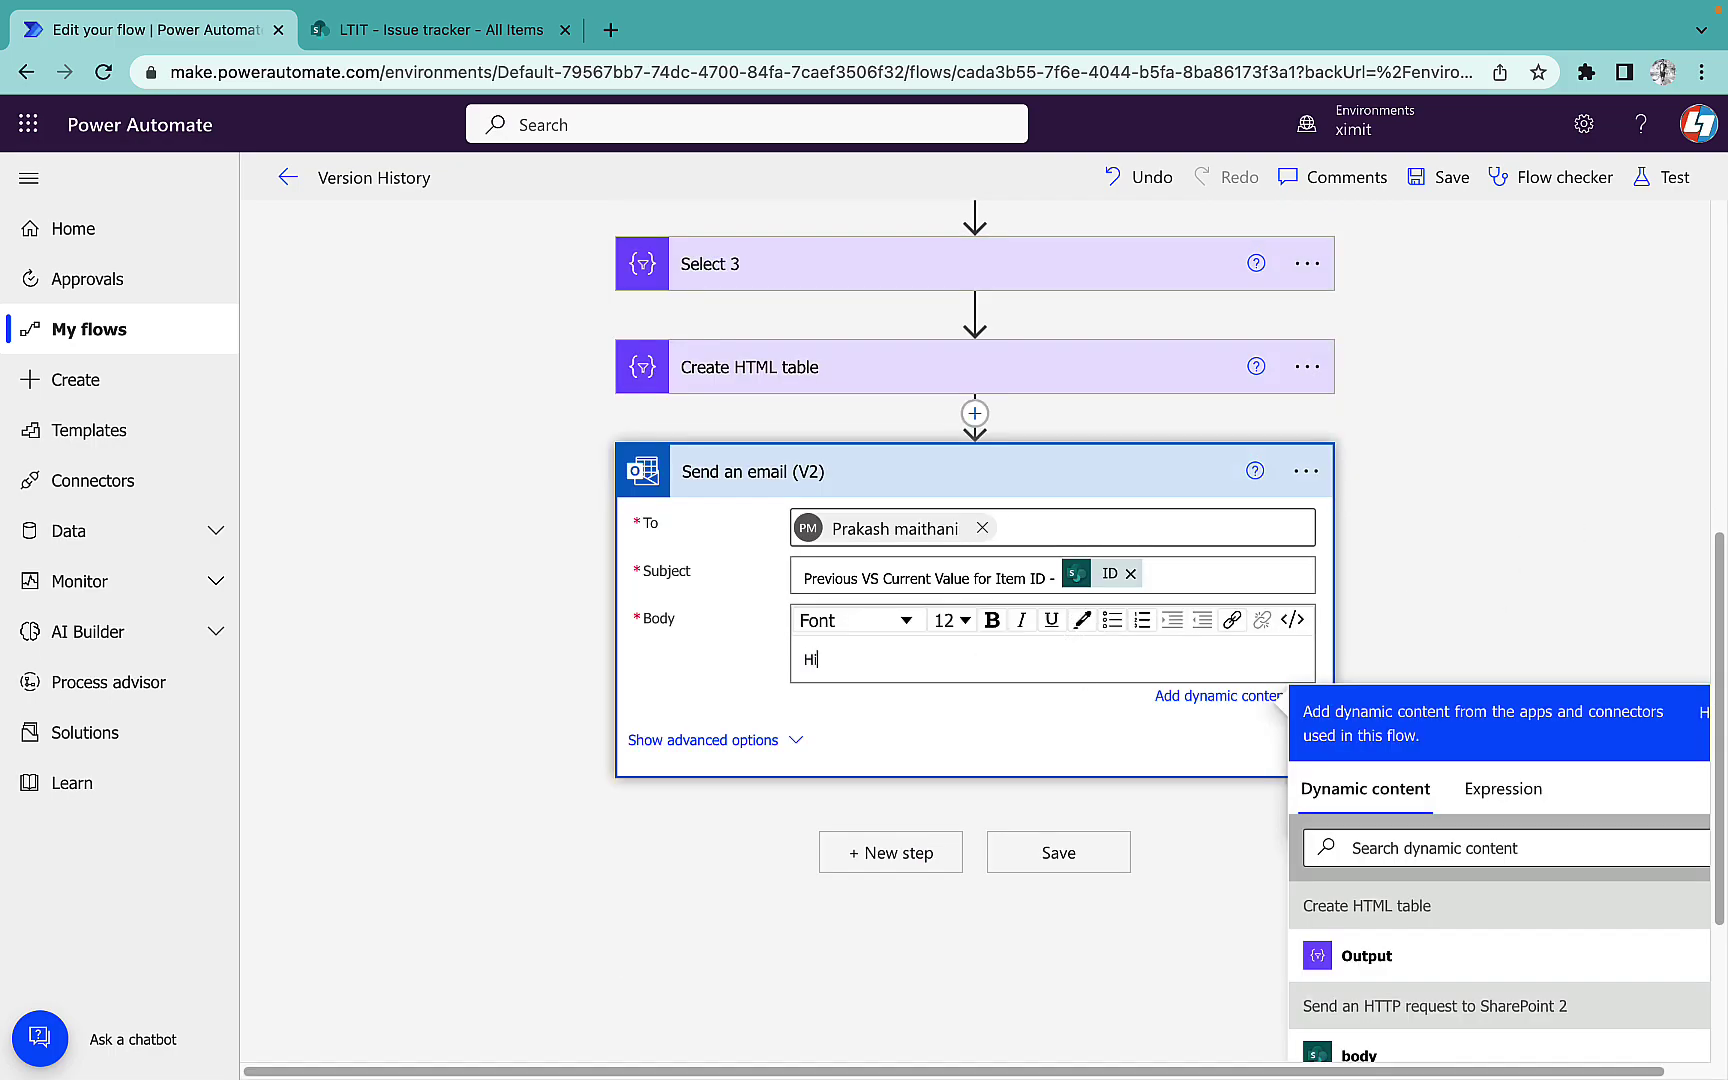
type(",")
key("Return")
type("vs previous values")
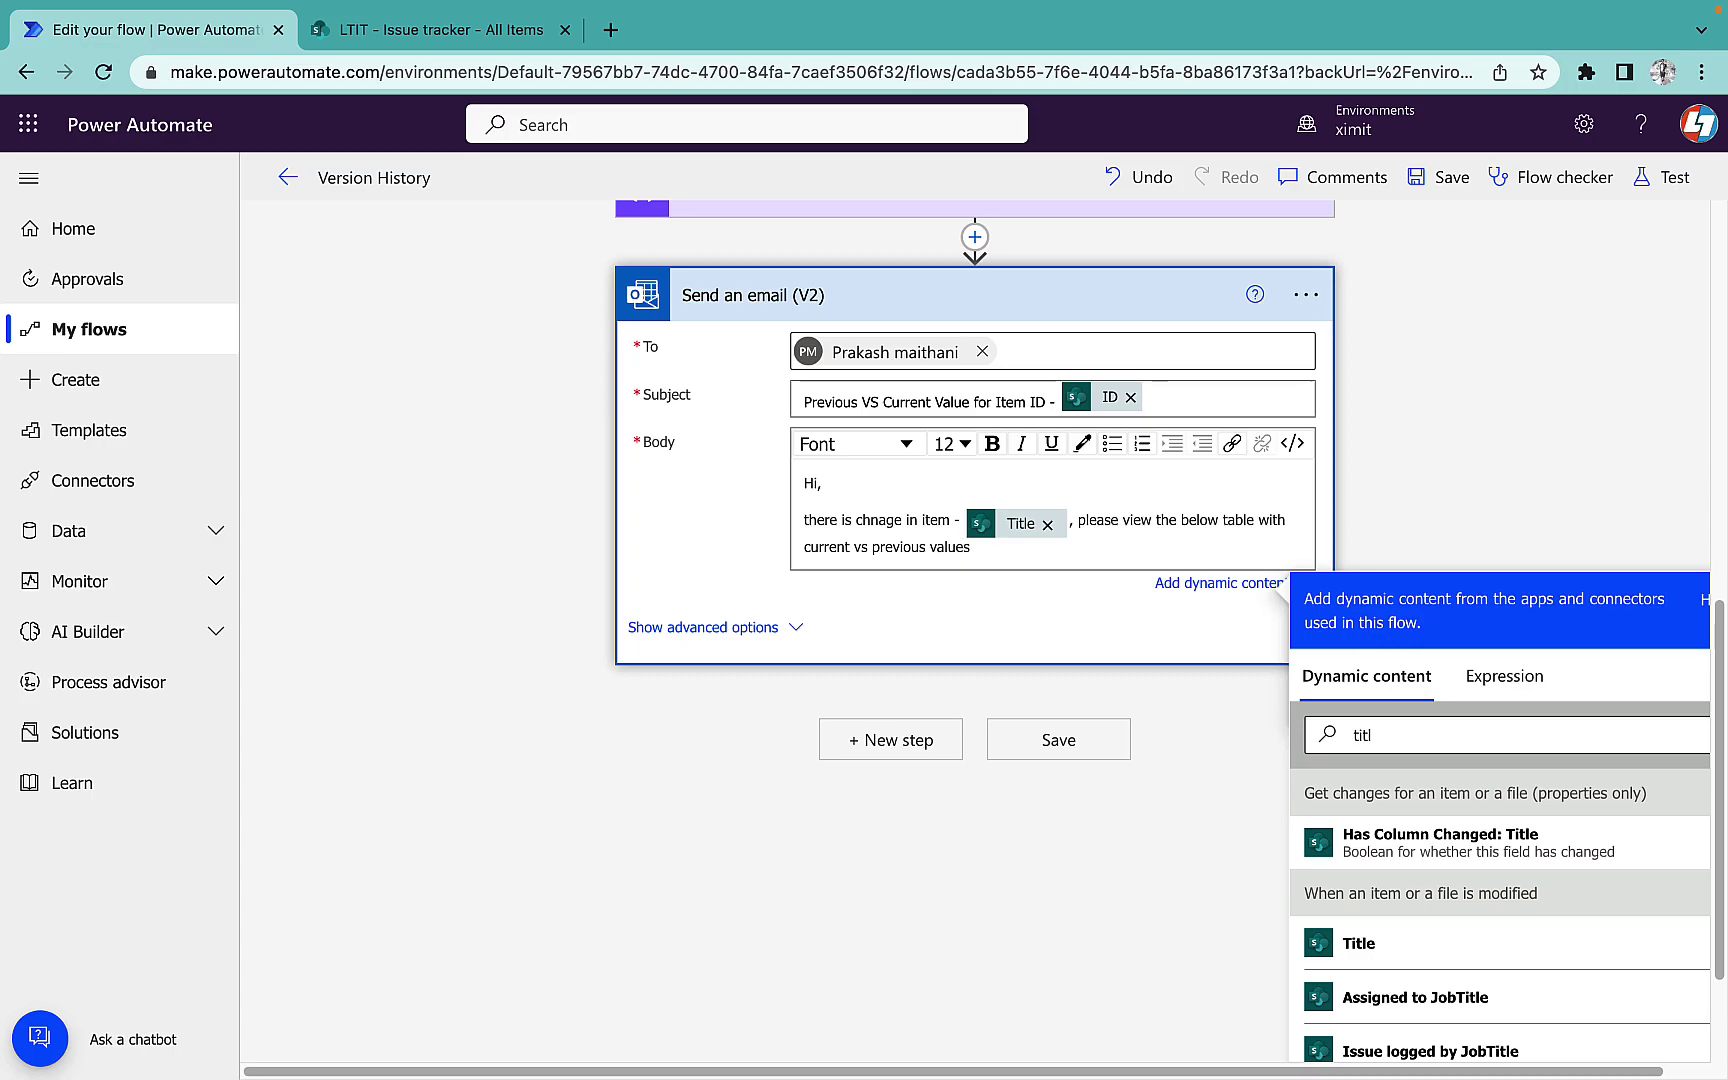
key("Return")
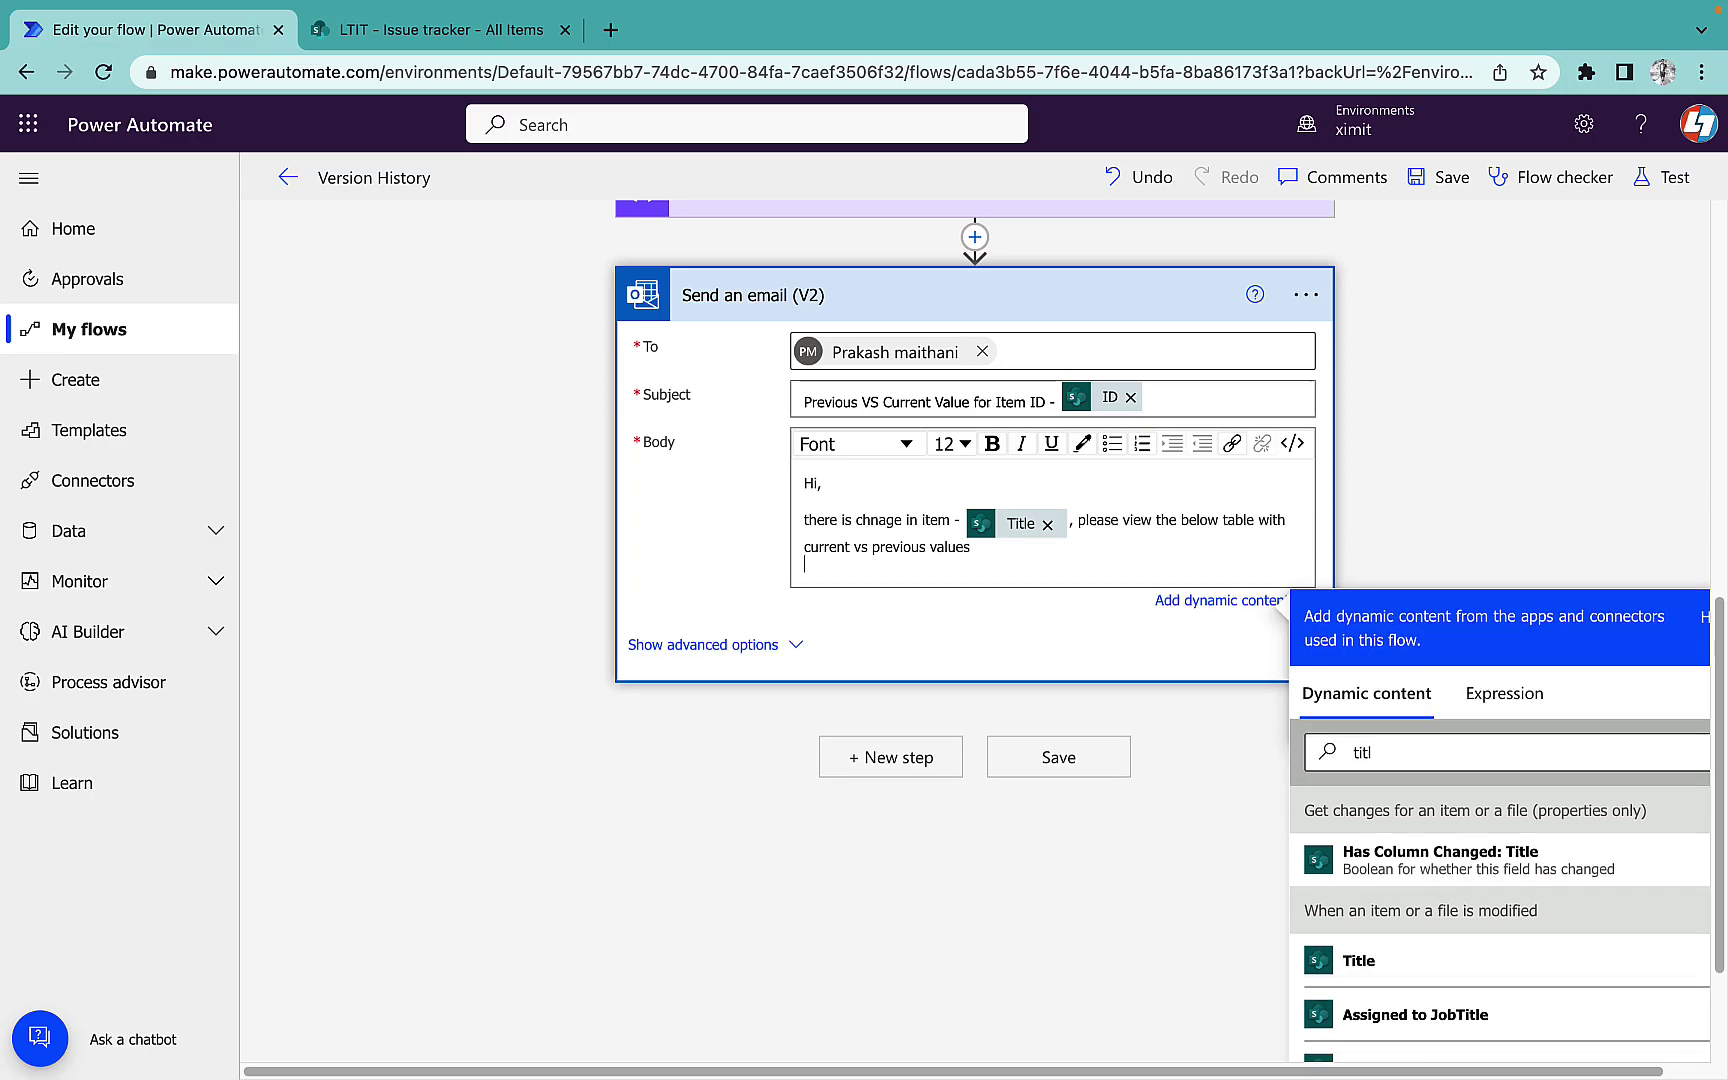
- Insert the Create HTML table Output on the body's last line and show the email body as HTML code
left_click(1512, 700)
left_click(1430, 742)
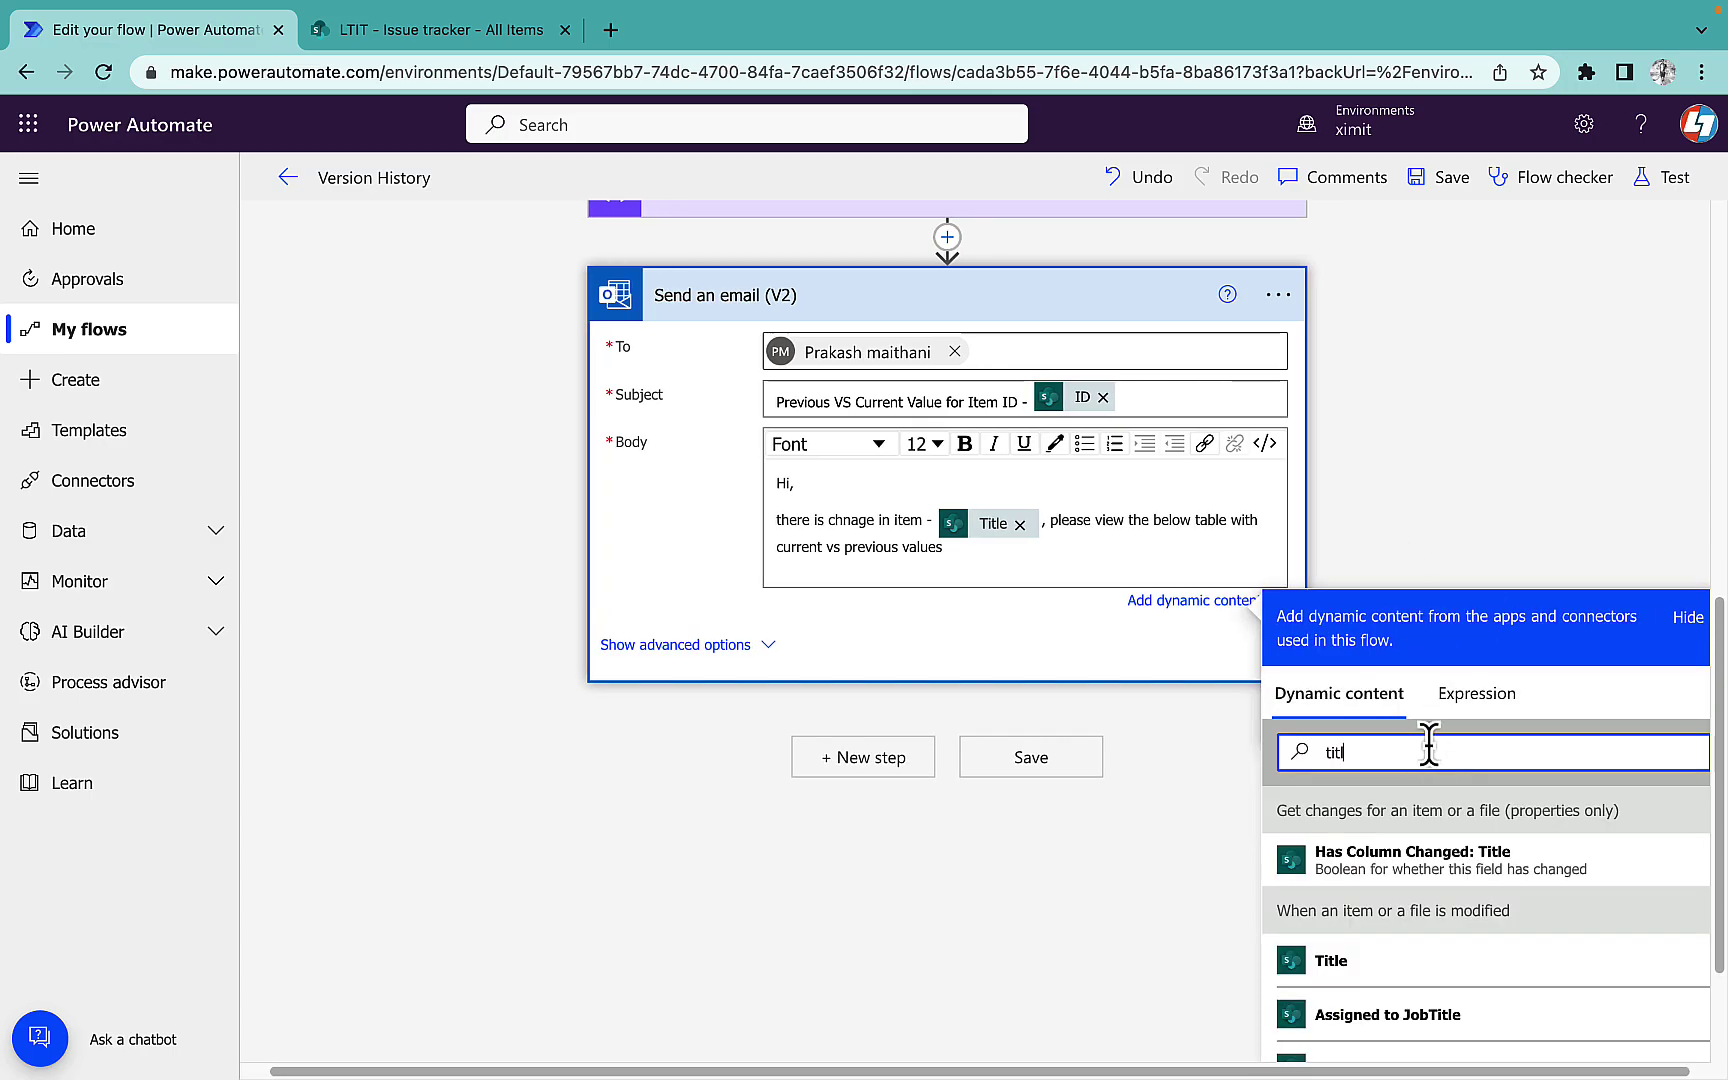
scroll(1507, 485, "down", 2)
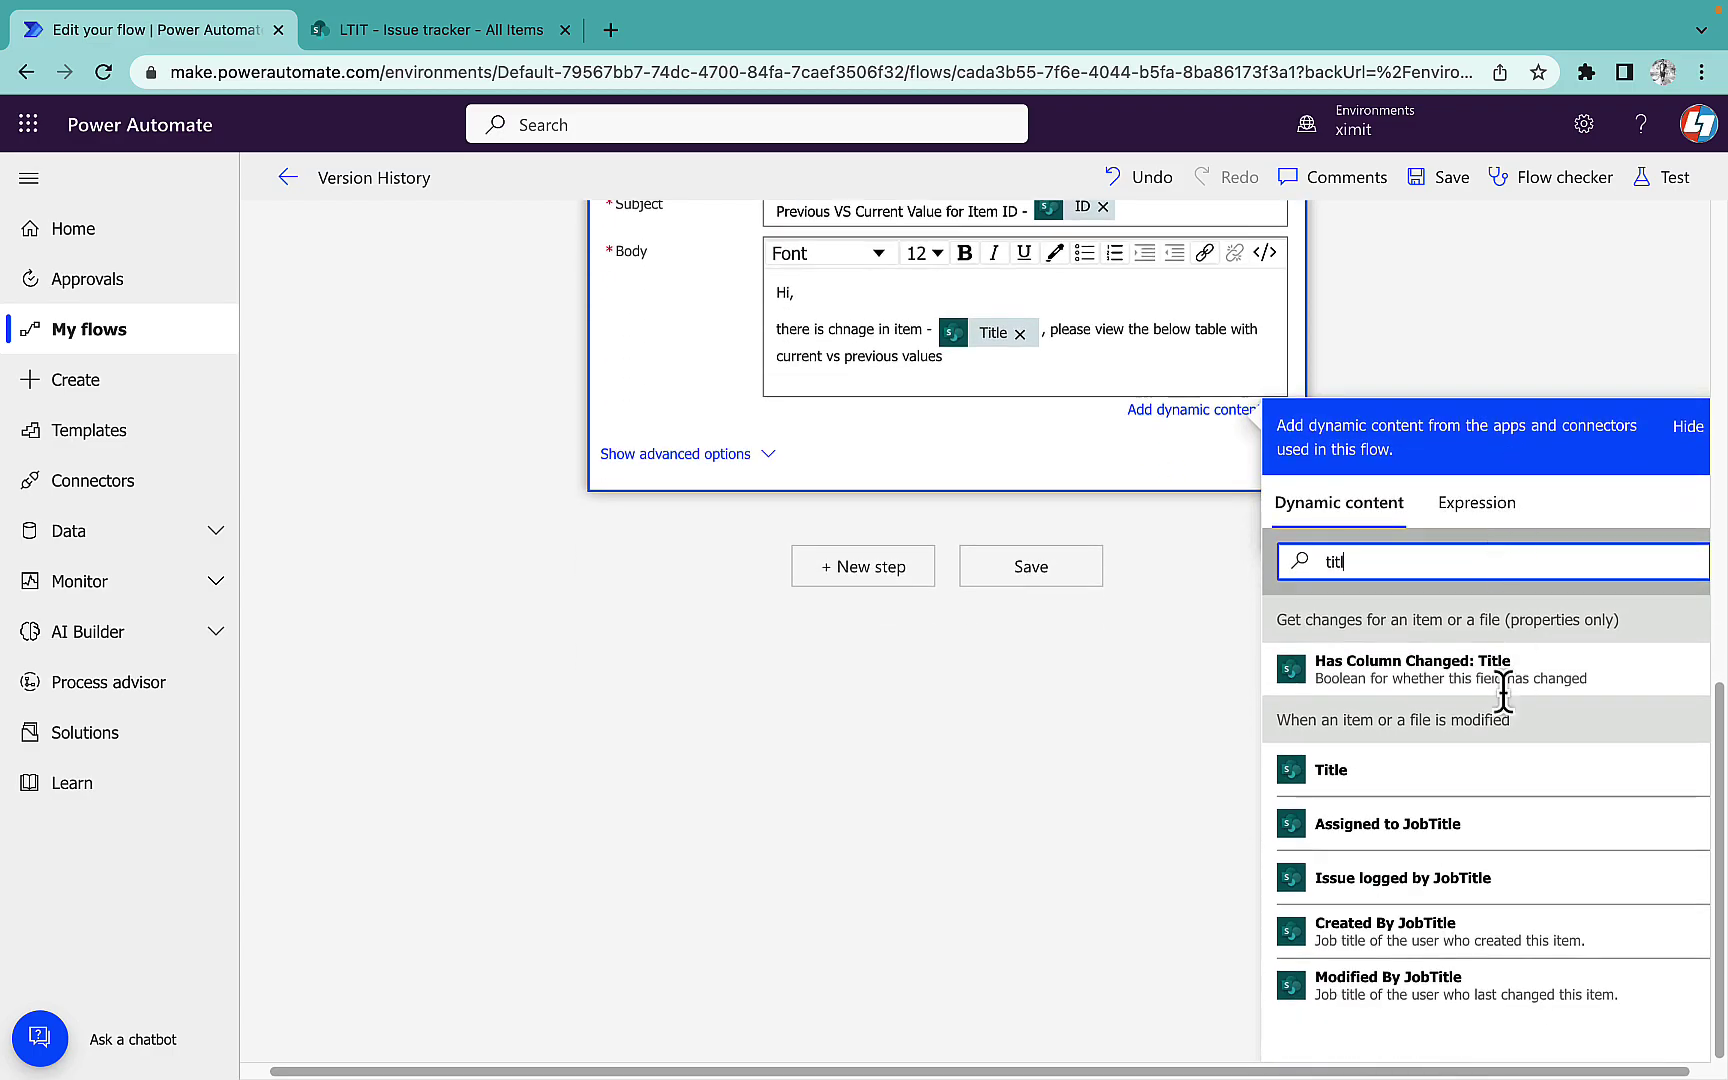
left_click_drag(1369, 562, 1290, 556)
key("BackSpace")
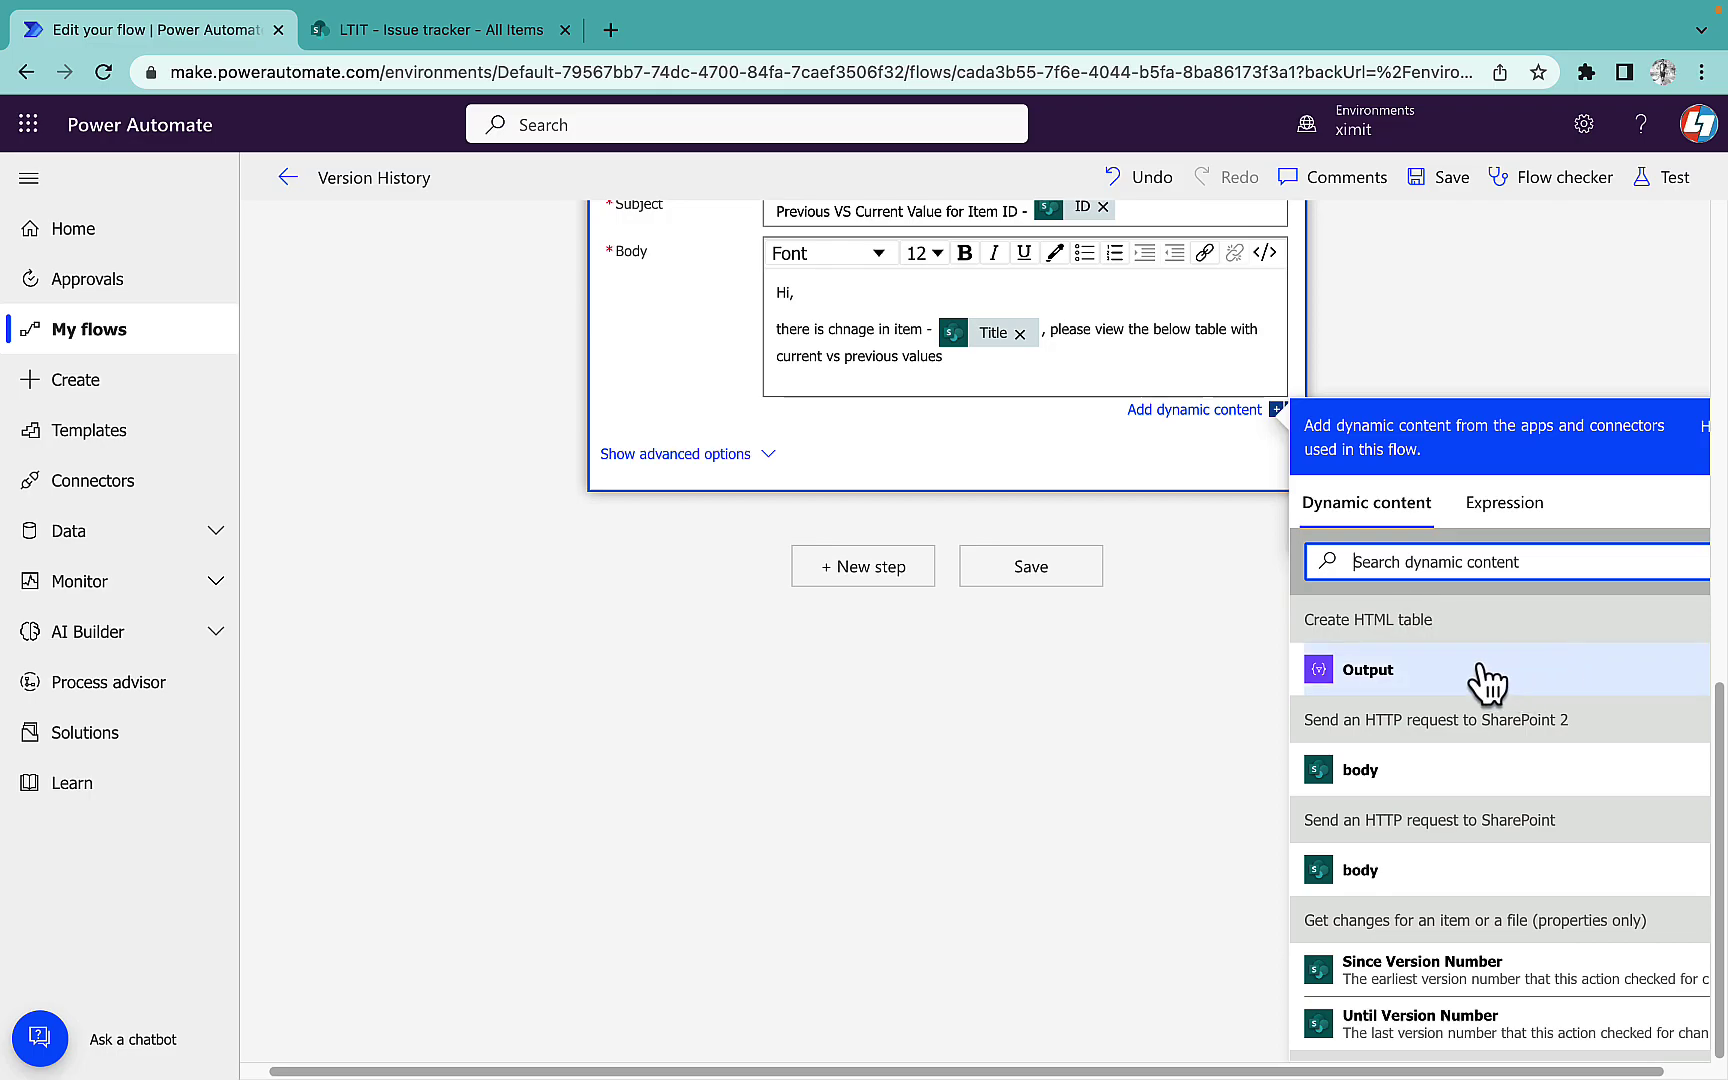
left_click(1380, 668)
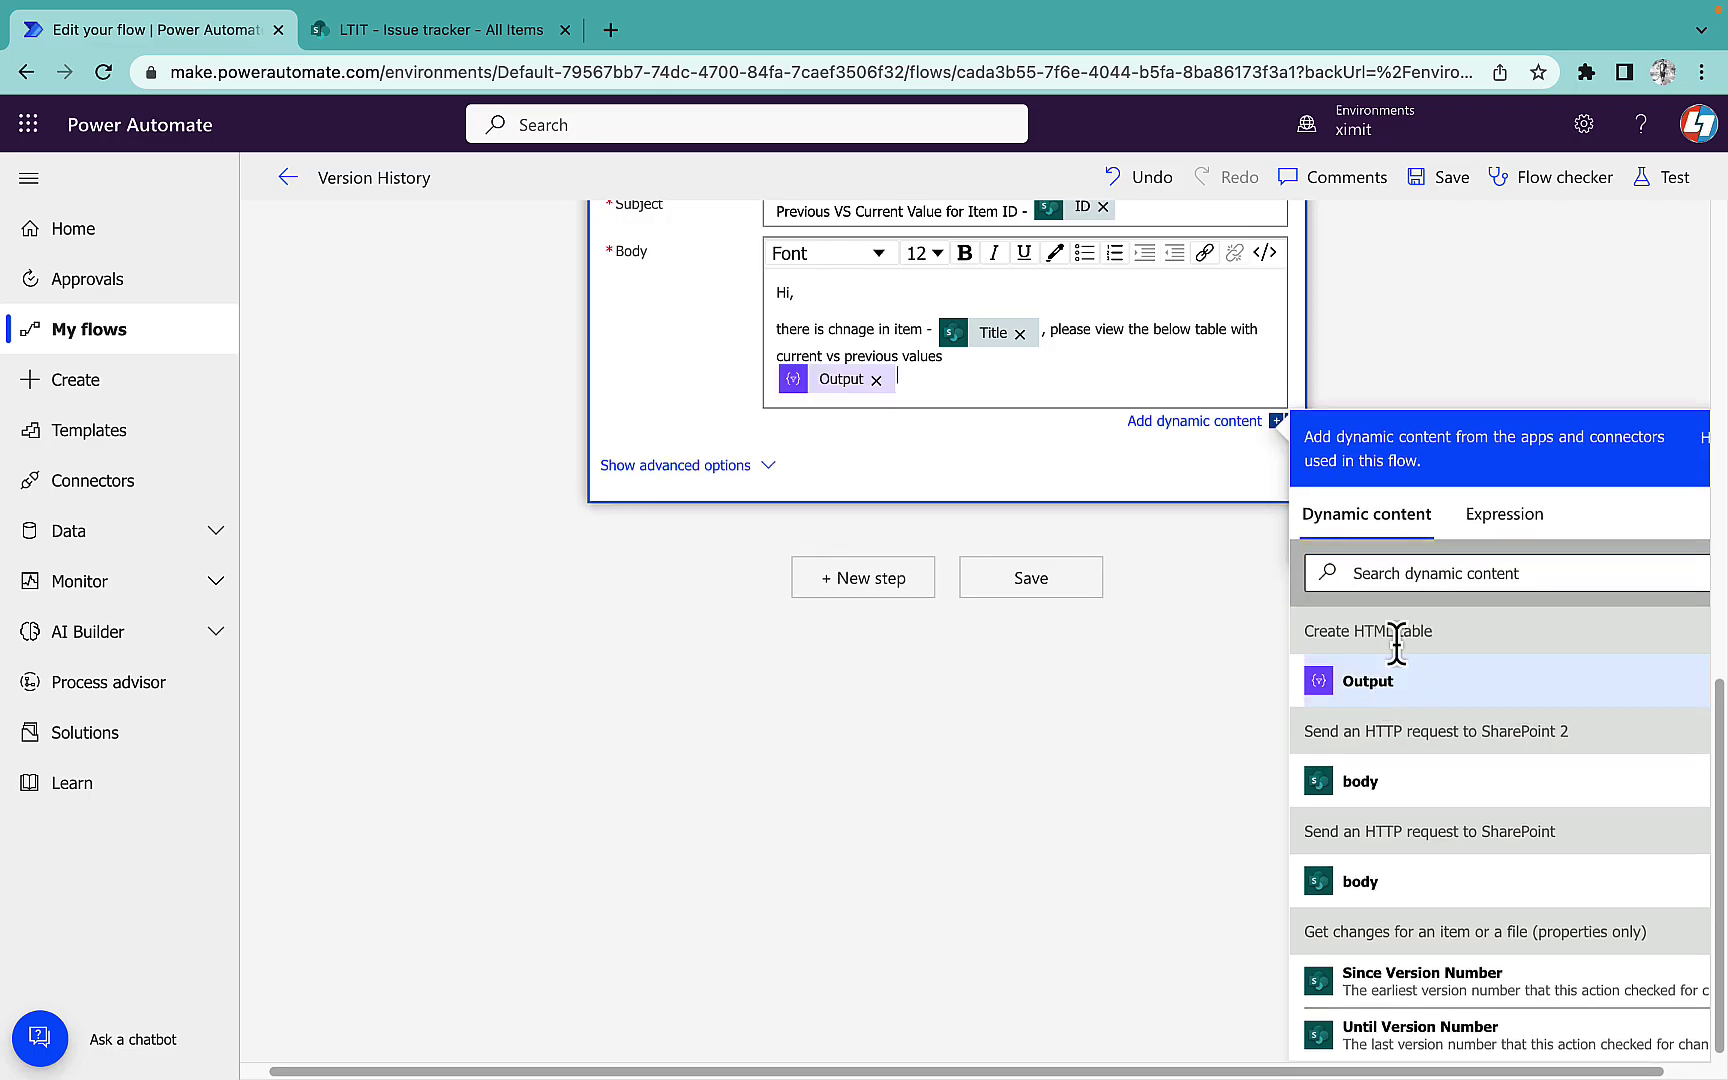
left_click(1265, 252)
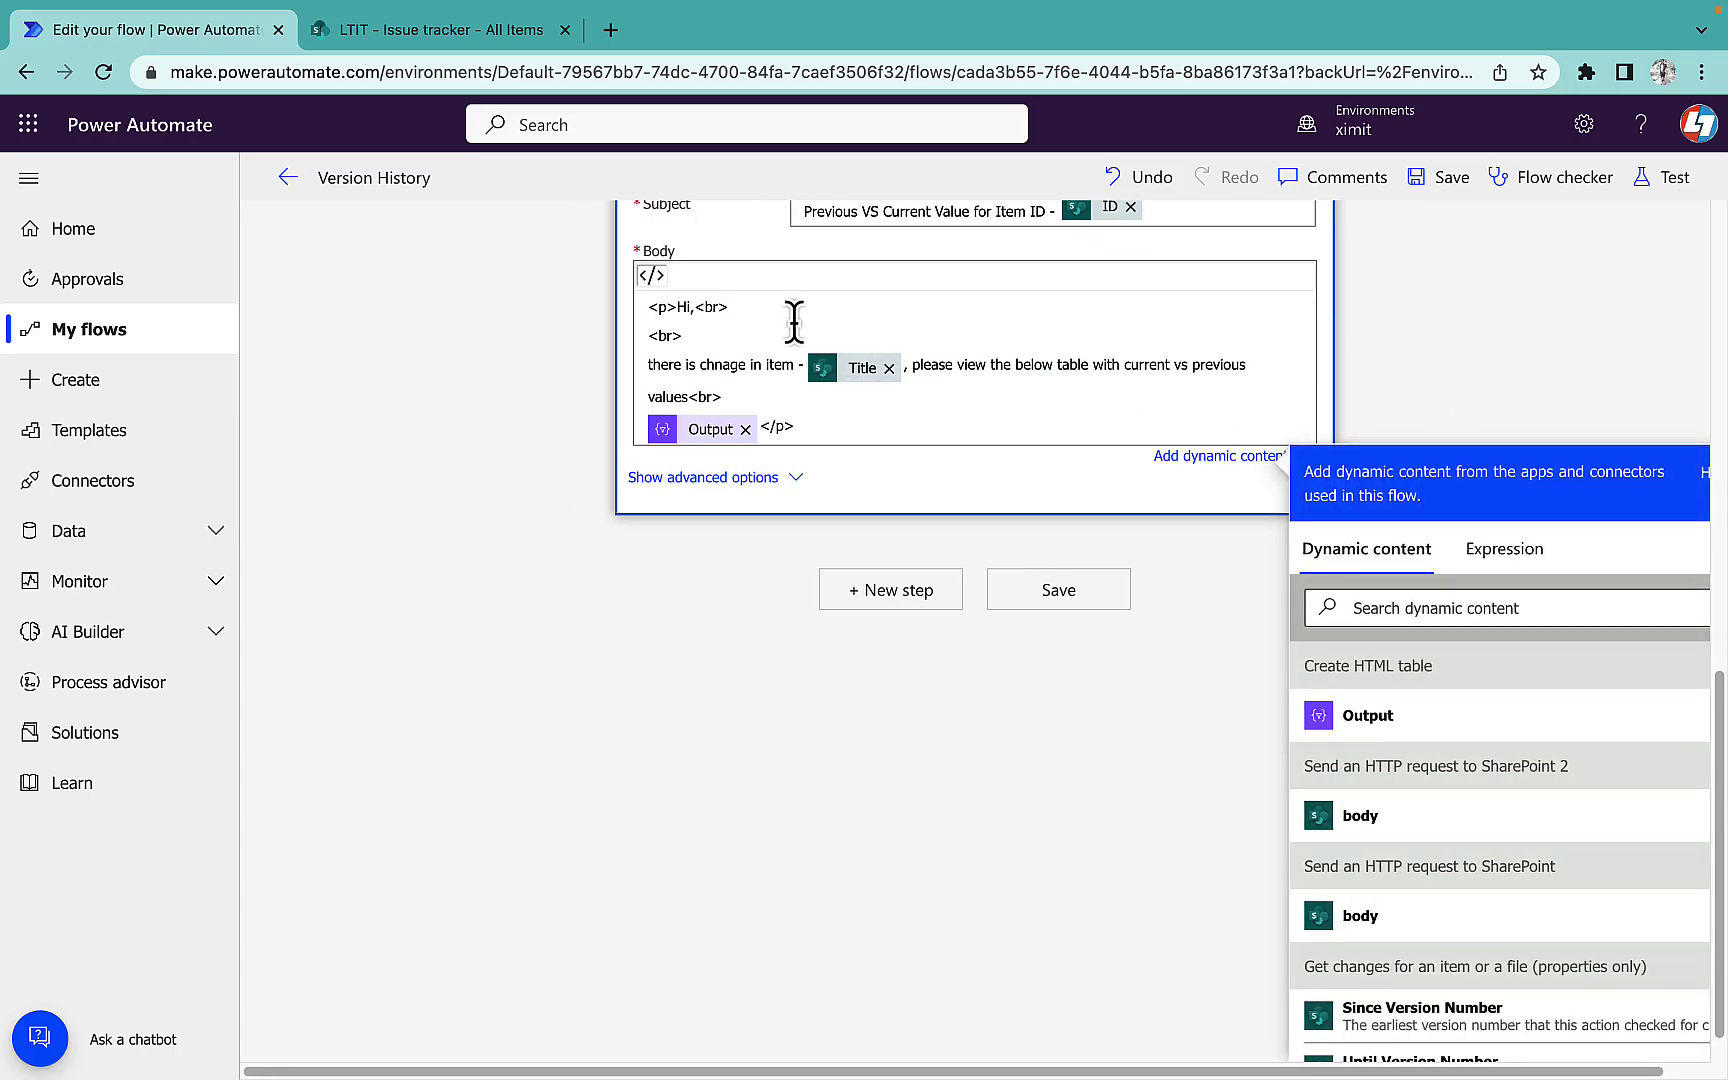
left_click(1609, 372)
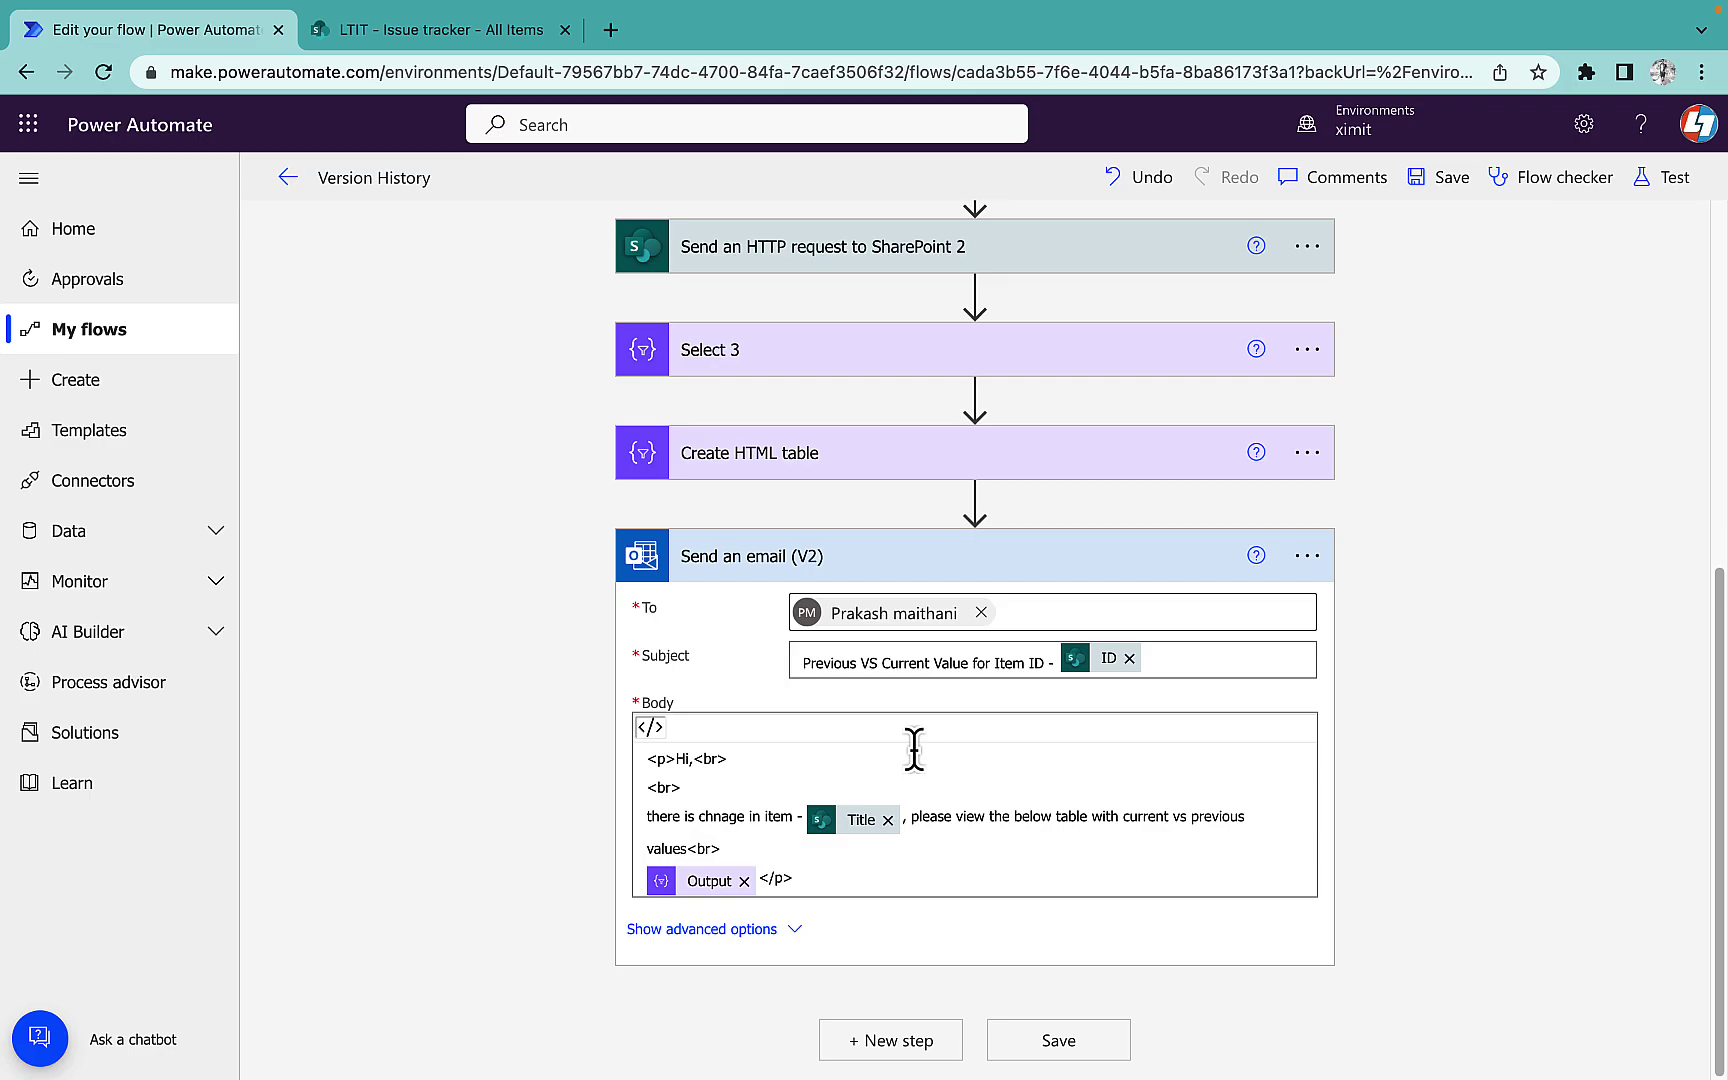
- Switch to the text editor, copy the entire <style> block of table CSS, and return to the flow
key("super+Tab")
left_click(345, 35)
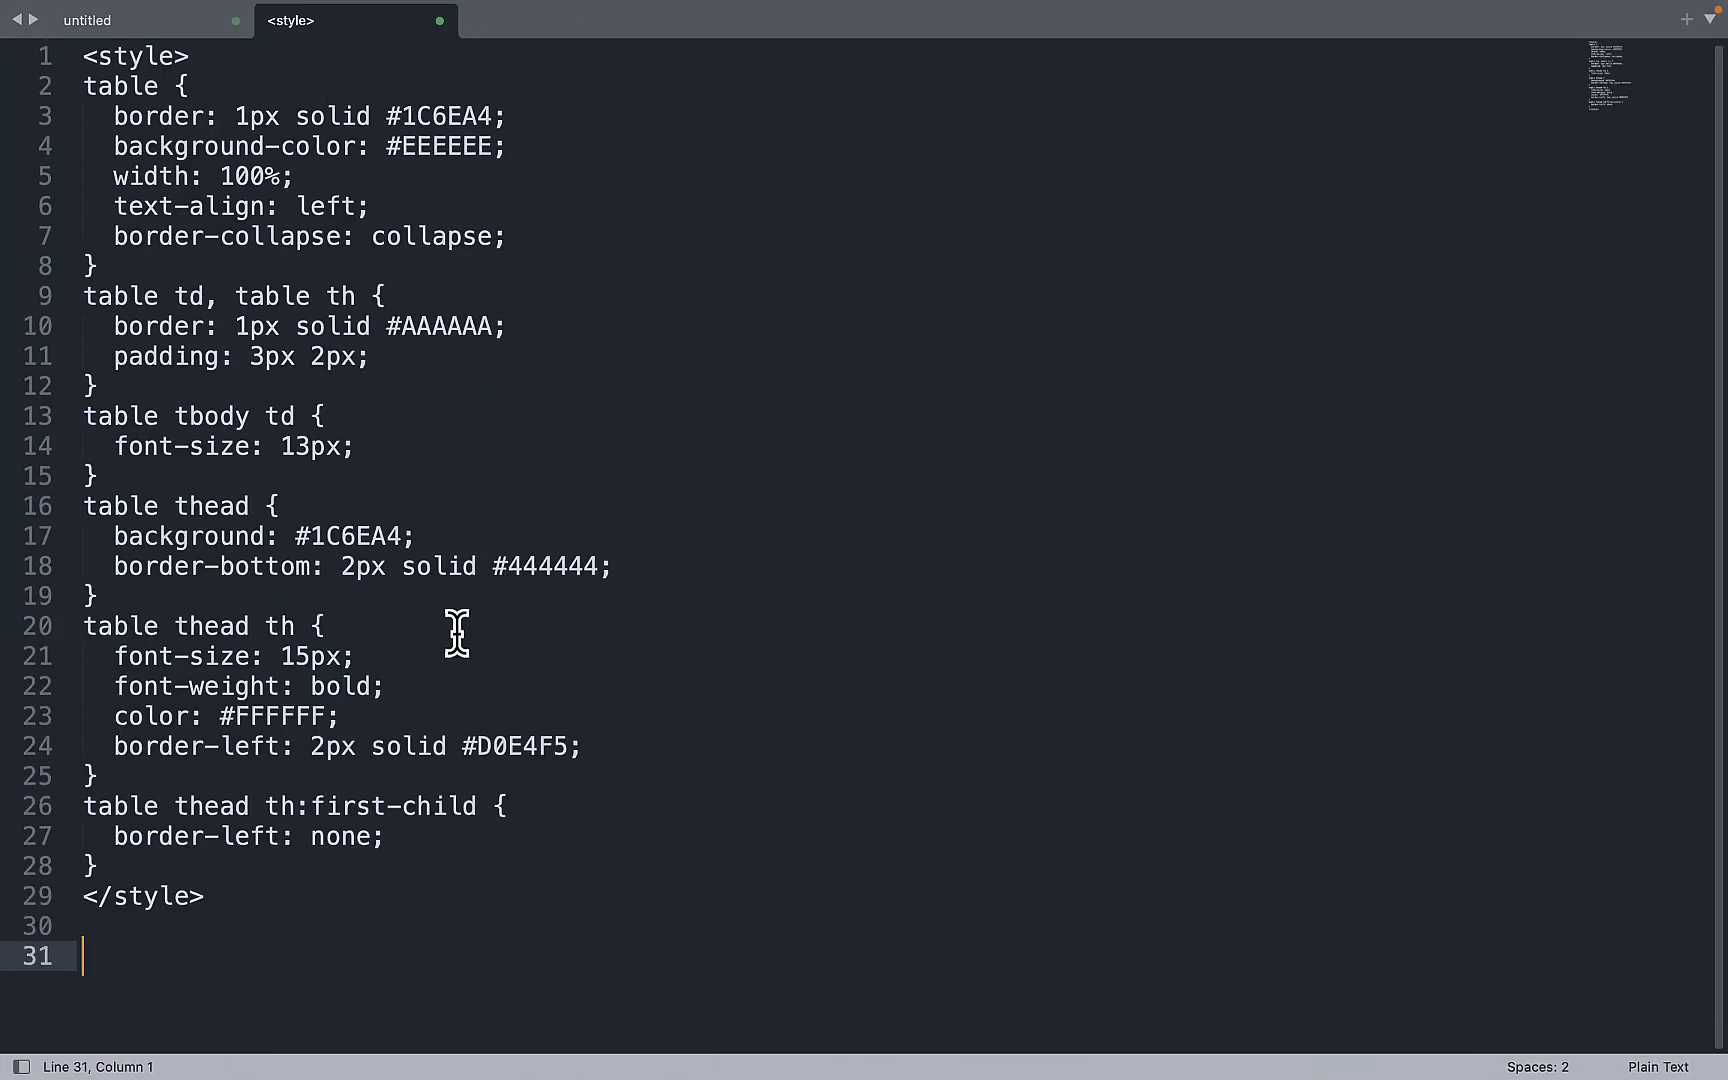
key("super+a")
key("super+c")
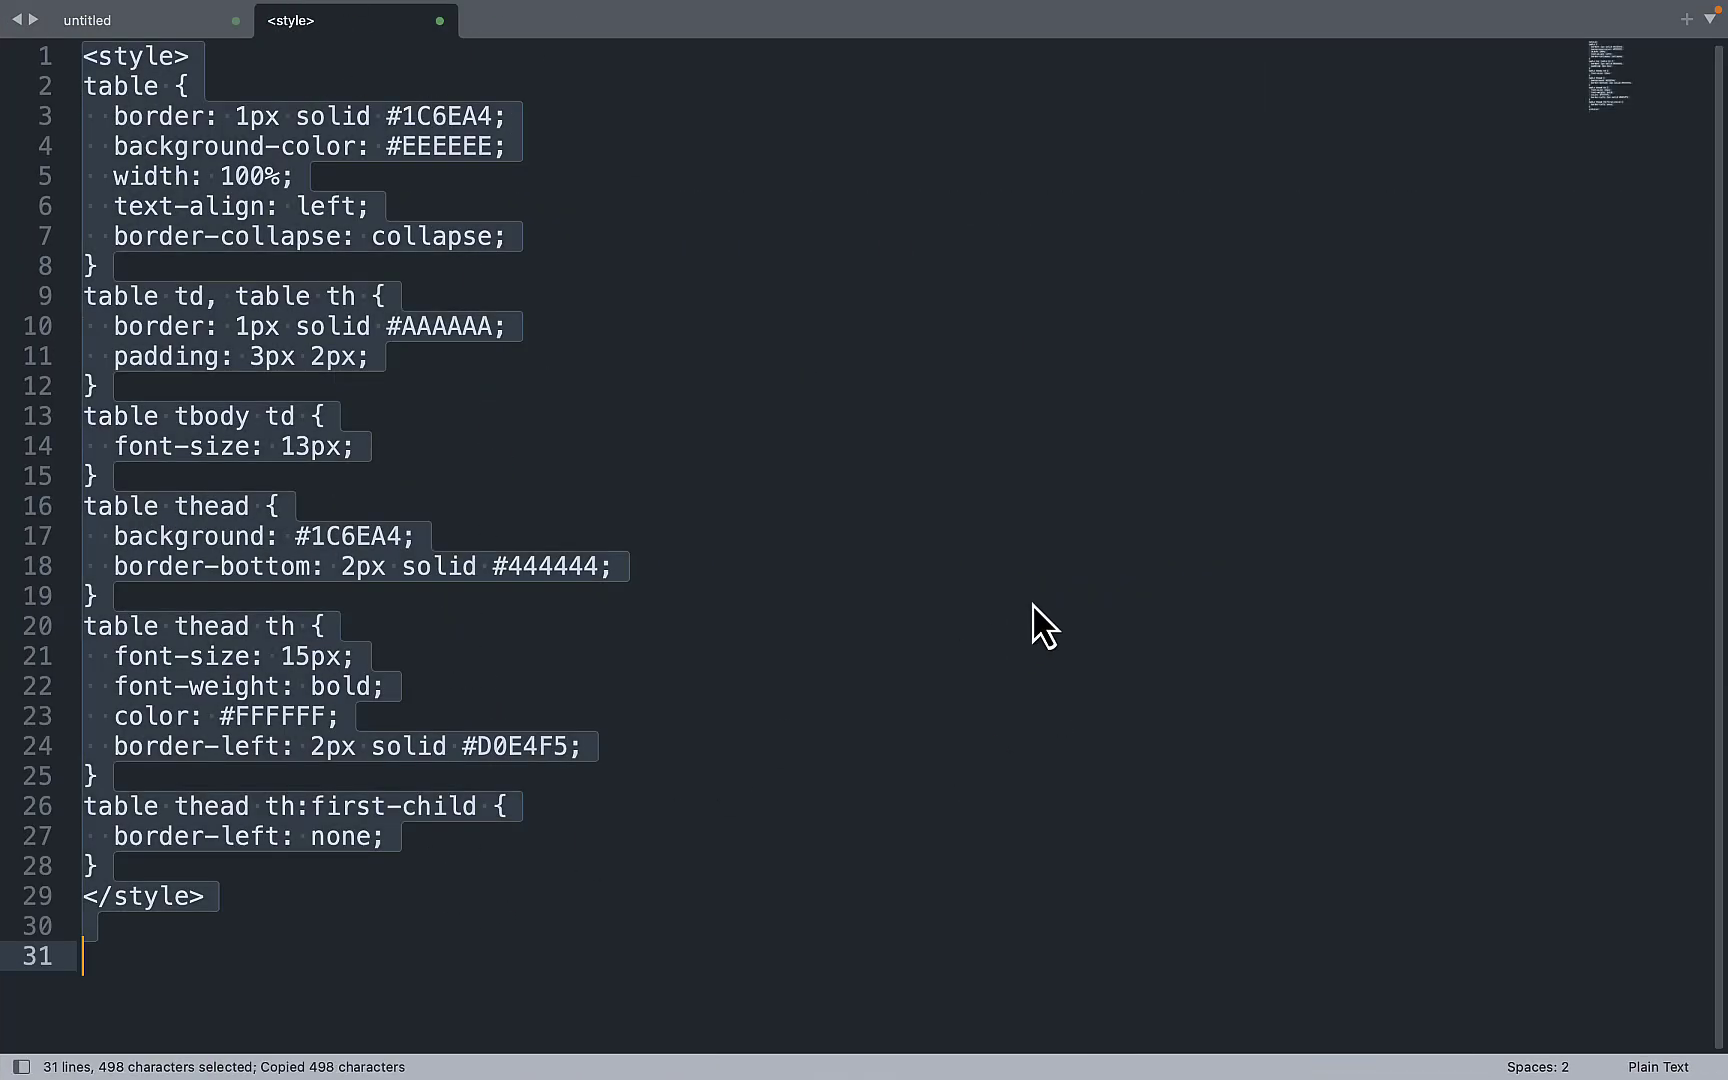
key("super+Tab")
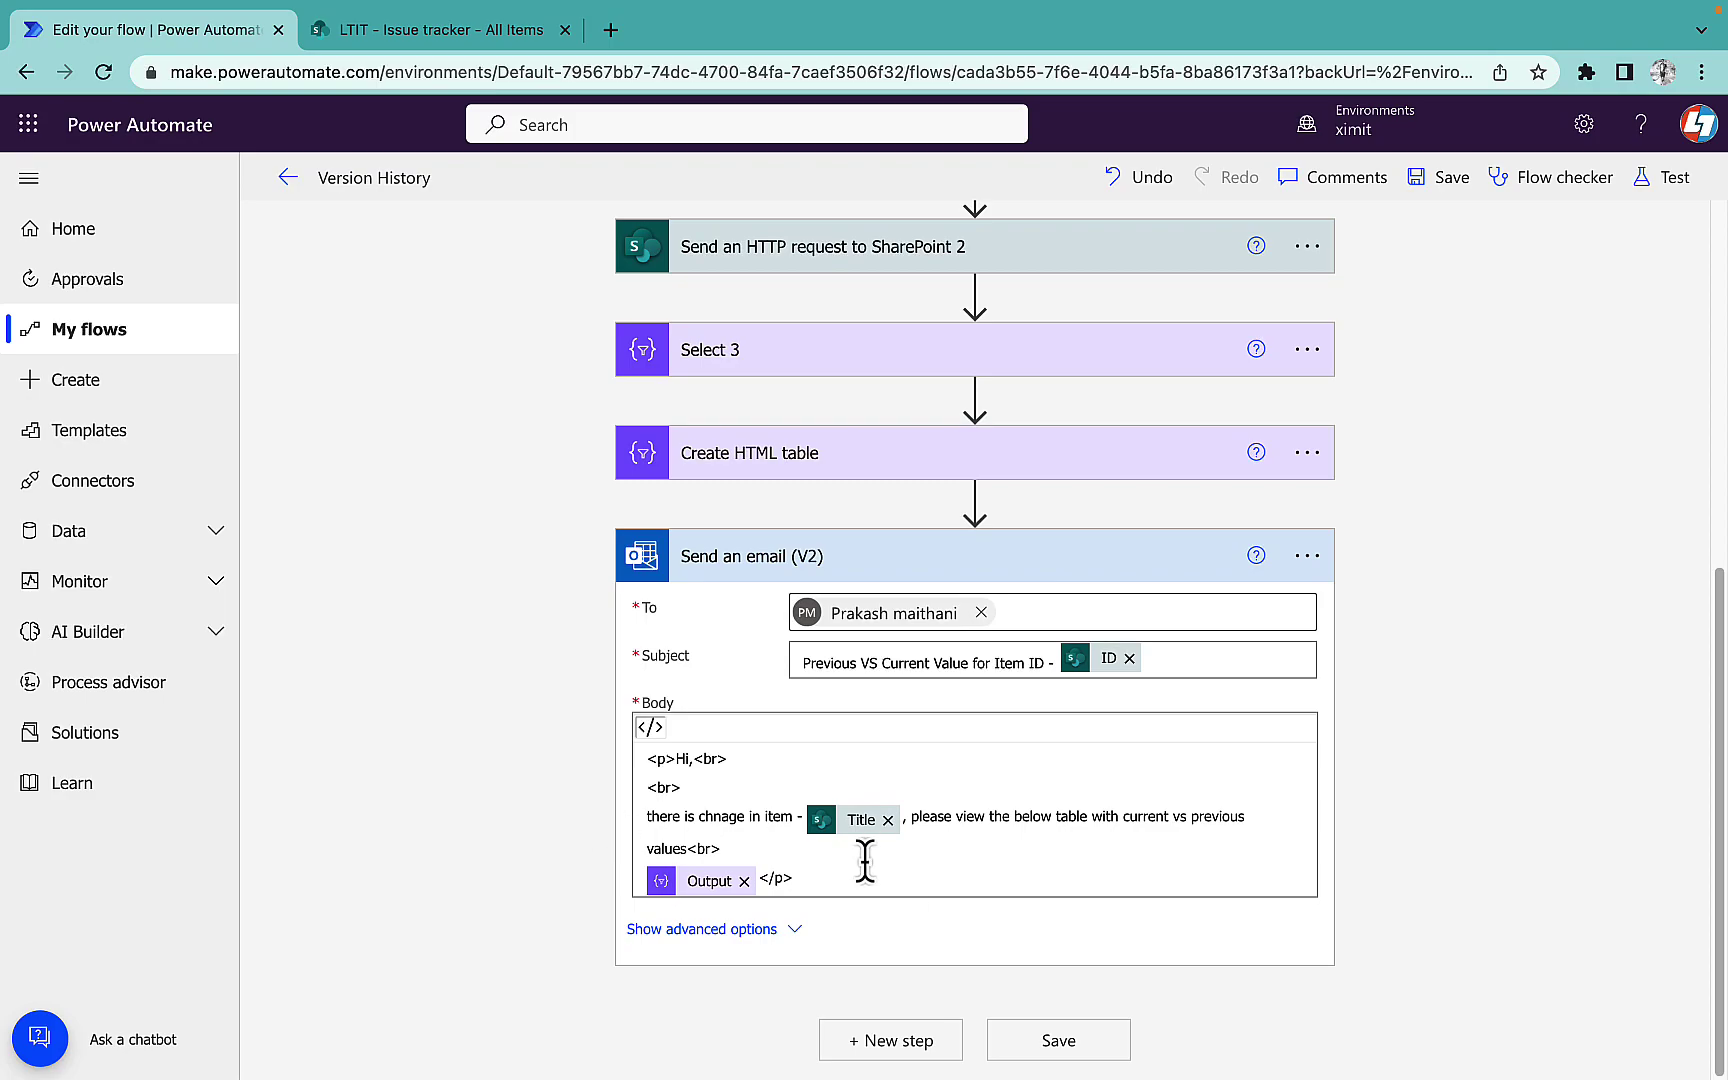
- Paste the copied table CSS into the email body above the "<p>Hi,<br>" line
left_click(686, 766)
key("Return")
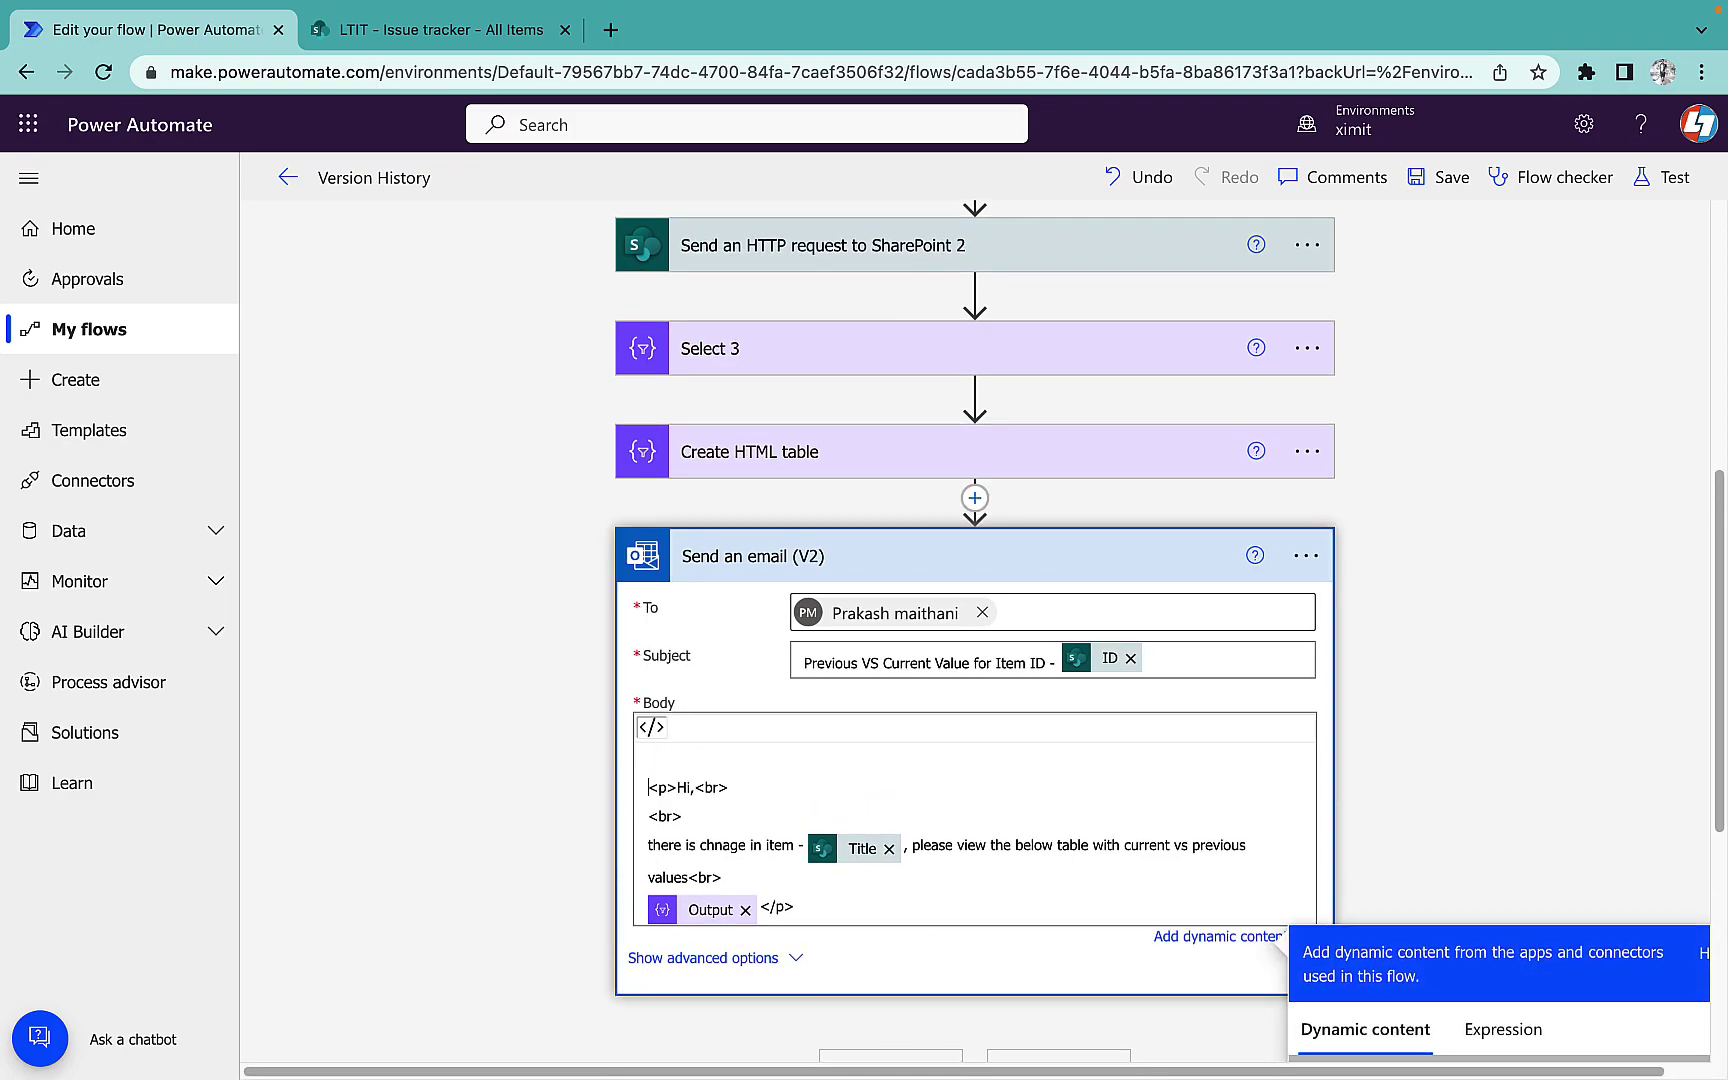
key("super+v")
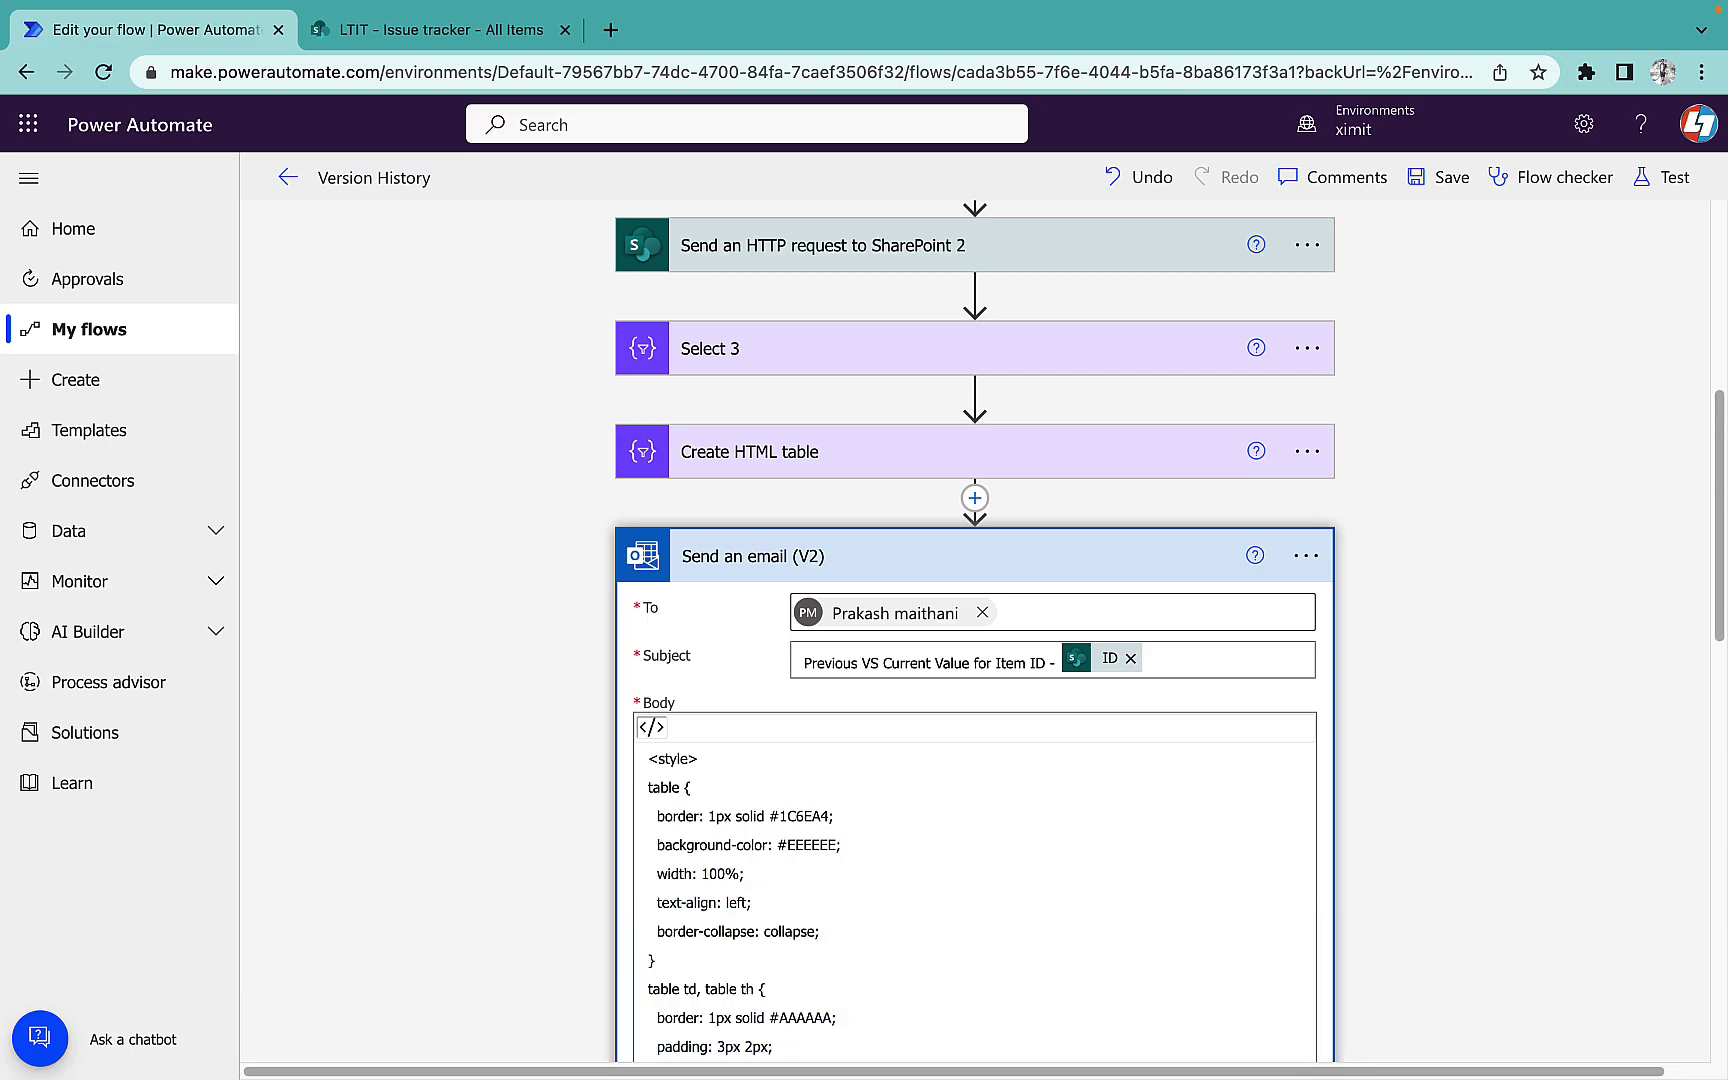
scroll(1292, 702, "down", 3)
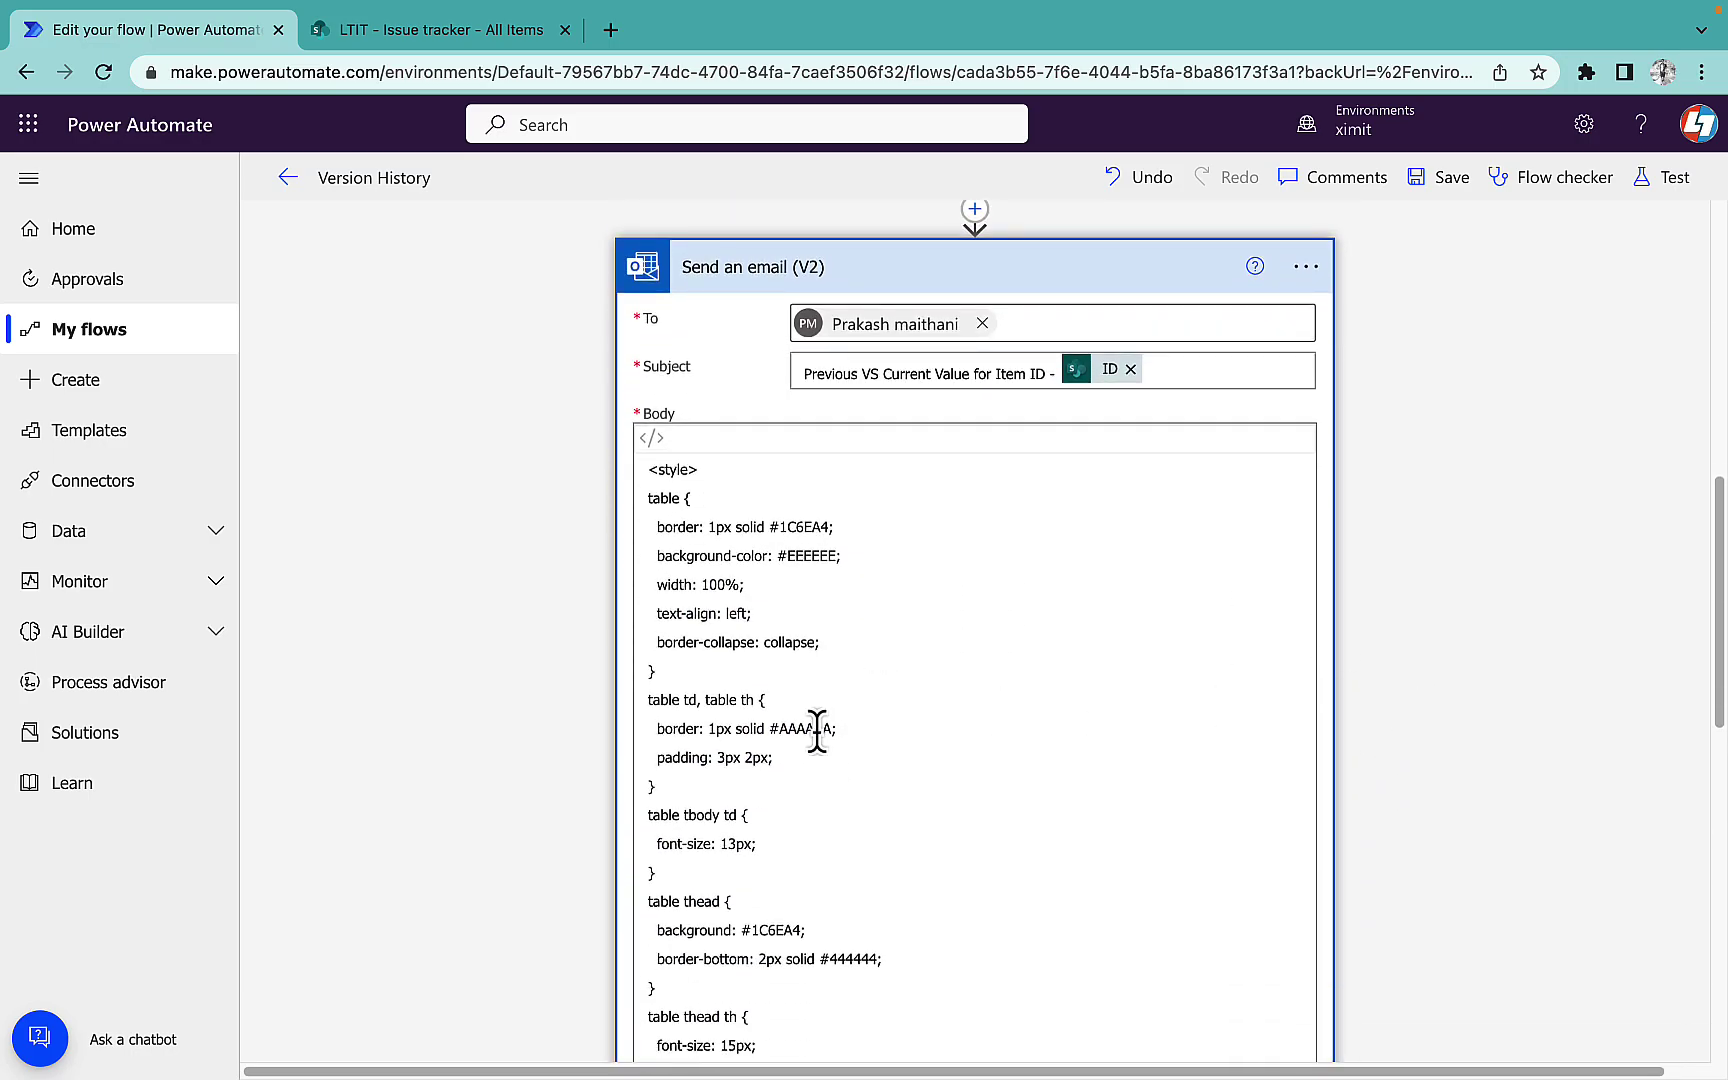
scroll(818, 730, "down", 2)
scroll(771, 920, "down", 3)
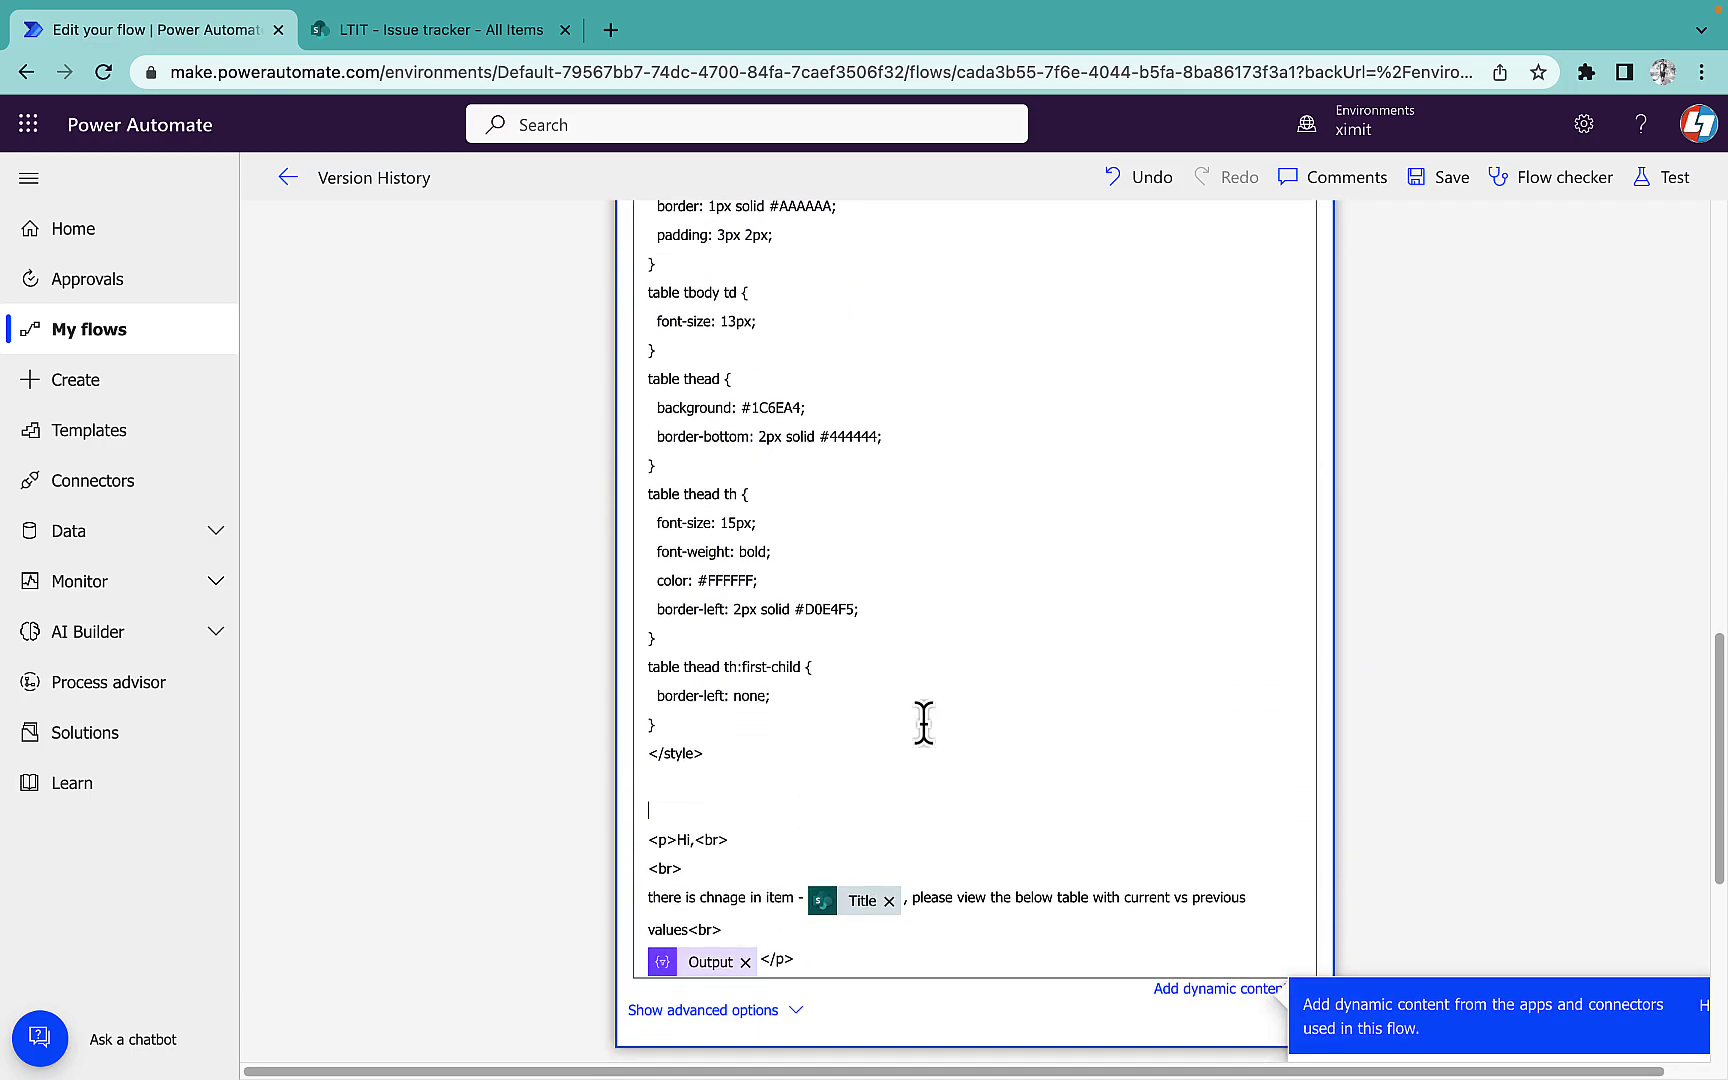
- Save the flow and test it automatically with the most recently used trigger
left_click(1449, 190)
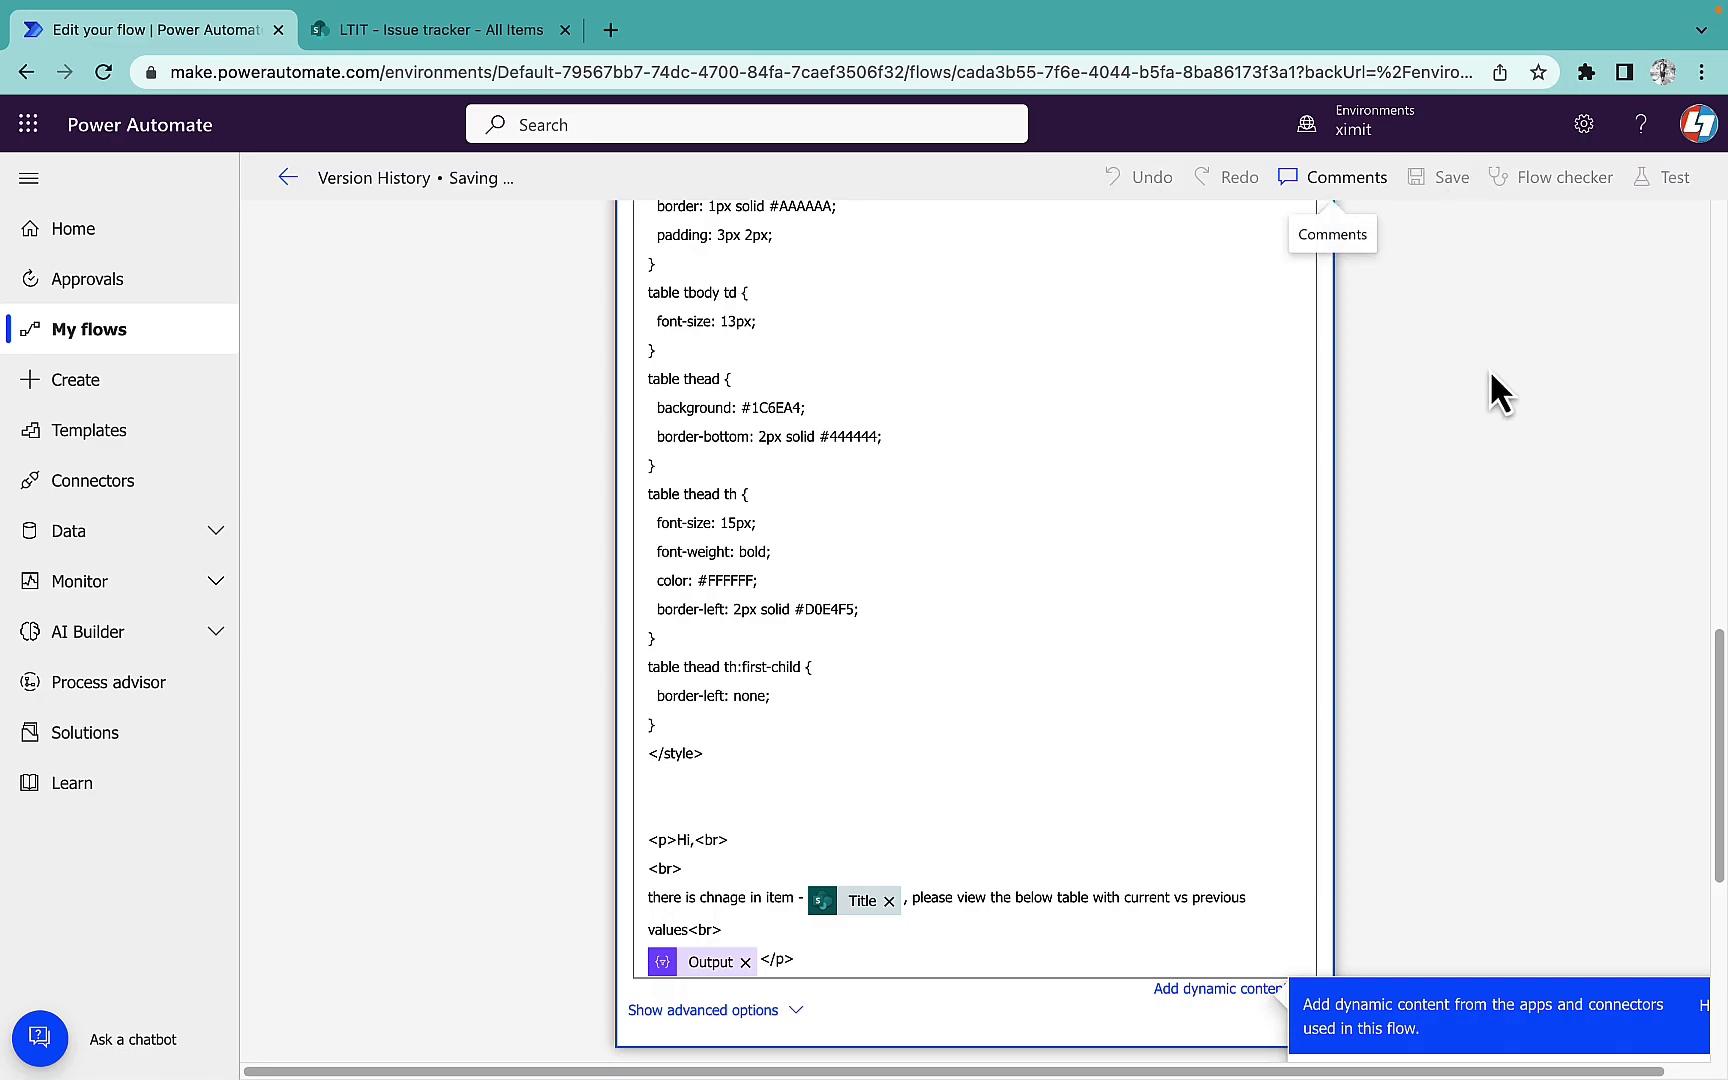
left_click(1661, 177)
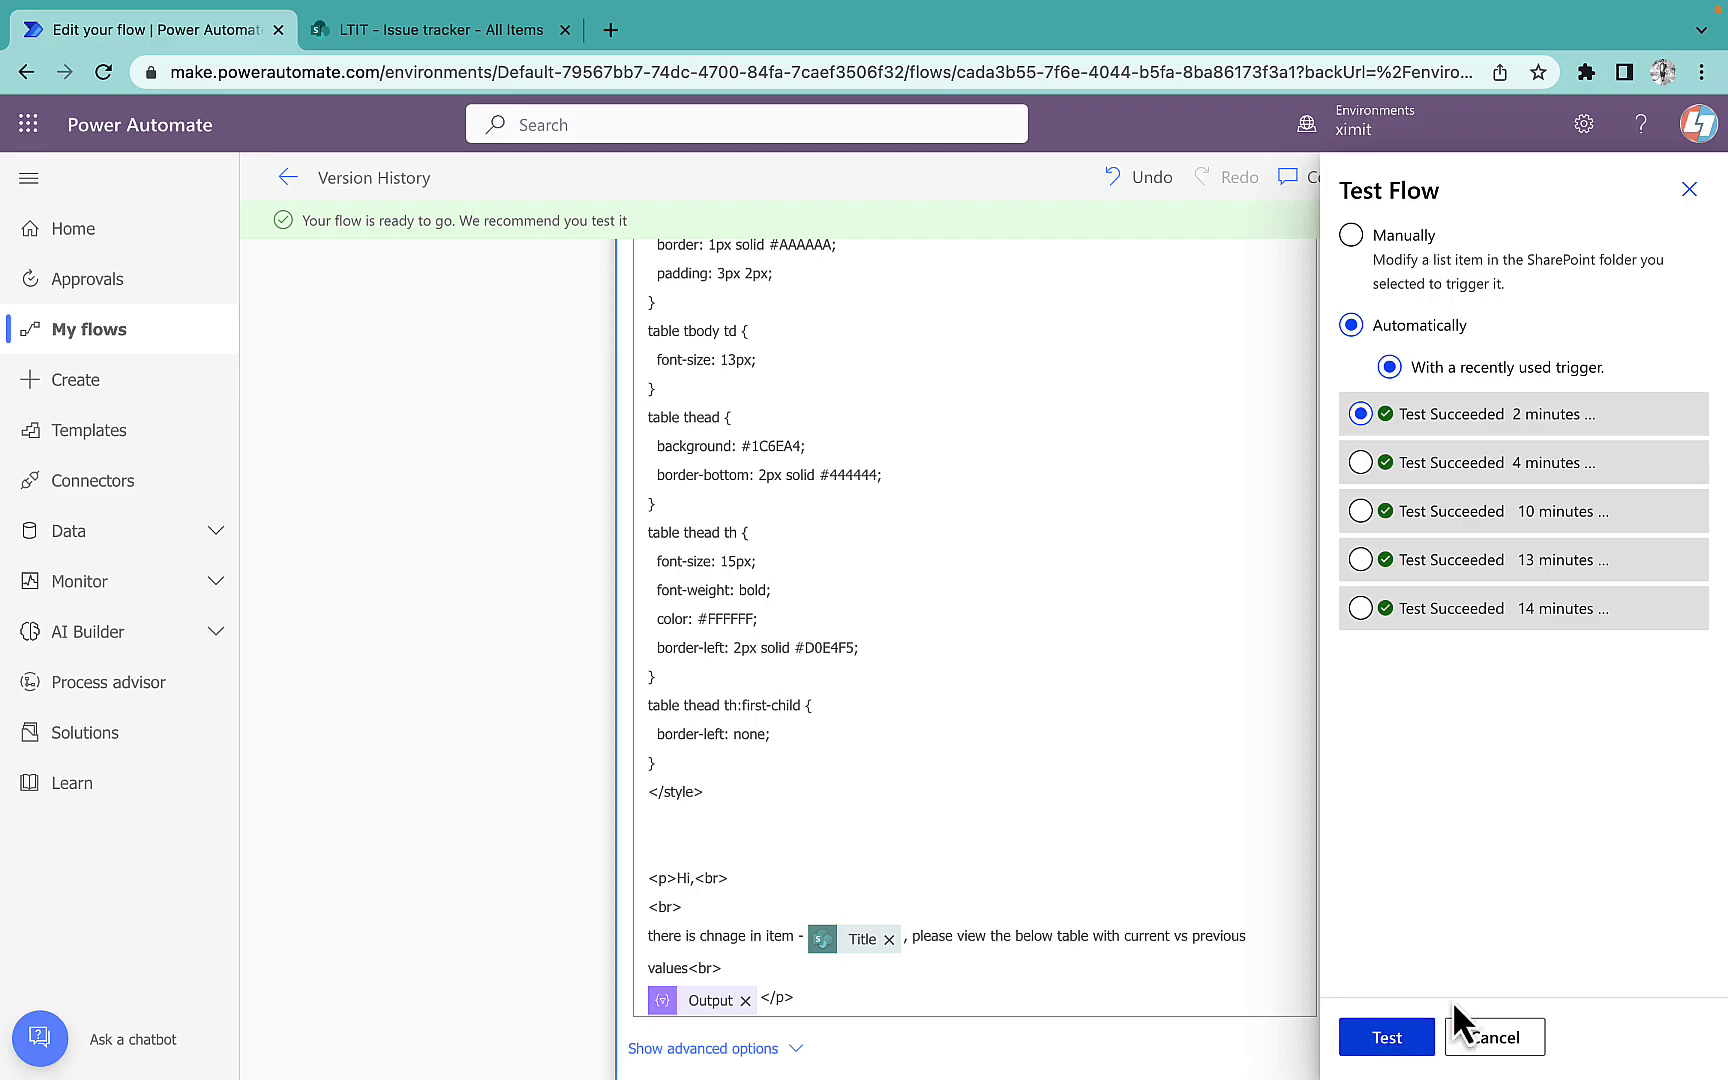
left_click(1402, 1043)
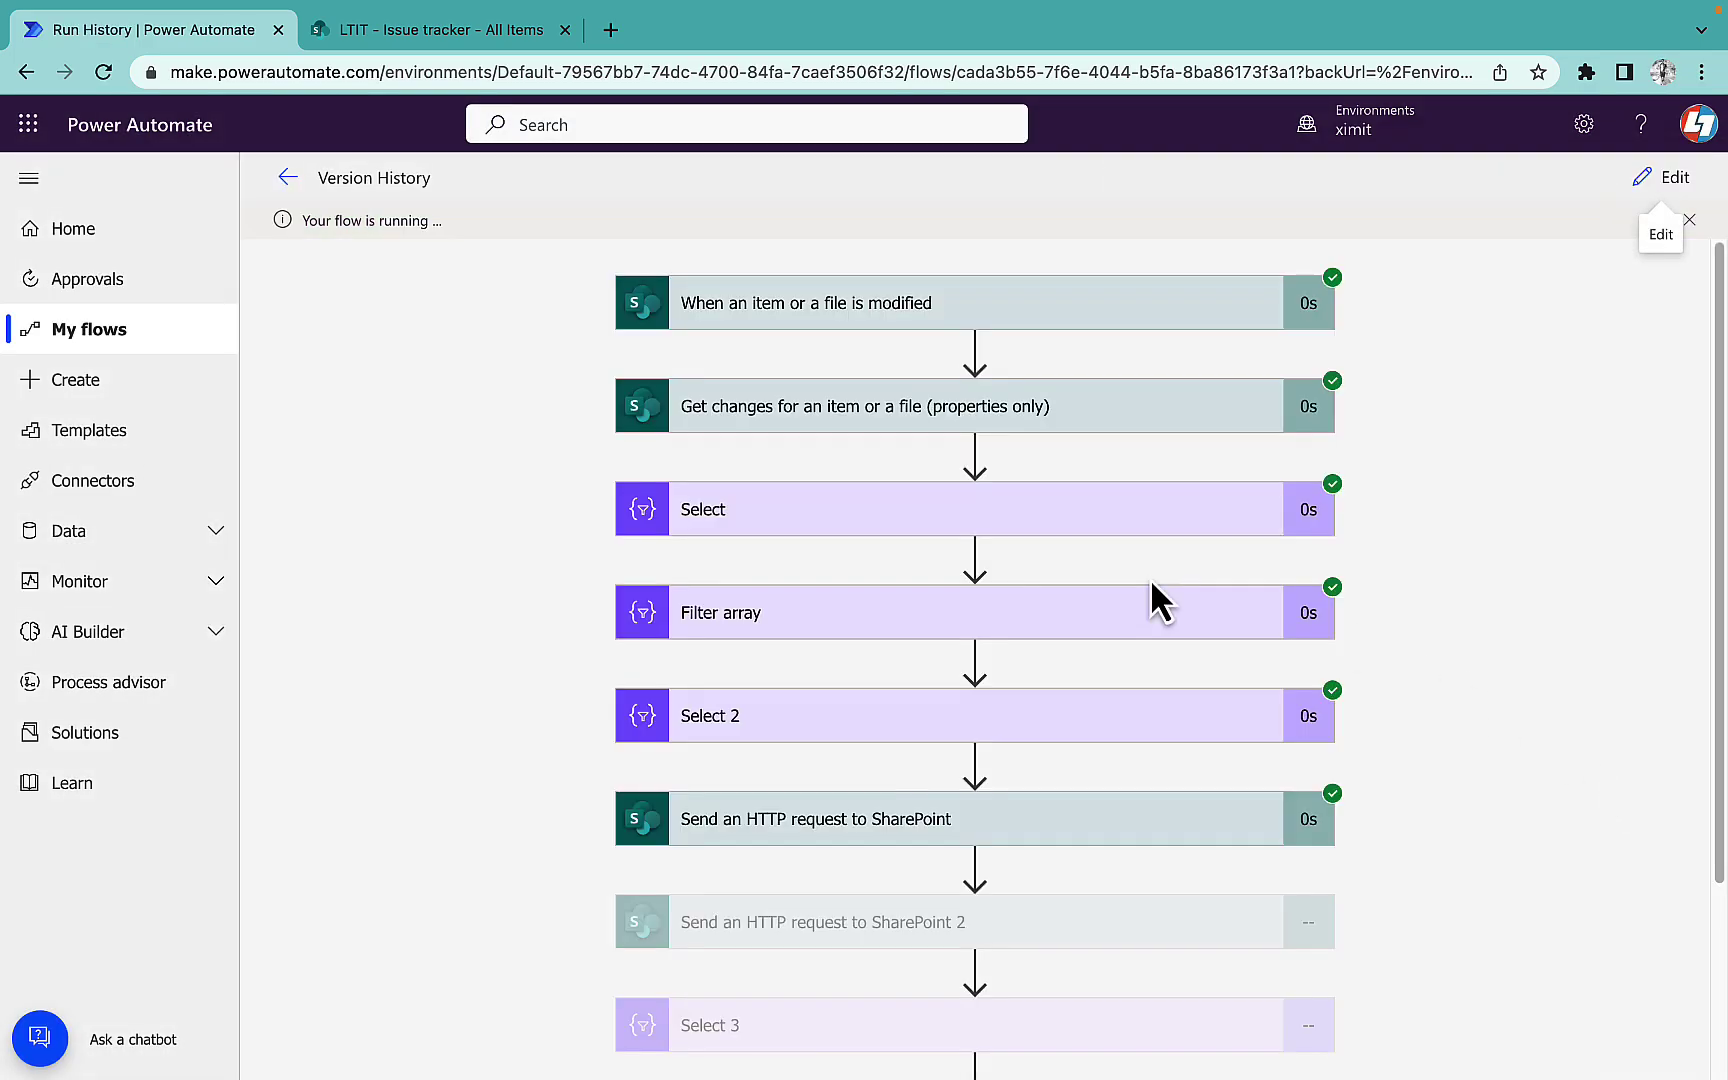
scroll(1480, 560, "down", 3)
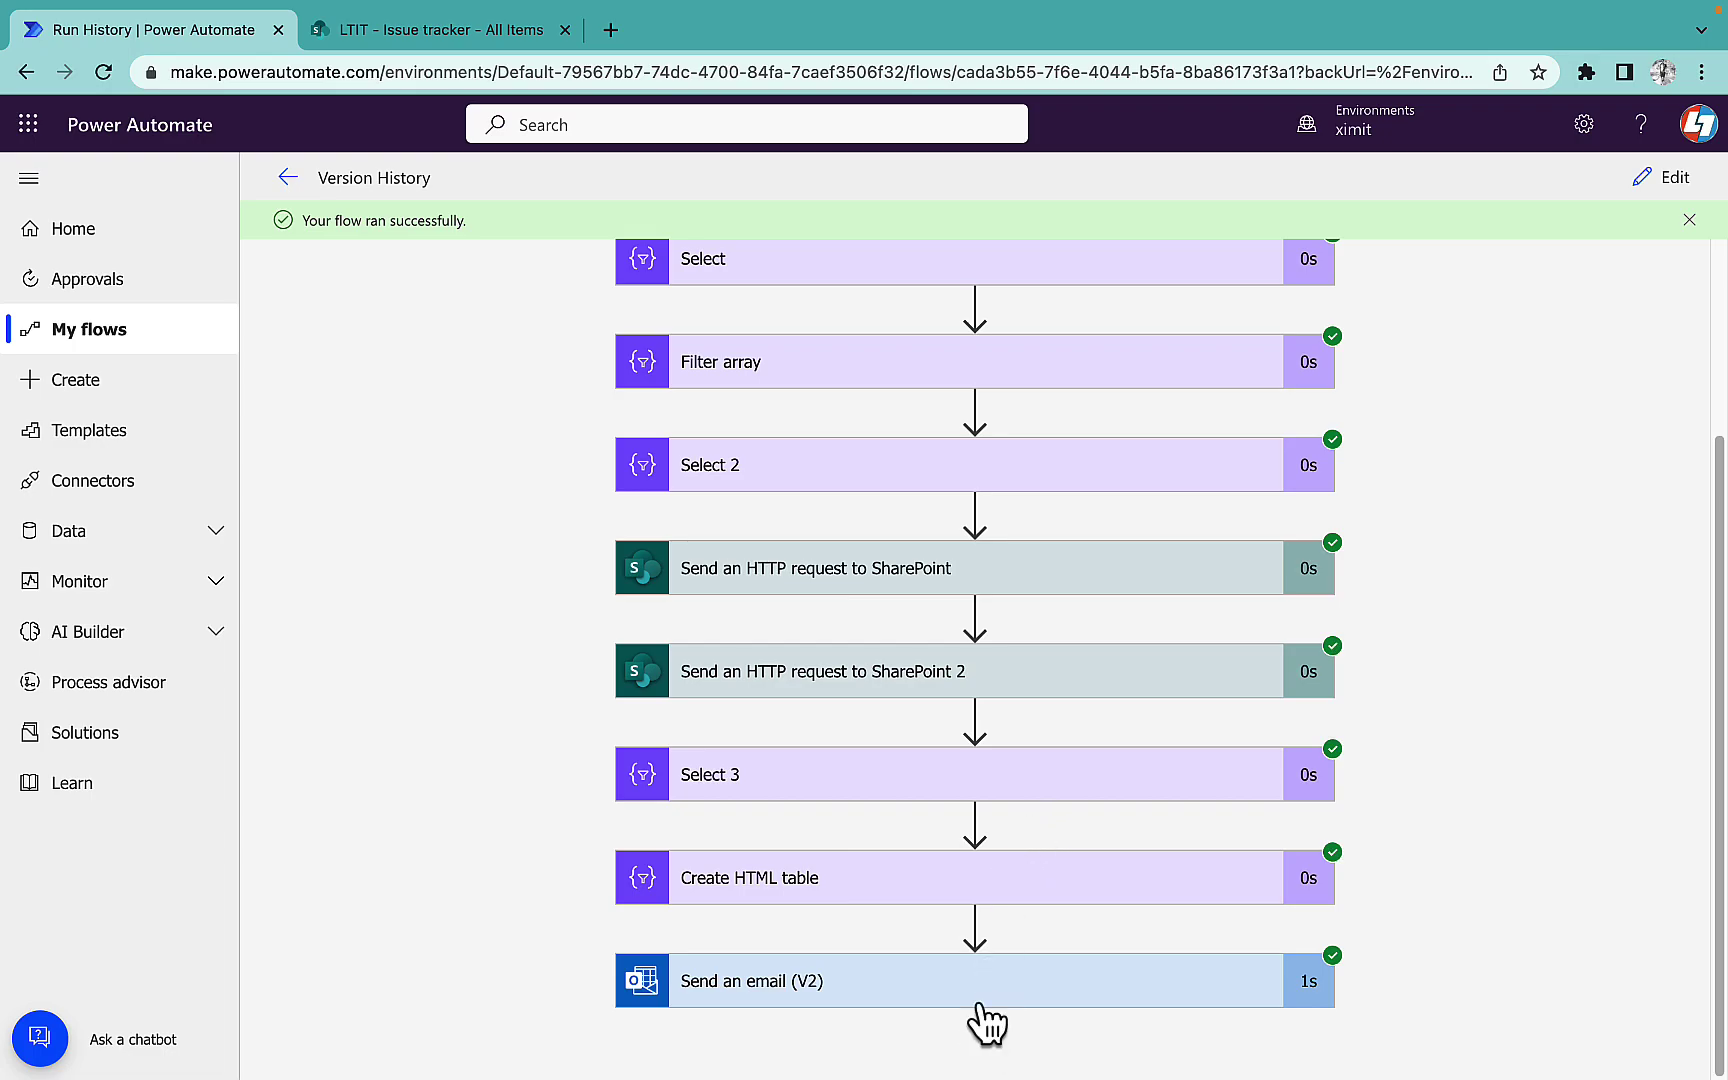
- Switch to Outlook, close the older open message, and open today's "Previous VS Current Value for Item ID" email
key("super+Tab")
key("super+Tab")
key("super+Tab")
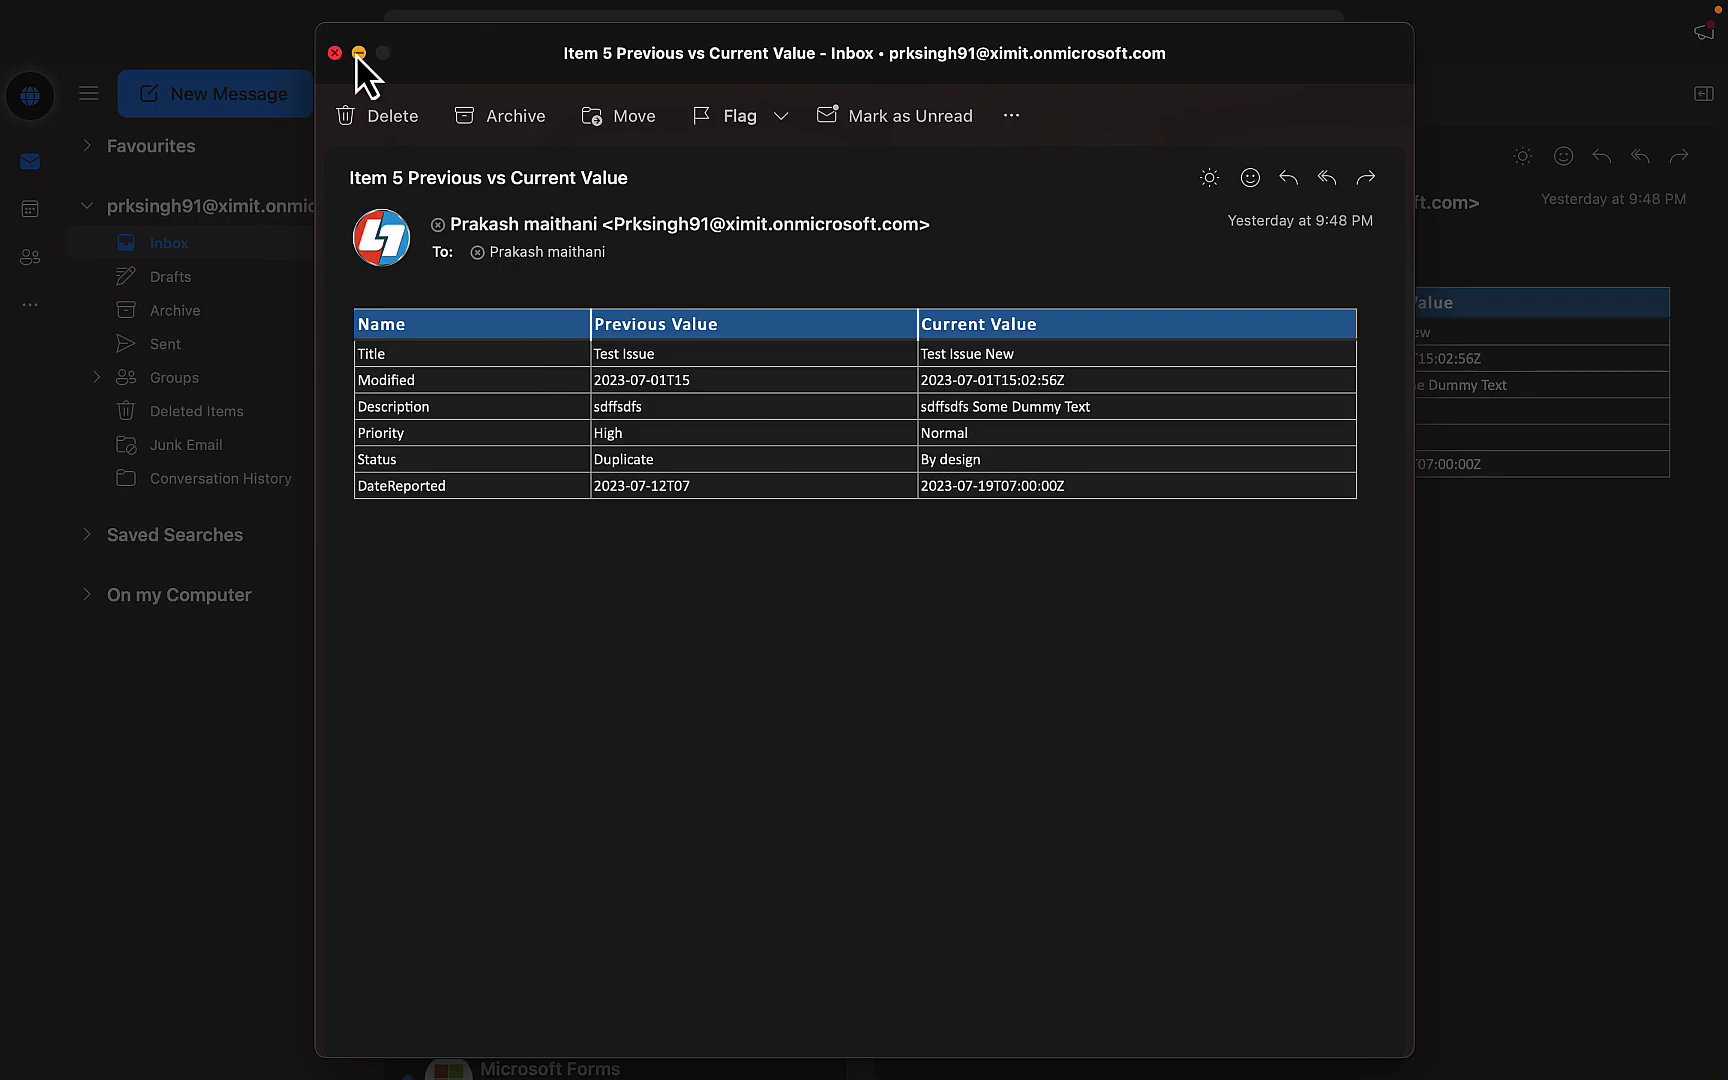
left_click(335, 53)
left_click(562, 505)
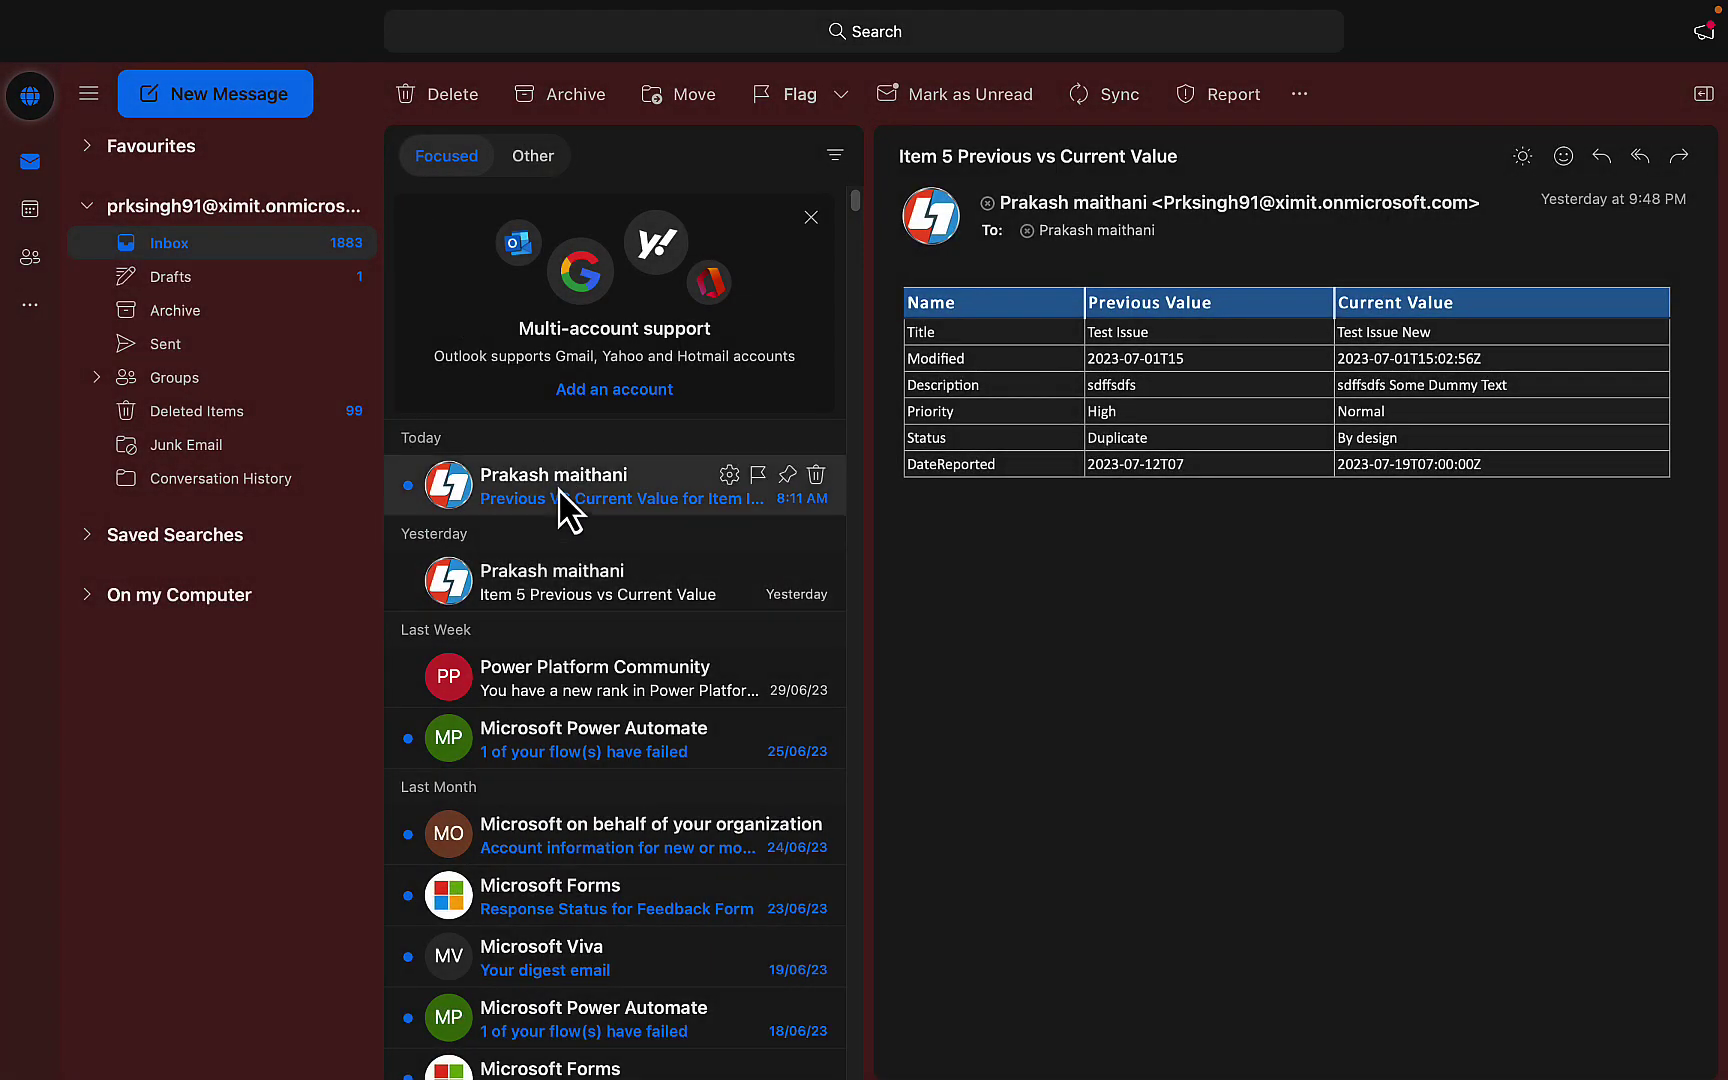
double_click(562, 505)
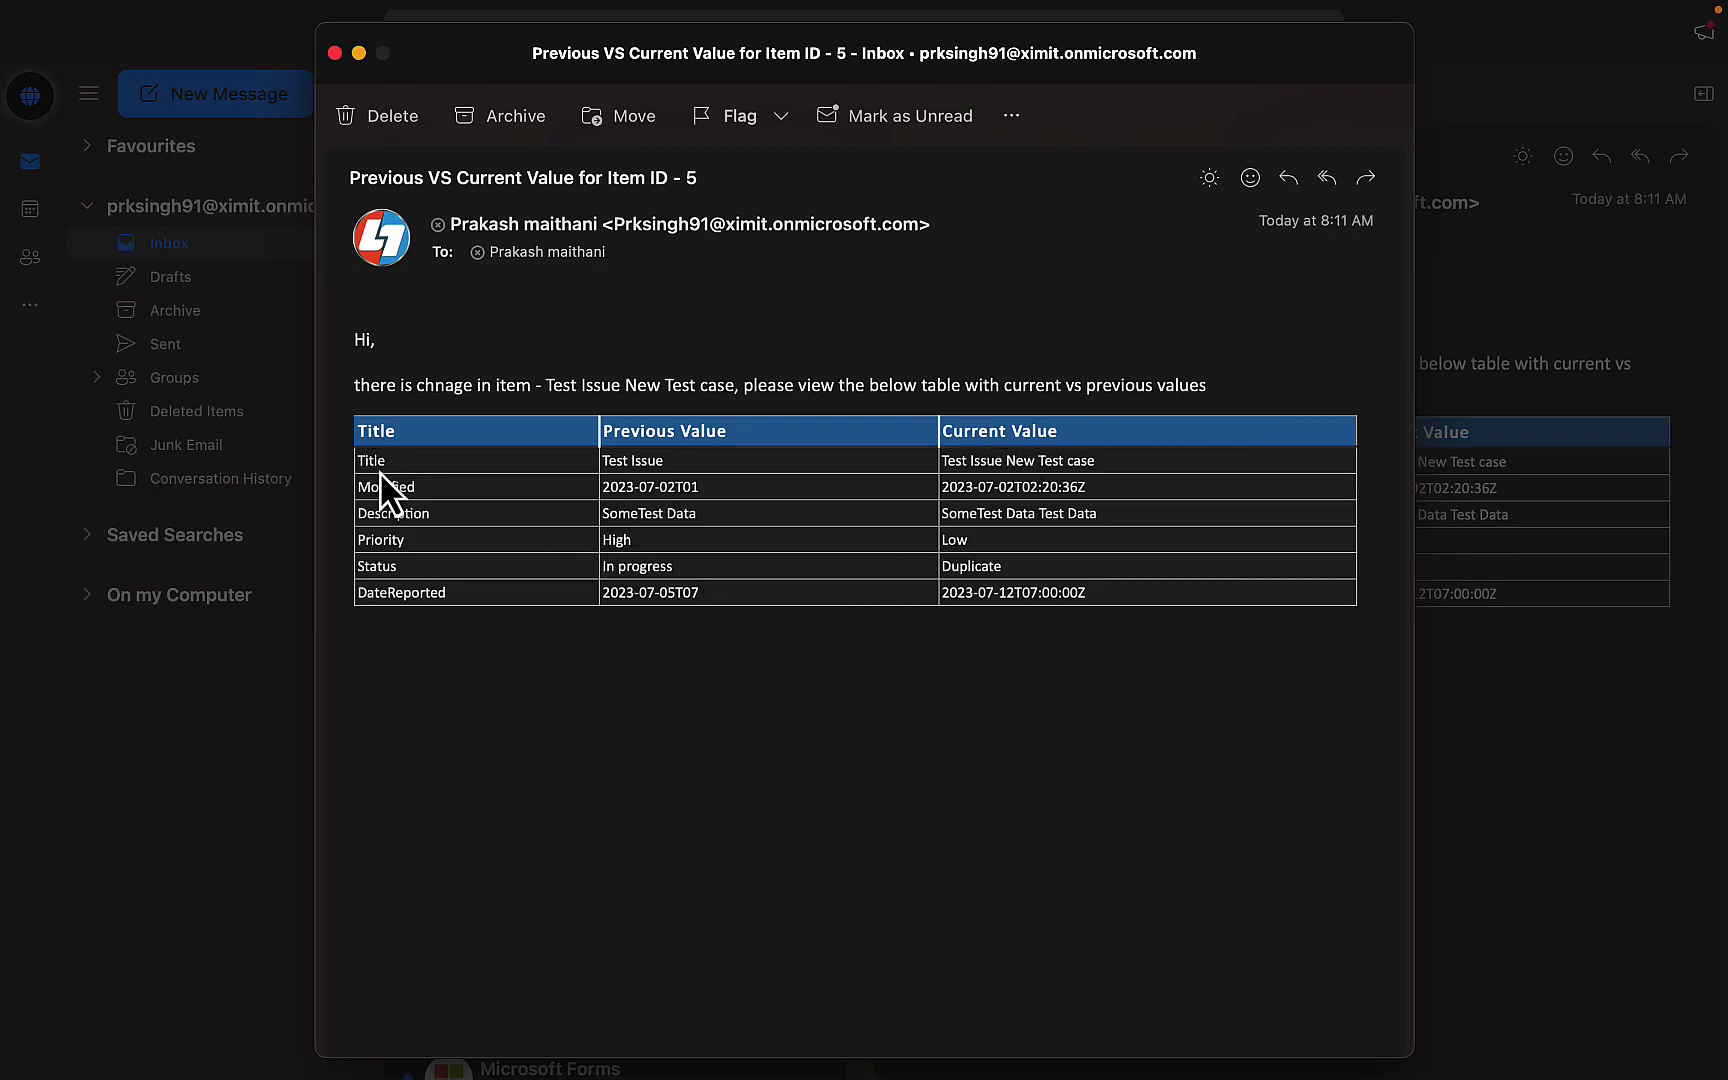
- Examine the previous and current values in the email's table, and return to the flow run in Power Automate
left_click_drag(372, 460, 400, 487)
left_click(744, 509)
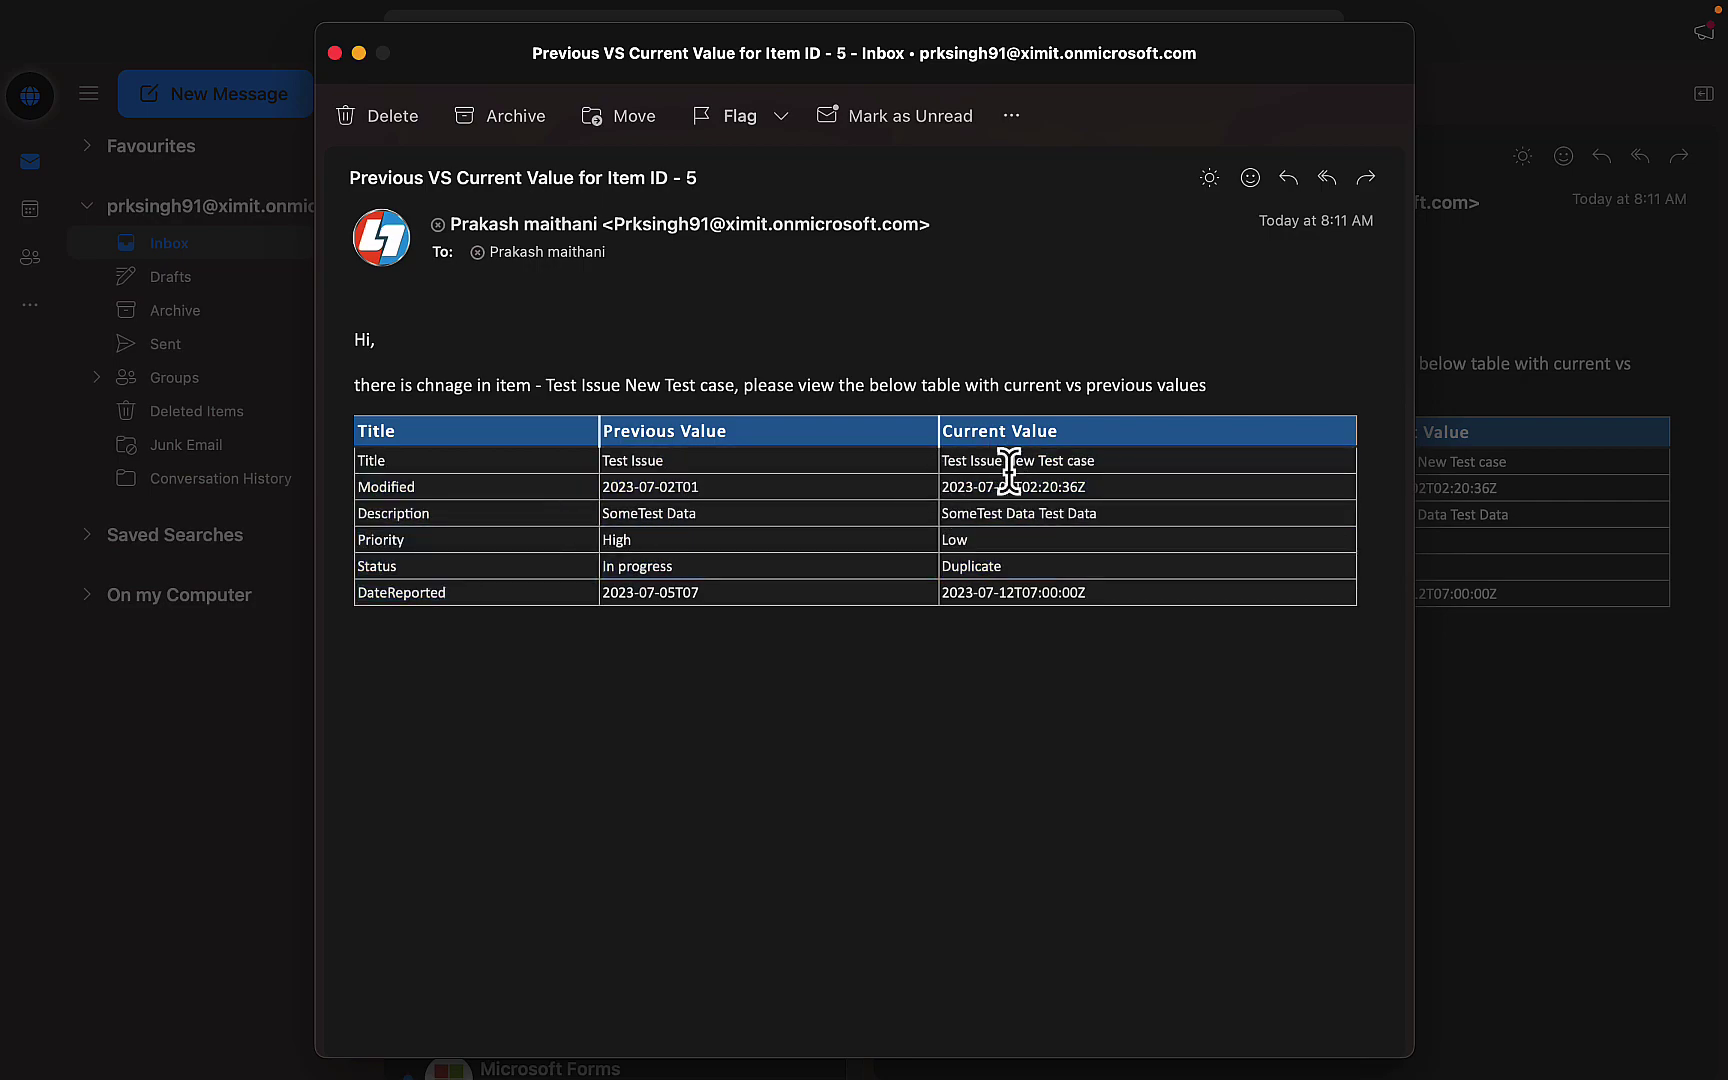
key("super+Tab")
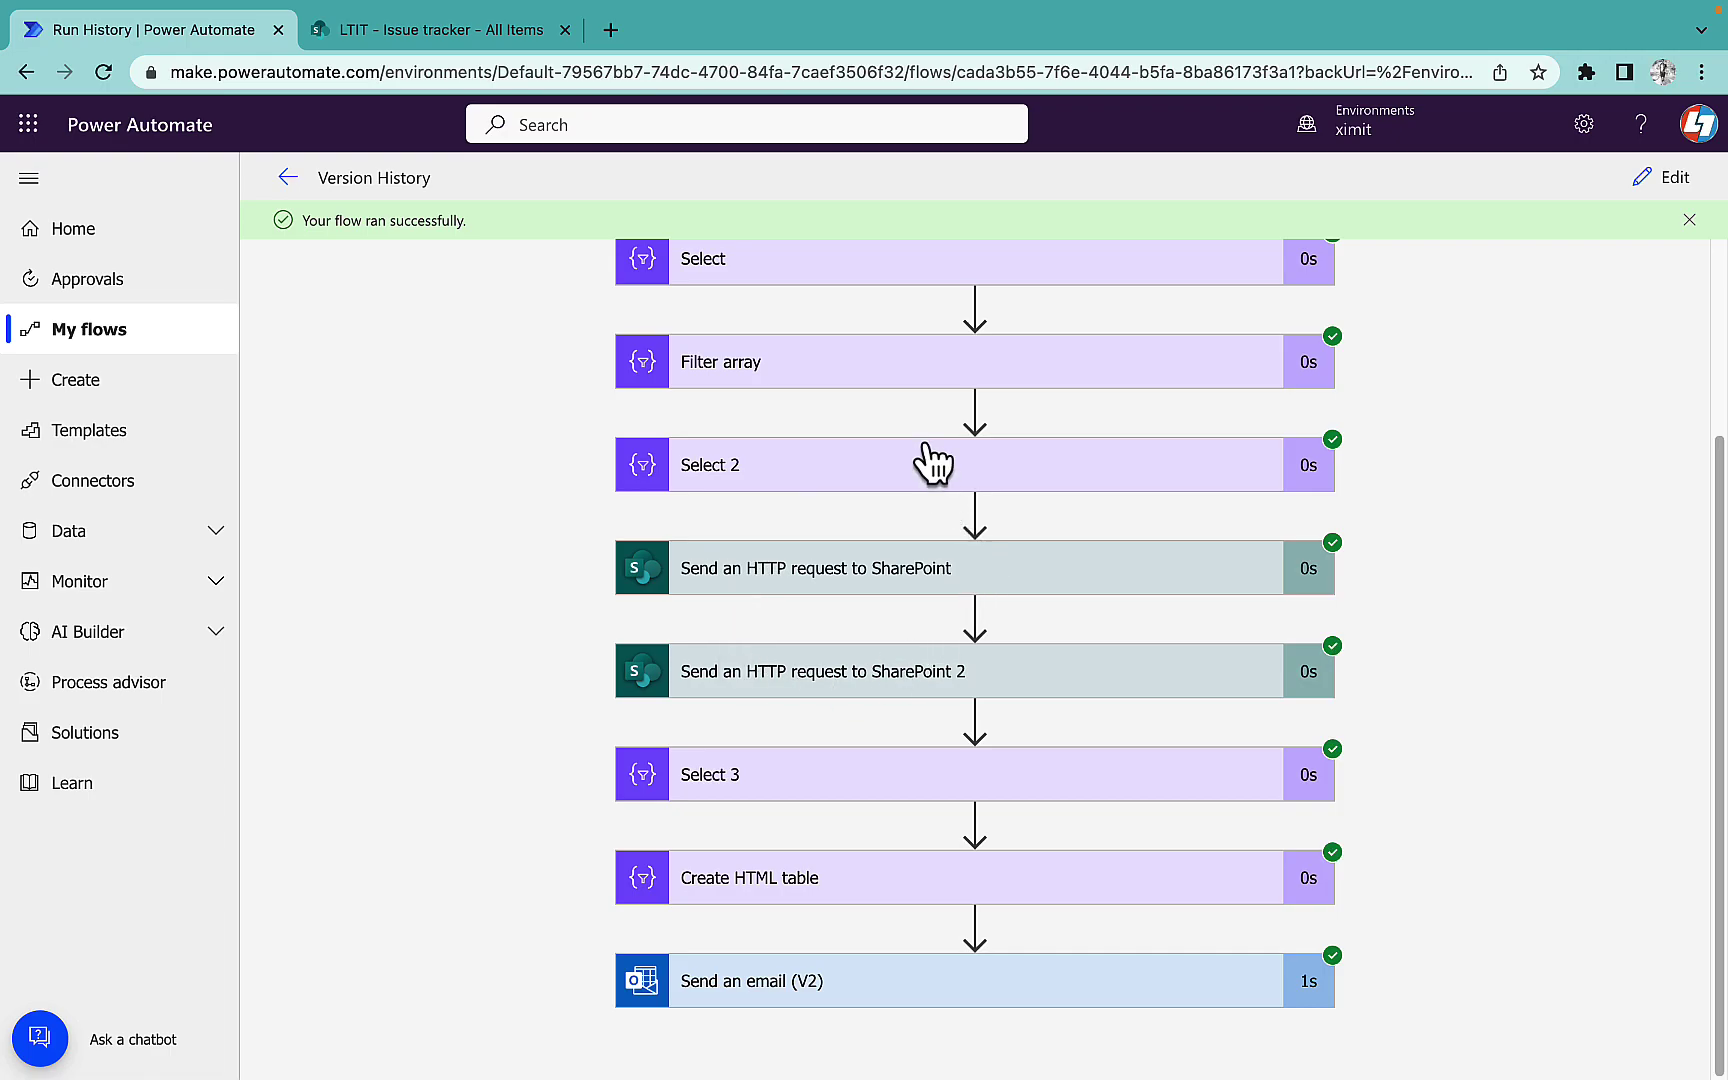